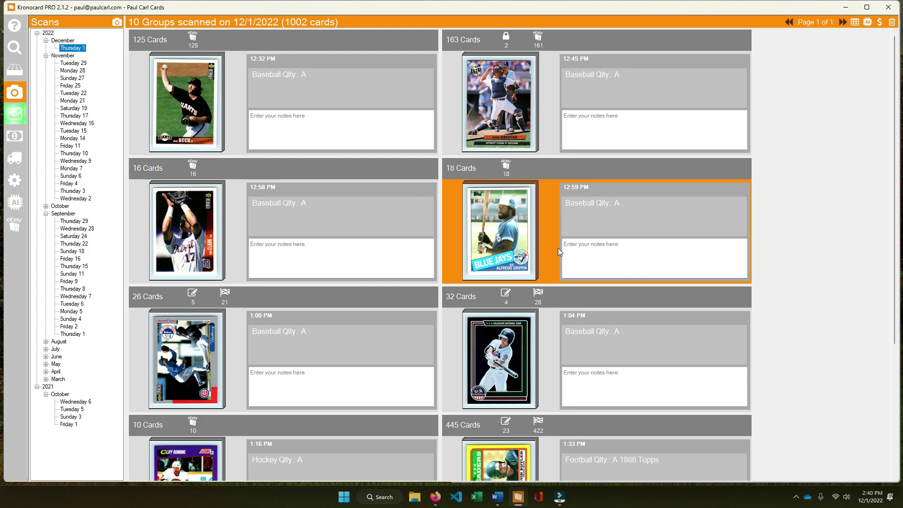
Open the 82-card 1986 Topps football group and rotate the first Packers card's front image 90° clockwise.
{"action": "scroll", "coordinate": [558, 249], "scroll_direction": "down", "scroll_amount": 4}
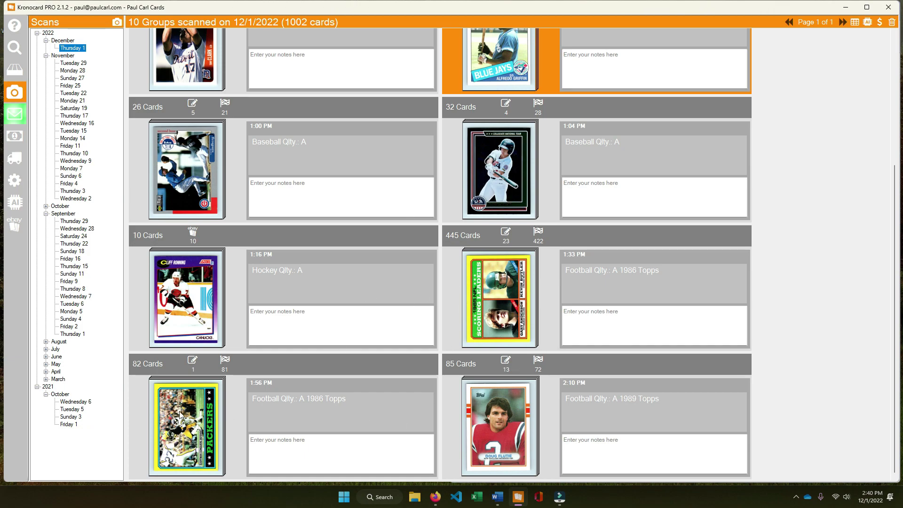
{"action": "double_click", "coordinate": [203, 407]}
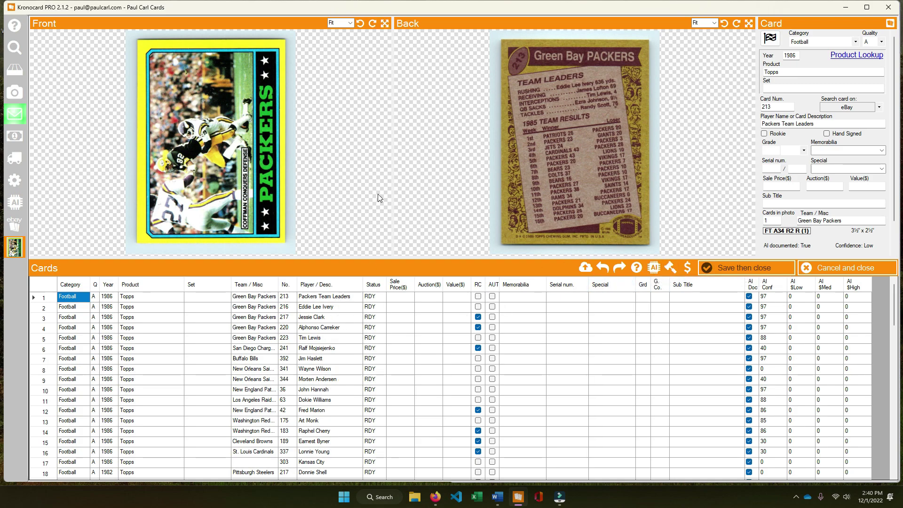
{"action": "left_click", "coordinate": [372, 23]}
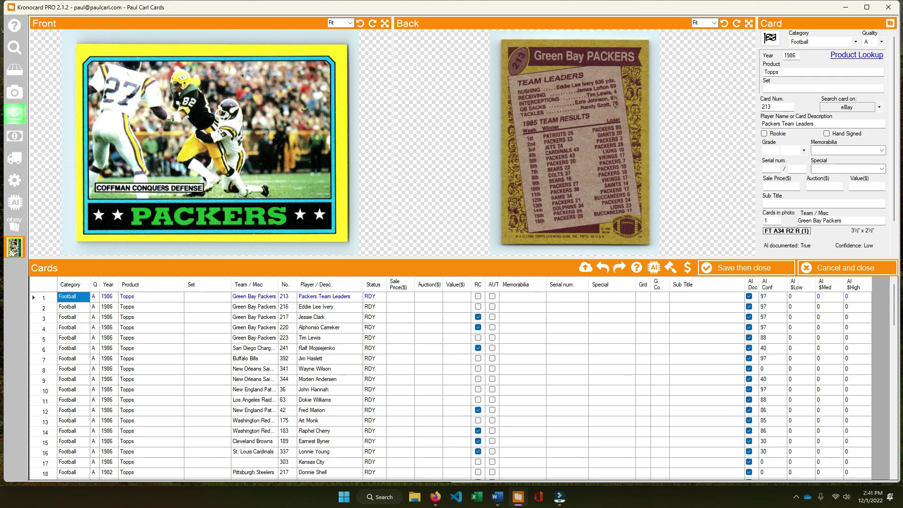
Rotate the back image of every card in the group 90° counterclockwise, and turn the Packers Team Leaders back upright again.
{"action": "left_click", "coordinate": [331, 318]}
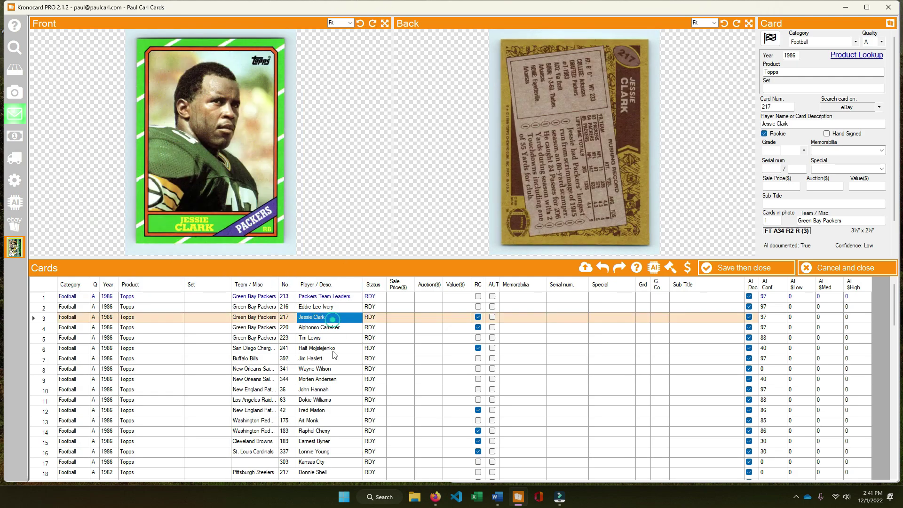
{"action": "left_click", "coordinate": [333, 357]}
{"action": "left_click", "coordinate": [329, 430]}
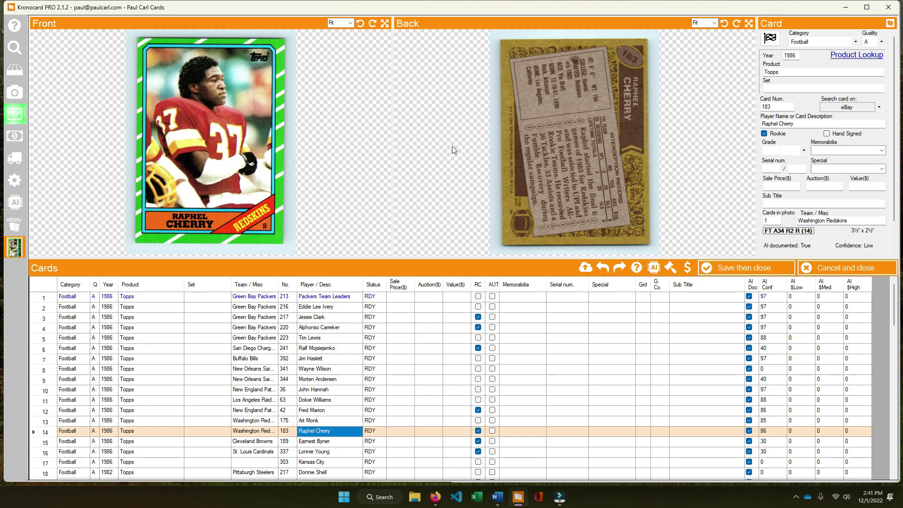
{"action": "left_click", "coordinate": [343, 285]}
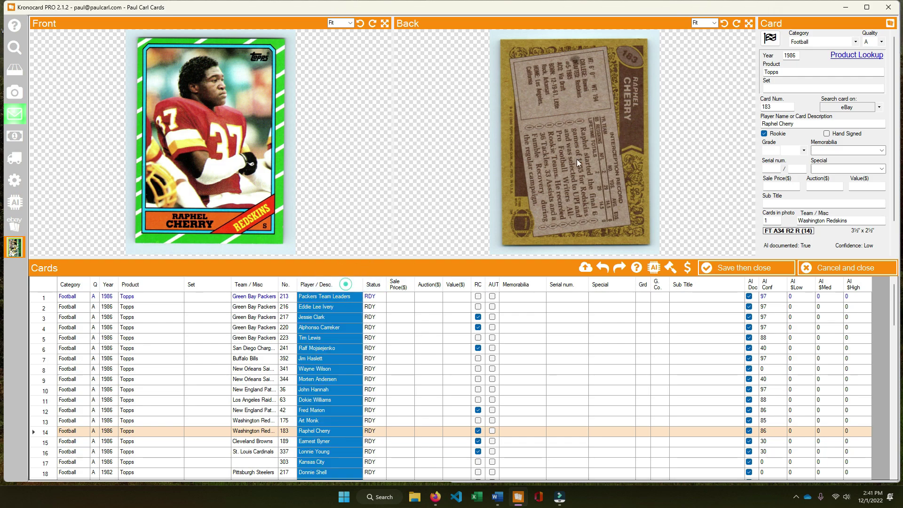
{"action": "left_click", "coordinate": [724, 23]}
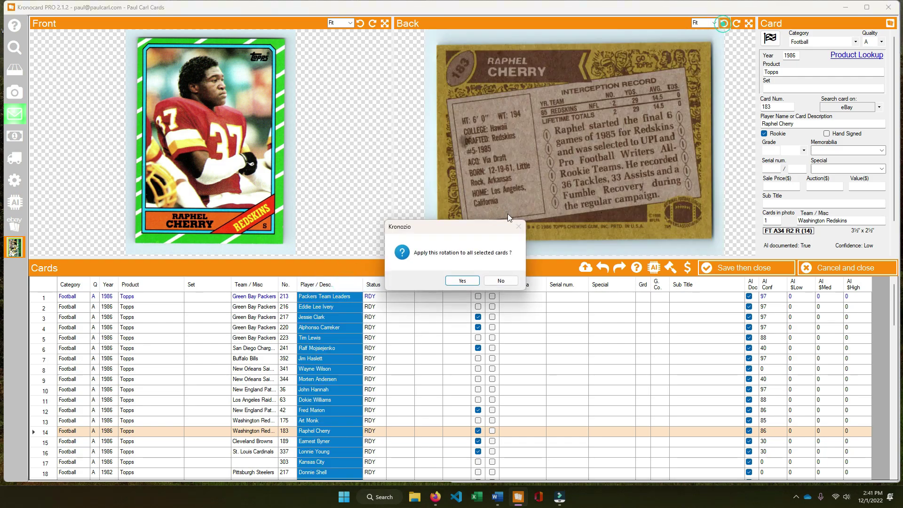
{"action": "left_click", "coordinate": [464, 279]}
{"action": "left_click", "coordinate": [343, 295]}
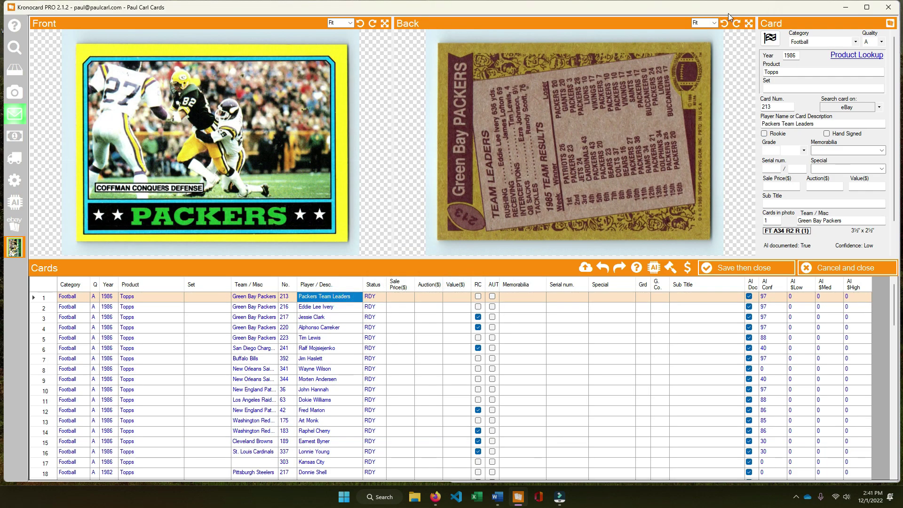
{"action": "left_click", "coordinate": [724, 25]}
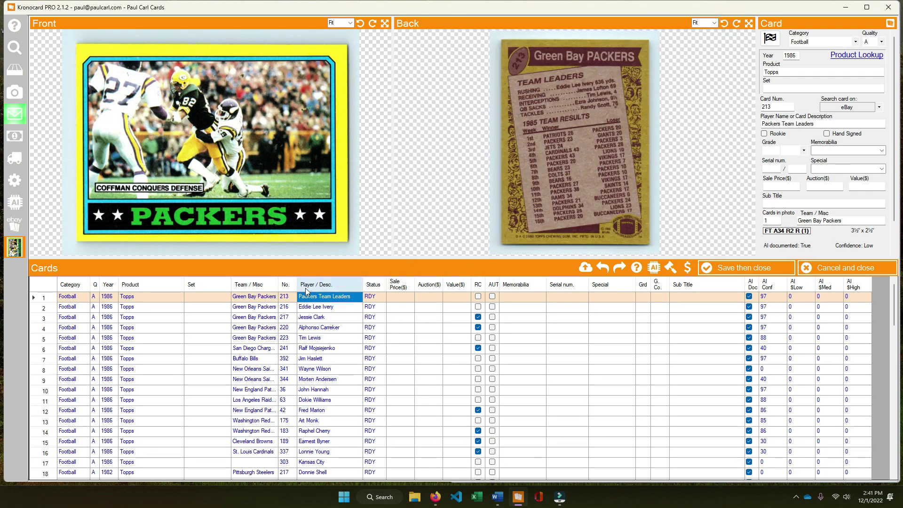
Review the distinct values used in the Year and Product columns across all cards.
{"action": "left_click", "coordinate": [108, 286]}
{"action": "right_click", "coordinate": [108, 286]}
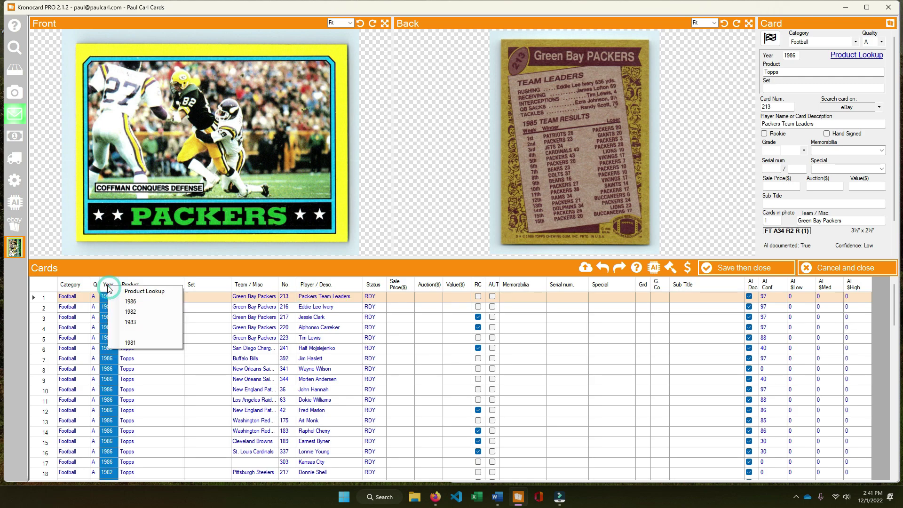
{"action": "left_click", "coordinate": [215, 350]}
{"action": "left_click", "coordinate": [151, 286]}
{"action": "right_click", "coordinate": [152, 285]}
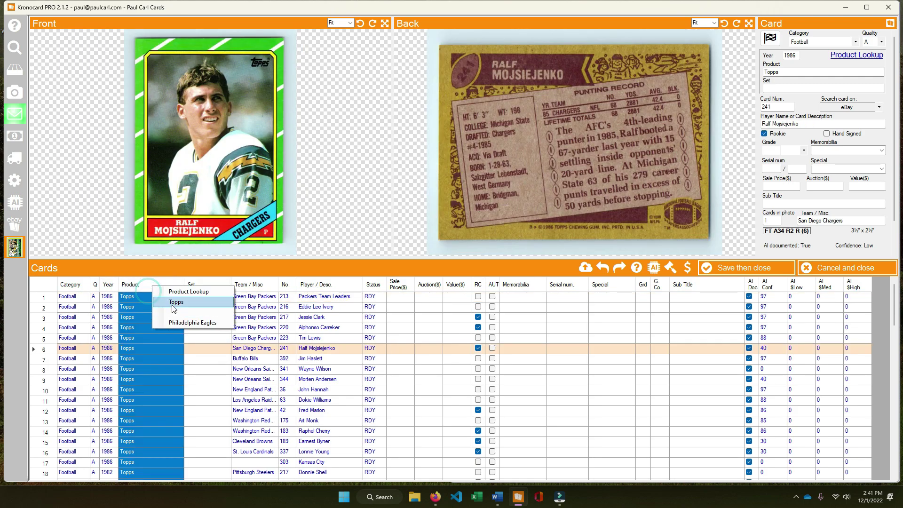
{"action": "left_click", "coordinate": [262, 348]}
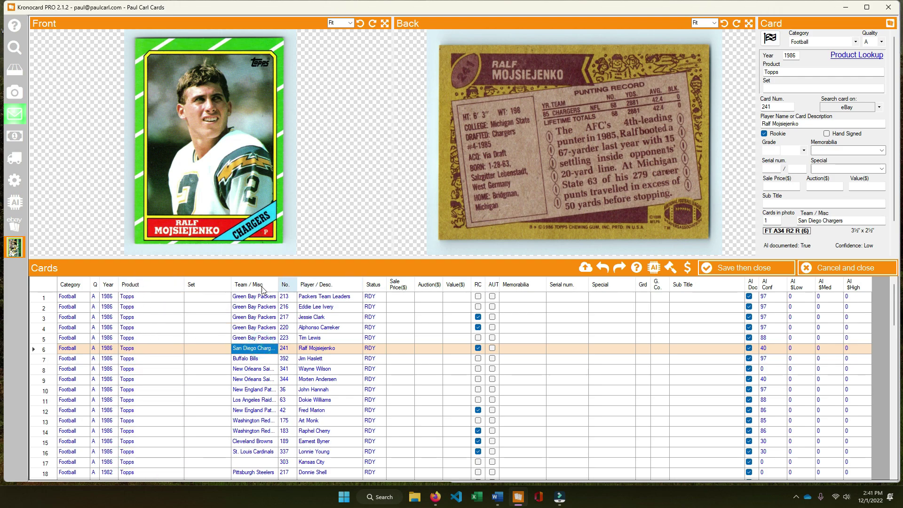
Sort the card list by year in ascending order.
{"action": "left_click", "coordinate": [107, 296]}
{"action": "left_click", "coordinate": [109, 285]}
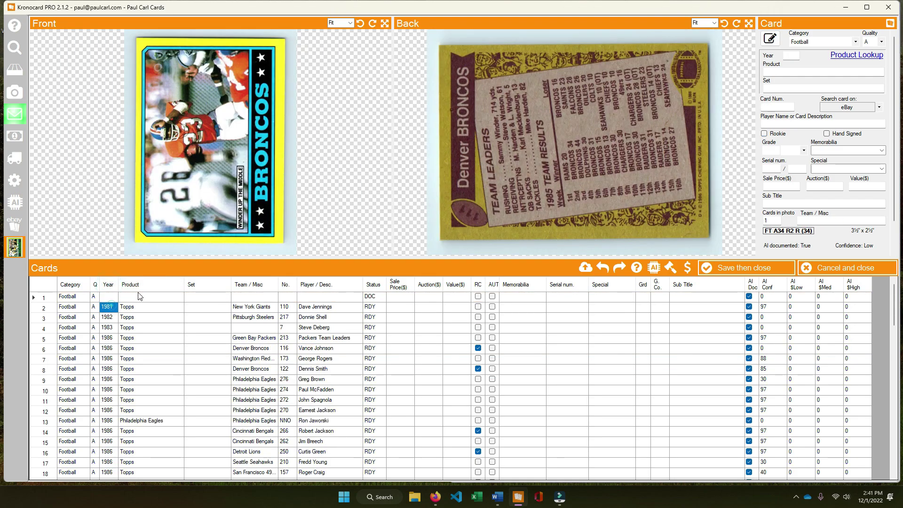
{"action": "left_click", "coordinate": [108, 369]}
Rotate the front and back images of the card with product Philadelphia Eagles 90° clockwise.
{"action": "left_click", "coordinate": [140, 419]}
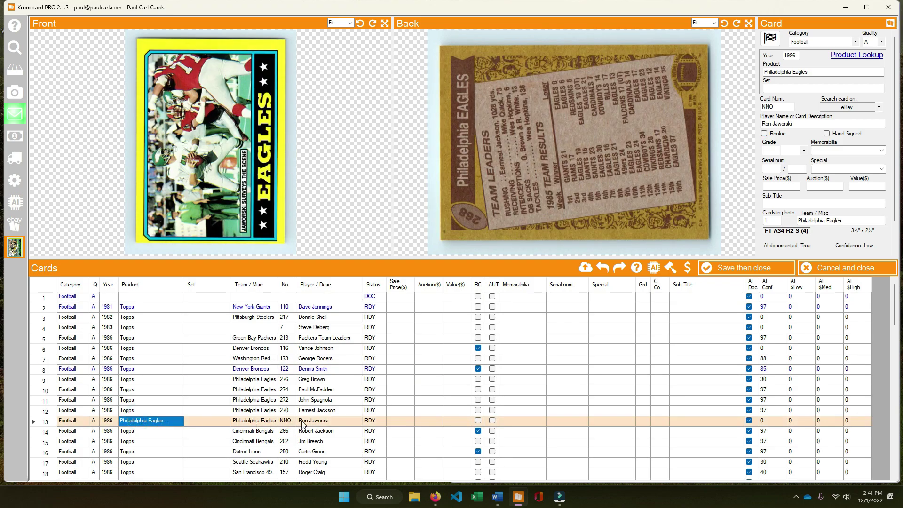
{"action": "left_click", "coordinate": [372, 25]}
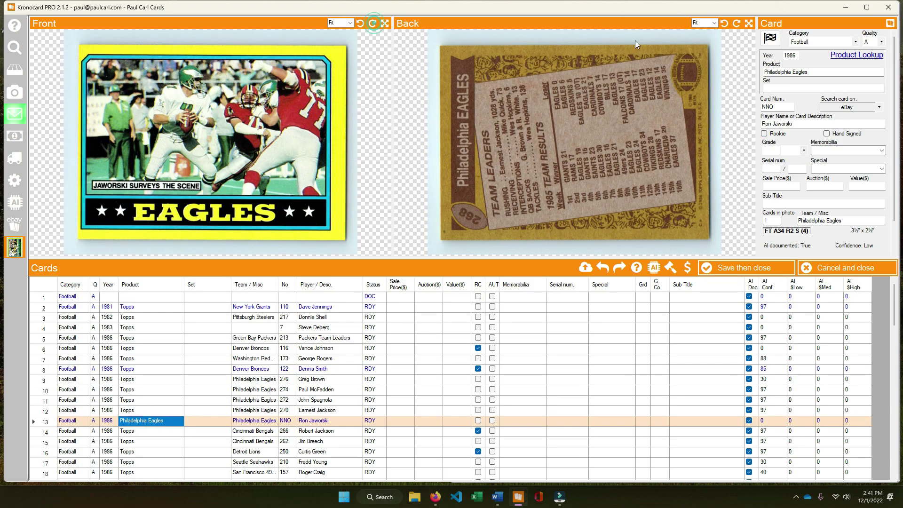
{"action": "left_click", "coordinate": [736, 23]}
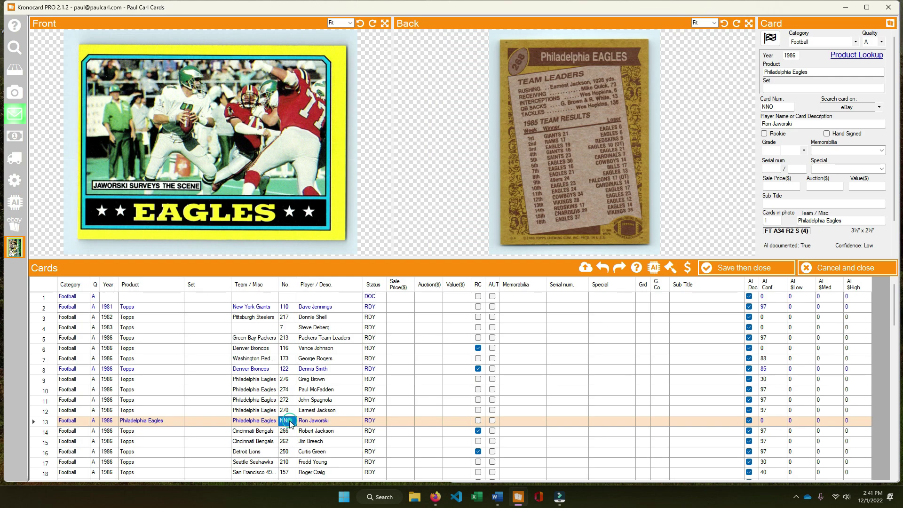
Set the Ron Jaworski Eagles card's product to Topps and its card number to 268.
{"action": "right_click", "coordinate": [162, 423]}
{"action": "left_click", "coordinate": [181, 445]}
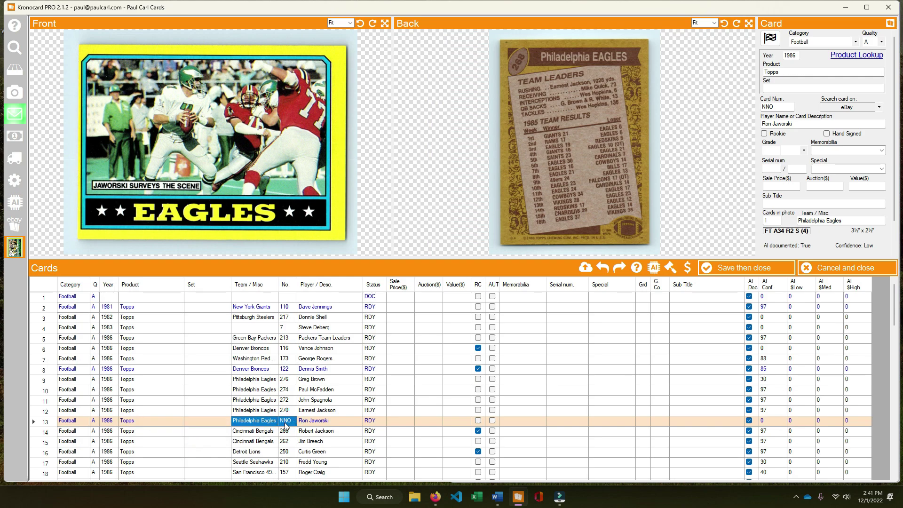
{"action": "left_click", "coordinate": [285, 420]}
{"action": "type", "text": "268"}
{"action": "key", "text": "Tab"}
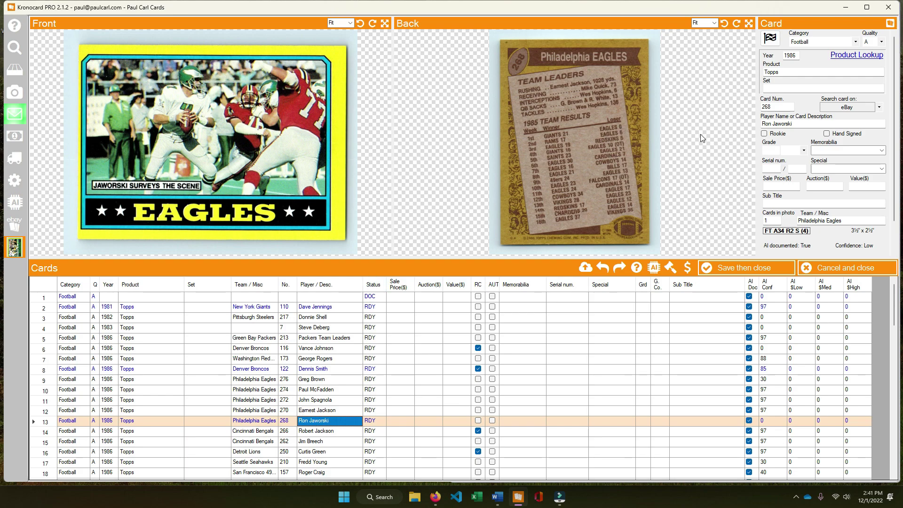
Look up the Ron Jaworski card on eBay and set its sale price to 1.99.
{"action": "left_click", "coordinate": [856, 109]}
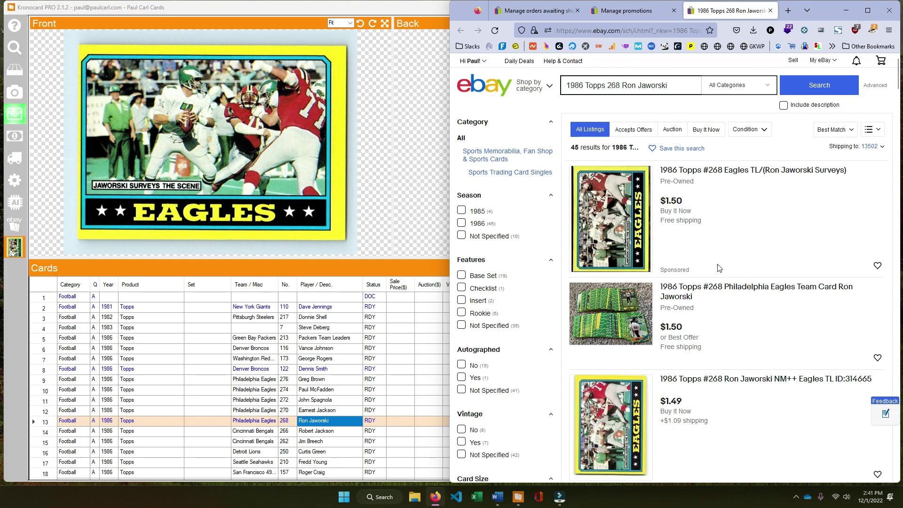
{"action": "left_click", "coordinate": [402, 420]}
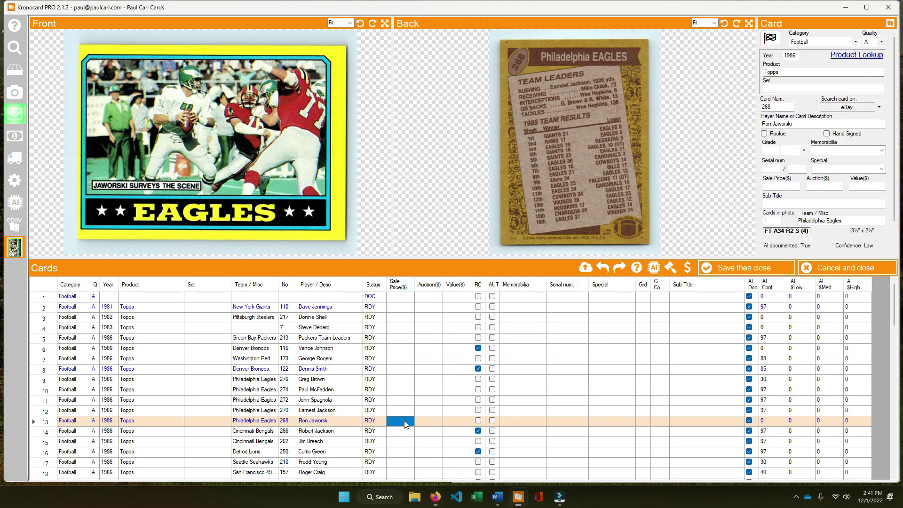
{"action": "type", "text": "1.59"}
{"action": "left_click", "coordinate": [878, 107]}
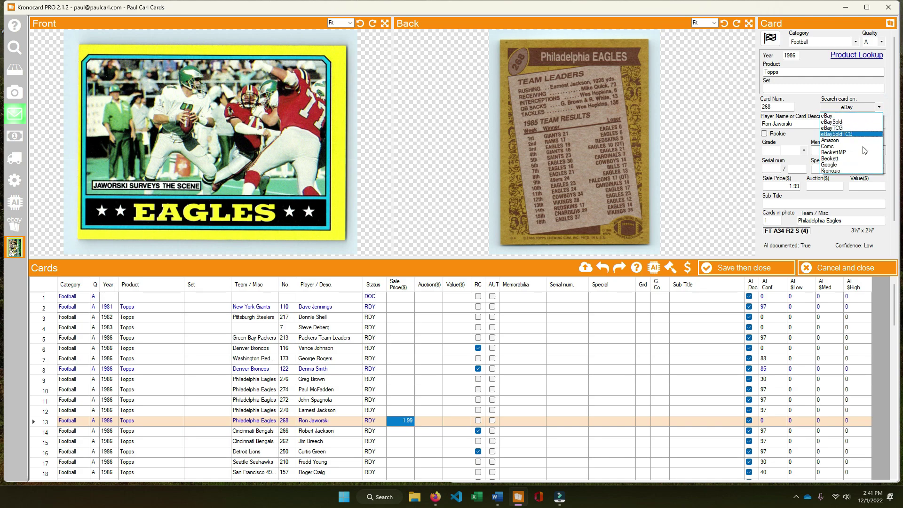
{"action": "left_click", "coordinate": [892, 105]}
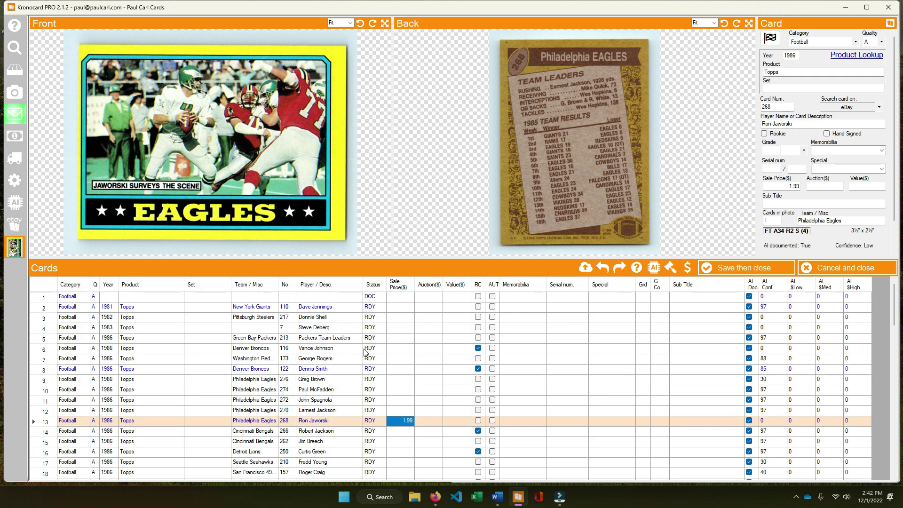
Set the year of the first four cards in the list to 1986.
{"action": "left_click", "coordinate": [107, 328]}
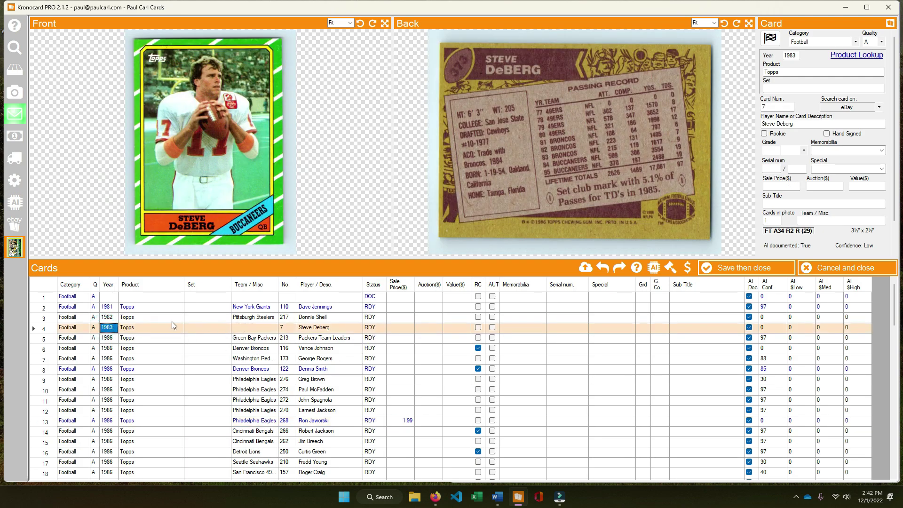
{"action": "right_click", "coordinate": [113, 295]}
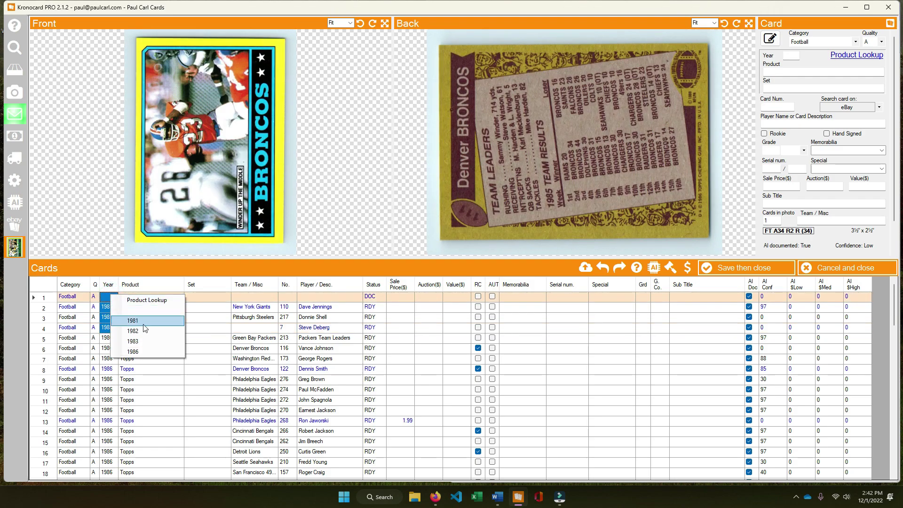
{"action": "left_click", "coordinate": [145, 348]}
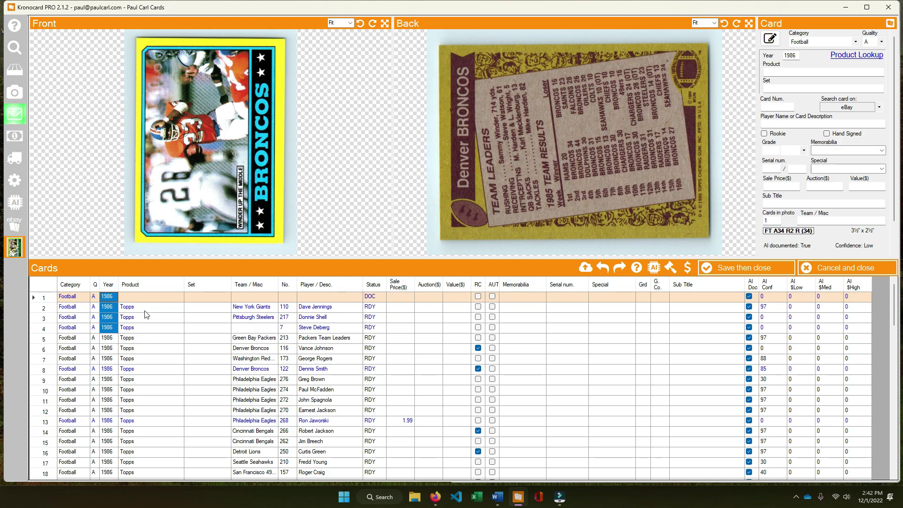
Set the product of the first card in the list to Topps and check the Product and Year columns.
{"action": "left_click", "coordinate": [134, 297]}
{"action": "right_click", "coordinate": [134, 299]}
{"action": "left_click", "coordinate": [161, 322]}
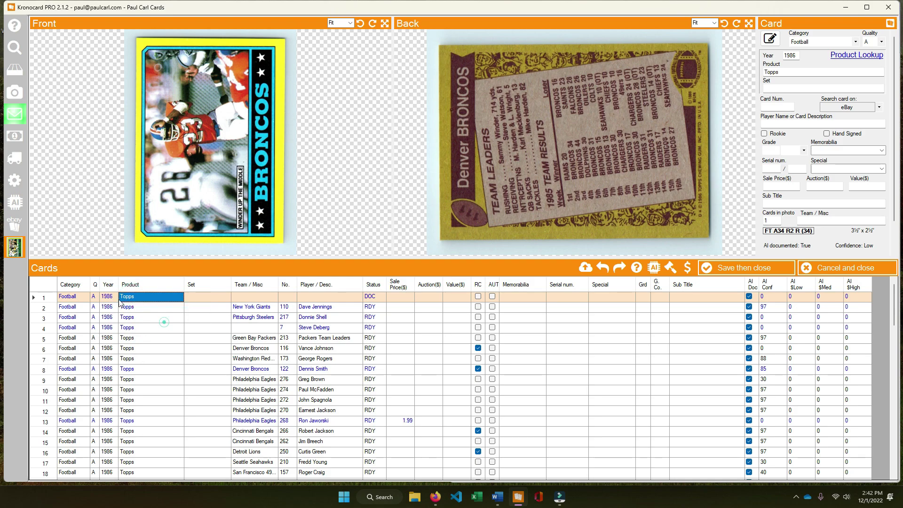
{"action": "left_click", "coordinate": [142, 285]}
{"action": "left_click", "coordinate": [108, 285]}
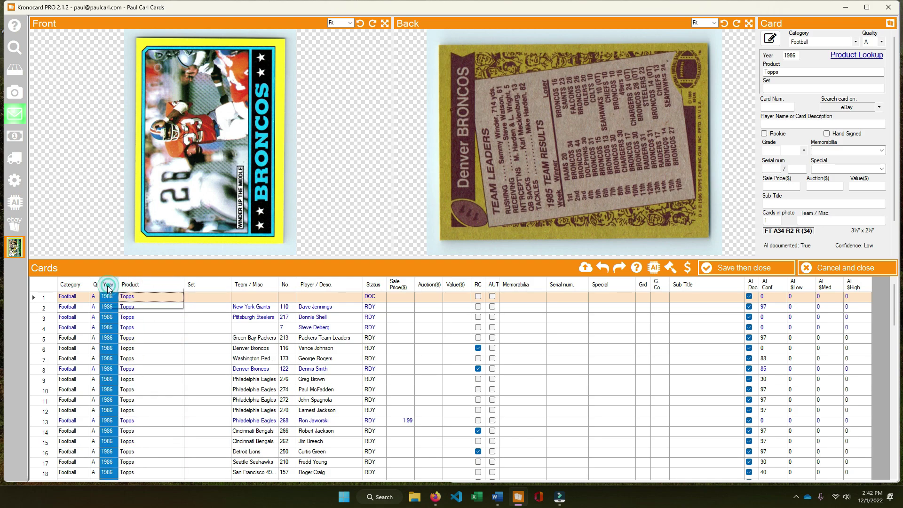
Set the team of the Steve Deberg card to Tampa Bay Buccaneers.
{"action": "left_click", "coordinate": [258, 329]}
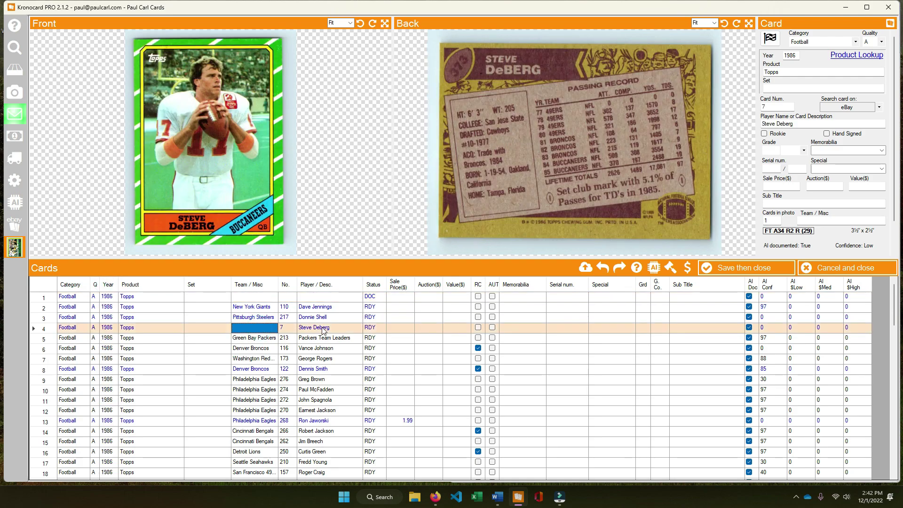
{"action": "type", "text": "Tampa Bay Buccaneers"}
{"action": "key", "text": "Down"}
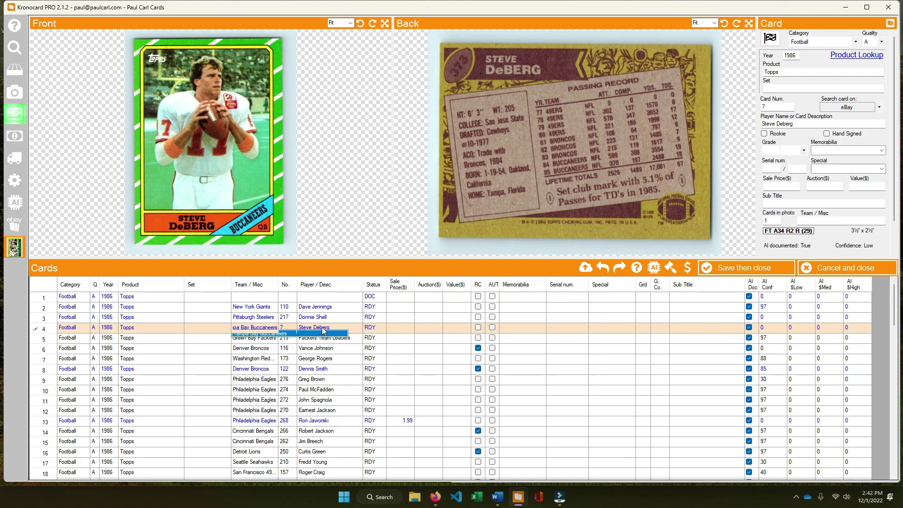
{"action": "key", "text": "Tab"}
Change the team of the Dave Jennings card to New York Jets.
{"action": "key", "text": "Up"}
{"action": "key", "text": "Left"}
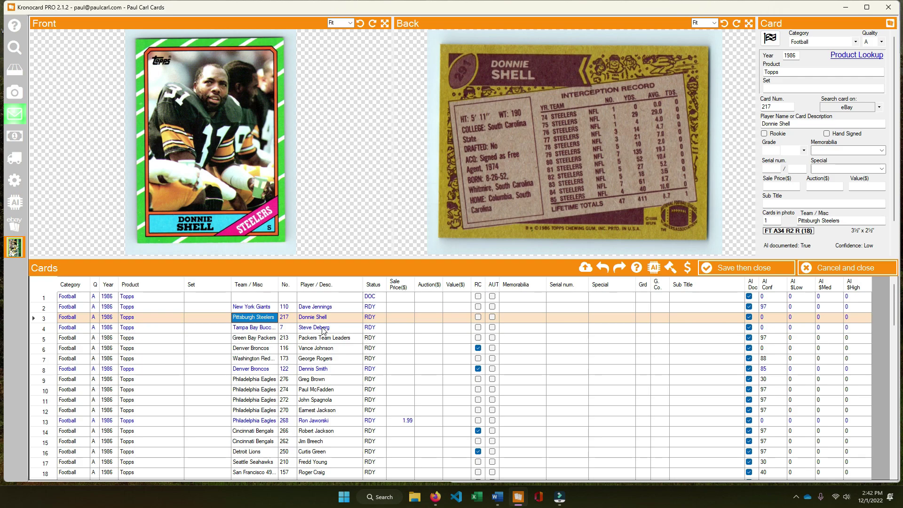
{"action": "key", "text": "shift+Up"}
{"action": "key", "text": "Up"}
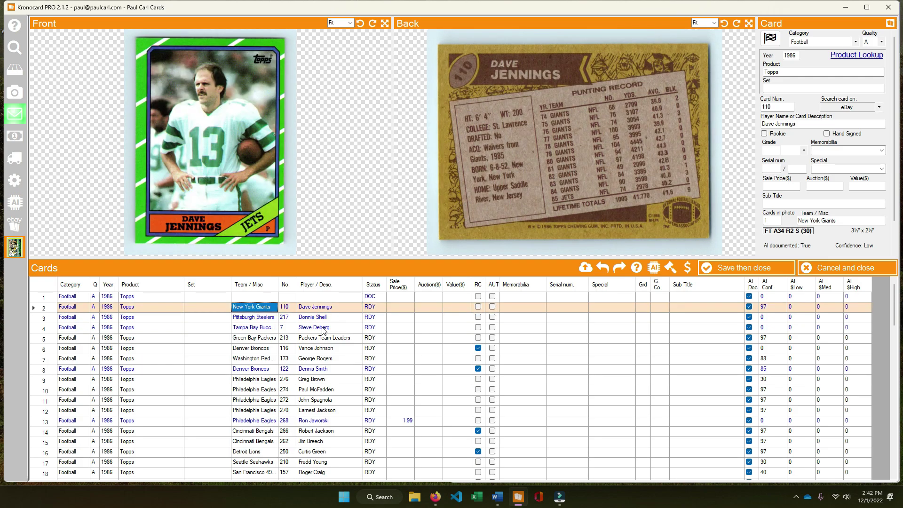
{"action": "type", "text": "New York Jets"}
{"action": "key", "text": "Return"}
Set the first card's team to Denver Broncos and rotate its front and back images 90° clockwise.
{"action": "key", "text": "Up"}
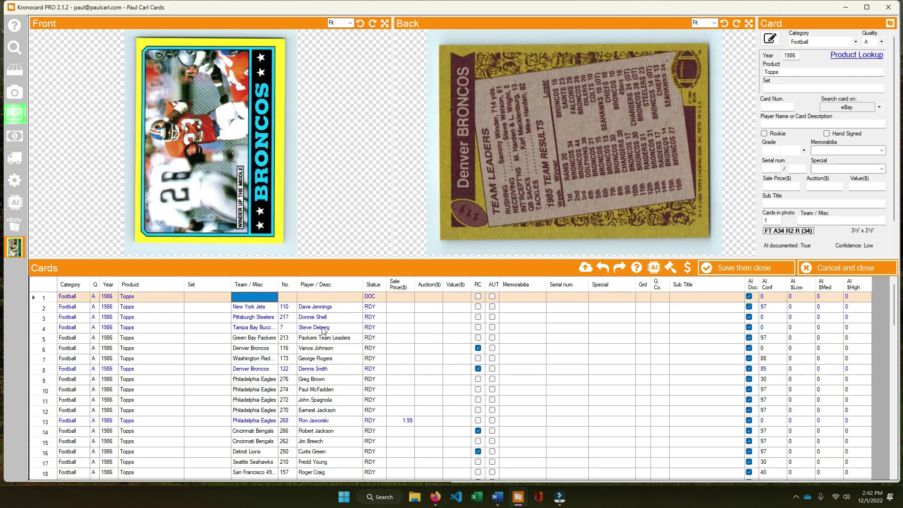
{"action": "type", "text": "Denver Broncos"}
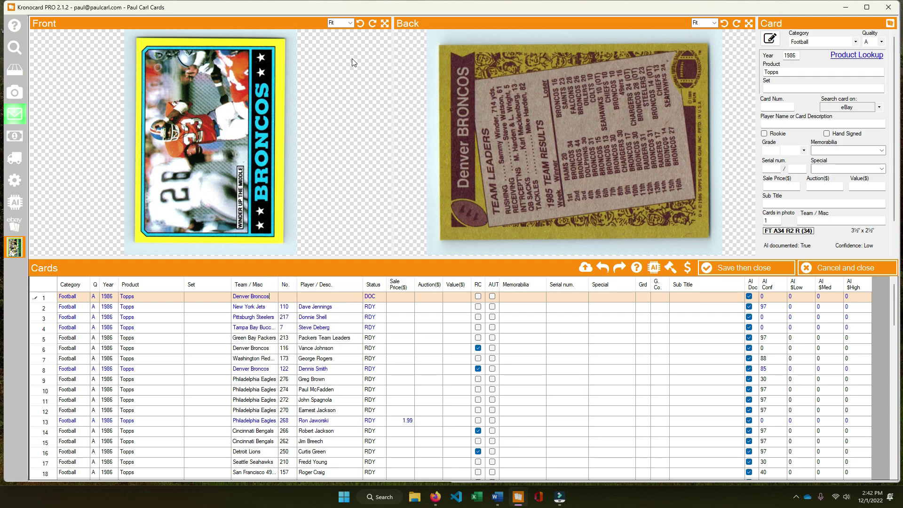
{"action": "left_click", "coordinate": [373, 24]}
{"action": "left_click", "coordinate": [736, 23]}
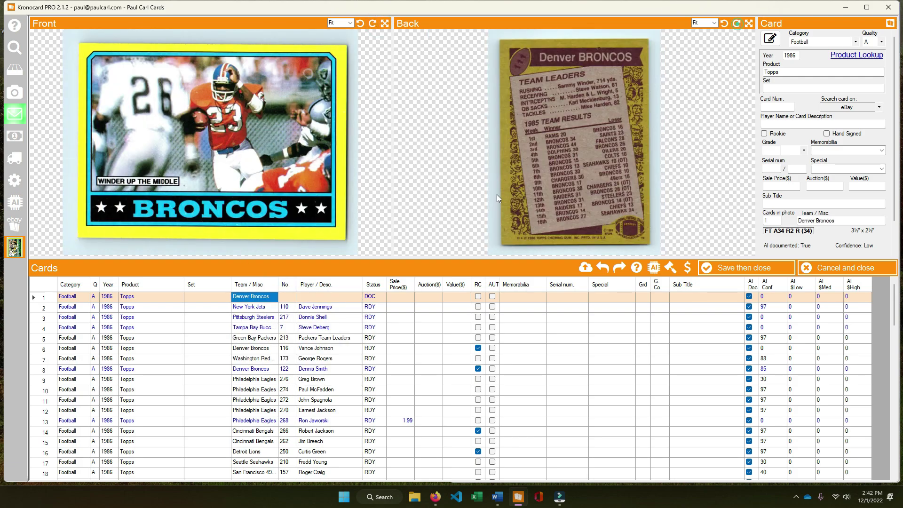
Set the card number to 111 for the Denver Broncos card, 291 for Donnie Shell and 373 for Steve Deberg.
{"action": "left_click", "coordinate": [287, 296]}
{"action": "type", "text": "111"}
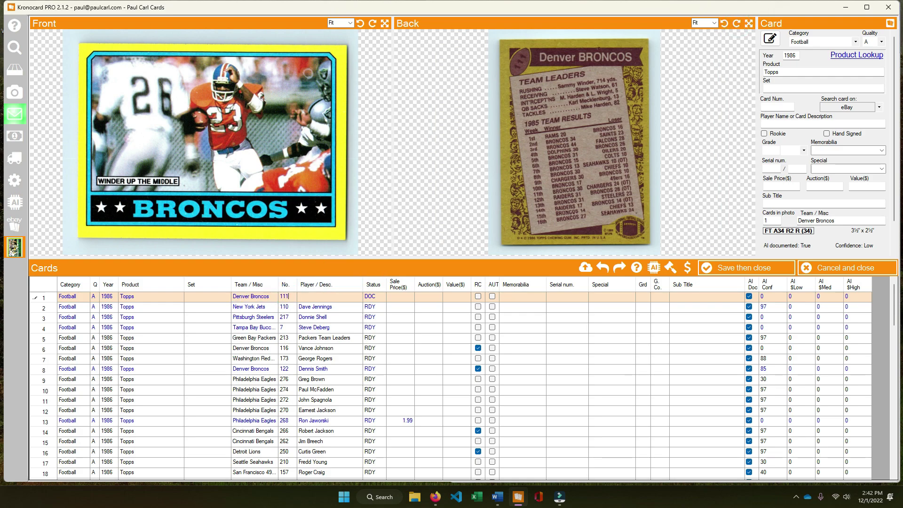
{"action": "key", "text": "Return"}
{"action": "key", "text": "Return"}
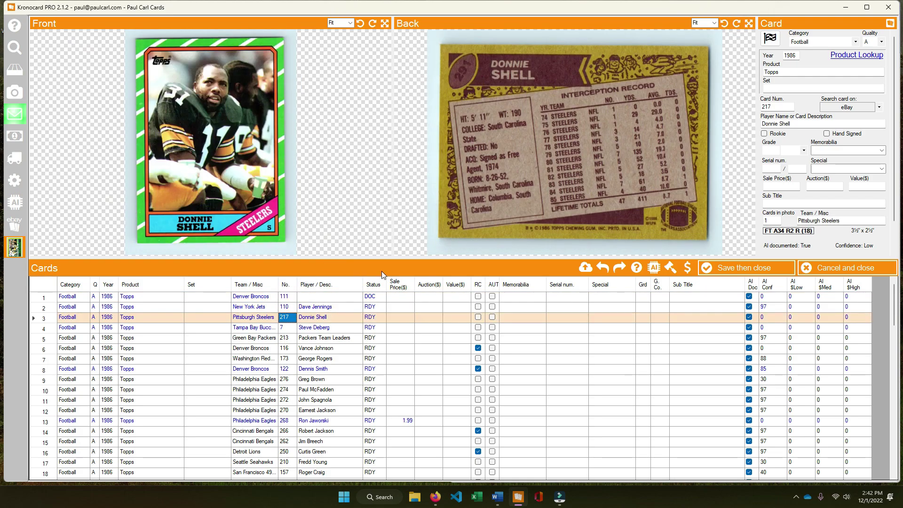
{"action": "type", "text": "291"}
{"action": "key", "text": "Return"}
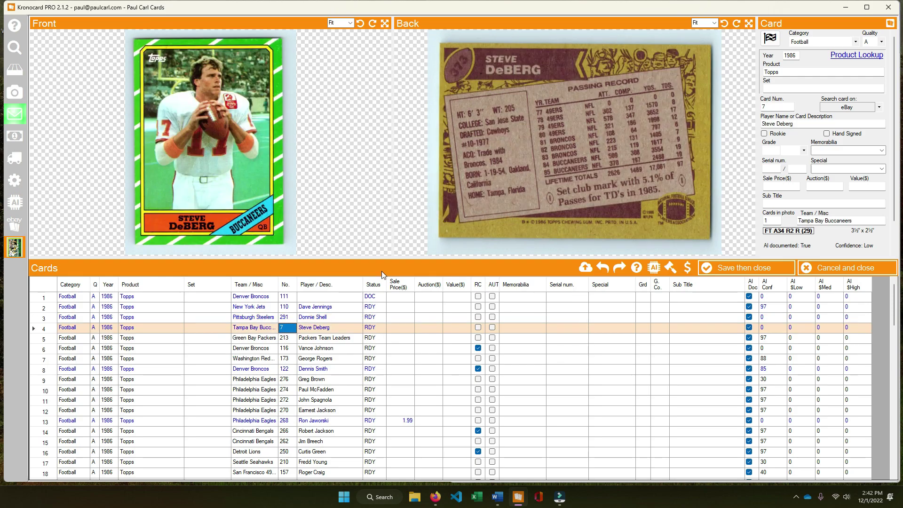
{"action": "type", "text": "373"}
{"action": "left_click", "coordinate": [331, 328]}
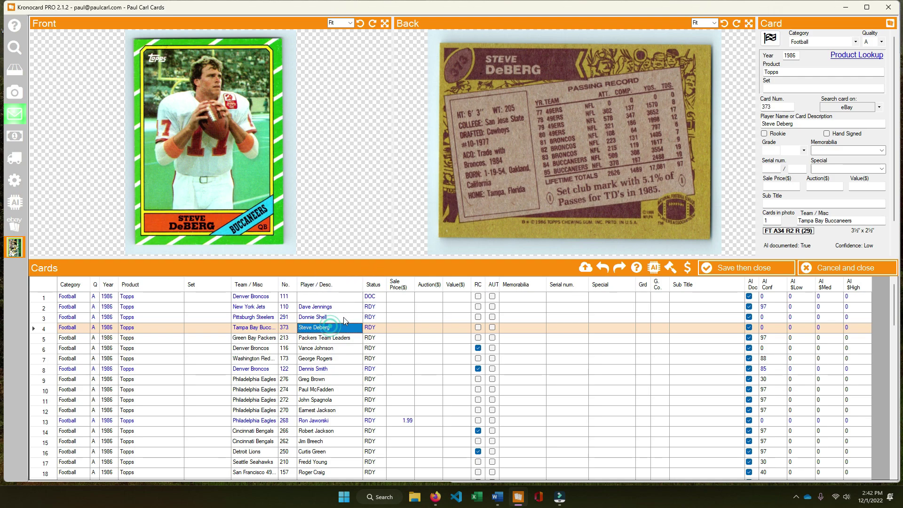
{"action": "key", "text": "Up"}
{"action": "key", "text": "Up"}
{"action": "key", "text": "Down"}
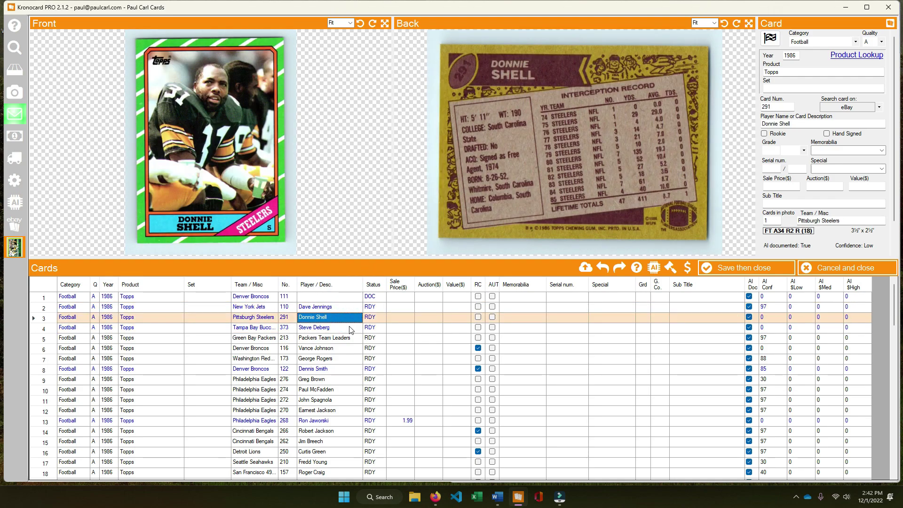
{"action": "left_click", "coordinate": [351, 329]}
{"action": "left_click", "coordinate": [349, 308]}
Enter "Wander Up The Middle" as the player description of the first card.
{"action": "left_click", "coordinate": [351, 298]}
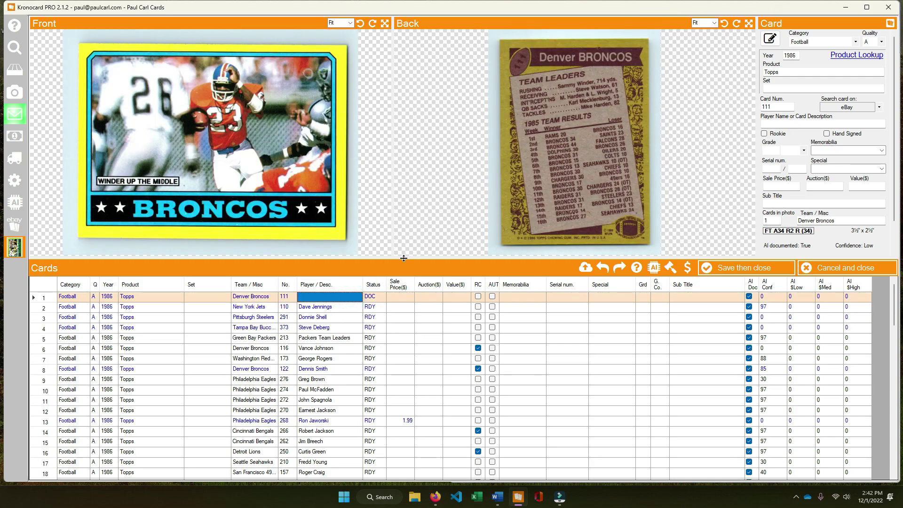
{"action": "type", "text": "Wander"}
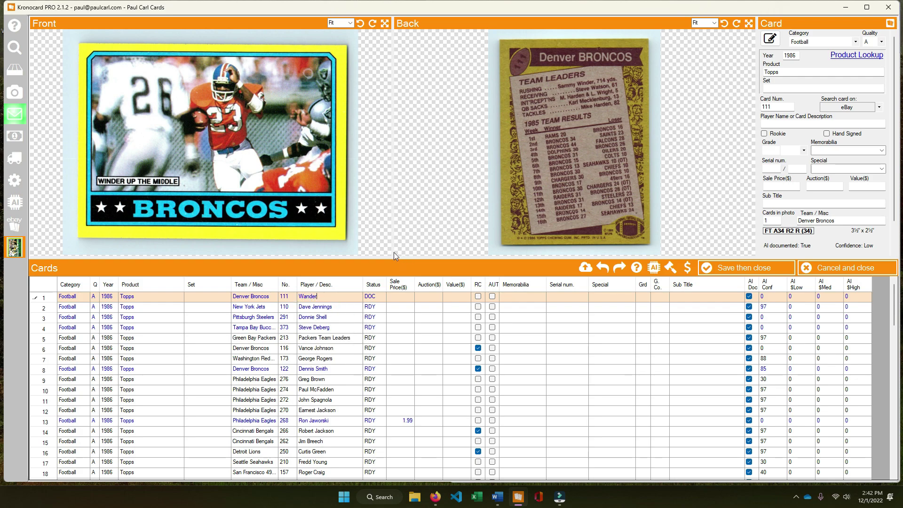
{"action": "type", "text": " Up T"}
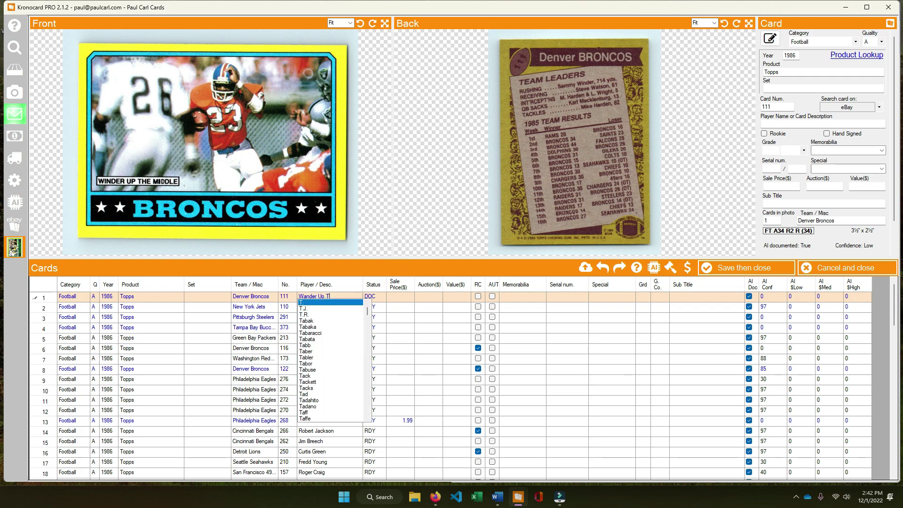
{"action": "type", "text": "he Middlebrook"}
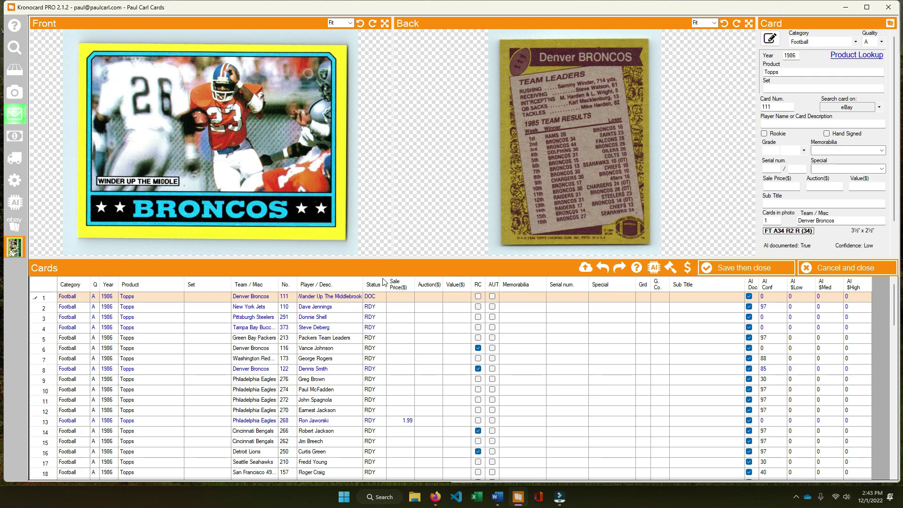
{"action": "key", "text": "BackSpace"}
{"action": "key", "text": "BackSpace"}
{"action": "key", "text": "BackSpace"}
{"action": "key", "text": "BackSpace"}
{"action": "key", "text": "BackSpace"}
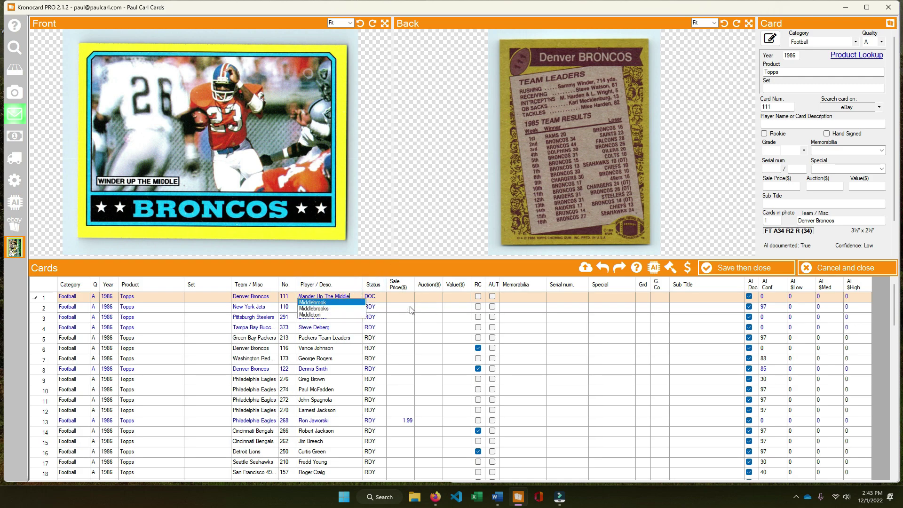
{"action": "left_click", "coordinate": [399, 297]}
Look up the first card on eBay and set its sale price to 1.99 in Kronocard PRO.
{"action": "left_click", "coordinate": [846, 107]}
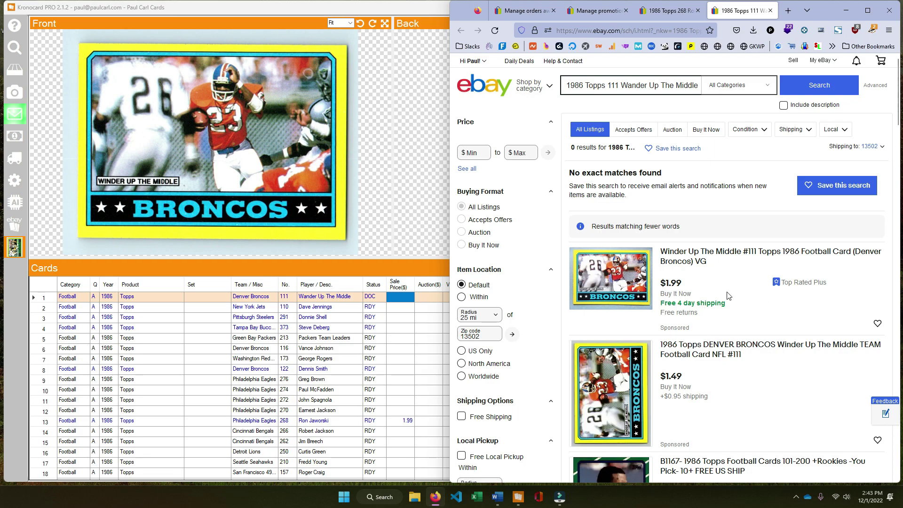
{"action": "left_click", "coordinate": [398, 297]}
{"action": "type", "text": "1.9"}
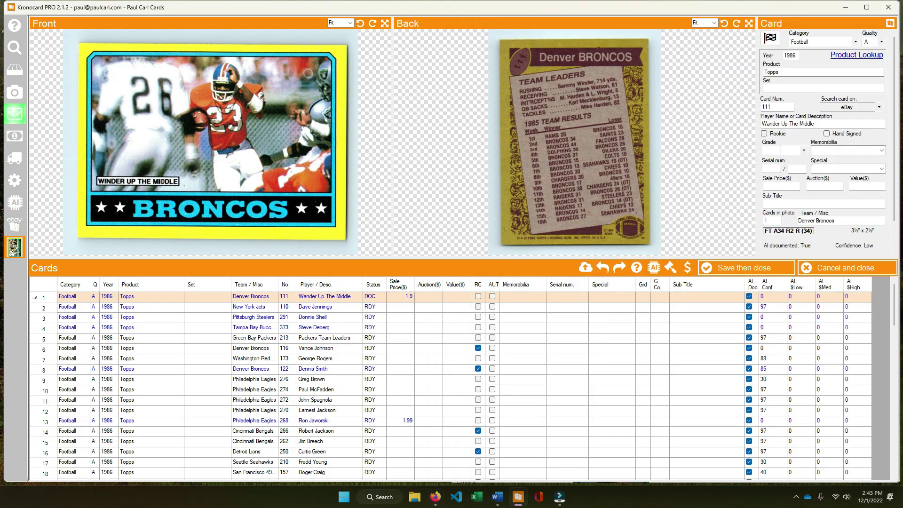
{"action": "type", "text": "9"}
{"action": "key", "text": "Return"}
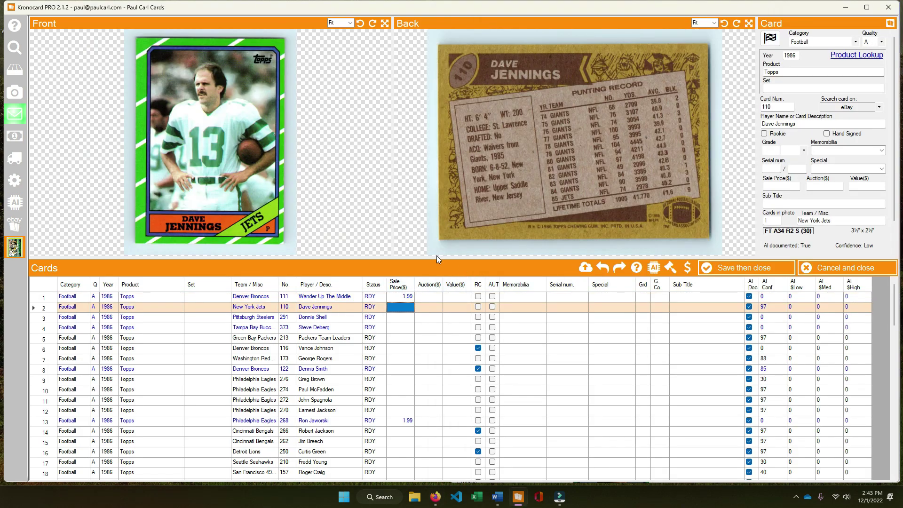
Check the card numbers in rows 2 to 7 against the numbers on the card back images.
{"action": "key", "text": "Left"}
{"action": "key", "text": "Left"}
{"action": "key", "text": "Left"}
{"action": "key", "text": "Down"}
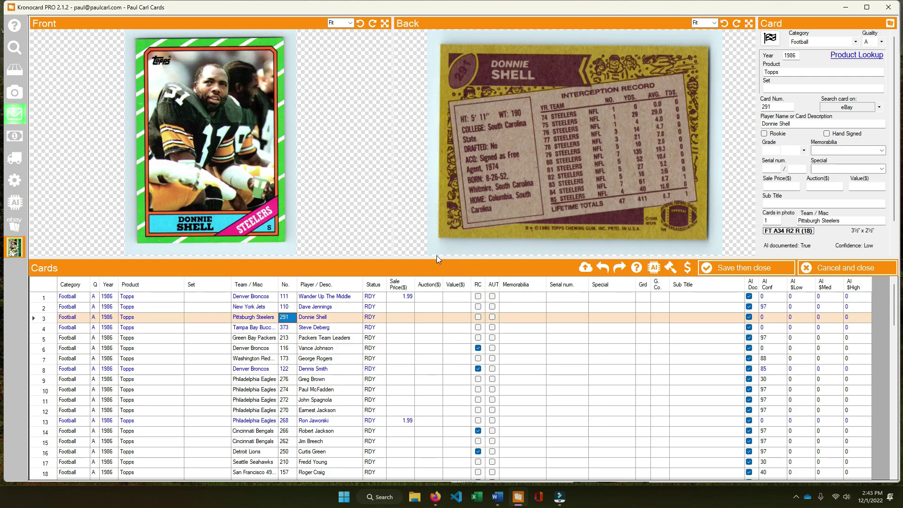
{"action": "key", "text": "Down"}
{"action": "key", "text": "Down"}
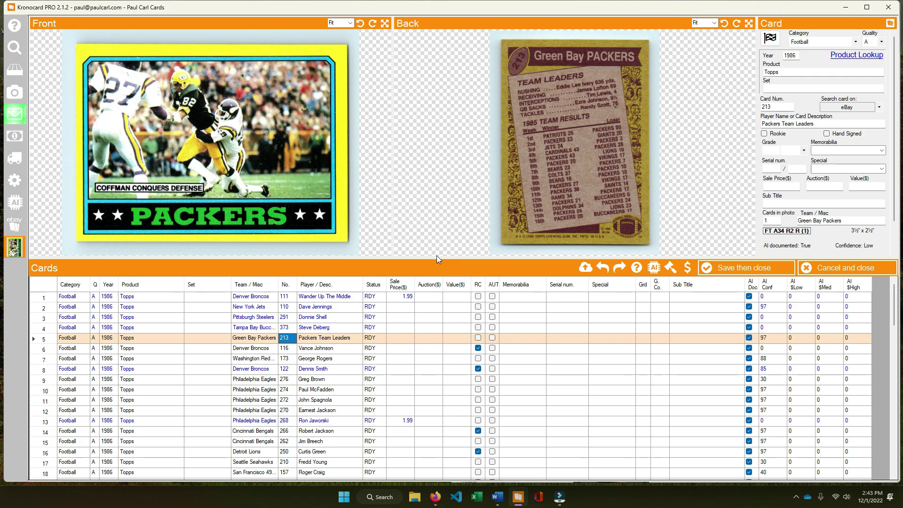
{"action": "key", "text": "Down"}
{"action": "key", "text": "Down"}
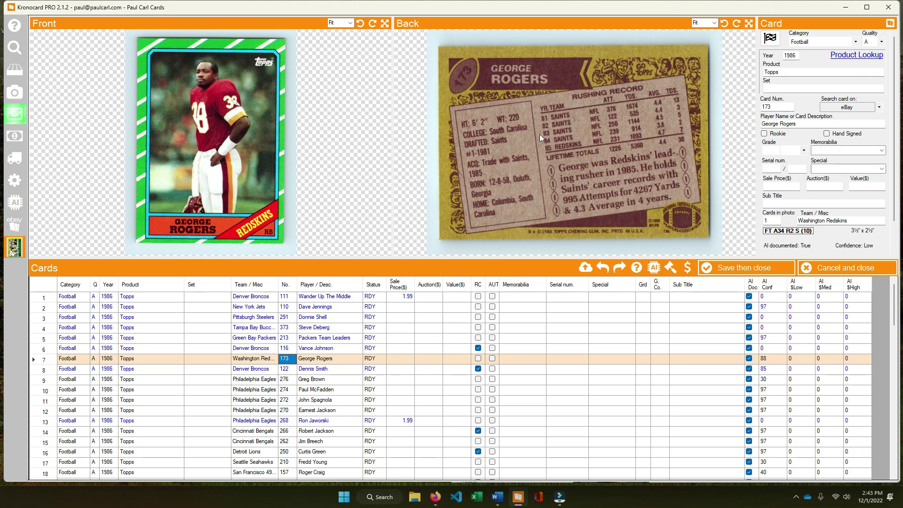
Try a rotation of the George Rogers card's back image, keep it upright, and set the back image zoom to 75.
{"action": "left_click", "coordinate": [722, 23]}
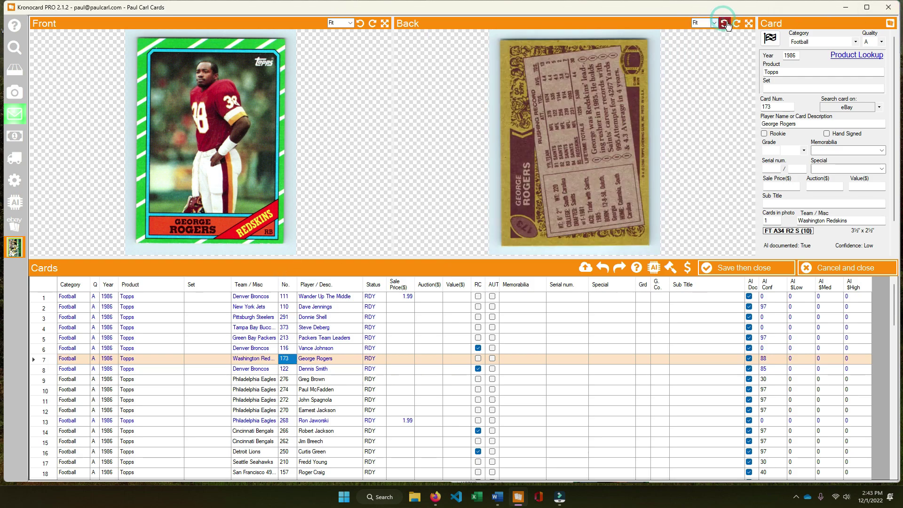
{"action": "left_click", "coordinate": [724, 24]}
{"action": "left_click", "coordinate": [713, 22]}
{"action": "left_click", "coordinate": [701, 61]}
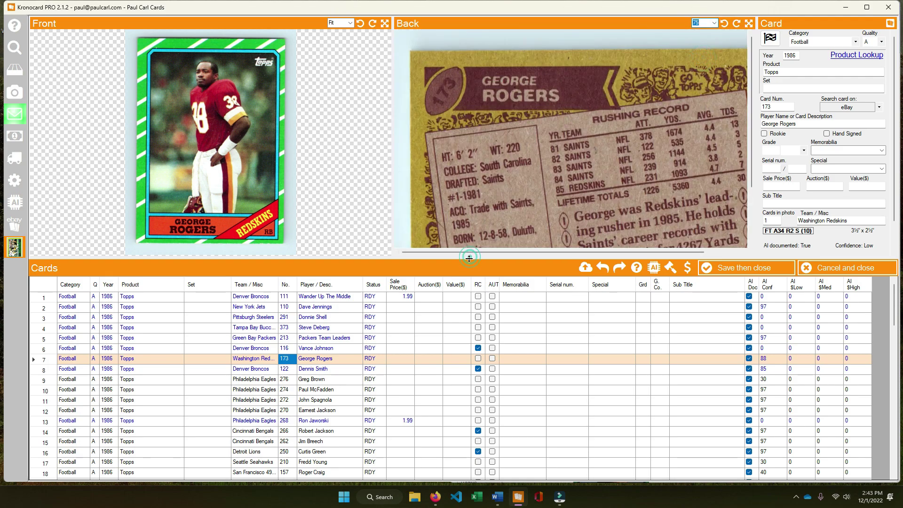
Enlarge the card list by shrinking the image area and widen the Set column.
{"action": "left_click_drag", "start_coordinate": [469, 257], "coordinate": [470, 142]}
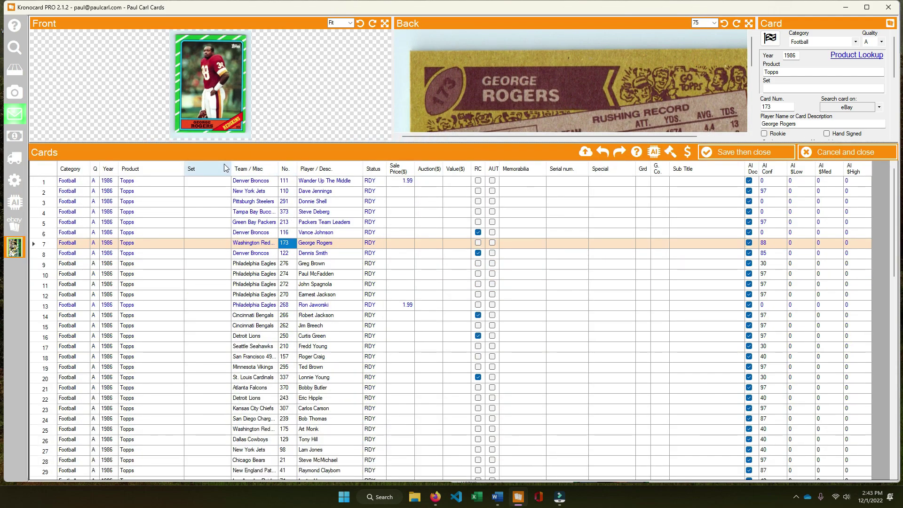
{"action": "left_click_drag", "start_coordinate": [229, 165], "coordinate": [383, 168]}
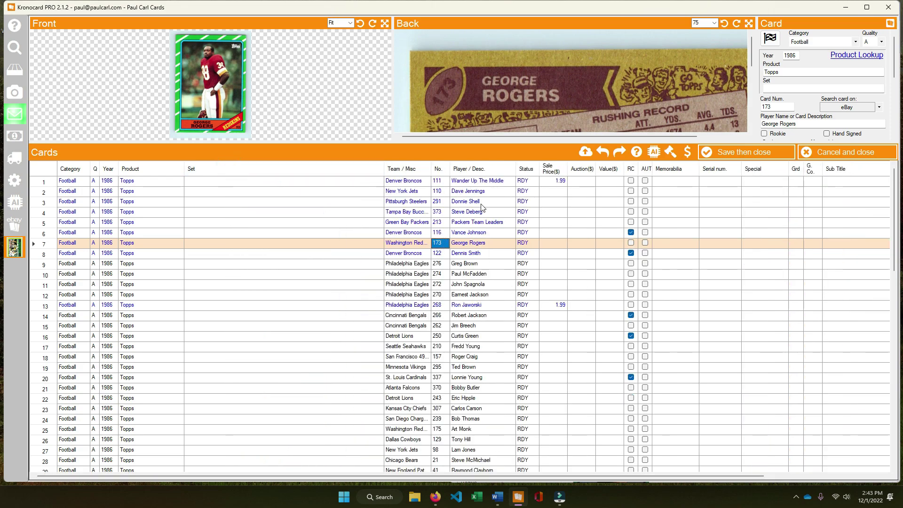
Select the Sale Price cells of the cards in rows 2 to 7 and bring up the options for them.
{"action": "left_click", "coordinate": [550, 242]}
{"action": "left_click", "coordinate": [559, 192], "text": "shift"}
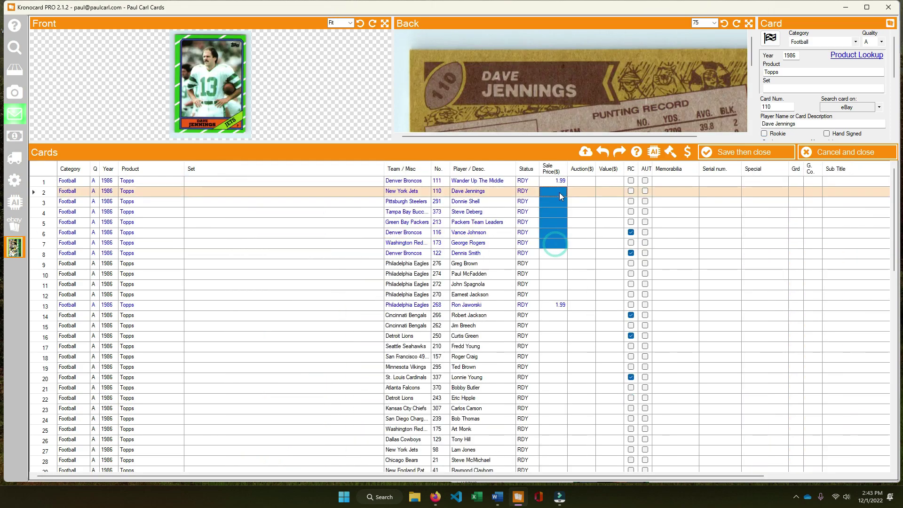
{"action": "right_click", "coordinate": [560, 193]}
{"action": "left_click", "coordinate": [583, 220]}
Rotate the back image of the last card in the list, number 229, 90° clockwise.
{"action": "scroll", "coordinate": [539, 292], "scroll_direction": "down", "scroll_amount": 18}
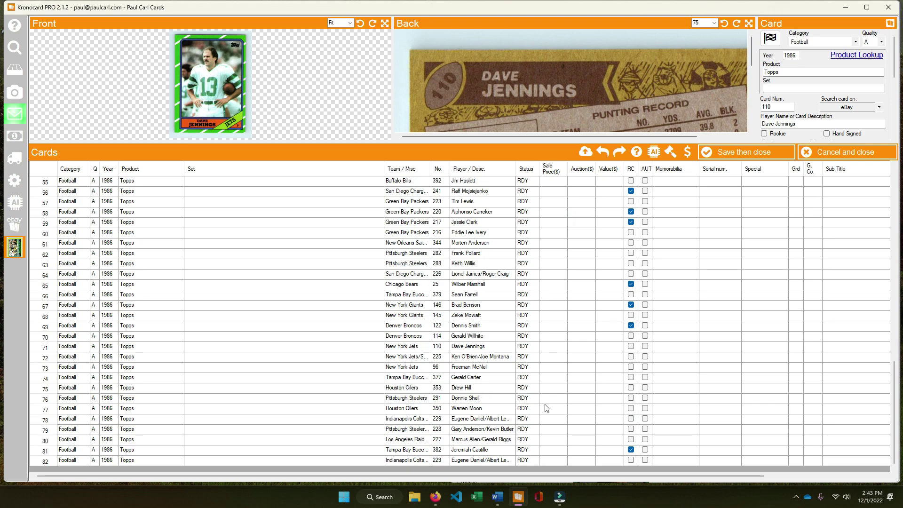
{"action": "left_click", "coordinate": [540, 461]}
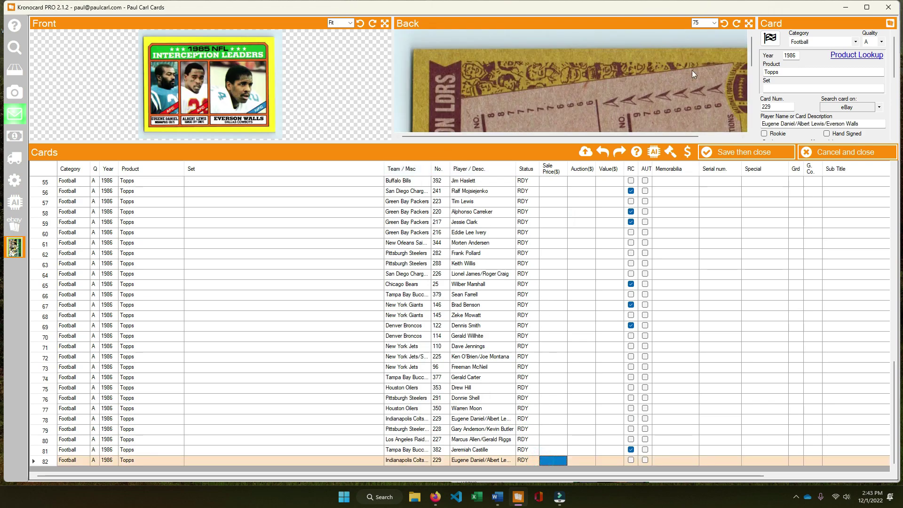
{"action": "left_click", "coordinate": [738, 27]}
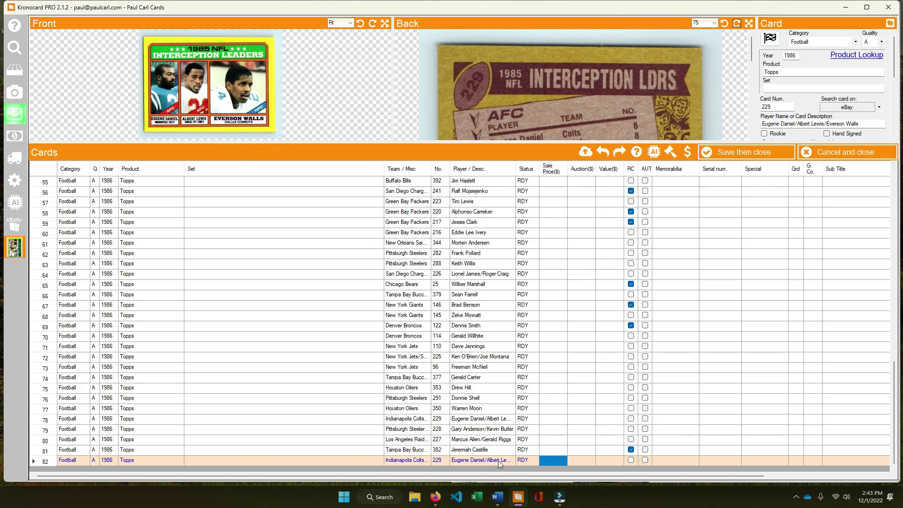
Search eBay for the 229 Interception Leaders card and review the prices of the matching listings.
{"action": "left_click", "coordinate": [866, 105]}
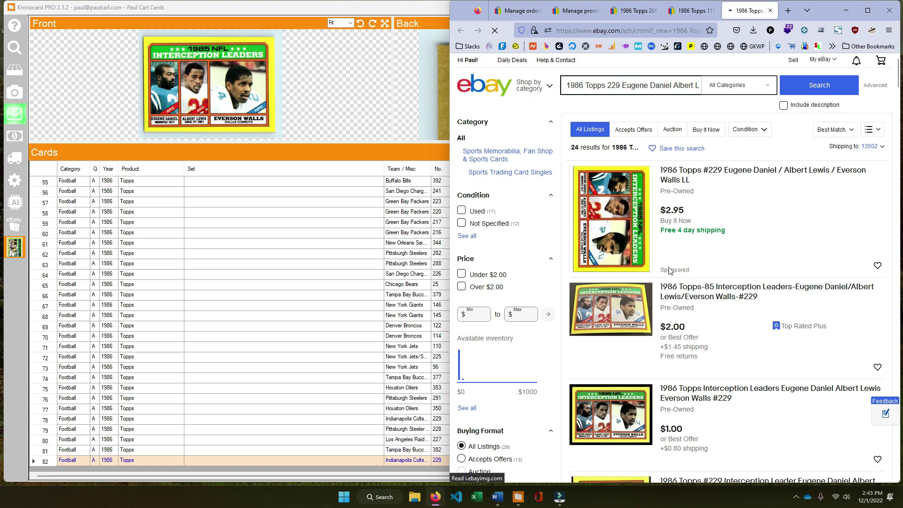
{"action": "scroll", "coordinate": [736, 332], "scroll_direction": "down", "scroll_amount": 3}
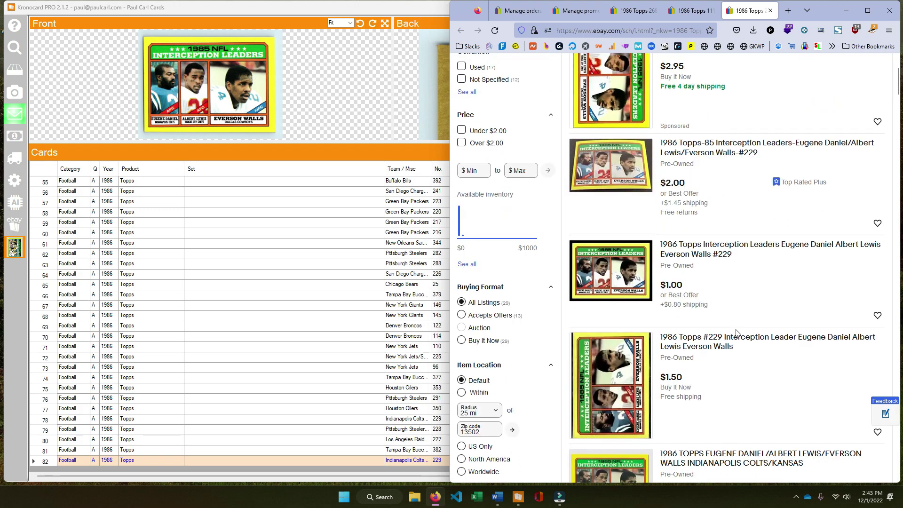
{"action": "scroll", "coordinate": [729, 329], "scroll_direction": "down", "scroll_amount": 4}
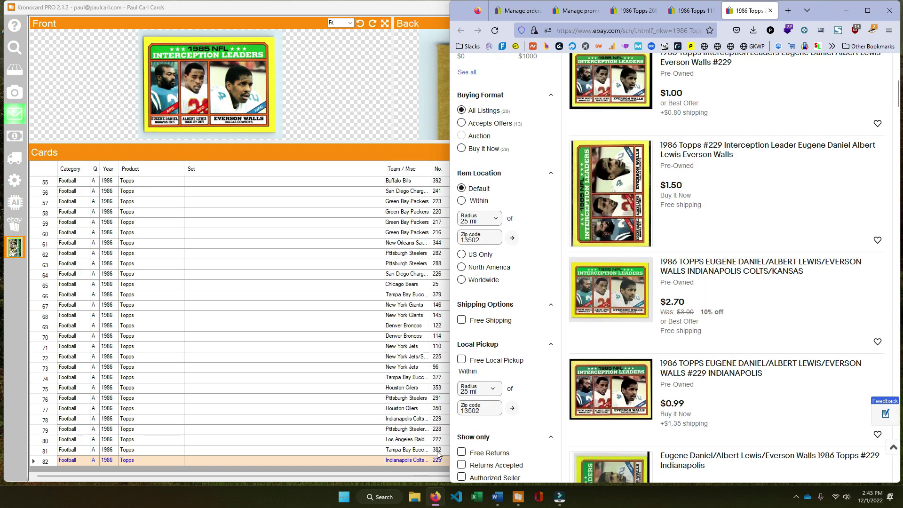
Return to Kronocard PRO and rotate the Marcus Allen/Gerald Riggs card's front and back images 90° clockwise.
{"action": "left_click", "coordinate": [437, 450]}
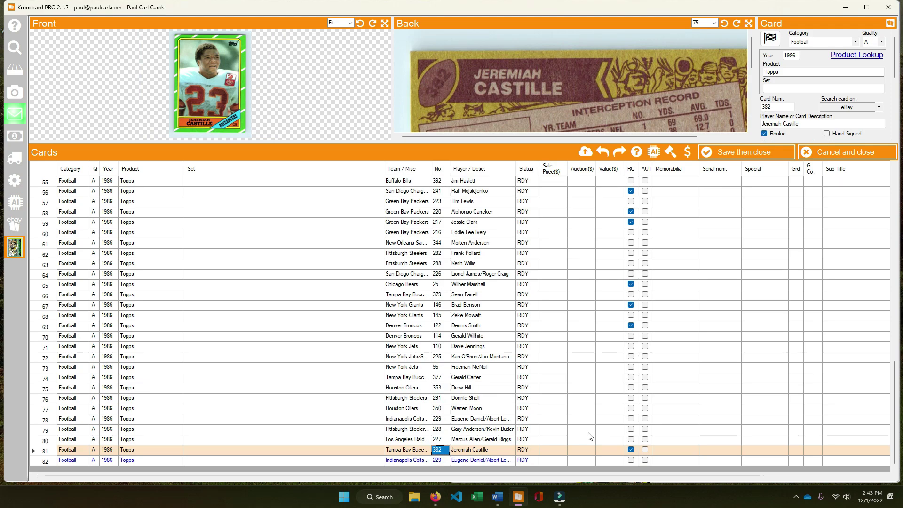
{"action": "key", "text": "Up"}
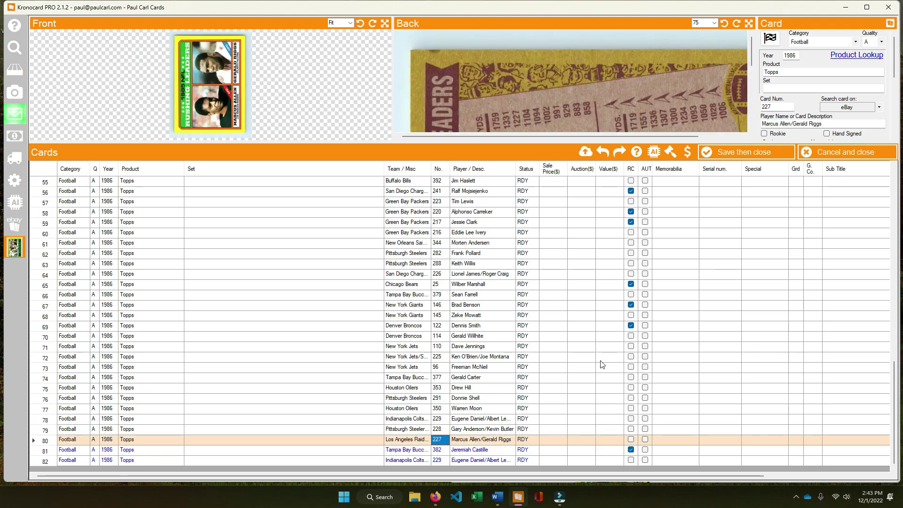
{"action": "left_click", "coordinate": [373, 23]}
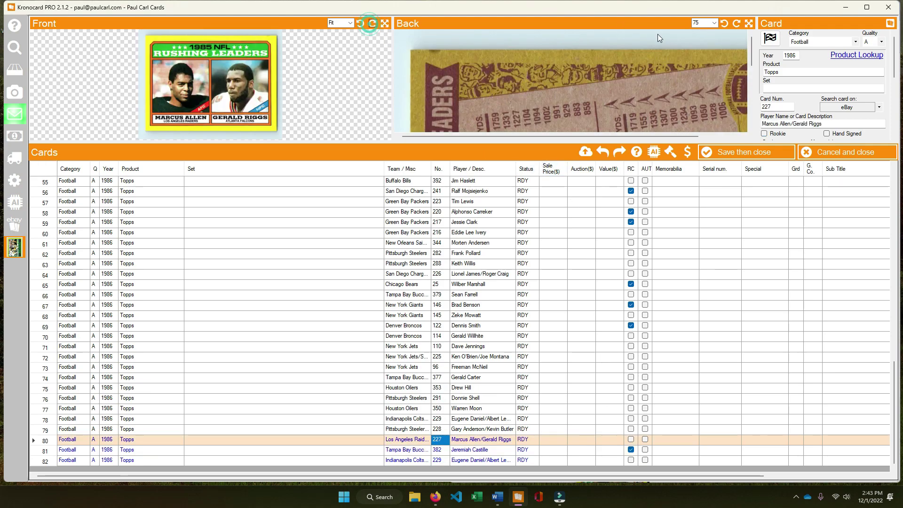
{"action": "left_click", "coordinate": [738, 27]}
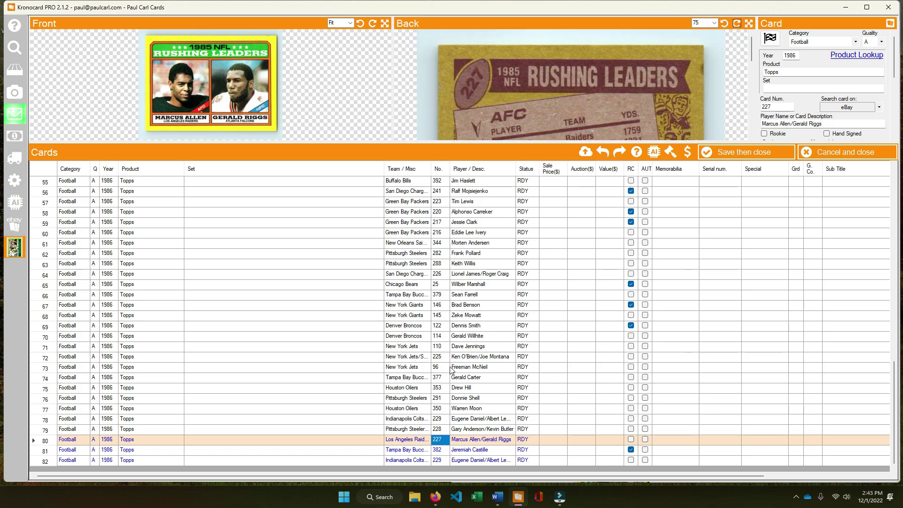
Search eBay for the Marcus Allen/Gerald Riggs card, review the listing prices and return to its row in Kronocard PRO.
{"action": "left_click", "coordinate": [836, 104]}
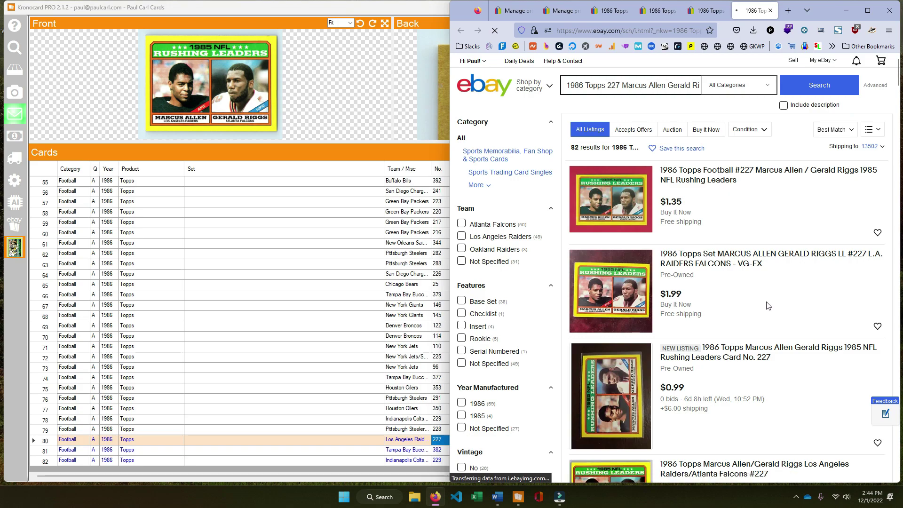
{"action": "scroll", "coordinate": [769, 308], "scroll_direction": "down", "scroll_amount": 3}
{"action": "left_click", "coordinate": [438, 438]}
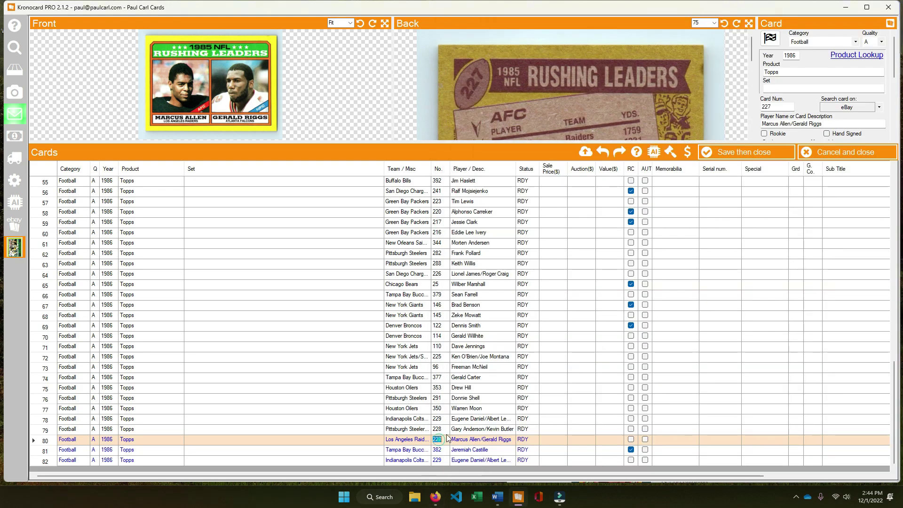
Rotate the front and back images of the Gary Anderson/Kevin Butler card 90° clockwise.
{"action": "left_click", "coordinate": [437, 429]}
{"action": "left_click", "coordinate": [373, 23]}
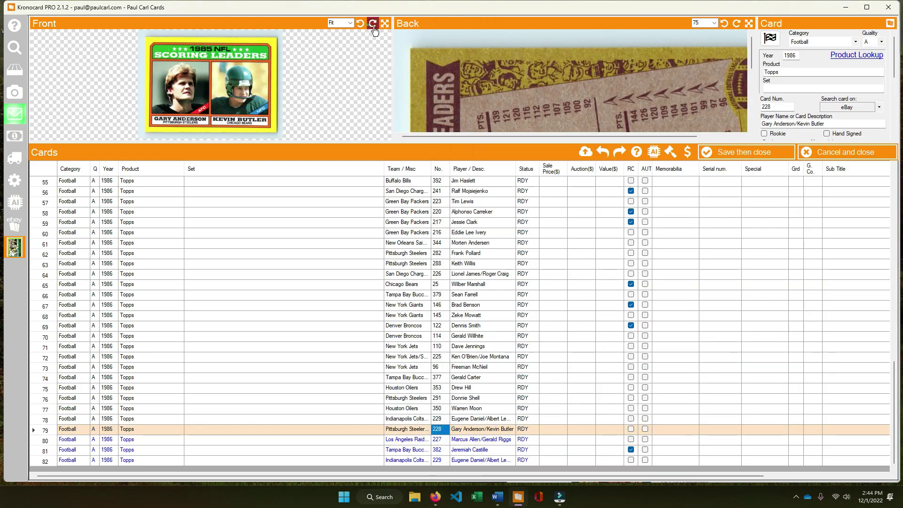
{"action": "left_click", "coordinate": [738, 23]}
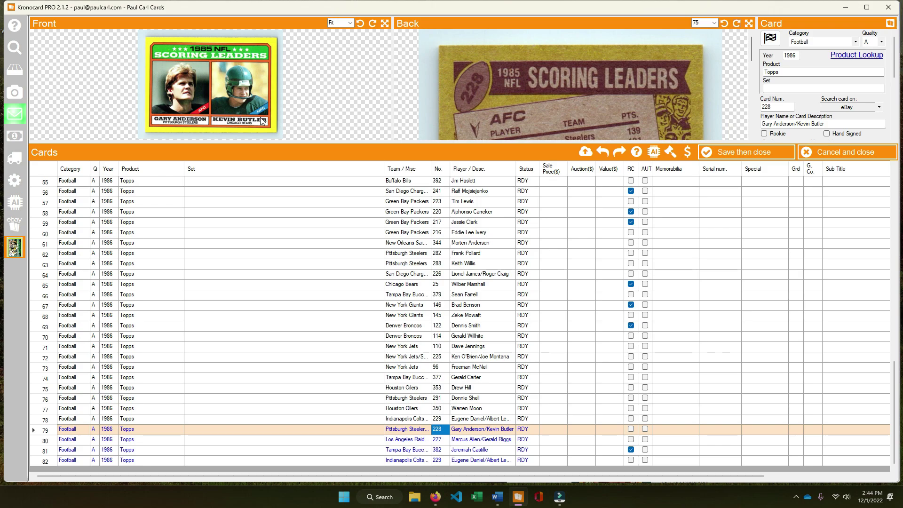
Search eBay for the 228 Gary Anderson/Kevin Butler card, review the listing prices and return to Kronocard PRO.
{"action": "left_click", "coordinate": [846, 107]}
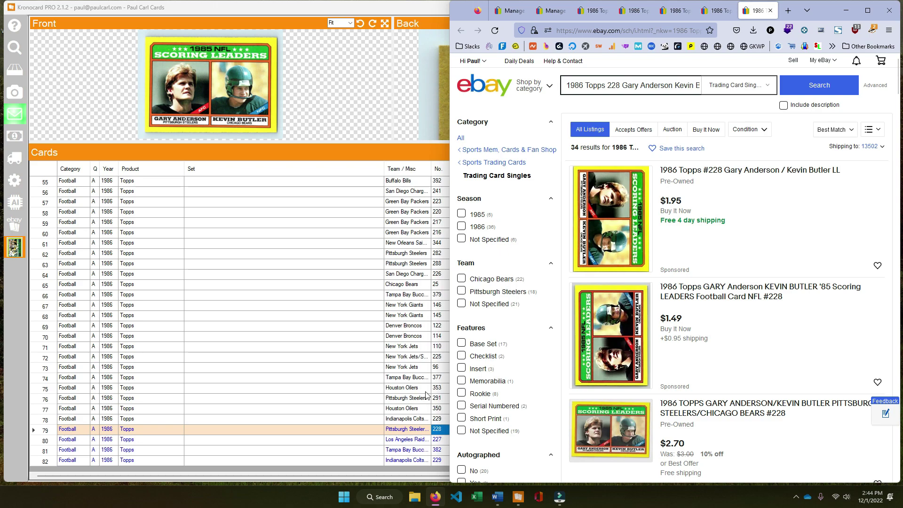
{"action": "left_click", "coordinate": [446, 431]}
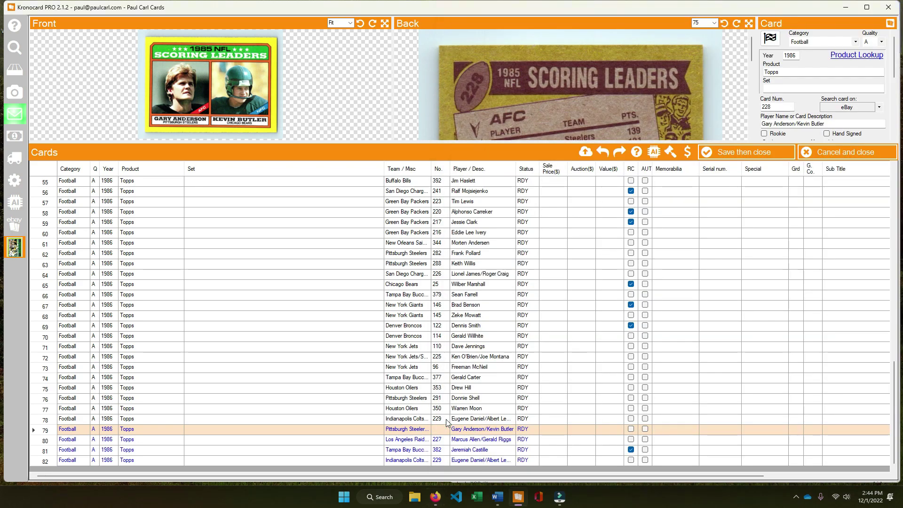
Rotate the front and back images of the 229 Interception Leaders card in row 78 90° clockwise.
{"action": "key", "text": "Up"}
{"action": "left_click", "coordinate": [372, 23]}
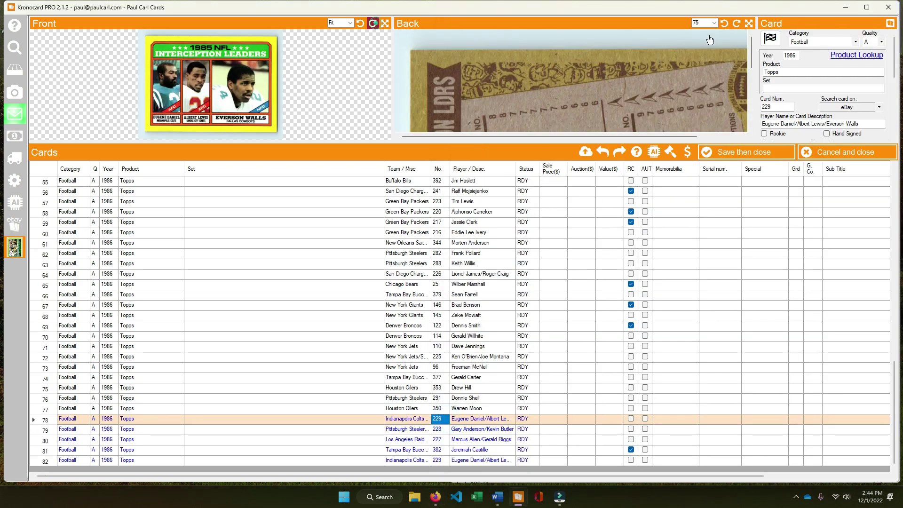
{"action": "left_click", "coordinate": [737, 23]}
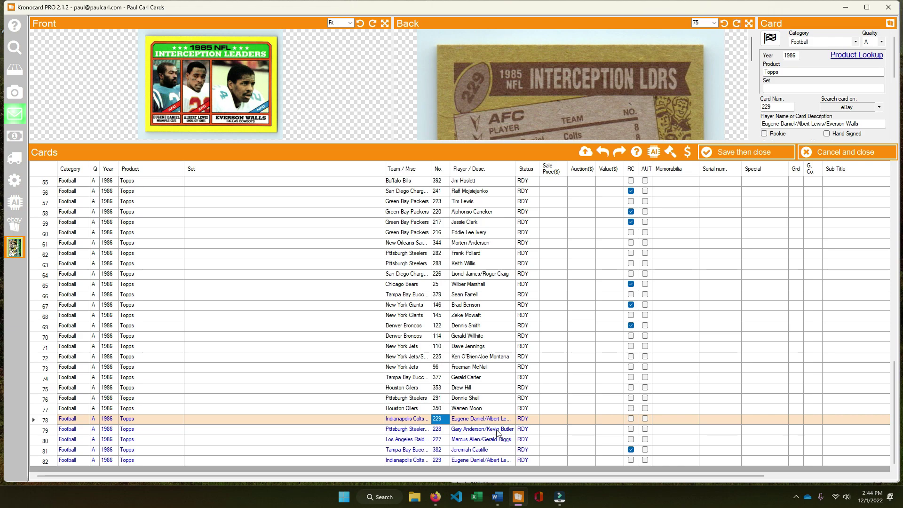
Set the sale price of the five cards in rows 78 to 82 to 1.99.
{"action": "left_click", "coordinate": [550, 418]}
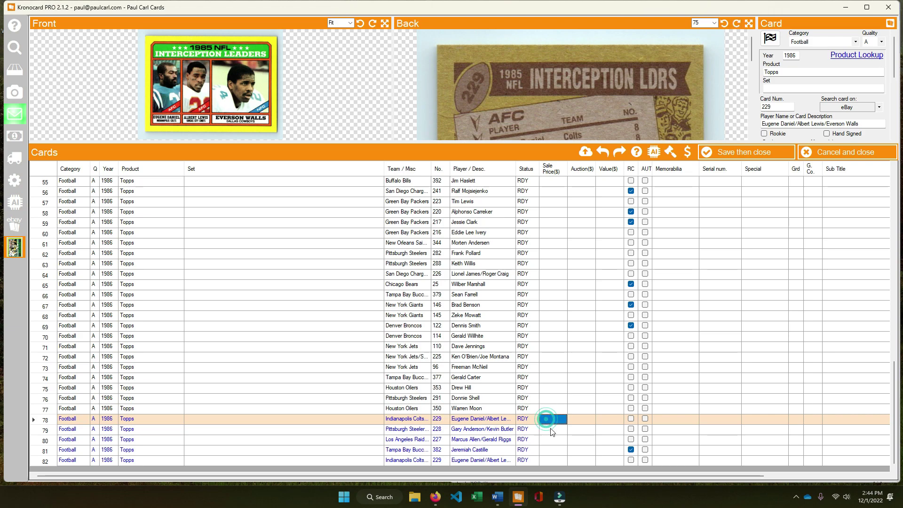
{"action": "left_click_drag", "start_coordinate": [553, 418], "coordinate": [553, 429]}
{"action": "left_click_drag", "start_coordinate": [554, 460], "coordinate": [554, 462]}
{"action": "right_click", "coordinate": [554, 448]}
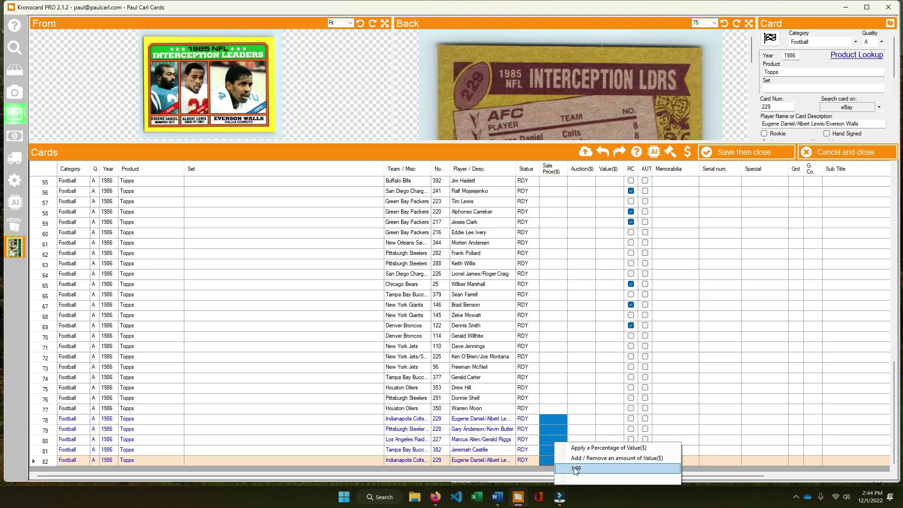
{"action": "left_click", "coordinate": [574, 467]}
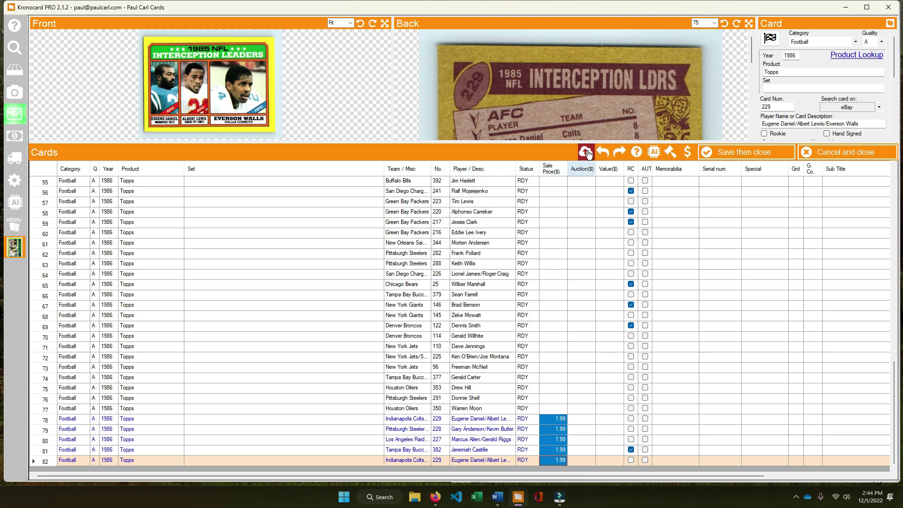
Sort the cards by card number in descending order and check the last three Chicago Bears rows against their images.
{"action": "left_click", "coordinate": [440, 168]}
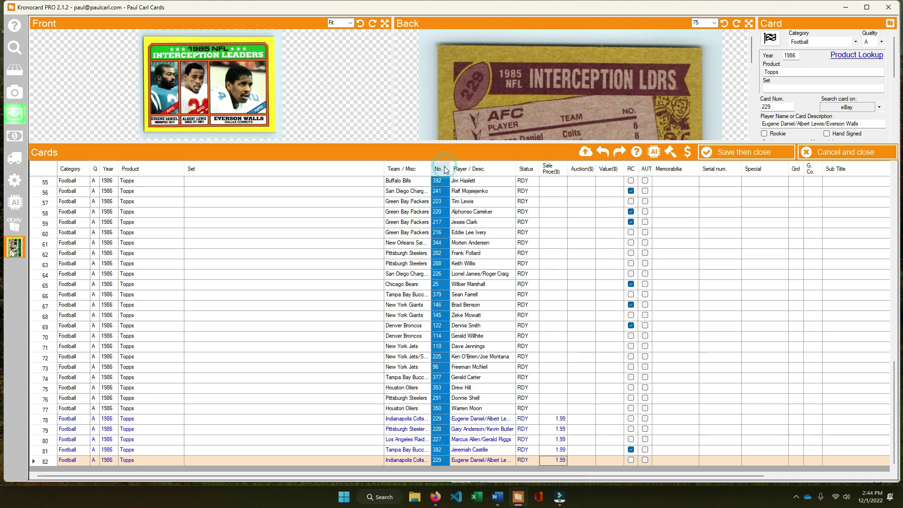
{"action": "left_click", "coordinate": [441, 169]}
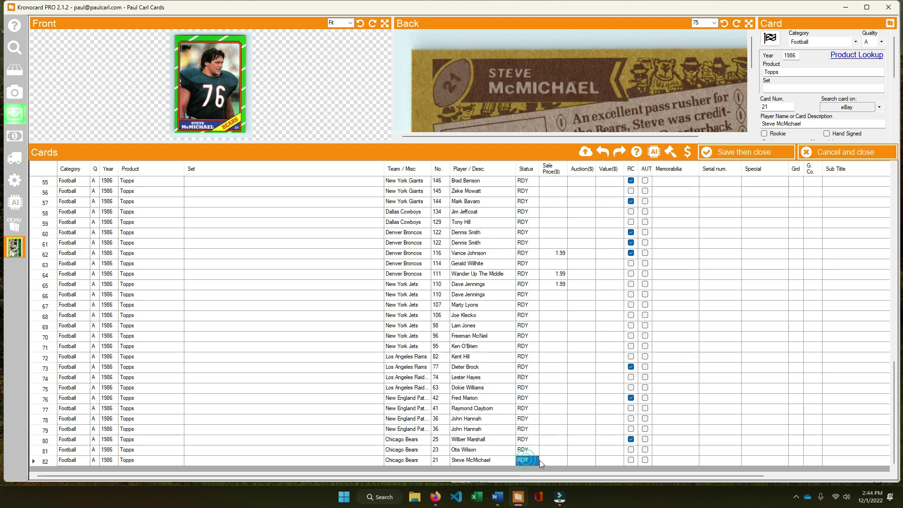
{"action": "left_click", "coordinate": [557, 461]}
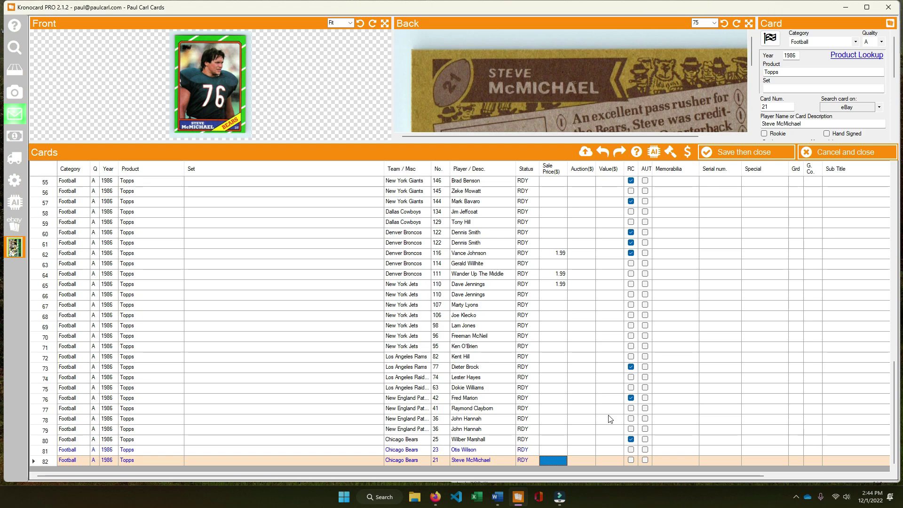
{"action": "key", "text": "Up"}
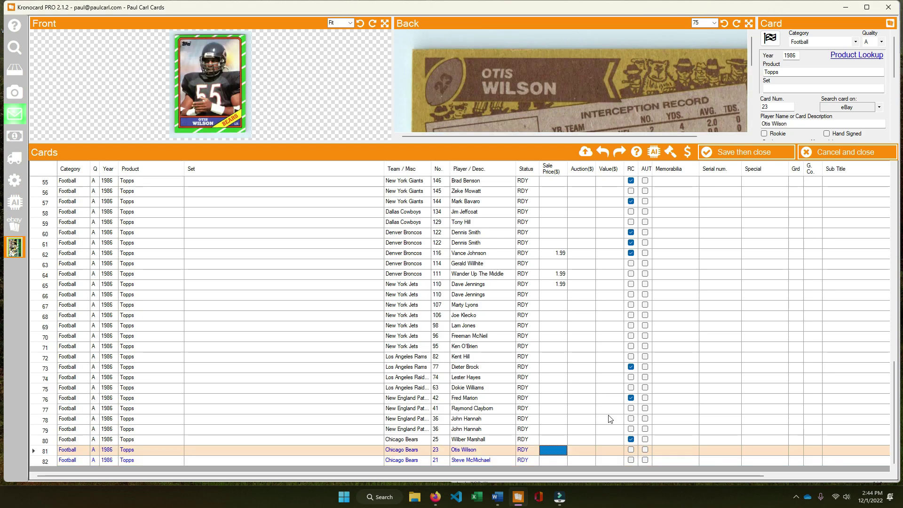
{"action": "key", "text": "Up"}
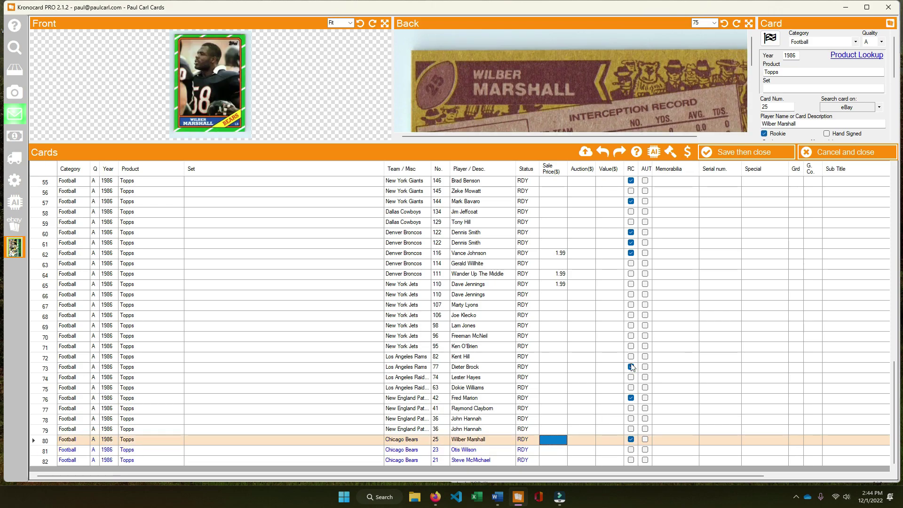
Search eBay for the 25 Wilber Marshall card, review the listing prices and return to Kronocard PRO.
{"action": "left_click", "coordinate": [842, 106]}
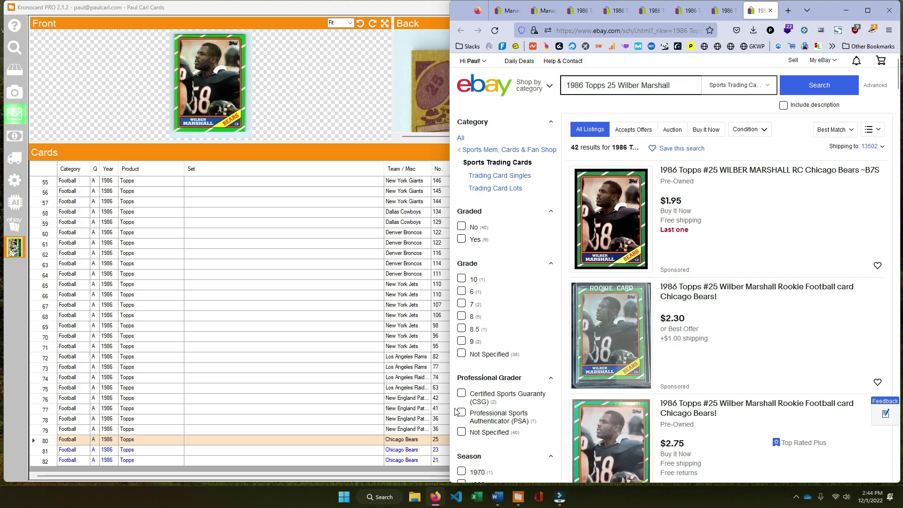
{"action": "scroll", "coordinate": [583, 436], "scroll_direction": "down", "scroll_amount": 10}
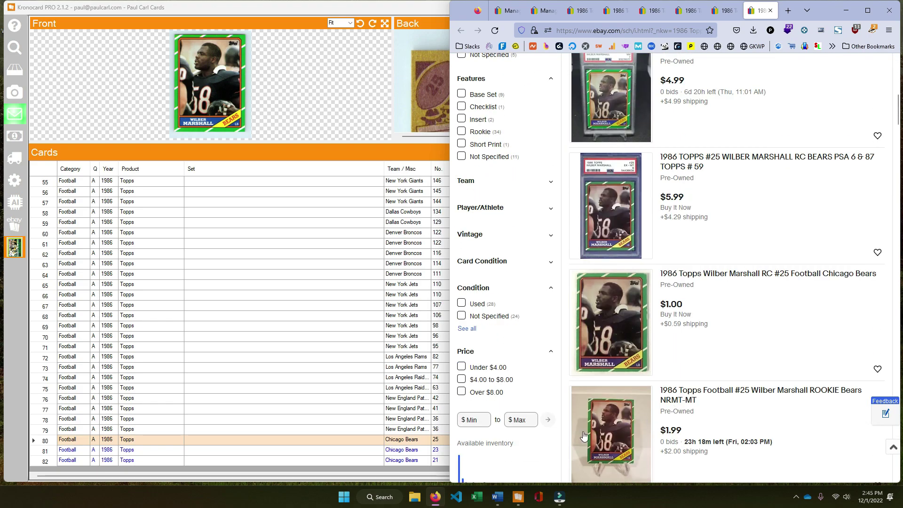
{"action": "key", "text": "alt+Tab"}
Try to enter a sale price for the Wilber Marshall card.
{"action": "left_click", "coordinate": [554, 439]}
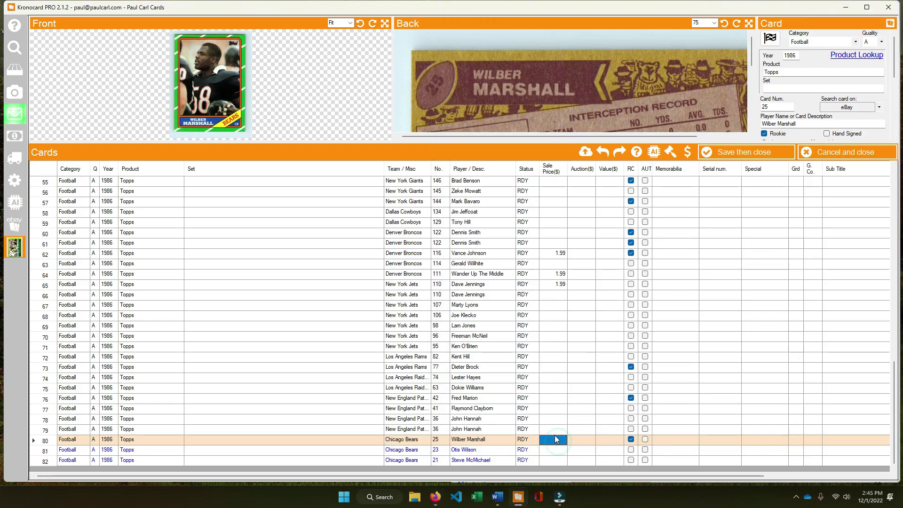
{"action": "type", "text": "2.255"}
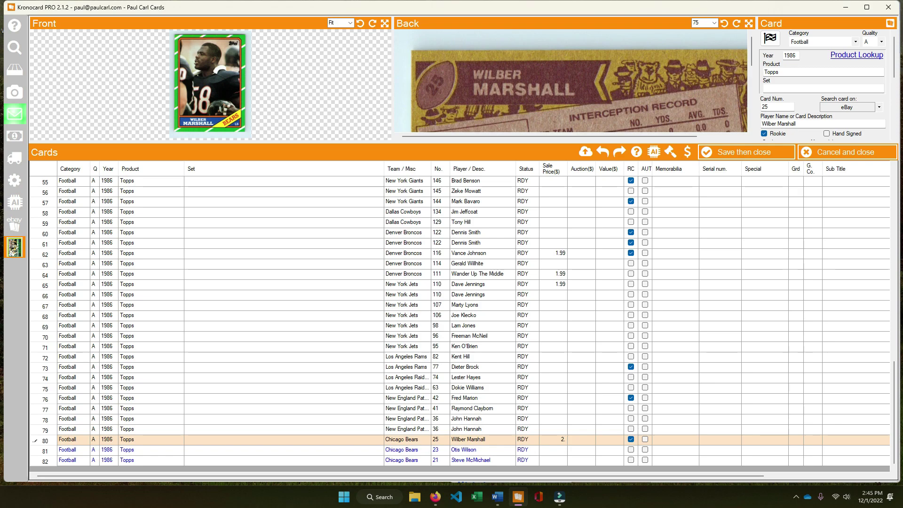
Check each card's images against its data from the lower John Hannah row up to the Freeman McNeil row.
{"action": "left_click", "coordinate": [547, 429]}
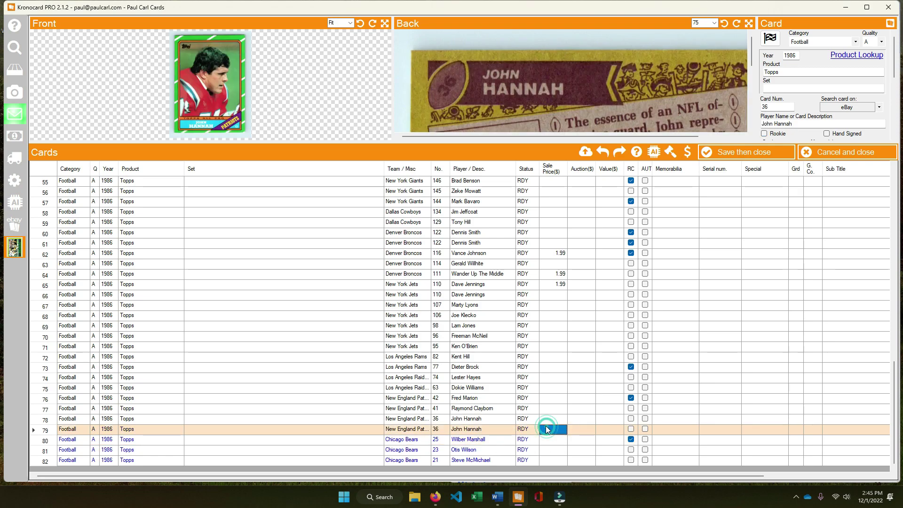
{"action": "left_click", "coordinate": [550, 420]}
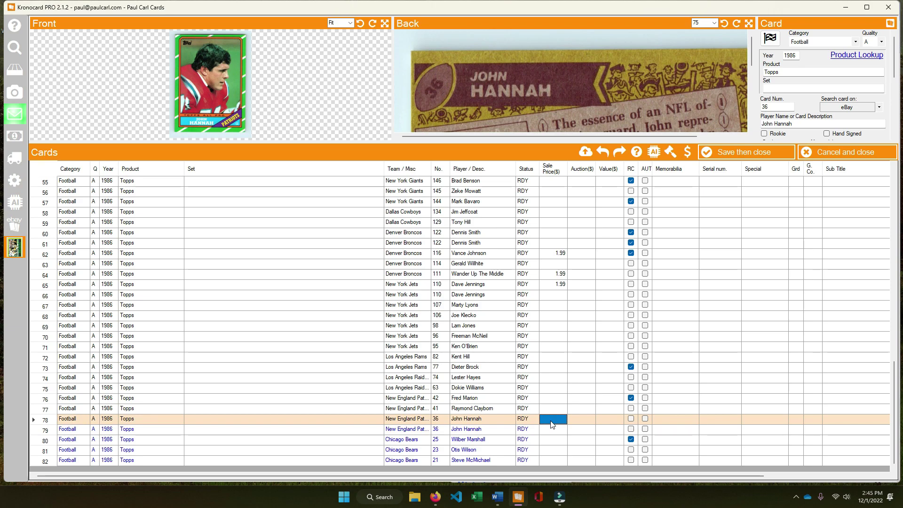
{"action": "key", "text": "Up"}
{"action": "key", "text": "Up"}
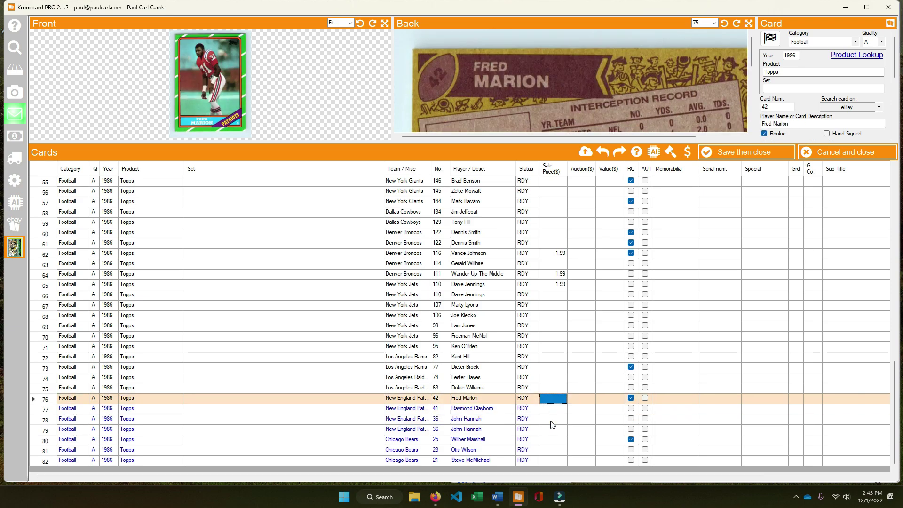
{"action": "key", "text": "Up"}
{"action": "key", "text": "Up"}
{"action": "key", "text": "Up"}
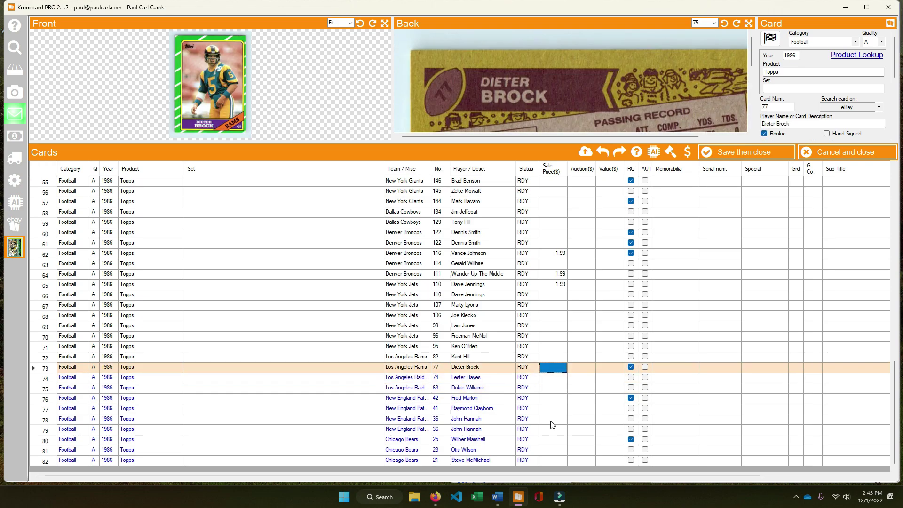
{"action": "key", "text": "Up"}
{"action": "key", "text": "Up"}
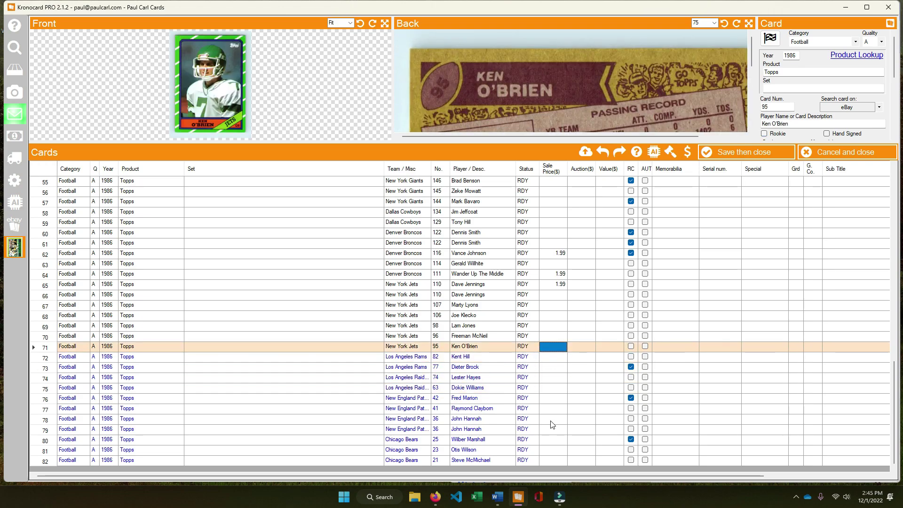
{"action": "key", "text": "Up"}
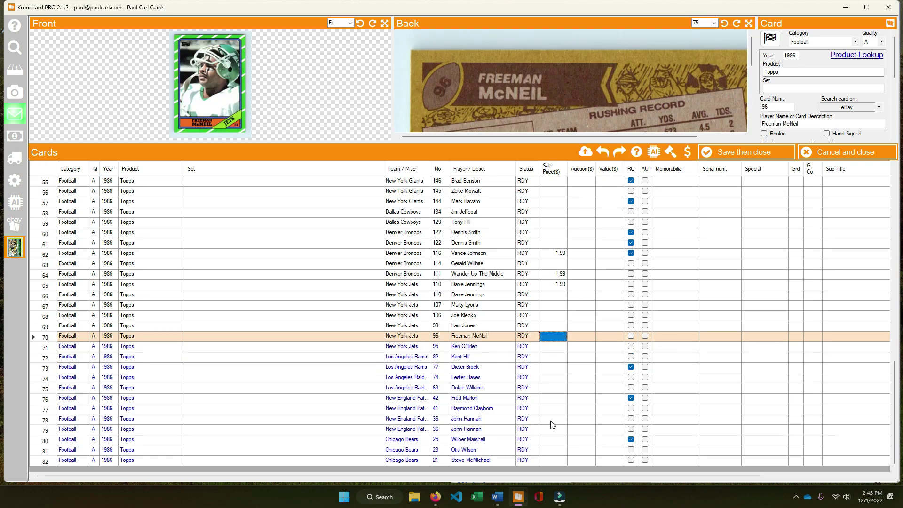
Correct the mismatched Lam Jones row's team to Dallas Cowboys and its card number to 132.
{"action": "key", "text": "Up"}
{"action": "key", "text": "Left"}
{"action": "key", "text": "Left"}
{"action": "key", "text": "Left"}
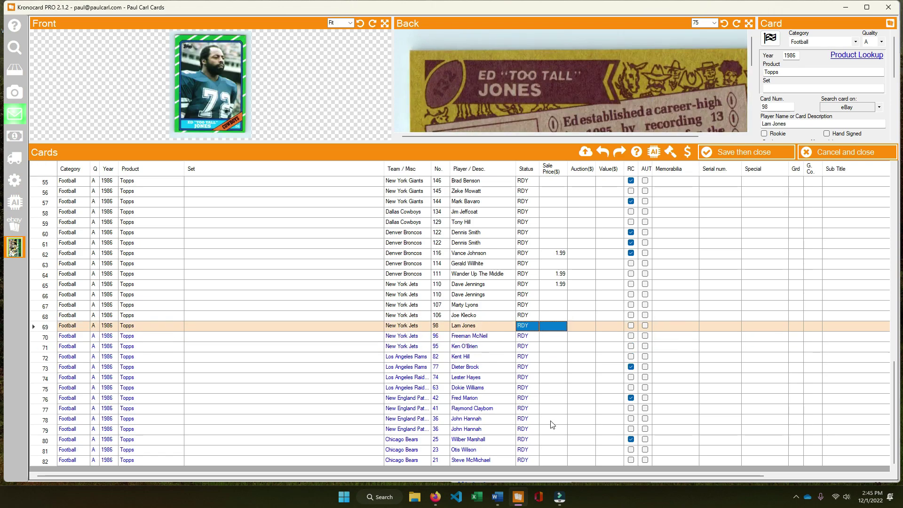
{"action": "key", "text": "Left"}
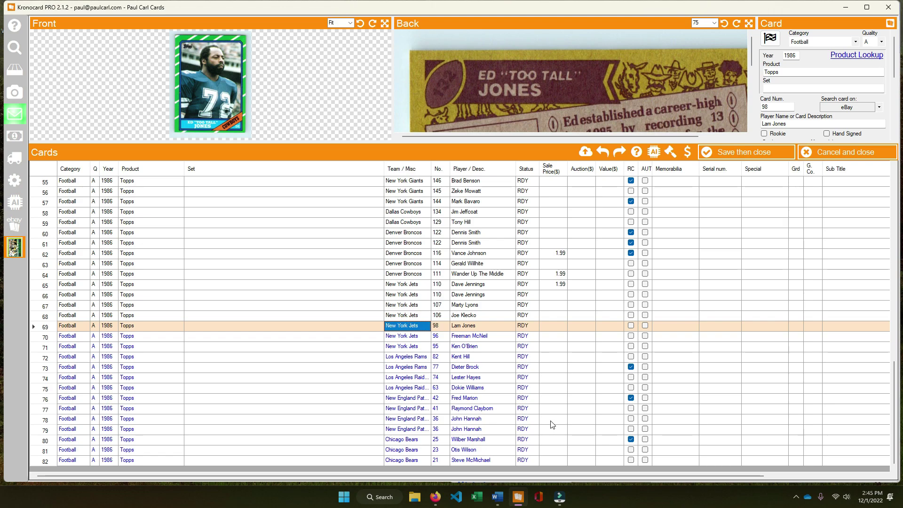
{"action": "type", "text": "cowbo"}
{"action": "key", "text": "Tab"}
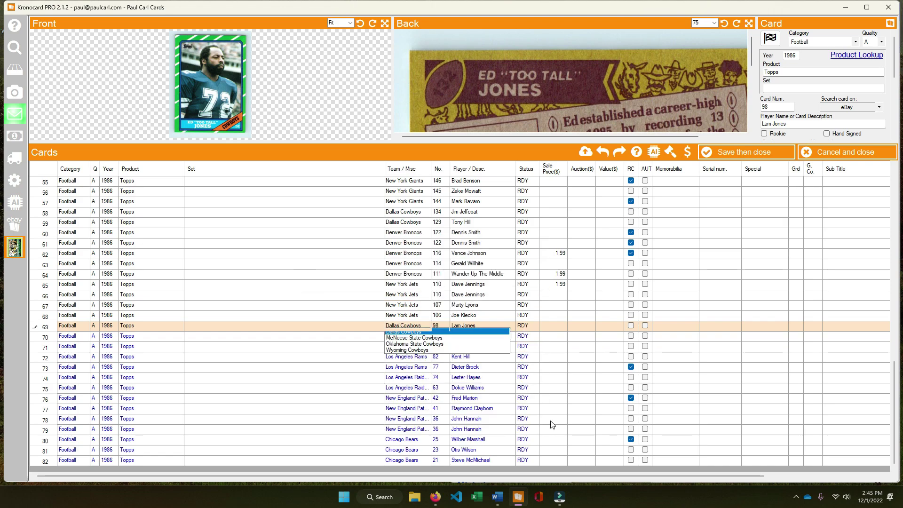
{"action": "type", "text": "132"}
{"action": "key", "text": "Tab"}
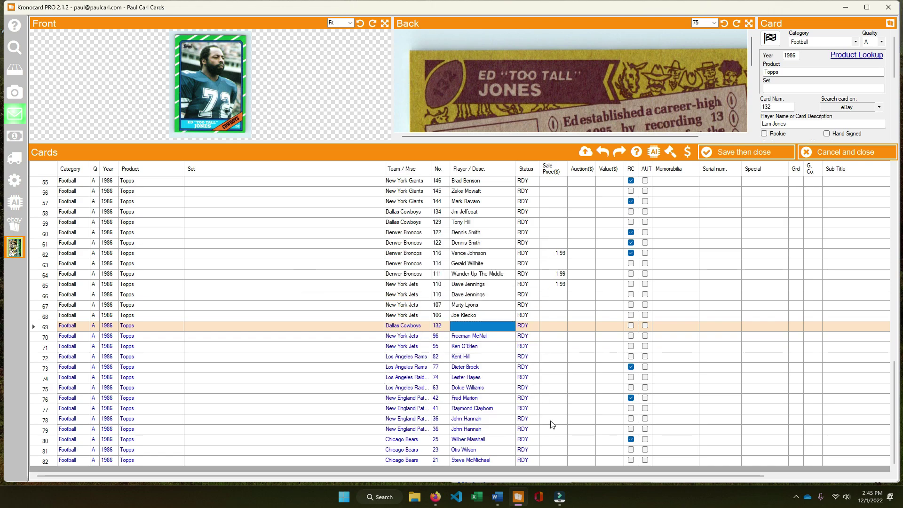
Change the player name of the Dallas Cowboys card number 132 to Ed Jones.
{"action": "type", "text": "Ed Jo"}
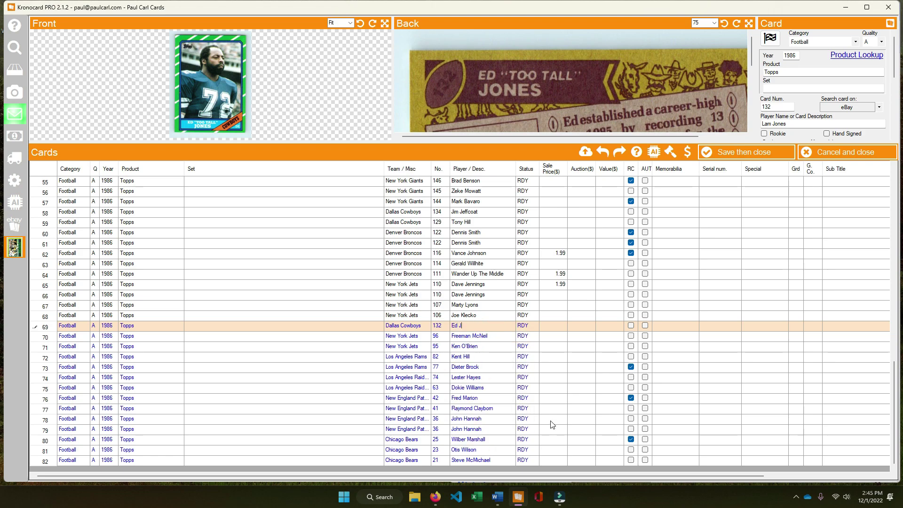
{"action": "key", "text": "BackSpace"}
{"action": "key", "text": "BackSpace"}
{"action": "type", "text": "Jopn"}
{"action": "key", "text": "BackSpace"}
{"action": "type", "text": "nes"}
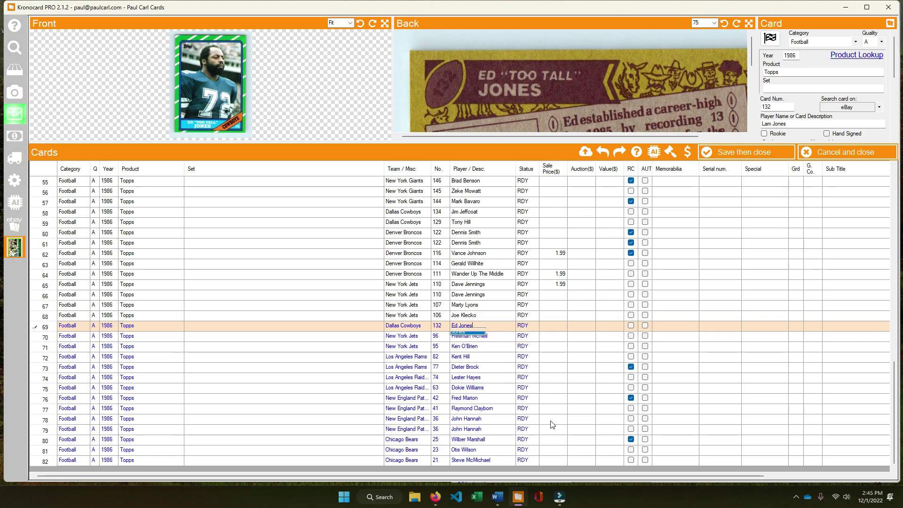
{"action": "key", "text": "Up"}
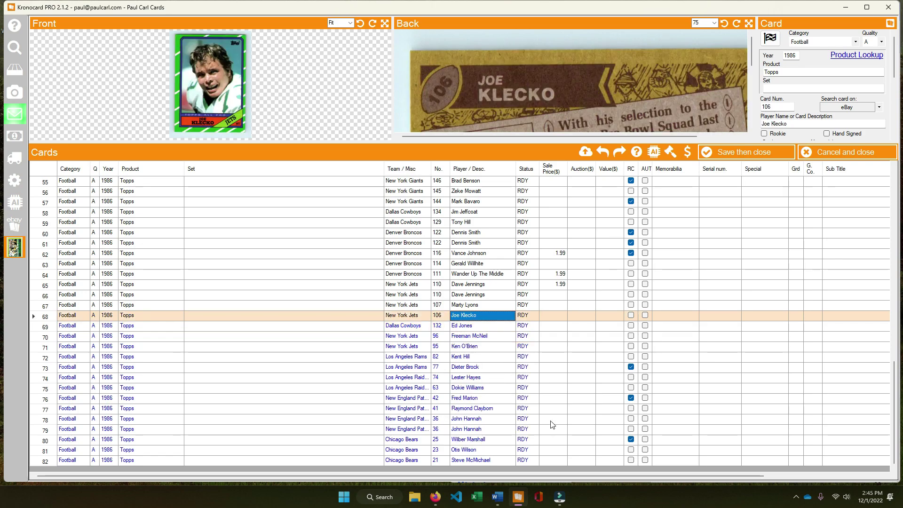
Check each card's images against its data from the Marty Lyons row up to the 157 Roger Craig row.
{"action": "key", "text": "Up"}
{"action": "key", "text": "Up"}
{"action": "key", "text": "Up"}
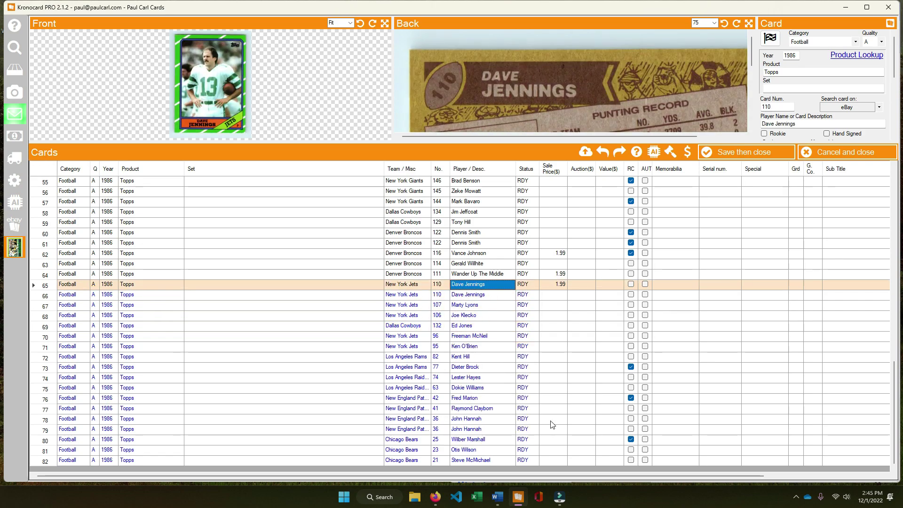
{"action": "key", "text": "Up"}
{"action": "key", "text": "Up"}
{"action": "key", "text": "Up"}
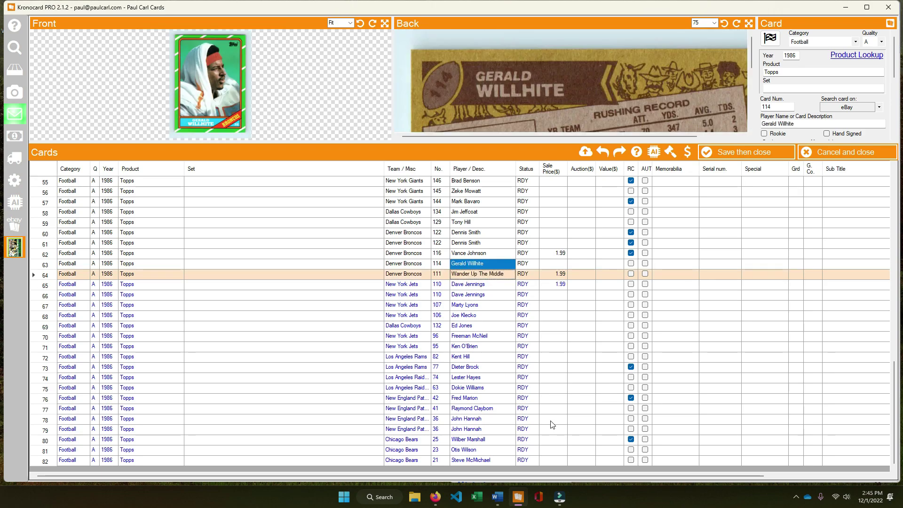
{"action": "key", "text": "Up"}
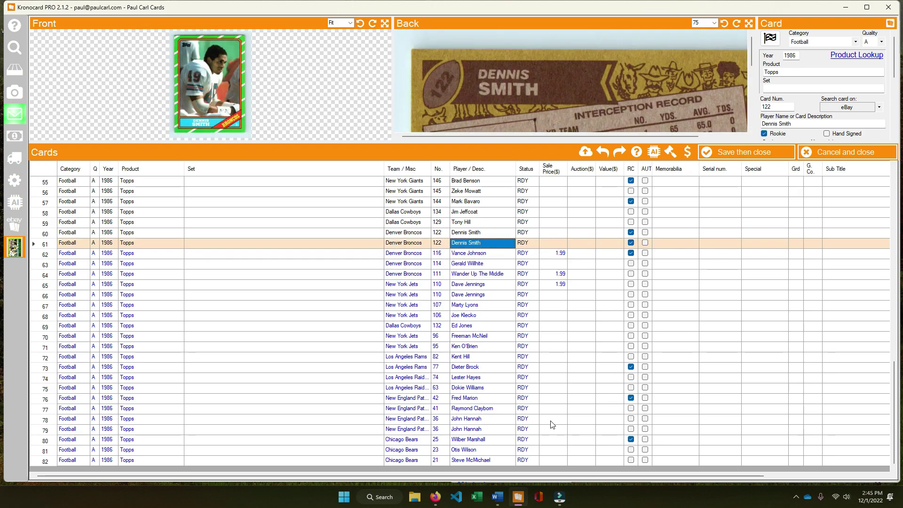
{"action": "key", "text": "Up"}
{"action": "key", "text": "Up"}
{"action": "key", "text": "Up"}
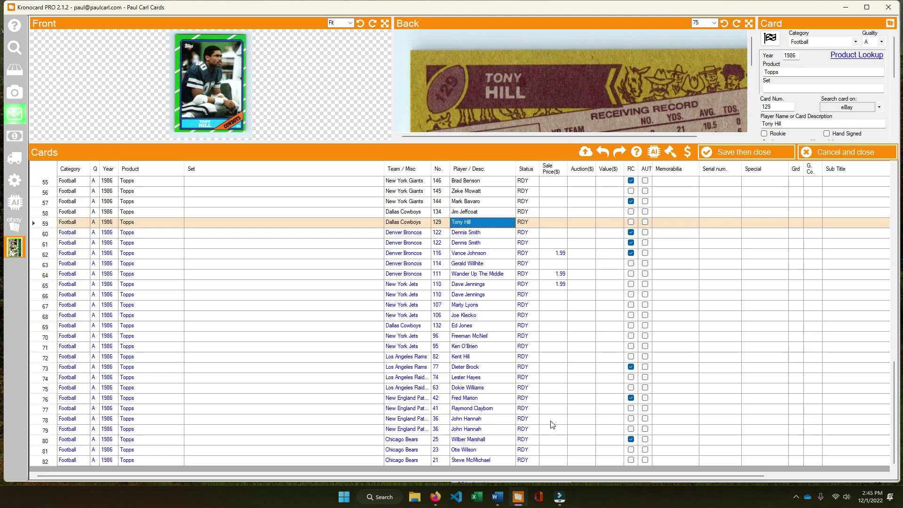
{"action": "key", "text": "Up"}
{"action": "key", "text": "Up"}
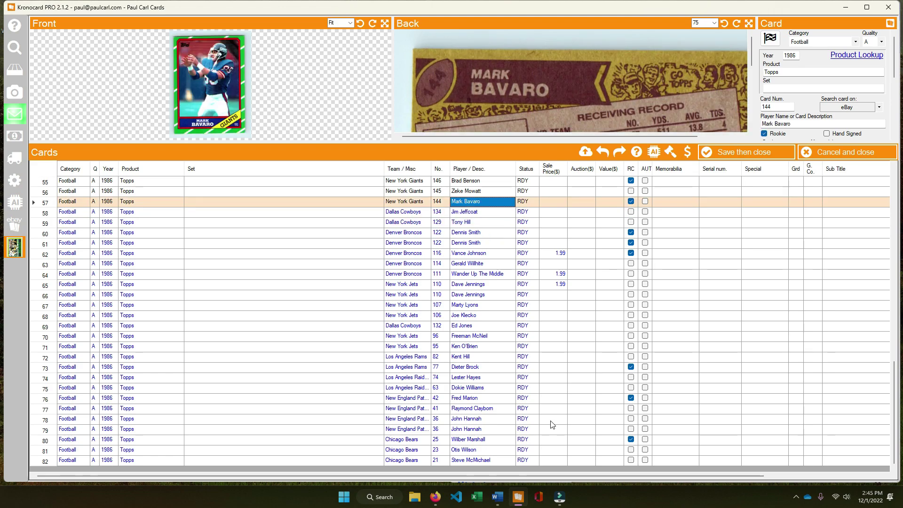
{"action": "key", "text": "Up"}
{"action": "key", "text": "Up"}
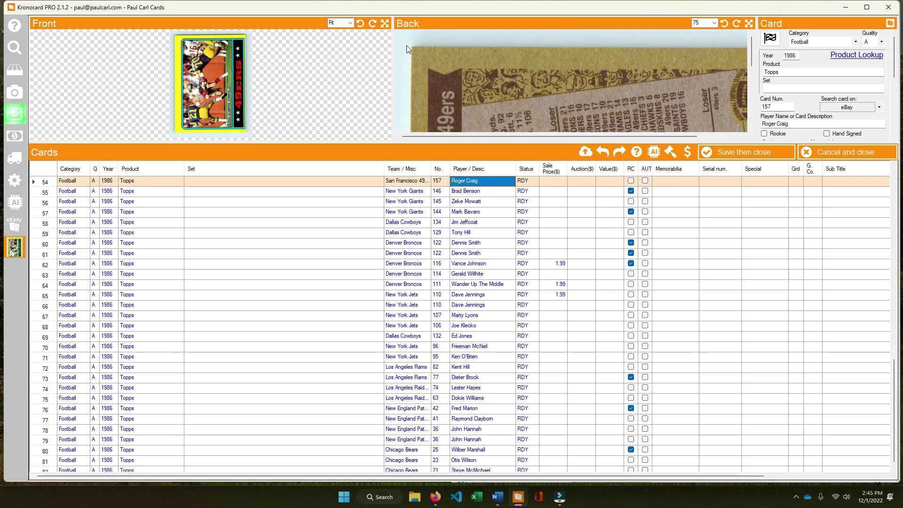
Rotate the San Francisco 49ers card's front and back images upright and compare the card with the neighbouring Brad Benson row.
{"action": "left_click", "coordinate": [373, 24]}
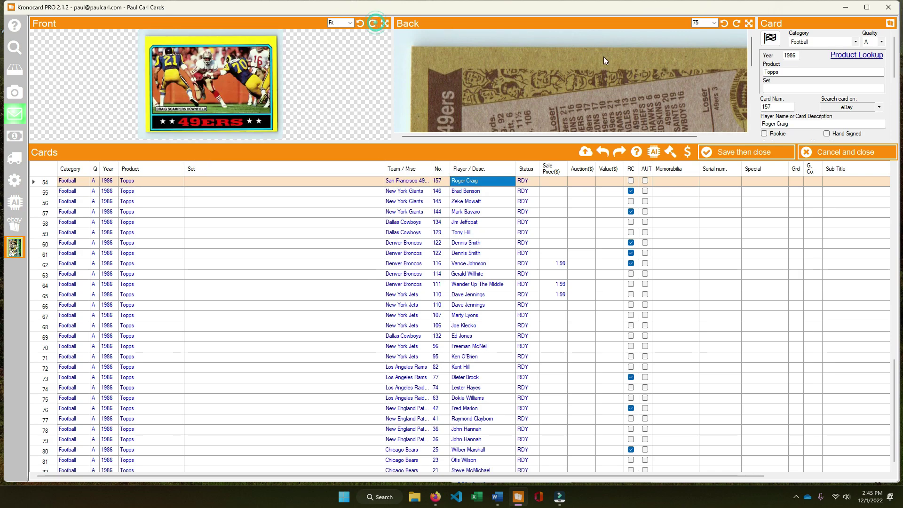
{"action": "left_click", "coordinate": [460, 200]}
{"action": "left_click", "coordinate": [461, 190]}
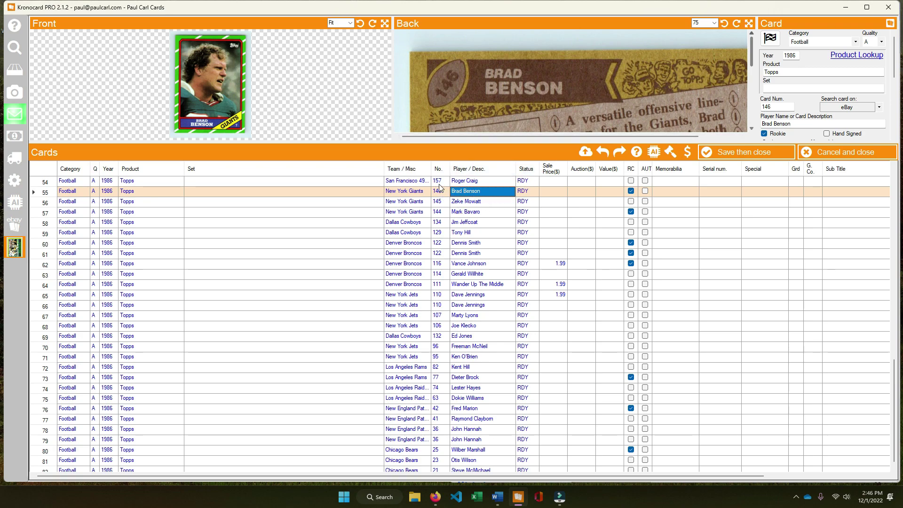
{"action": "key", "text": "Up"}
{"action": "key", "text": "Down"}
{"action": "key", "text": "Up"}
{"action": "key", "text": "Down"}
{"action": "key", "text": "Up"}
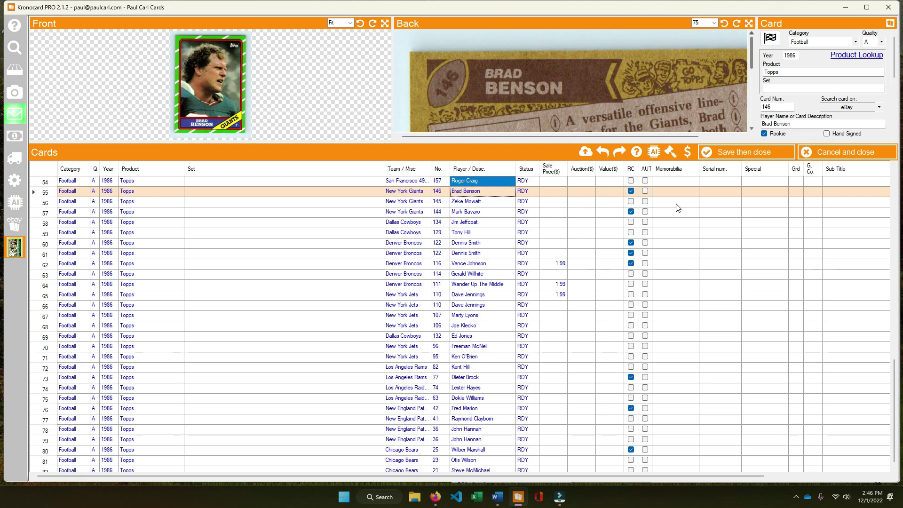
Correct the San Francisco 49ers card's number to 155 and its description to Craig Scampers Downfield.
{"action": "left_click", "coordinate": [445, 182]}
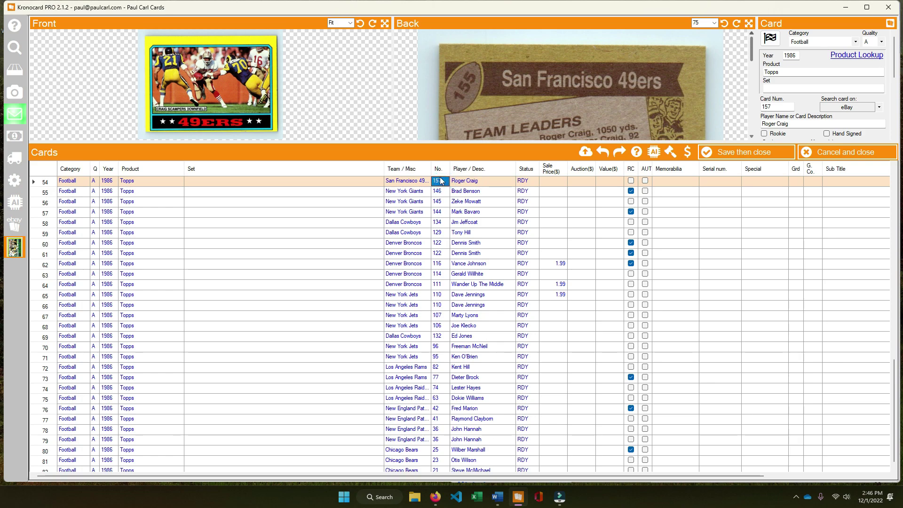
{"action": "type", "text": "155"}
{"action": "key", "text": "Tab"}
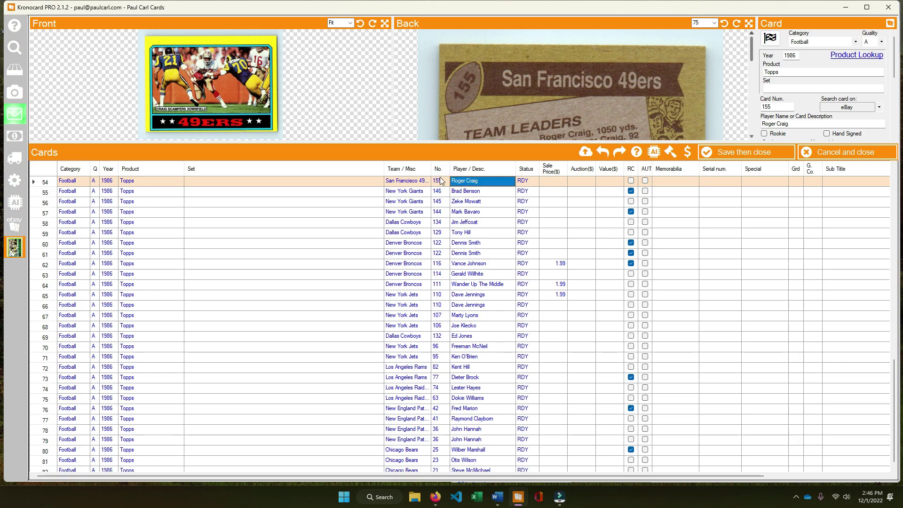
{"action": "key", "text": "BackSpace"}
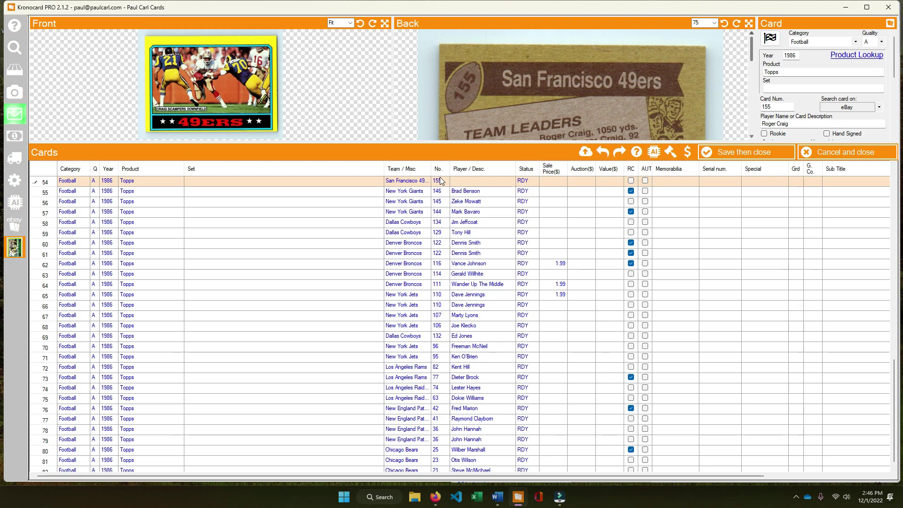
{"action": "type", "text": "Craig"}
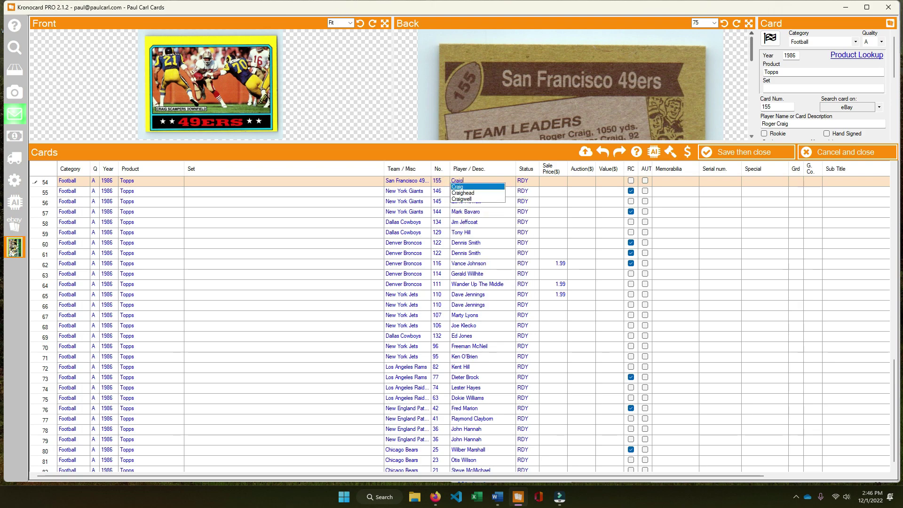
{"action": "type", "text": " Scampers Downfield"}
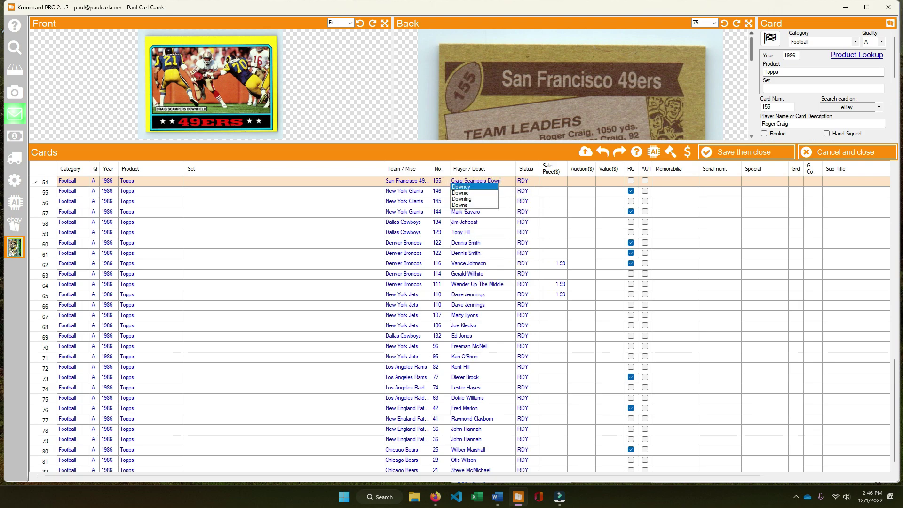
{"action": "key", "text": "Tab"}
{"action": "key", "text": "Tab"}
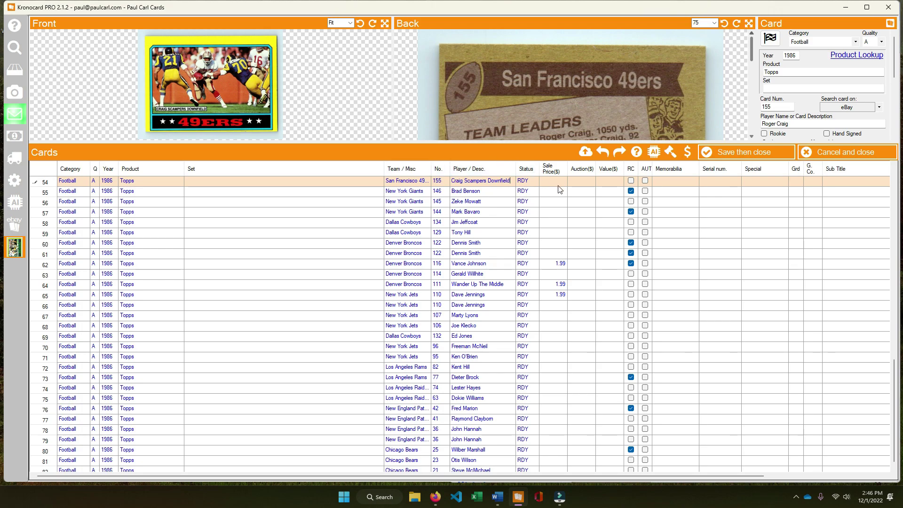
Search eBay for the 1986 Topps 155 Craig Scampers Downfield card and review the listing prices.
{"action": "left_click", "coordinate": [844, 109]}
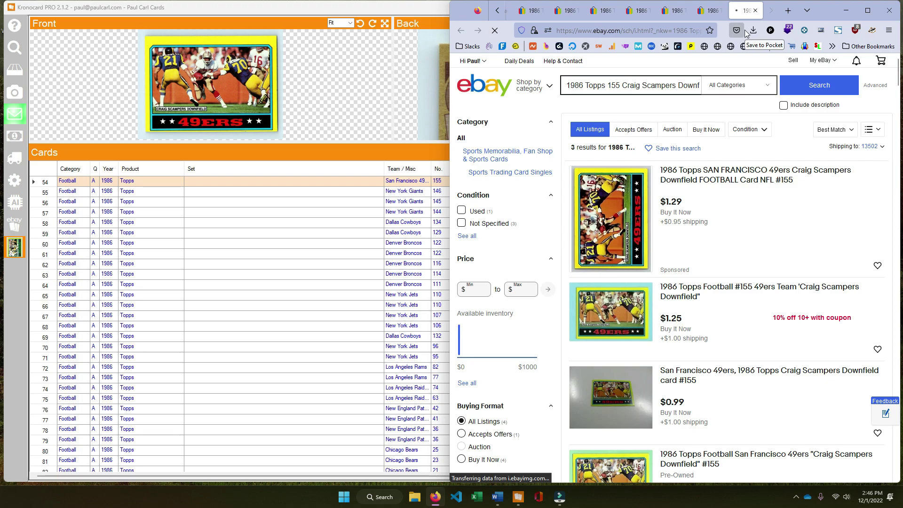
{"action": "scroll", "coordinate": [740, 156], "scroll_direction": "down", "scroll_amount": 5}
{"action": "scroll", "coordinate": [732, 169], "scroll_direction": "up", "scroll_amount": 5}
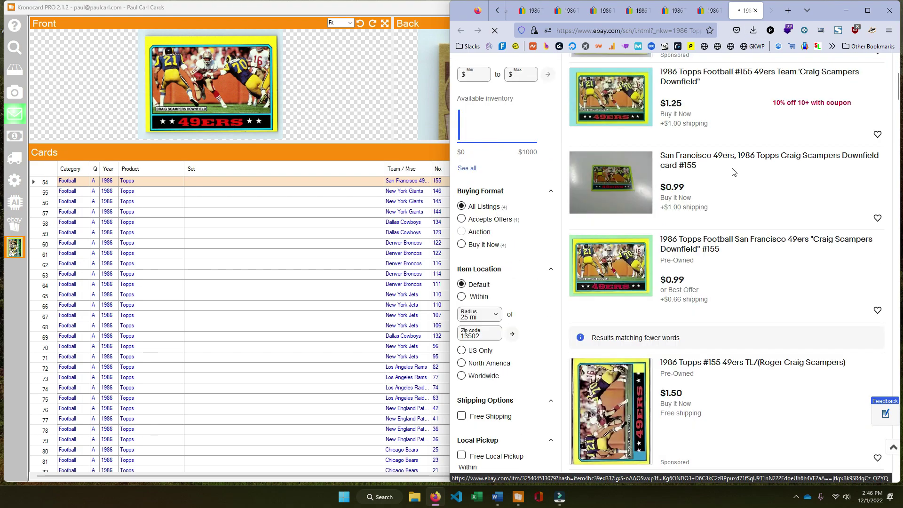
{"action": "left_click", "coordinate": [437, 305]}
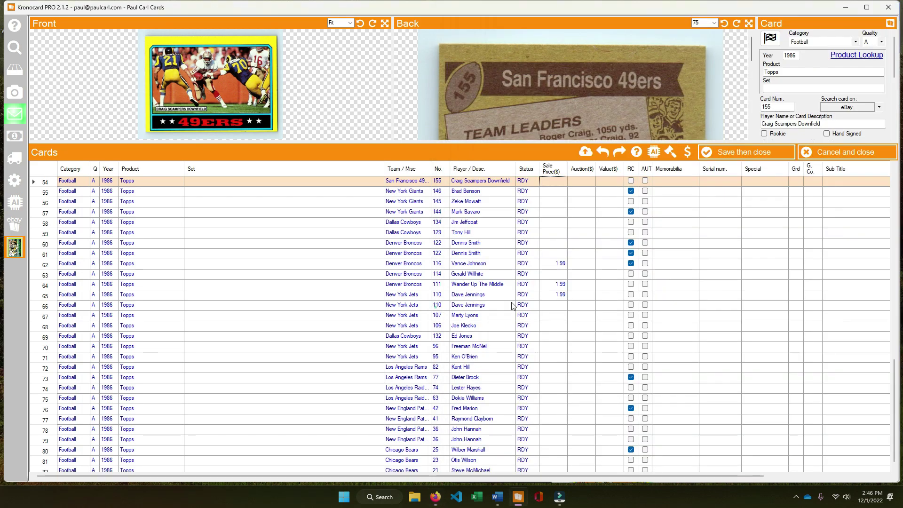
Fill the sale price of every card from the Brad Benson row down to the Steve McMichael row with 1.99.
{"action": "left_click", "coordinate": [555, 190]}
{"action": "key", "text": "ctrl+shift+Down"}
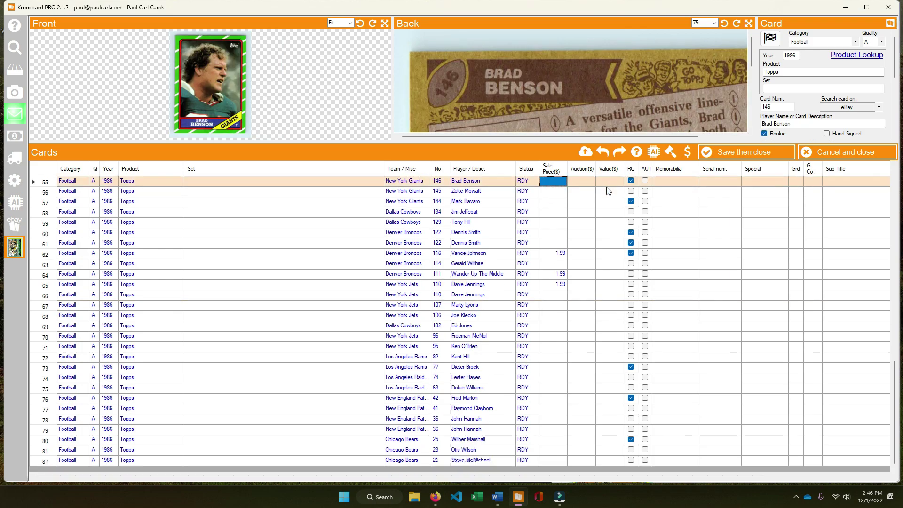
{"action": "right_click", "coordinate": [531, 194]}
{"action": "right_click", "coordinate": [546, 193]}
{"action": "left_click", "coordinate": [571, 225]}
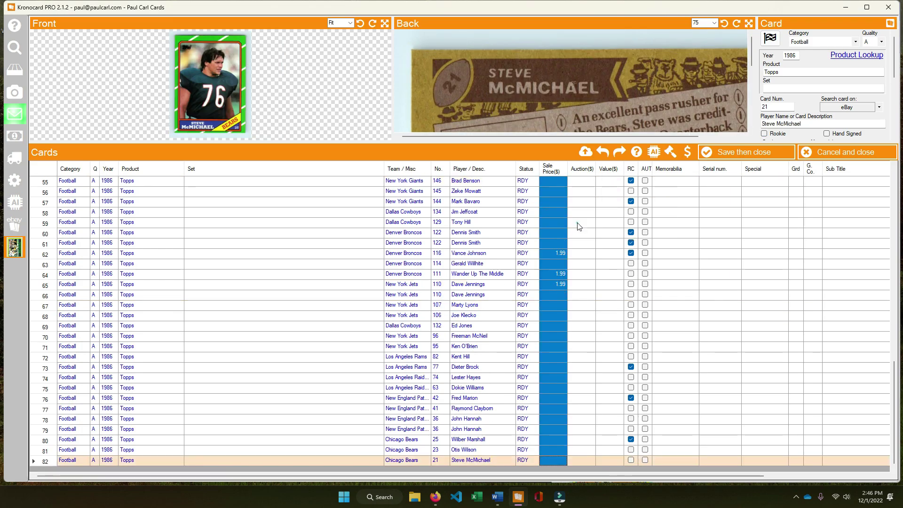
{"action": "right_click", "coordinate": [554, 207]}
{"action": "left_click", "coordinate": [588, 241]}
Set the sale price of the 155 Craig Scampers Downfield card to 2.25.
{"action": "scroll", "coordinate": [563, 226], "scroll_direction": "up", "scroll_amount": 6}
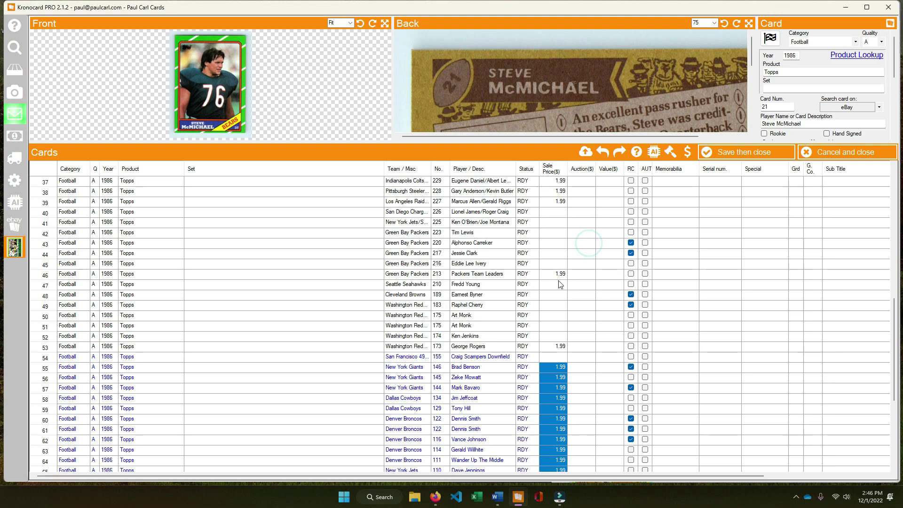
{"action": "left_click", "coordinate": [556, 356]}
{"action": "type", "text": "2.25"}
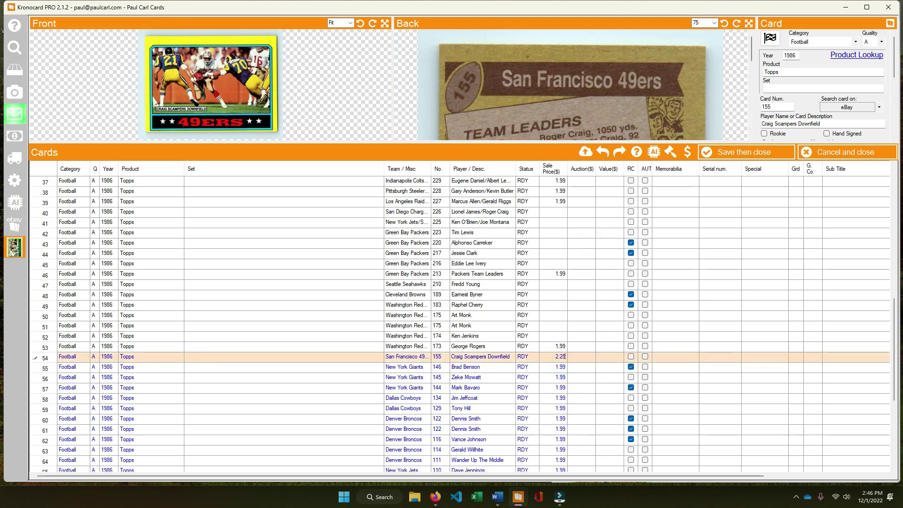
{"action": "key", "text": "Up"}
{"action": "key", "text": "Up"}
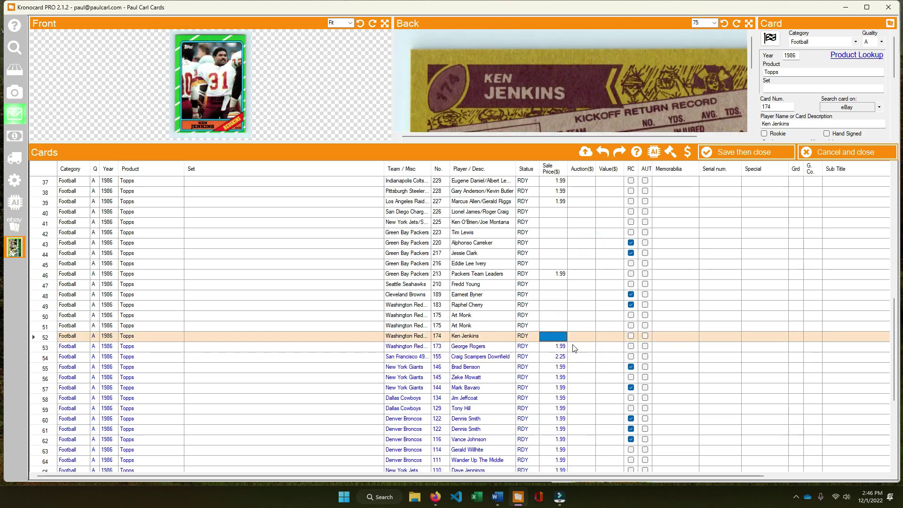
{"action": "key", "text": "ctrl+shift+Up"}
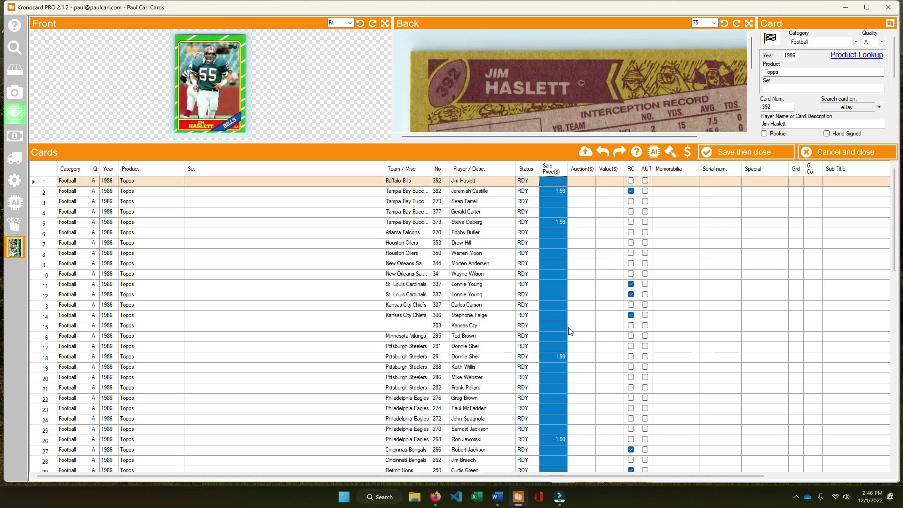
{"action": "key", "text": "ctrl+shift+Down"}
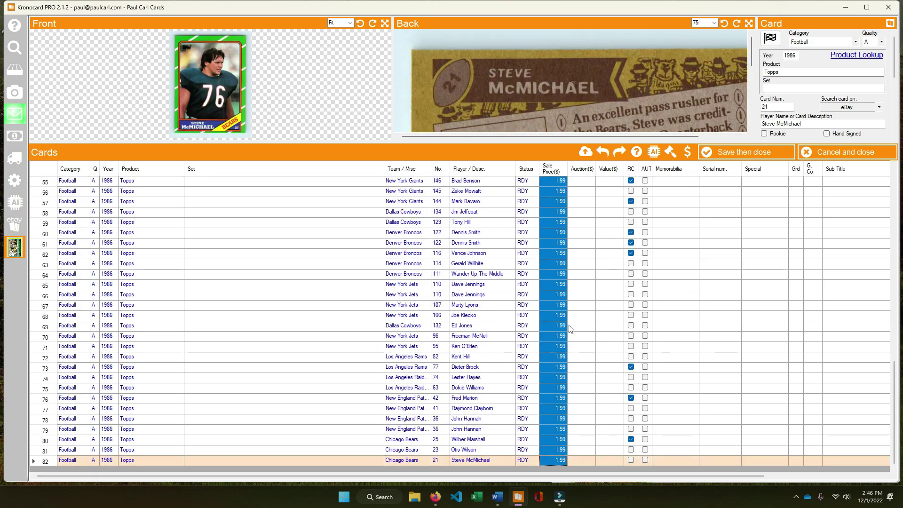
{"action": "scroll", "coordinate": [570, 328], "scroll_direction": "up", "scroll_amount": 5}
{"action": "left_click", "coordinate": [555, 294]}
{"action": "left_click", "coordinate": [557, 305]}
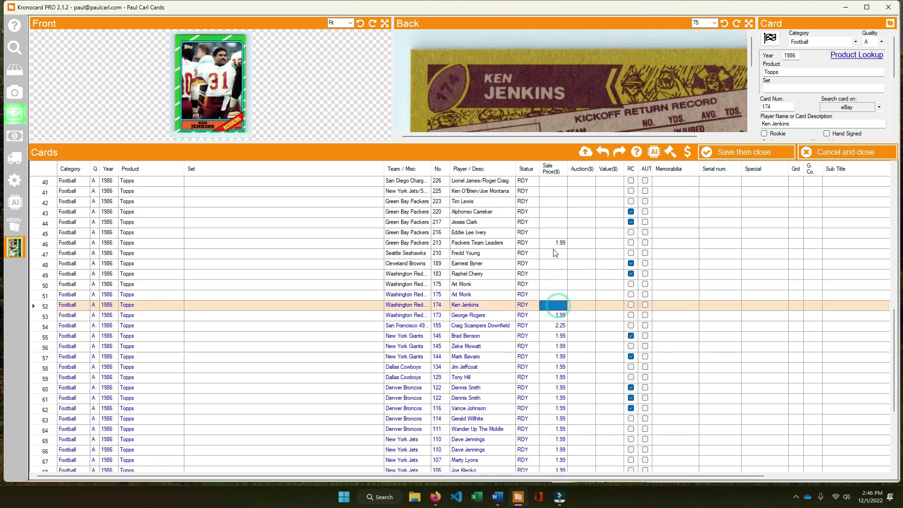
{"action": "left_click", "coordinate": [555, 253], "text": "shift"}
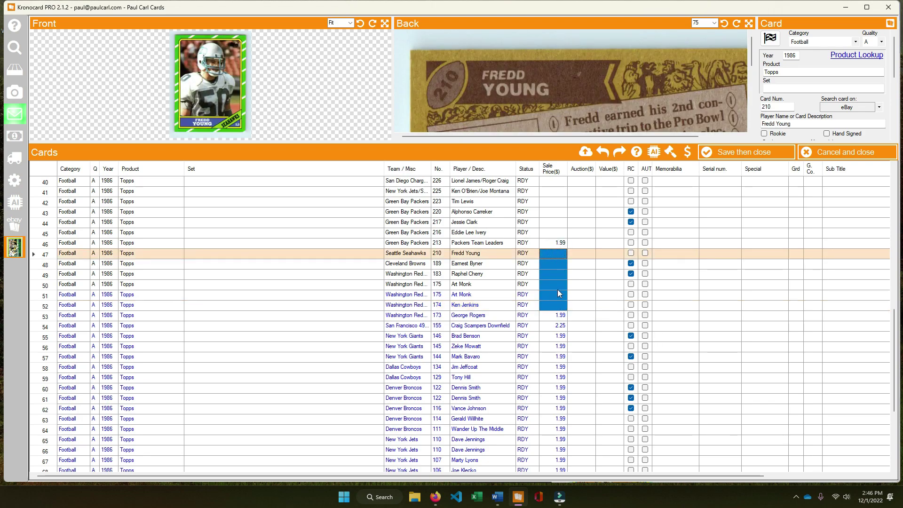
{"action": "left_click", "coordinate": [555, 302]}
Search eBay for the 1986 Topps 175 Art Monk card and review the listing prices.
{"action": "key", "text": "Up"}
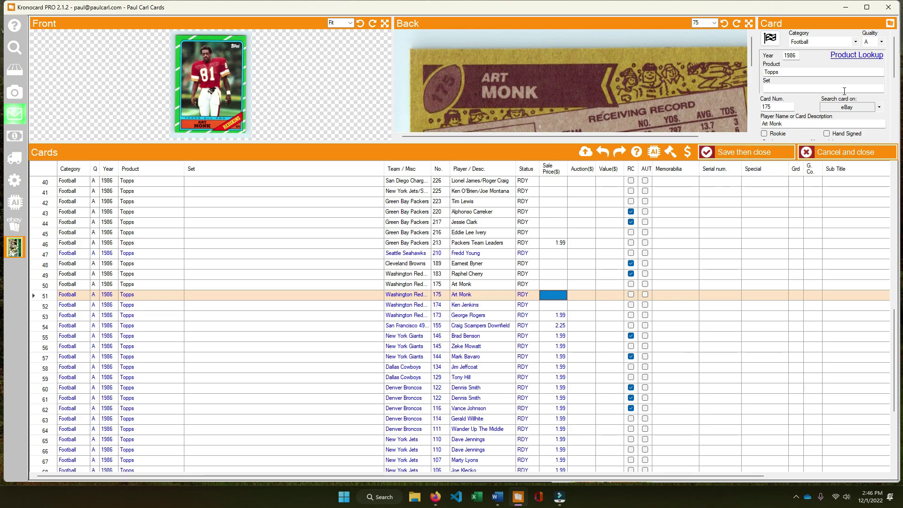
{"action": "left_click", "coordinate": [846, 107]}
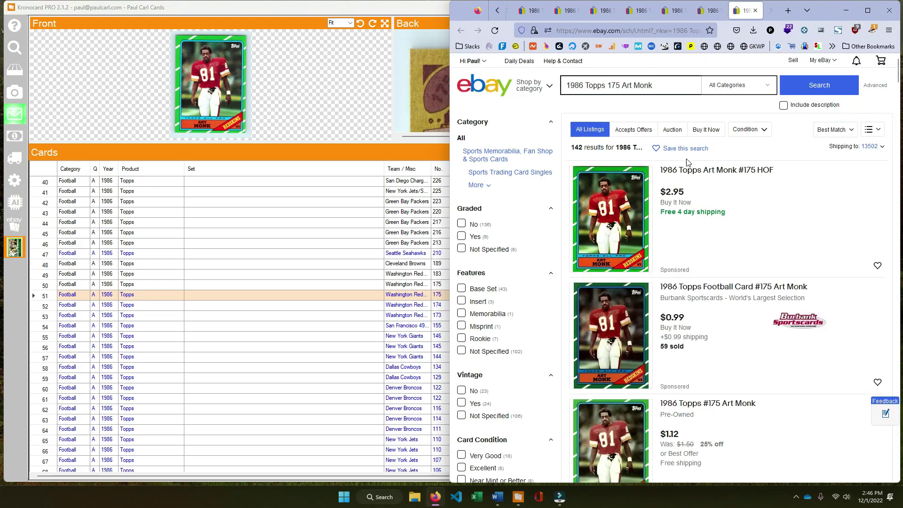
{"action": "scroll", "coordinate": [670, 252], "scroll_direction": "down", "scroll_amount": 3}
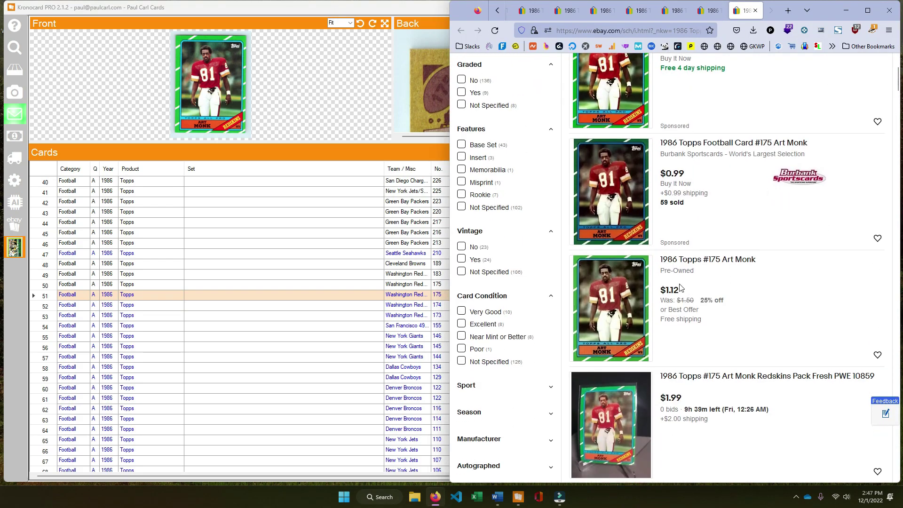
{"action": "scroll", "coordinate": [733, 349], "scroll_direction": "down", "scroll_amount": 2}
{"action": "left_click", "coordinate": [441, 295]}
Set the sale prices of the lower Art Monk row and the Ken Jenkins row to 1.99.
{"action": "left_click", "coordinate": [559, 295]}
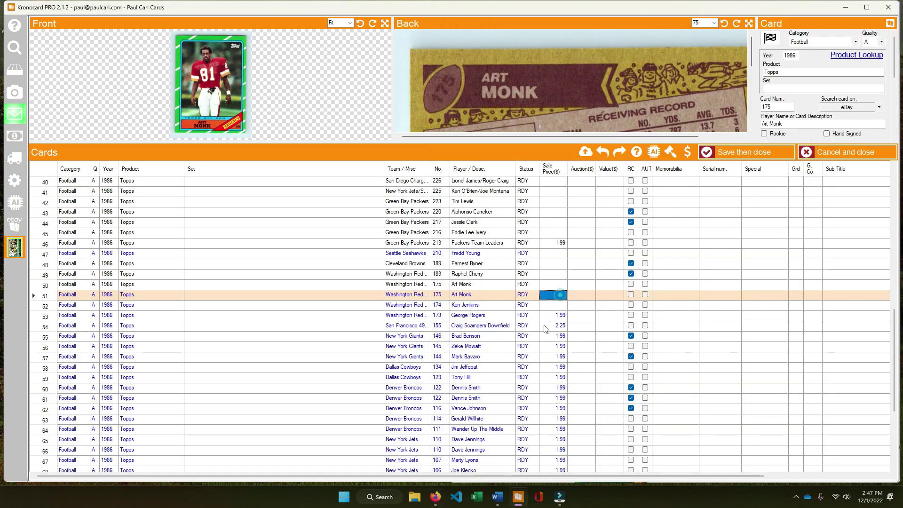
{"action": "type", "text": "1.99"}
{"action": "key", "text": "Return"}
{"action": "type", "text": "1.0"}
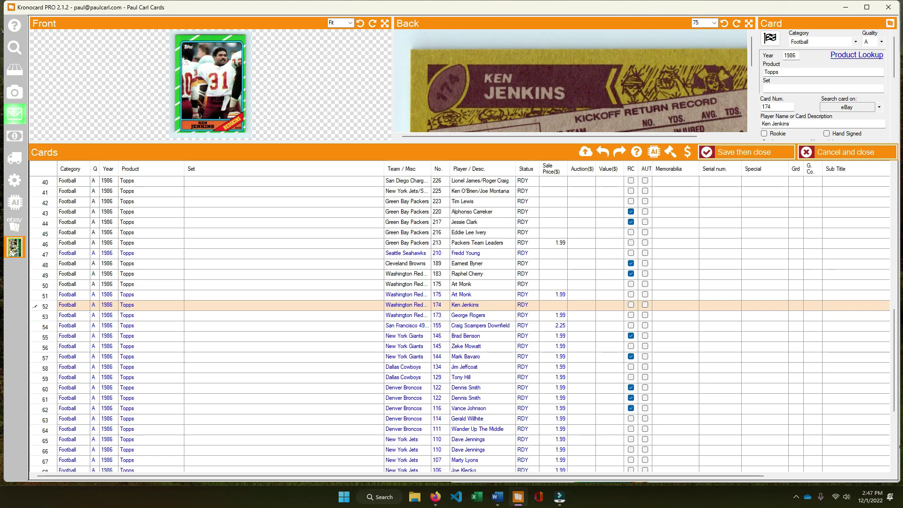
{"action": "type", "text": "9"}
{"action": "key", "text": "Return"}
Check each card's images against its data from the upper Art Monk row up to the 225 Ken O'Brien/Joe Montana row.
{"action": "key", "text": "Up"}
{"action": "key", "text": "Up"}
{"action": "key", "text": "Up"}
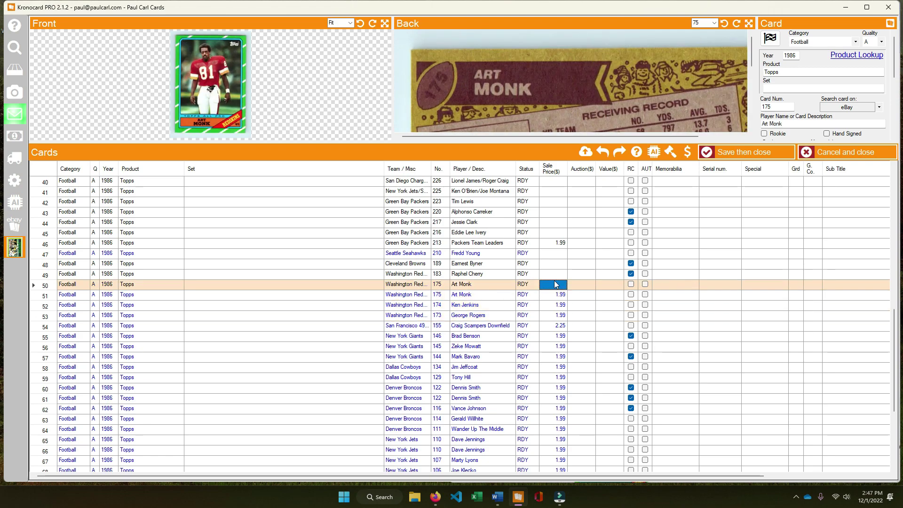
{"action": "key", "text": "Up"}
{"action": "key", "text": "Up"}
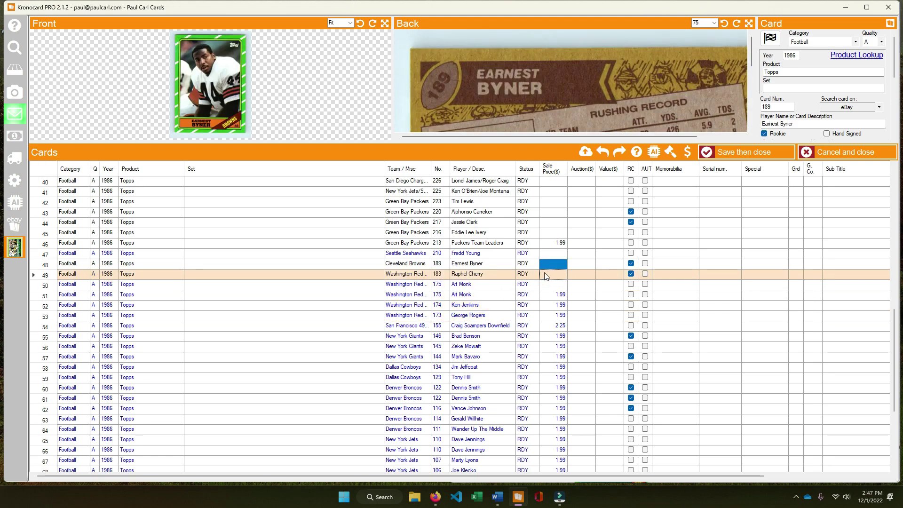
{"action": "key", "text": "Up"}
{"action": "key", "text": "Up"}
{"action": "key", "text": "Up"}
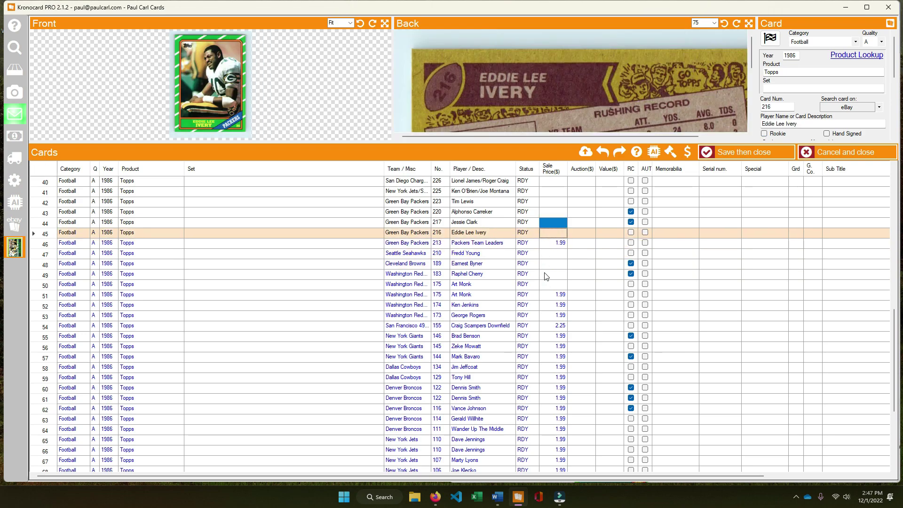
{"action": "key", "text": "Up"}
{"action": "key", "text": "Up"}
{"action": "key", "text": "Up"}
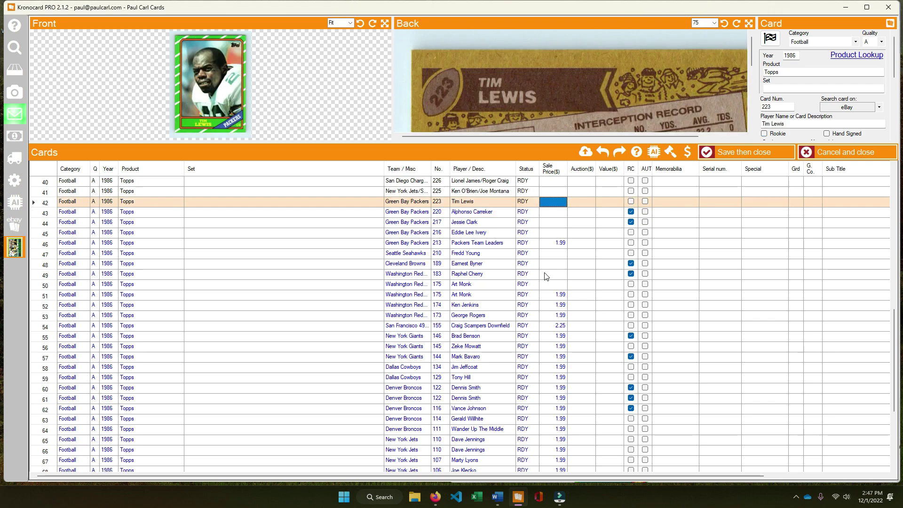
{"action": "key", "text": "Up"}
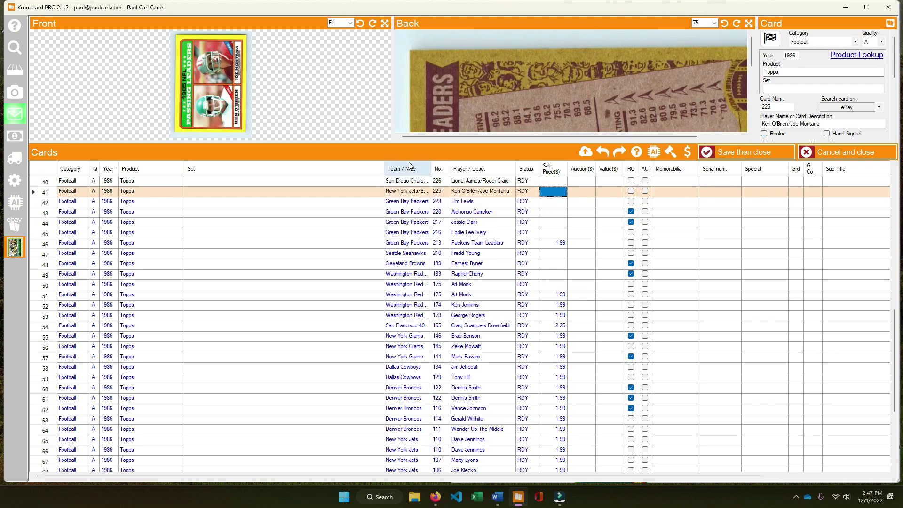
Rotate both images of the 225 Ken O'Brien/Joe Montana card upright and review its listing prices on eBay.
{"action": "left_click", "coordinate": [372, 23]}
{"action": "left_click", "coordinate": [724, 24]}
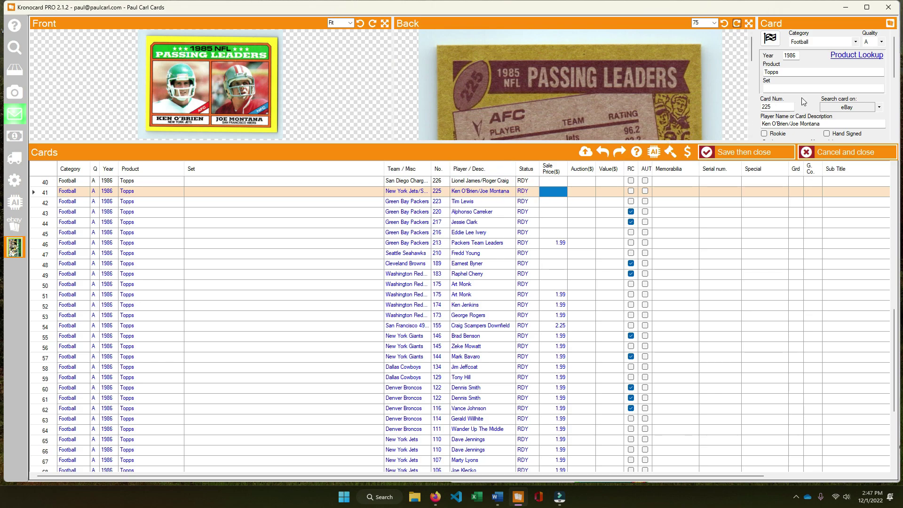
{"action": "left_click", "coordinate": [846, 107]}
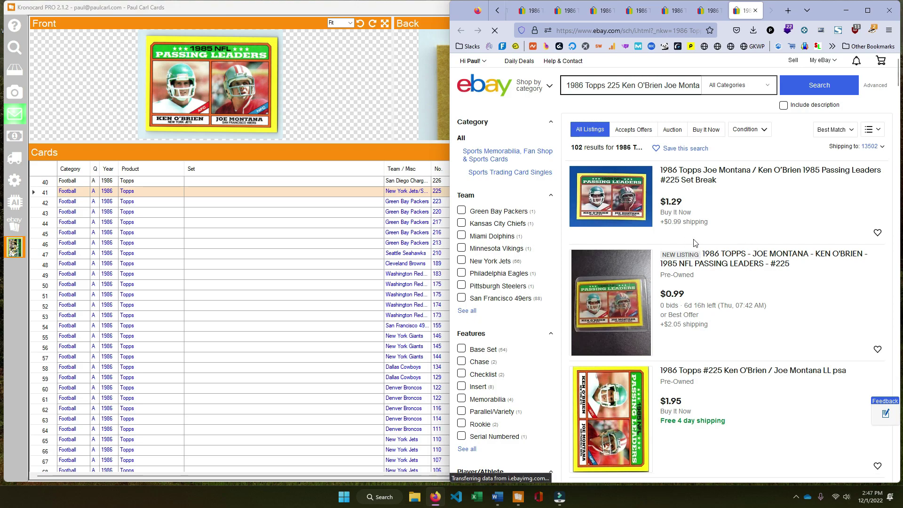
{"action": "scroll", "coordinate": [695, 243], "scroll_direction": "down", "scroll_amount": 4}
{"action": "scroll", "coordinate": [695, 243], "scroll_direction": "up", "scroll_amount": 2}
{"action": "left_click", "coordinate": [436, 190]}
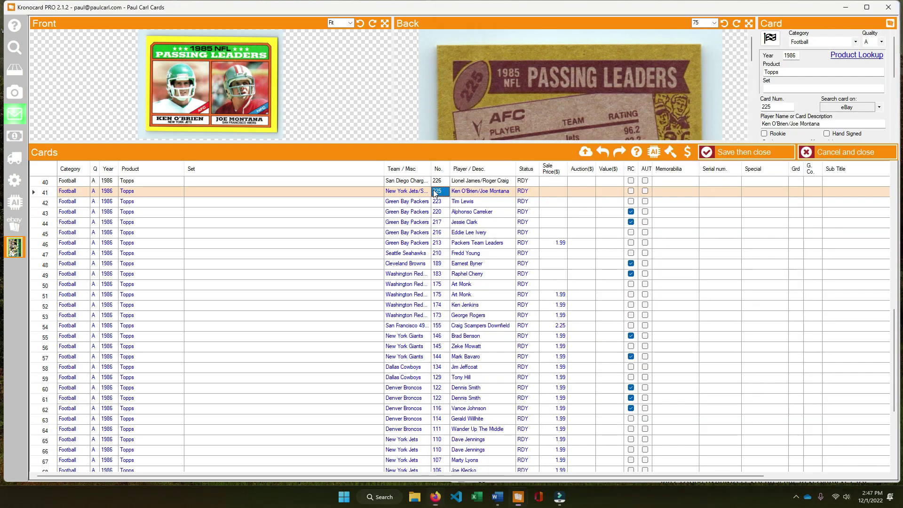
Rotate the images of the 226 Lionel James/Roger Craig card upright and review its listing prices on eBay.
{"action": "left_click", "coordinate": [553, 193]}
{"action": "left_click", "coordinate": [553, 181]}
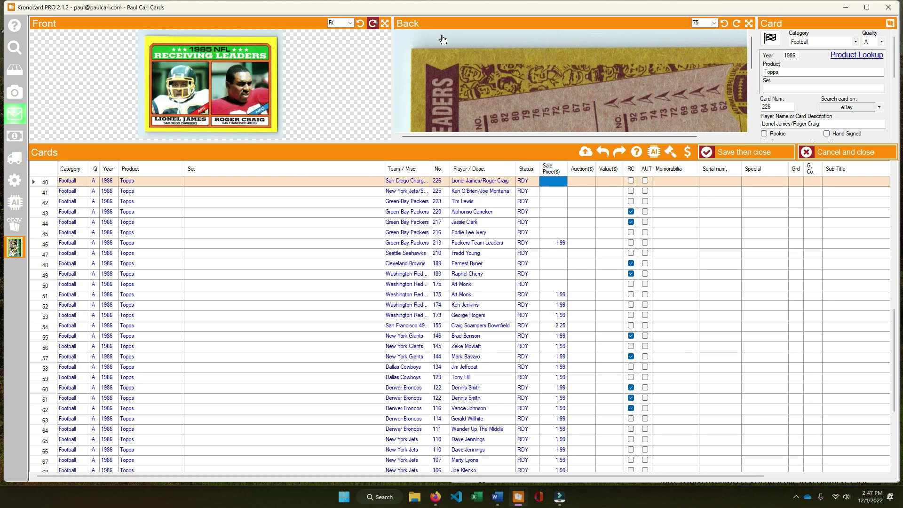
{"action": "left_click", "coordinate": [859, 108]}
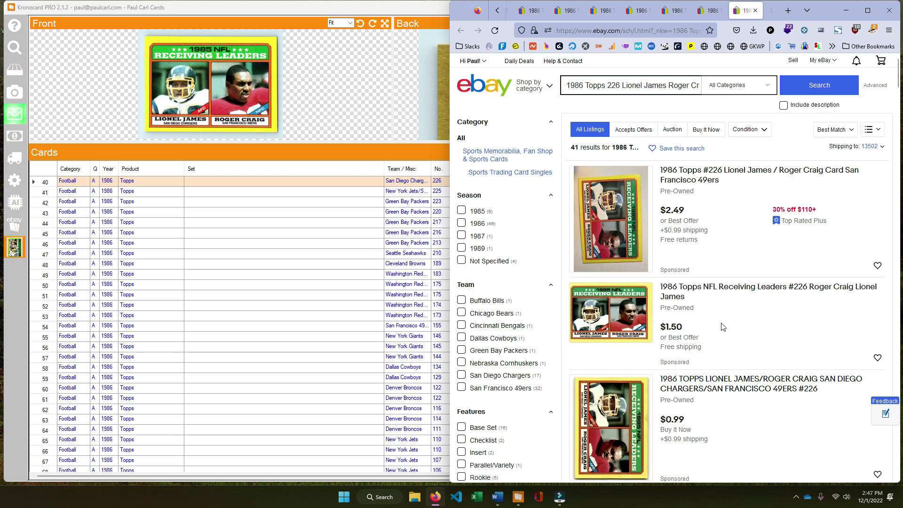
{"action": "left_click", "coordinate": [436, 181]}
Check each card's images against its data from the 227 Marcus Allen/Gerald Riggs row up to the 243 Eric Hipple rows.
{"action": "scroll", "coordinate": [513, 202], "scroll_direction": "up", "scroll_amount": 1}
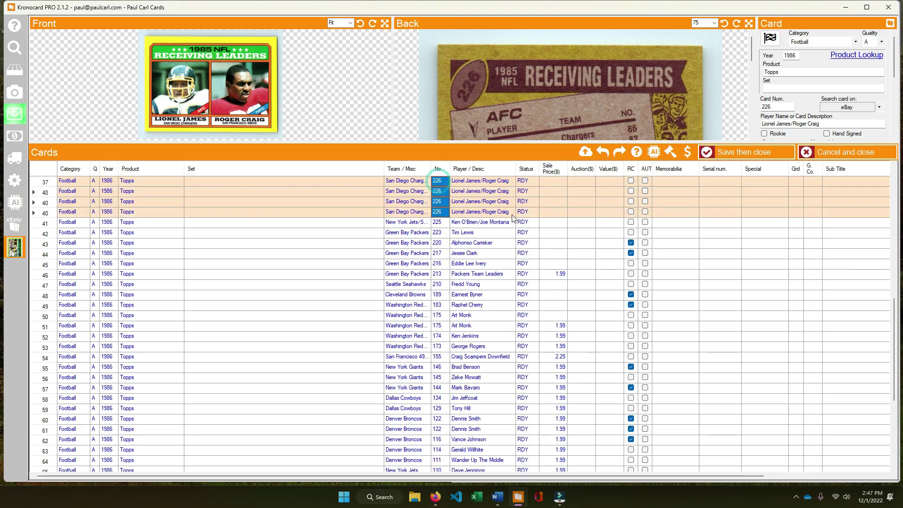
{"action": "key", "text": "Up"}
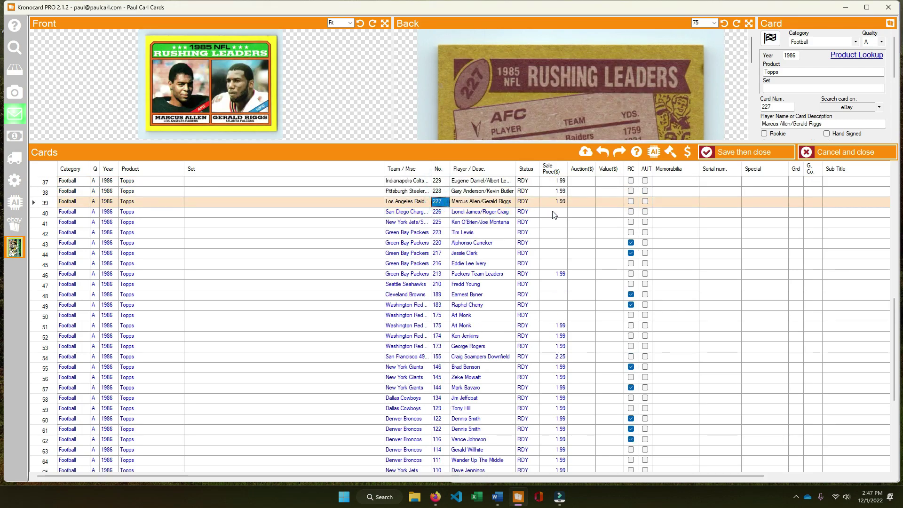
{"action": "key", "text": "Up"}
{"action": "key", "text": "Up"}
{"action": "key", "text": "Up"}
{"action": "key", "text": "Up"}
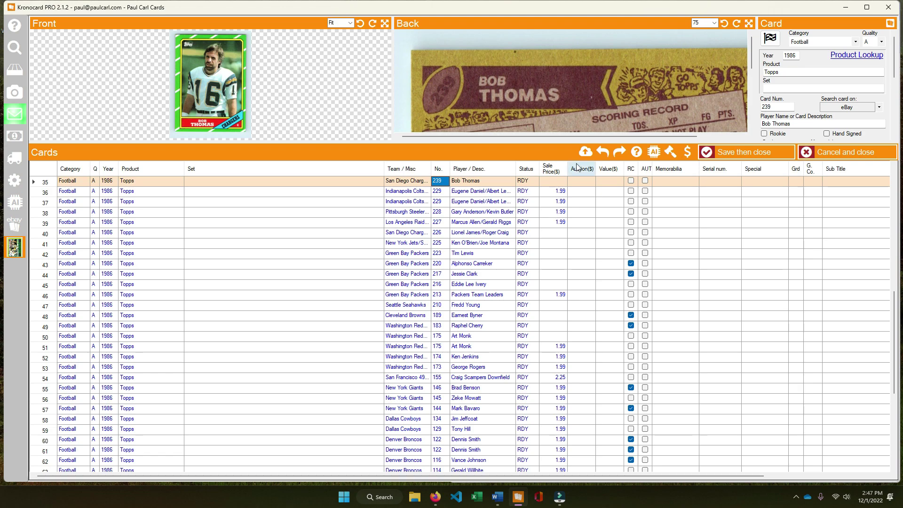
{"action": "key", "text": "Up"}
{"action": "key", "text": "Up"}
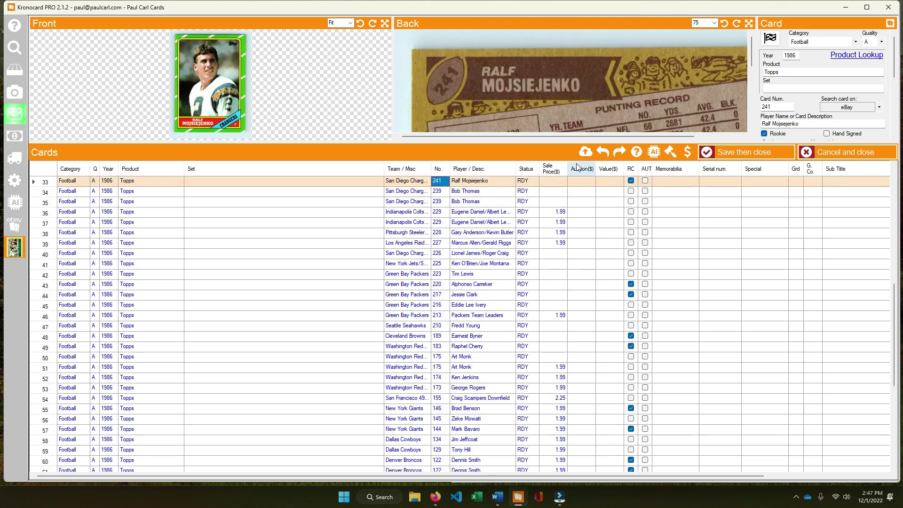
{"action": "key", "text": "Up"}
{"action": "key", "text": "Up"}
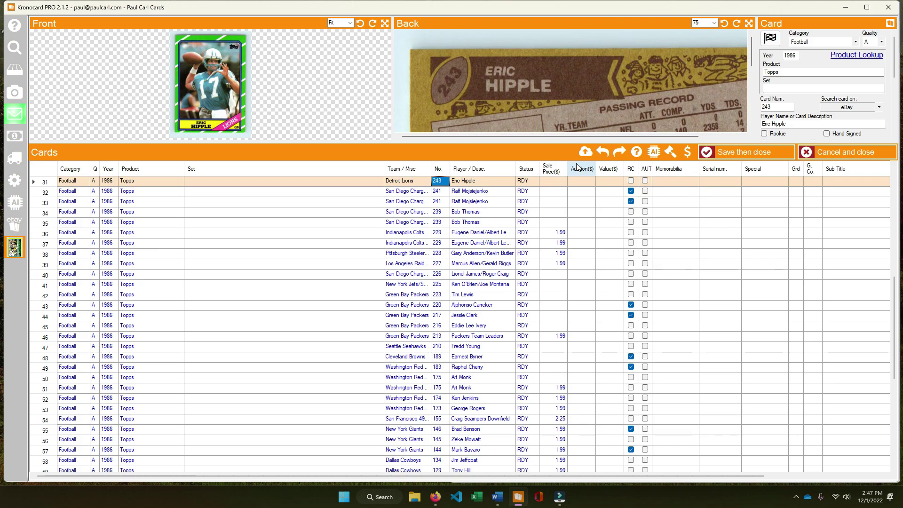
{"action": "key", "text": "Up"}
Search eBay for the upper 241 Ralf Mojsiejenko card and review the listing prices.
{"action": "key", "text": "Down"}
{"action": "key", "text": "Down"}
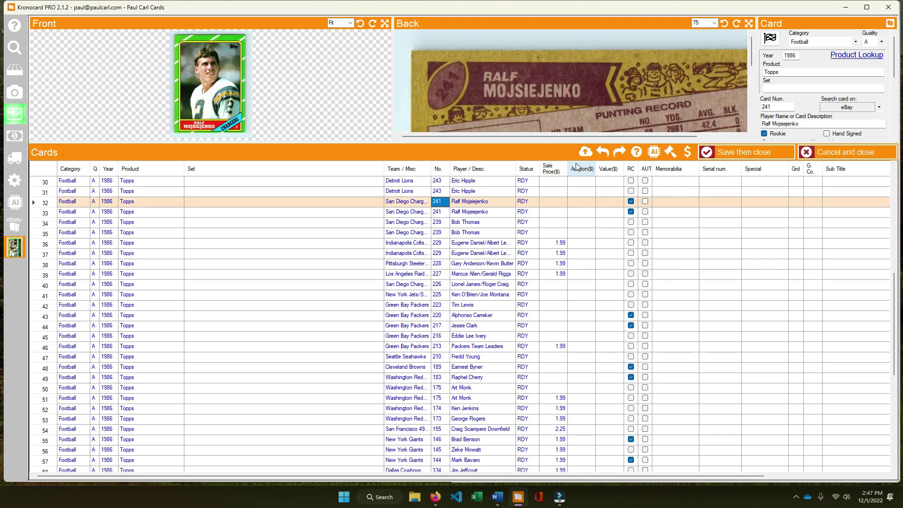
{"action": "left_click", "coordinate": [847, 108]}
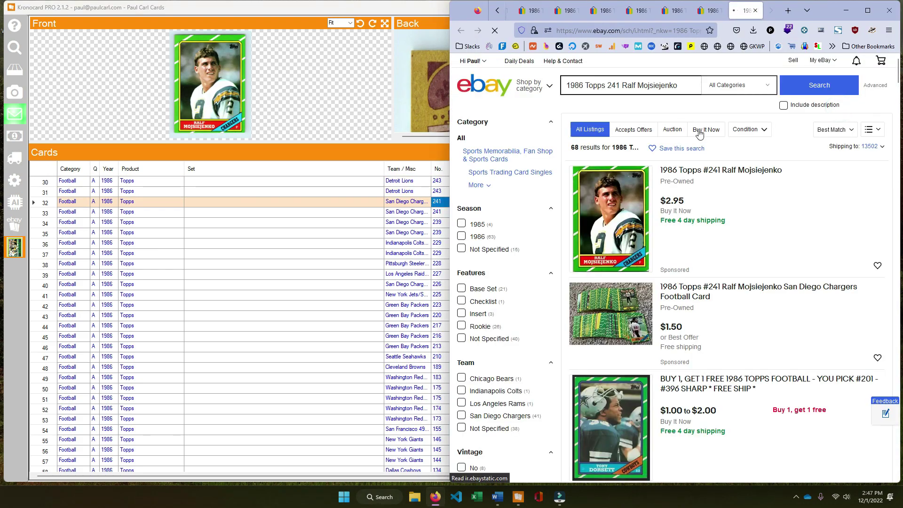
{"action": "scroll", "coordinate": [695, 230], "scroll_direction": "down", "scroll_amount": 7}
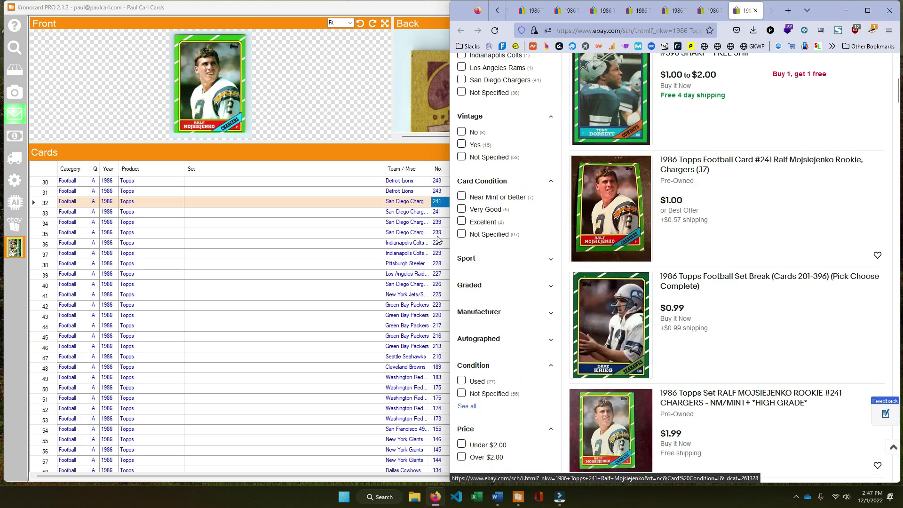
{"action": "left_click", "coordinate": [435, 213]}
Look up the eBay listing prices of the 220 Alphonso Carreker and 217 Jessie Clark rookie cards.
{"action": "left_click", "coordinate": [610, 314]}
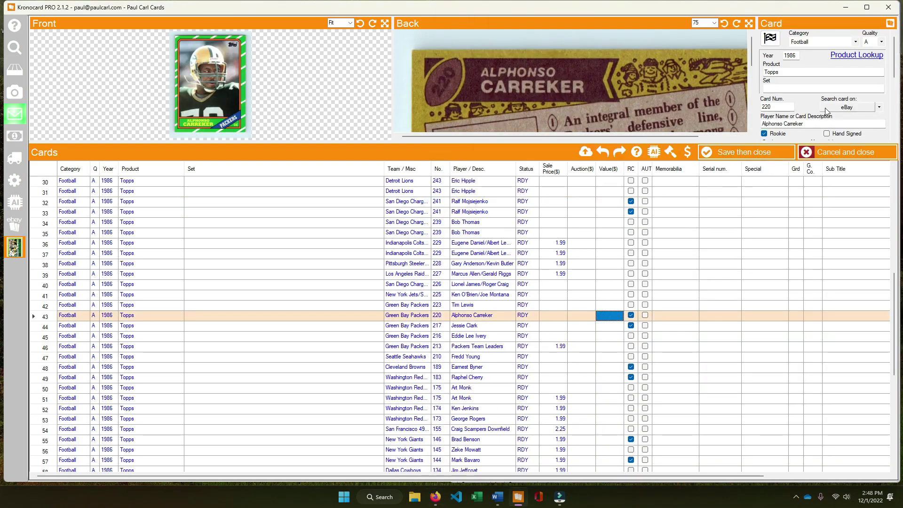
{"action": "left_click", "coordinate": [842, 107]}
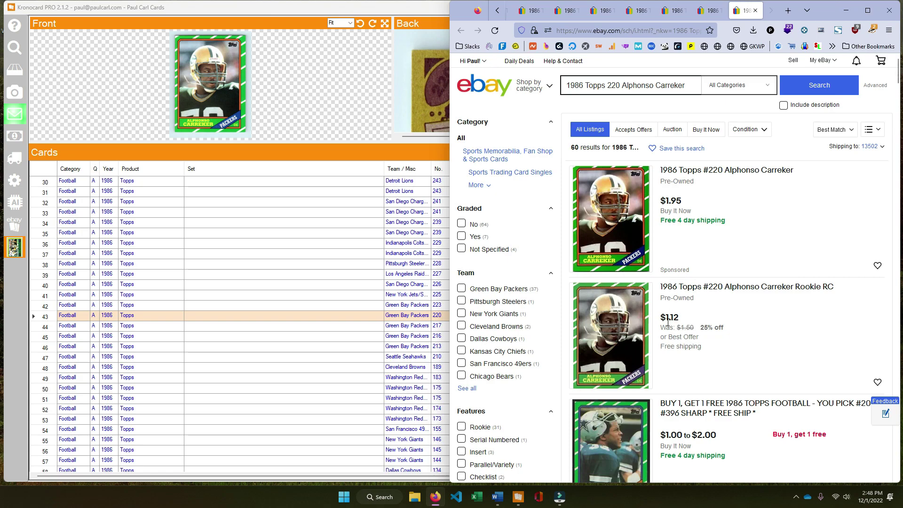
{"action": "left_click", "coordinate": [432, 326]}
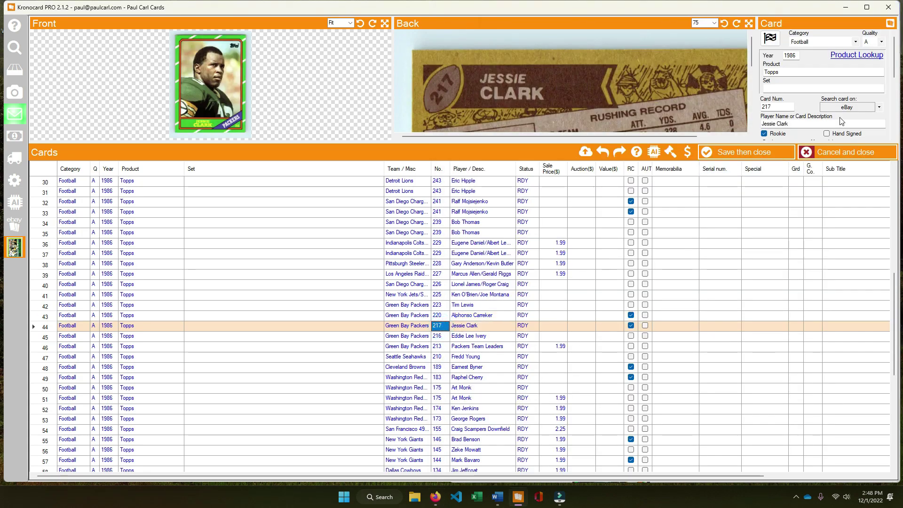
{"action": "left_click", "coordinate": [845, 107]}
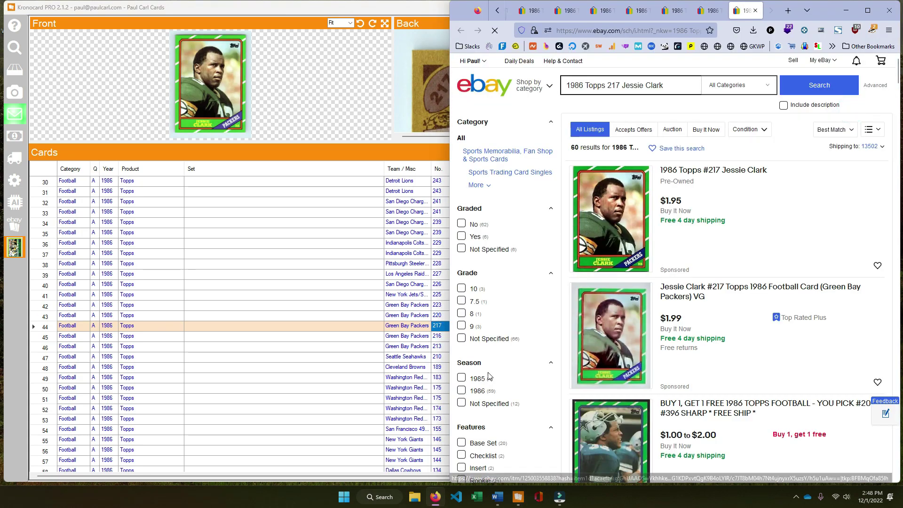
Search eBay for the 189 Earnest Byner rookie card and compare the prices across its listings.
{"action": "left_click", "coordinate": [432, 346]}
{"action": "left_click", "coordinate": [553, 366]}
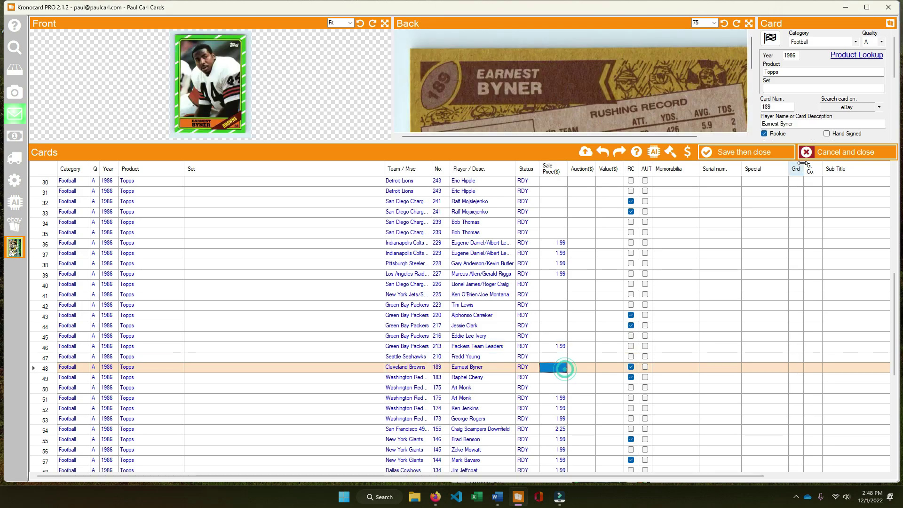
{"action": "left_click", "coordinate": [839, 108]}
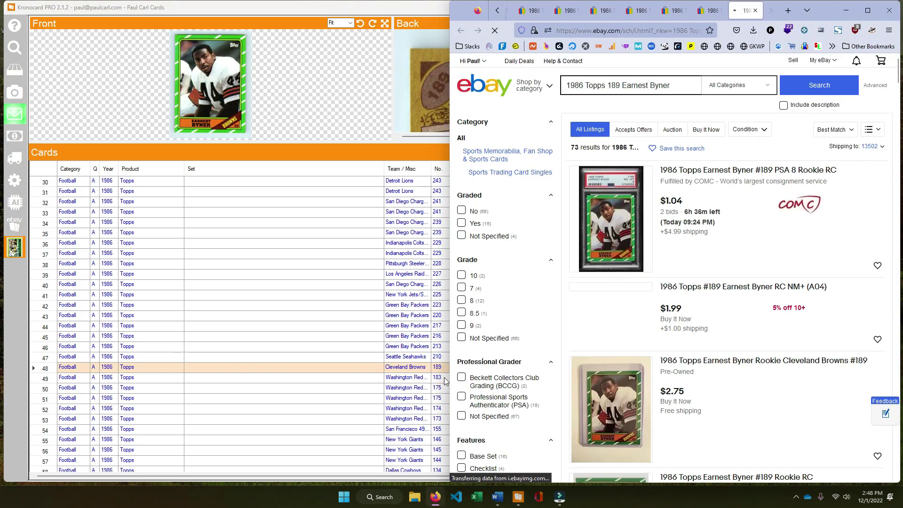
{"action": "scroll", "coordinate": [779, 214], "scroll_direction": "down", "scroll_amount": 3}
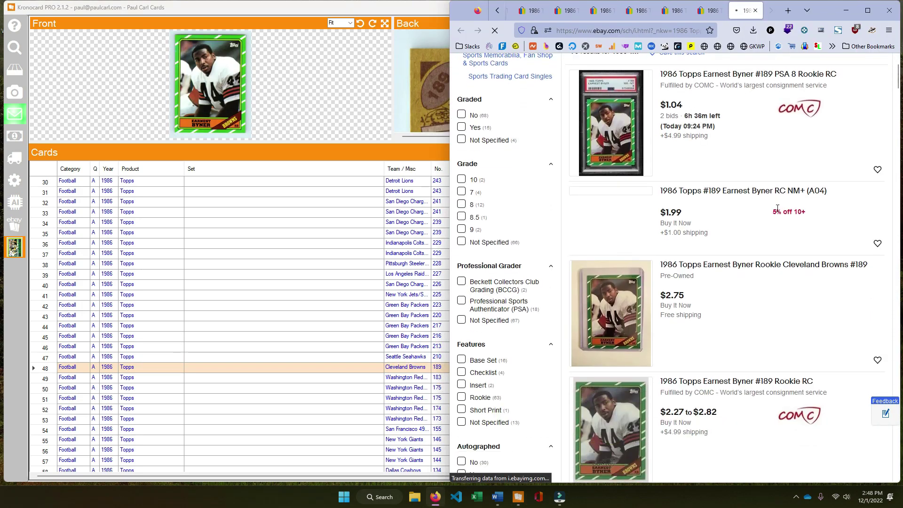
{"action": "scroll", "coordinate": [771, 226], "scroll_direction": "down", "scroll_amount": 7}
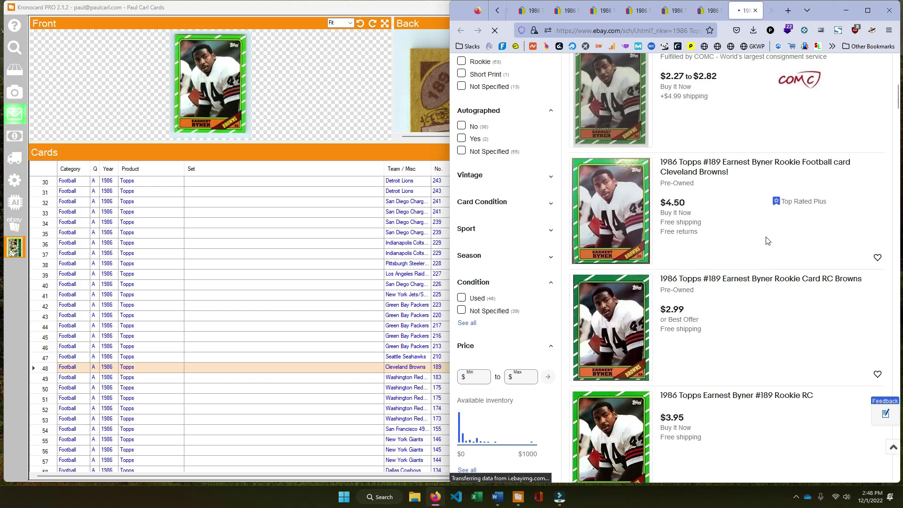
{"action": "scroll", "coordinate": [766, 240], "scroll_direction": "down", "scroll_amount": 5}
{"action": "scroll", "coordinate": [765, 239], "scroll_direction": "up", "scroll_amount": 12}
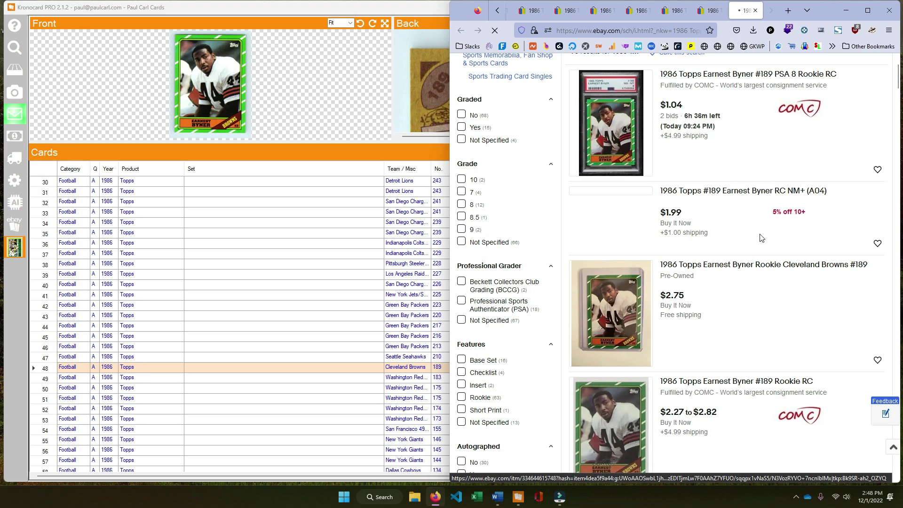
{"action": "scroll", "coordinate": [763, 238], "scroll_direction": "up", "scroll_amount": 3}
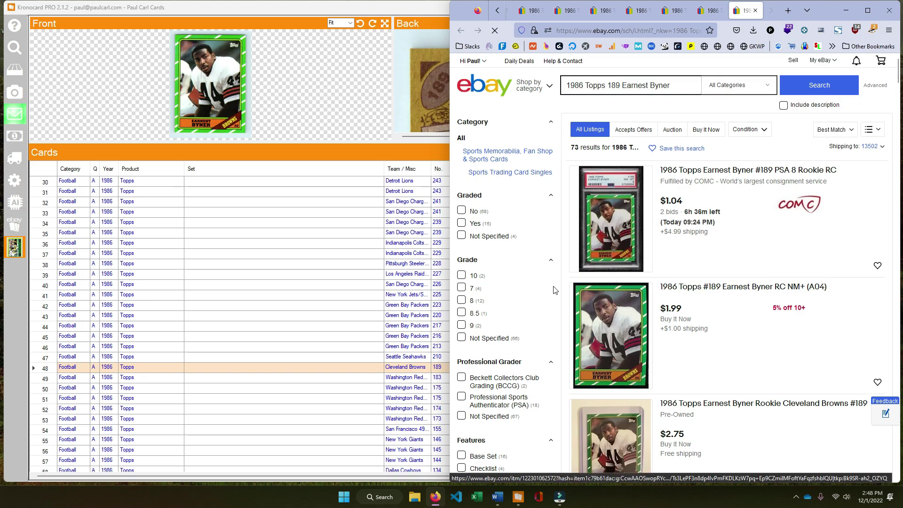
Set the back image zoom to Fit and enlarge the image area to inspect the Earnest Byner card.
{"action": "left_click", "coordinate": [422, 367]}
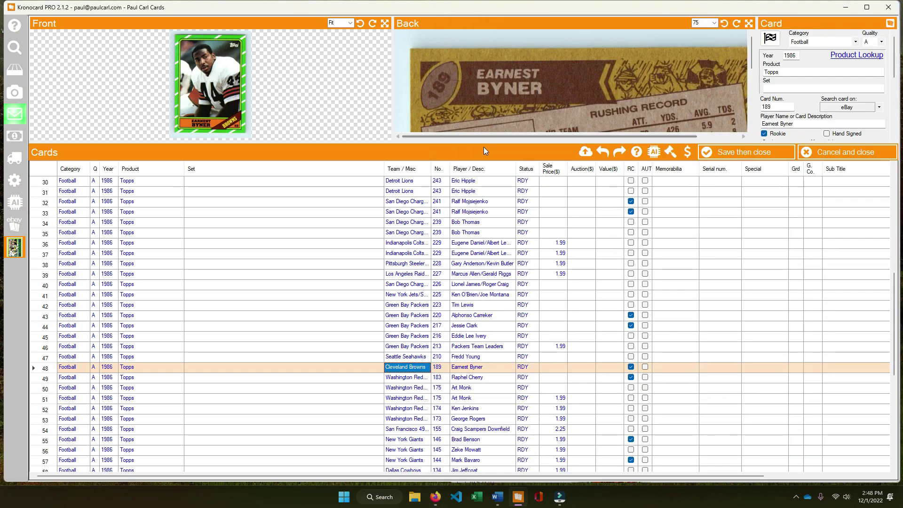
{"action": "left_click_drag", "start_coordinate": [483, 143], "coordinate": [485, 220]}
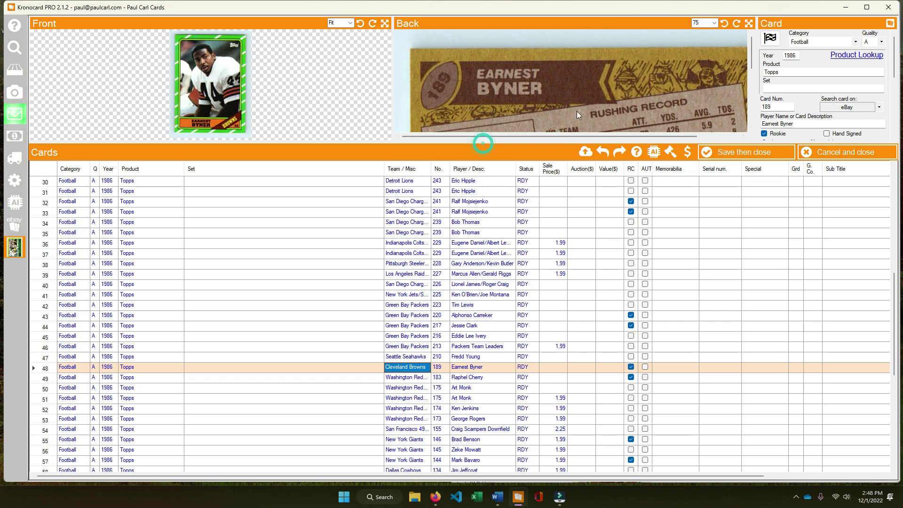
{"action": "left_click", "coordinate": [716, 23]}
{"action": "left_click", "coordinate": [701, 31]}
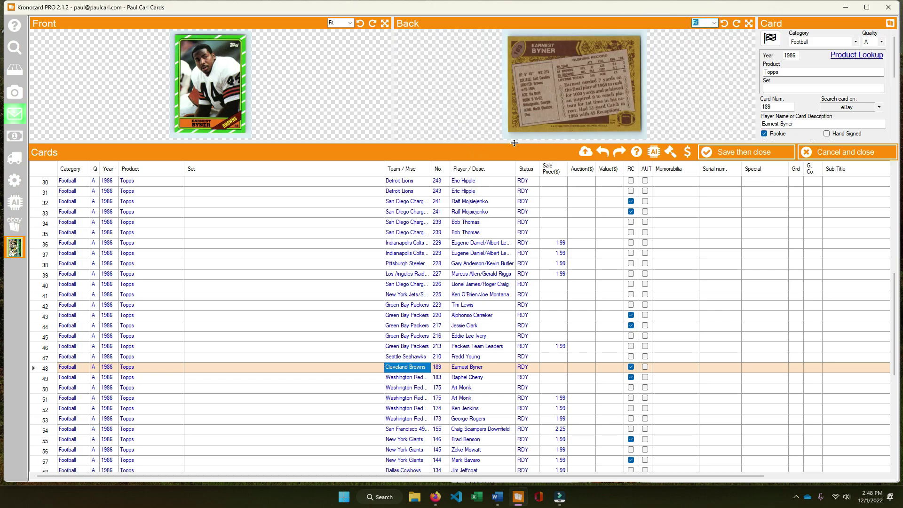
{"action": "left_click_drag", "start_coordinate": [514, 143], "coordinate": [514, 262]}
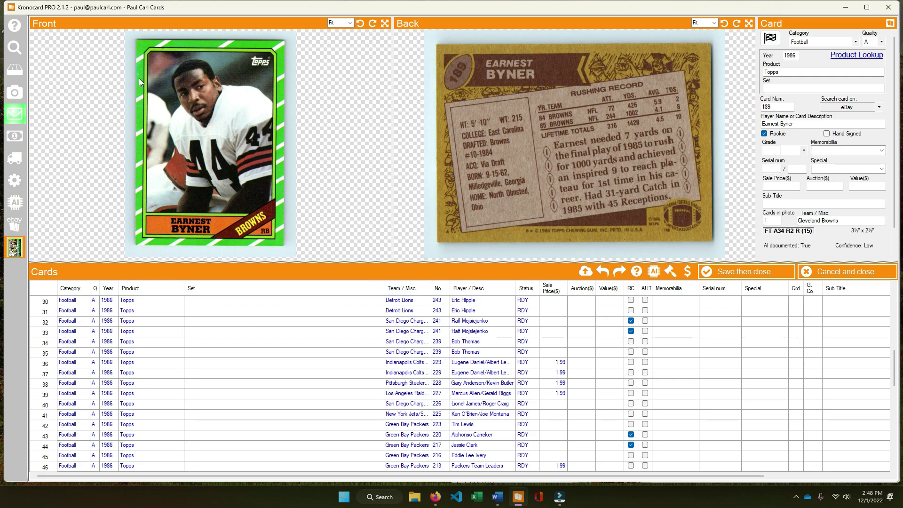
Set the sale price of the 189 Earnest Byner row to 2.99.
{"action": "scroll", "coordinate": [552, 366], "scroll_direction": "down", "scroll_amount": 2}
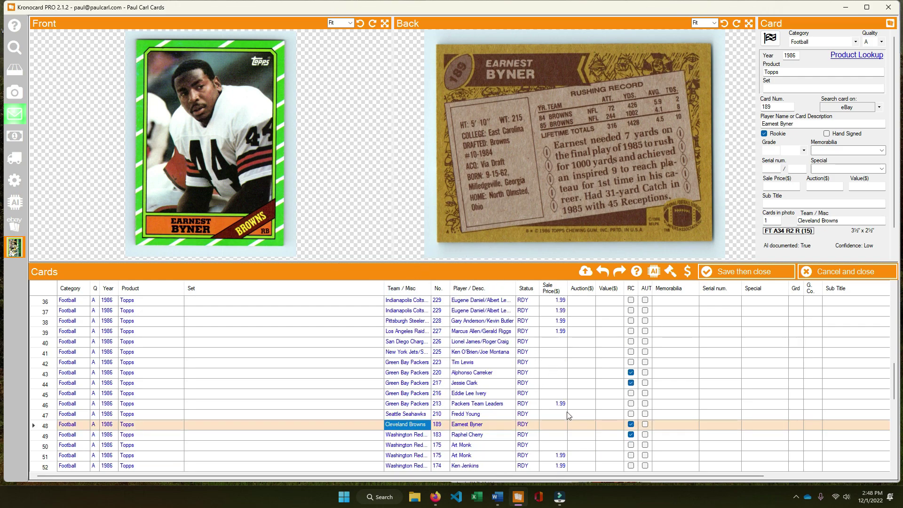
{"action": "left_click", "coordinate": [553, 424]}
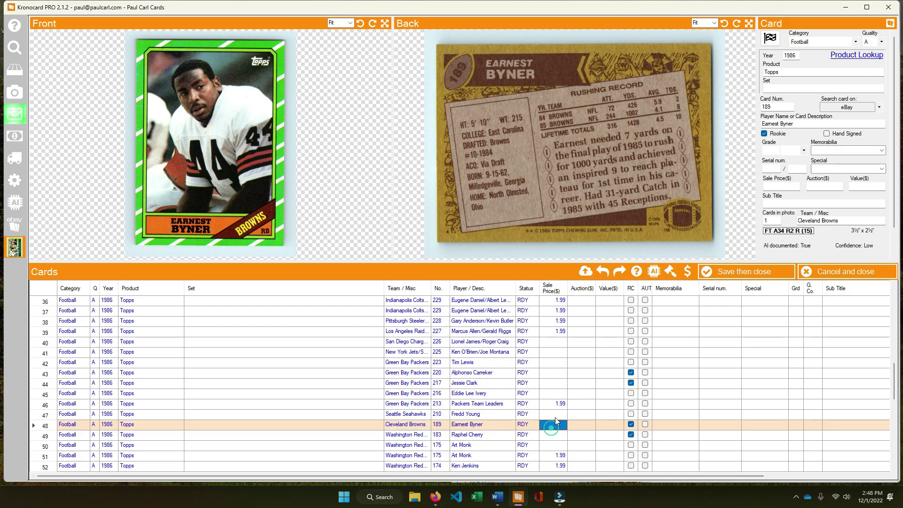
{"action": "left_click", "coordinate": [554, 416]}
Search eBay for the 183 Raphel Cherry rookie card and review the listing prices.
{"action": "scroll", "coordinate": [565, 437], "scroll_direction": "down", "scroll_amount": 3}
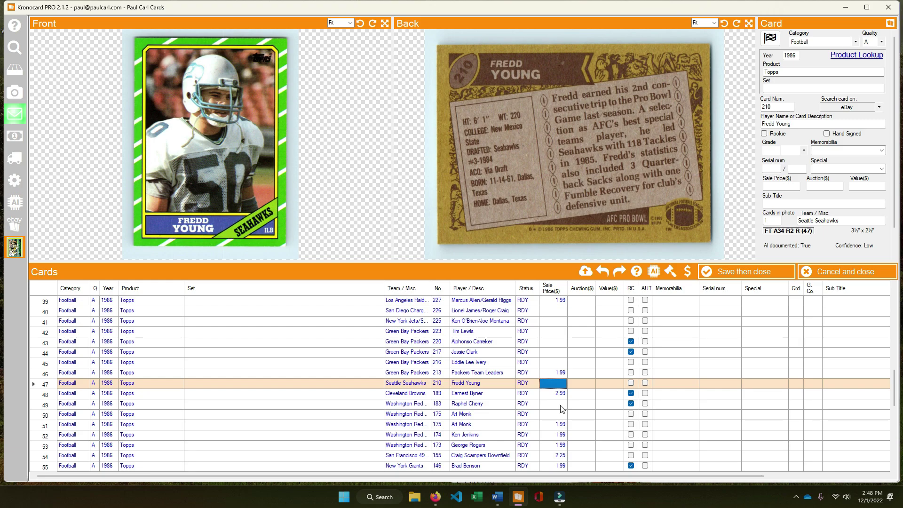
{"action": "left_click", "coordinate": [832, 107]}
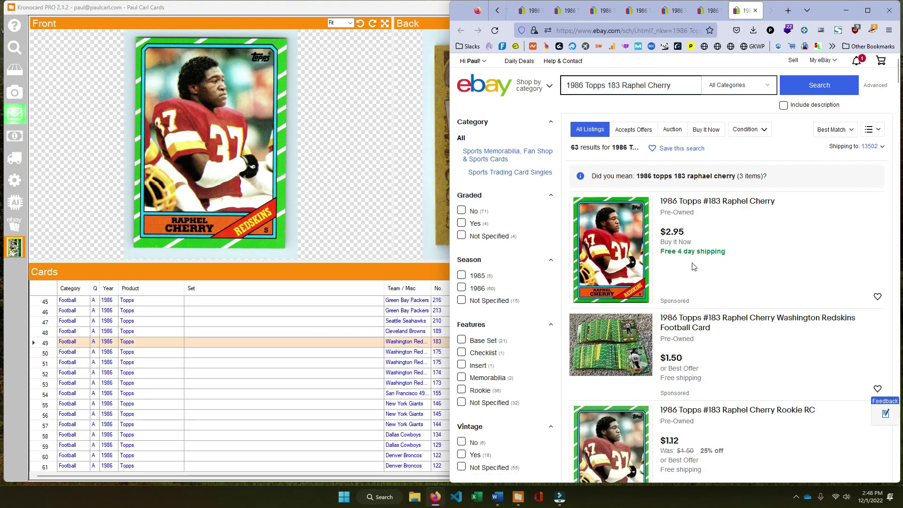
{"action": "scroll", "coordinate": [713, 310], "scroll_direction": "down", "scroll_amount": 5}
{"action": "scroll", "coordinate": [708, 330], "scroll_direction": "down", "scroll_amount": 2}
{"action": "left_click", "coordinate": [282, 382]}
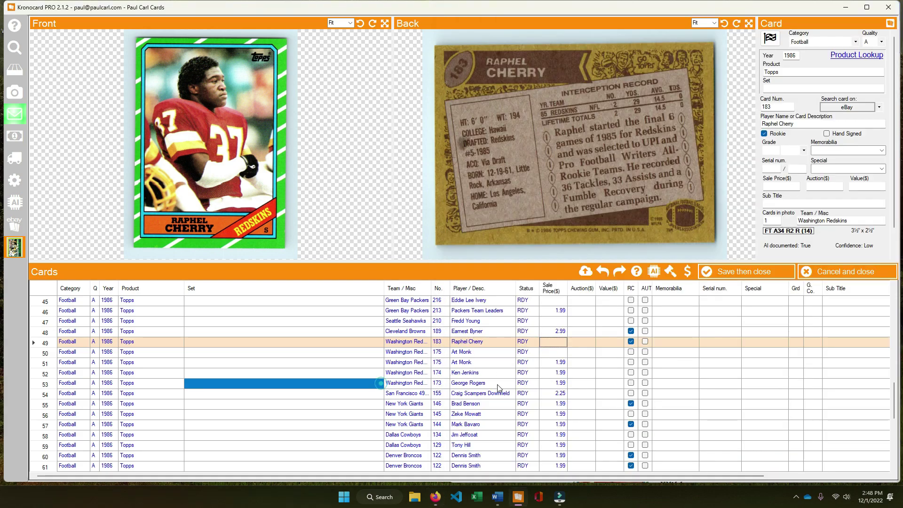
Check the enlarged card images against their data from the 216 Eddie Lee Ivery row up to the 226 Lionel James/Roger Craig row.
{"action": "scroll", "coordinate": [613, 430], "scroll_direction": "down", "scroll_amount": 2}
{"action": "scroll", "coordinate": [614, 430], "scroll_direction": "up", "scroll_amount": 4}
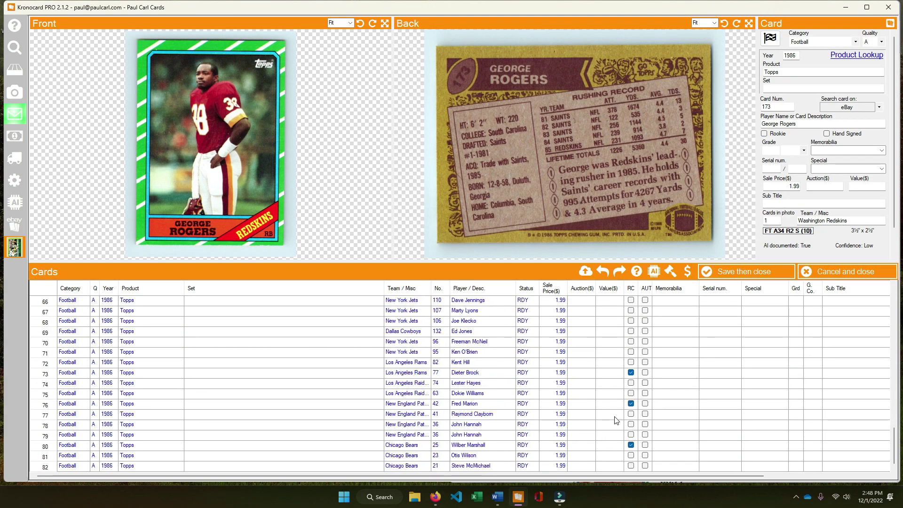
{"action": "left_click", "coordinate": [553, 362]}
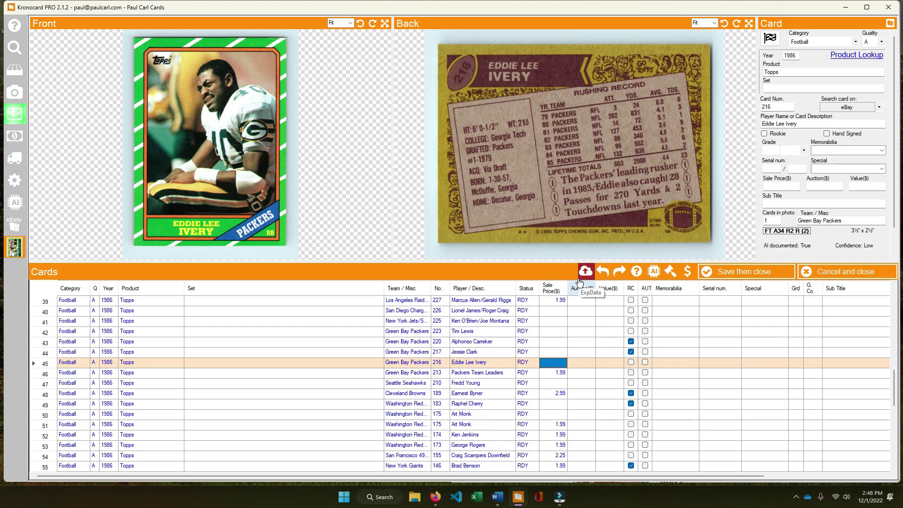
{"action": "key", "text": "Up"}
{"action": "key", "text": "Up"}
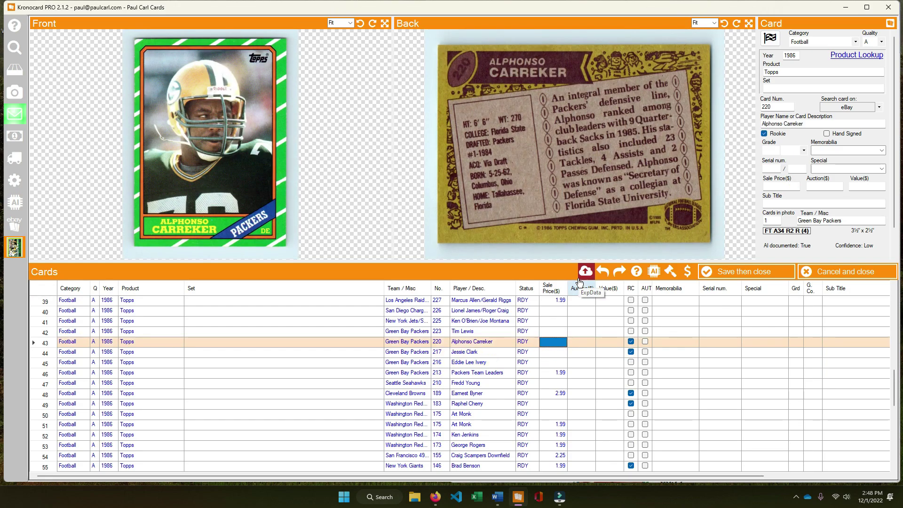
{"action": "key", "text": "Up"}
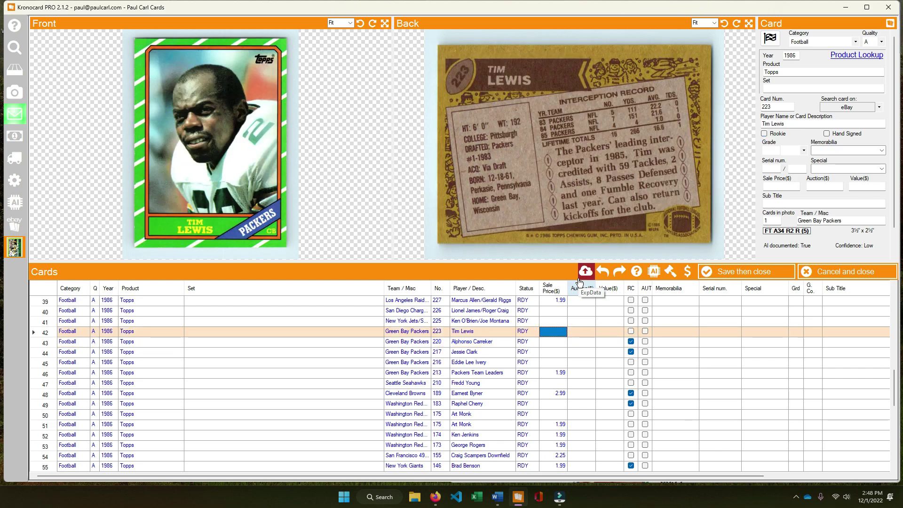
{"action": "key", "text": "Up"}
{"action": "key", "text": "Up"}
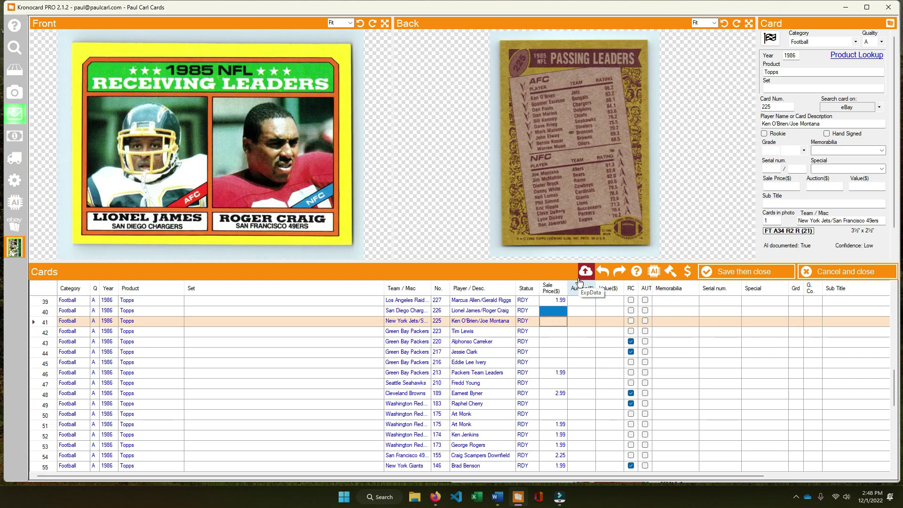
{"action": "scroll", "coordinate": [554, 341], "scroll_direction": "up", "scroll_amount": 5}
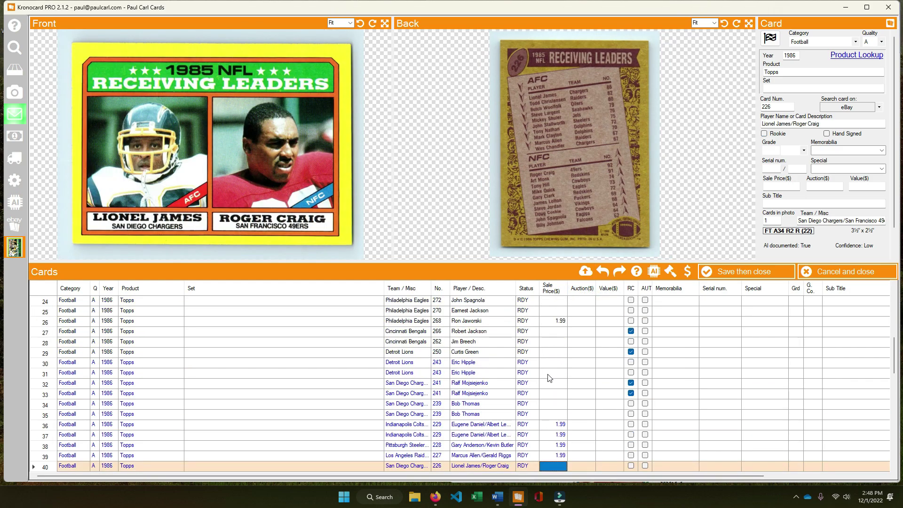
Rotate the front and back images of the Lions team card, the first 243 Eric Hipple row, upright.
{"action": "left_click", "coordinate": [548, 361]}
{"action": "left_click", "coordinate": [552, 375]}
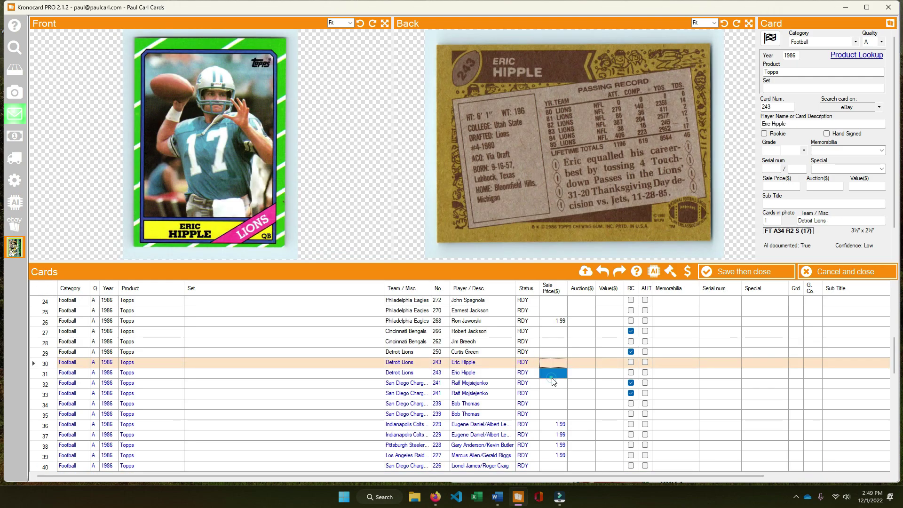
{"action": "left_click", "coordinate": [548, 384]}
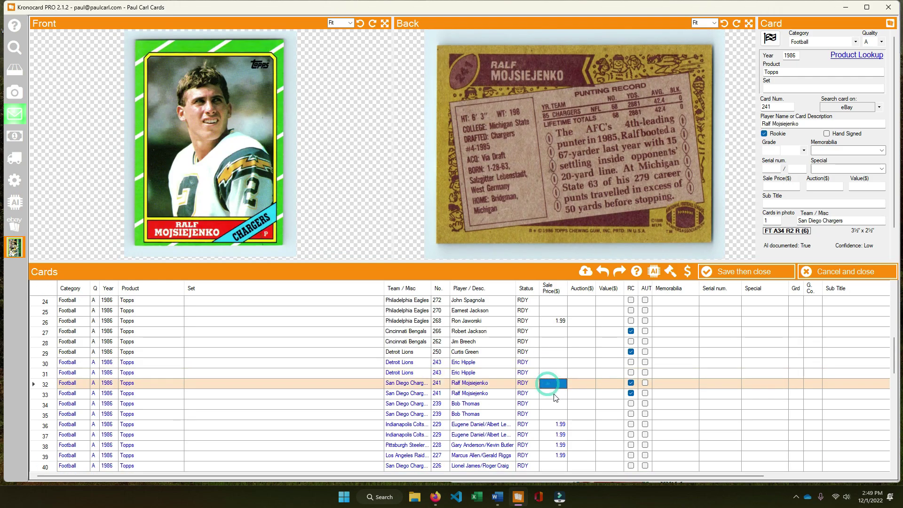
{"action": "left_click", "coordinate": [554, 374]}
{"action": "left_click", "coordinate": [555, 363]}
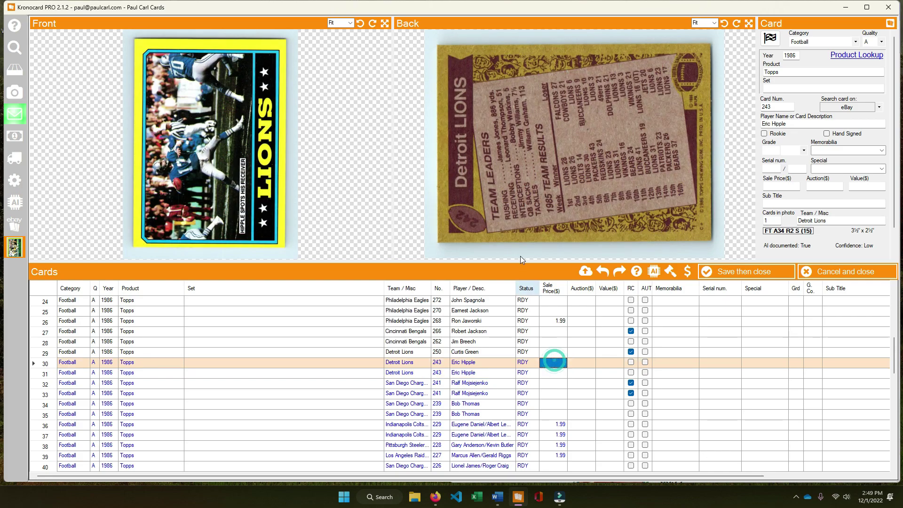
{"action": "left_click", "coordinate": [373, 22]}
{"action": "left_click", "coordinate": [736, 23]}
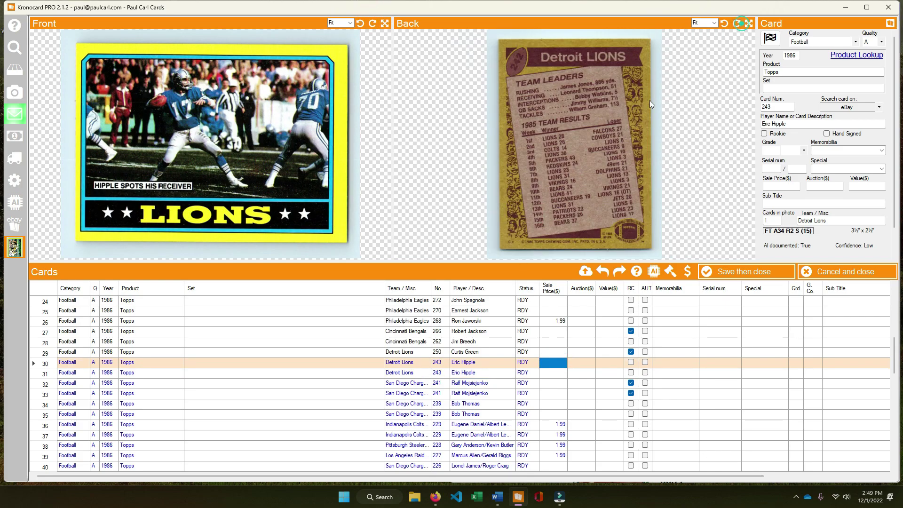
Correct the Lions team card row to card number 242 with the description Hipple Spots His Receiver.
{"action": "left_click", "coordinate": [443, 364]}
{"action": "type", "text": "2542"}
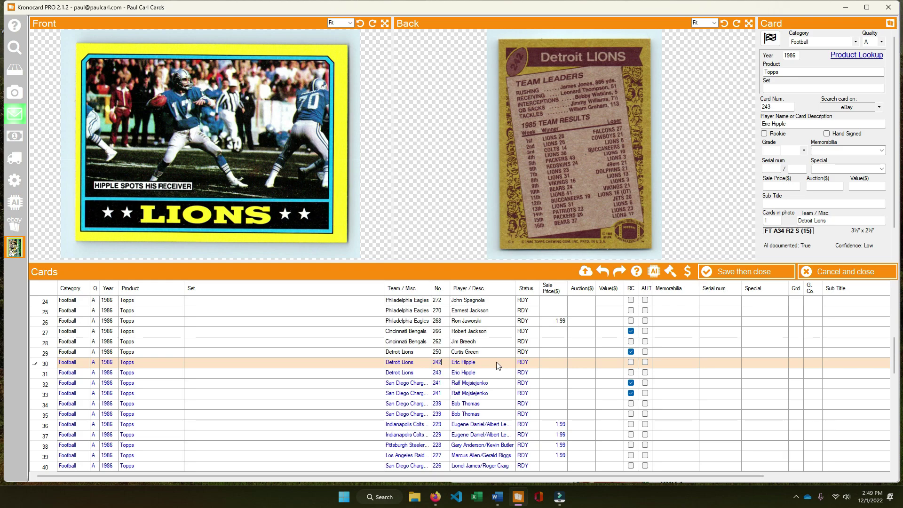
{"action": "left_click", "coordinate": [498, 365]}
{"action": "type", "text": "Hipple Spots His Receiver"}
{"action": "left_click", "coordinate": [489, 354]}
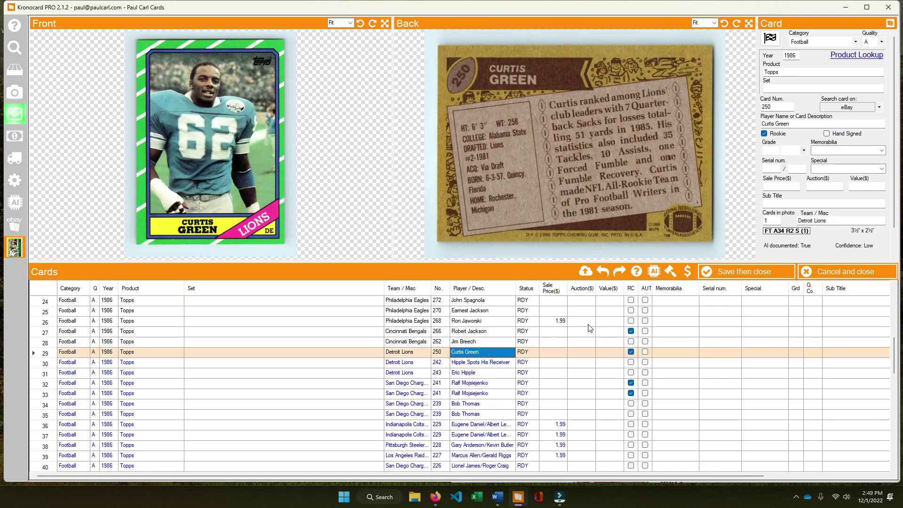
{"action": "left_click", "coordinate": [493, 361]}
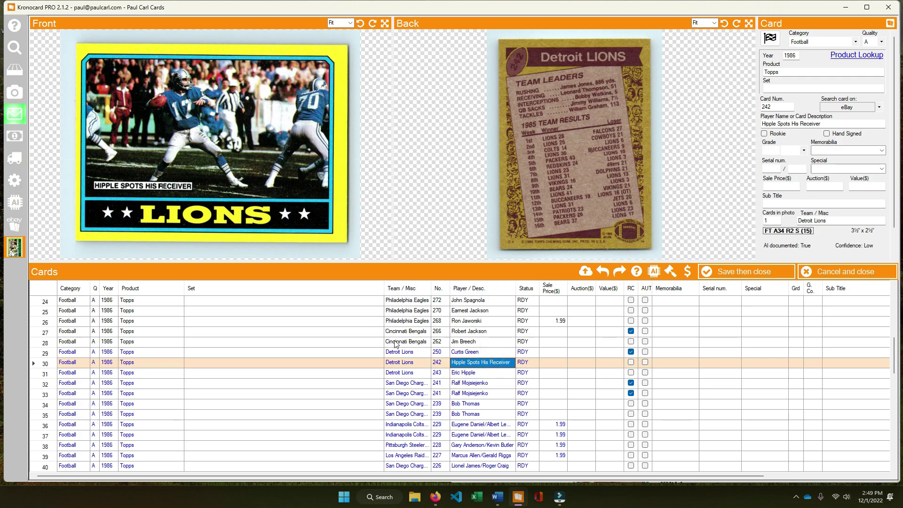
Set the quality of the 262 Jim Breech row to C.
{"action": "left_click", "coordinate": [479, 348]}
{"action": "left_click", "coordinate": [478, 343]}
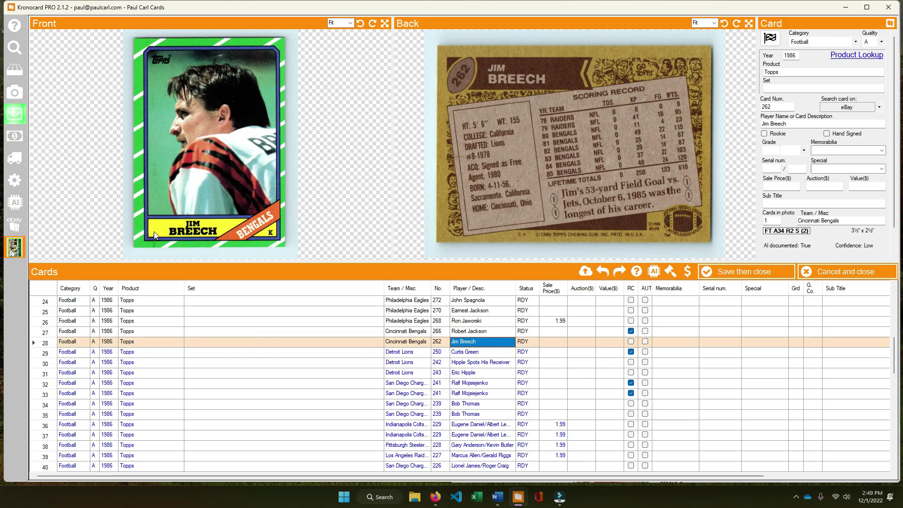
{"action": "left_click", "coordinate": [93, 341]}
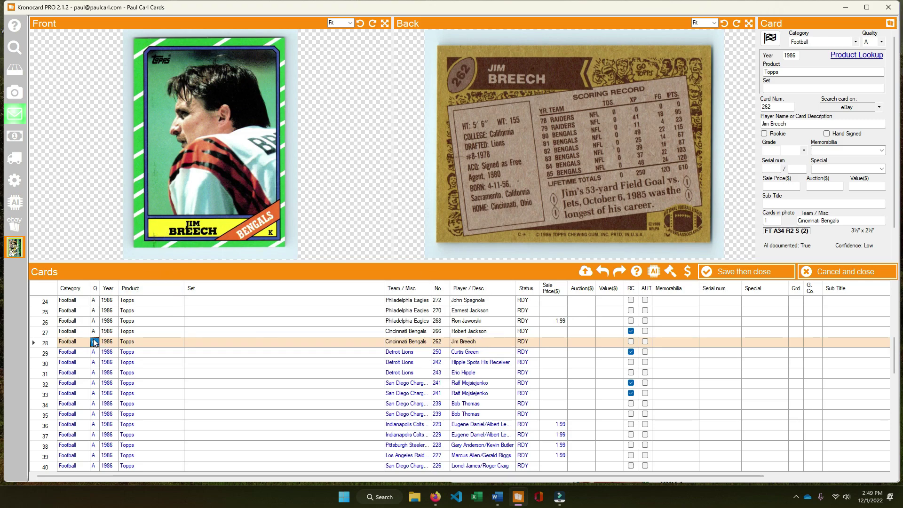
{"action": "left_click", "coordinate": [123, 367]}
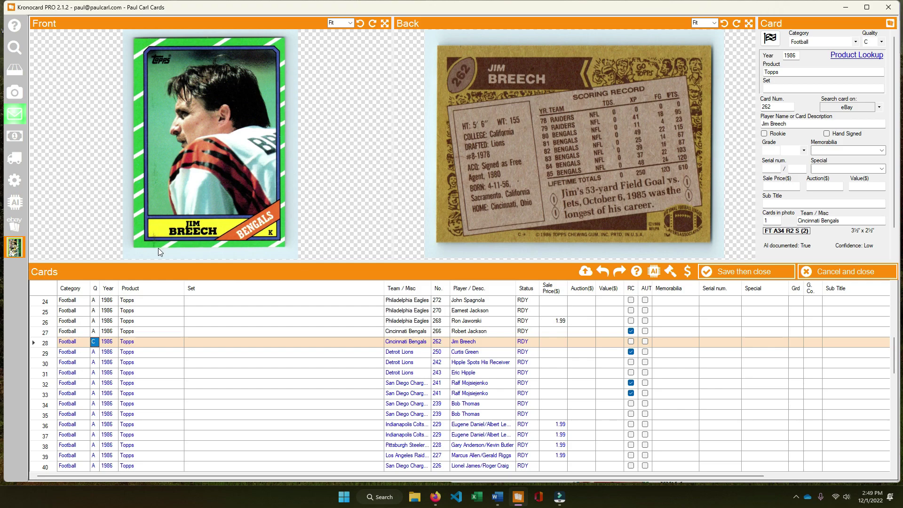
{"action": "left_click", "coordinate": [96, 344]}
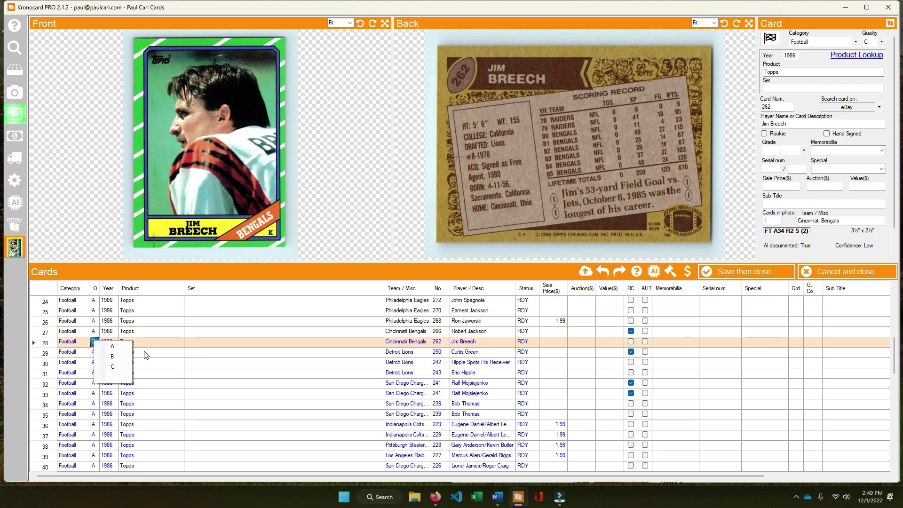
{"action": "left_click", "coordinate": [160, 342]}
{"action": "left_click", "coordinate": [95, 342]}
Set the sale price of the 262 Jim Breech row to 1.60.
{"action": "left_click", "coordinate": [550, 342]}
{"action": "type", "text": "1.6"}
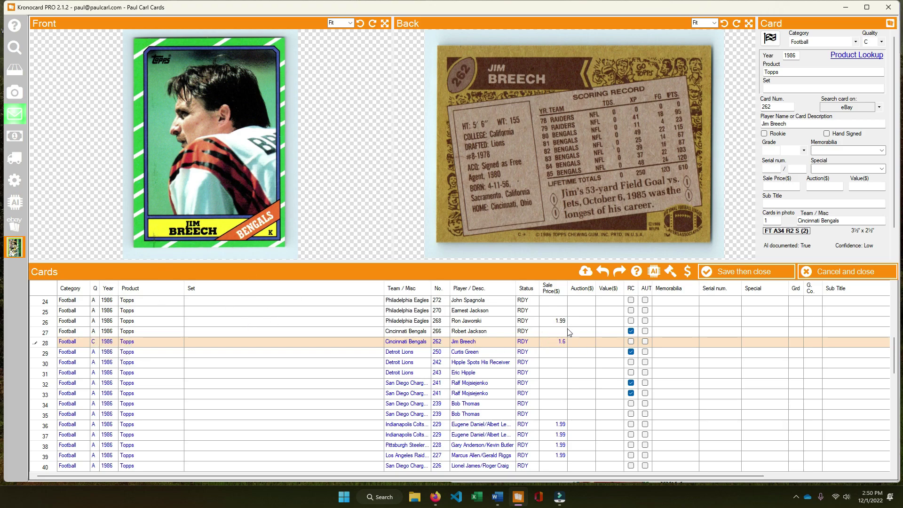
{"action": "left_click", "coordinate": [566, 331]}
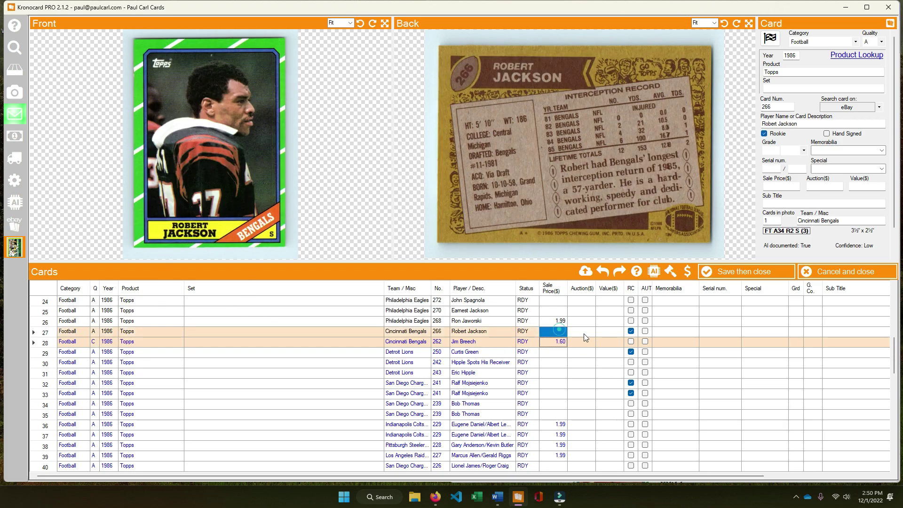
{"action": "left_click", "coordinate": [552, 342]}
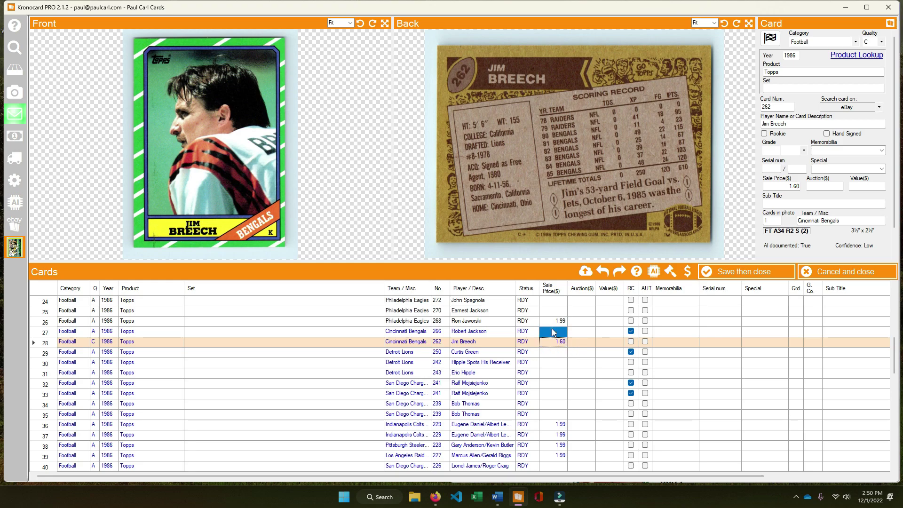
Search eBay for the 266 Robert Jackson card and review the listing prices.
{"action": "left_click", "coordinate": [552, 331]}
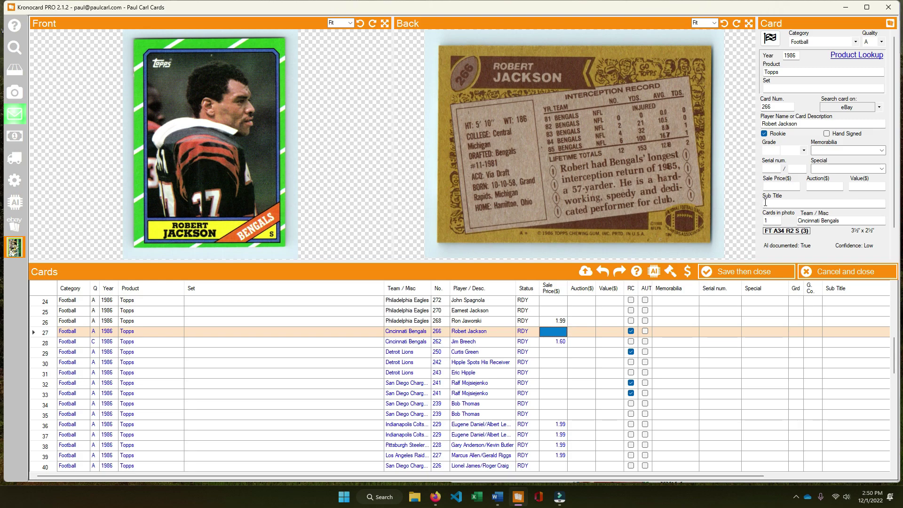
{"action": "left_click", "coordinate": [852, 104]}
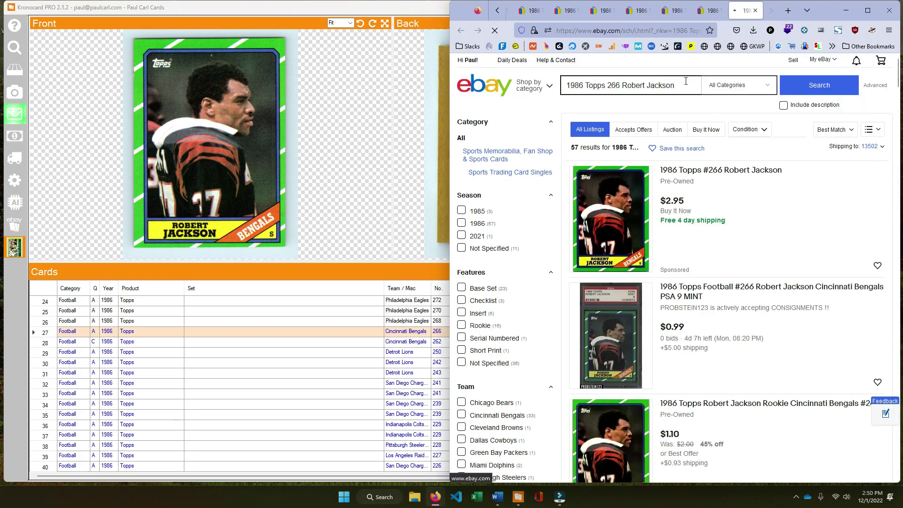
{"action": "scroll", "coordinate": [738, 193], "scroll_direction": "down", "scroll_amount": 7}
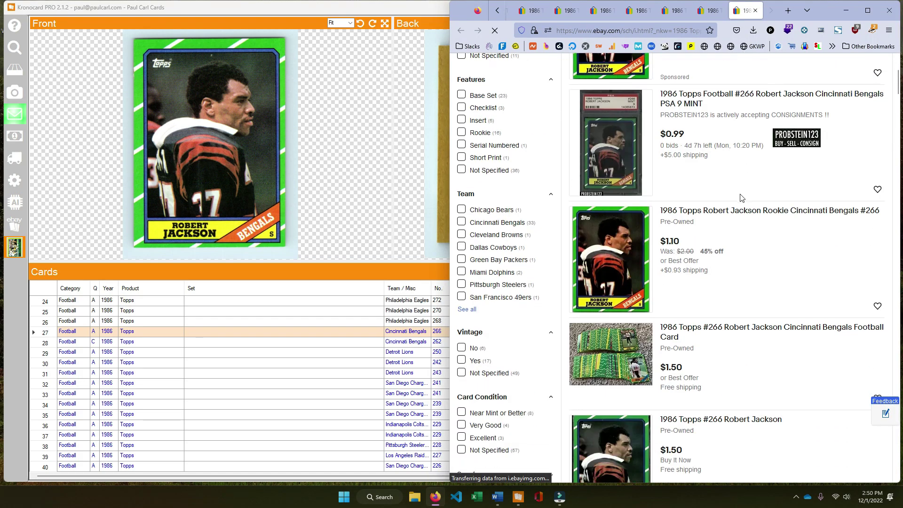
{"action": "scroll", "coordinate": [738, 196], "scroll_direction": "down", "scroll_amount": 5}
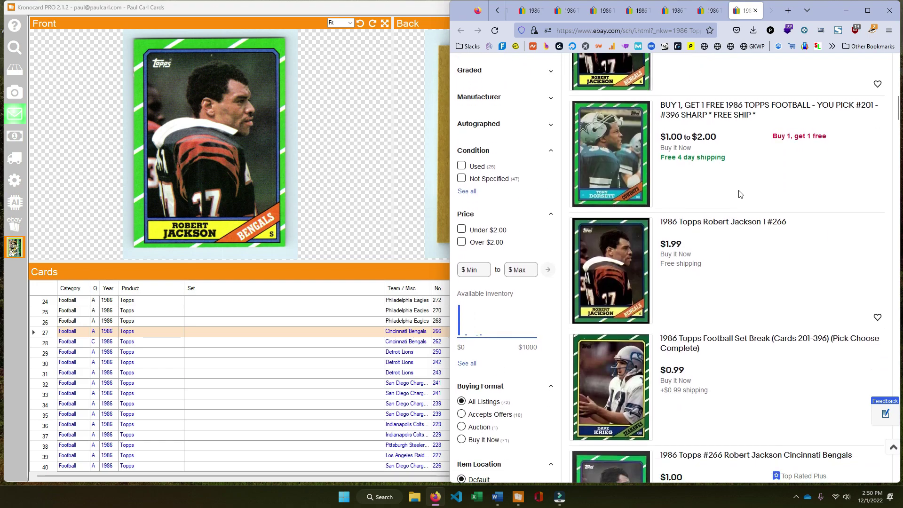
{"action": "scroll", "coordinate": [739, 201], "scroll_direction": "down", "scroll_amount": 3}
{"action": "left_click", "coordinate": [447, 311]}
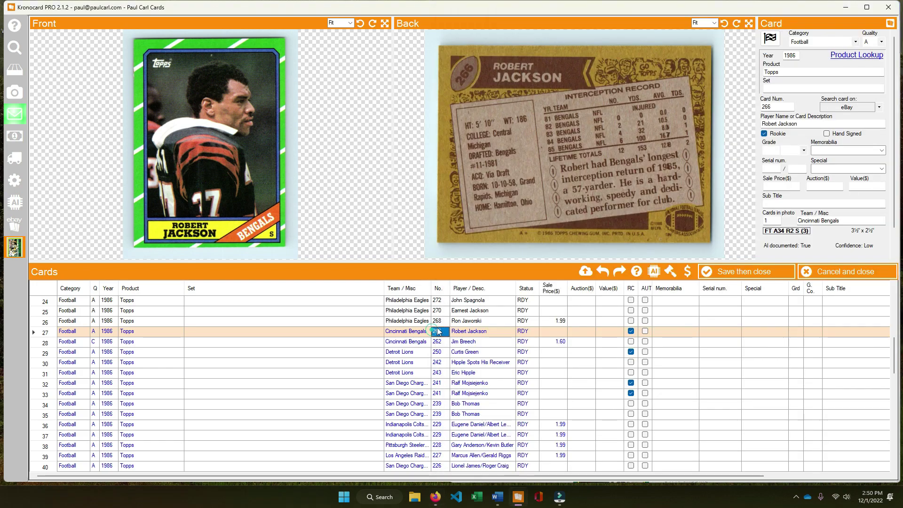
Check the card images against their data from the 270 Earnest Jackson row up to the 274 Paul McFadden row.
{"action": "left_click", "coordinate": [443, 302]}
{"action": "left_click", "coordinate": [444, 312]}
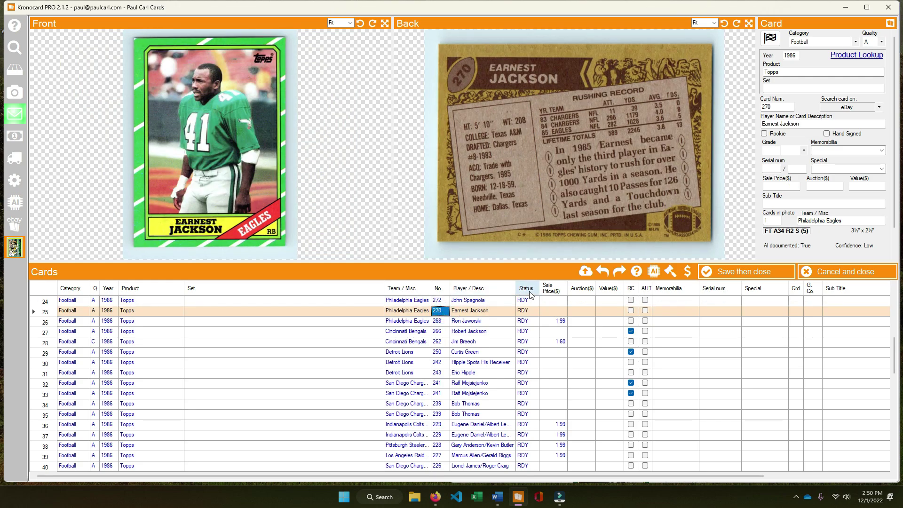
{"action": "key", "text": "Up"}
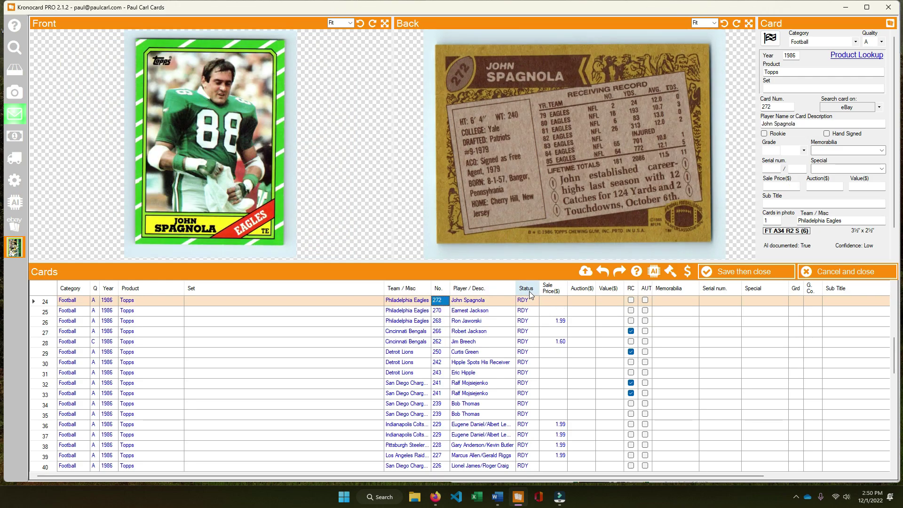
{"action": "key", "text": "Up"}
{"action": "key", "text": "Up"}
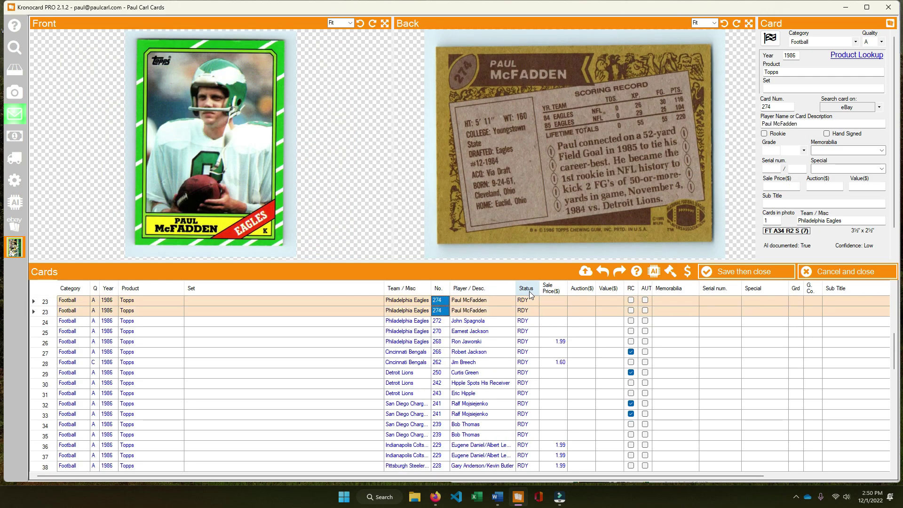
{"action": "key", "text": "Down"}
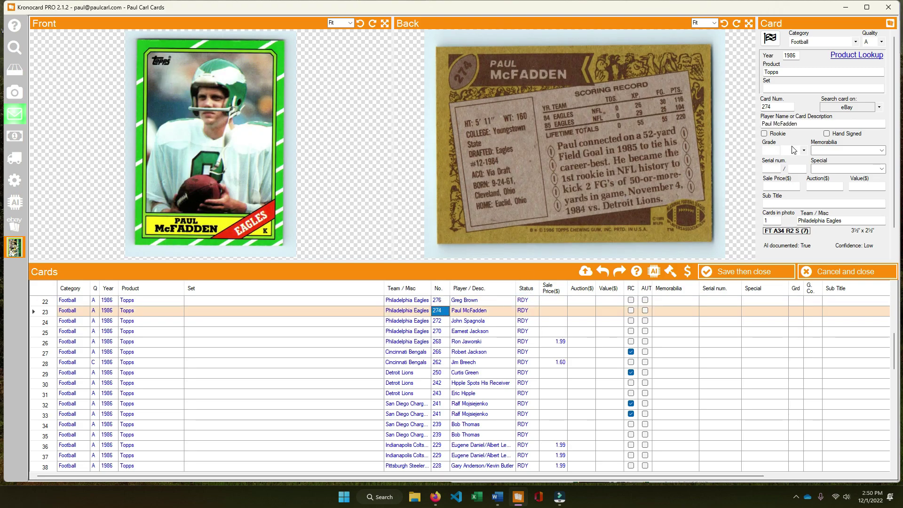
Search eBay for the 274 Paul McFadden card and review the listing prices.
{"action": "left_click", "coordinate": [834, 108]}
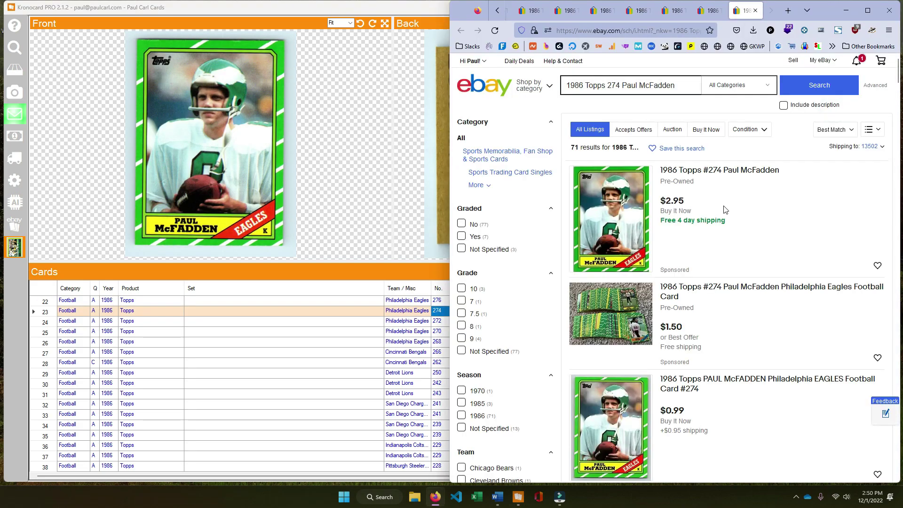
{"action": "scroll", "coordinate": [703, 292], "scroll_direction": "down", "scroll_amount": 3}
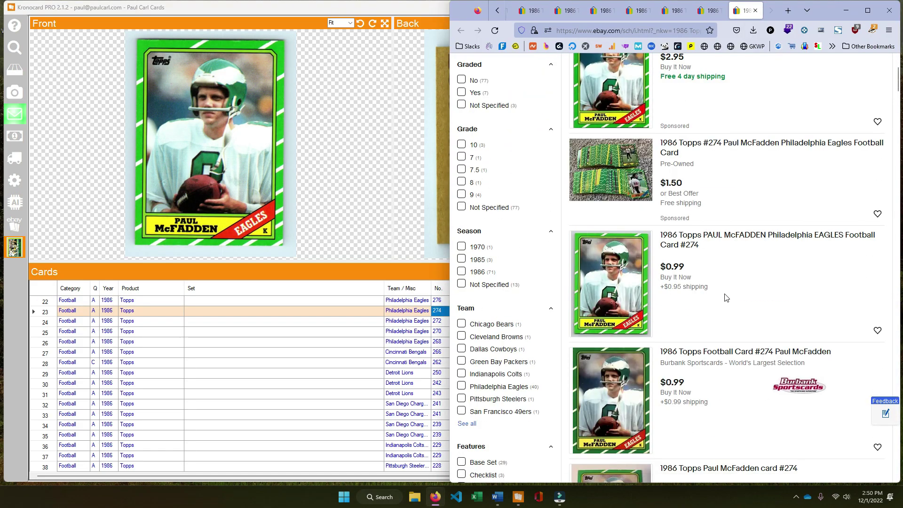
{"action": "left_click", "coordinate": [442, 310]}
{"action": "left_click", "coordinate": [440, 299]}
{"action": "key", "text": "Up"}
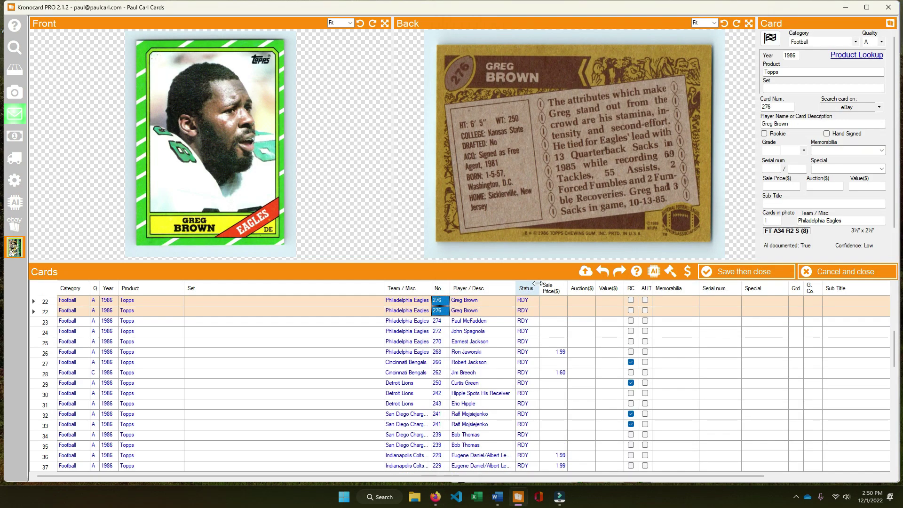
{"action": "key", "text": "Up"}
{"action": "key", "text": "Up"}
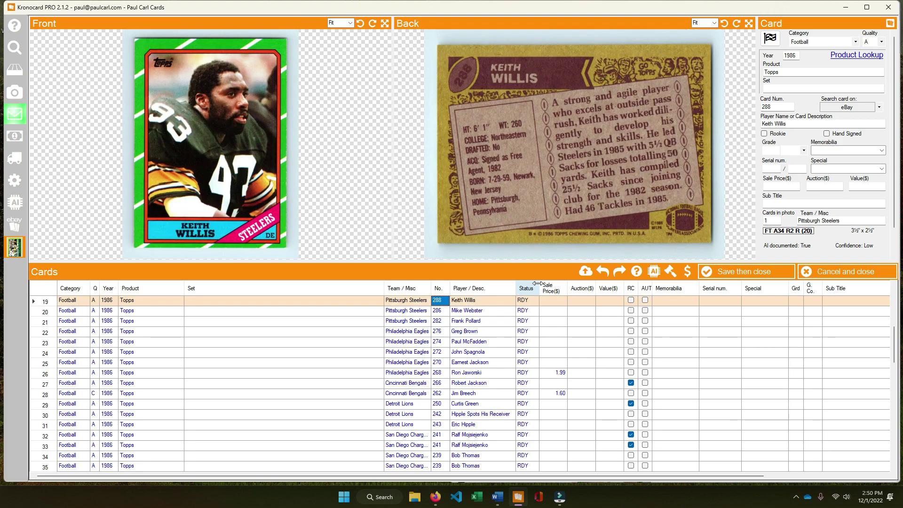
{"action": "key", "text": "Up"}
{"action": "key", "text": "Up"}
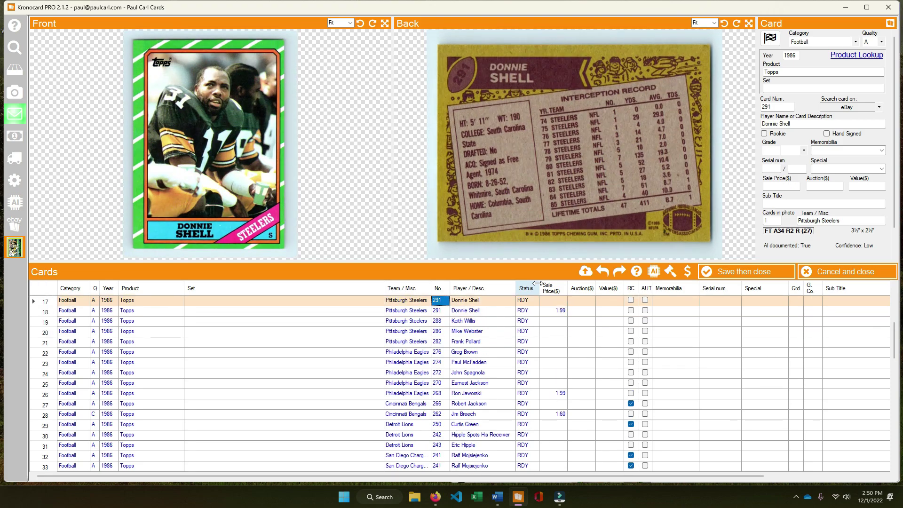
{"action": "key", "text": "Up"}
{"action": "key", "text": "Down"}
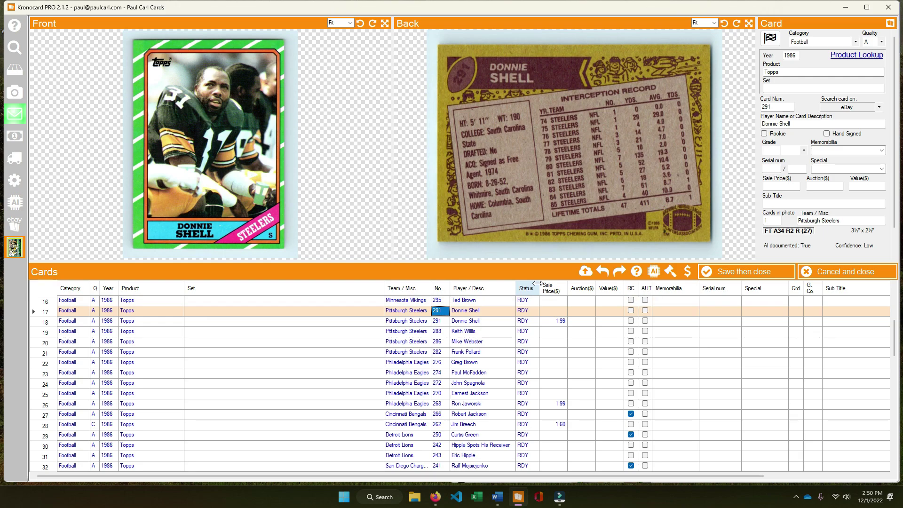
{"action": "key", "text": "Up"}
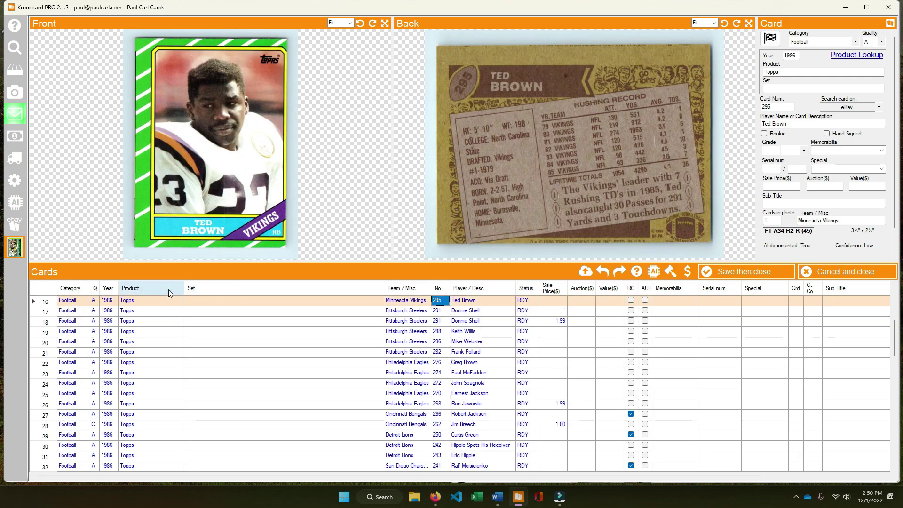
{"action": "left_click", "coordinate": [94, 300]}
{"action": "left_click", "coordinate": [120, 322]}
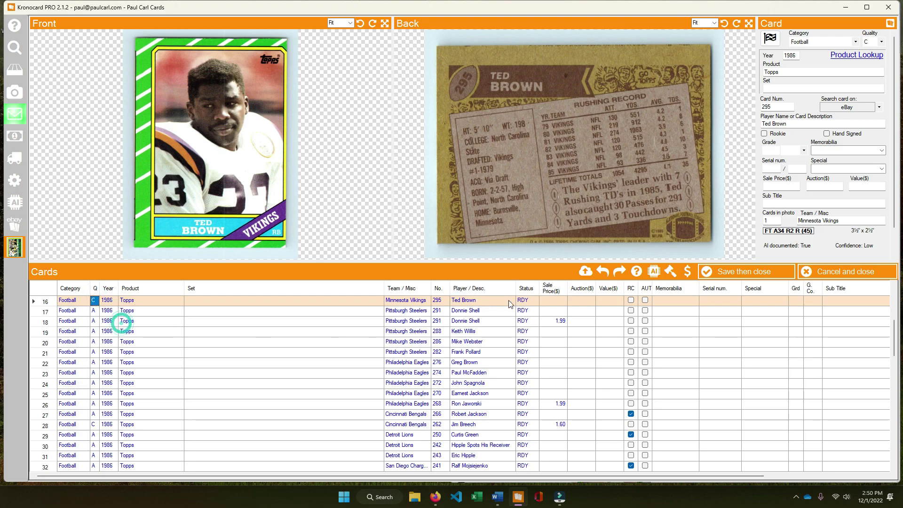
{"action": "left_click", "coordinate": [556, 299]}
{"action": "type", "text": "1"}
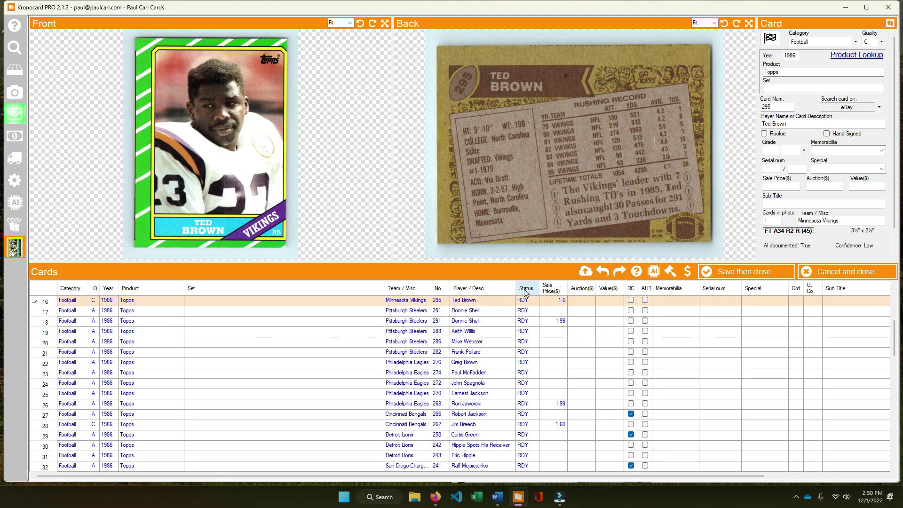
{"action": "type", "text": ".6"}
Rotate the front image of the 303 Kansas City row 90 degrees clockwise so it stands upright.
{"action": "key", "text": "Up"}
{"action": "key", "text": "Left"}
{"action": "key", "text": "Left"}
{"action": "key", "text": "Left"}
{"action": "key", "text": "Left"}
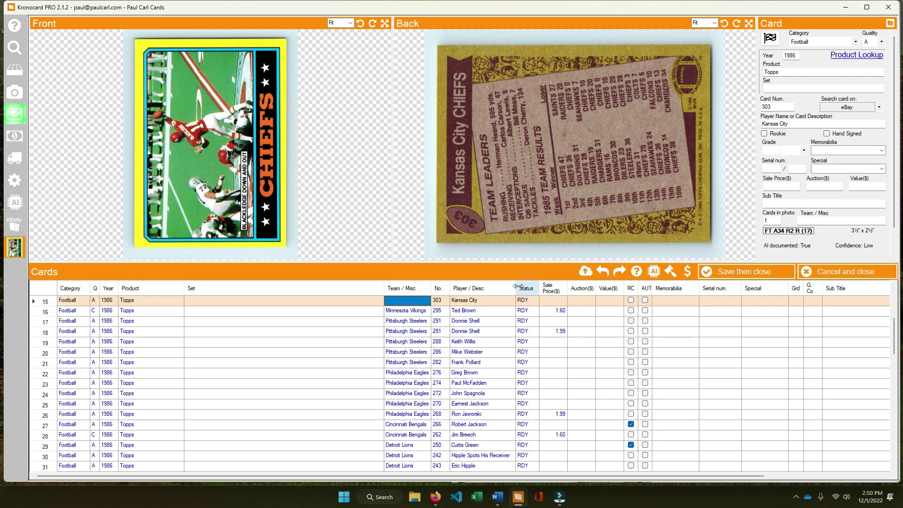
{"action": "left_click", "coordinate": [373, 23]}
Fill in Kansas City Chiefs as the team of the 303 Kansas City row.
{"action": "left_click", "coordinate": [400, 299]}
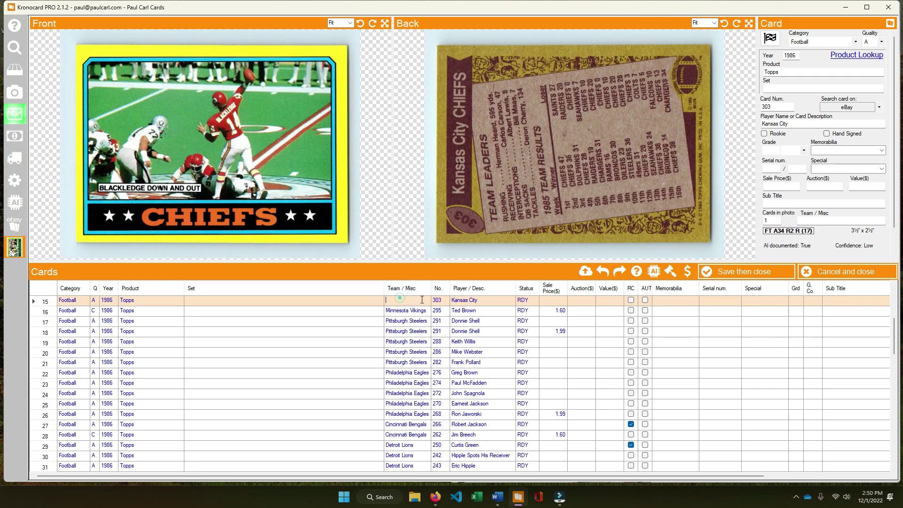
{"action": "type", "text": "chiefd"}
{"action": "key", "text": "BackSpace"}
{"action": "key", "text": "Return"}
{"action": "type", "text": "\\"}
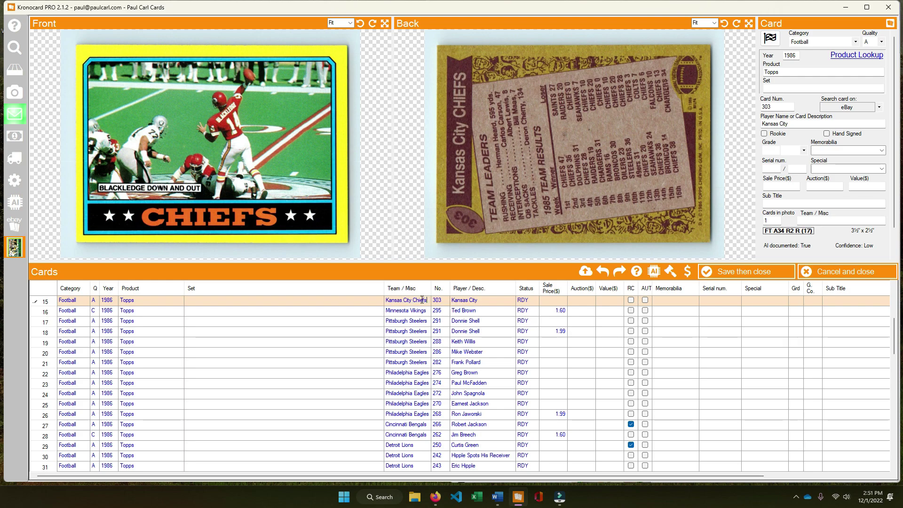
Replace the player description of the 303 Kansas City row with Blackledge Down and Out.
{"action": "key", "text": "Tab"}
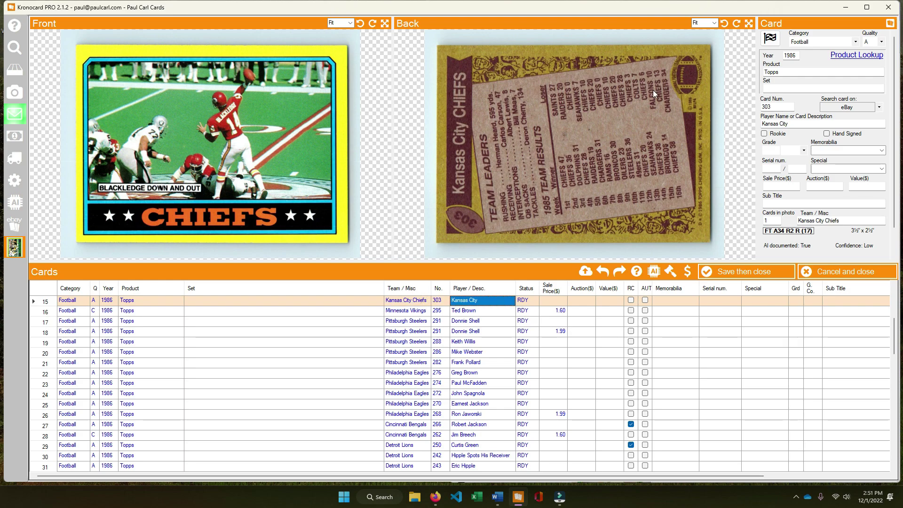
{"action": "type", "text": "Blackedge "}
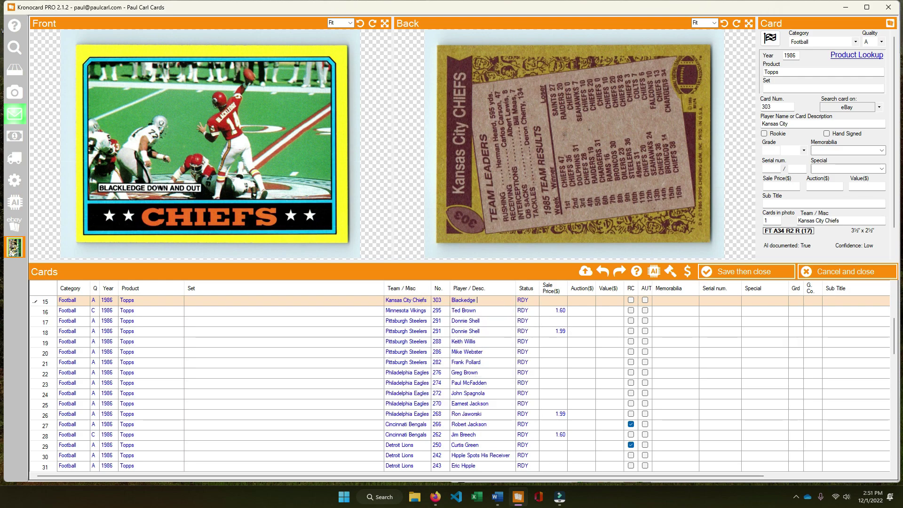
{"action": "type", "text": "Dowln the Middle"}
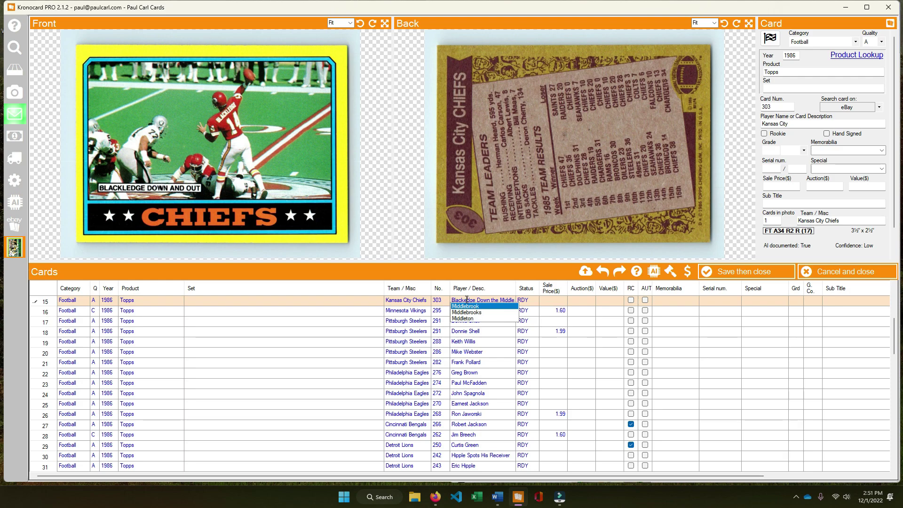
{"action": "key", "text": "Escape"}
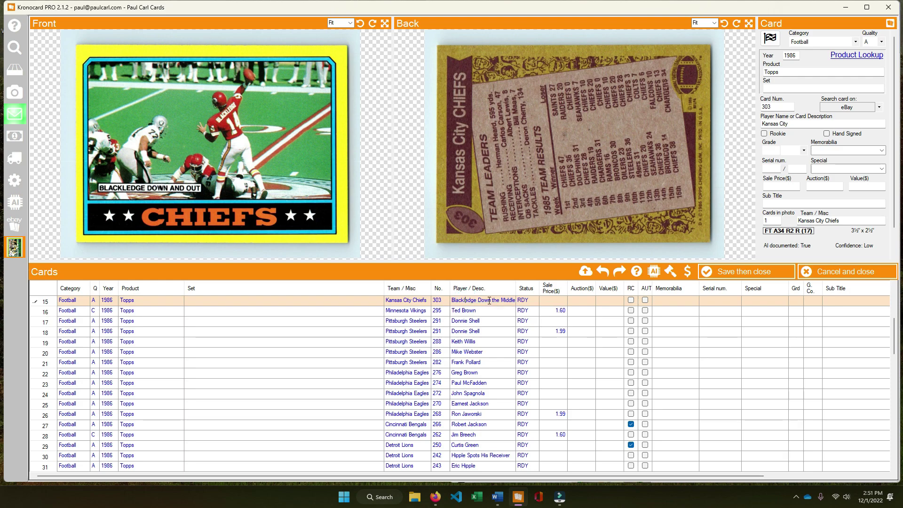
{"action": "left_click", "coordinate": [491, 301]}
{"action": "left_click_drag", "start_coordinate": [499, 302], "coordinate": [533, 304]}
{"action": "type", "text": "and Out"}
{"action": "left_click", "coordinate": [548, 298]}
Rotate the back image of the 303 Blackledge Down and Out row 90 degrees clockwise and check the card's listings on eBay.
{"action": "left_click", "coordinate": [737, 23]}
{"action": "left_click", "coordinate": [846, 107]}
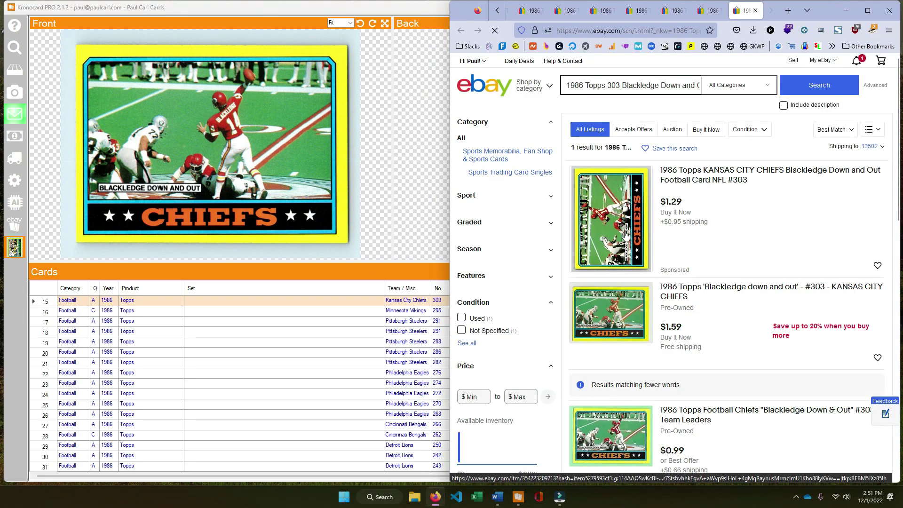
{"action": "left_click", "coordinate": [435, 303]}
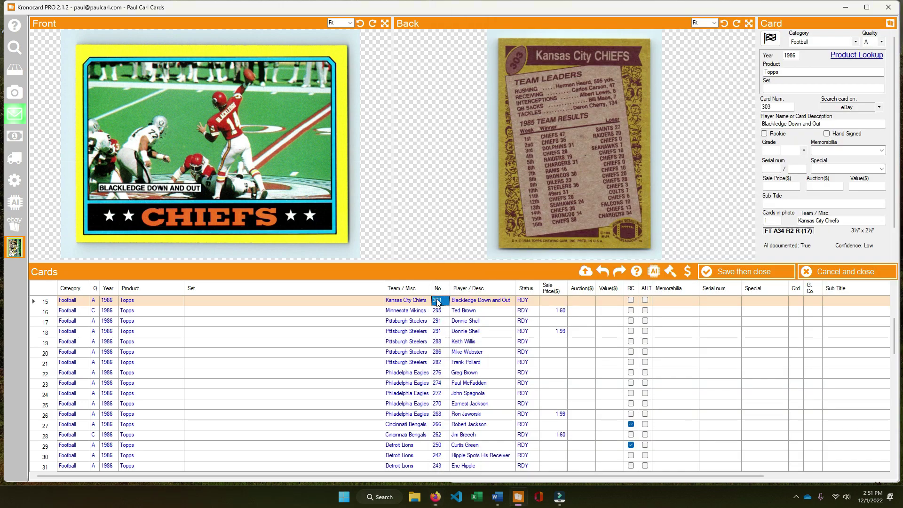
Set the 303 row's sale price to 1.99 and review the cards above it up to the first 337 Lonnie Young row.
{"action": "left_click", "coordinate": [557, 300]}
{"action": "type", "text": "1.99"}
{"action": "key", "text": "Up"}
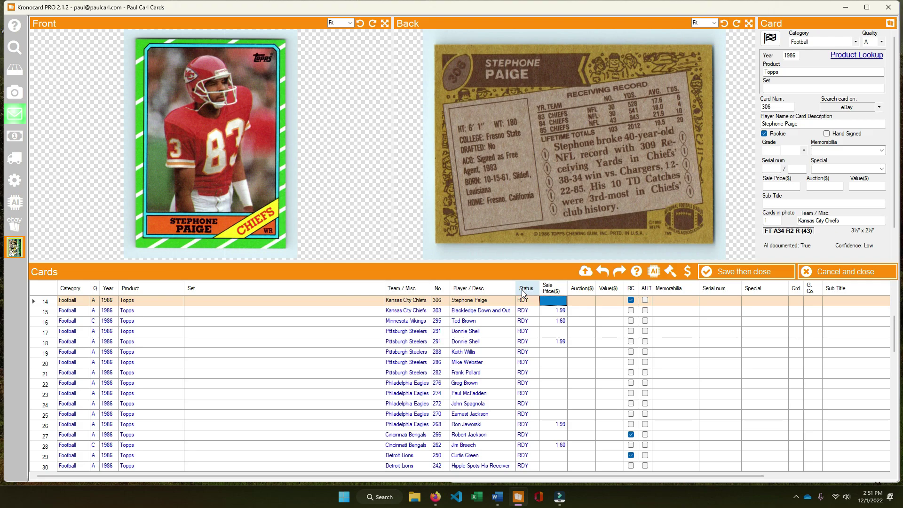
{"action": "key", "text": "Up"}
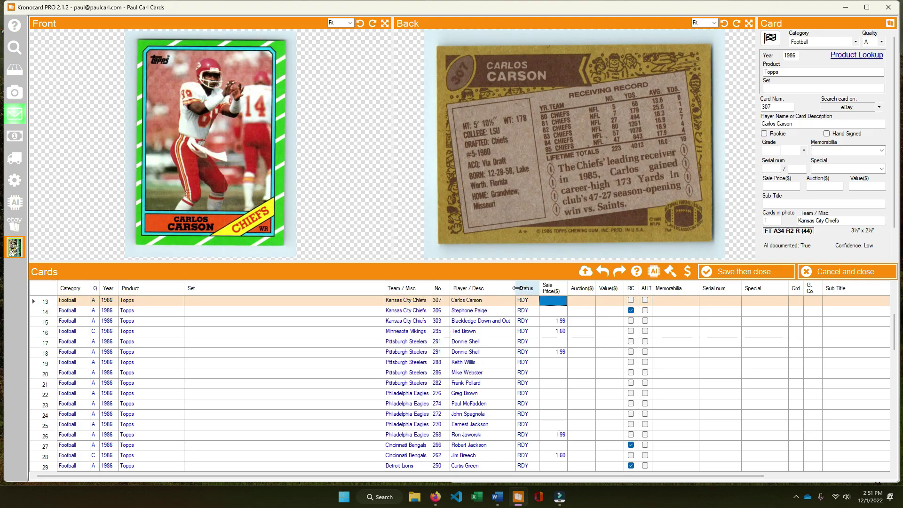
{"action": "key", "text": "Up"}
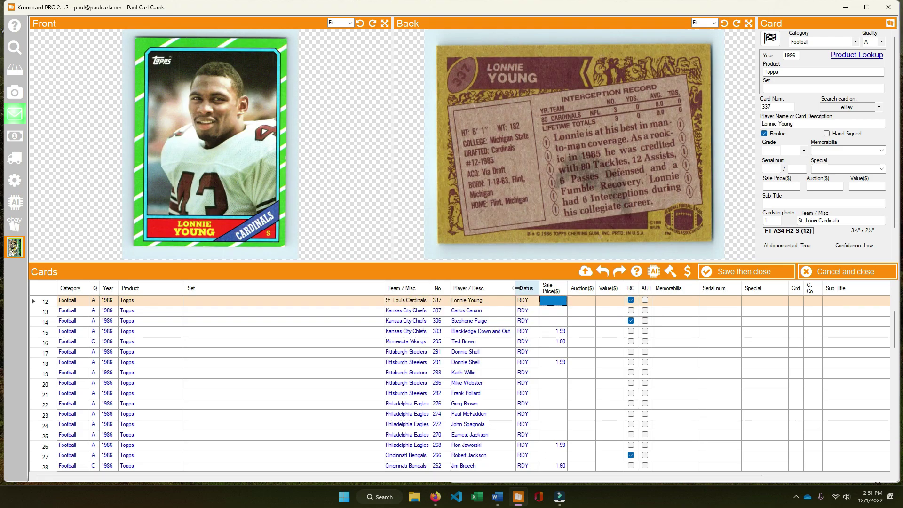
Grade the 337 Lonnie Young card in row 12 as quality C and give it a 1.60 sale price after checking eBay.
{"action": "left_click", "coordinate": [93, 300]}
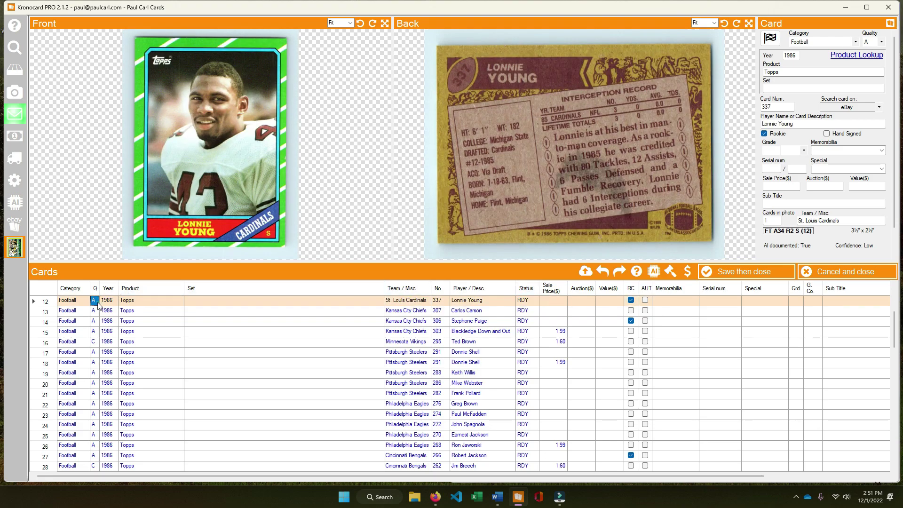
{"action": "left_click", "coordinate": [121, 329]}
{"action": "left_click", "coordinate": [847, 107]}
{"action": "scroll", "coordinate": [496, 232], "scroll_direction": "down", "scroll_amount": 5}
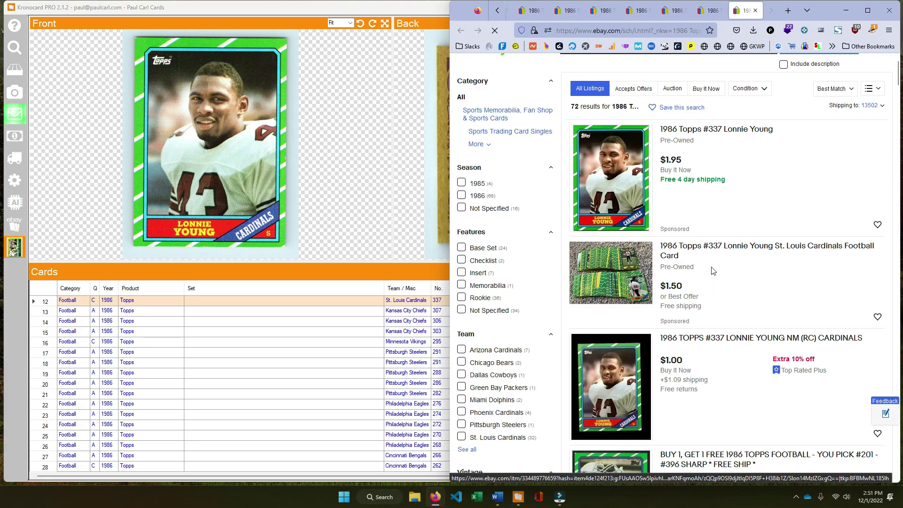
{"action": "left_click", "coordinate": [430, 303]}
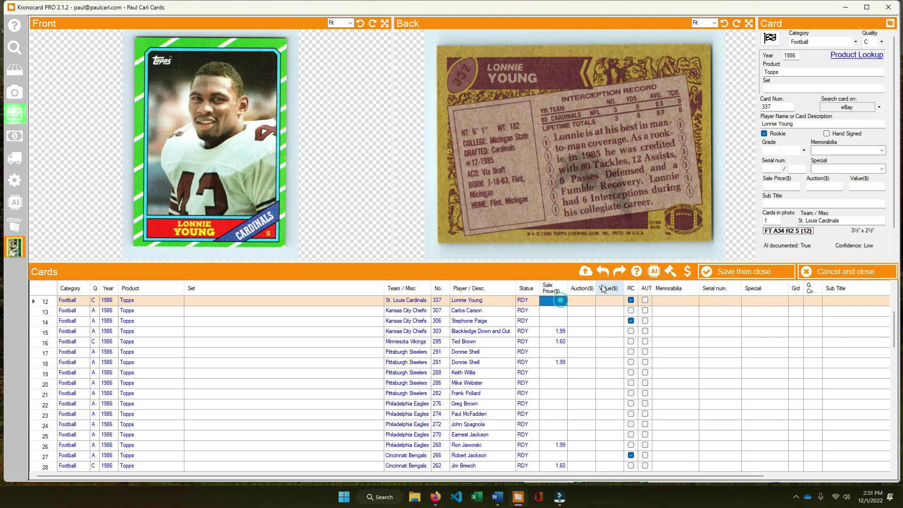
{"action": "left_click", "coordinate": [553, 300]}
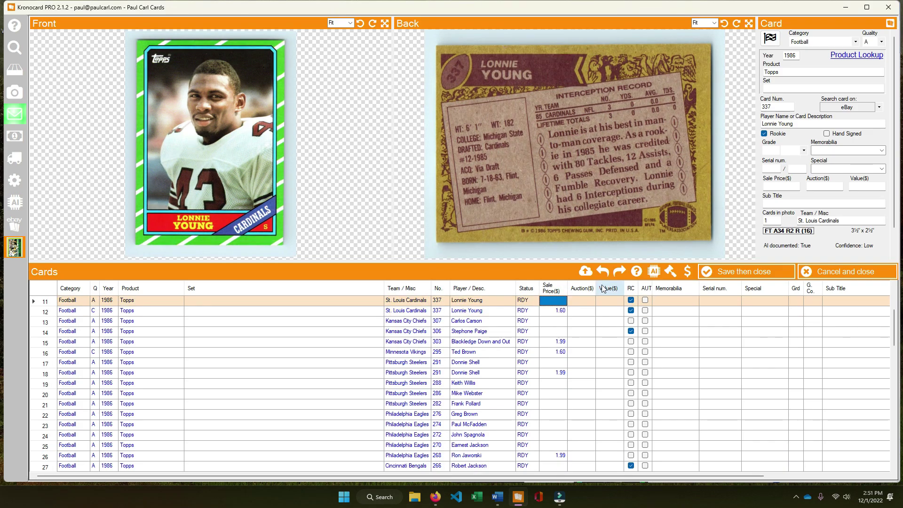
Set the sale price of the quality A 337 Lonnie Young card in row 11 to 1.99.
{"action": "type", "text": "1.99"}
{"action": "key", "text": "Up"}
{"action": "scroll", "coordinate": [596, 339], "scroll_direction": "up", "scroll_amount": 1}
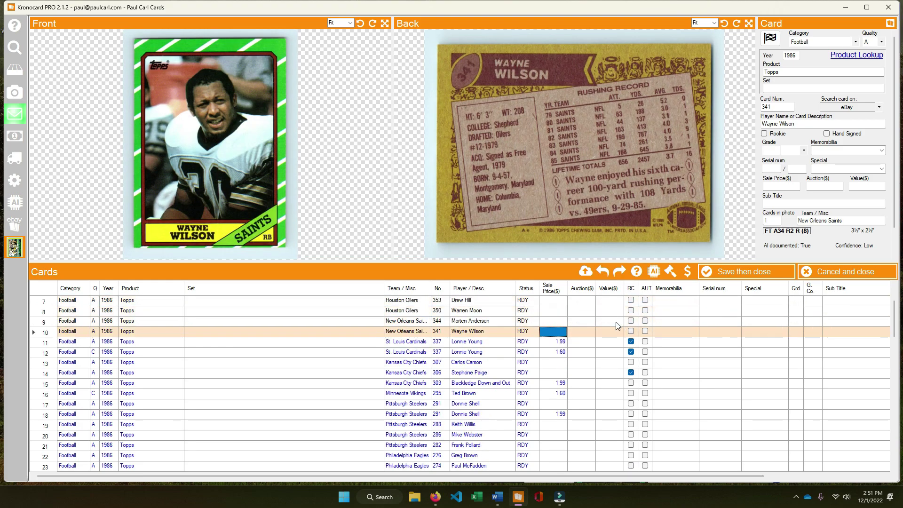
{"action": "left_click", "coordinate": [99, 334]}
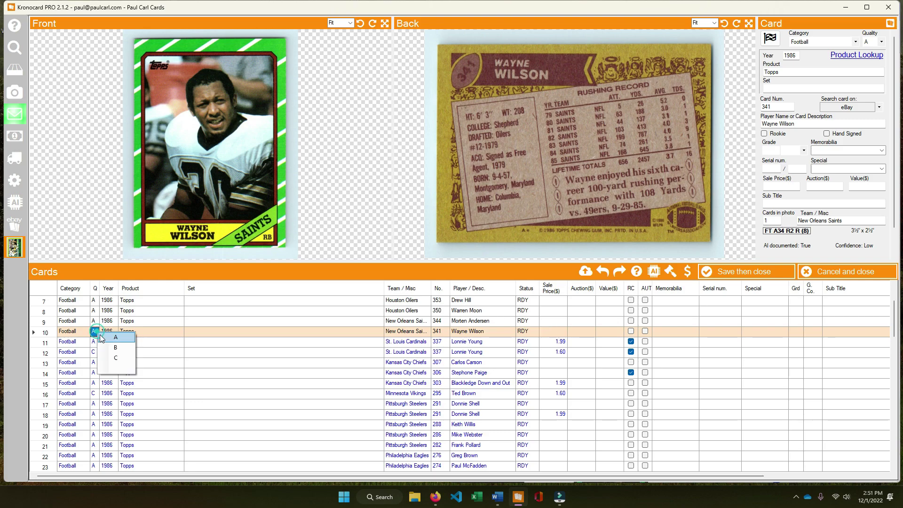
{"action": "left_click", "coordinate": [108, 358]}
{"action": "left_click", "coordinate": [542, 333]}
{"action": "type", "text": "1.60"}
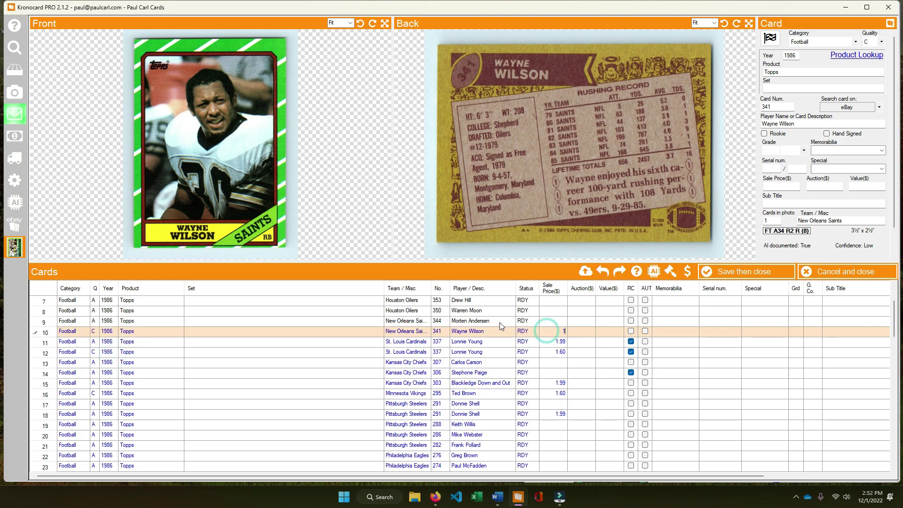
{"action": "key", "text": "Up"}
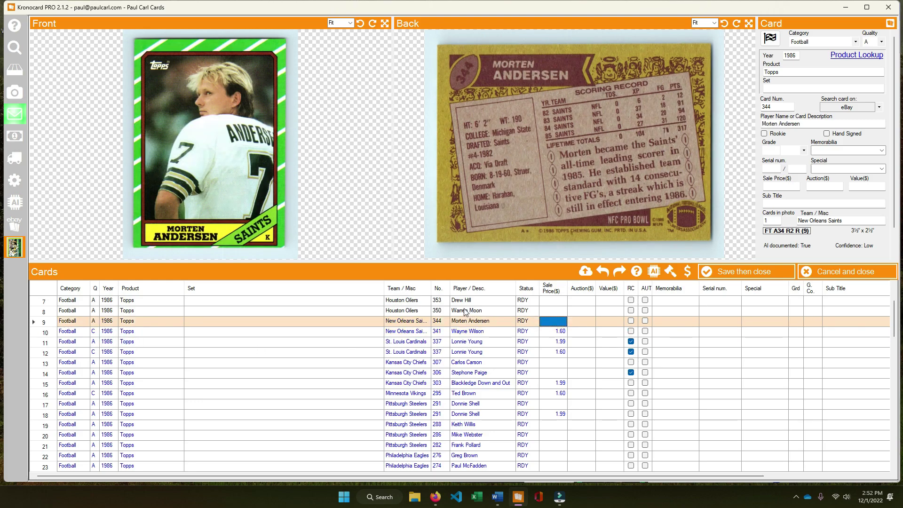
{"action": "left_click", "coordinate": [94, 321]}
{"action": "left_click", "coordinate": [125, 350]}
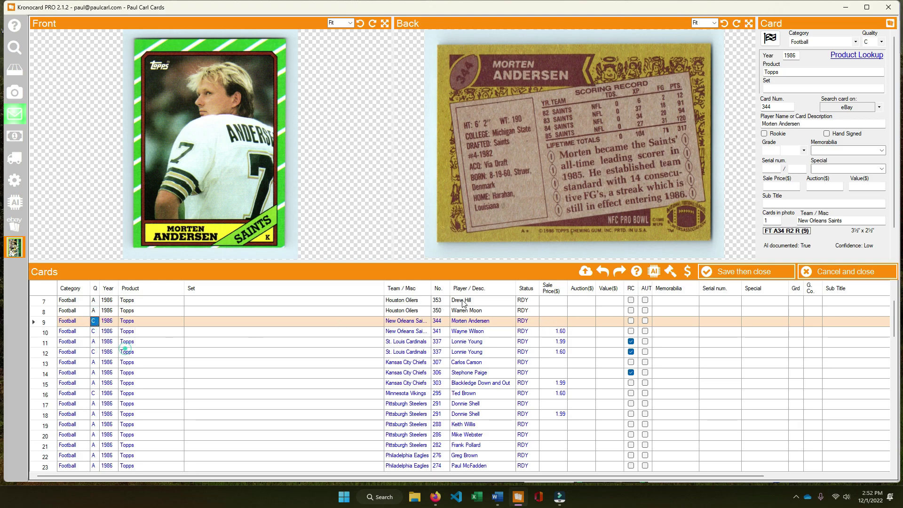
{"action": "left_click", "coordinate": [549, 321]}
{"action": "type", "text": "1.60"}
{"action": "key", "text": "Up"}
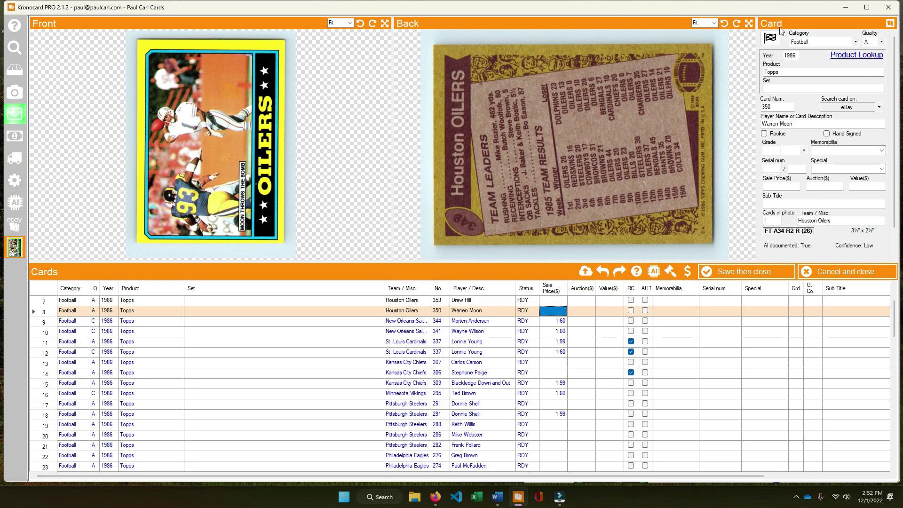
Rotate the front and back images of the 350 Warren Moon row 90 degrees clockwise and look the card up on eBay.
{"action": "left_click", "coordinate": [372, 23]}
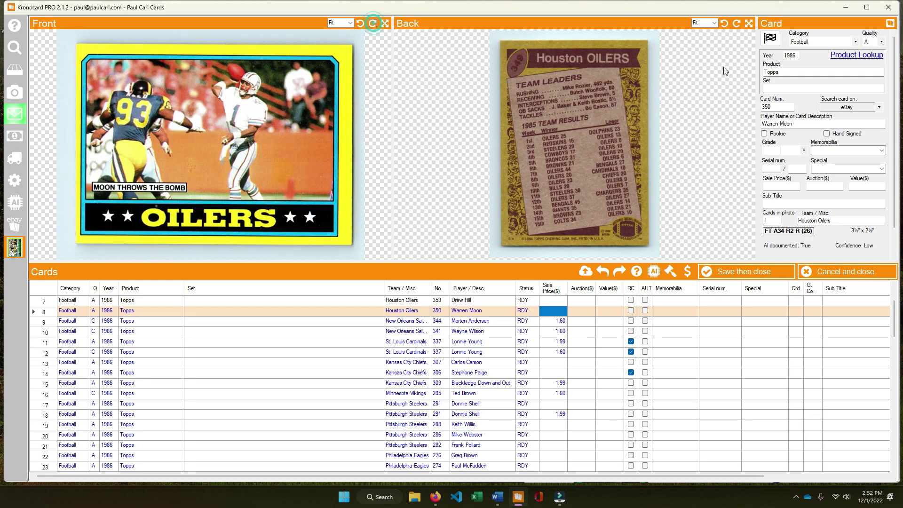
{"action": "left_click", "coordinate": [847, 107]}
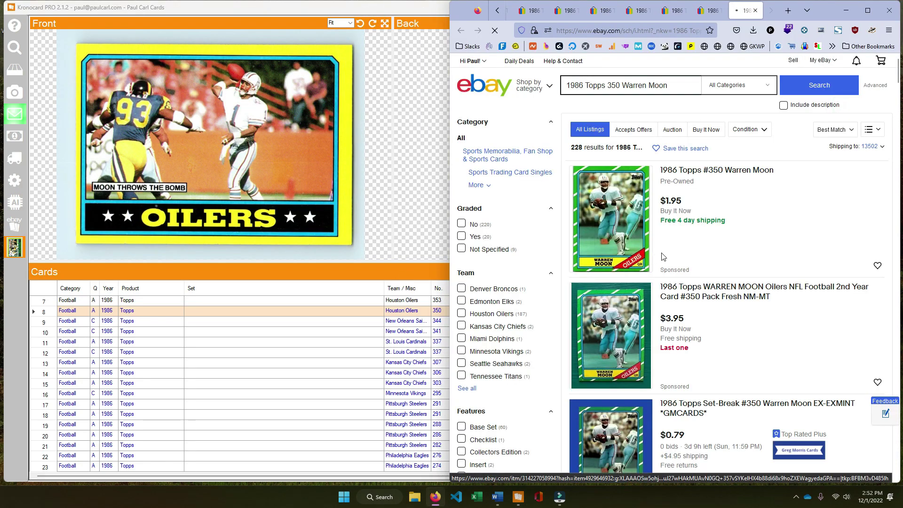
Correct the Warren Moon team card's number to 349 and its description to Warren Moon Throws the Bomb.
{"action": "left_click", "coordinate": [437, 311]}
{"action": "type", "text": "349"}
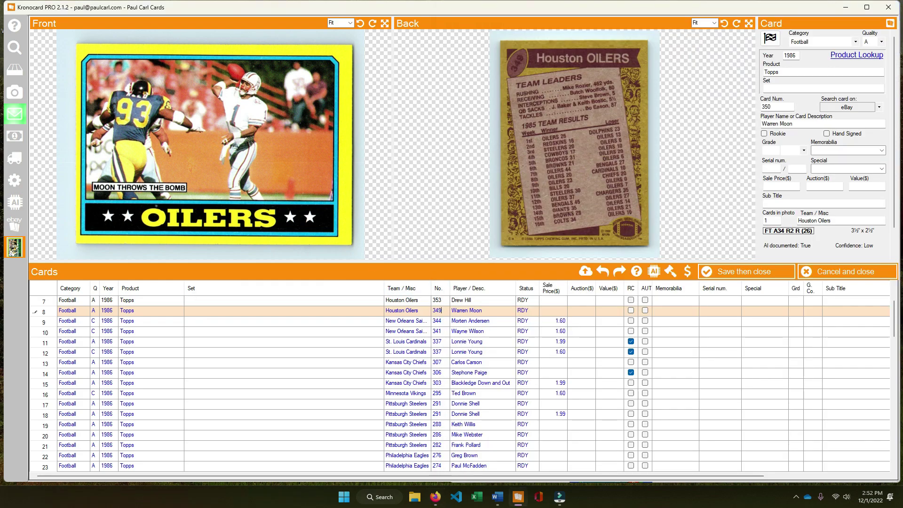
{"action": "key", "text": "Tab"}
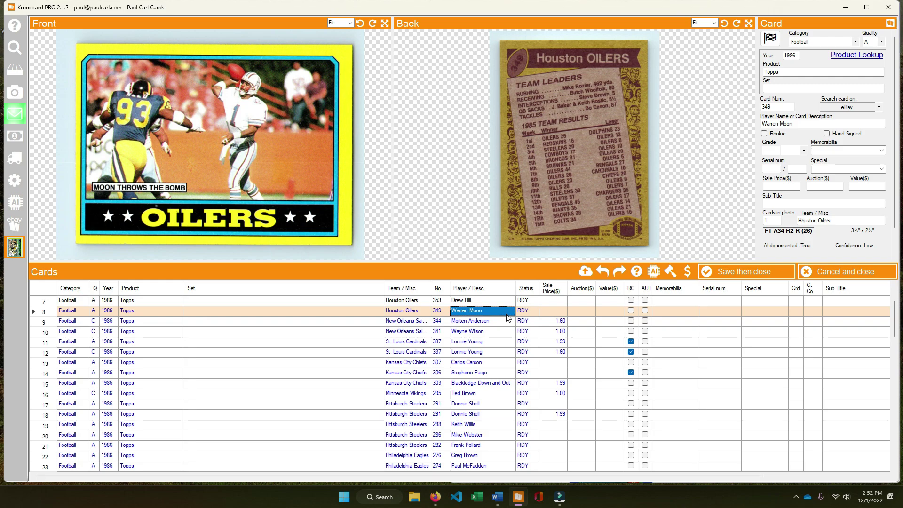
{"action": "key", "text": "F2"}
{"action": "type", "text": "Throws the Bomb"}
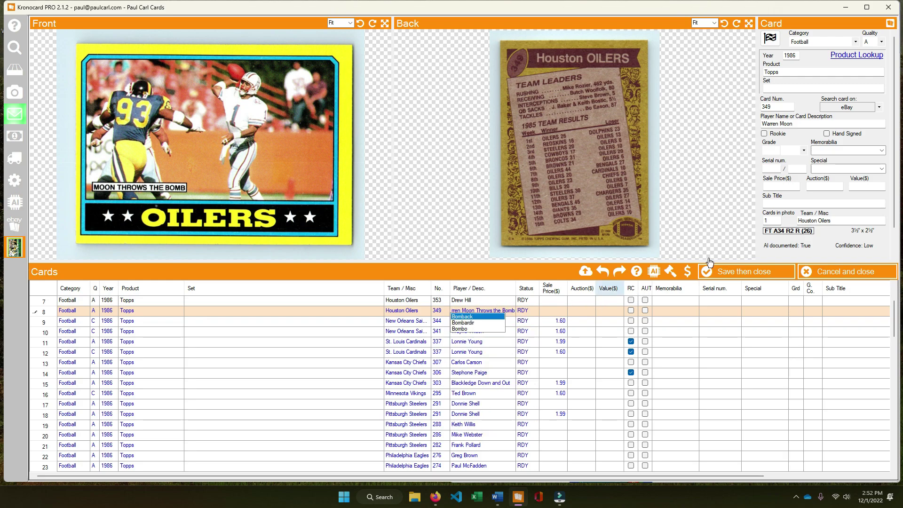
Check the eBay listings for the 349 Warren Moon Throws the Bomb card.
{"action": "left_click", "coordinate": [847, 107]}
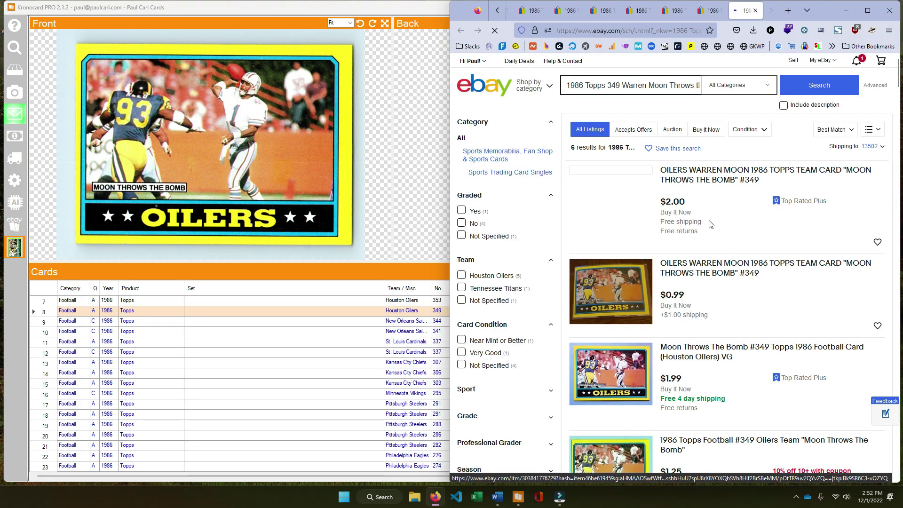
{"action": "scroll", "coordinate": [700, 235], "scroll_direction": "down", "scroll_amount": 5}
{"action": "left_click", "coordinate": [442, 321]}
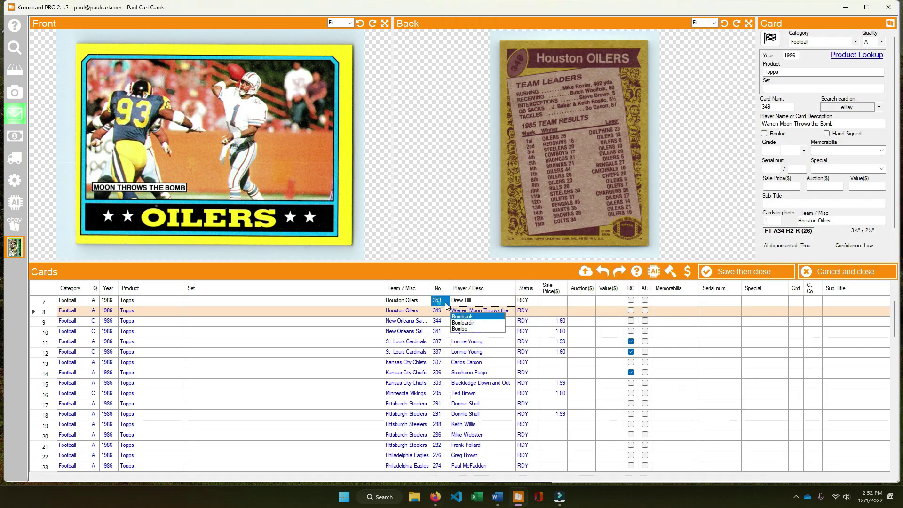
Set the 353 Drew Hill row to quality C with a sale price of 1.60.
{"action": "left_click", "coordinate": [437, 300]}
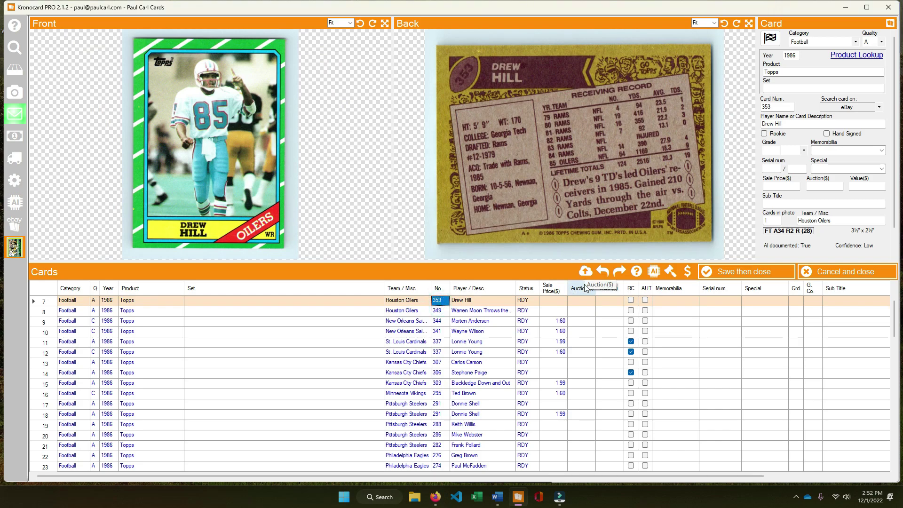
{"action": "key", "text": "Up"}
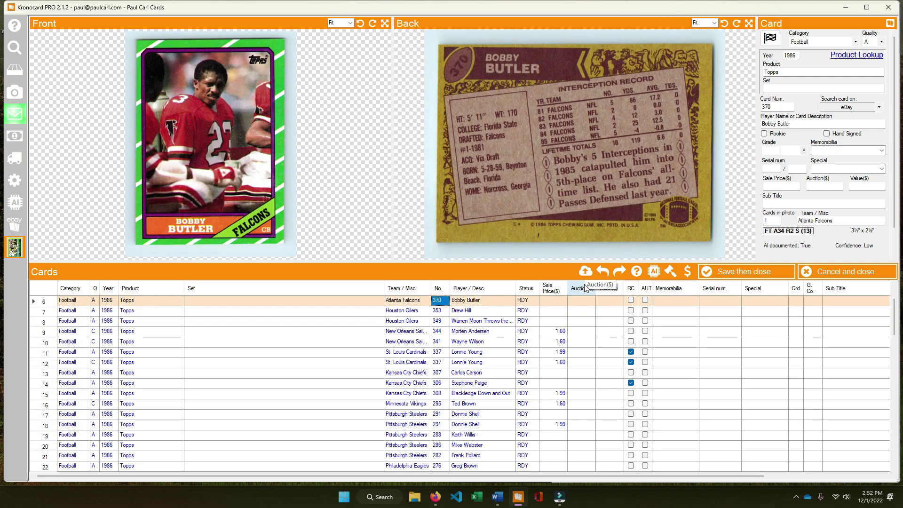
{"action": "key", "text": "Down"}
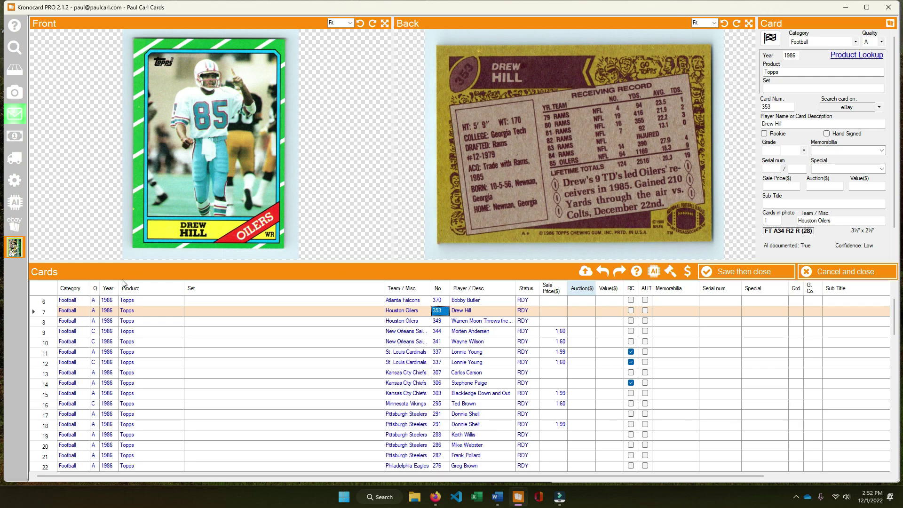
{"action": "left_click", "coordinate": [95, 311]}
{"action": "left_click", "coordinate": [106, 336]}
{"action": "left_click", "coordinate": [553, 311]}
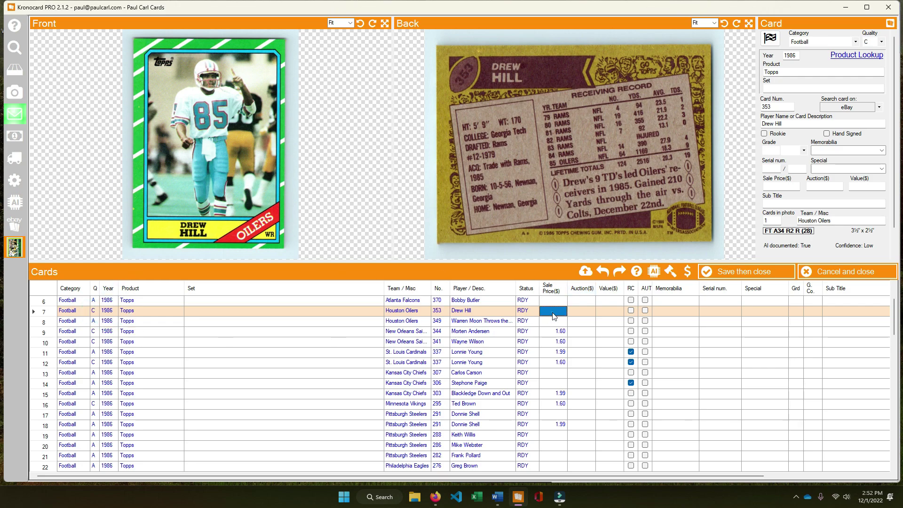
{"action": "type", "text": "1.60"}
{"action": "key", "text": "Up"}
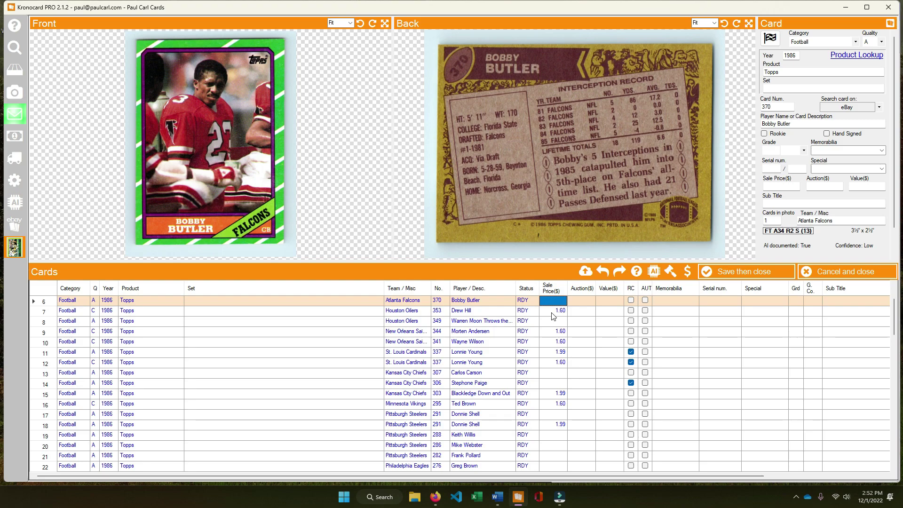
Check the card images against their data from the 370 Bobby Butler row up to the 392 Jim Haslett row.
{"action": "key", "text": "Up"}
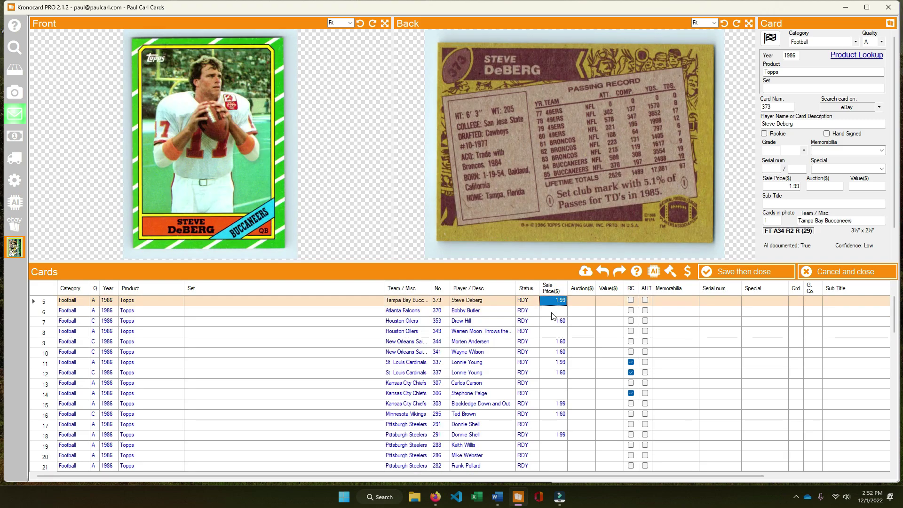
{"action": "key", "text": "Up"}
{"action": "key", "text": "Up"}
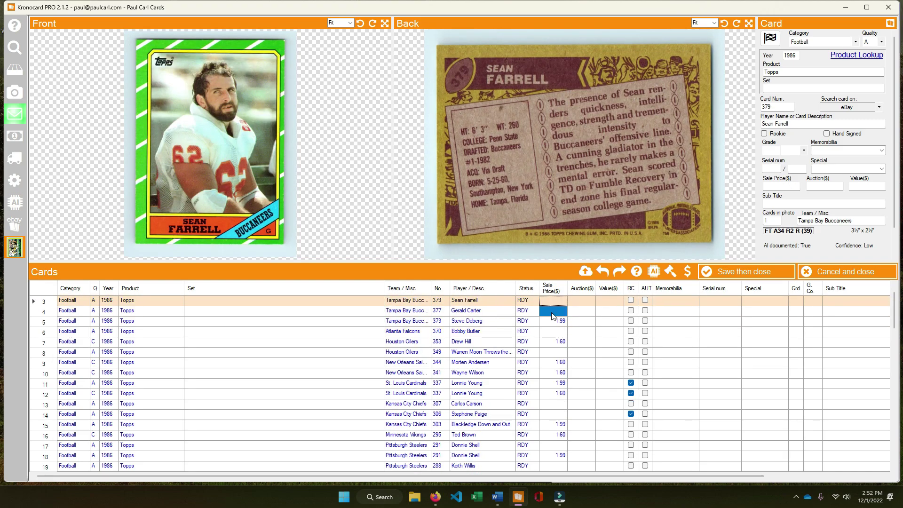
{"action": "key", "text": "Down"}
{"action": "key", "text": "Up"}
{"action": "key", "text": "Up"}
{"action": "key", "text": "Up"}
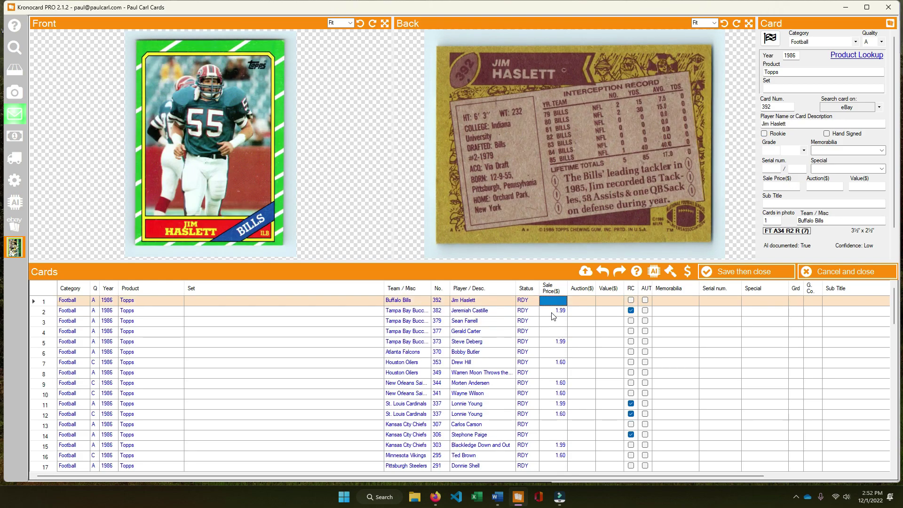
{"action": "left_click", "coordinate": [551, 287]}
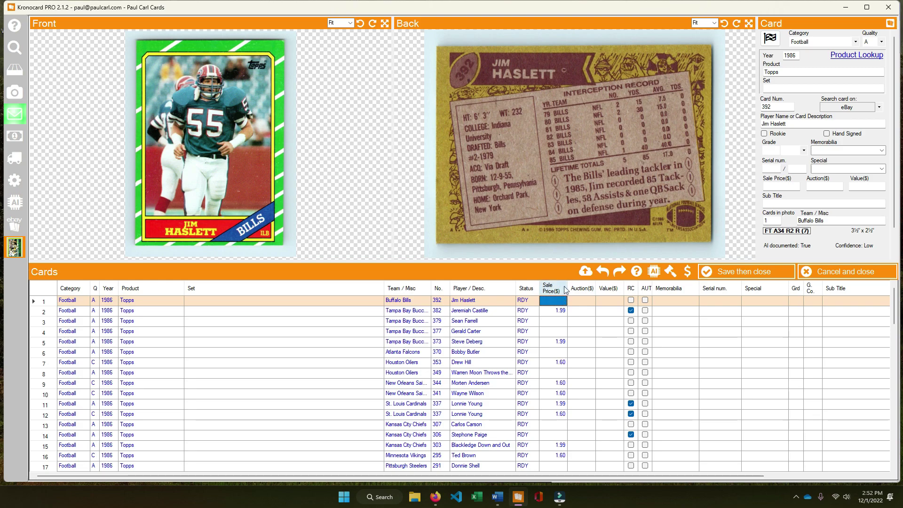
Set the sale price to 1.99 for every card row that has no price yet.
{"action": "scroll", "coordinate": [554, 357], "scroll_direction": "down", "scroll_amount": 8}
{"action": "scroll", "coordinate": [558, 366], "scroll_direction": "down", "scroll_amount": 6}
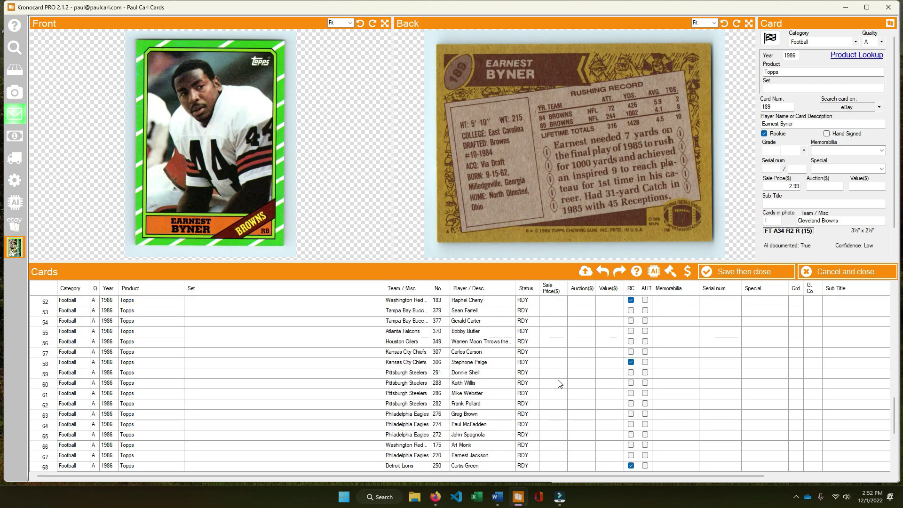
{"action": "left_click", "coordinate": [555, 382]}
{"action": "key", "text": "ctrl+shift+Down"}
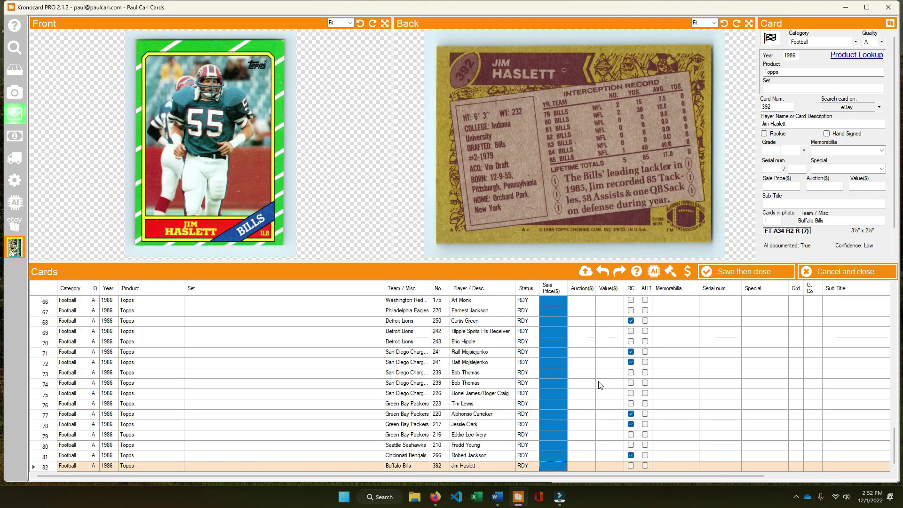
{"action": "right_click", "coordinate": [554, 356]}
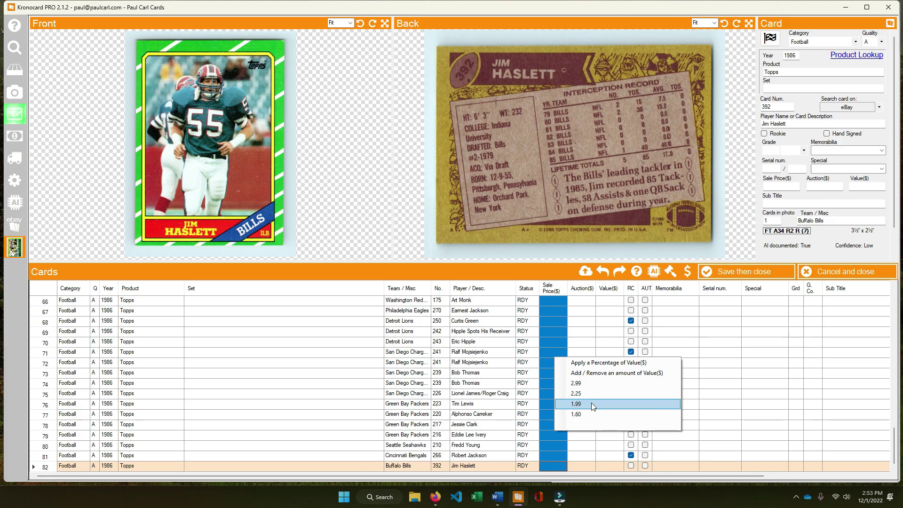
{"action": "left_click", "coordinate": [590, 406]}
Set the status of all the cards in the group to EBF:eBay Fixed Price.
{"action": "left_click", "coordinate": [525, 287]}
{"action": "right_click", "coordinate": [526, 288]}
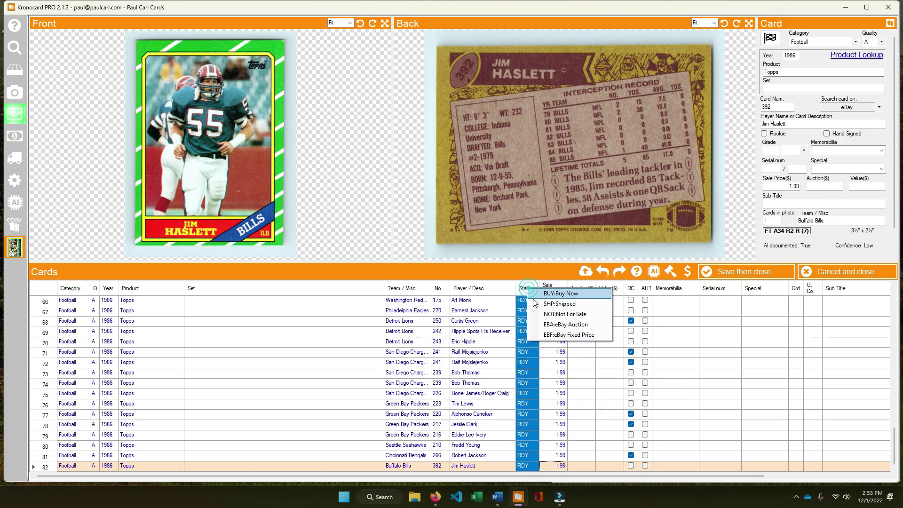
{"action": "left_click", "coordinate": [599, 335]}
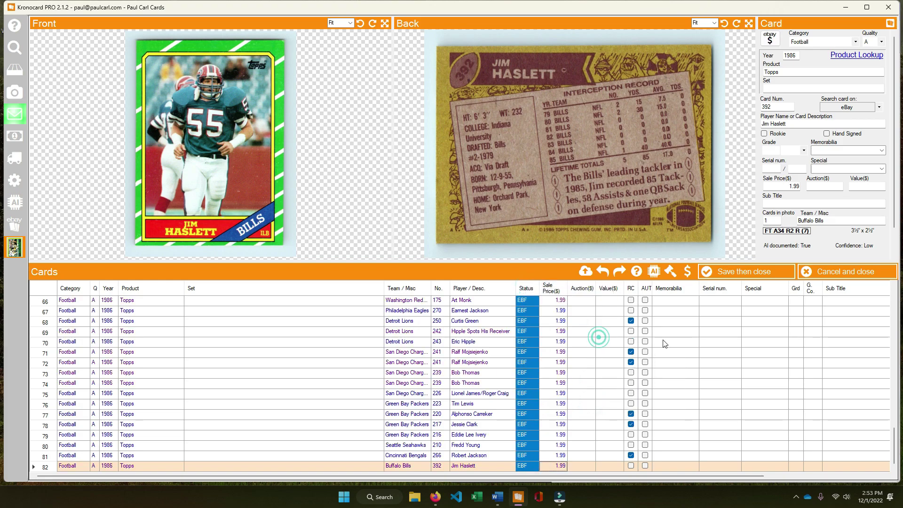
Save the card group despite the duplicate-title warnings and list the cards on eBay, excluding possible duplicates.
{"action": "left_click", "coordinate": [745, 271]}
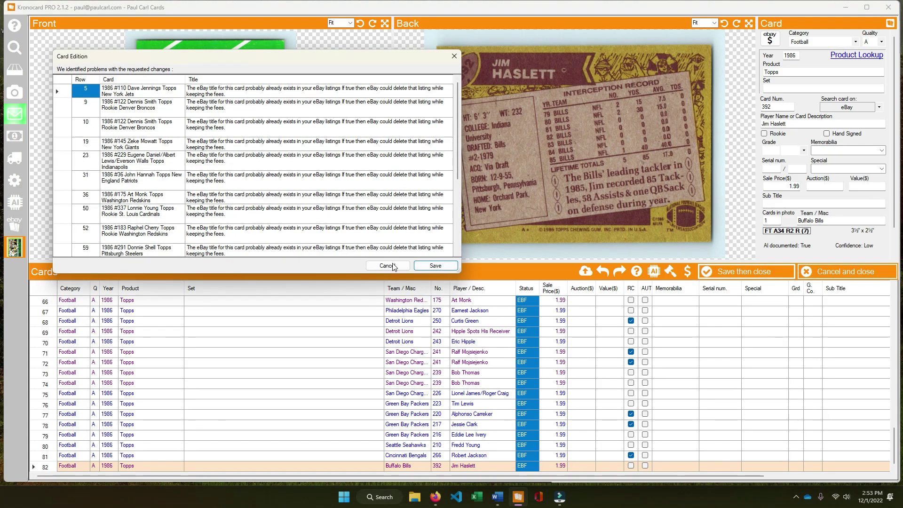
{"action": "left_click", "coordinate": [435, 266]}
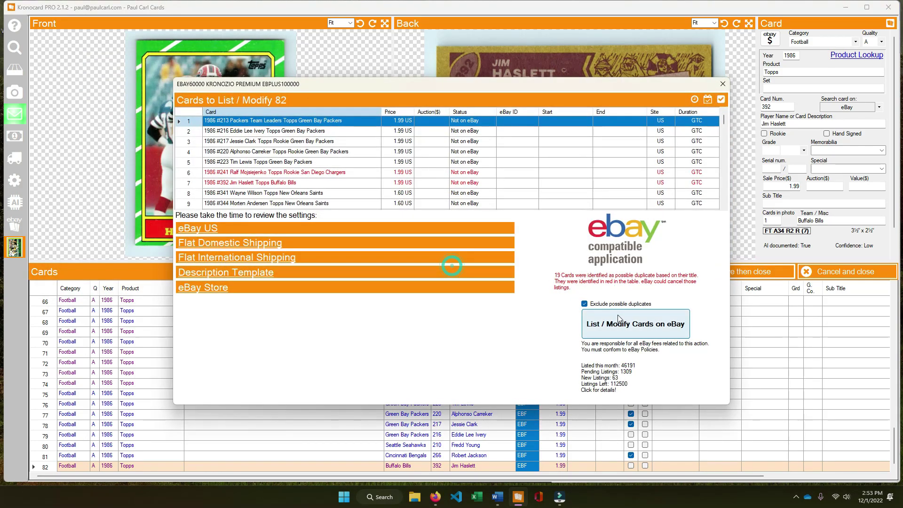
{"action": "left_click", "coordinate": [630, 335]}
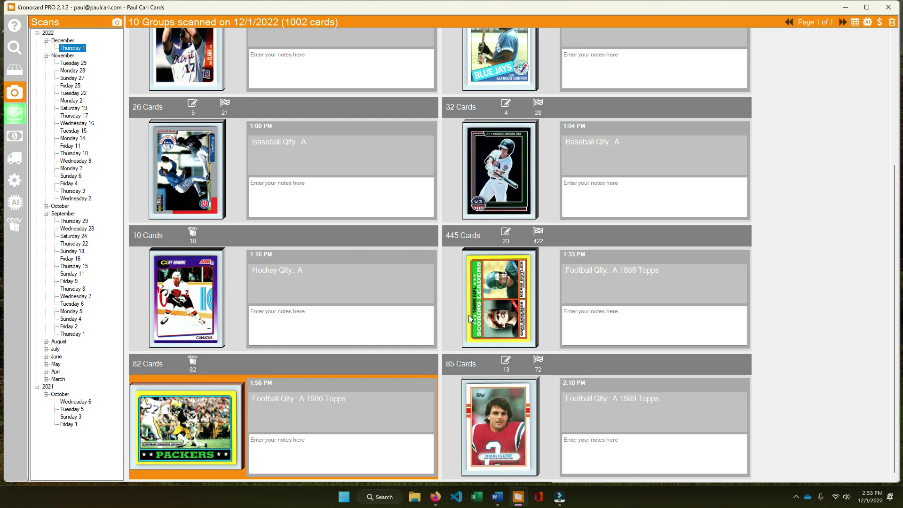
Open the 85-card 1989 Topps football scan group and sort its cards by year.
{"action": "left_click", "coordinate": [518, 416]}
{"action": "double_click", "coordinate": [518, 414]}
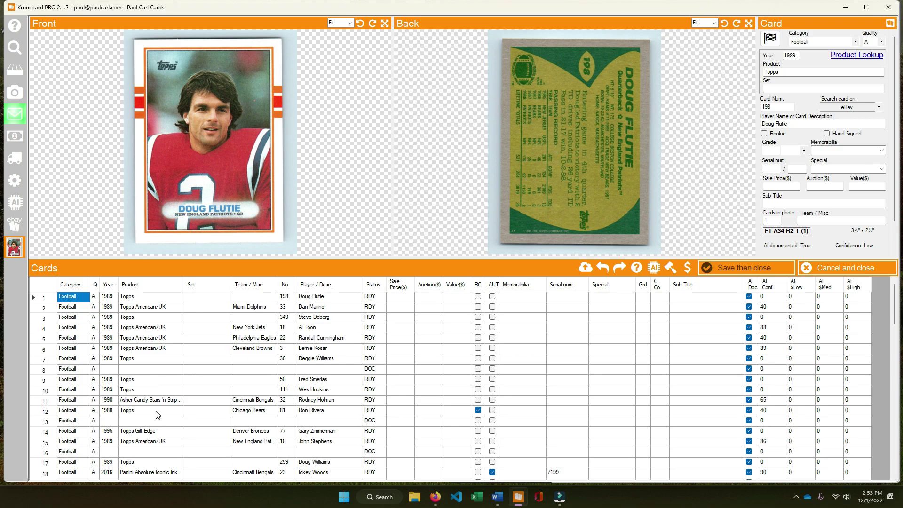
{"action": "left_click", "coordinate": [108, 285]}
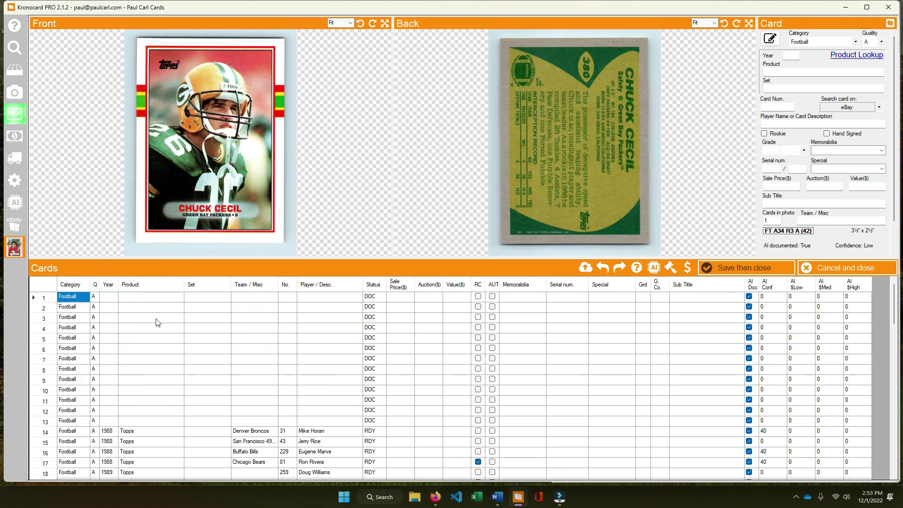
Rotate the back images of all cards in the group a quarter turn counterclockwise.
{"action": "left_click", "coordinate": [360, 357]}
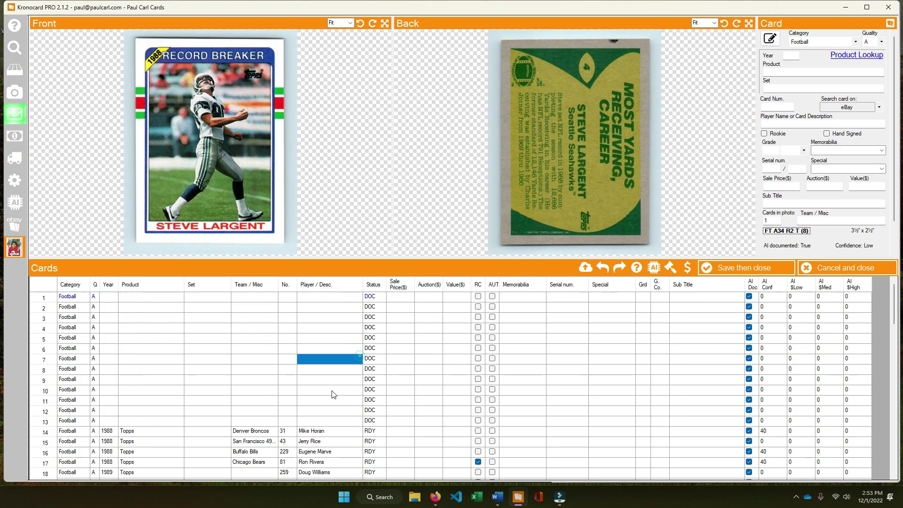
{"action": "left_click", "coordinate": [332, 420]}
{"action": "left_click", "coordinate": [333, 430]}
{"action": "left_click", "coordinate": [341, 285]}
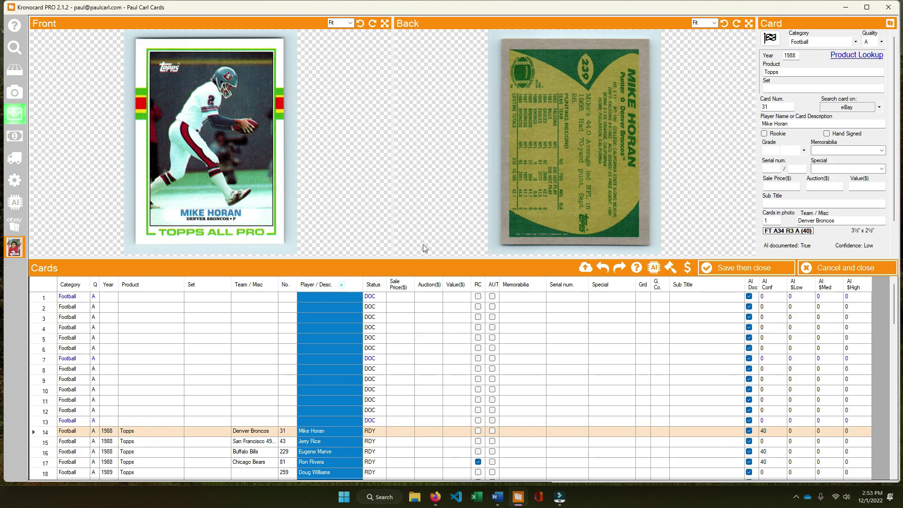
{"action": "left_click", "coordinate": [724, 23]}
{"action": "left_click", "coordinate": [462, 280]}
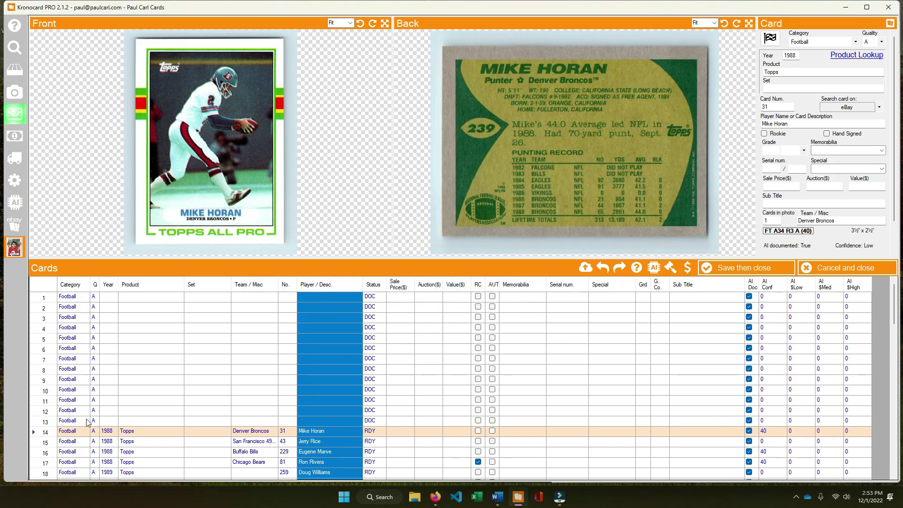
Copy the year and product values 1989 Topps from the 358 Nick Lowery row.
{"action": "left_click", "coordinate": [109, 422]}
{"action": "left_click_drag", "start_coordinate": [109, 431], "coordinate": [152, 423]}
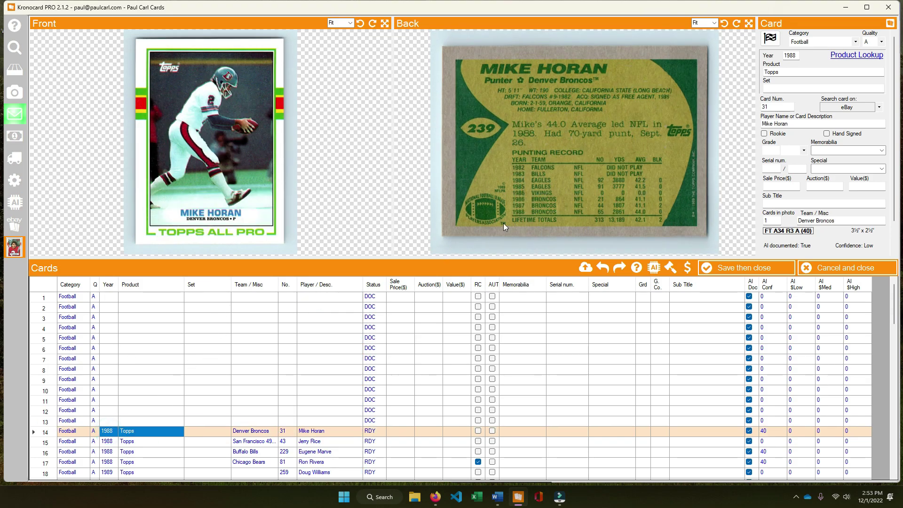
{"action": "scroll", "coordinate": [322, 363], "scroll_direction": "down", "scroll_amount": 4}
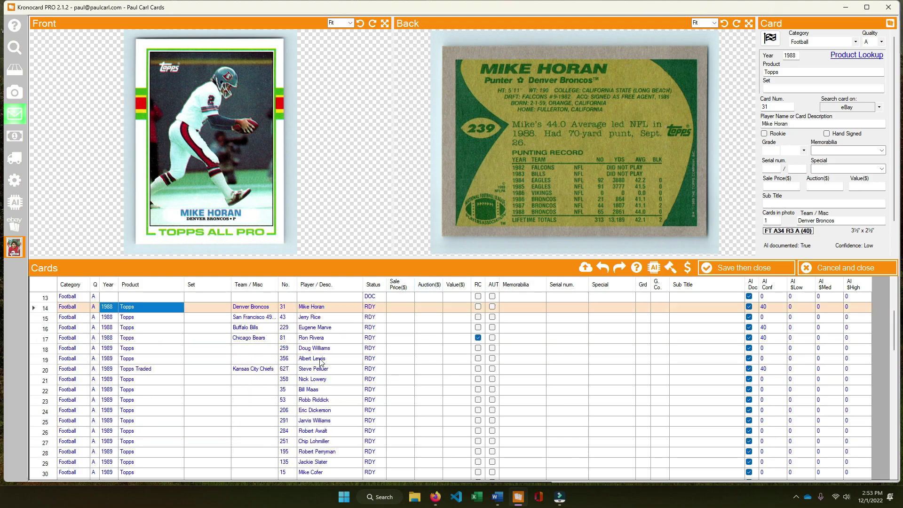
{"action": "left_click_drag", "start_coordinate": [108, 381], "coordinate": [141, 380]}
{"action": "scroll", "coordinate": [155, 361], "scroll_direction": "up", "scroll_amount": 2}
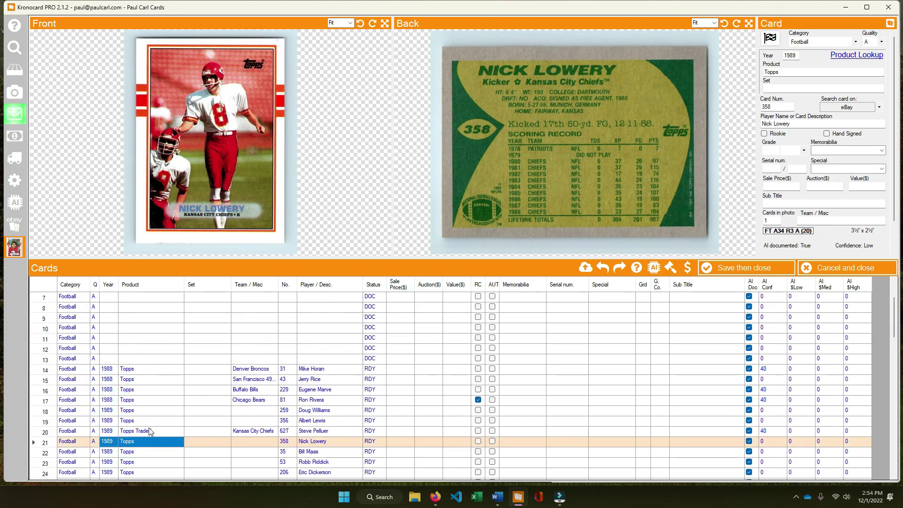
Set the Ron Rivera card's sale price to 1.99 and clear its rookie mark.
{"action": "left_click", "coordinate": [402, 432]}
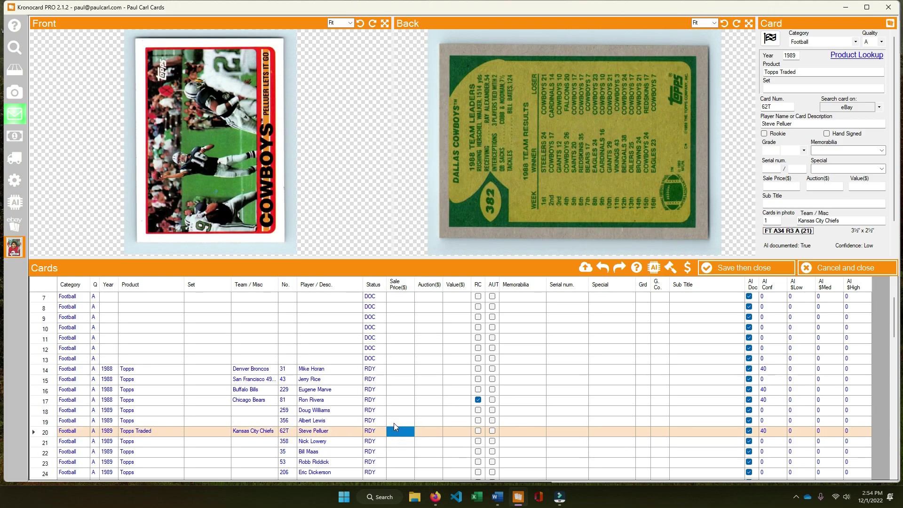
{"action": "left_click", "coordinate": [388, 397]}
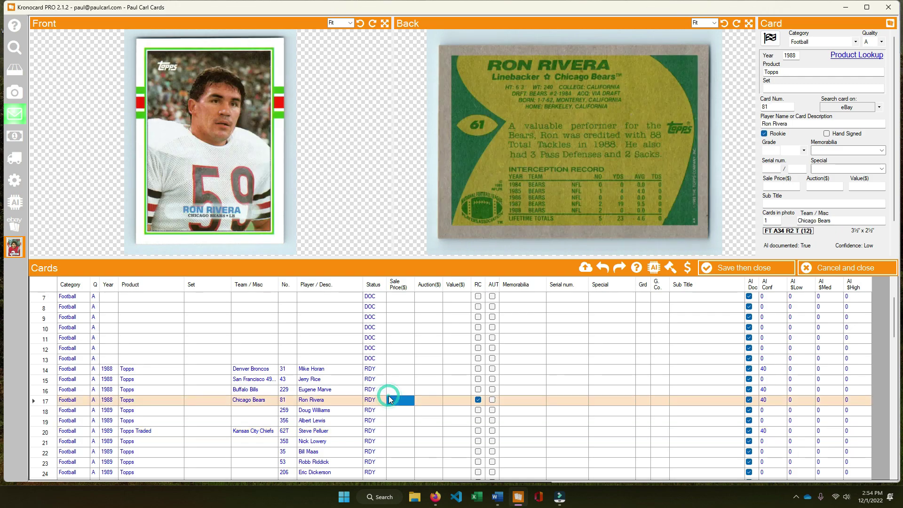
{"action": "left_click", "coordinate": [402, 398]}
{"action": "type", "text": "1.99"}
{"action": "left_click", "coordinate": [478, 400]}
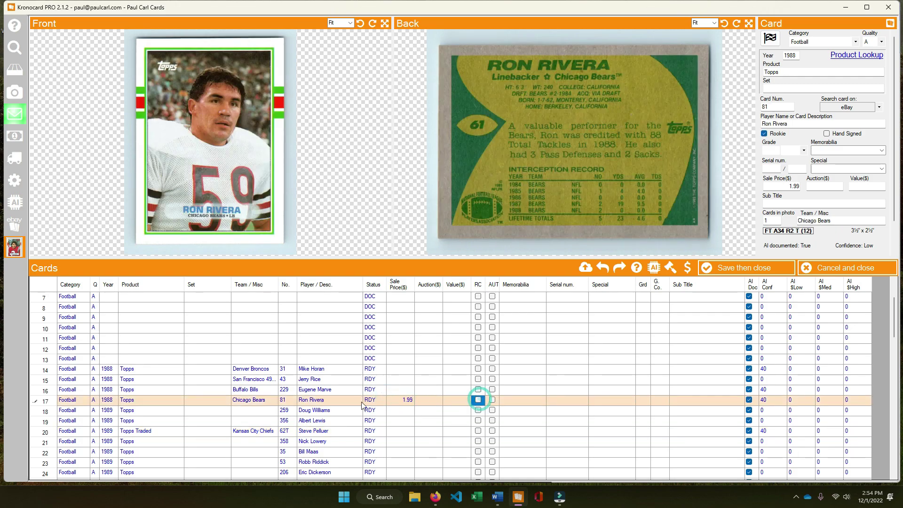
Paste 1989 Topps into the year and product of every row from the Ron Rivera card up to the first row.
{"action": "left_click", "coordinate": [107, 400]}
{"action": "left_click_drag", "start_coordinate": [106, 402], "coordinate": [164, 167]}
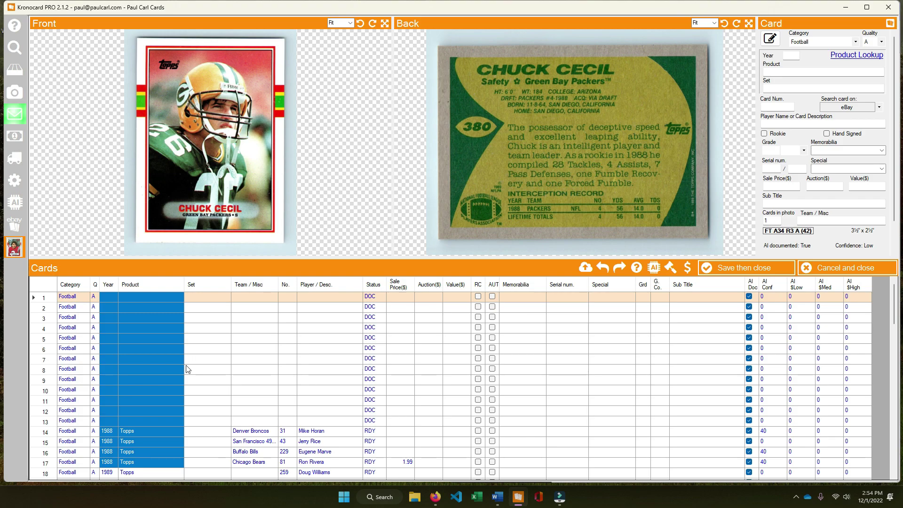
{"action": "key", "text": "ctrl+v"}
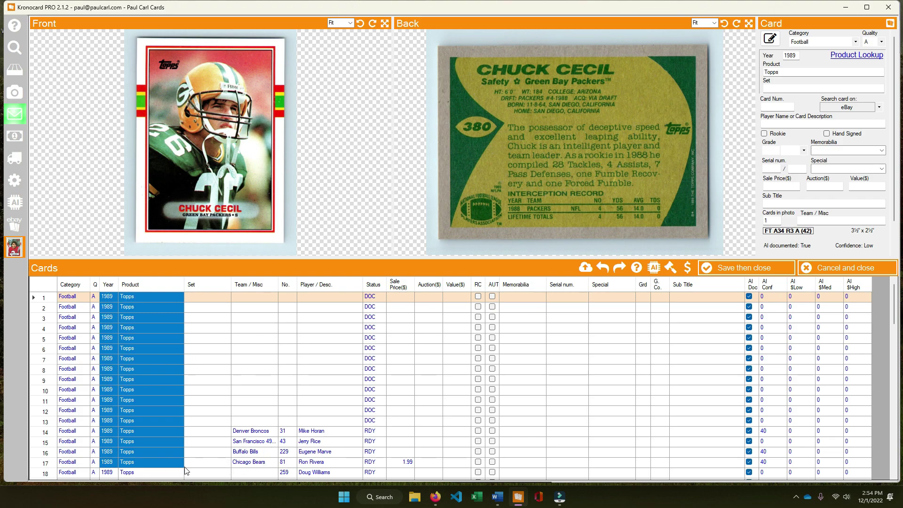
Correct the Ron Rivera card's number to 61.
{"action": "left_click", "coordinate": [262, 463]}
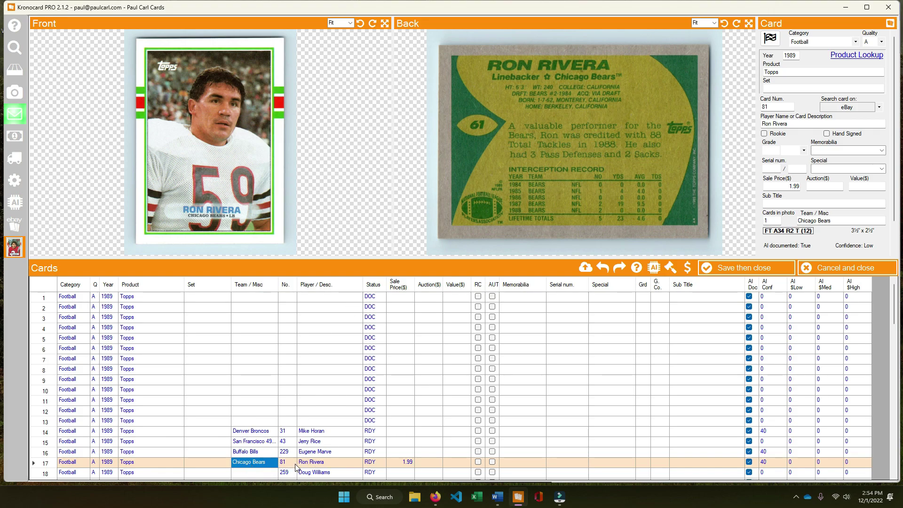
{"action": "key", "text": "Up"}
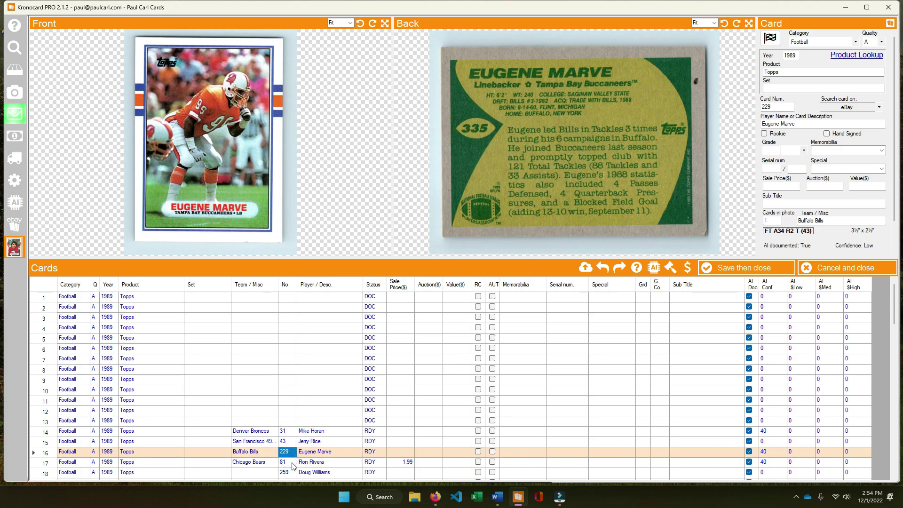
{"action": "left_click", "coordinate": [291, 464]}
{"action": "type", "text": "6"}
{"action": "key", "text": "Tab"}
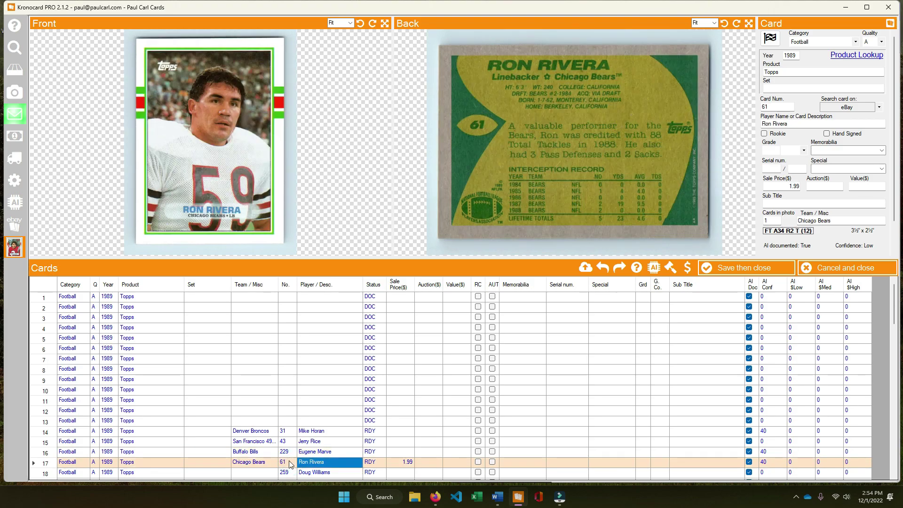
Correct the Eugene Marve card's number to 335 and its team to Tampa Bay Buccaneers.
{"action": "key", "text": "Up"}
{"action": "key", "text": "shift+Tab"}
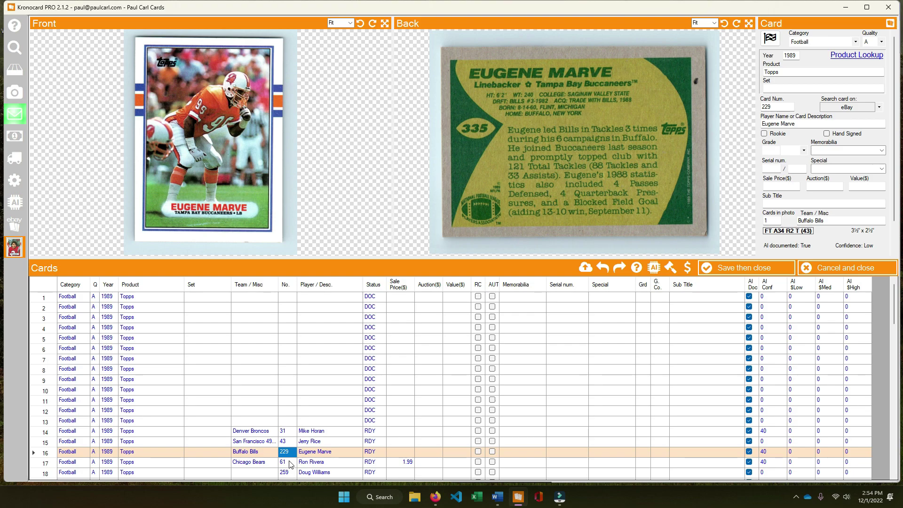
{"action": "type", "text": "335"}
{"action": "key", "text": "shift+Tab"}
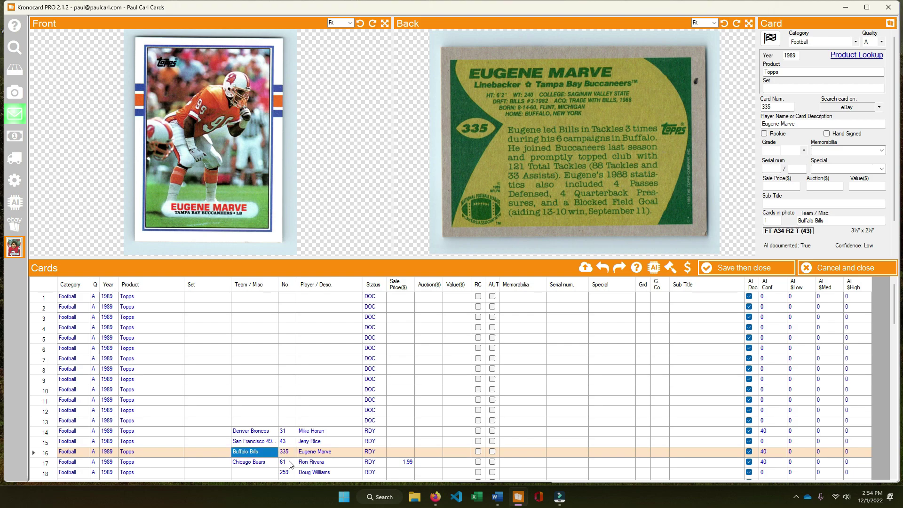
{"action": "type", "text": "Tampa Bay Buccaneers"}
{"action": "key", "text": "Return"}
Correct the Jerry Rice card's number to 7.
{"action": "key", "text": "Up"}
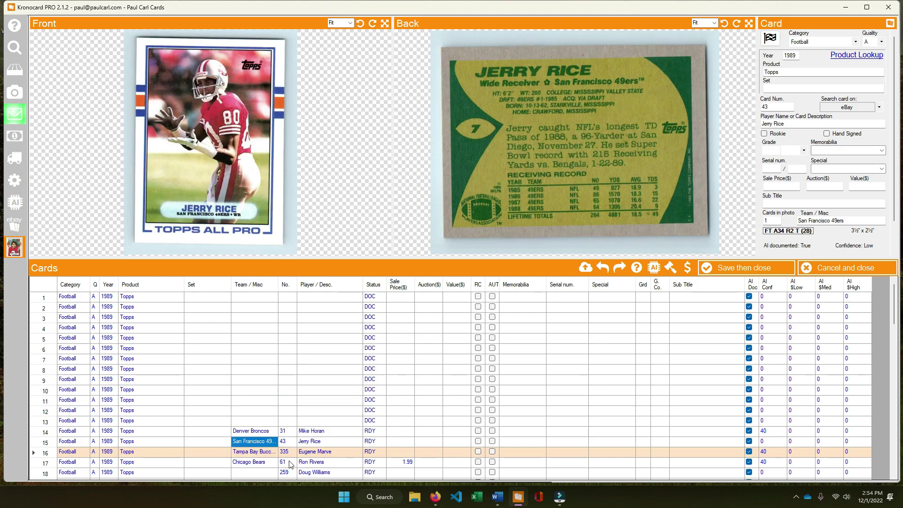
{"action": "key", "text": "Tab"}
{"action": "key", "text": "Tab"}
{"action": "key", "text": "shift+Tab"}
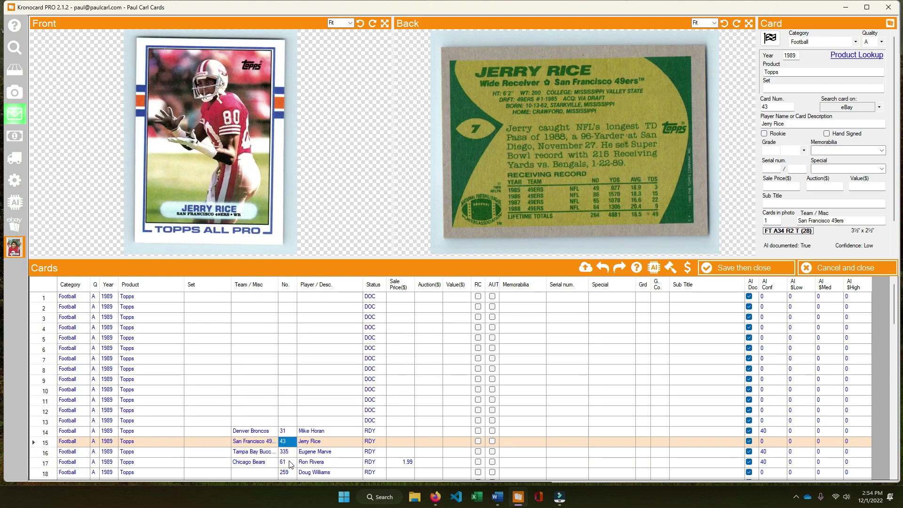
{"action": "type", "text": "7"}
Check the eBay listings for the 1989 Topps 7 Jerry Rice card and set its sale price to 2.99.
{"action": "left_click", "coordinate": [859, 114]}
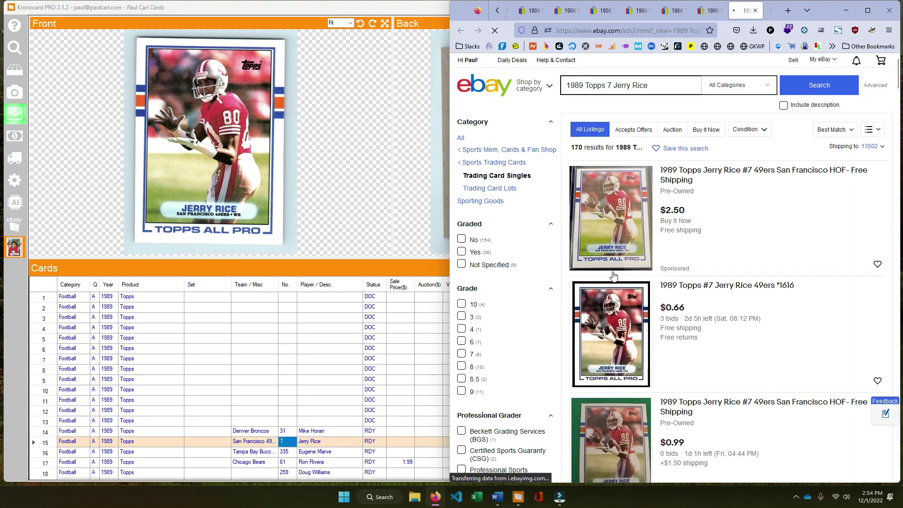
{"action": "scroll", "coordinate": [705, 181], "scroll_direction": "down", "scroll_amount": 8}
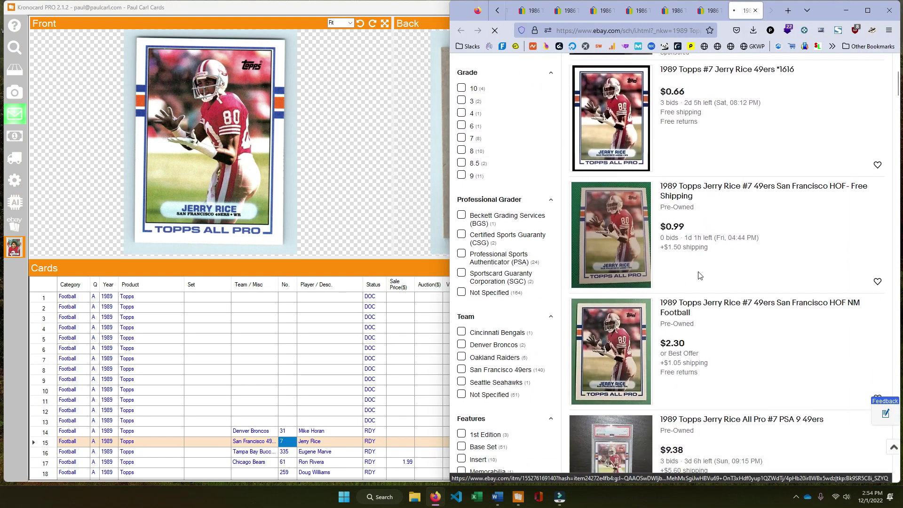
{"action": "scroll", "coordinate": [714, 315], "scroll_direction": "down", "scroll_amount": 7}
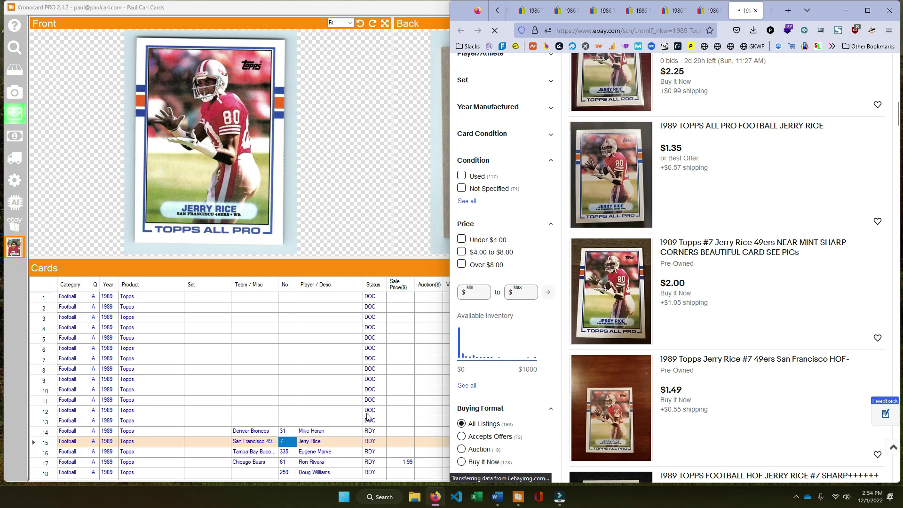
{"action": "left_click", "coordinate": [397, 440]}
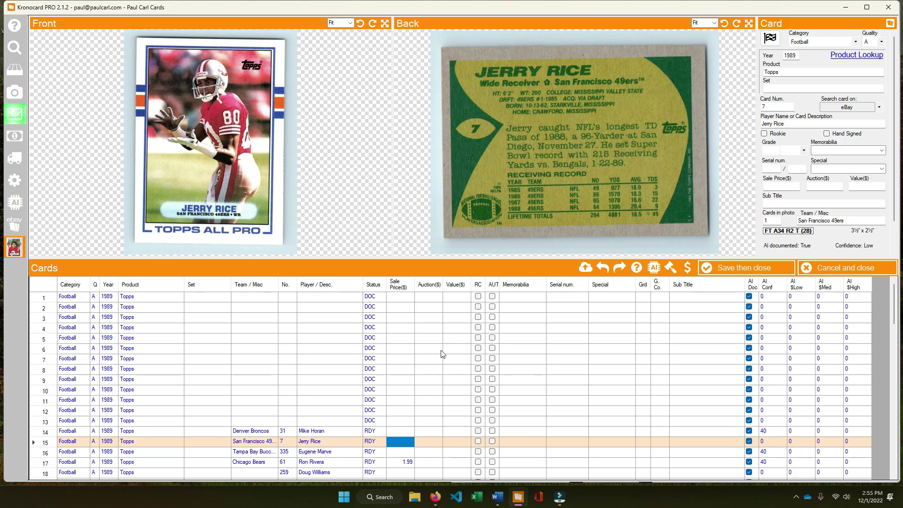
{"action": "type", "text": "2.9"}
{"action": "key", "text": "Up"}
{"action": "key", "text": "Left"}
{"action": "key", "text": "Left"}
{"action": "key", "text": "Left"}
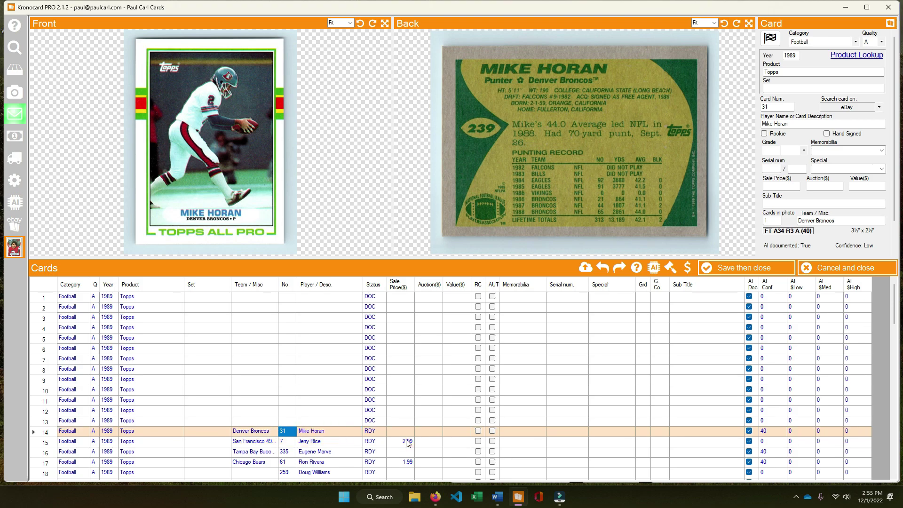
{"action": "type", "text": "239"}
{"action": "key", "text": "shift+Tab"}
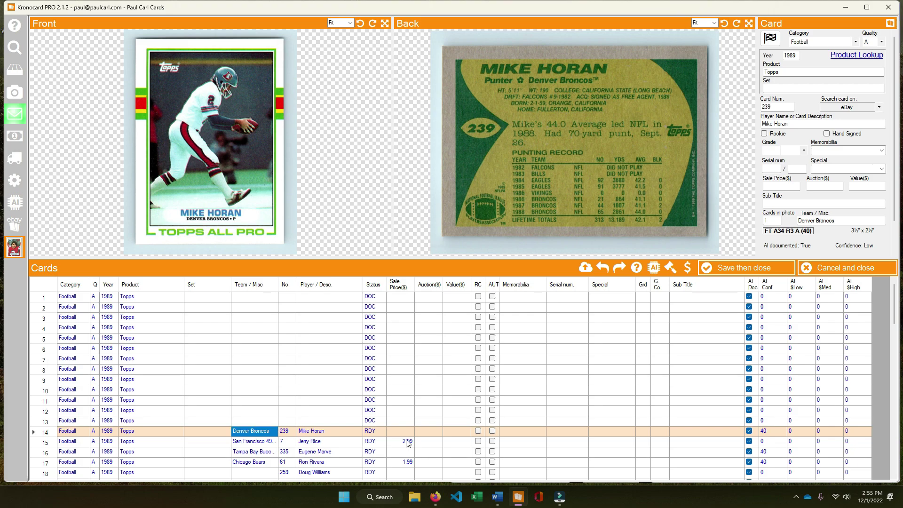
{"action": "key", "text": "Tab"}
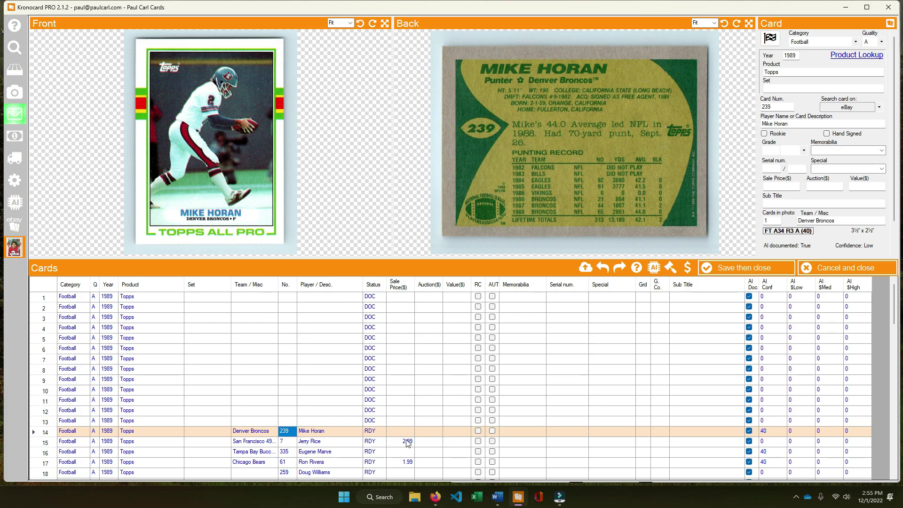
Set the team of the 1989 Topps Chuck Cecil card to Green Bay Packers.
{"action": "key", "text": "Up"}
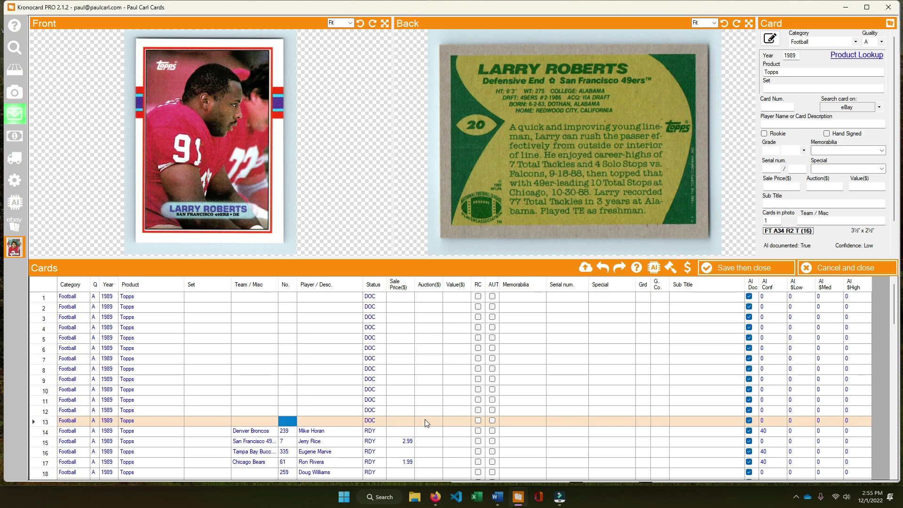
{"action": "left_click", "coordinate": [249, 297]}
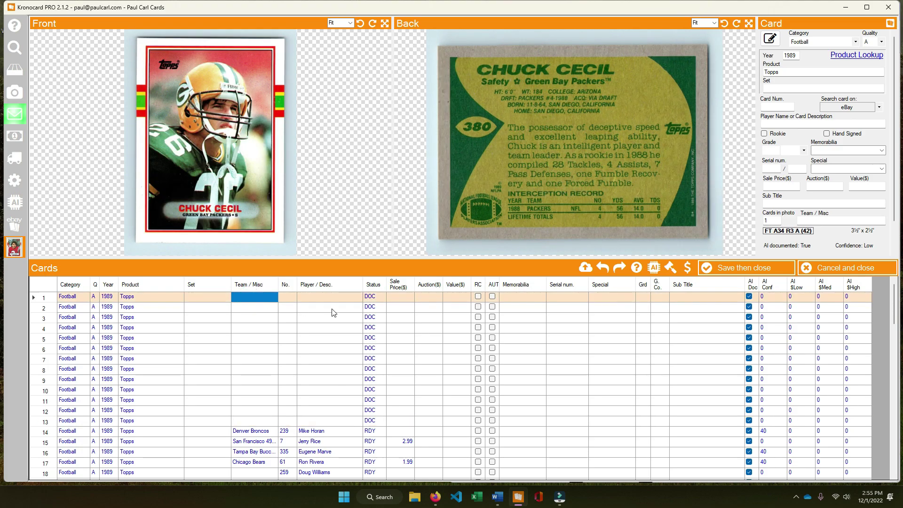
{"action": "type", "text": "green"}
{"action": "left_click", "coordinate": [332, 312]}
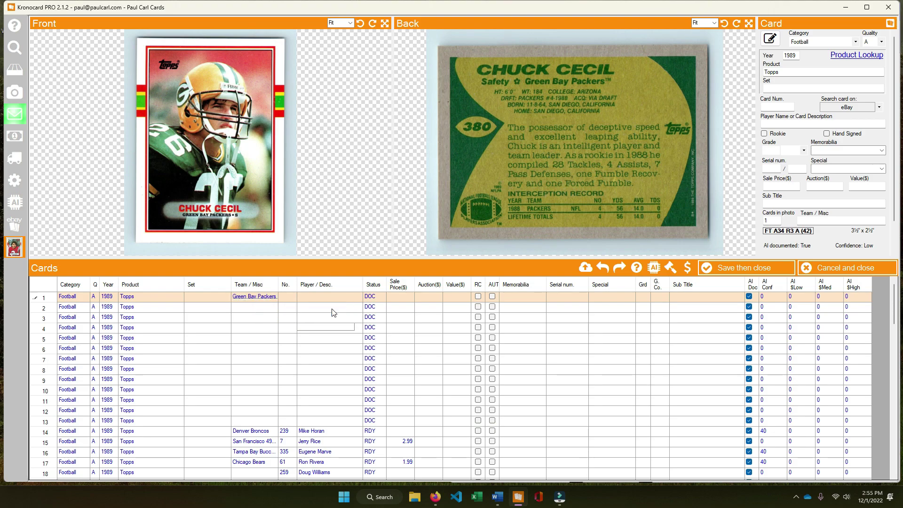
Set the Robert Moore card's team to Atlanta Falcons and the Michael Irvin card's team to Dallas Cowboys.
{"action": "key", "text": "Down"}
{"action": "type", "text": "a"}
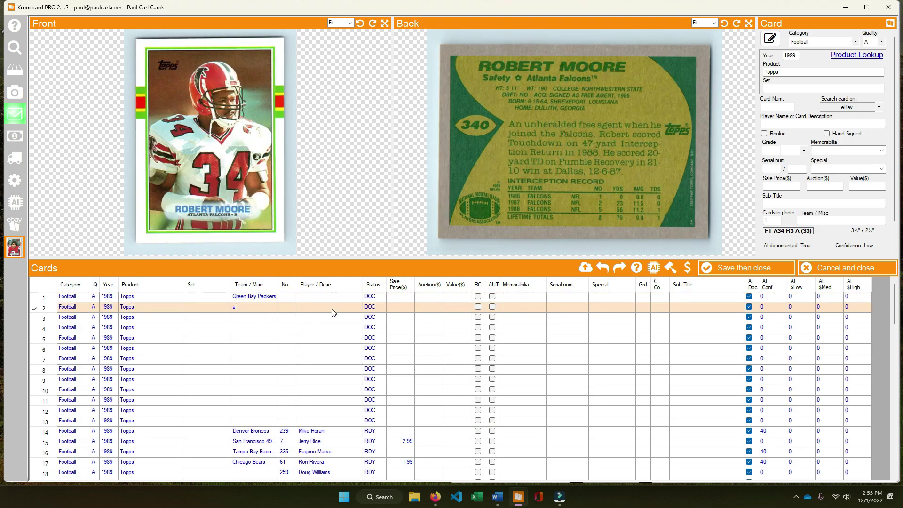
{"action": "type", "text": "tlanta"}
{"action": "key", "text": "Return"}
{"action": "key", "text": "Down"}
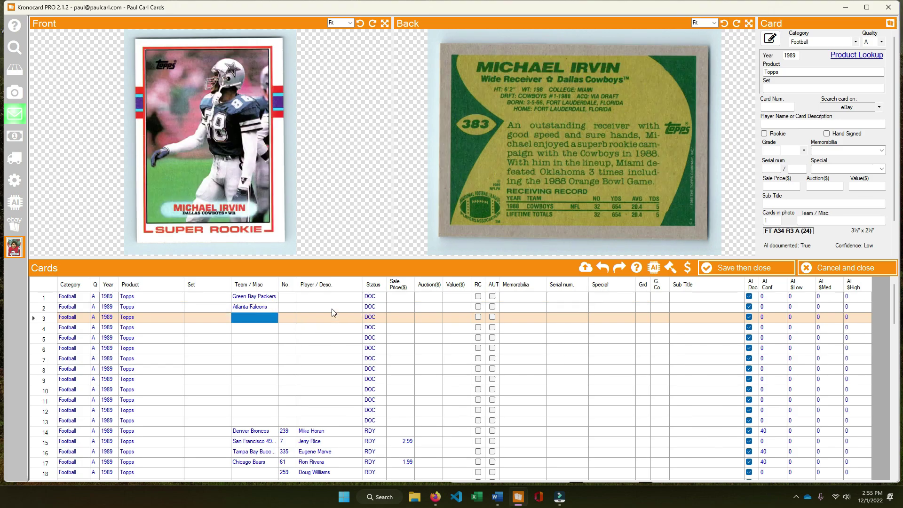
{"action": "type", "text": "dall"}
{"action": "key", "text": "Return"}
{"action": "key", "text": "Down"}
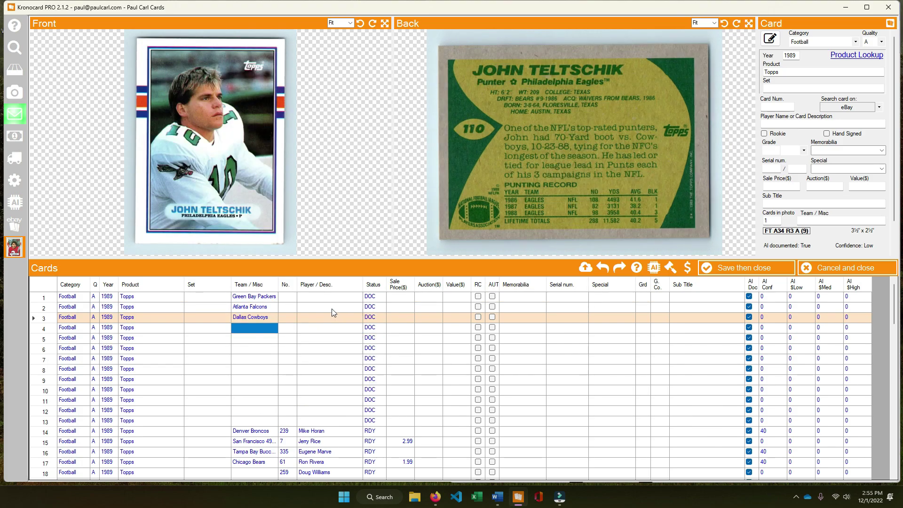
Set the John Teltschik card's team to Philadelphia Eagles from the team suggestions.
{"action": "type", "text": "ewa"}
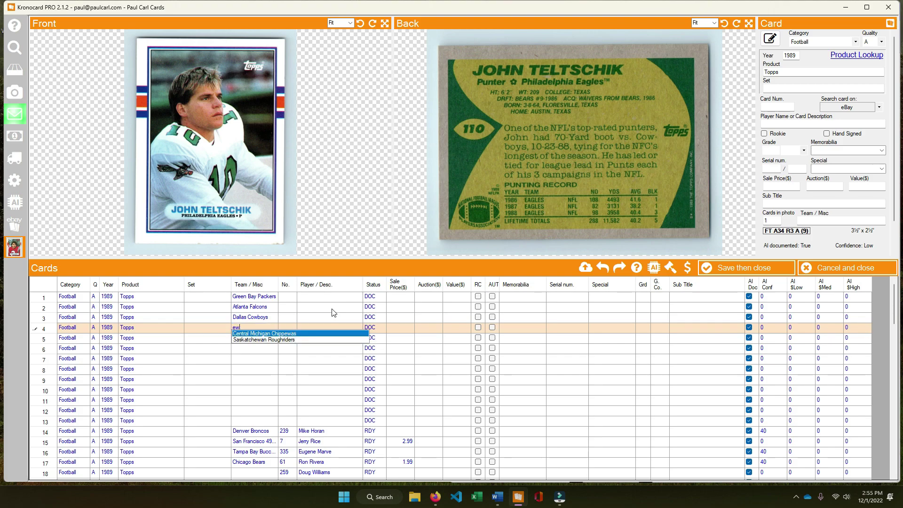
{"action": "key", "text": "BackSpace"}
{"action": "key", "text": "BackSpace"}
{"action": "type", "text": "agle"}
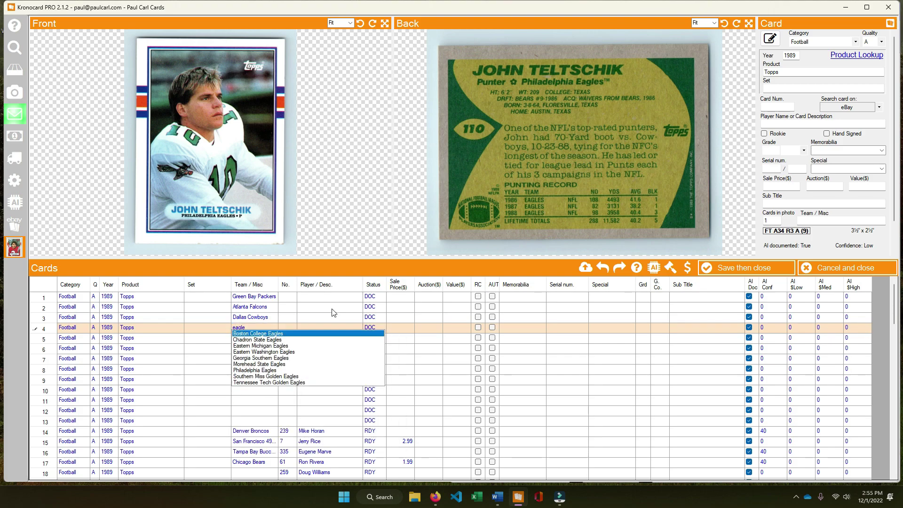
{"action": "key", "text": "Down"}
{"action": "key", "text": "Down"}
{"action": "key", "text": "Down"}
{"action": "key", "text": "Down"}
{"action": "key", "text": "Down"}
{"action": "key", "text": "Down"}
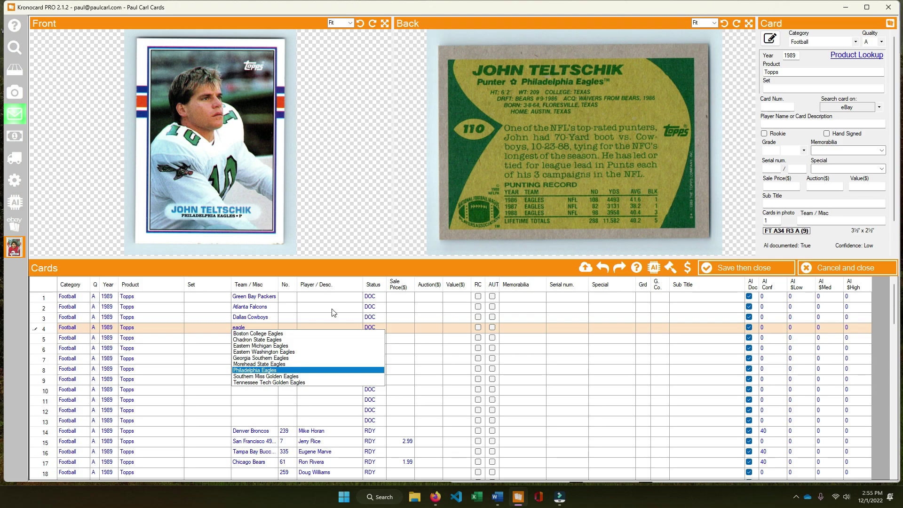
{"action": "key", "text": "Return"}
{"action": "key", "text": "Return"}
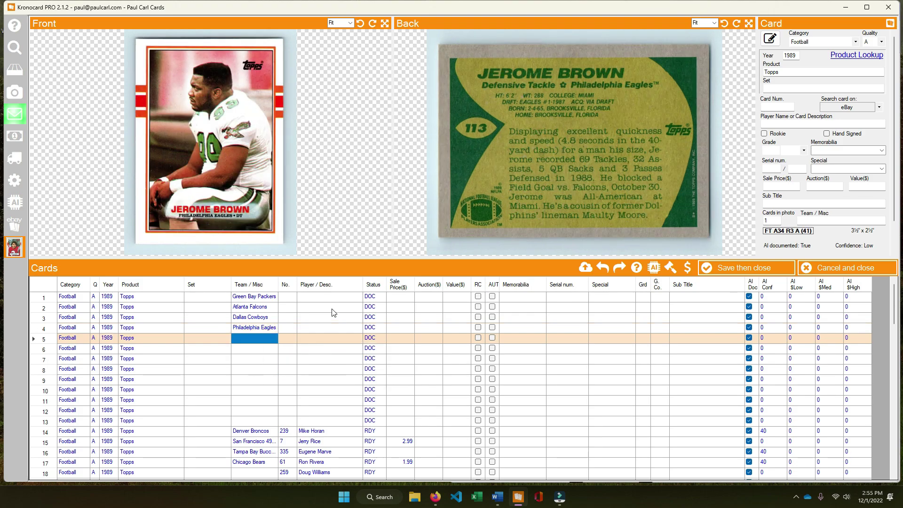
Copy the Philadelphia Eagles team from the John Teltschik card to the Jerome Brown card.
{"action": "key", "text": "Up"}
{"action": "key", "text": "ctrl+c"}
{"action": "key", "text": "Down"}
{"action": "key", "text": "ctrl+v"}
{"action": "key", "text": "Down"}
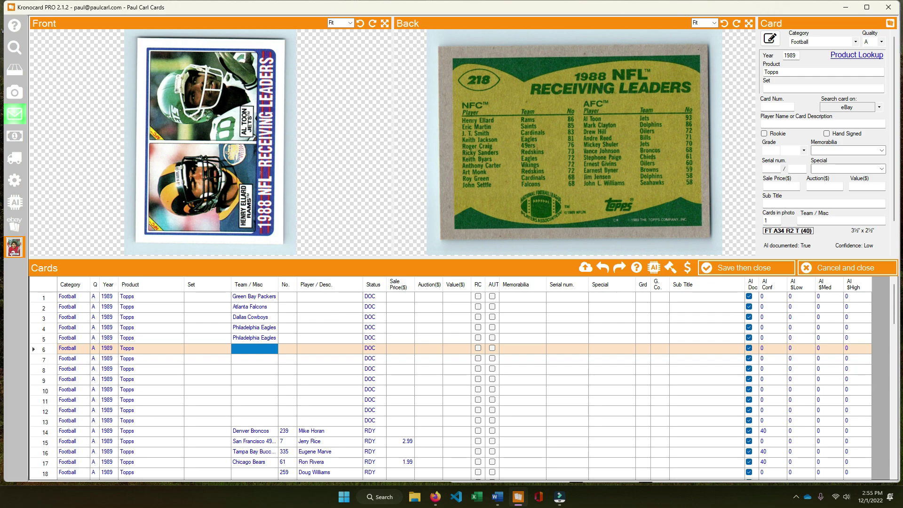
Rotate the front image of the 1988 NFL Receiving Leaders card upright and enter Jets Rams as its team.
{"action": "left_click", "coordinate": [373, 23]}
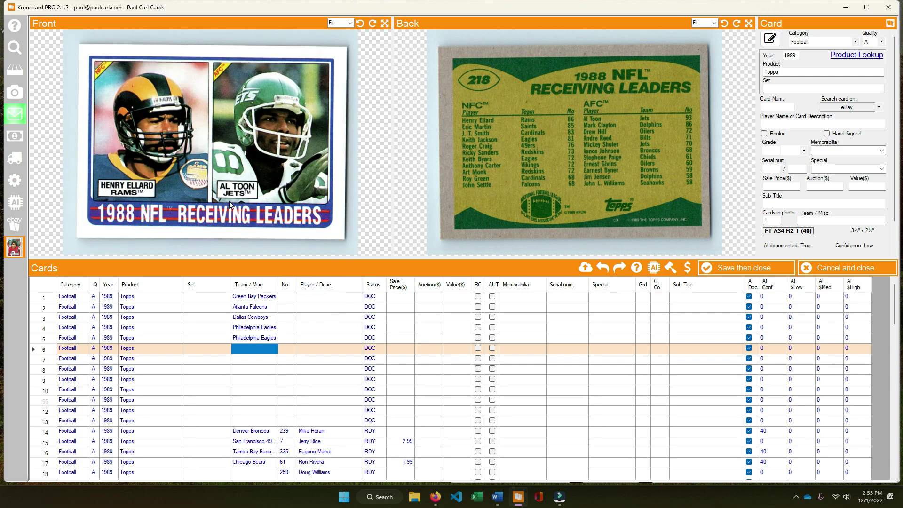
{"action": "type", "text": "Jet"}
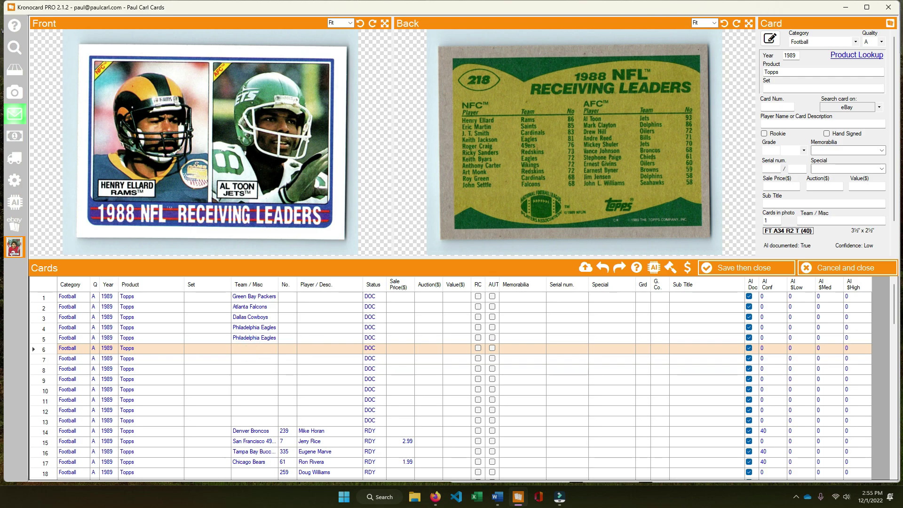
{"action": "type", "text": "s Rams"}
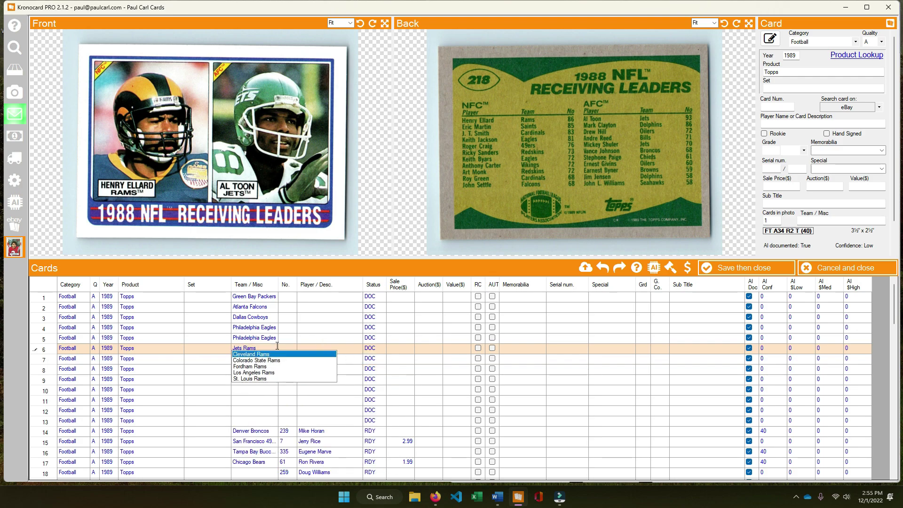
{"action": "key", "text": "Tab"}
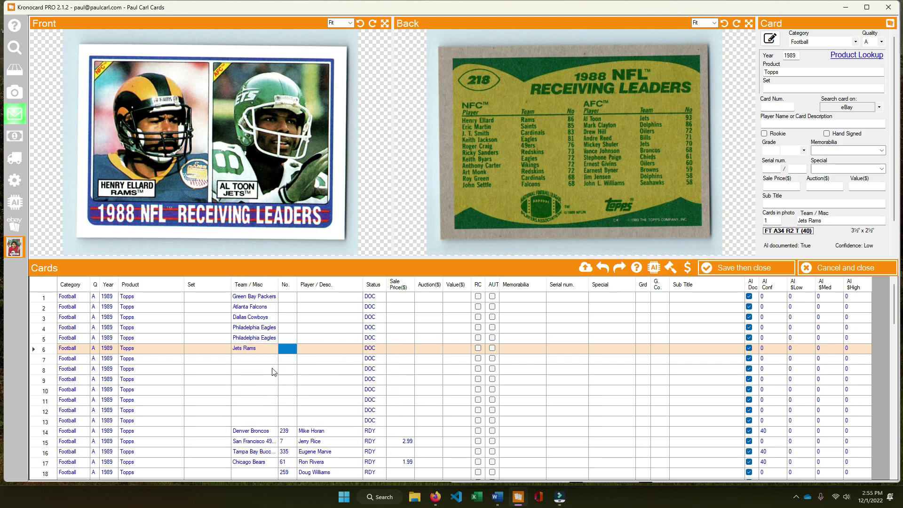
Set the Steve Largent Record Breaker card's team to Seattle Seahawks.
{"action": "left_click", "coordinate": [253, 358]}
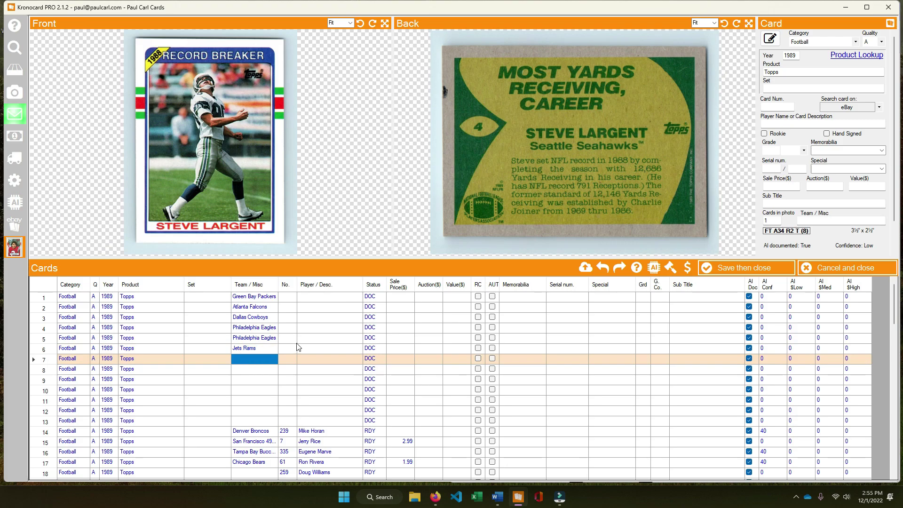
{"action": "type", "text": "sa"}
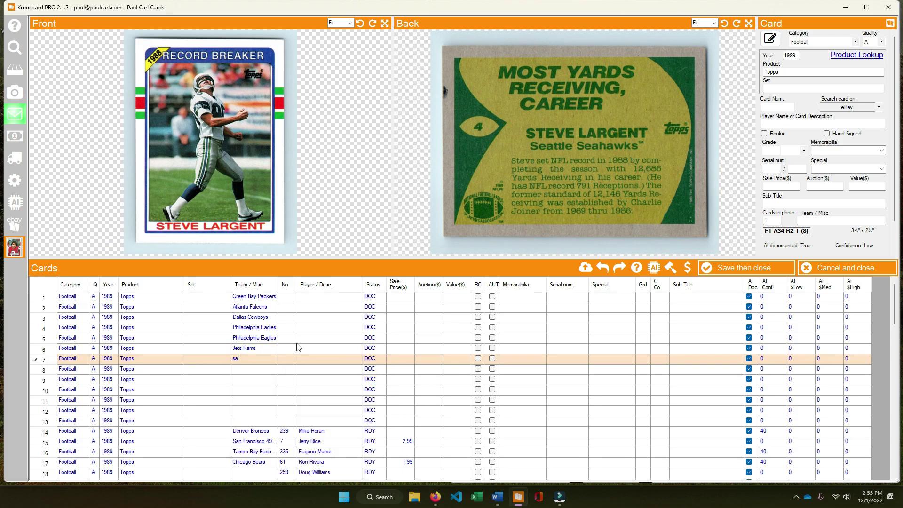
{"action": "type", "text": "eeat"}
{"action": "key", "text": "Return"}
Change the 1988 NFL Receiving Leaders card's team to New York Jets.
{"action": "key", "text": "Up"}
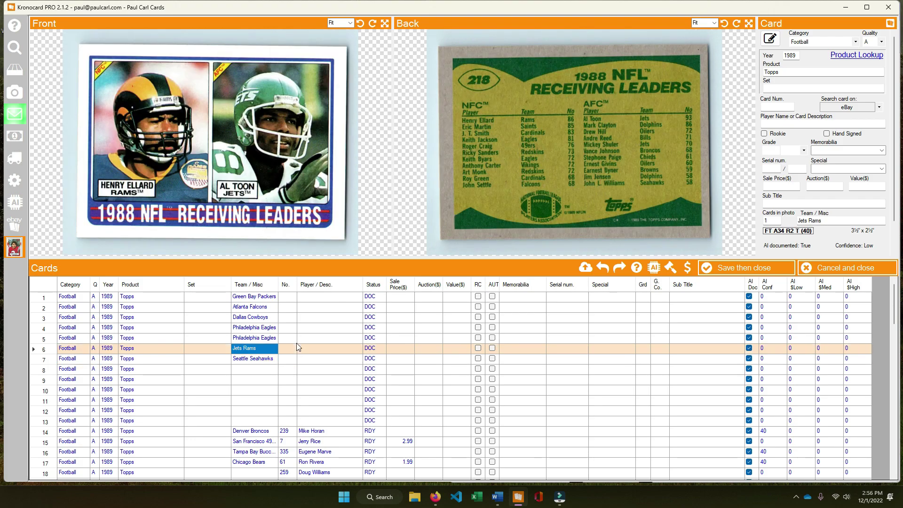
{"action": "type", "text": "new"}
{"action": "key", "text": "Return"}
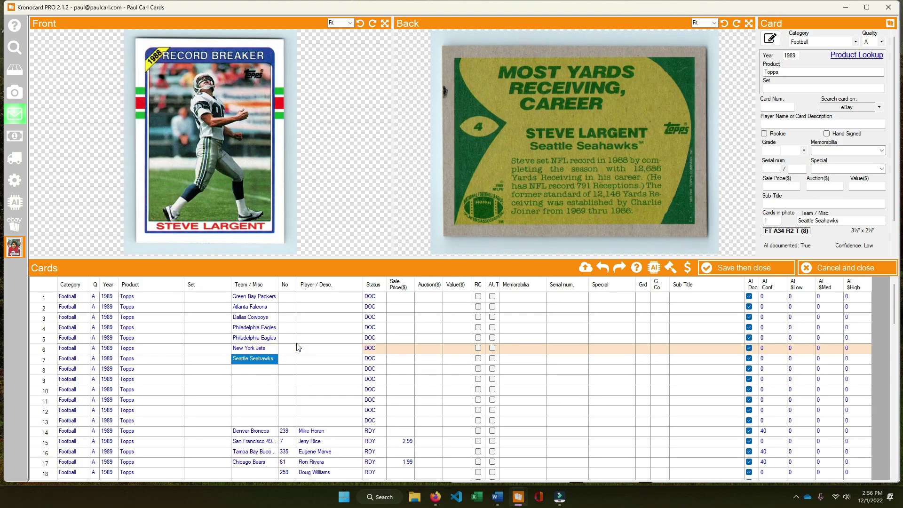
Set the Gene Lang card's team to Atlanta Falcons.
{"action": "key", "text": "Down"}
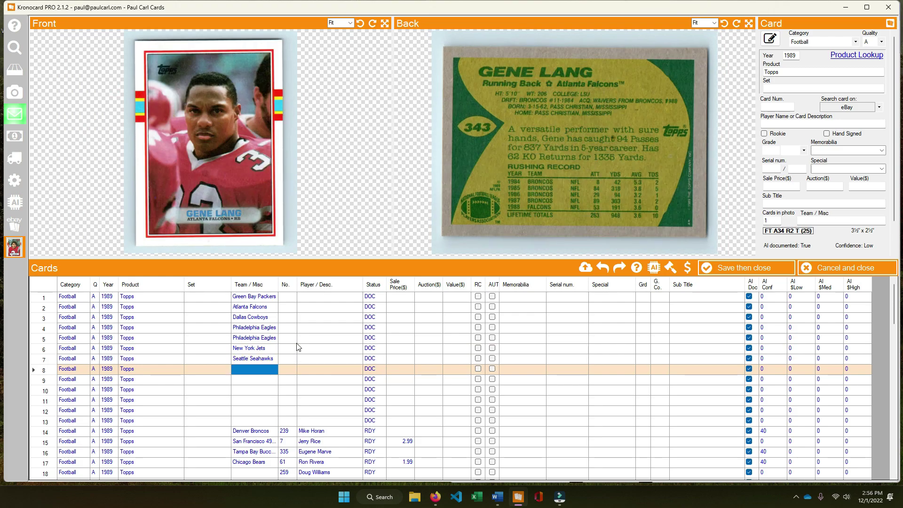
{"action": "type", "text": "falcol"}
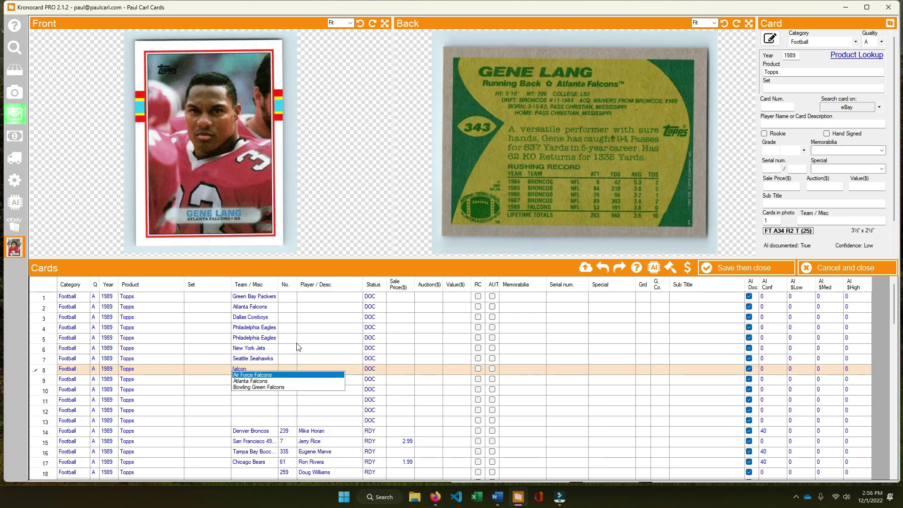
{"action": "key", "text": "Down"}
{"action": "key", "text": "Return"}
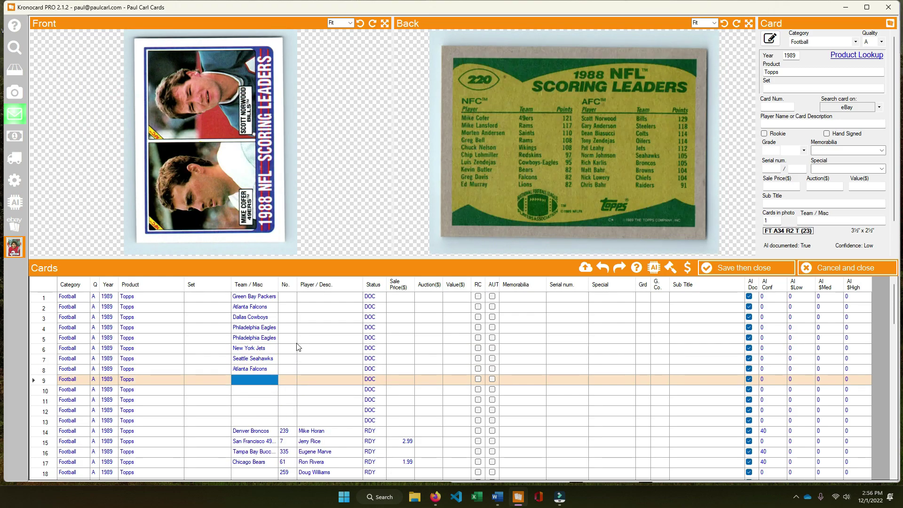
Rotate the front image of the 1988 NFL Scoring Leaders card upright and set its team to Buffalo Bills.
{"action": "left_click", "coordinate": [373, 24]}
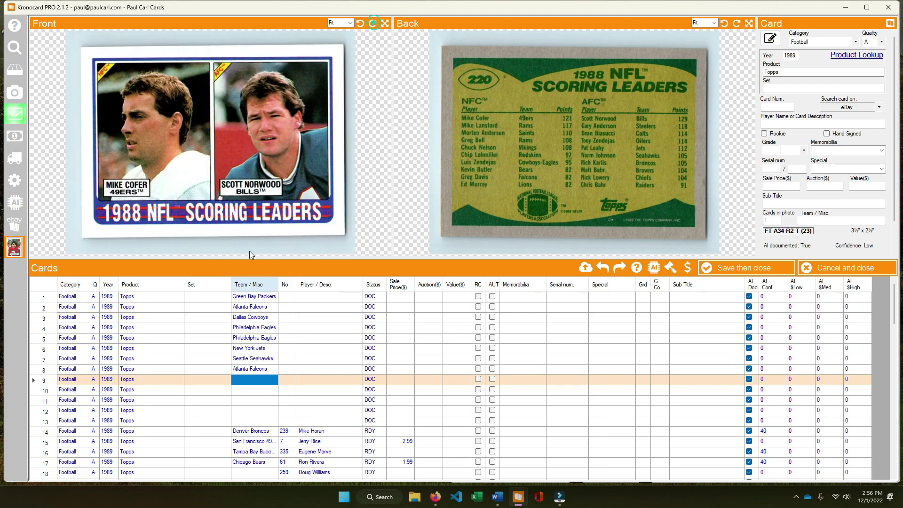
{"action": "type", "text": "bill"}
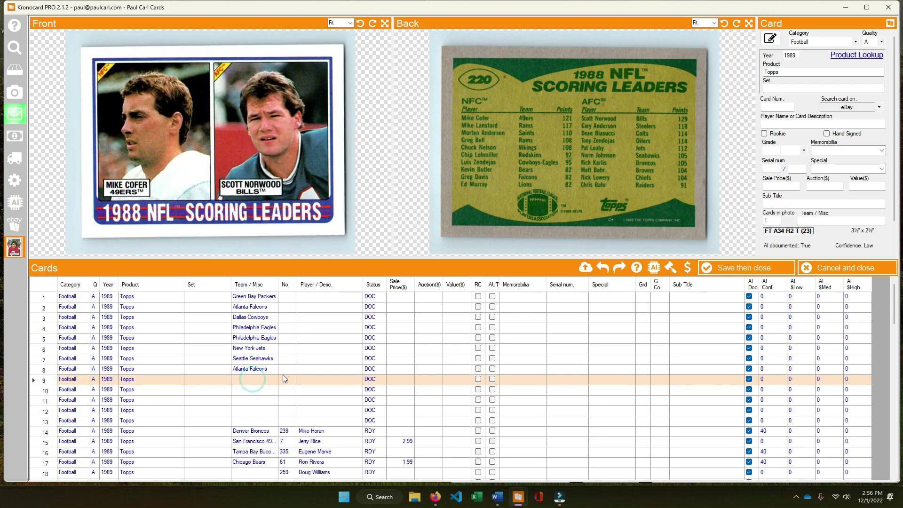
{"action": "key", "text": "Return"}
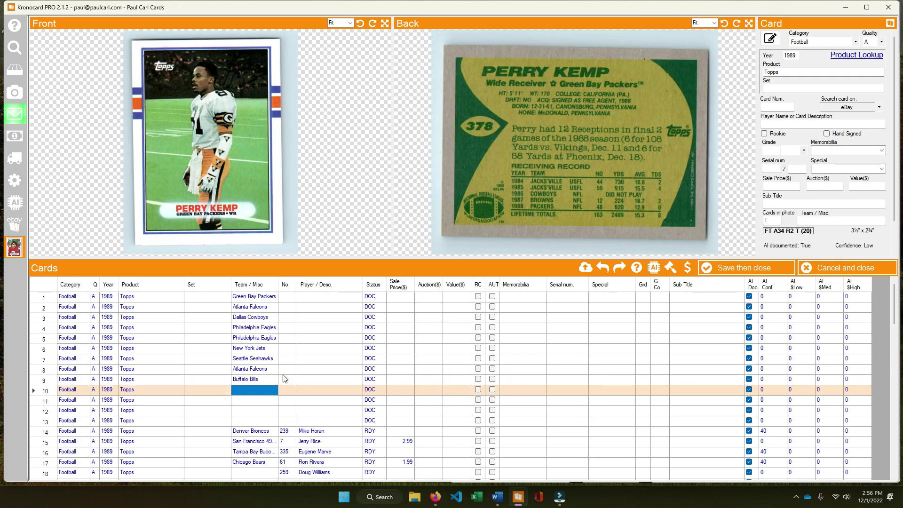
Set the Perry Kemp card's team to Green Bay Packers and the Marty Lyons card's team to New York Jets.
{"action": "type", "text": "pacjke"}
{"action": "key", "text": "Return"}
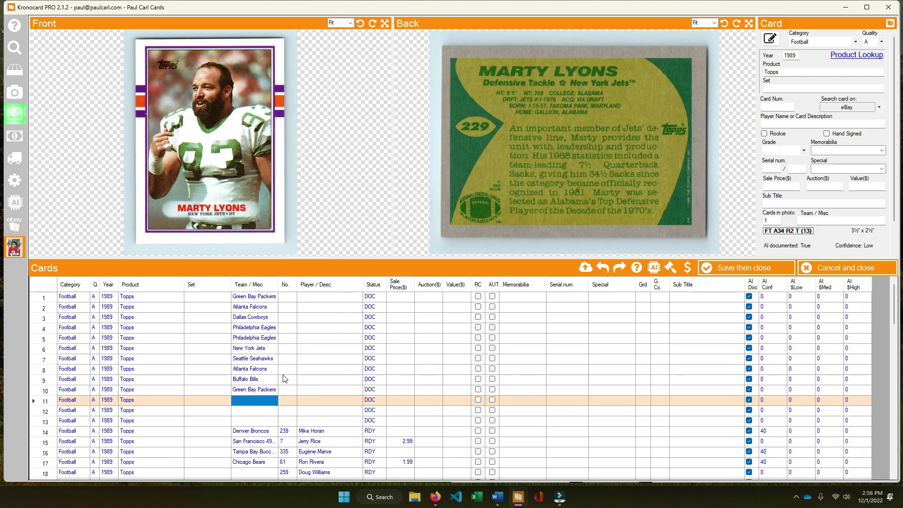
{"action": "type", "text": "jet"}
{"action": "key", "text": "Return"}
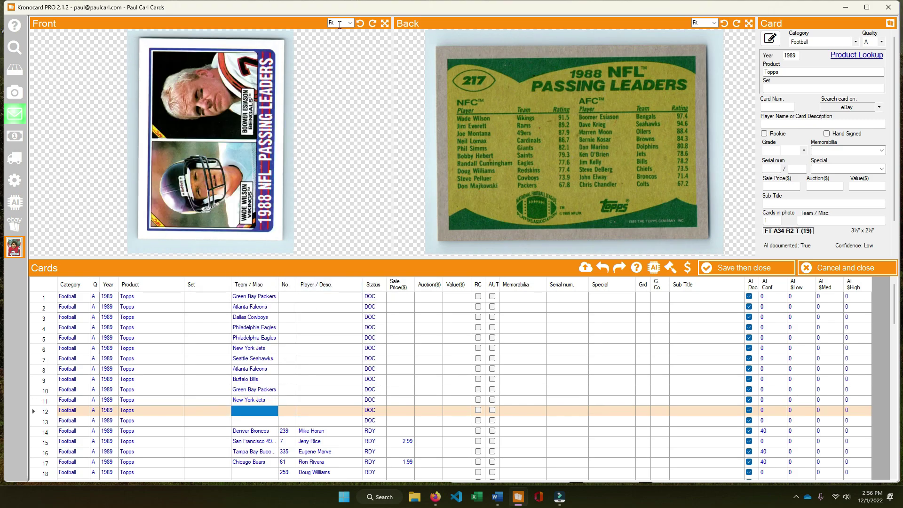
Rotate the front image of the 1988 NFL Passing Leaders card upright and set its team to Cincinnati Bengals.
{"action": "left_click", "coordinate": [379, 28]}
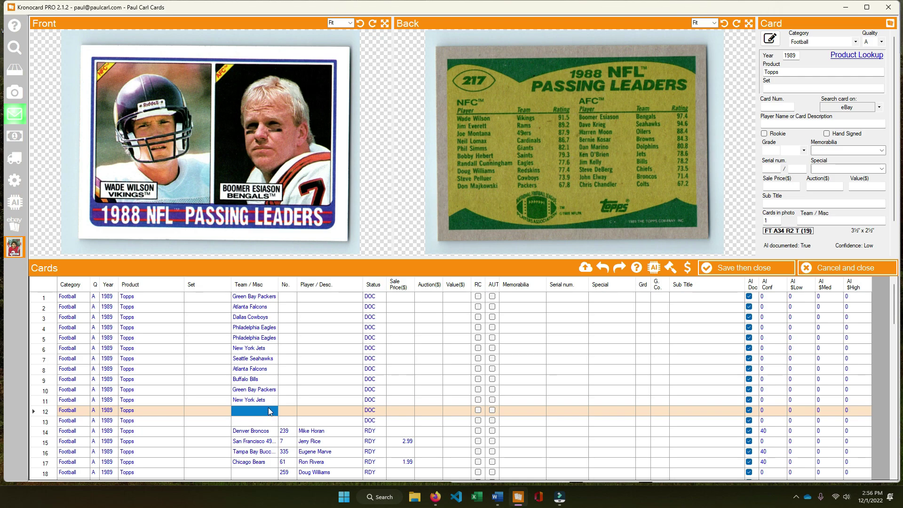
{"action": "left_click", "coordinate": [254, 412]}
{"action": "type", "text": "ben"}
{"action": "key", "text": "Down"}
{"action": "key", "text": "Return"}
{"action": "key", "text": "Return"}
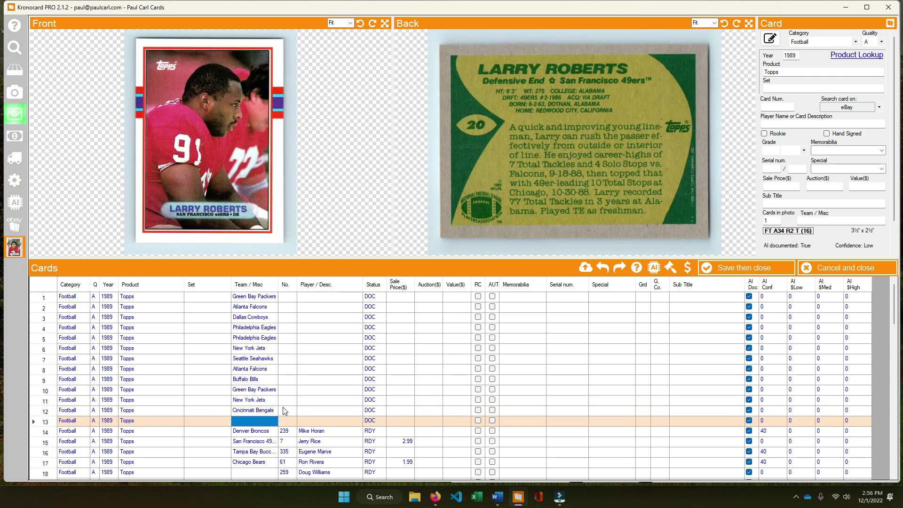
Set the Larry Roberts card's team to San Francisco 49ers and its card number to 20.
{"action": "type", "text": "49"}
{"action": "key", "text": "Down"}
{"action": "key", "text": "Return"}
{"action": "key", "text": "Tab"}
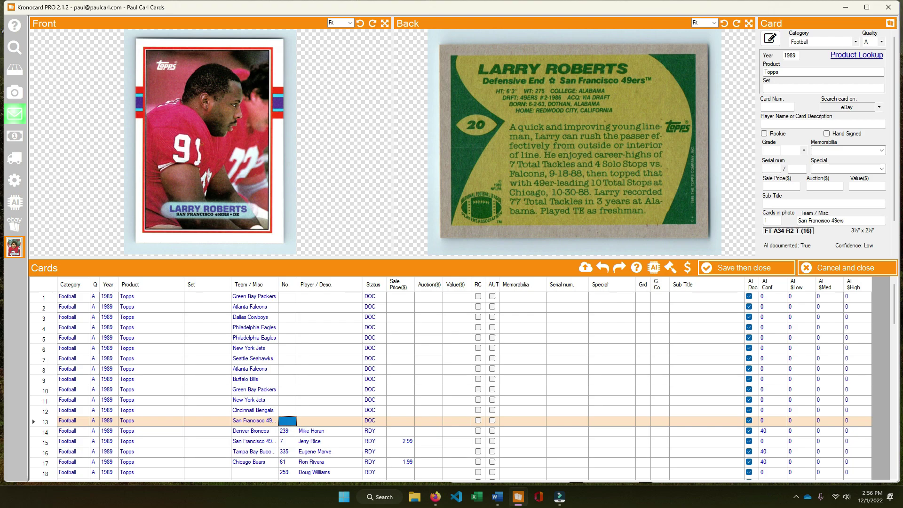
{"action": "type", "text": "2"}
Enter card numbers 380 for Chuck Cecil, 340 for Robert Moore and 383 for Michael Irvin.
{"action": "left_click", "coordinate": [287, 297]}
{"action": "type", "text": "380"}
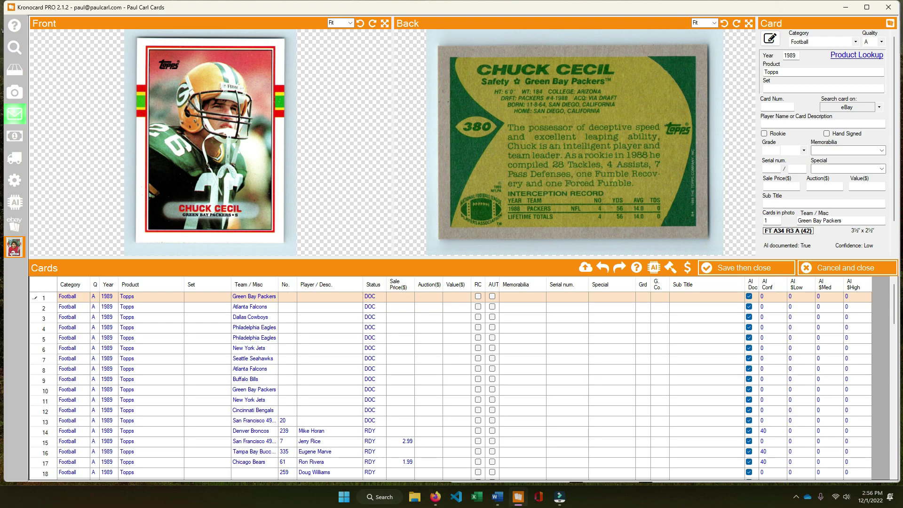
{"action": "key", "text": "Return"}
{"action": "type", "text": "340"}
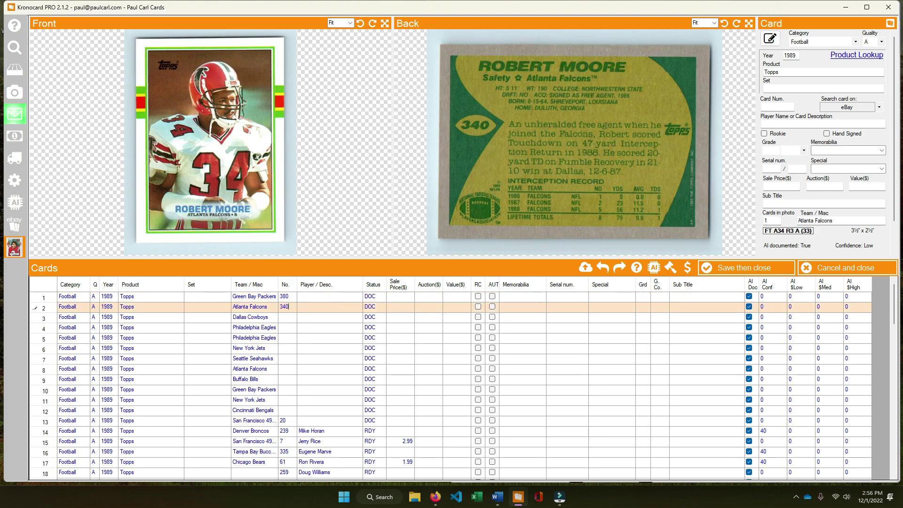
{"action": "key", "text": "Return"}
{"action": "type", "text": "383"}
{"action": "key", "text": "Return"}
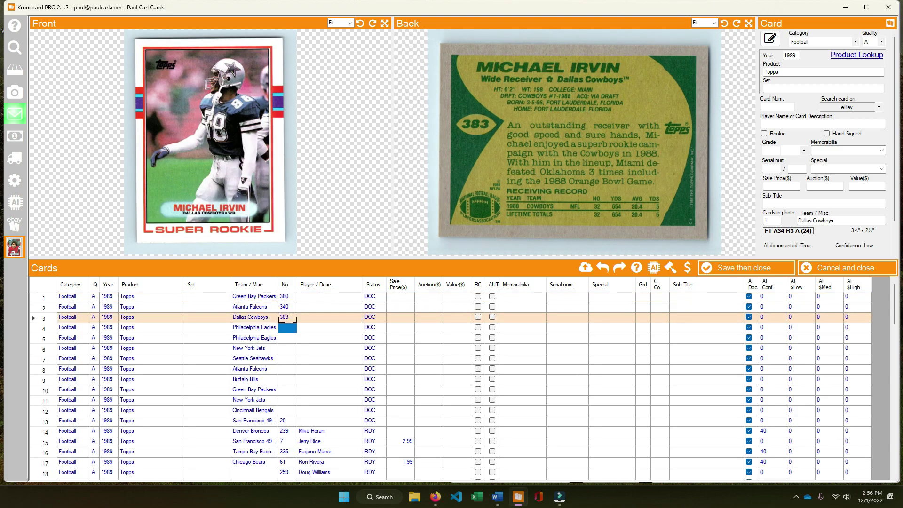
{"action": "type", "text": "110"}
{"action": "key", "text": "Return"}
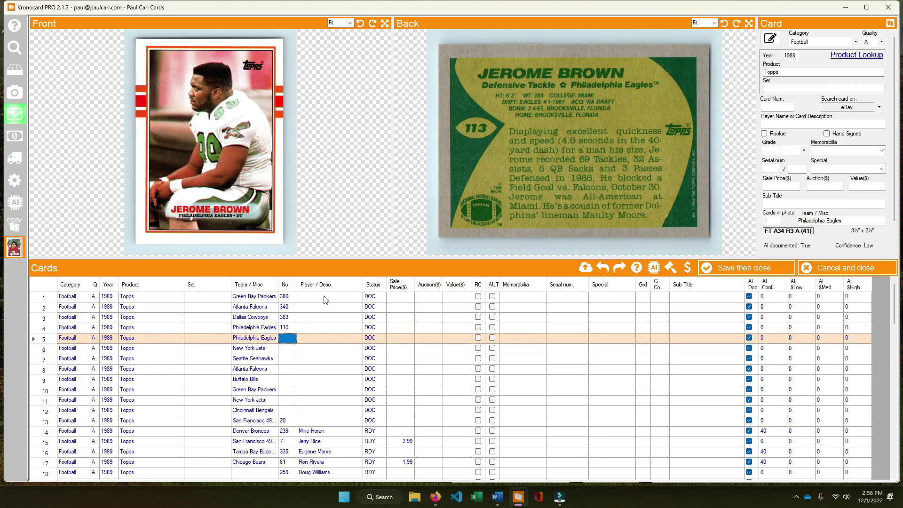
{"action": "type", "text": "113"}
{"action": "key", "text": "Return"}
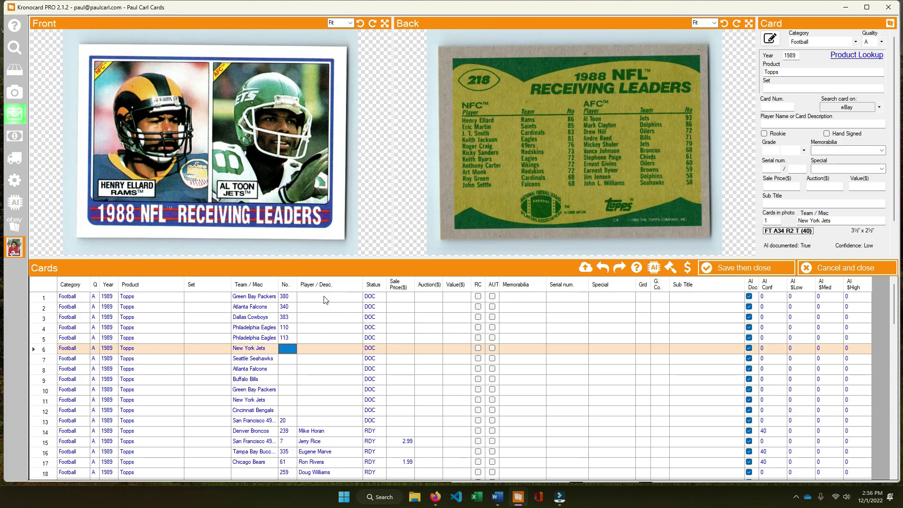
Enter card numbers 218 for the 1988 NFL Receiving Leaders card and 4 for Steve Largent, and set Largent's quality to C.
{"action": "type", "text": "218"}
{"action": "key", "text": "Return"}
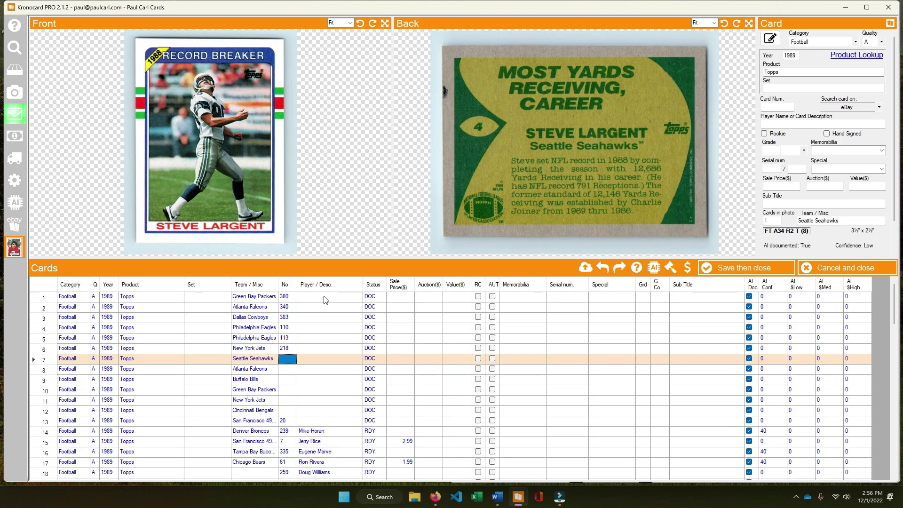
{"action": "type", "text": "4"}
{"action": "double_click", "coordinate": [94, 358]}
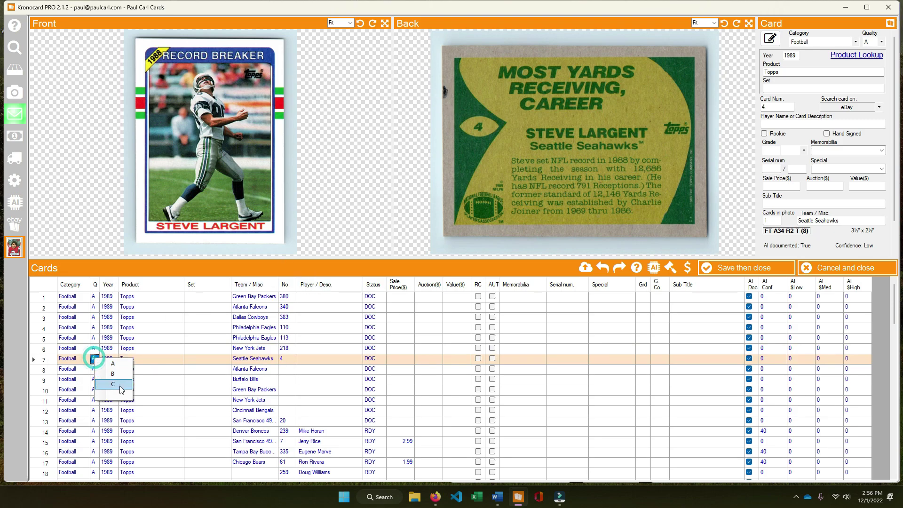
{"action": "left_click", "coordinate": [118, 382]}
Enter card numbers 343 for Gene Lang and 220 for the 1988 NFL Scoring Leaders card.
{"action": "left_click", "coordinate": [279, 369]}
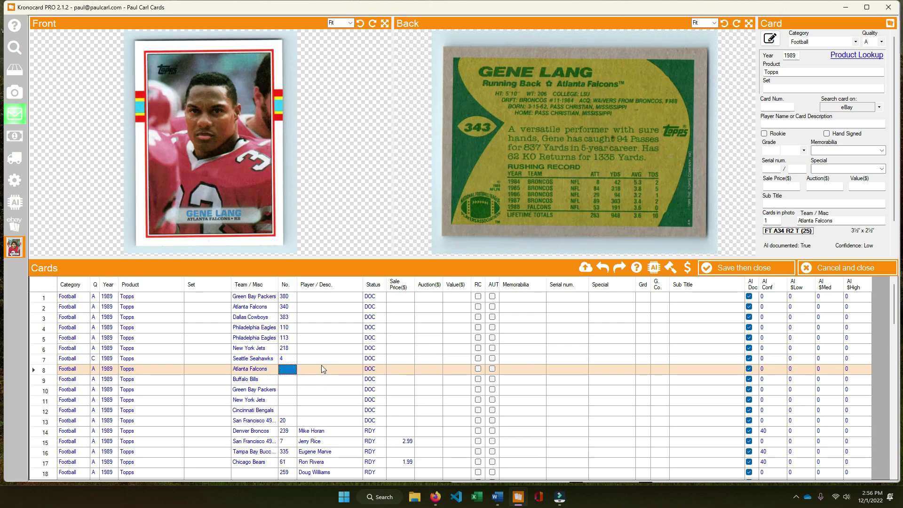
{"action": "type", "text": "343"}
{"action": "key", "text": "Return"}
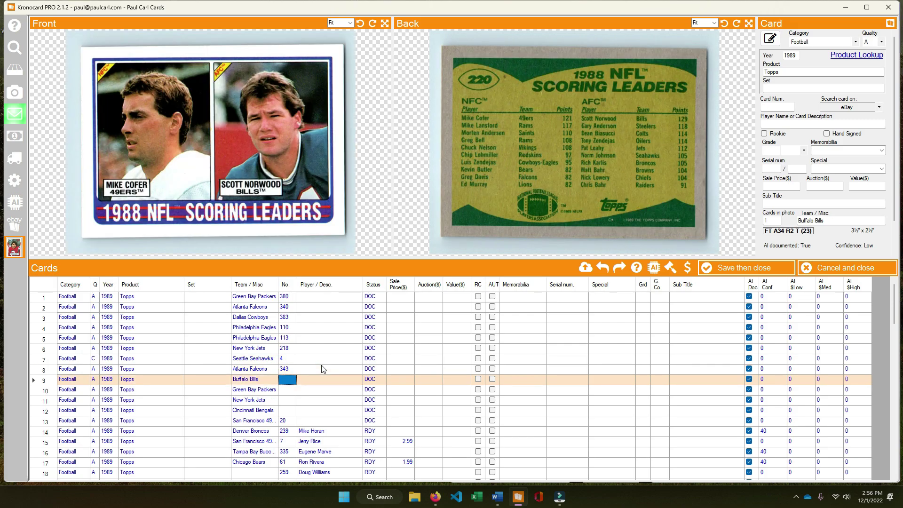
{"action": "type", "text": "220"}
{"action": "key", "text": "Return"}
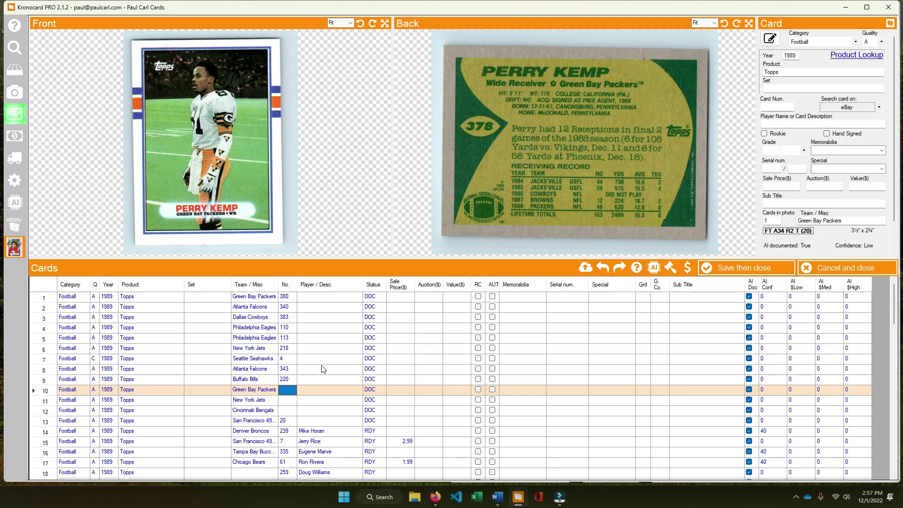
Enter card numbers 378 for Perry Kemp, 229 for Marty Lyons and 217 for the 1988 NFL Passing Leaders card.
{"action": "type", "text": "378"}
{"action": "key", "text": "Return"}
{"action": "type", "text": "2"}
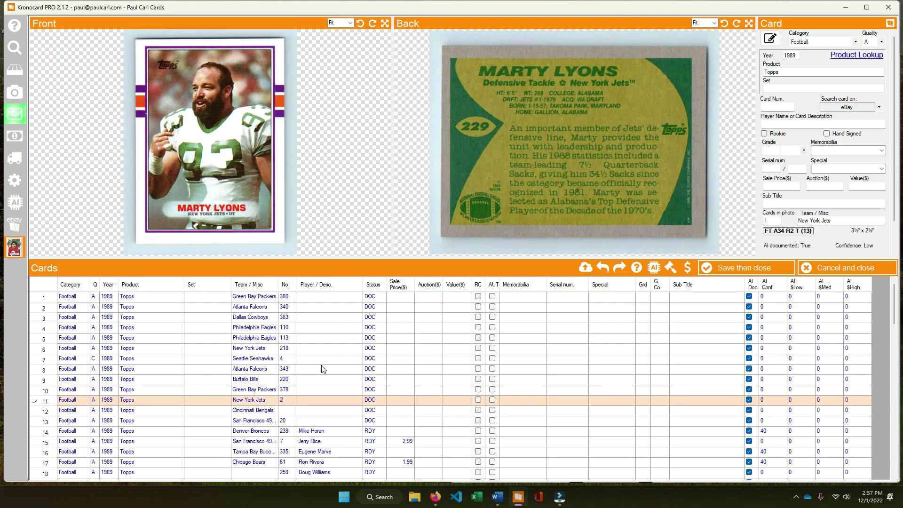
{"action": "type", "text": "29"}
{"action": "key", "text": "Return"}
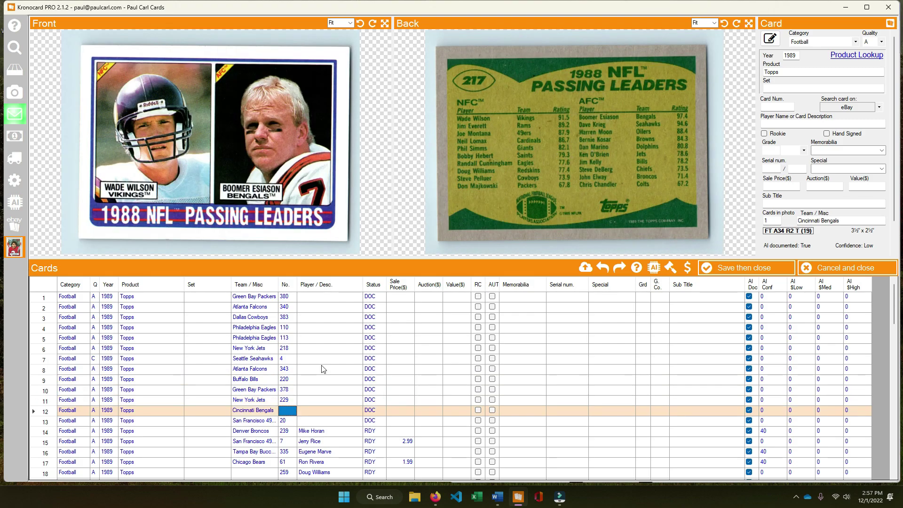
{"action": "type", "text": "217"}
{"action": "key", "text": "Return"}
Enter Larry Roberts as the player name of San Francisco 49ers card number 20.
{"action": "key", "text": "Tab"}
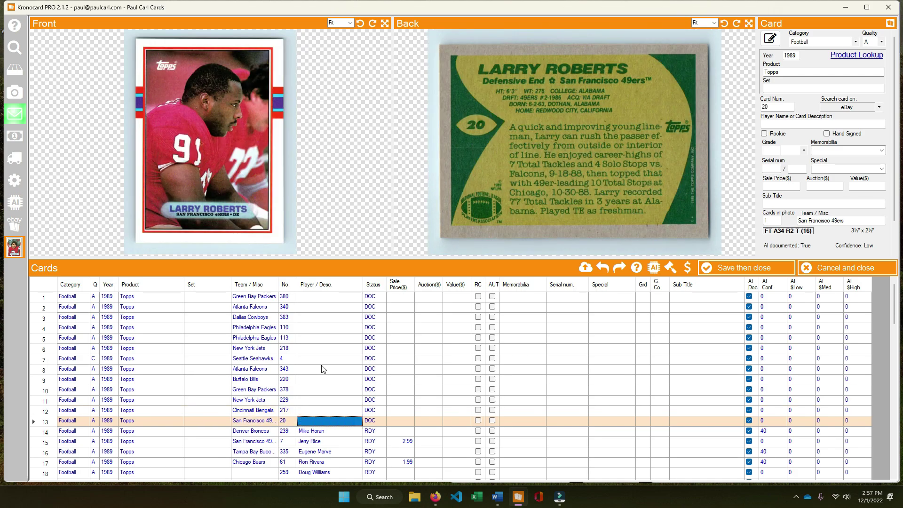
{"action": "type", "text": "Larry Roberts"}
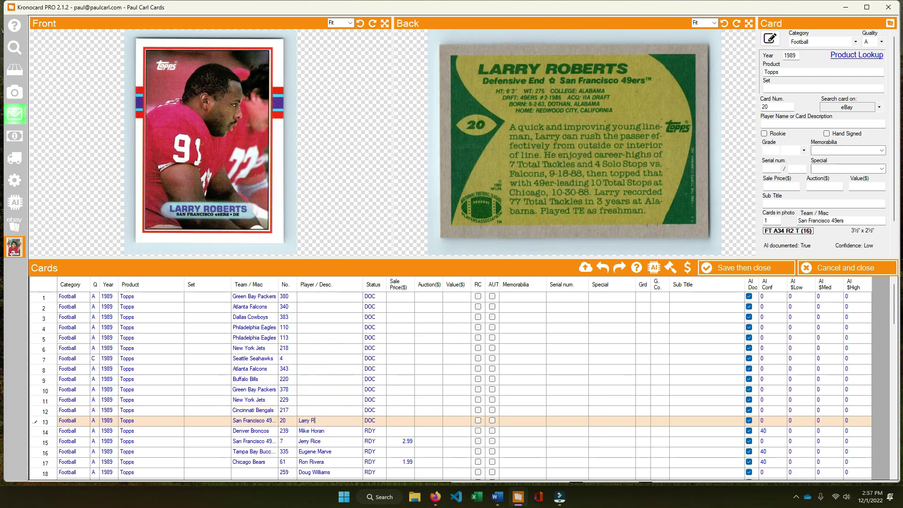
{"action": "key", "text": "Return"}
Enter Boomer Esiason Wade Wilson as the player description of the 1988 NFL Passing Leaders card.
{"action": "key", "text": "Up"}
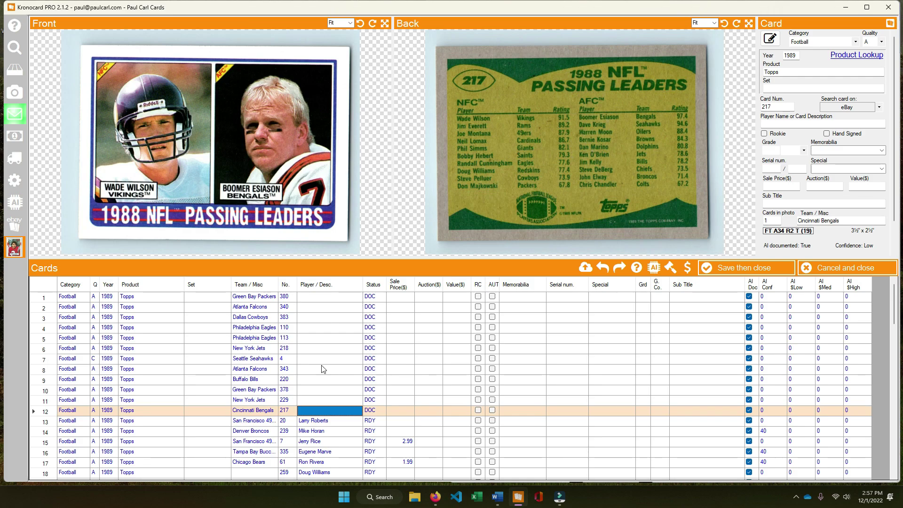
{"action": "type", "text": "Boomer Eas"}
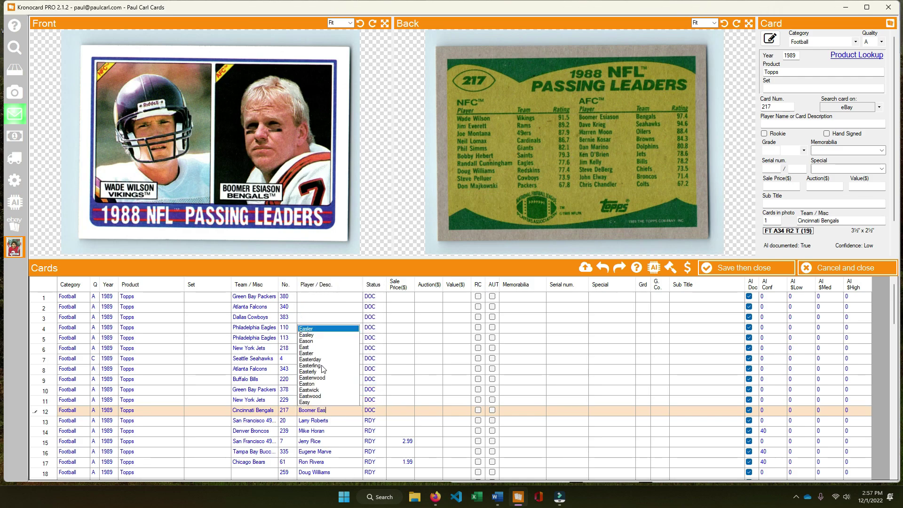
{"action": "key", "text": "BackSpace"}
{"action": "type", "text": "sia"}
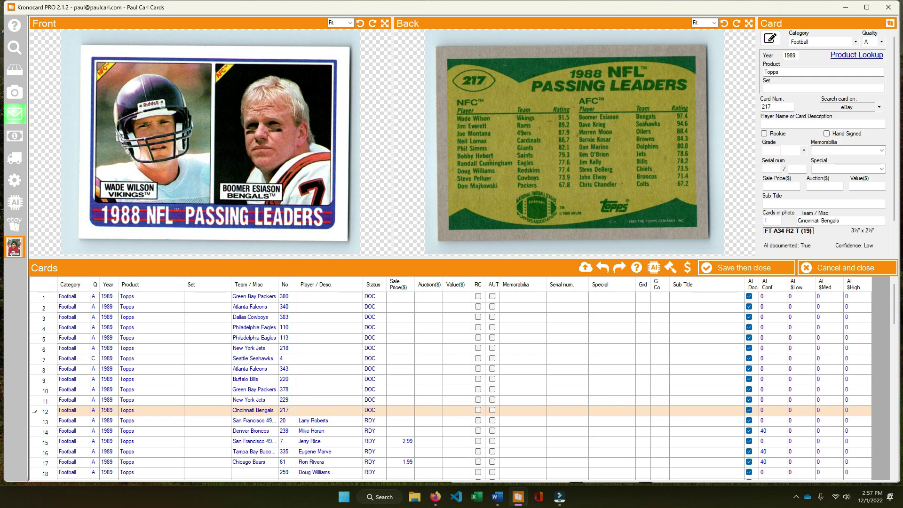
{"action": "key", "text": "Return"}
{"action": "left_click", "coordinate": [346, 412]}
{"action": "type", "text": "ade Wilson"}
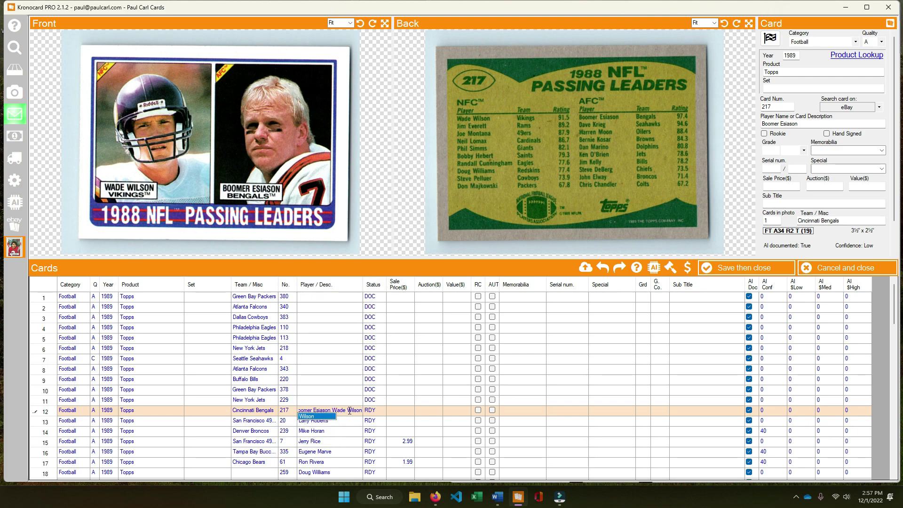
Enter the player names Chuck Cecil for card 380 and Robert Moore for card 340.
{"action": "left_click", "coordinate": [325, 305]}
{"action": "left_click", "coordinate": [325, 299]}
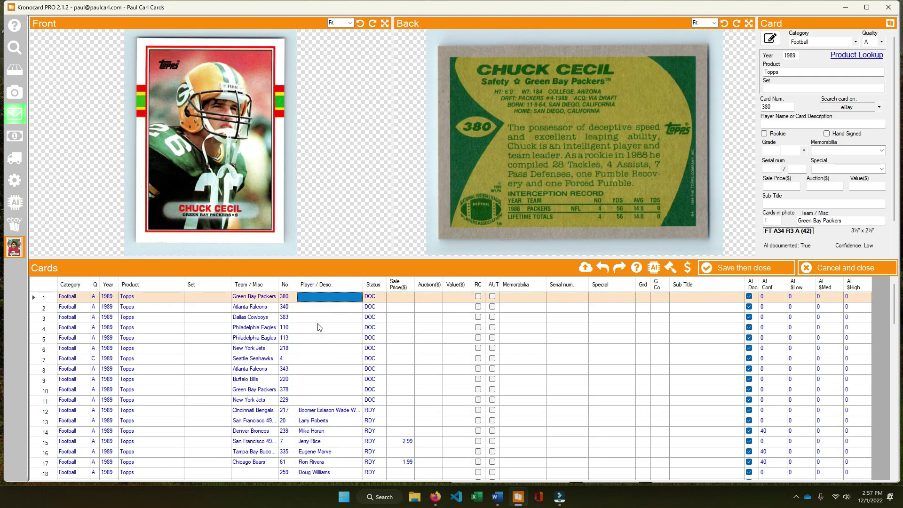
{"action": "type", "text": "Chuck Cecil"}
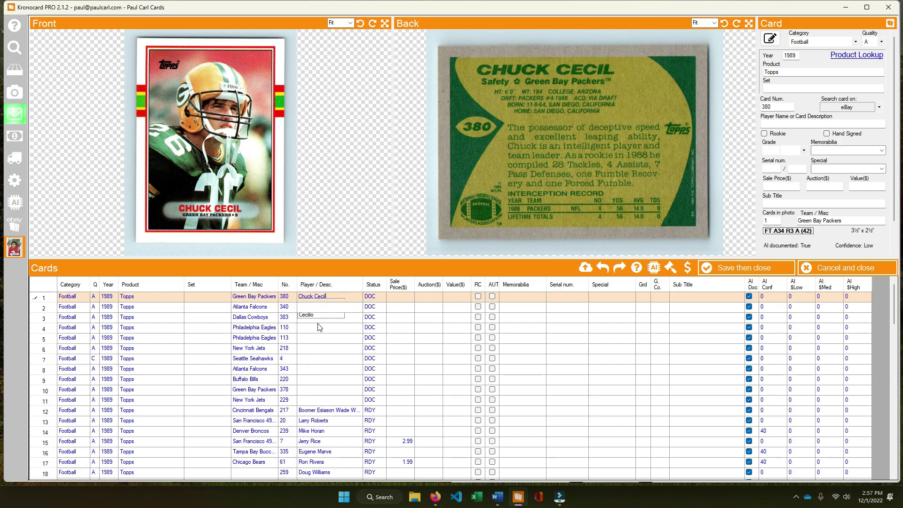
{"action": "key", "text": "Return"}
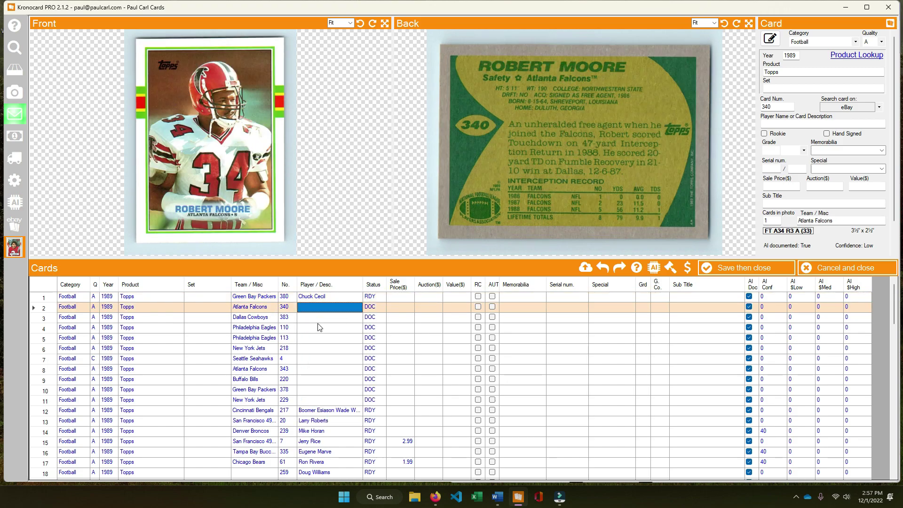
{"action": "type", "text": "Robert"}
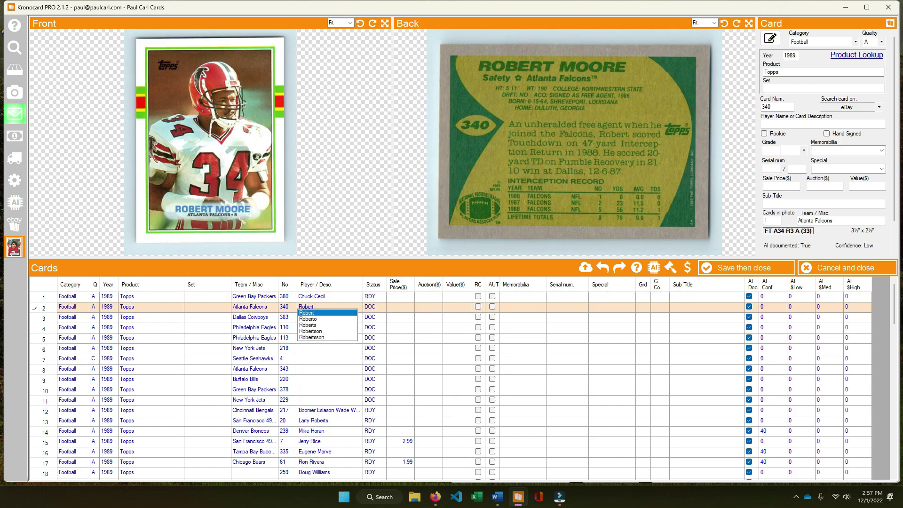
{"action": "type", "text": " Moore"}
{"action": "key", "text": "Return"}
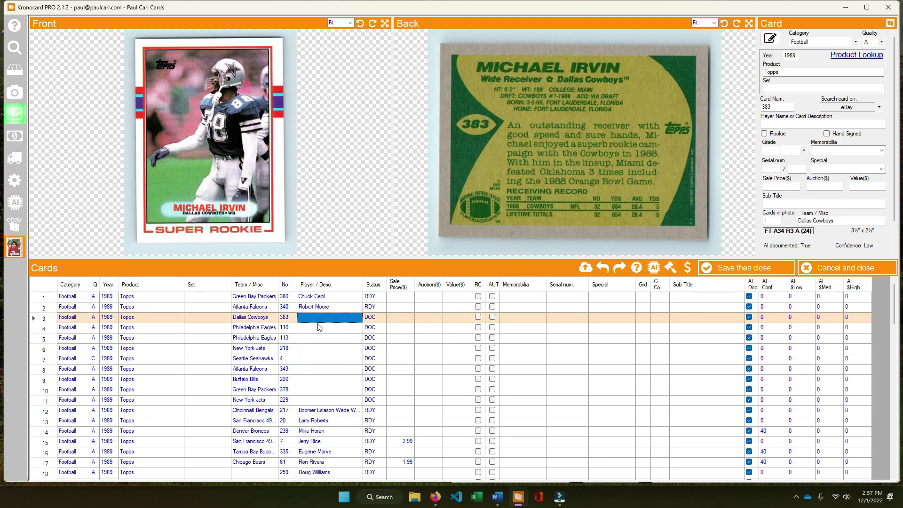
Enter Michael Irvin as the player name of Dallas Cowboys card number 383.
{"action": "type", "text": "Michael"}
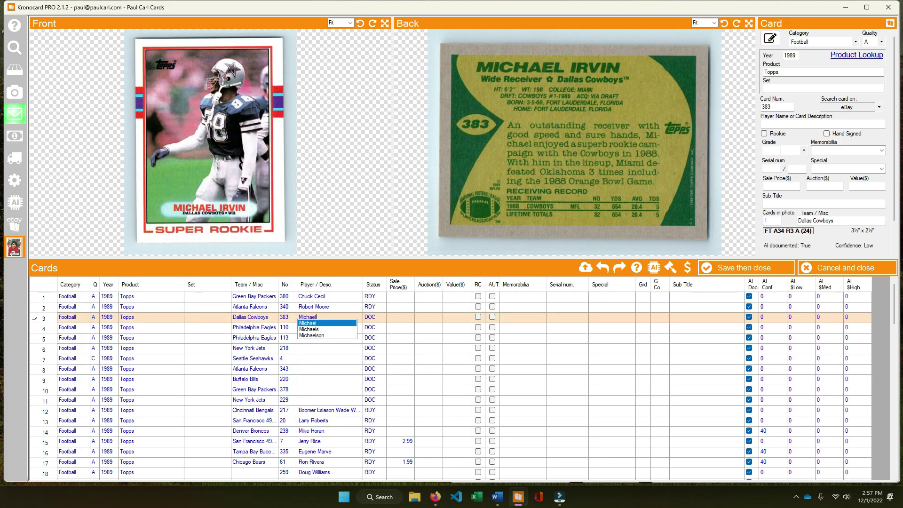
{"action": "type", "text": " Irvin"}
{"action": "left_click", "coordinate": [317, 323]}
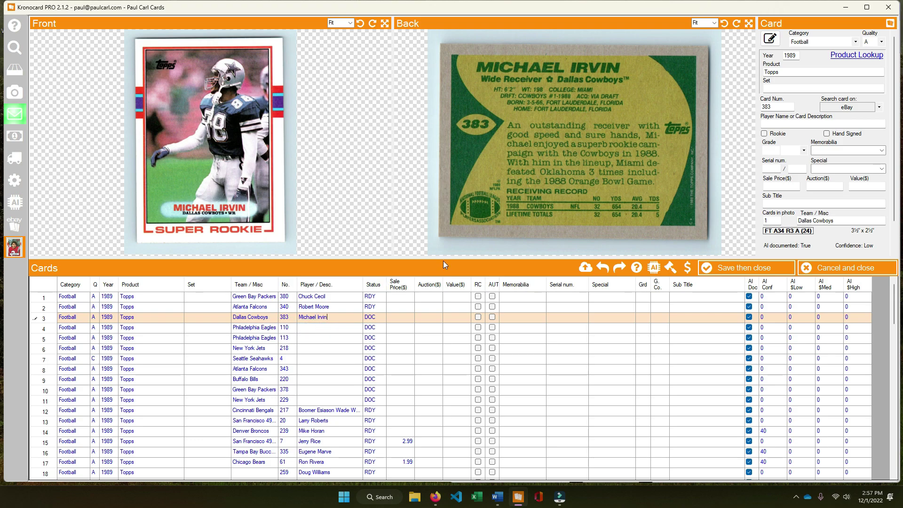
Look up the Michael Irvin card on eBay and review the asking prices of the active listings.
{"action": "left_click", "coordinate": [846, 108]}
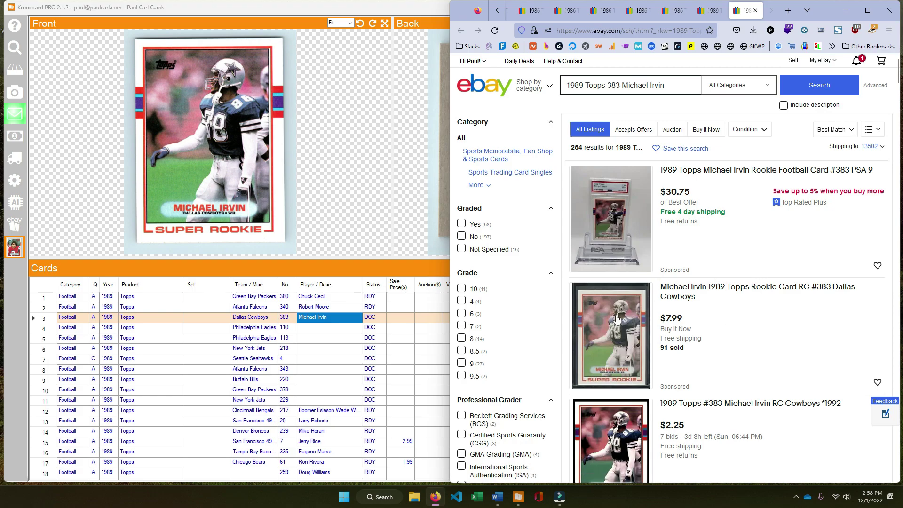
{"action": "scroll", "coordinate": [722, 315], "scroll_direction": "down", "scroll_amount": 4}
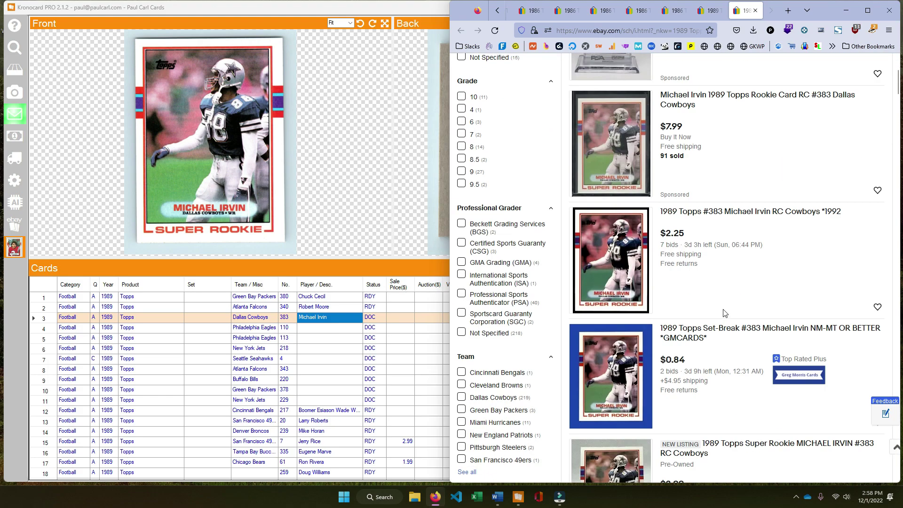
{"action": "scroll", "coordinate": [725, 315], "scroll_direction": "down", "scroll_amount": 4}
{"action": "scroll", "coordinate": [726, 315], "scroll_direction": "down", "scroll_amount": 6}
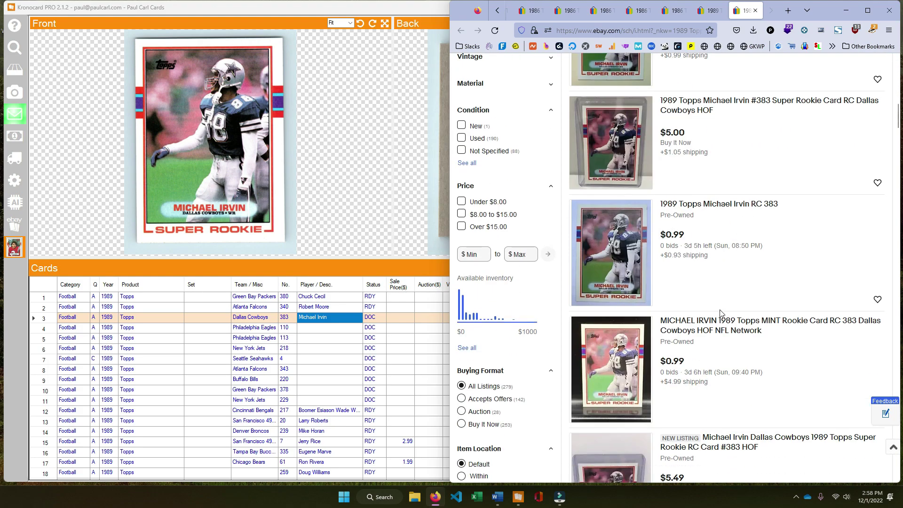
{"action": "scroll", "coordinate": [723, 315], "scroll_direction": "down", "scroll_amount": 4}
{"action": "scroll", "coordinate": [722, 311], "scroll_direction": "down", "scroll_amount": 10}
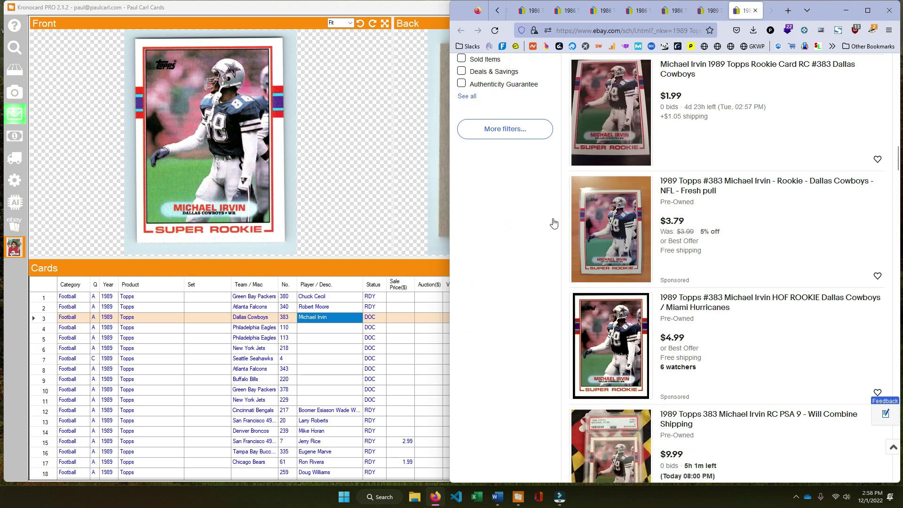
Limit the eBay results to completed and sold items and review the sold prices of the Michael Irvin rookie card.
{"action": "scroll", "coordinate": [552, 222], "scroll_direction": "up", "scroll_amount": 5}
{"action": "left_click", "coordinate": [461, 286]}
{"action": "left_click", "coordinate": [462, 298]}
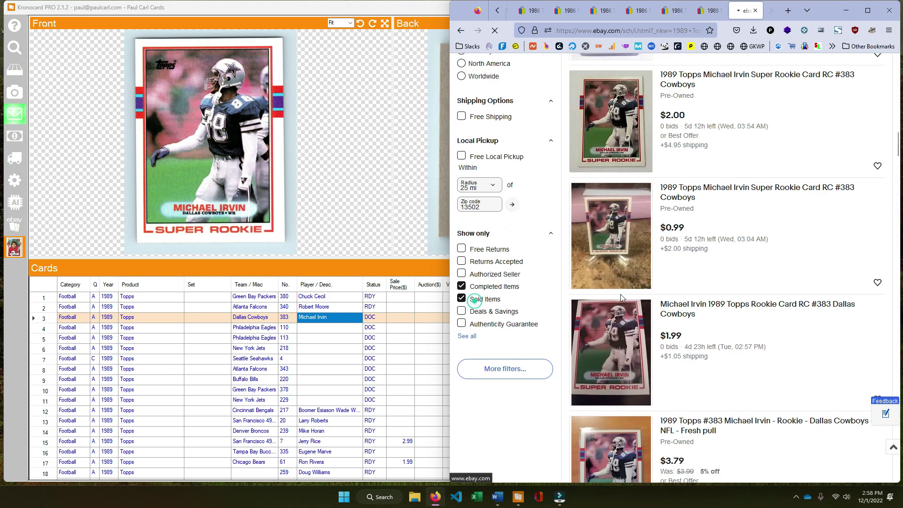
{"action": "scroll", "coordinate": [667, 308], "scroll_direction": "down", "scroll_amount": 4}
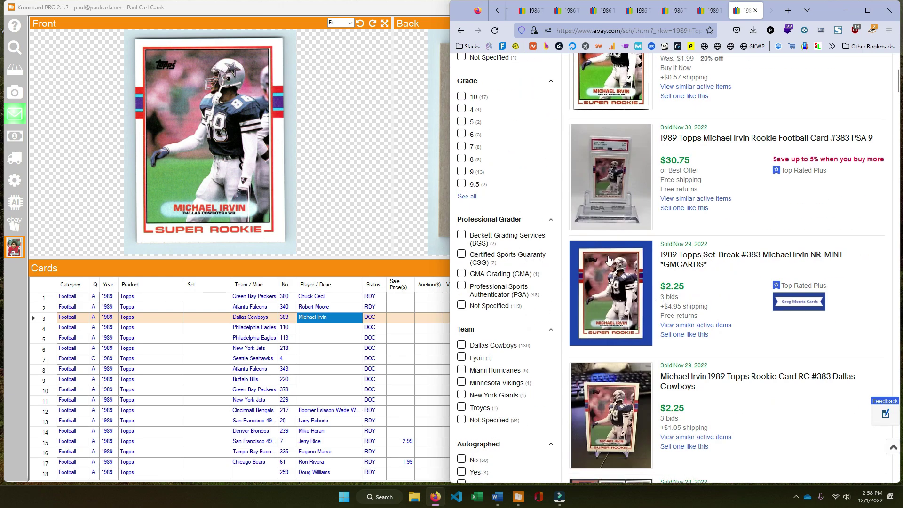
{"action": "scroll", "coordinate": [705, 315], "scroll_direction": "down", "scroll_amount": 2}
{"action": "scroll", "coordinate": [705, 315], "scroll_direction": "down", "scroll_amount": 5}
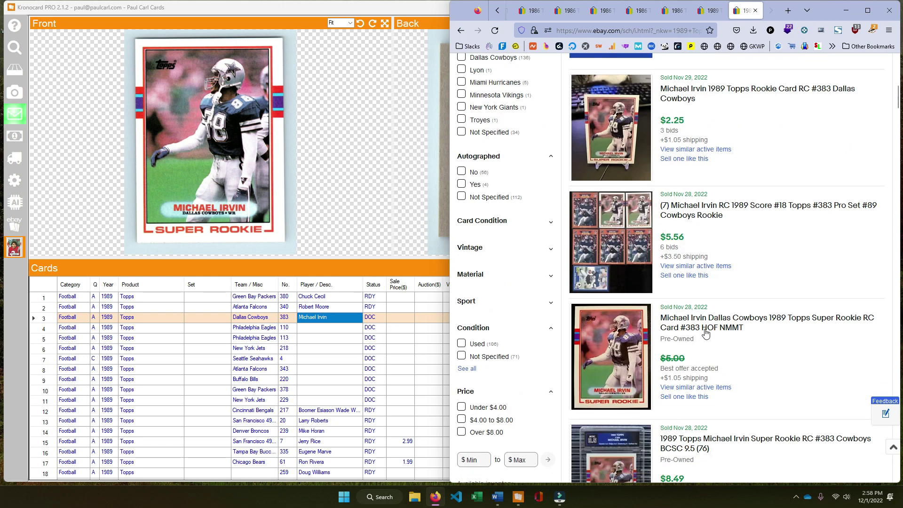
{"action": "scroll", "coordinate": [738, 339], "scroll_direction": "down", "scroll_amount": 5}
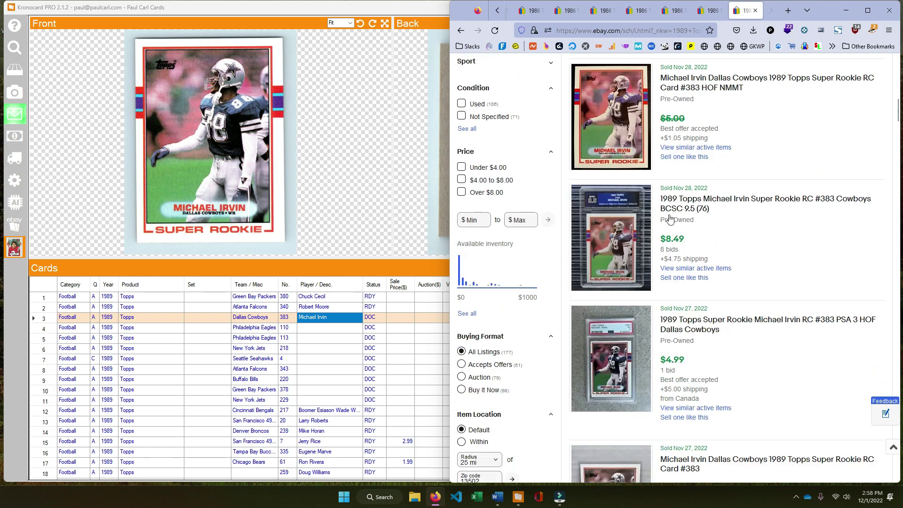
{"action": "scroll", "coordinate": [729, 339], "scroll_direction": "down", "scroll_amount": 5}
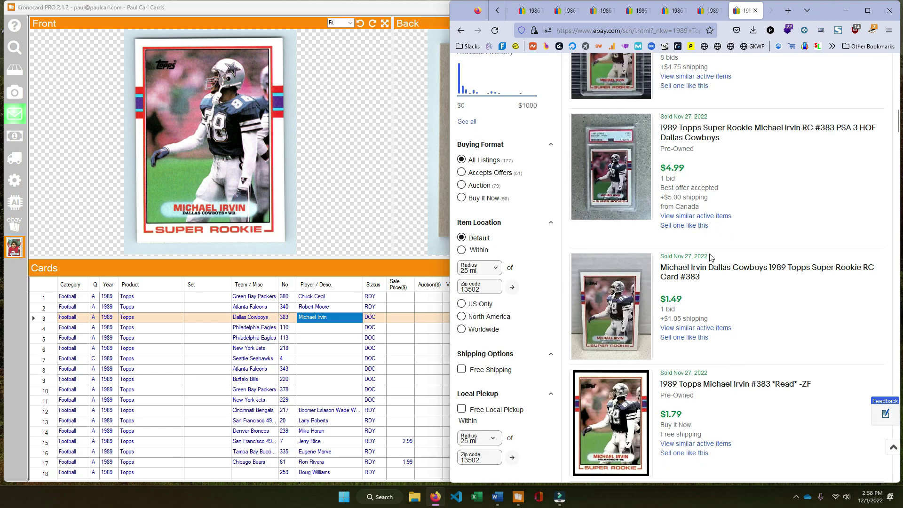
{"action": "scroll", "coordinate": [713, 336], "scroll_direction": "down", "scroll_amount": 6}
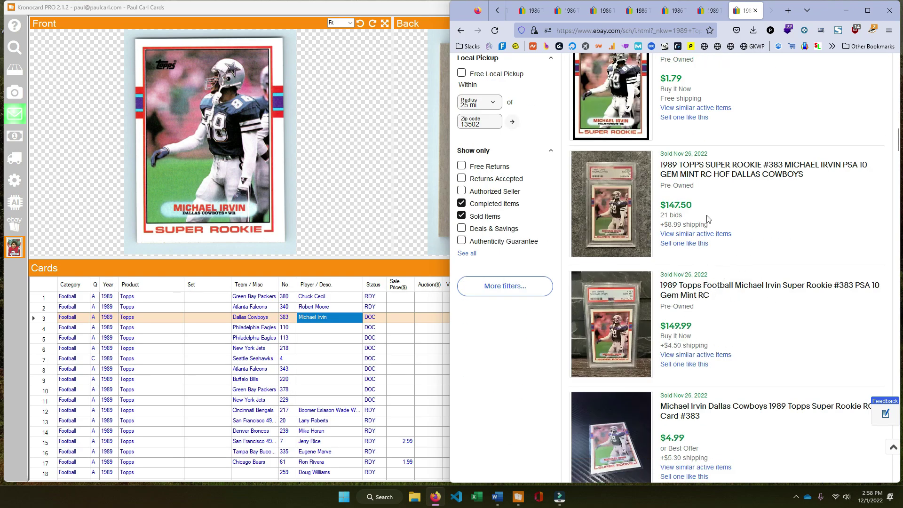
{"action": "scroll", "coordinate": [766, 325], "scroll_direction": "down", "scroll_amount": 5}
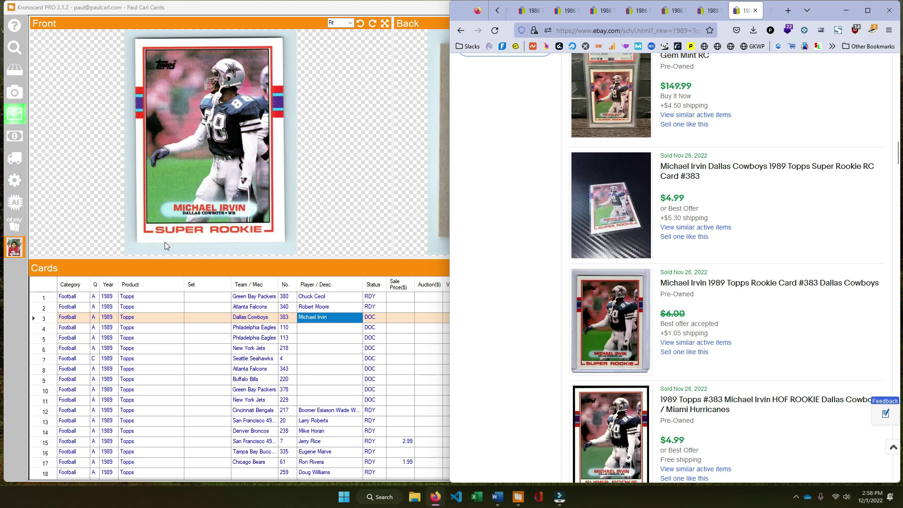
{"action": "scroll", "coordinate": [669, 310], "scroll_direction": "down", "scroll_amount": 6}
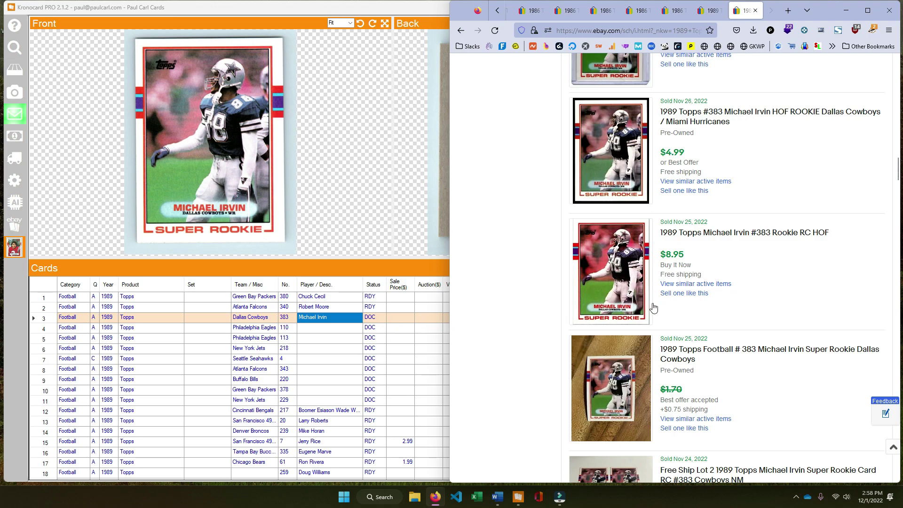
{"action": "scroll", "coordinate": [701, 275], "scroll_direction": "down", "scroll_amount": 10}
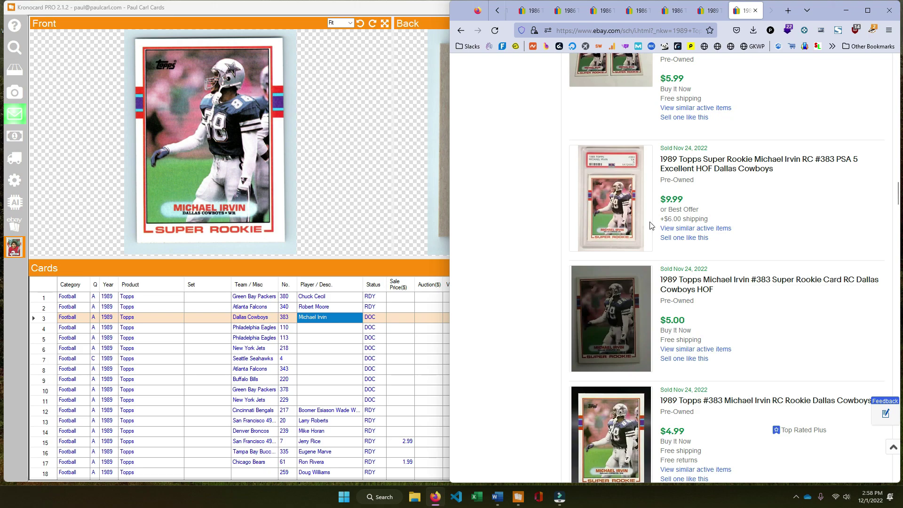
Switch back to Kronocard PRO and set the Michael Irvin card's sale price to 8.99.
{"action": "left_click", "coordinate": [397, 319]}
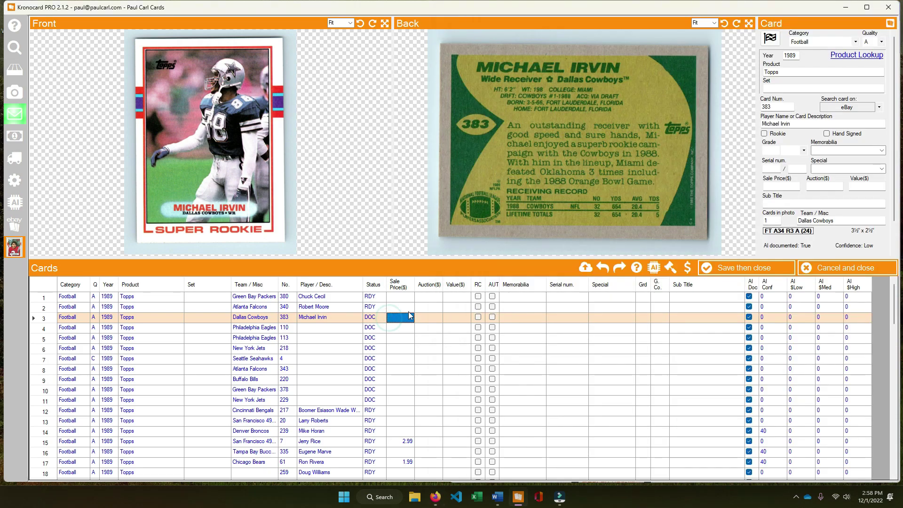
{"action": "type", "text": "8.99"}
{"action": "key", "text": "Up"}
Set the sale price of the Chuck Cecil card to 1.99.
{"action": "key", "text": "shift+Up"}
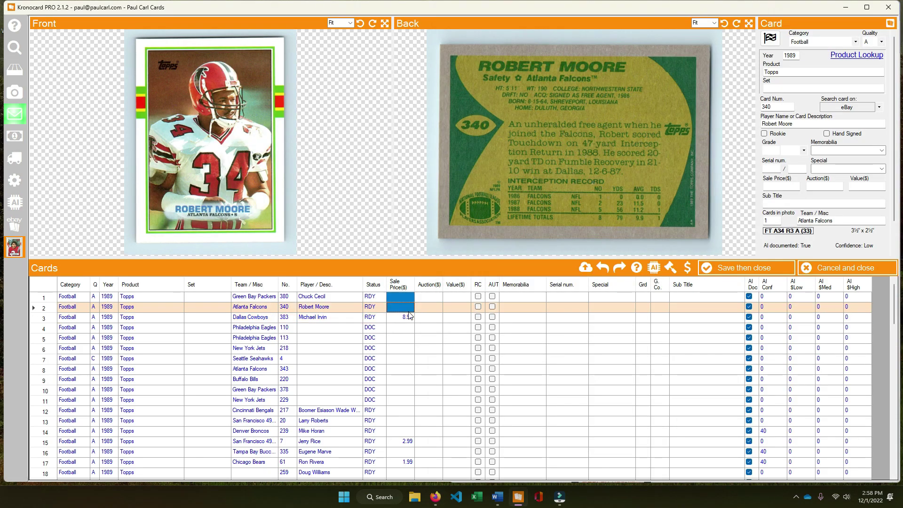
{"action": "key", "text": "Up"}
{"action": "type", "text": "1"}
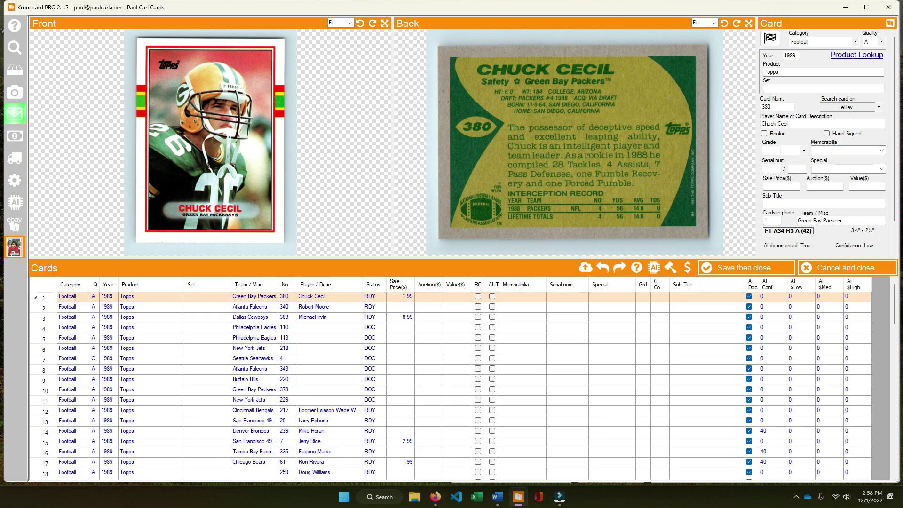
{"action": "key", "text": "Return"}
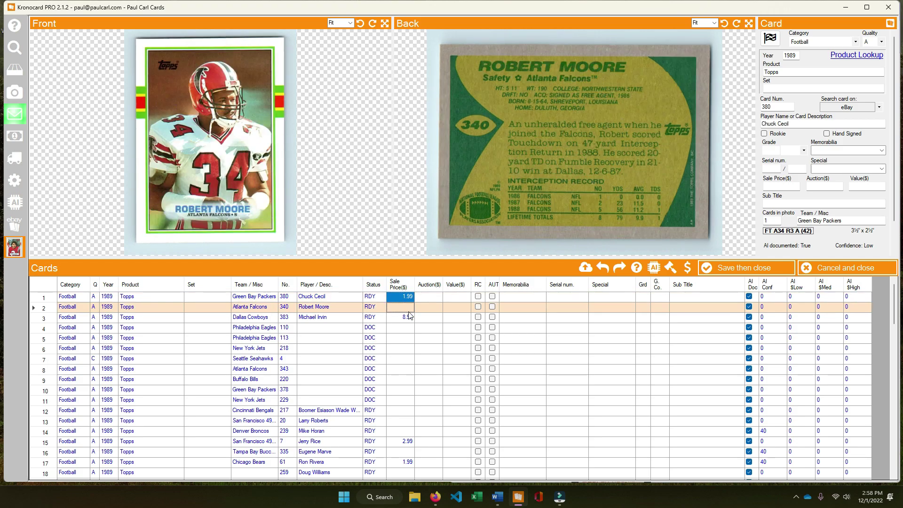
Look up the Chuck Cecil card on eBay and review the asking prices of the active listings.
{"action": "key", "text": "Up"}
{"action": "left_click", "coordinate": [848, 107]}
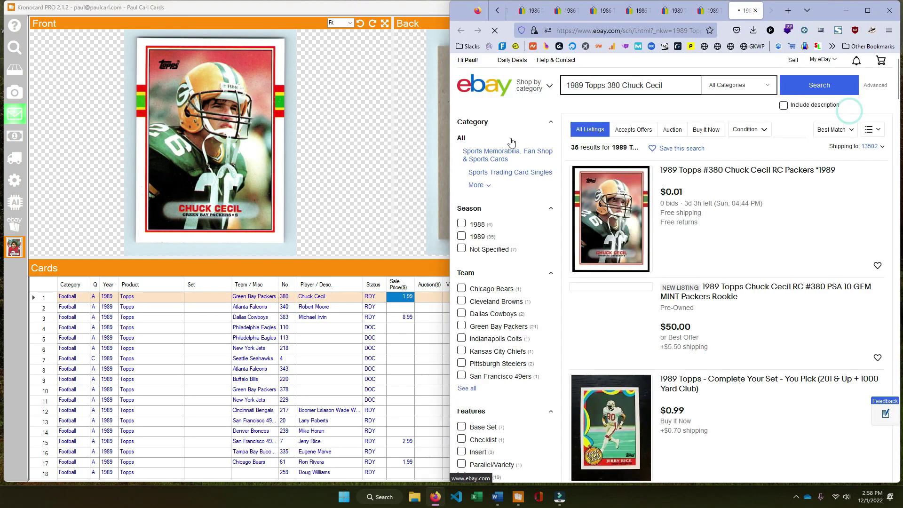
{"action": "scroll", "coordinate": [472, 281], "scroll_direction": "down", "scroll_amount": 6}
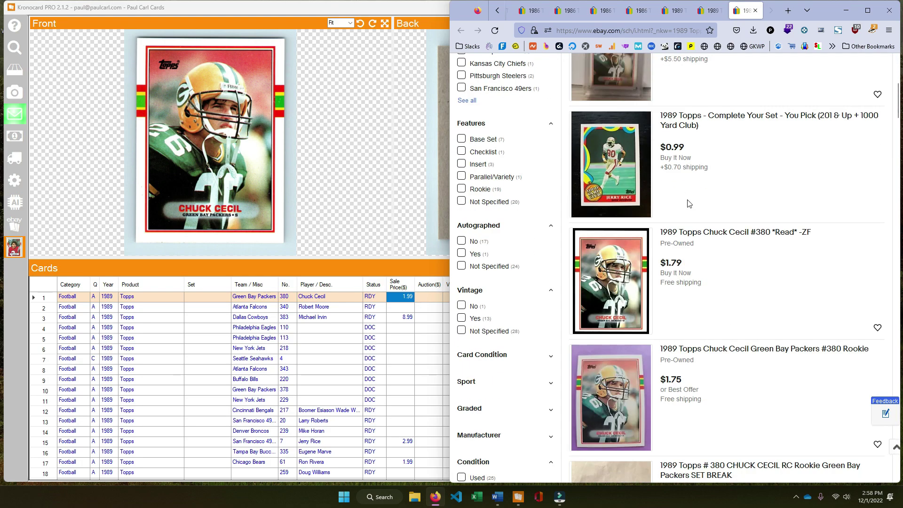
{"action": "scroll", "coordinate": [728, 317], "scroll_direction": "down", "scroll_amount": 2}
Switch back to Kronocard PRO and set the Robert Moore card's sale price to 1.99 from the previously used prices.
{"action": "left_click", "coordinate": [398, 308]}
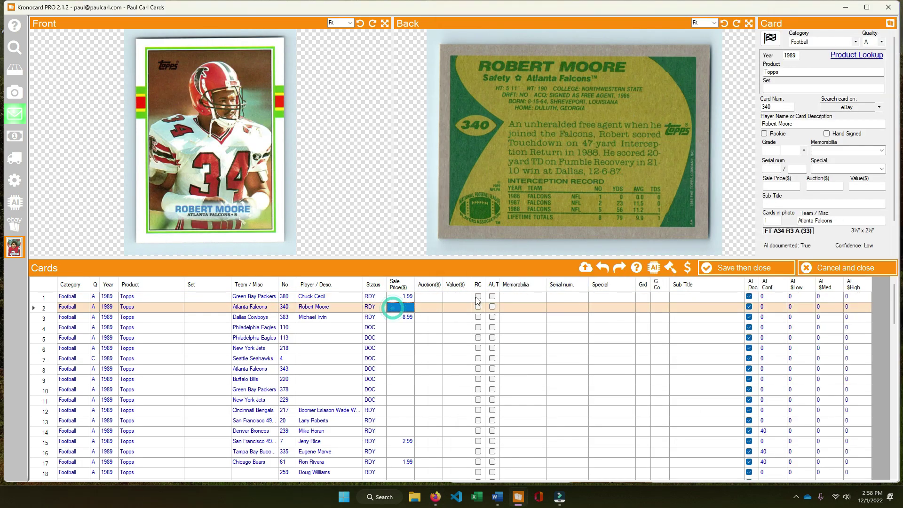
{"action": "right_click", "coordinate": [403, 309]}
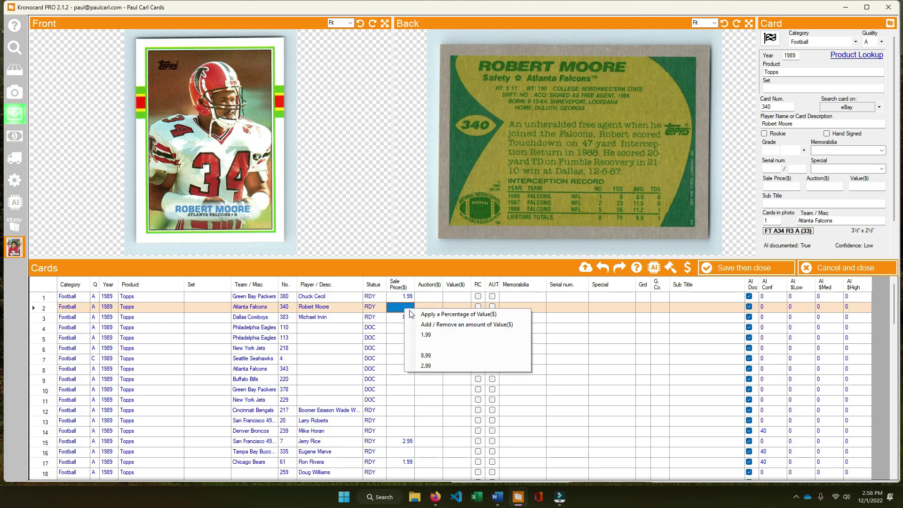
{"action": "left_click", "coordinate": [430, 342]}
Enter John Teltschik and Jerome Brown as the player names of Philadelphia Eagles cards number 110 and 113.
{"action": "left_click", "coordinate": [322, 325]}
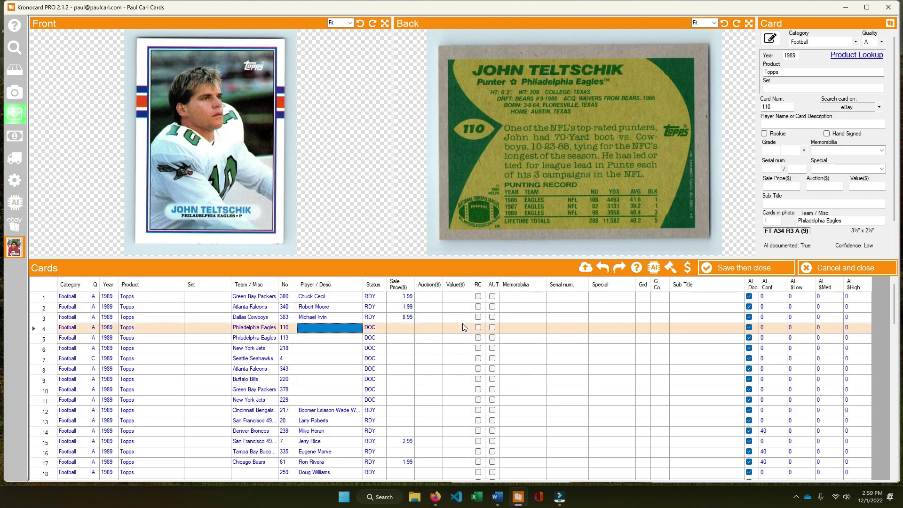
{"action": "type", "text": "John"}
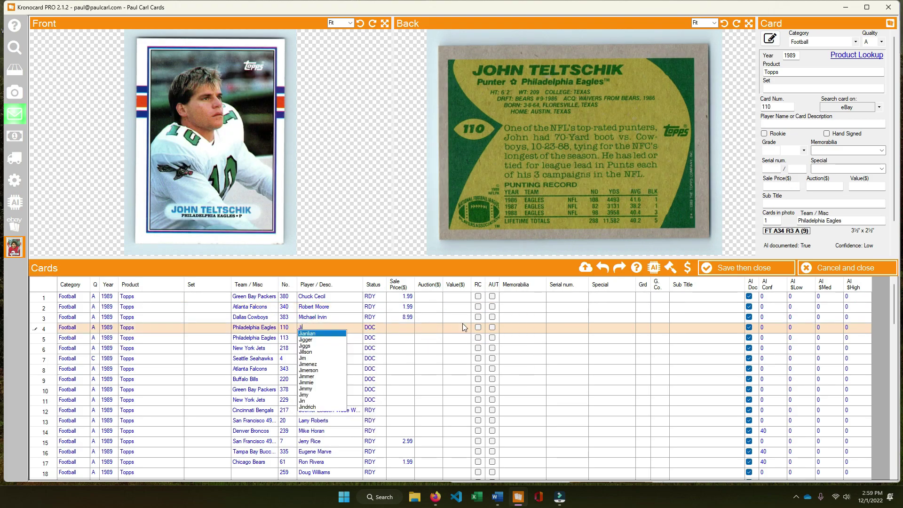
{"action": "type", "text": " Telt"}
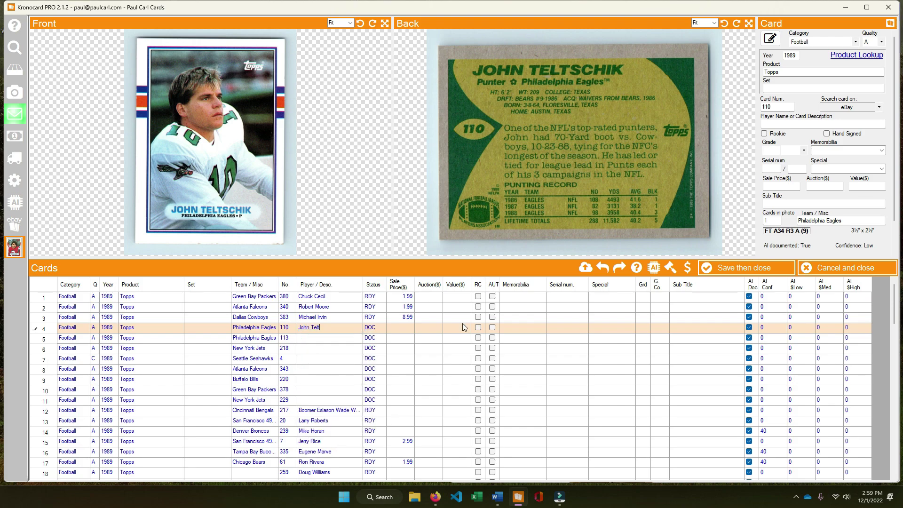
{"action": "type", "text": "schik"}
{"action": "key", "text": "Return"}
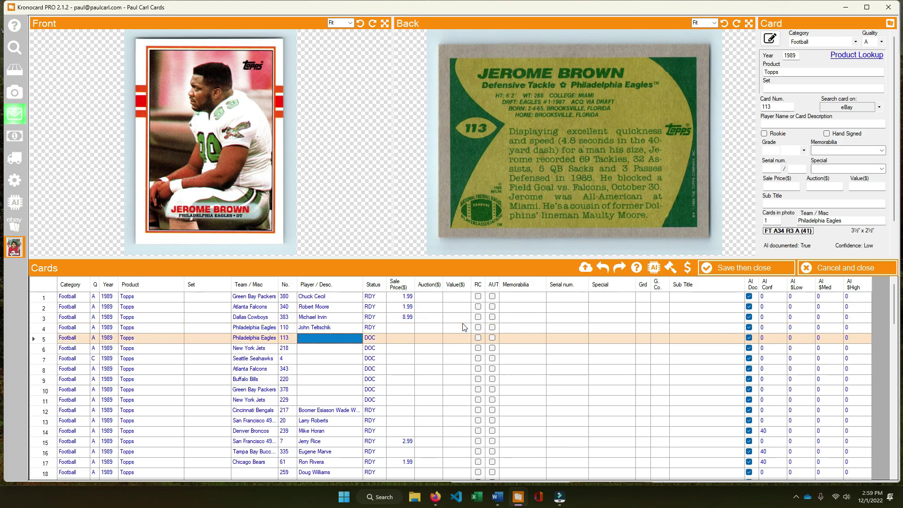
{"action": "type", "text": "Jerome Brown"}
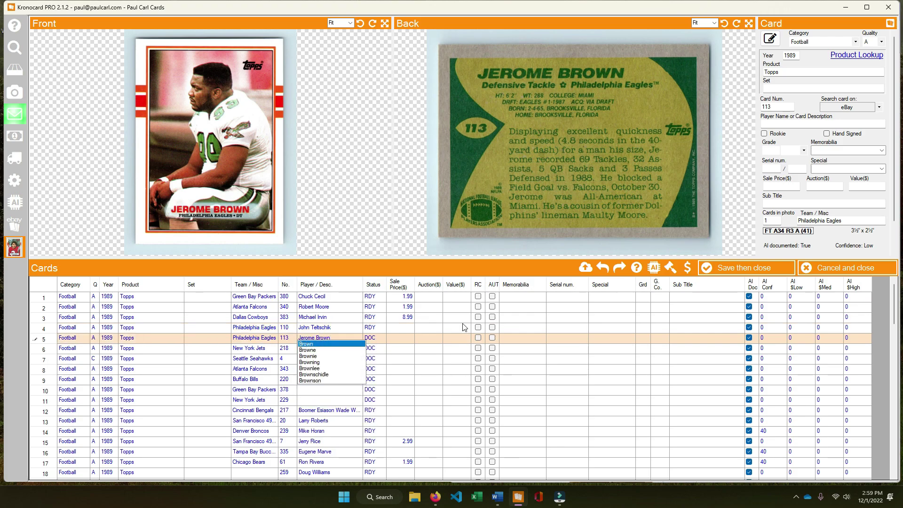
{"action": "key", "text": "Return"}
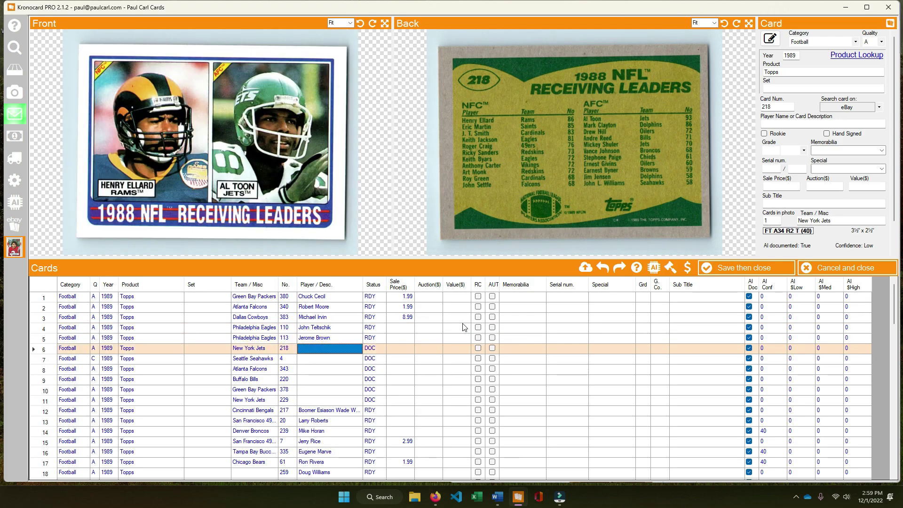
Enter Henry Ellard Al Toon as the player description of New York Jets card number 218.
{"action": "type", "text": "Hen"}
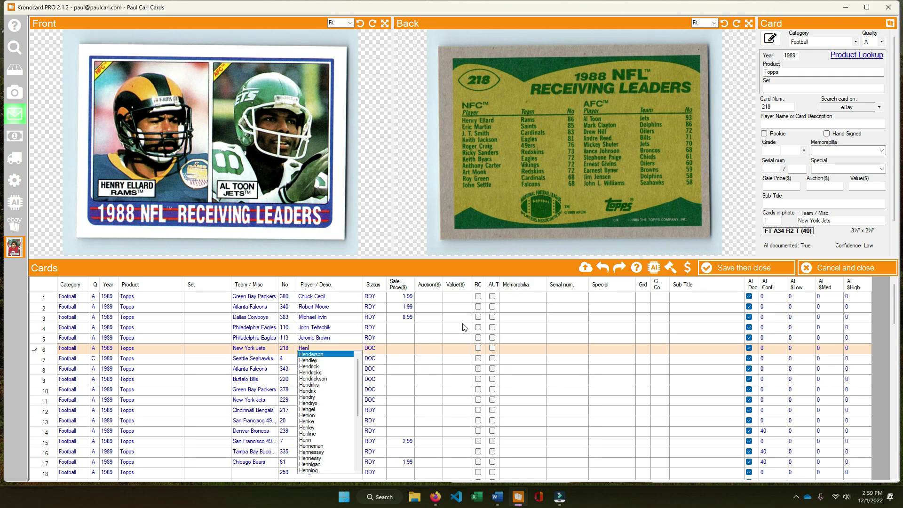
{"action": "type", "text": "ry Ellard"}
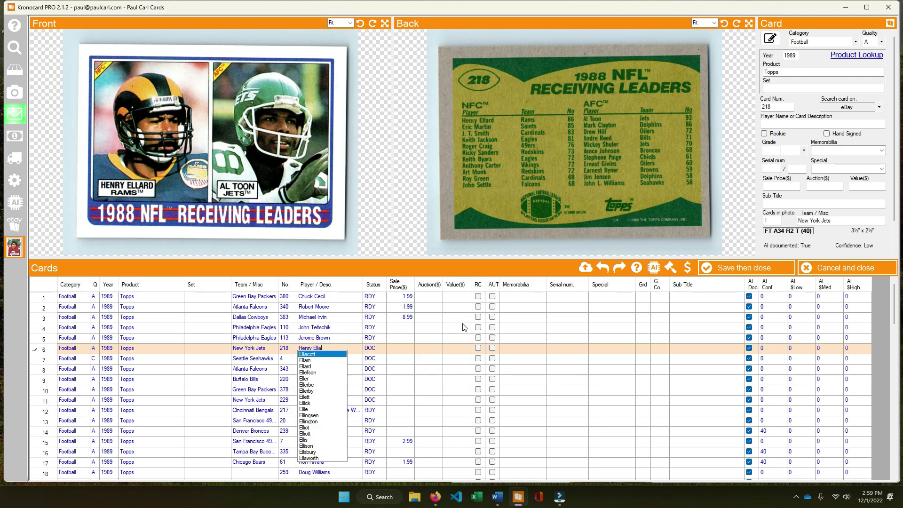
{"action": "type", "text": " Al Toone"}
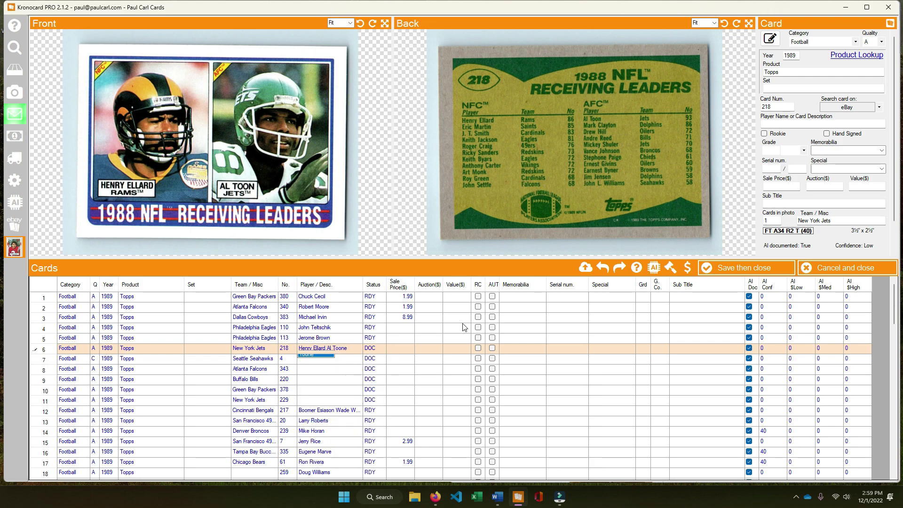
{"action": "key", "text": "Return"}
Enter Steve Largent as the player name of Seattle Seahawks card number 4.
{"action": "left_click", "coordinate": [349, 360]}
{"action": "type", "text": "S"}
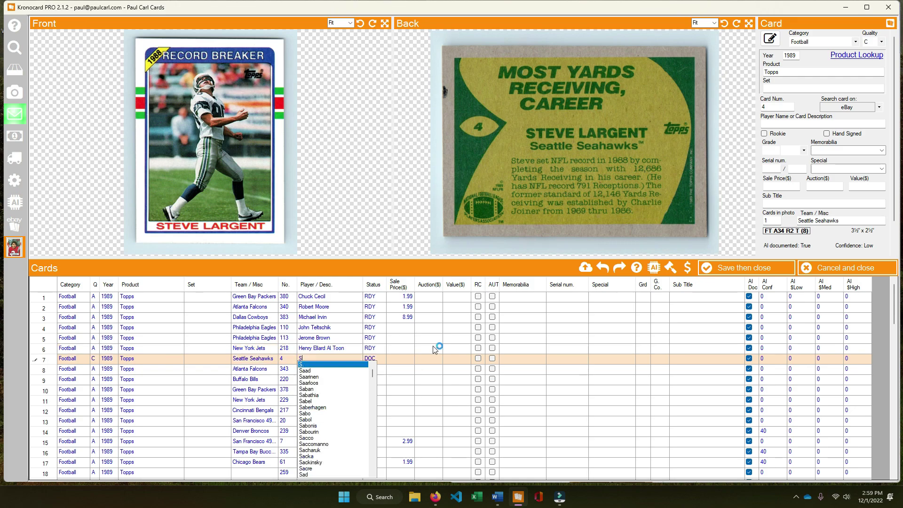
{"action": "type", "text": "teve Largent"}
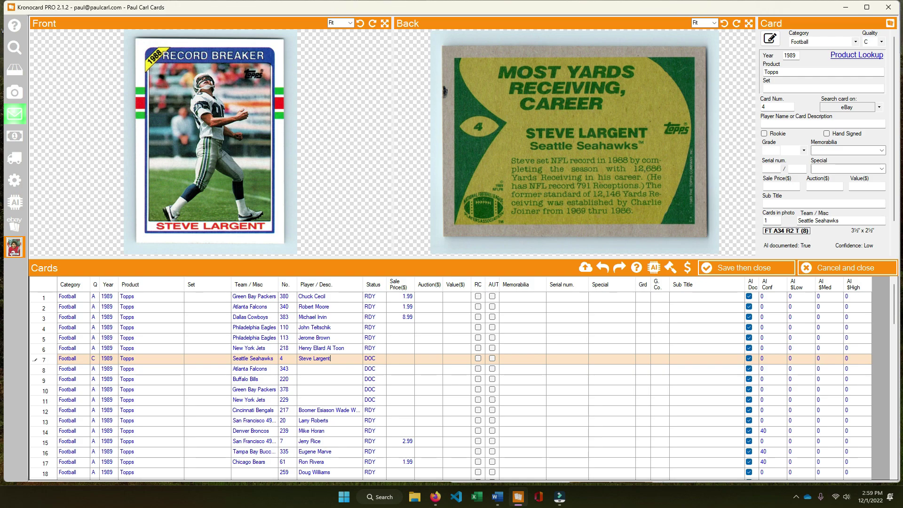
{"action": "key", "text": "Tab"}
{"action": "key", "text": "Tab"}
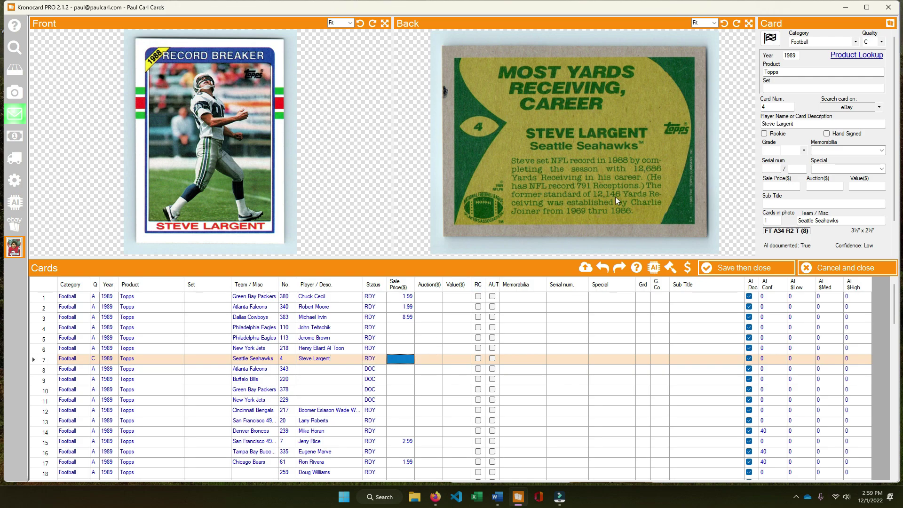
Check the Steve Largent card's asking prices on eBay, and set its sale price to 1.99 in Kronocard PRO.
{"action": "left_click", "coordinate": [873, 109]}
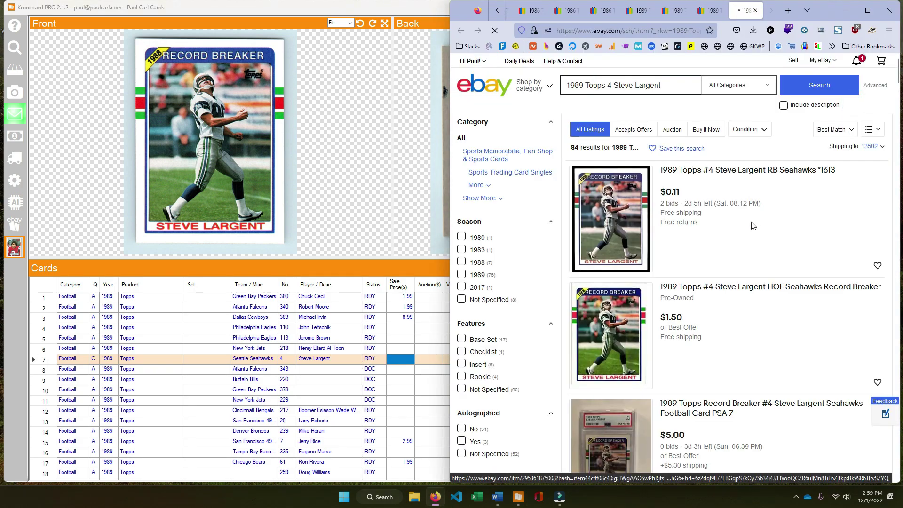
{"action": "scroll", "coordinate": [748, 230], "scroll_direction": "down", "scroll_amount": 5}
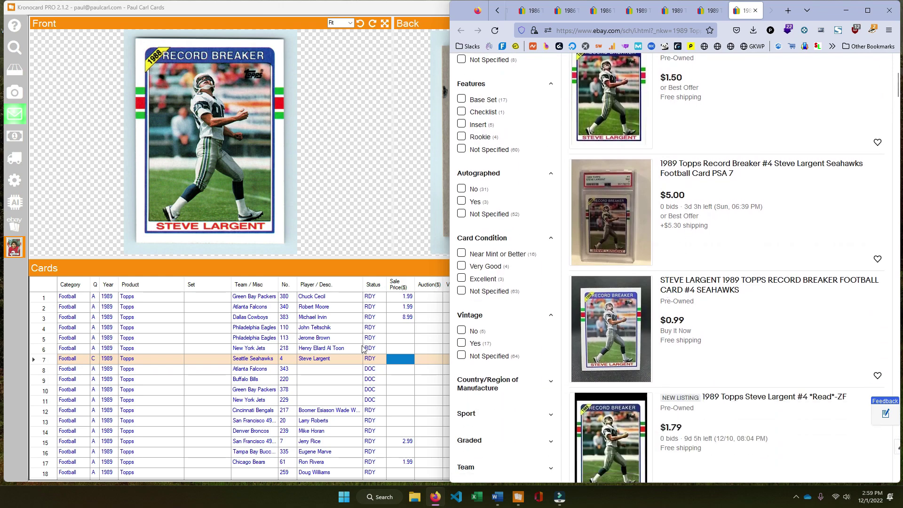
{"action": "left_click", "coordinate": [400, 359]}
{"action": "type", "text": "1.99"}
{"action": "key", "text": "Return"}
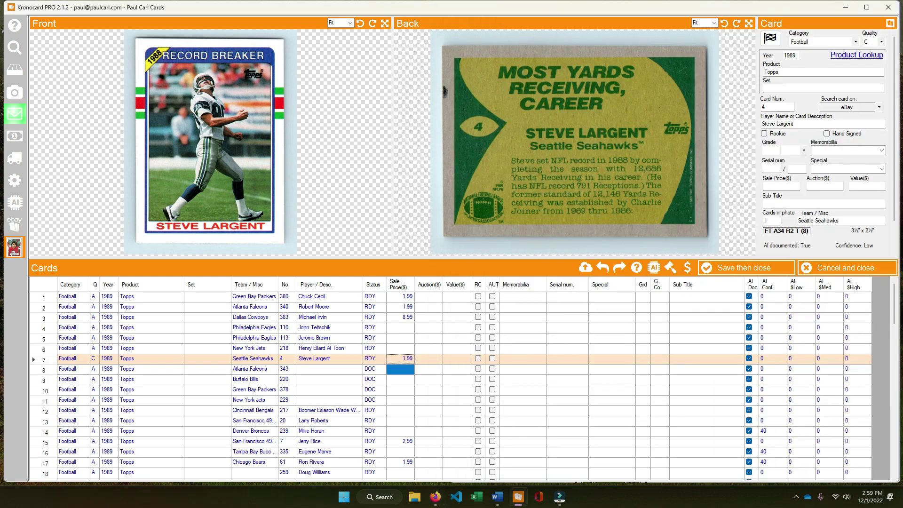
Enter Gene Lang as the player name of Atlanta Falcons card number 343.
{"action": "key", "text": "Left"}
{"action": "key", "text": "Left"}
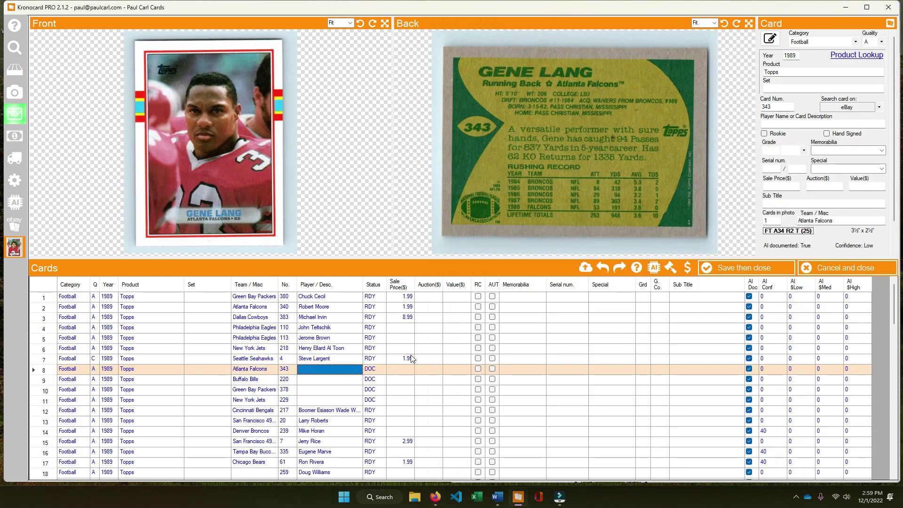
{"action": "type", "text": "Gene La"}
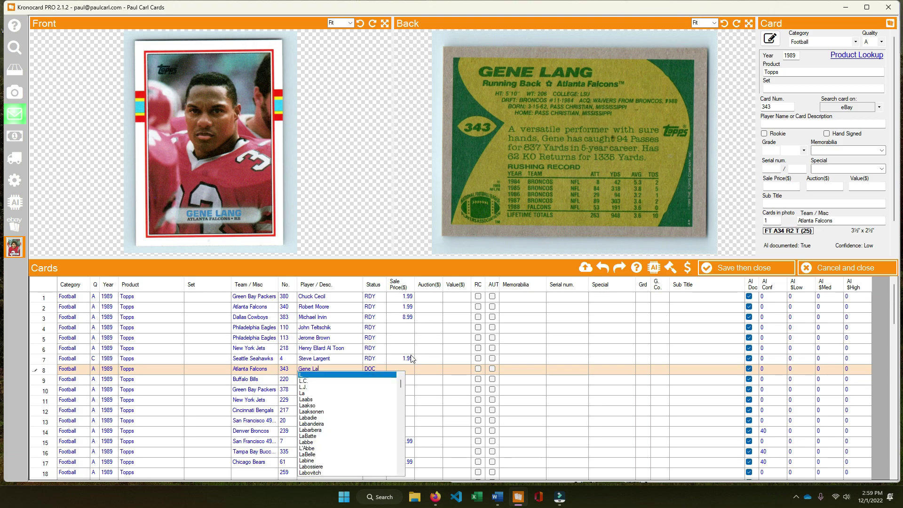
{"action": "type", "text": "ng"}
{"action": "key", "text": "Return"}
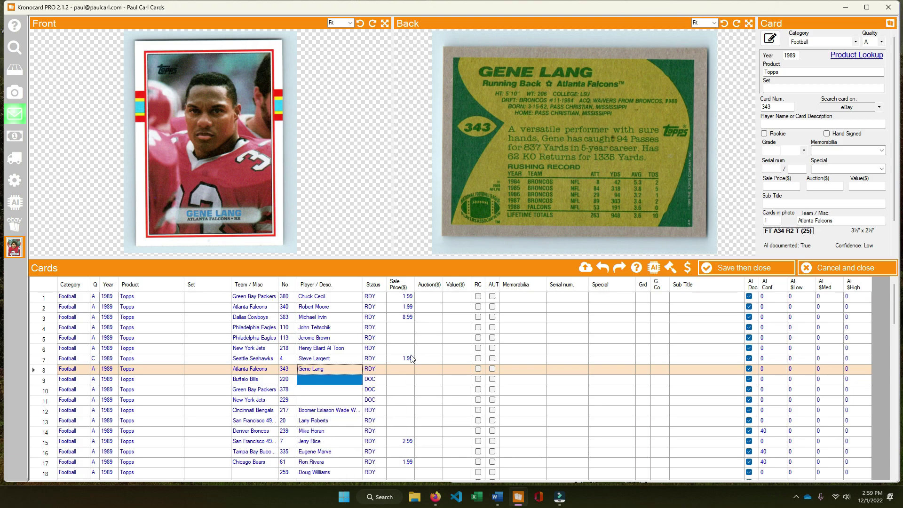
Enter Mike Cofer Scott Norwood as the player description of Buffalo Bills card number 220.
{"action": "type", "text": "Mike "}
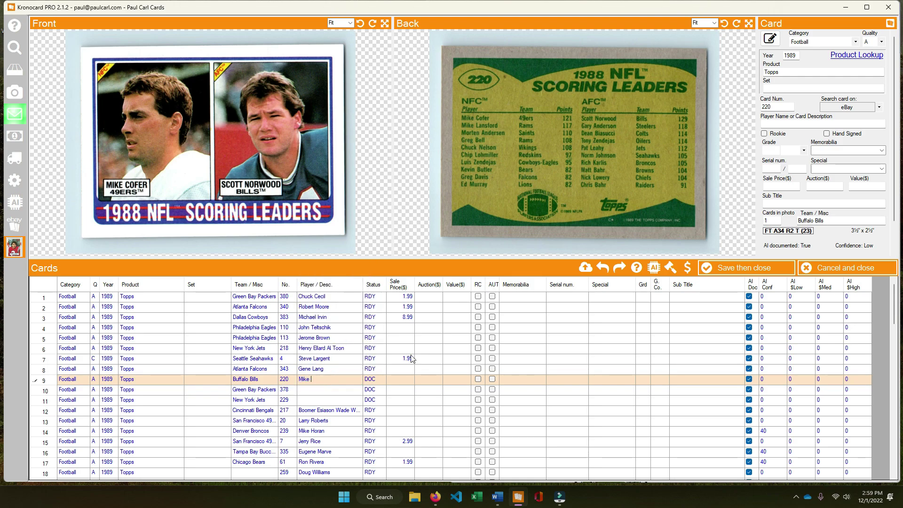
{"action": "type", "text": "Cofer Scott"}
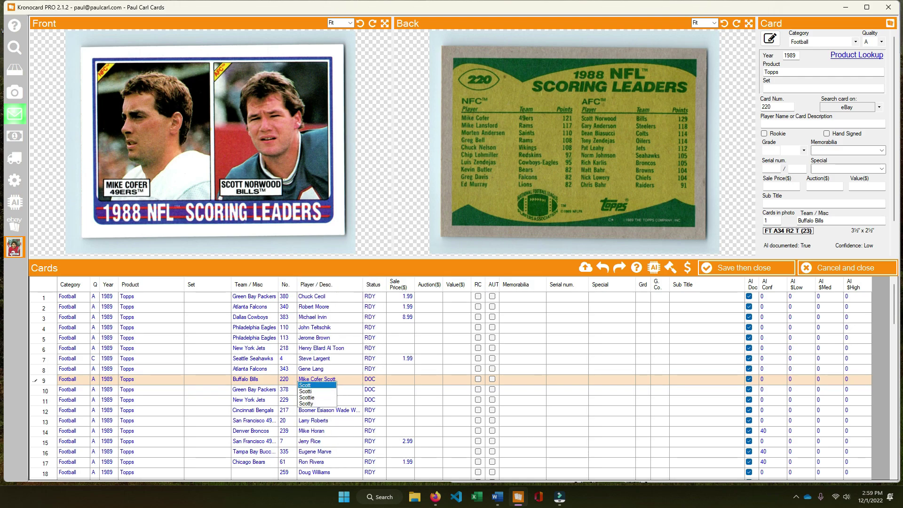
{"action": "type", "text": " Norwood"}
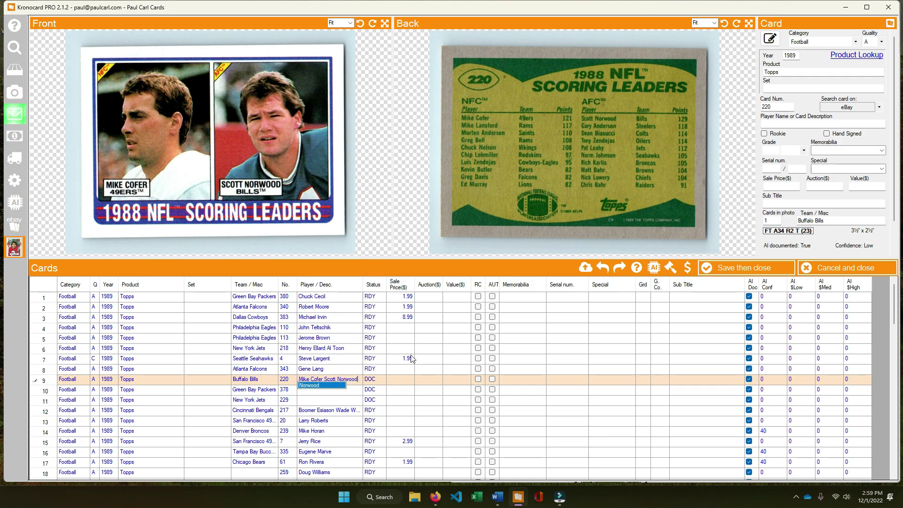
{"action": "key", "text": "Return"}
{"action": "key", "text": "Return"}
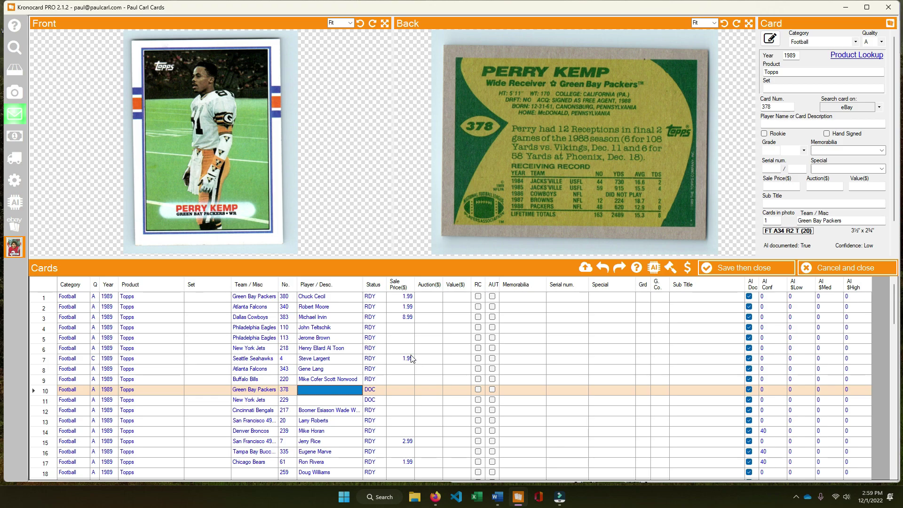
Enter Perry Kemp as the player name of Green Bay Packers card number 378.
{"action": "type", "text": "erry"}
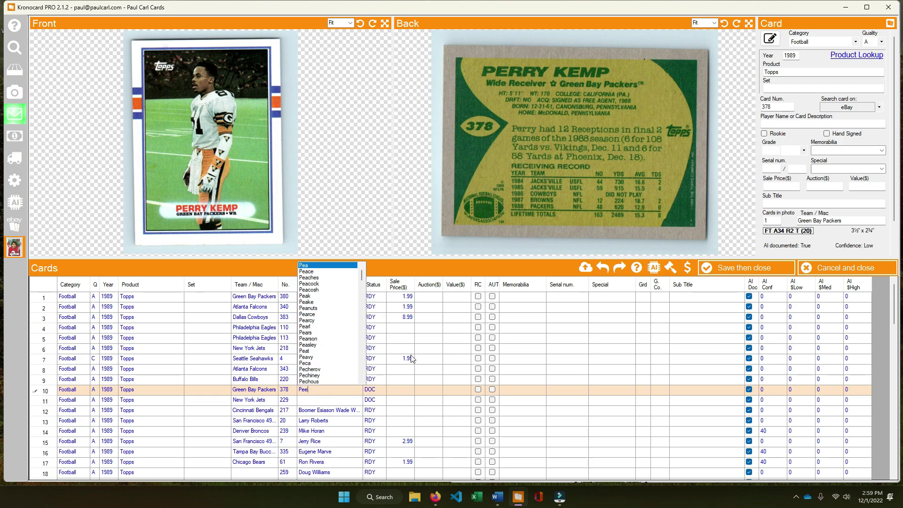
Enter the player names Perry Kemp for card 378 and Marty Lyons for card 229.
{"action": "type", "text": " Kemp"}
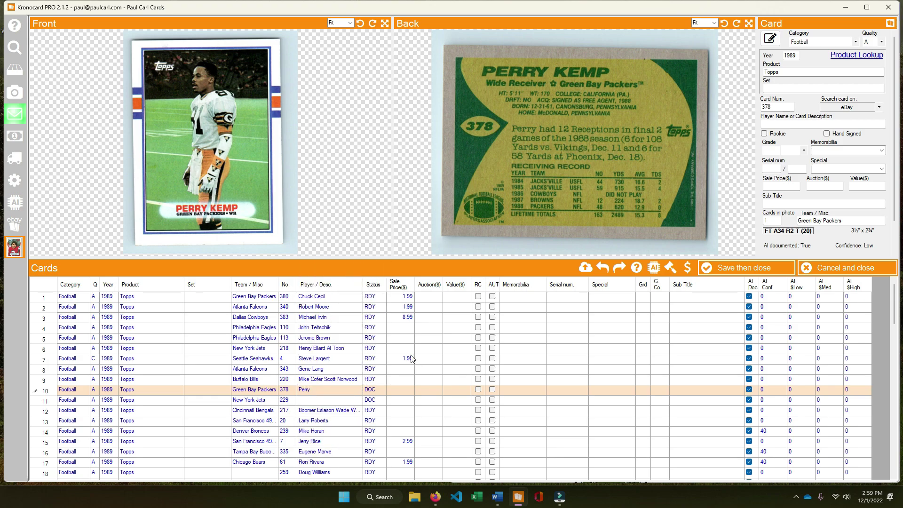
{"action": "key", "text": "Return"}
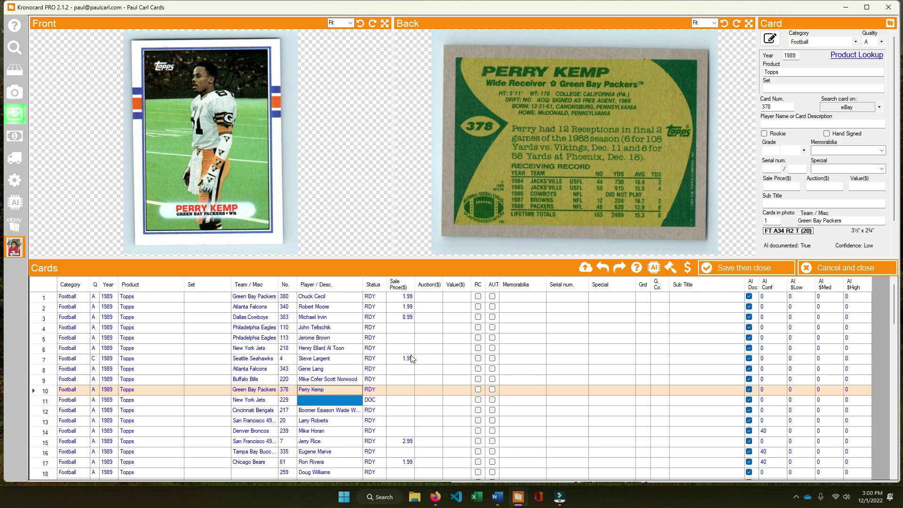
{"action": "type", "text": "Marty Lyons"}
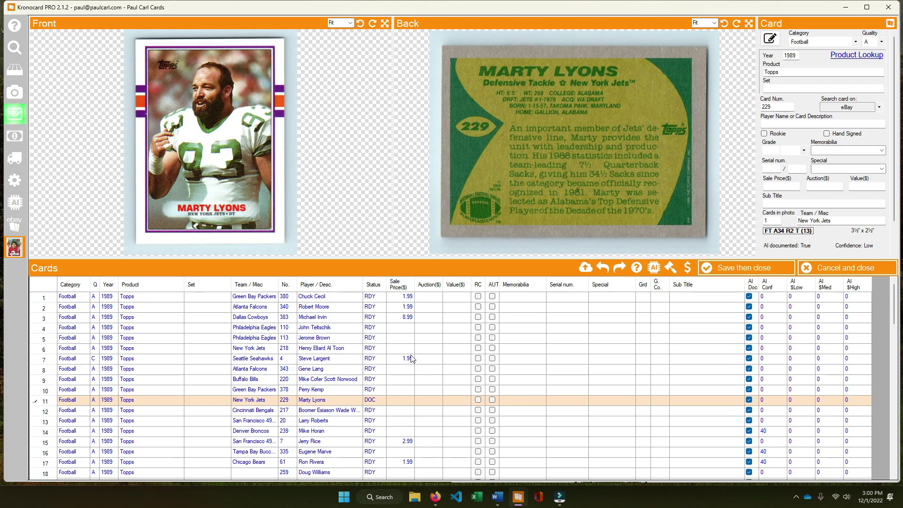
{"action": "key", "text": "Return"}
Search eBay for the Boomer Esiason/Wade Wilson card 217 and review the listed prices.
{"action": "key", "text": "Tab"}
{"action": "key", "text": "Tab"}
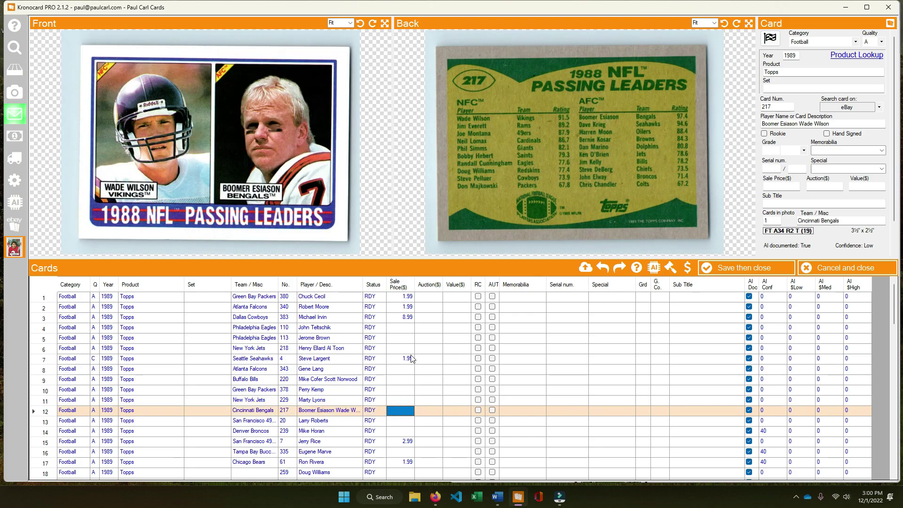
{"action": "key", "text": "Return"}
{"action": "key", "text": "Up"}
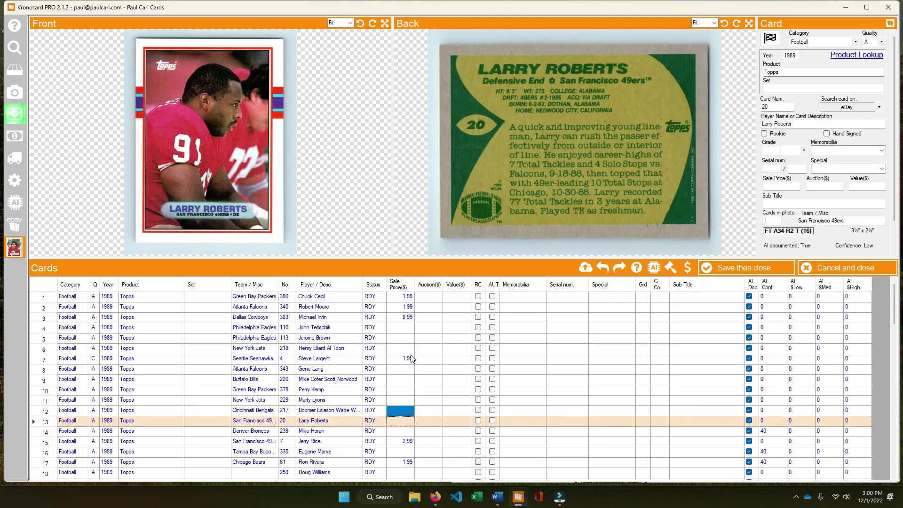
{"action": "left_click", "coordinate": [840, 107]}
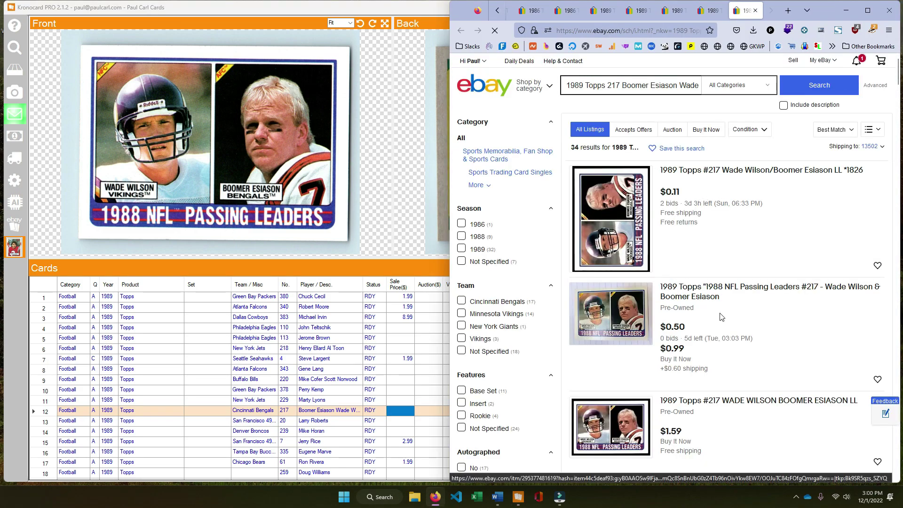
{"action": "scroll", "coordinate": [713, 193], "scroll_direction": "down", "scroll_amount": 5}
{"action": "left_click", "coordinate": [395, 410]}
Search eBay for the Mike Cofer/Scott Norwood card 220 and compare the asking prices.
{"action": "left_click", "coordinate": [400, 399]}
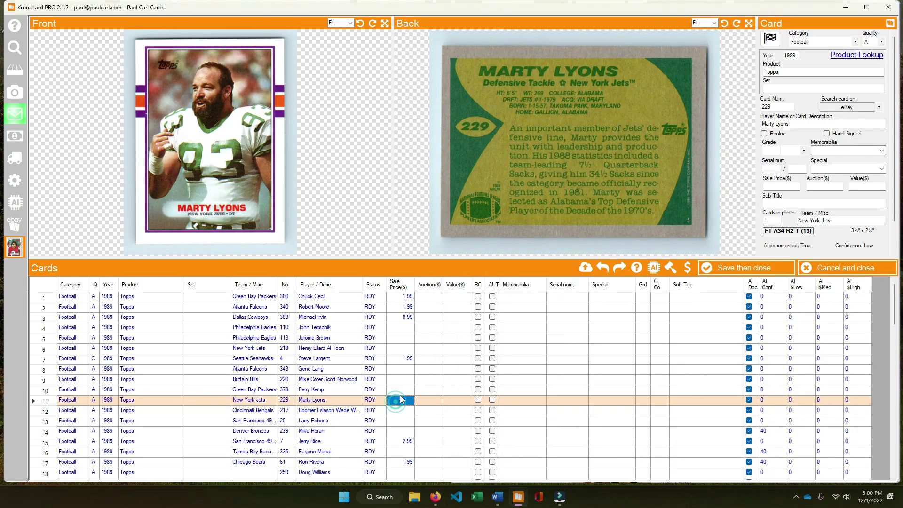
{"action": "left_click", "coordinate": [400, 379]}
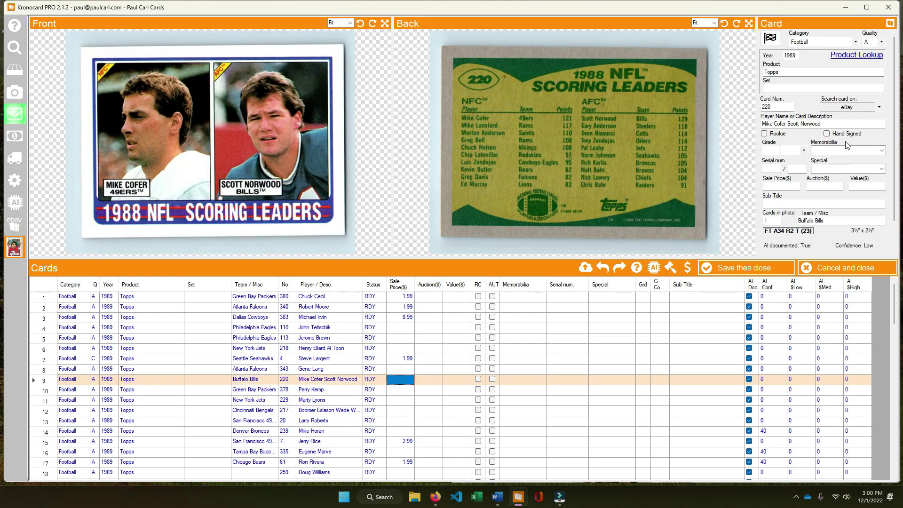
{"action": "left_click", "coordinate": [855, 109]}
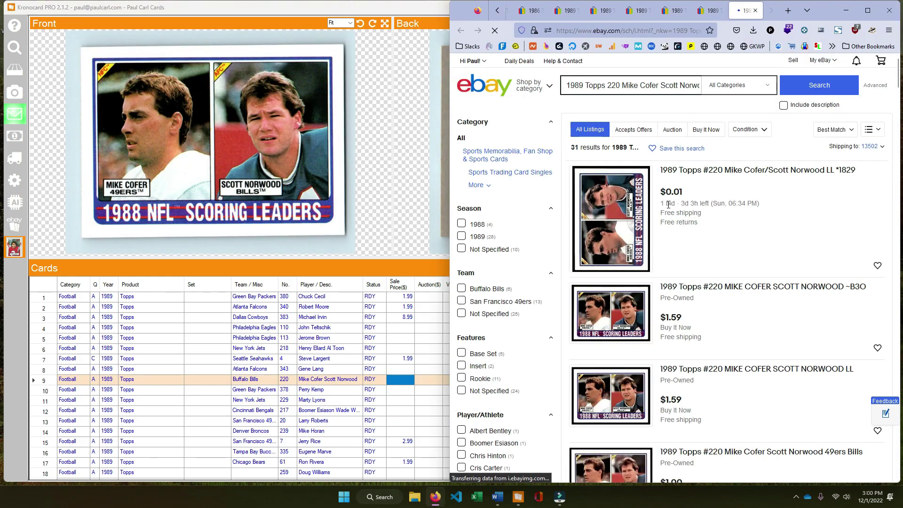
{"action": "scroll", "coordinate": [730, 247], "scroll_direction": "down", "scroll_amount": 4}
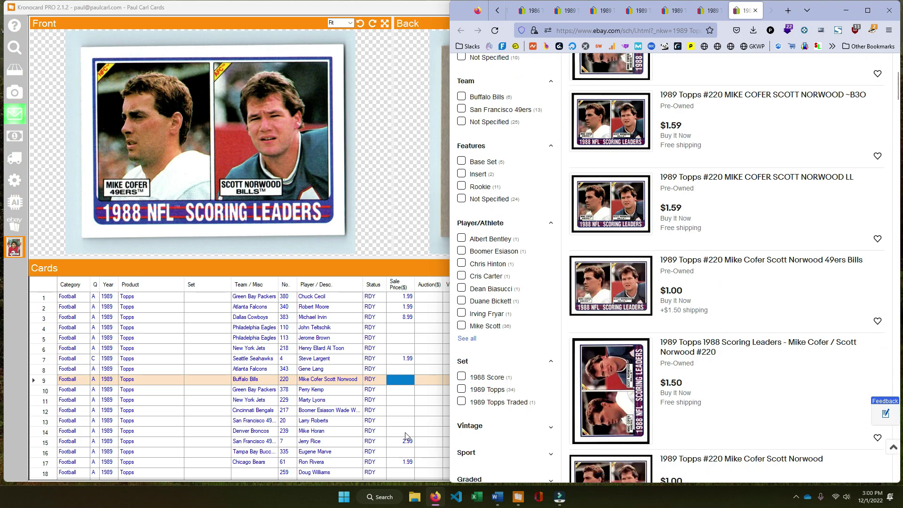
Set the sale price to 1.99 for the seven cards from Gene Lang through Mike Horan.
{"action": "left_click", "coordinate": [404, 421]}
{"action": "left_click", "coordinate": [404, 432]}
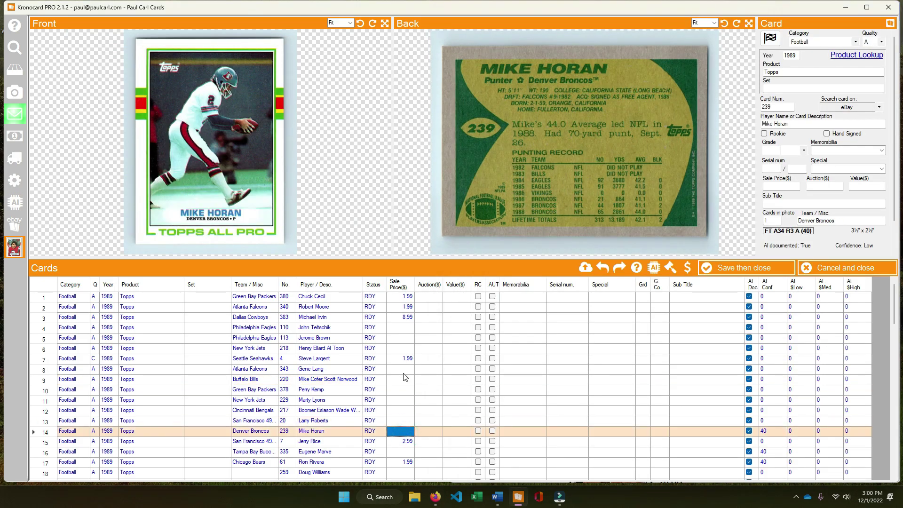
{"action": "left_click", "coordinate": [404, 370], "text": "shift"}
{"action": "right_click", "coordinate": [403, 370]}
{"action": "left_click", "coordinate": [439, 396]}
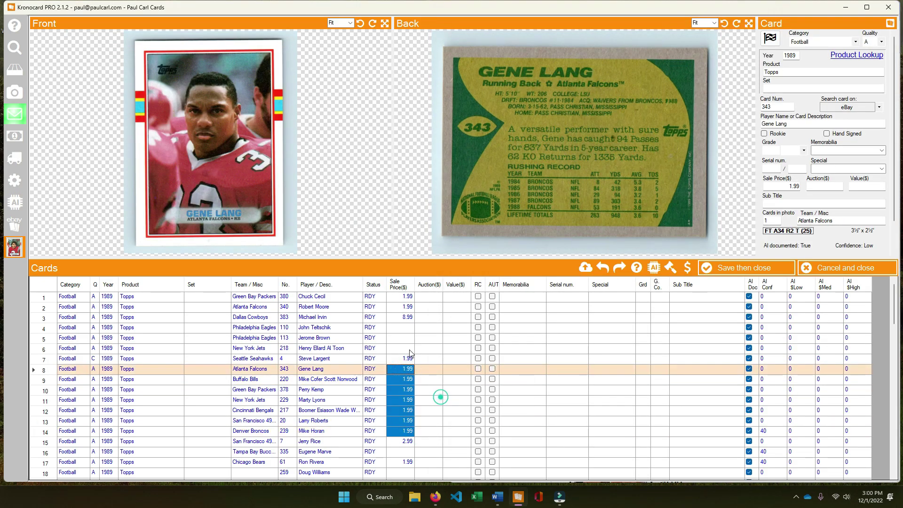
Set the sale price to 1.99 for the John Teltschik, Jerome Brown and Henry Ellard/Al Toon cards.
{"action": "left_click", "coordinate": [401, 348]}
{"action": "left_click", "coordinate": [406, 328]}
{"action": "right_click", "coordinate": [407, 328]}
{"action": "left_click", "coordinate": [440, 355]}
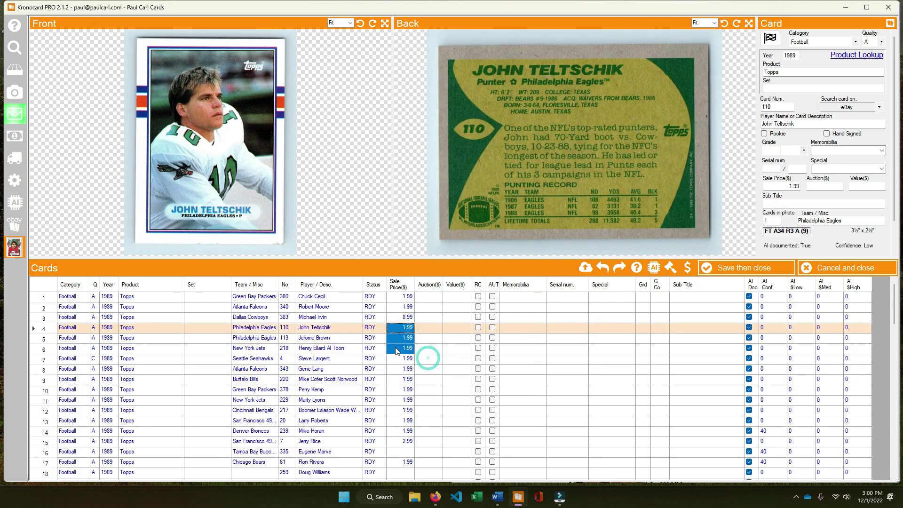
Set the sale price of the Eugene Marve card to 1.99.
{"action": "scroll", "coordinate": [402, 376], "scroll_direction": "down", "scroll_amount": 2}
{"action": "left_click", "coordinate": [404, 390]}
{"action": "right_click", "coordinate": [403, 391]}
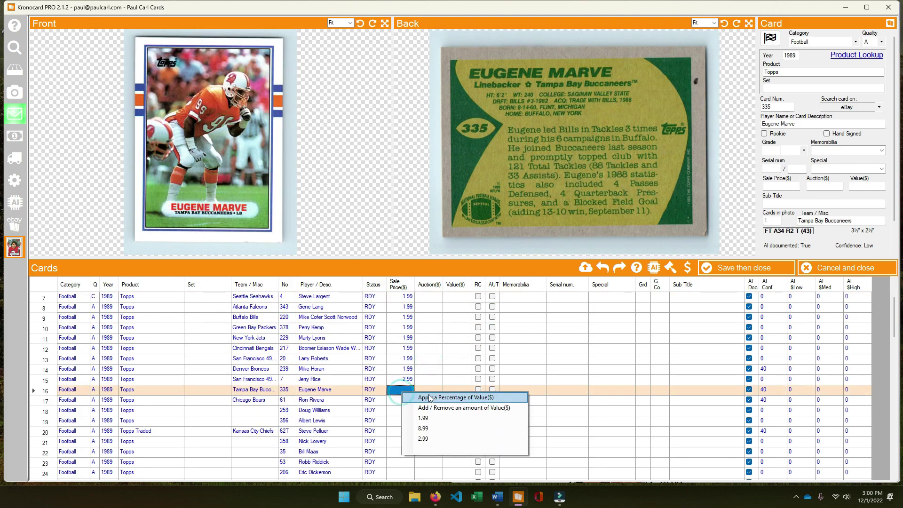
{"action": "left_click", "coordinate": [438, 419]}
Assign the team Washington Redskins to the Doug Williams card and Kansas City Chiefs to the Albert Lewis card.
{"action": "left_click", "coordinate": [378, 410]}
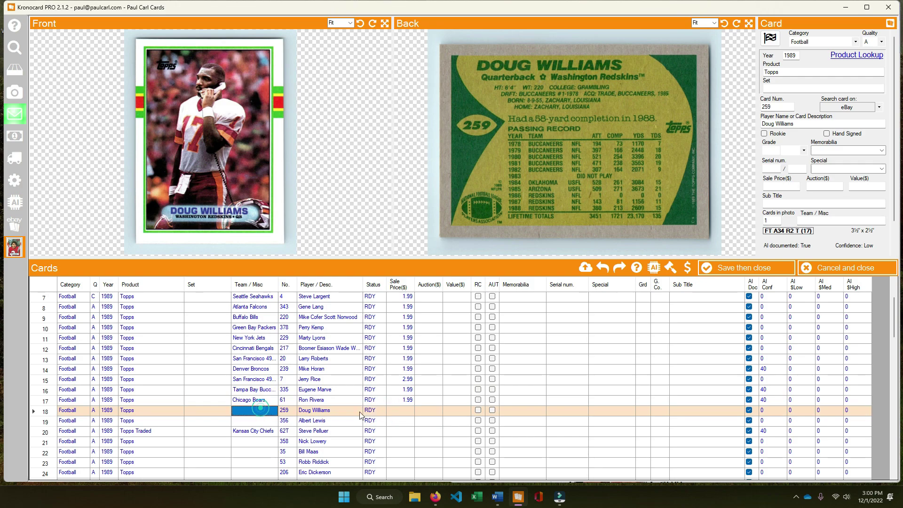
{"action": "left_click", "coordinate": [254, 410]}
{"action": "left_click", "coordinate": [262, 413]}
{"action": "type", "text": "redski"}
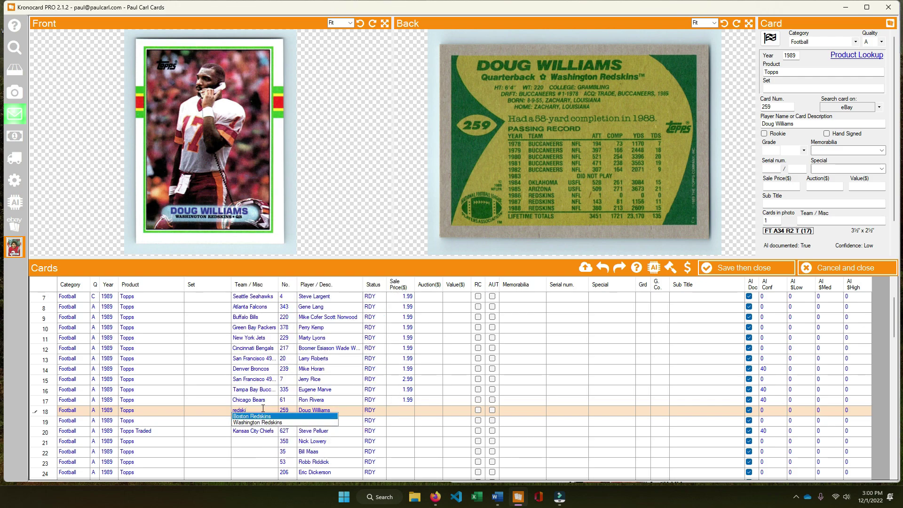
{"action": "key", "text": "Down"}
{"action": "key", "text": "Return"}
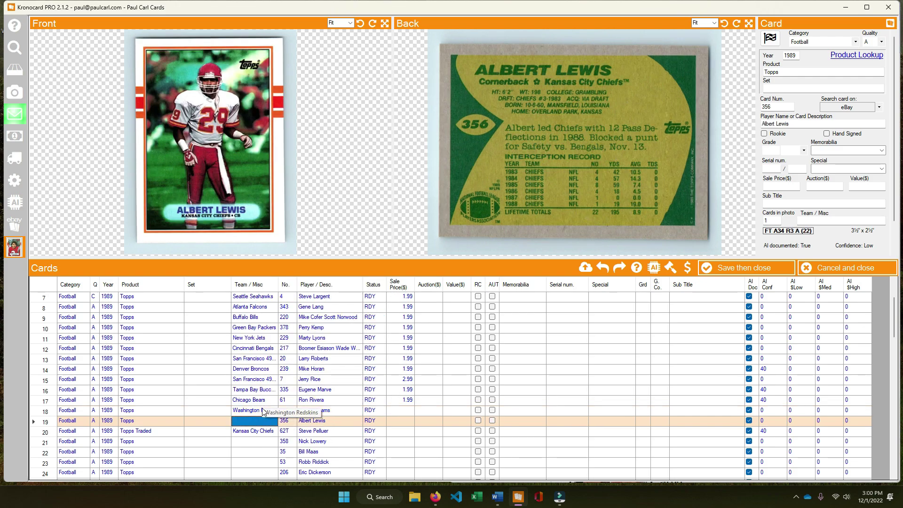
{"action": "type", "text": "chief"}
{"action": "key", "text": "Down"}
{"action": "key", "text": "Tab"}
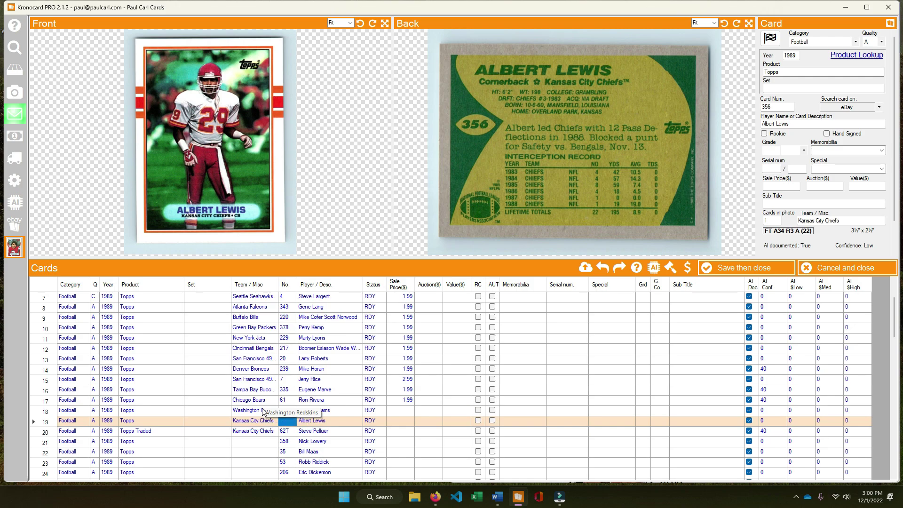
{"action": "key", "text": "Tab"}
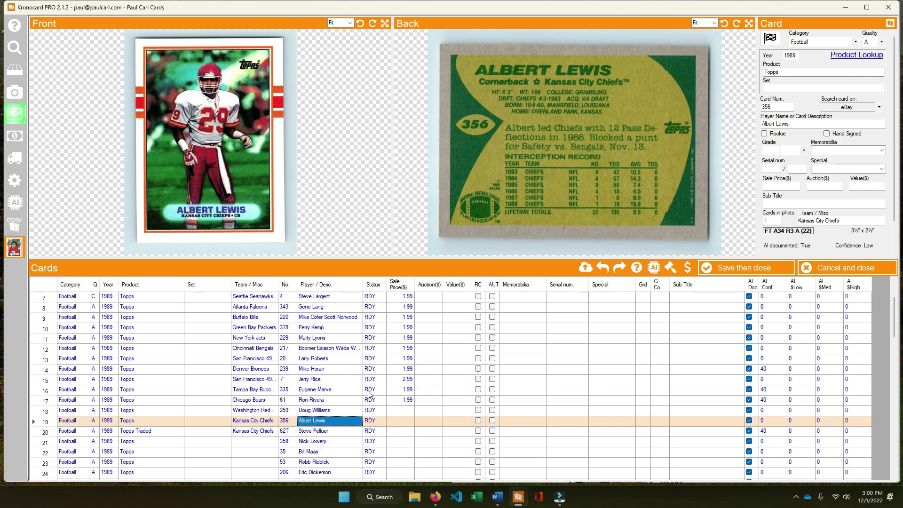
Set the sale price to 1.99 for the Doug Williams and Albert Lewis cards.
{"action": "key", "text": "Up"}
{"action": "left_click_drag", "start_coordinate": [409, 411], "coordinate": [409, 419]}
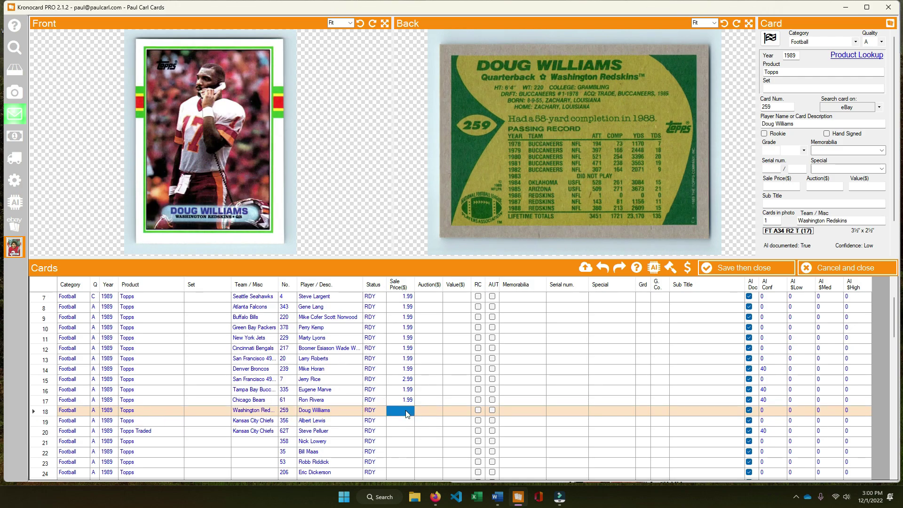
{"action": "right_click", "coordinate": [413, 420]}
{"action": "left_click", "coordinate": [431, 444]}
Sort the card list by year with the newest cards first.
{"action": "scroll", "coordinate": [395, 386], "scroll_direction": "up", "scroll_amount": 2}
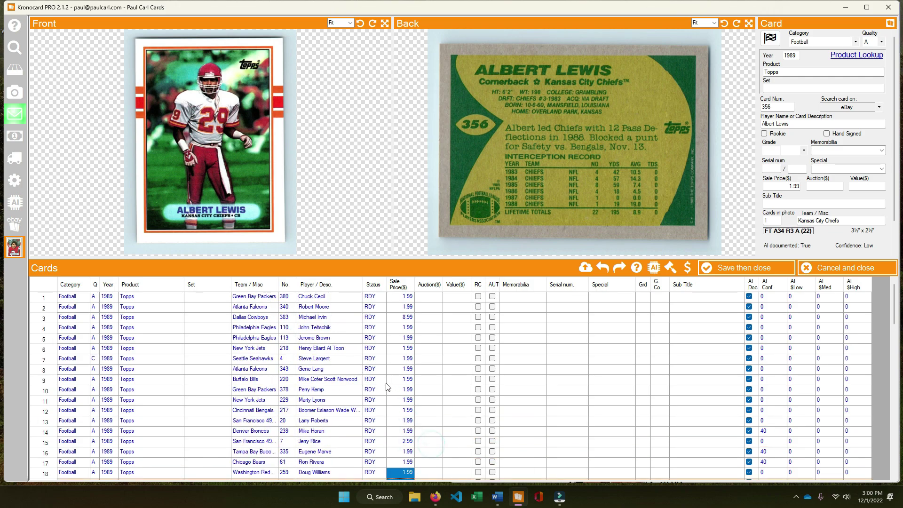
{"action": "scroll", "coordinate": [371, 378], "scroll_direction": "down", "scroll_amount": 6}
{"action": "scroll", "coordinate": [362, 376], "scroll_direction": "up", "scroll_amount": 6}
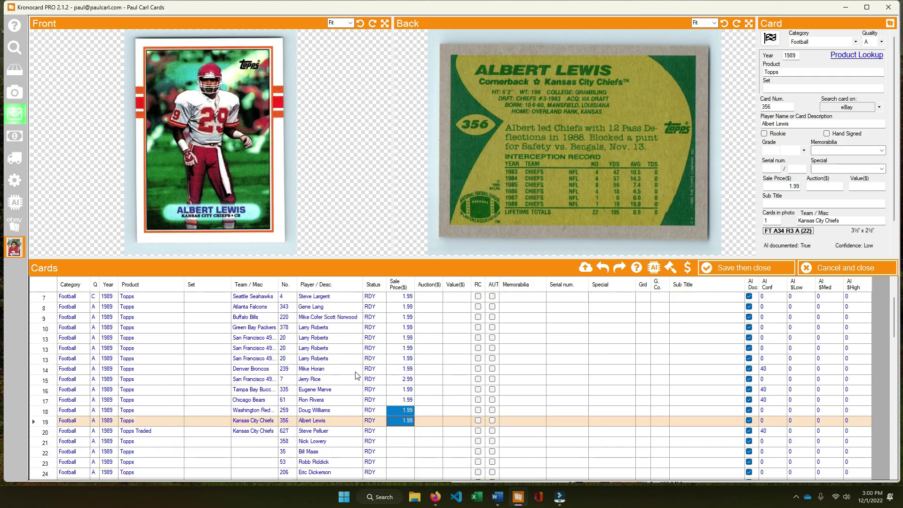
{"action": "left_click", "coordinate": [109, 285]}
{"action": "left_click", "coordinate": [109, 285]}
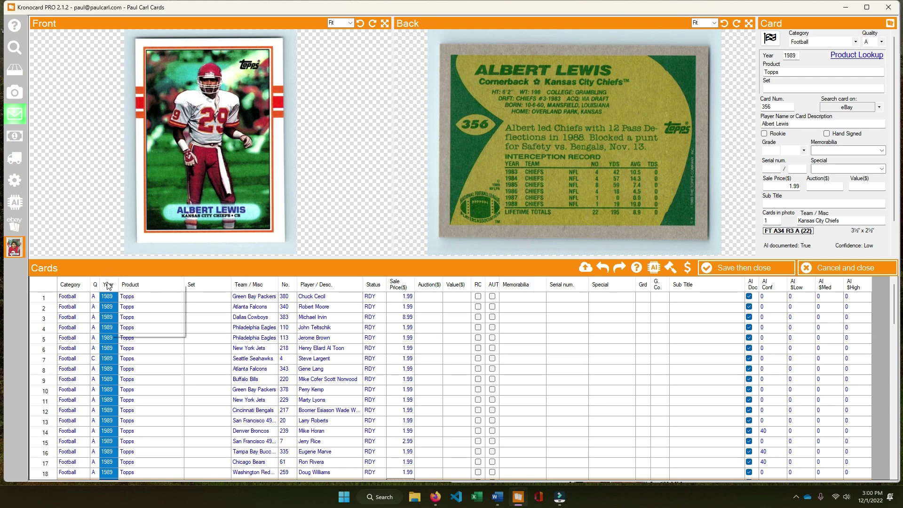
{"action": "left_click", "coordinate": [134, 285]}
{"action": "left_click", "coordinate": [135, 285]}
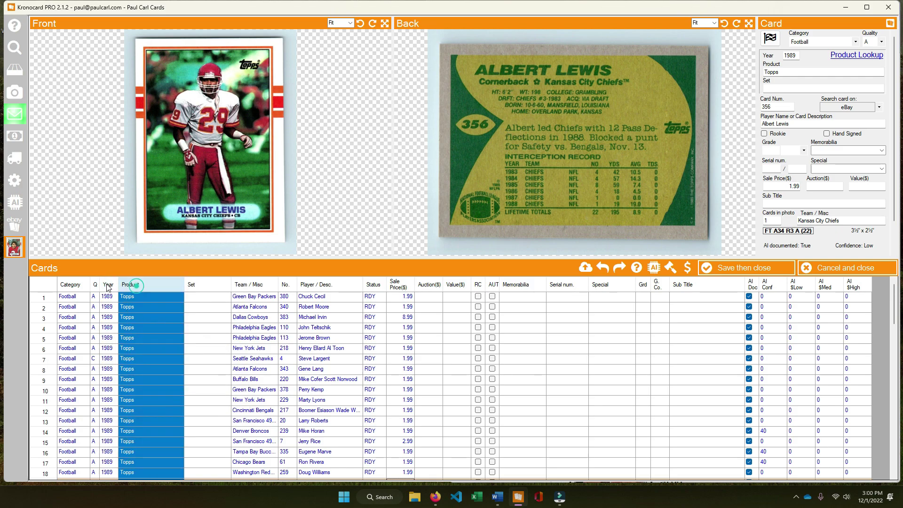
{"action": "double_click", "coordinate": [109, 284]}
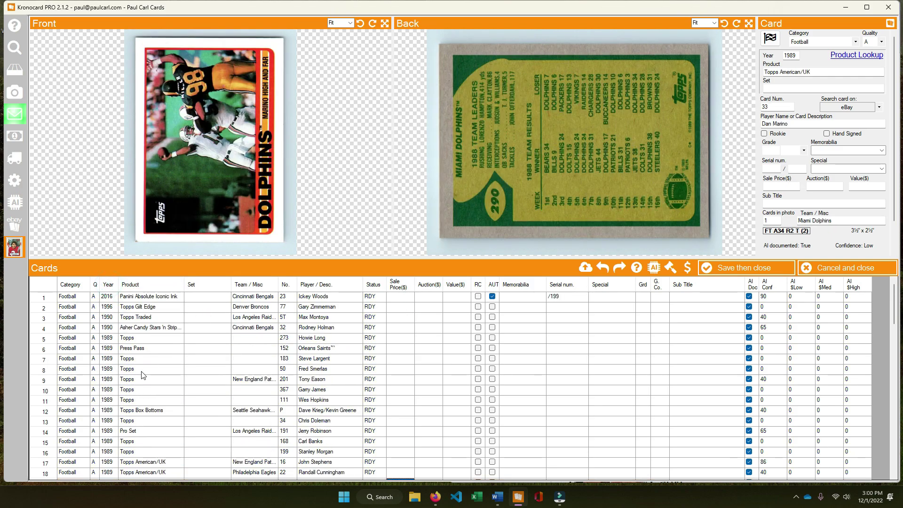
Examine the products and years across the card list, including the 1989 Topps entry for card 217.
{"action": "scroll", "coordinate": [143, 374], "scroll_direction": "down", "scroll_amount": 12}
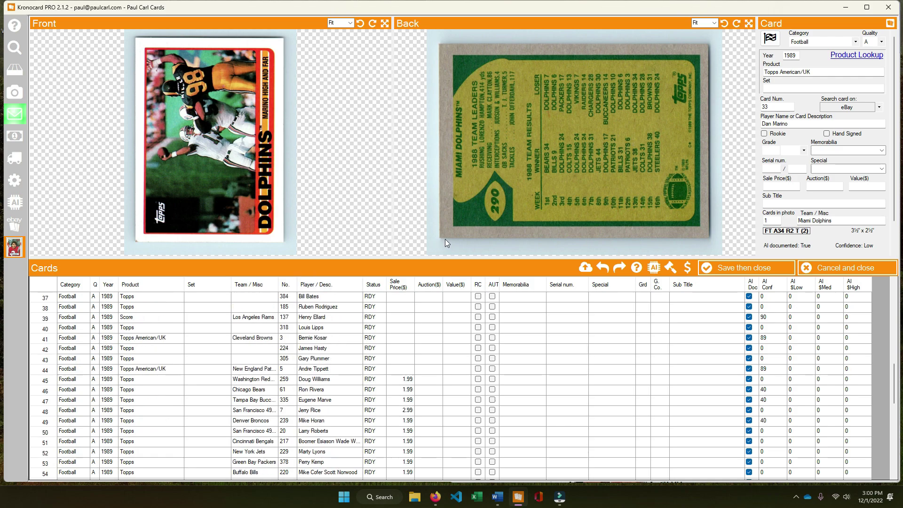
{"action": "scroll", "coordinate": [292, 329], "scroll_direction": "up", "scroll_amount": 5}
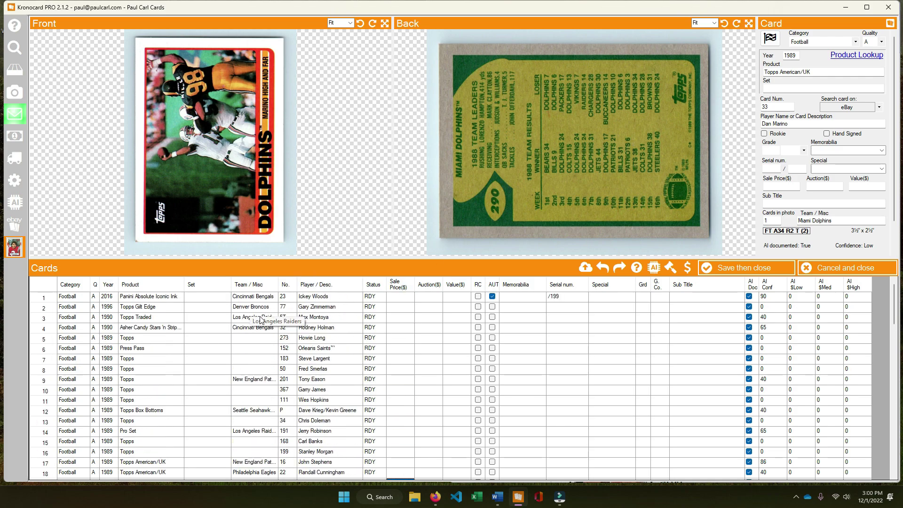
{"action": "scroll", "coordinate": [276, 313], "scroll_direction": "down", "scroll_amount": 9}
{"action": "left_click", "coordinate": [284, 317]}
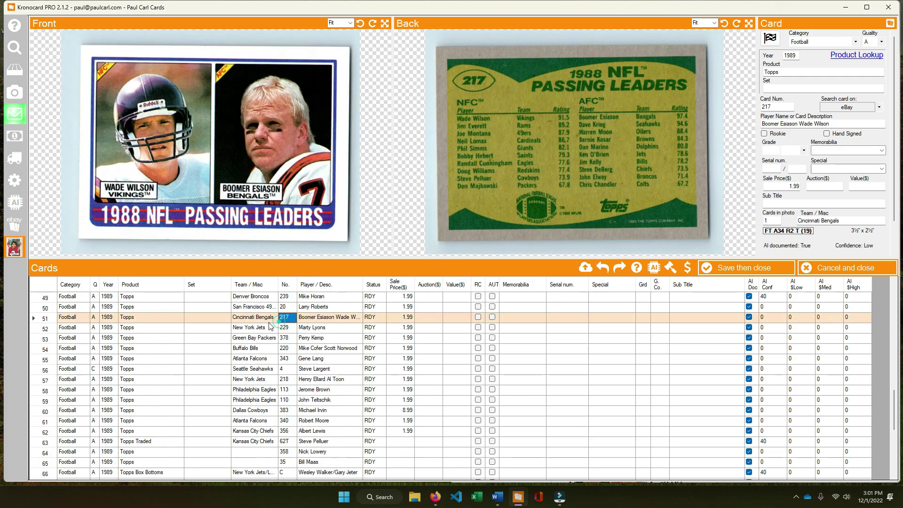
{"action": "left_click_drag", "start_coordinate": [107, 320], "coordinate": [141, 318]}
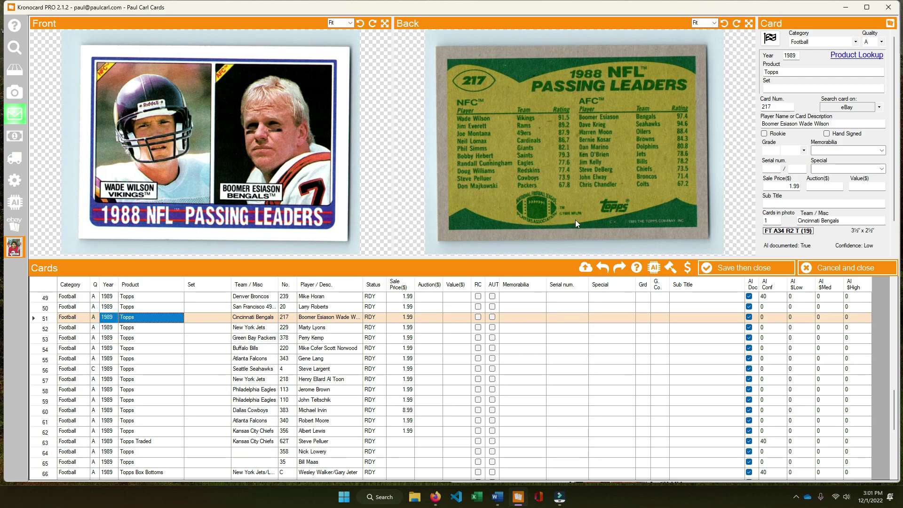
{"action": "scroll", "coordinate": [287, 340], "scroll_direction": "up", "scroll_amount": 13}
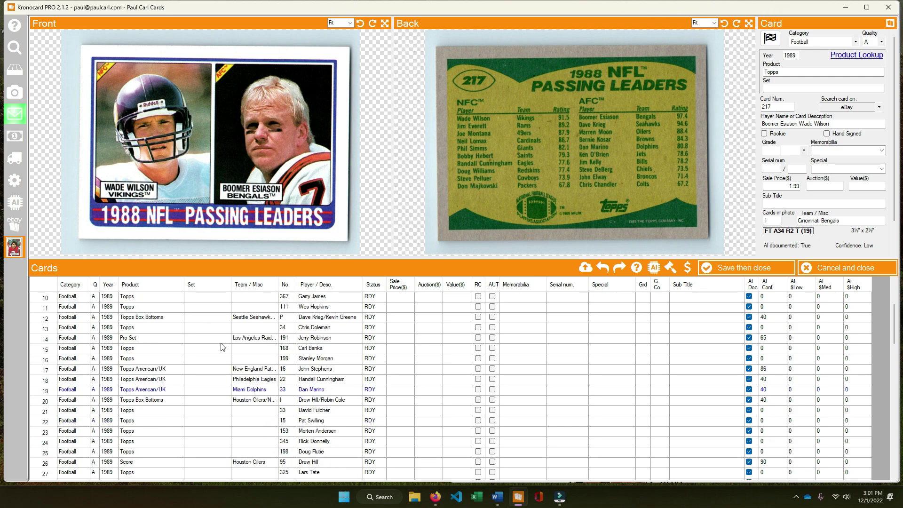
{"action": "scroll", "coordinate": [151, 404], "scroll_direction": "down", "scroll_amount": 3}
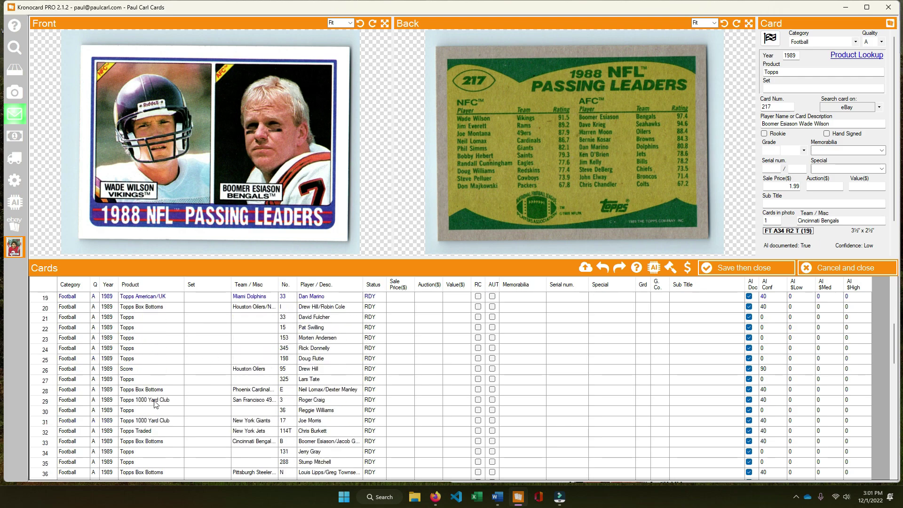
{"action": "scroll", "coordinate": [156, 404], "scroll_direction": "up", "scroll_amount": 6}
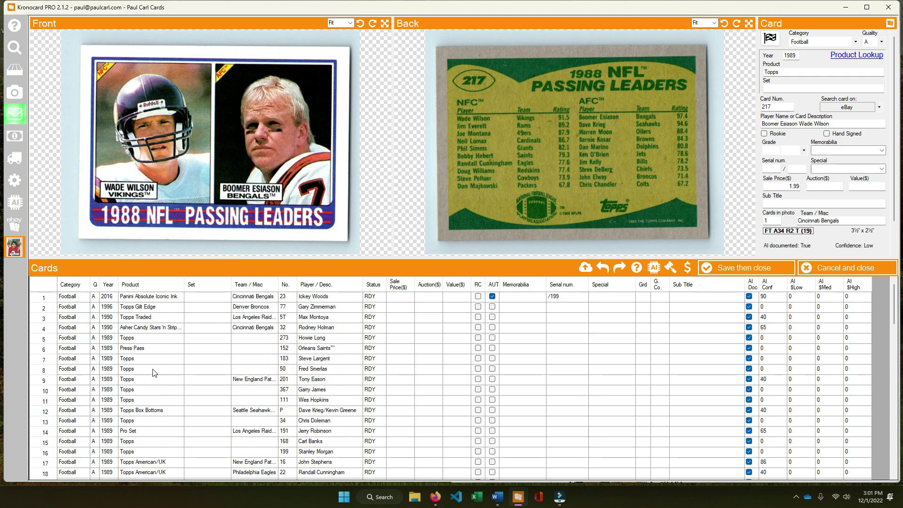
Sort the card list by product in descending order and select the product of the Louis Lipps/Greg Townsend Topps Box Bottoms card.
{"action": "left_click", "coordinate": [158, 284]}
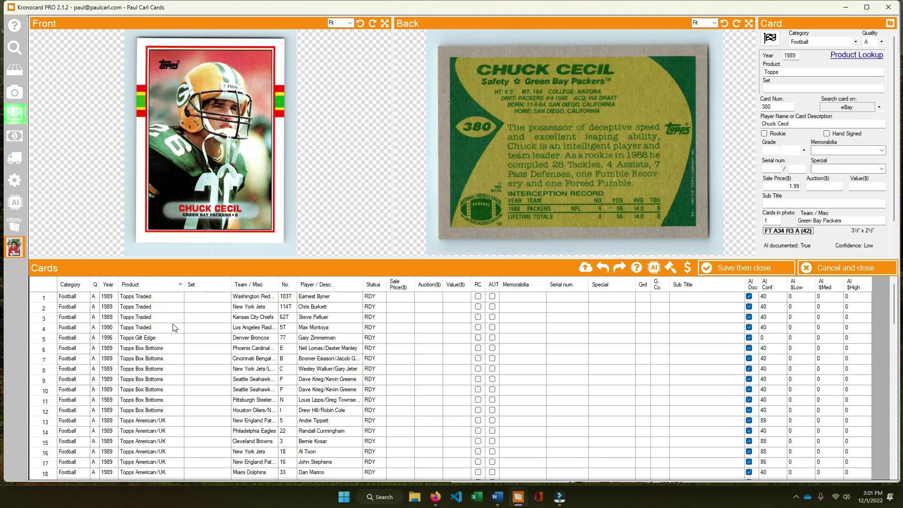
{"action": "scroll", "coordinate": [167, 362], "scroll_direction": "down", "scroll_amount": 2}
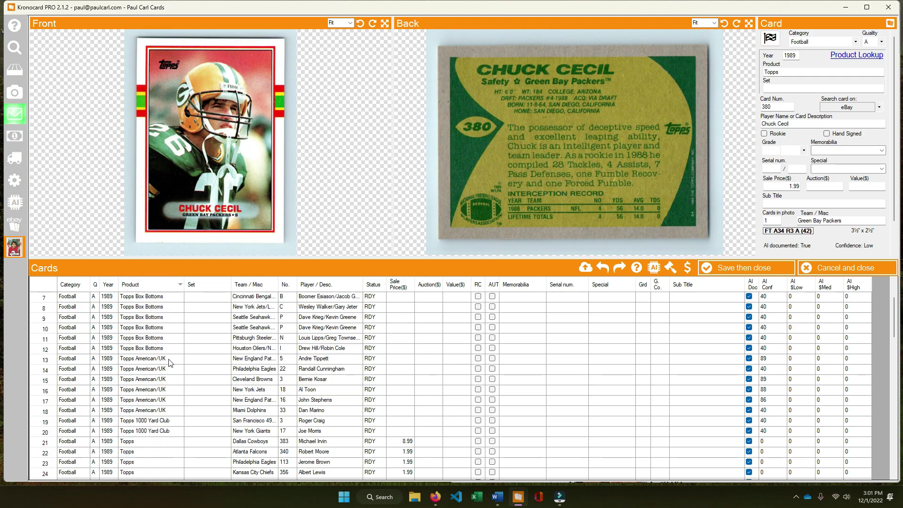
{"action": "left_click", "coordinate": [159, 338]}
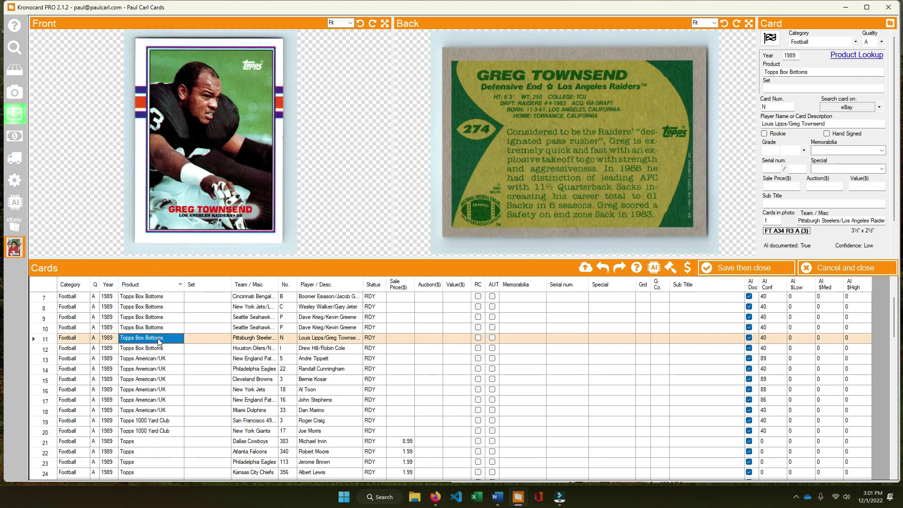
Set the sale price of the Joe Morris Topps 1000 Yard Club card to 1.99.
{"action": "left_click", "coordinate": [158, 431]}
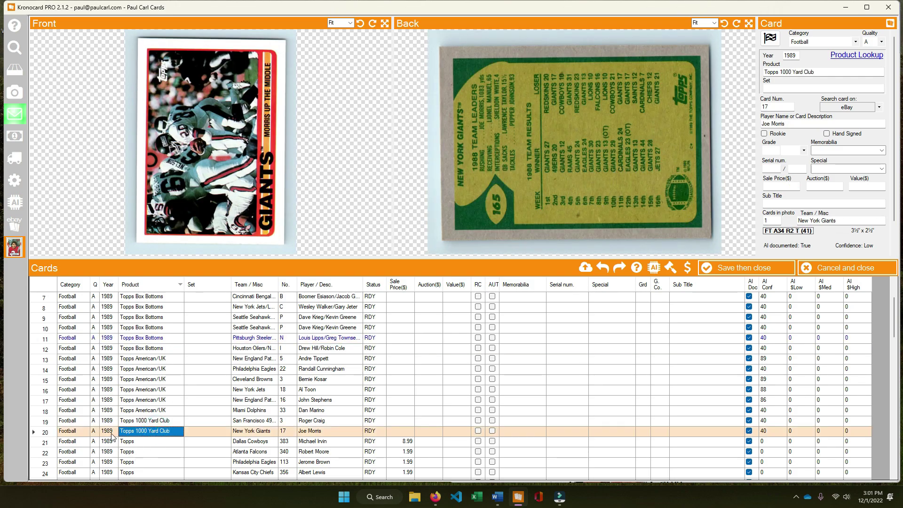
{"action": "left_click_drag", "start_coordinate": [112, 435], "coordinate": [155, 410]}
{"action": "left_click", "coordinate": [404, 431]}
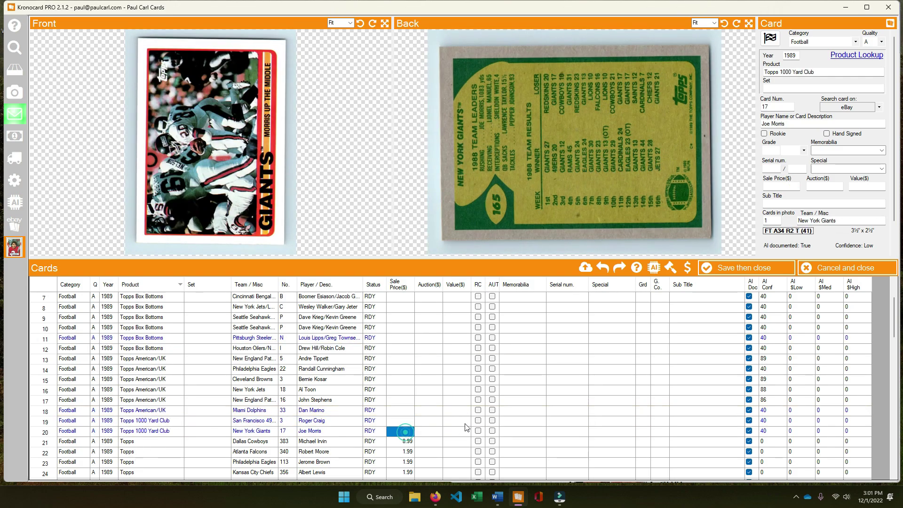
{"action": "type", "text": "1"}
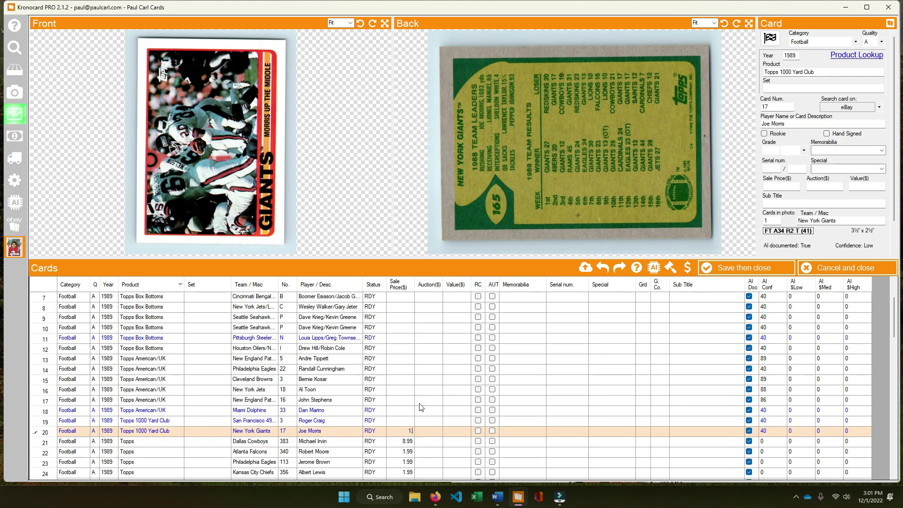
{"action": "type", "text": ".99"}
{"action": "key", "text": "Up"}
{"action": "key", "text": "Down"}
{"action": "key", "text": "Left"}
{"action": "key", "text": "Left"}
{"action": "key", "text": "Left"}
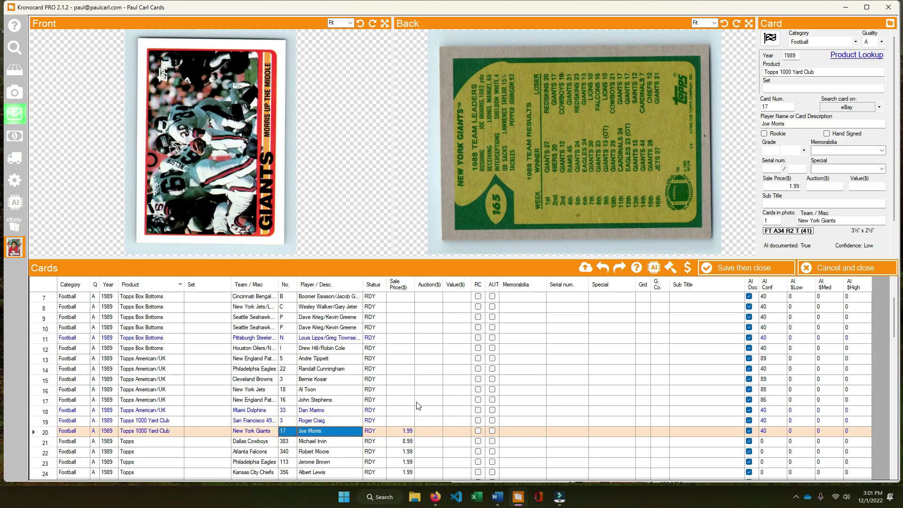
{"action": "key", "text": "shift+Left"}
{"action": "key", "text": "Left"}
{"action": "key", "text": "Left"}
{"action": "key", "text": "Left"}
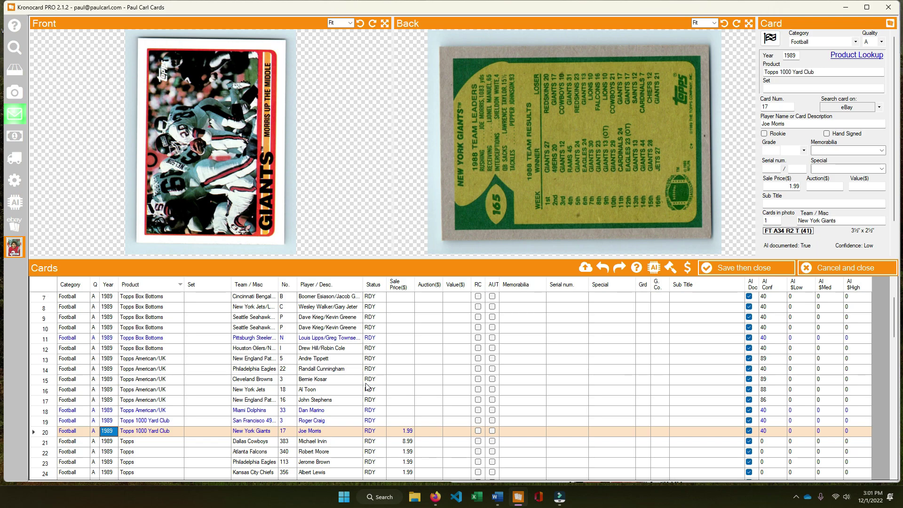
{"action": "key", "text": "shift+Right"}
{"action": "key", "text": "shift+Right"}
{"action": "key", "text": "shift+Right"}
{"action": "key", "text": "shift+Right"}
{"action": "key", "text": "shift+End"}
{"action": "key", "text": "Left"}
{"action": "key", "text": "Left"}
{"action": "key", "text": "Left"}
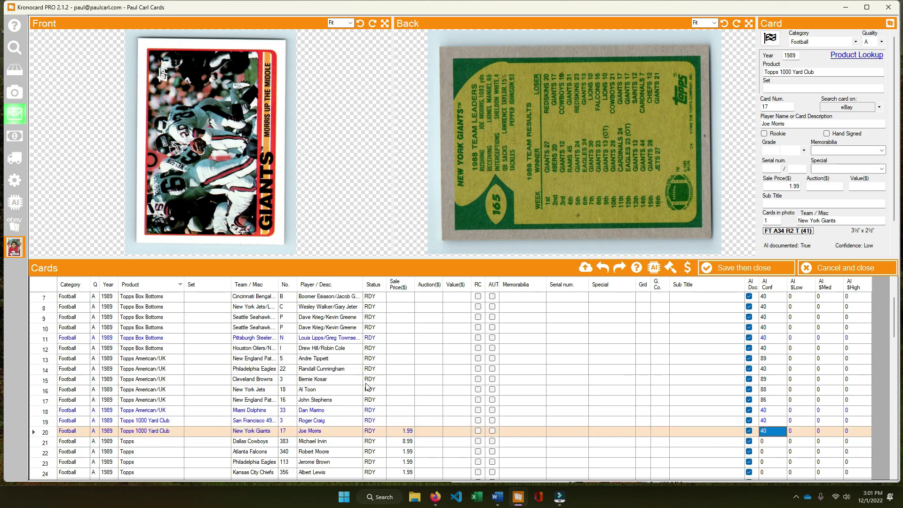
{"action": "key", "text": "shift+Home"}
{"action": "key", "text": "Right"}
{"action": "key", "text": "Right"}
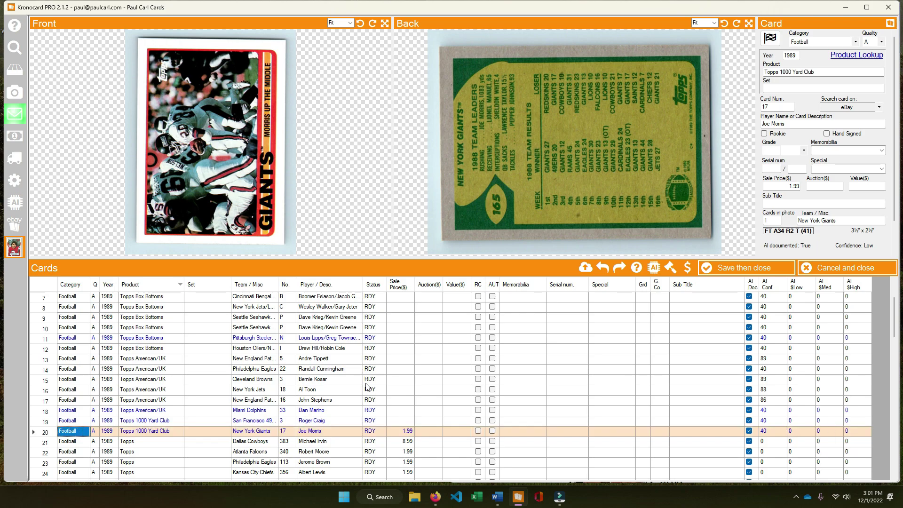
{"action": "key", "text": "End"}
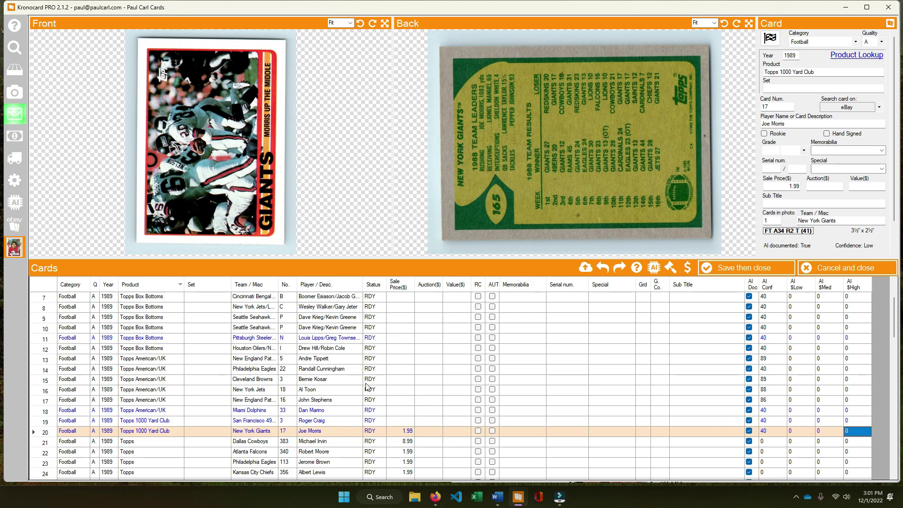
{"action": "left_click", "coordinate": [131, 430]}
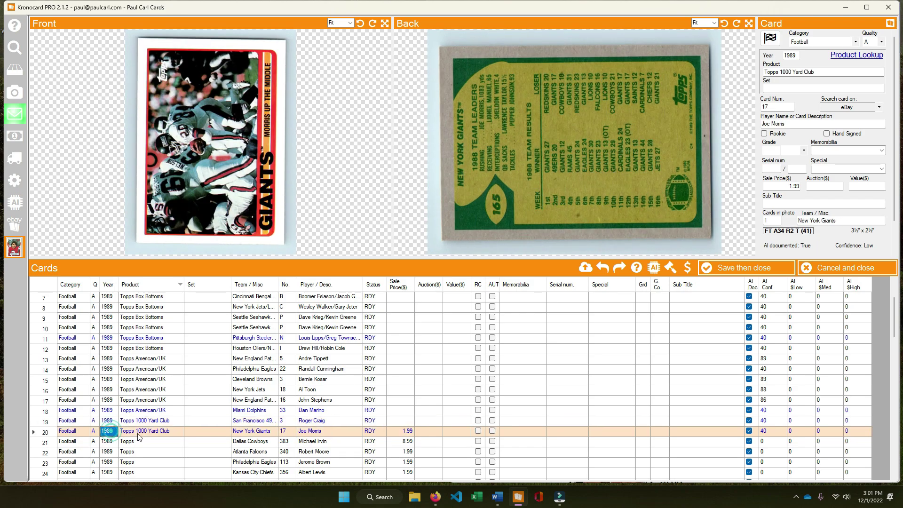
{"action": "scroll", "coordinate": [174, 420], "scroll_direction": "up", "scroll_amount": 2}
{"action": "left_click", "coordinate": [175, 423], "text": "shift"}
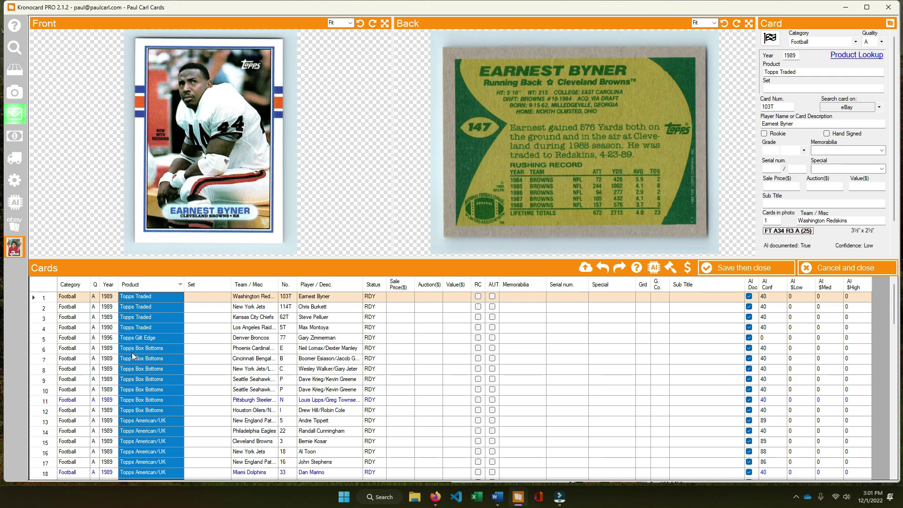
{"action": "scroll", "coordinate": [153, 387], "scroll_direction": "down", "scroll_amount": 5}
{"action": "mouse_move", "coordinate": [108, 337]}
{"action": "left_mouse_down"}
{"action": "mouse_move", "coordinate": [134, 252]}
{"action": "mouse_move", "coordinate": [151, 112]}
{"action": "mouse_move", "coordinate": [121, 338]}
{"action": "left_mouse_up"}
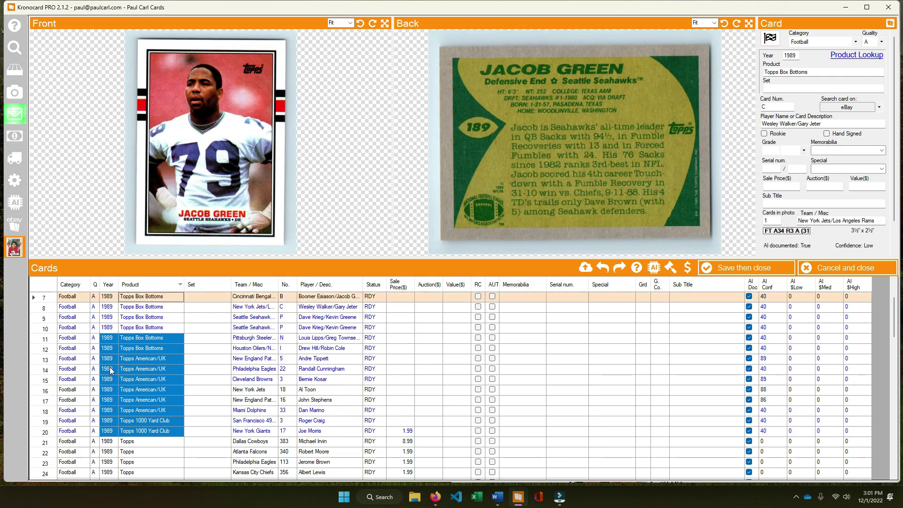
Set the year to 1989 for every card from the Joe Morris card up to the first row.
{"action": "left_click", "coordinate": [108, 428]}
{"action": "key", "text": "ctrl+shift+Up"}
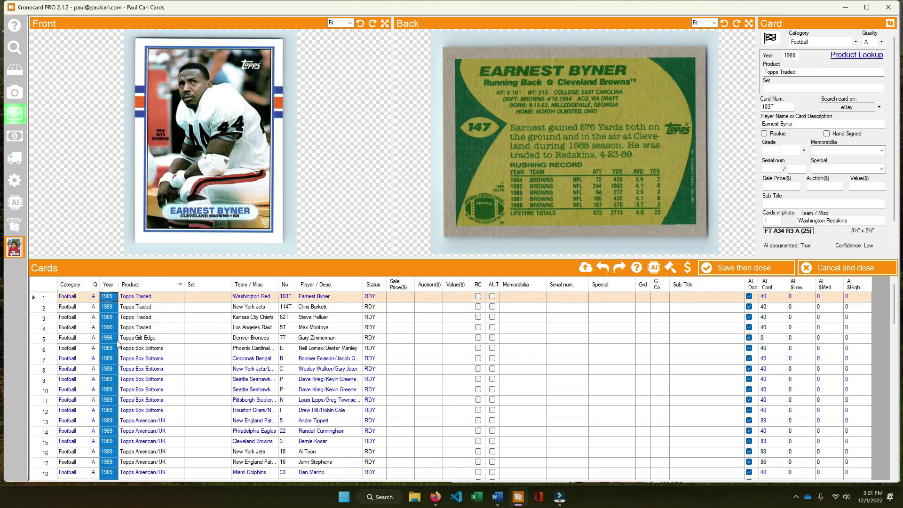
{"action": "right_click", "coordinate": [108, 320]}
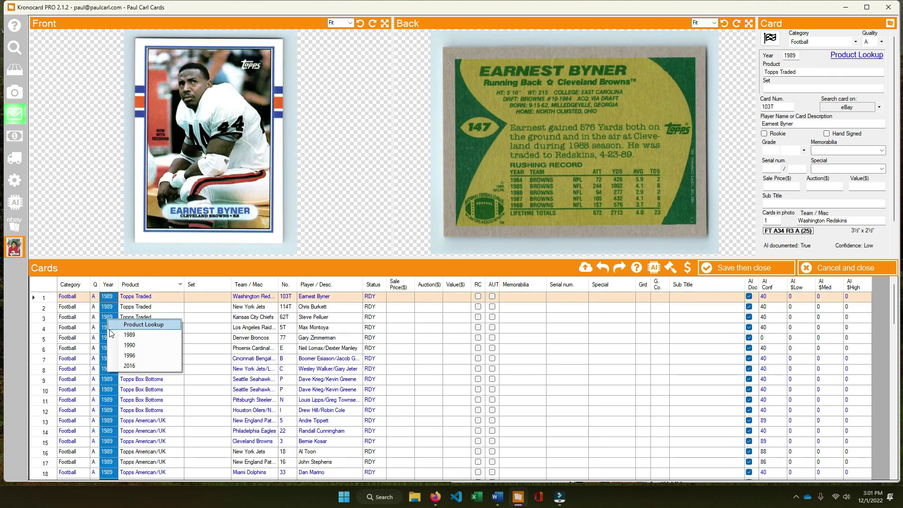
{"action": "left_click", "coordinate": [144, 334]}
Change the product to Topps for every card from the Joe Morris card up to the first row.
{"action": "scroll", "coordinate": [148, 372], "scroll_direction": "down", "scroll_amount": 4}
{"action": "left_click", "coordinate": [146, 369]}
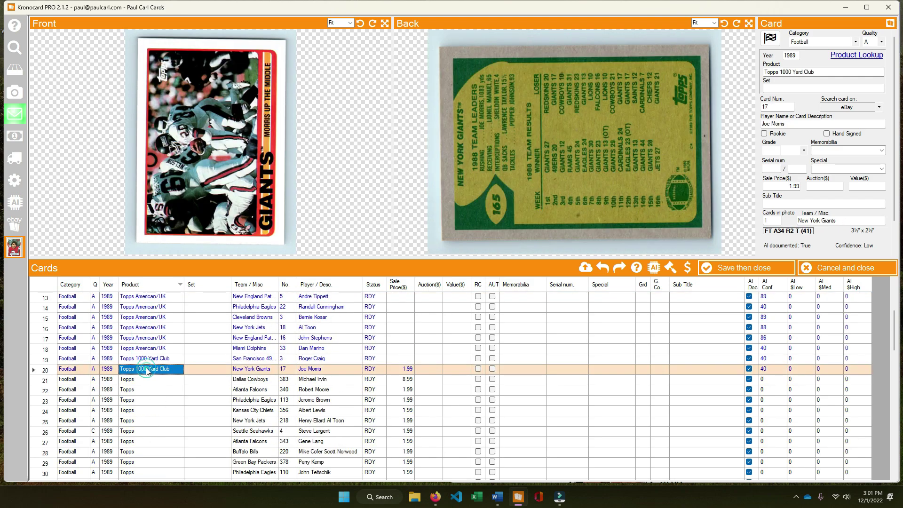
{"action": "key", "text": "ctrl+shift+Up"}
{"action": "right_click", "coordinate": [145, 367]}
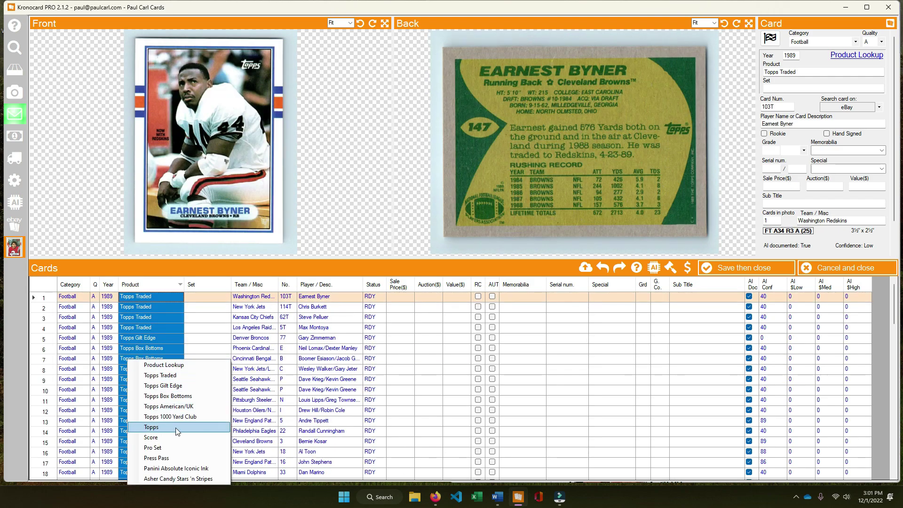
{"action": "left_click", "coordinate": [151, 427]}
Rotate the front and back images of the Joe Morris card clockwise so both are upright.
{"action": "scroll", "coordinate": [271, 374], "scroll_direction": "down", "scroll_amount": 4}
{"action": "left_click", "coordinate": [345, 372]}
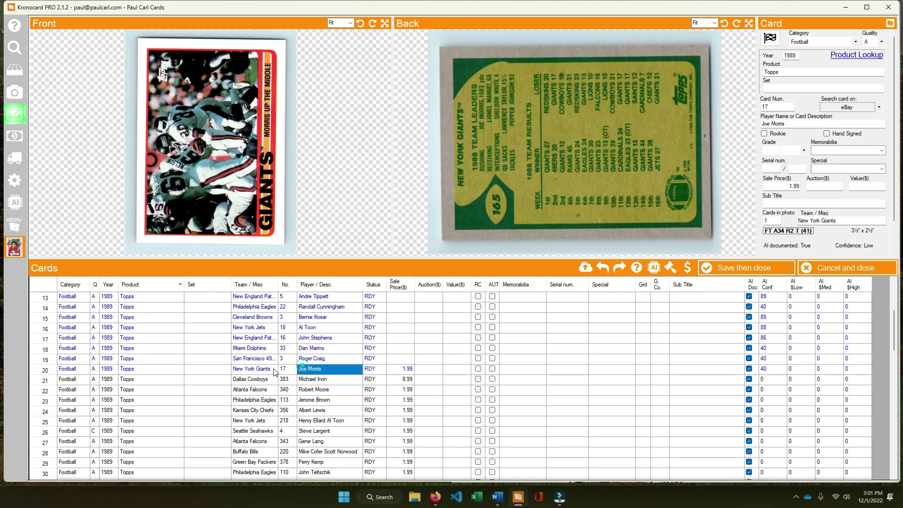
{"action": "left_click", "coordinate": [257, 368]}
{"action": "left_click", "coordinate": [373, 23]}
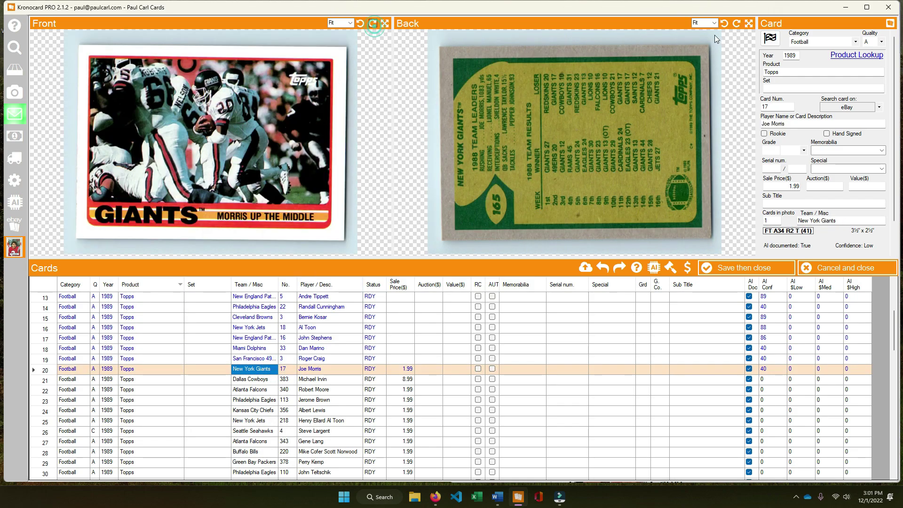
{"action": "left_click", "coordinate": [736, 23]}
Set the Joe Morris card's number to 165 and its description to "Joe Morris Up the Middle".
{"action": "key", "text": "Tab"}
{"action": "type", "text": "165"}
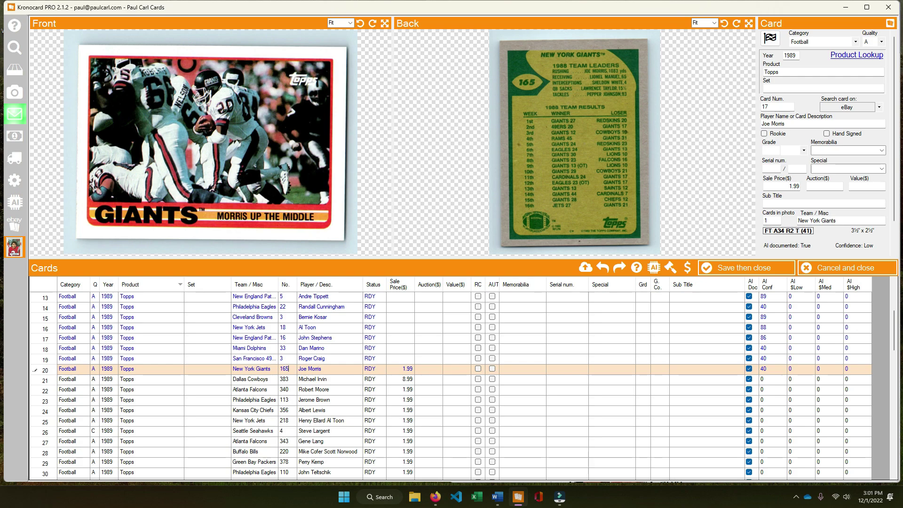
{"action": "key", "text": "Tab"}
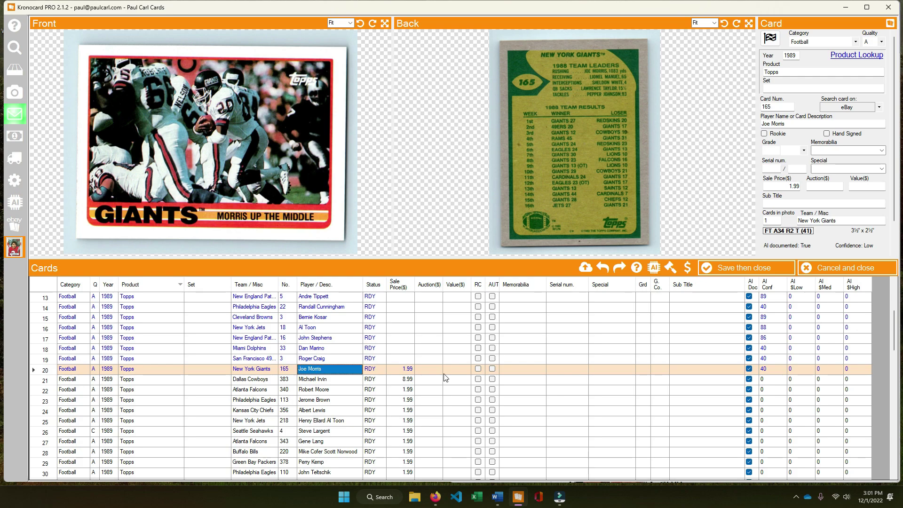
{"action": "left_click", "coordinate": [338, 369]}
{"action": "type", "text": "Up the Middle"}
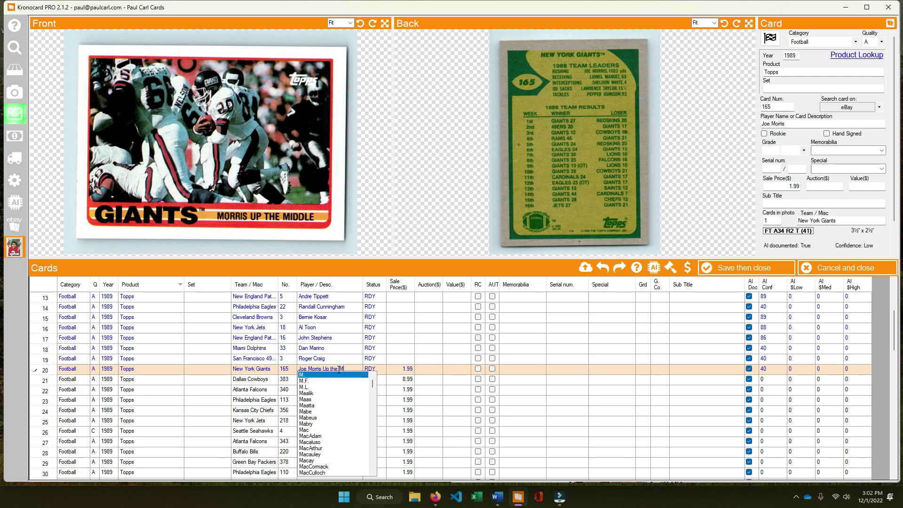
Rotate the front and back images of the Roger Craig 49ers card clockwise so both are upright.
{"action": "left_click", "coordinate": [357, 358]}
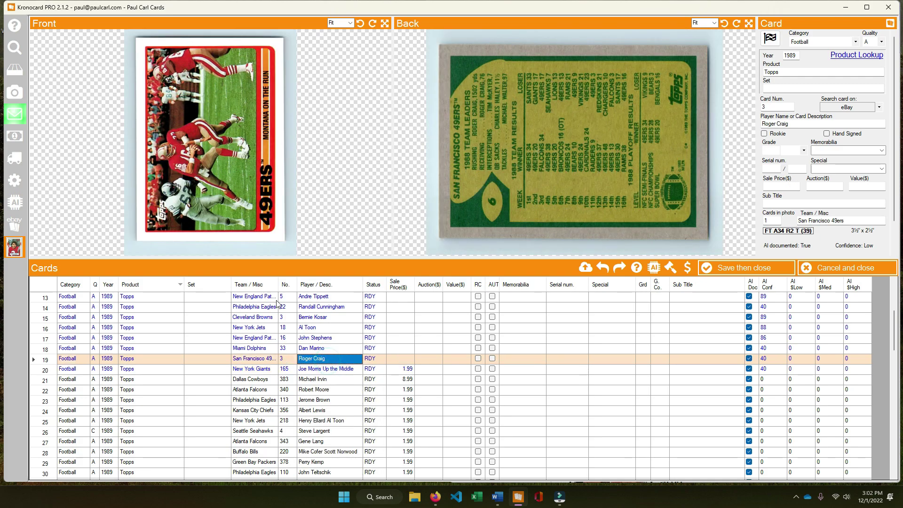
{"action": "left_click", "coordinate": [372, 23]}
{"action": "left_click", "coordinate": [736, 23]}
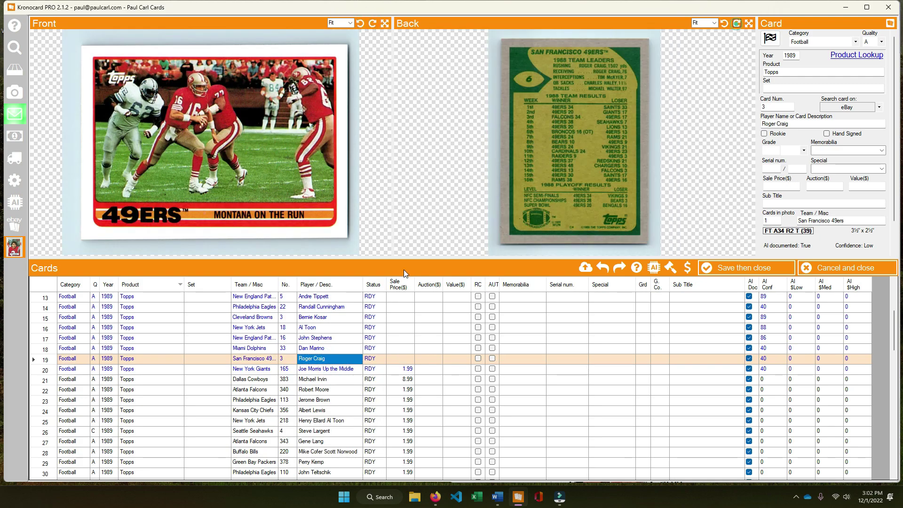
Set the 49ers card's number to 6 and replace its description with "Joe Montana on the Run".
{"action": "left_click", "coordinate": [284, 359]}
{"action": "type", "text": "6"}
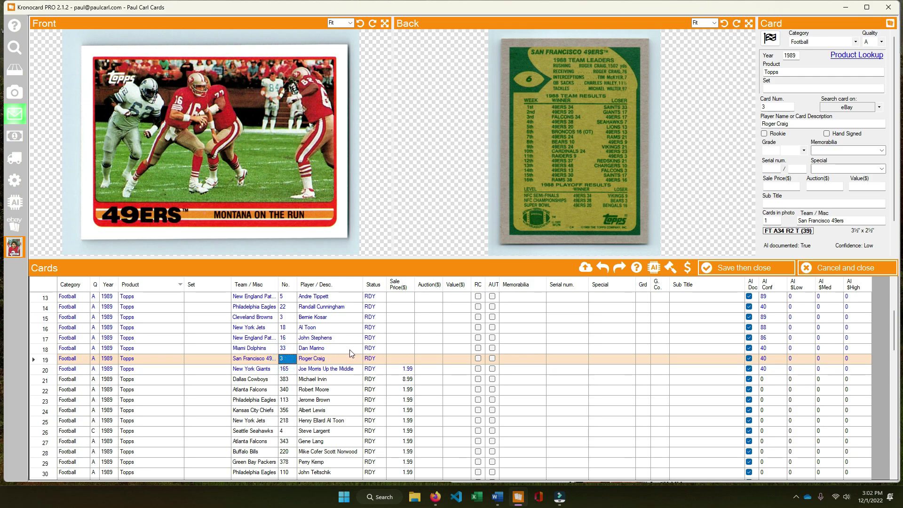
{"action": "key", "text": "Tab"}
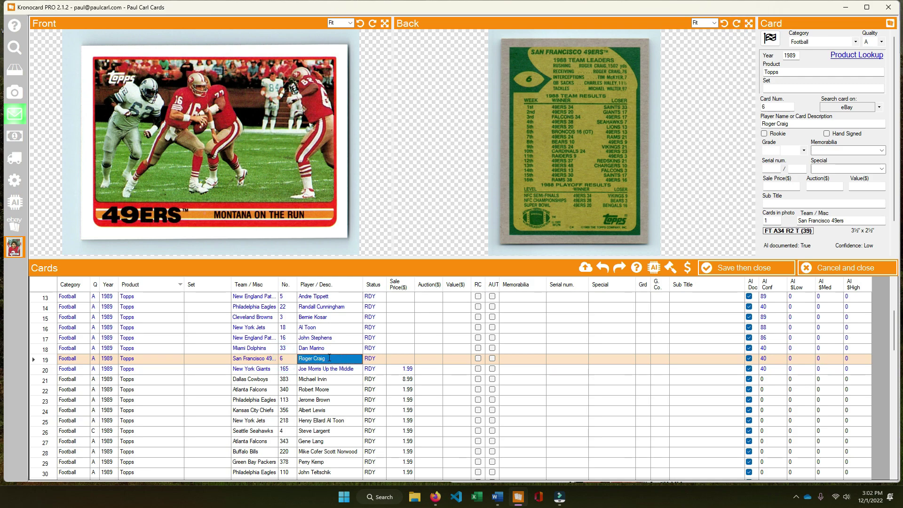
{"action": "type", "text": "Joe Montana"}
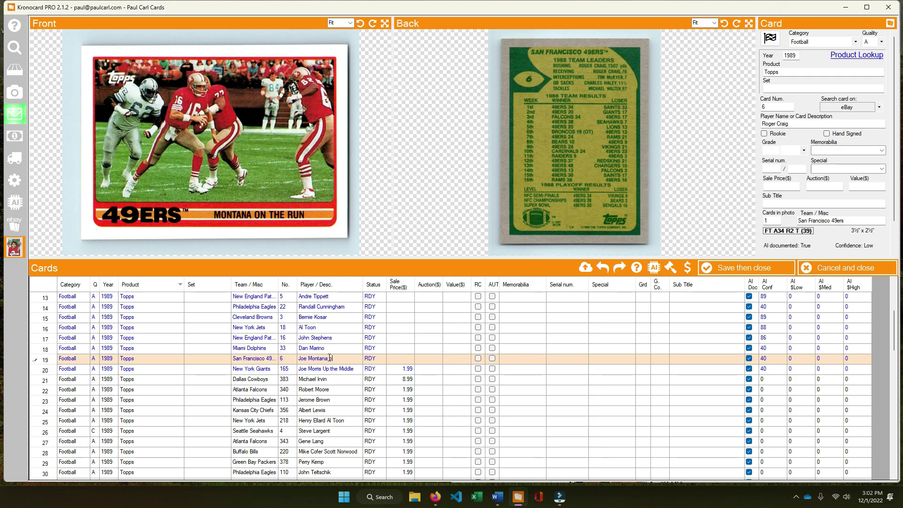
{"action": "type", "text": " on the Run"}
Search eBay for the 1989 Topps Joe Montana on the Run card and examine the asking prices.
{"action": "left_click", "coordinate": [392, 358]}
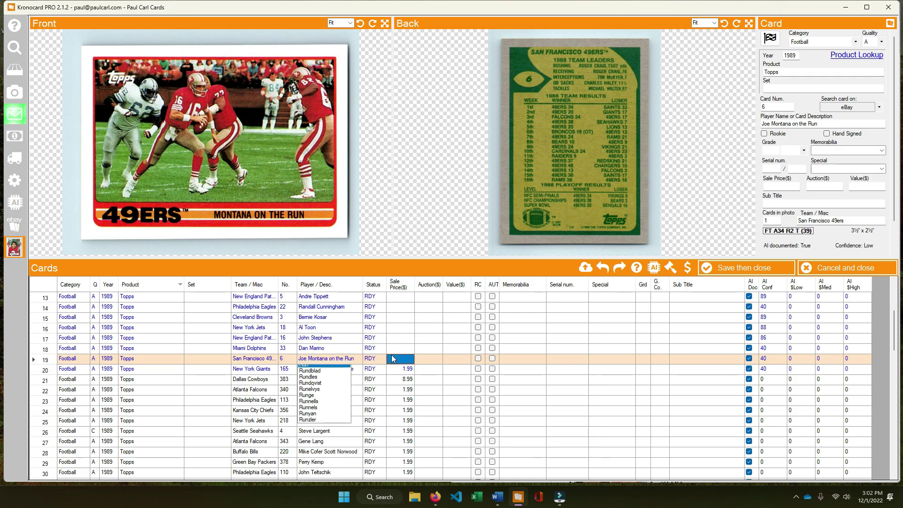
{"action": "left_click", "coordinate": [839, 108]}
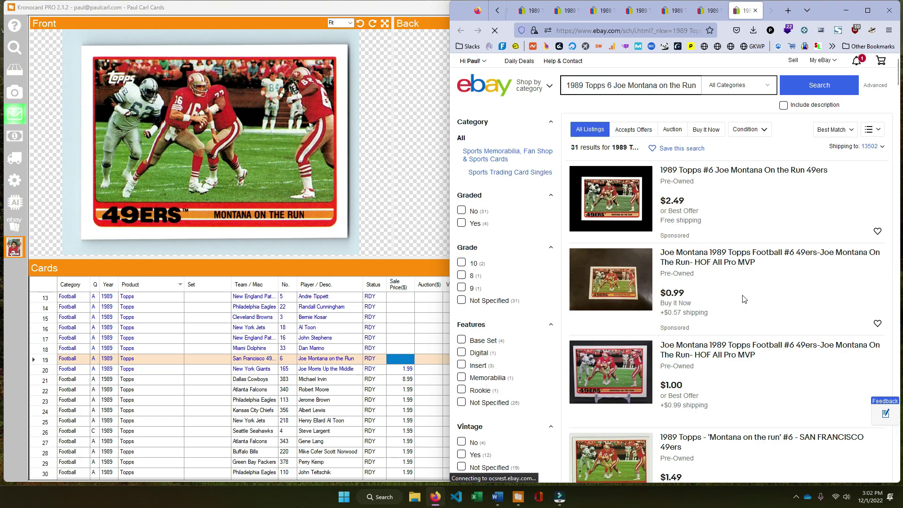
{"action": "scroll", "coordinate": [674, 351], "scroll_direction": "down", "scroll_amount": 4}
{"action": "scroll", "coordinate": [592, 315], "scroll_direction": "down", "scroll_amount": 1}
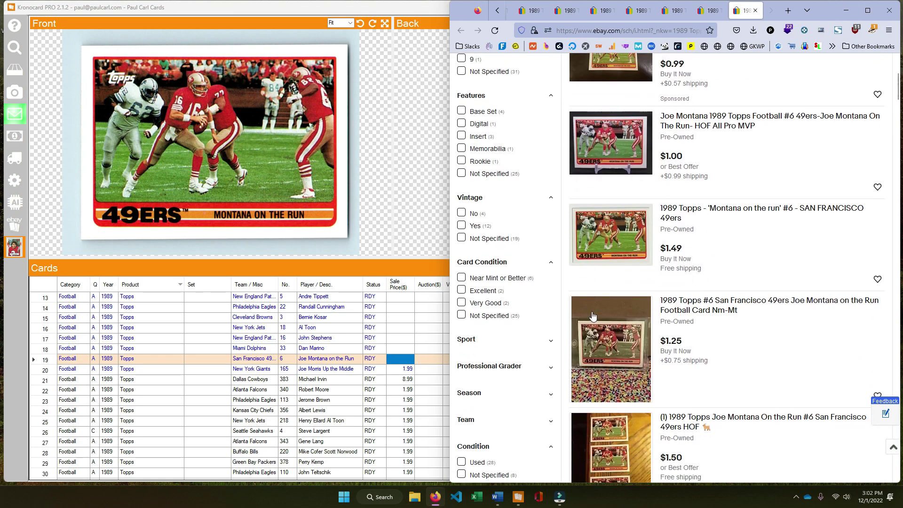
{"action": "left_click", "coordinate": [400, 366]}
Rotate the Dan Marino card's front and back images clockwise to upright and set its quality to C.
{"action": "left_click", "coordinate": [336, 349]}
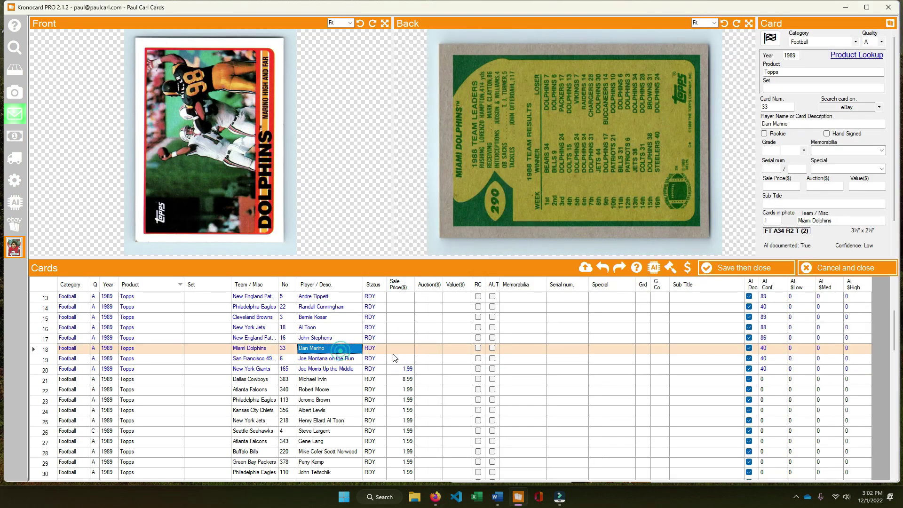
{"action": "left_click", "coordinate": [372, 23]}
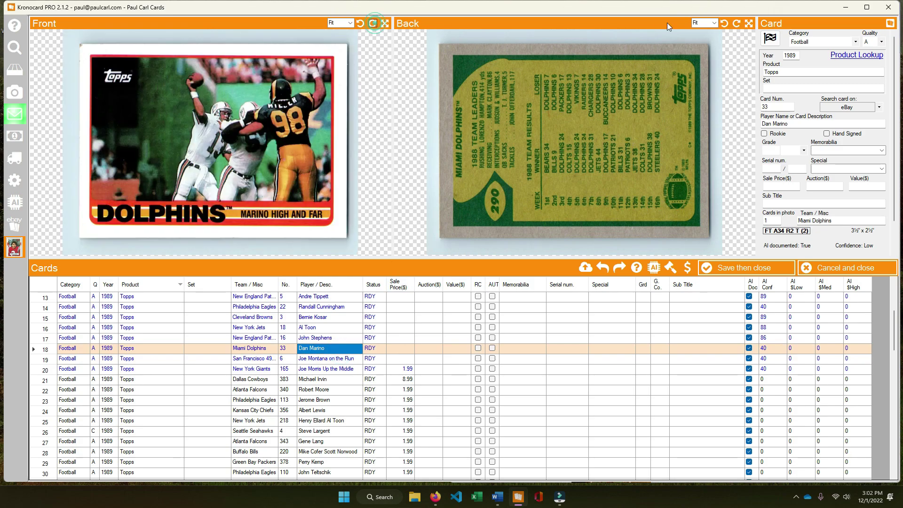
{"action": "left_click", "coordinate": [736, 23]}
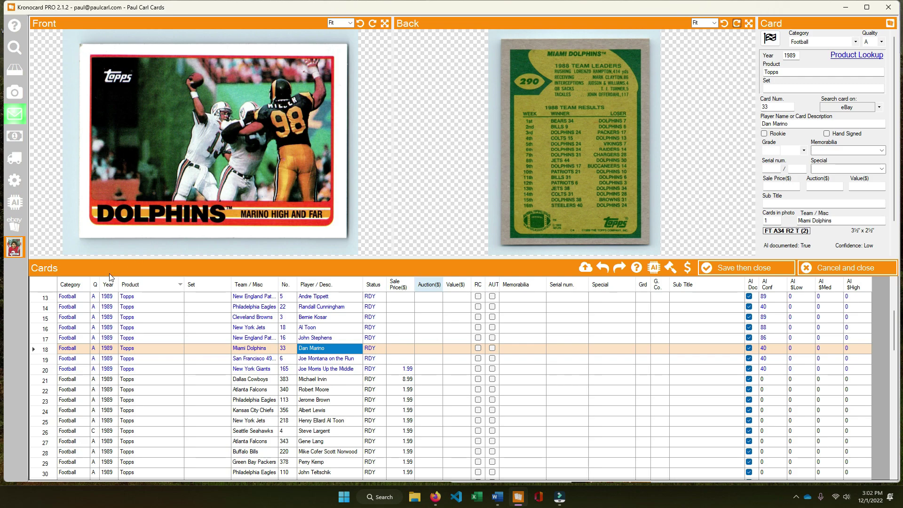
{"action": "left_click", "coordinate": [94, 348]}
{"action": "left_click", "coordinate": [108, 372]}
Set the Dan Marino card's number to 290 and its description to "Dan Marino High and Far".
{"action": "left_click", "coordinate": [293, 350]}
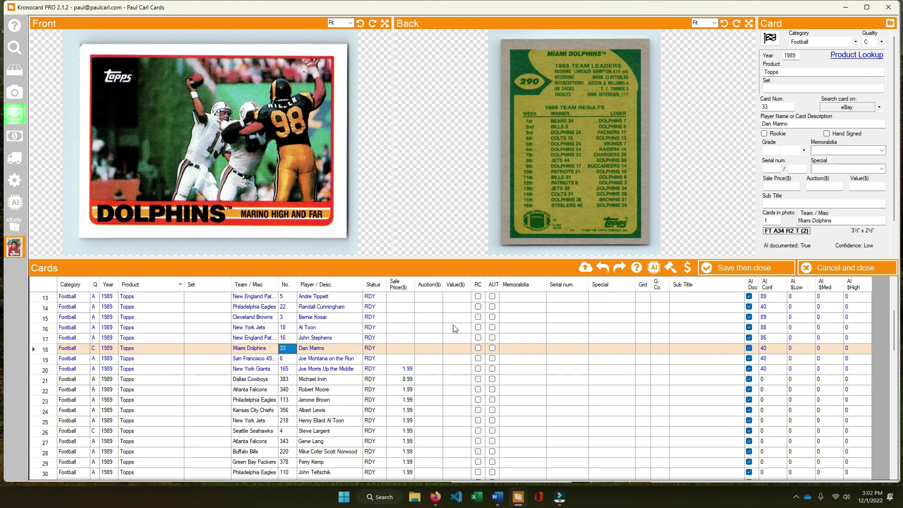
{"action": "key", "text": "Tab"}
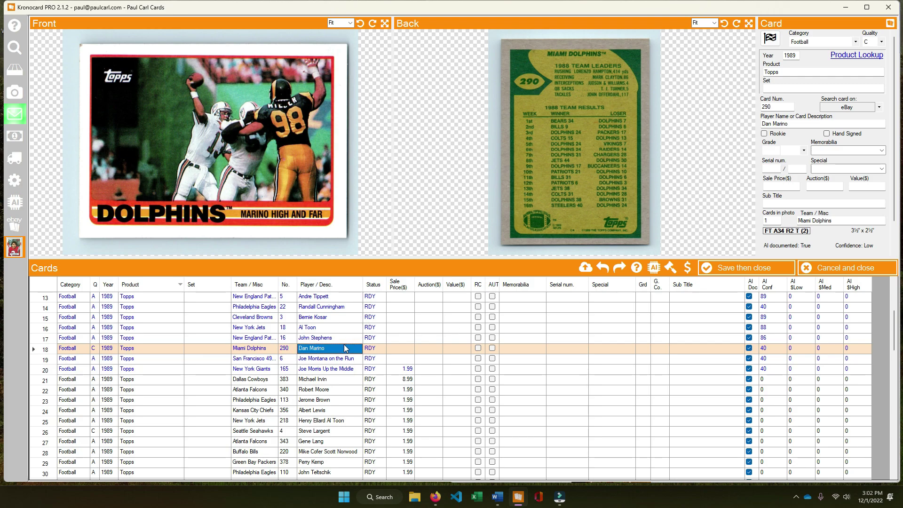
{"action": "type", "text": "High"}
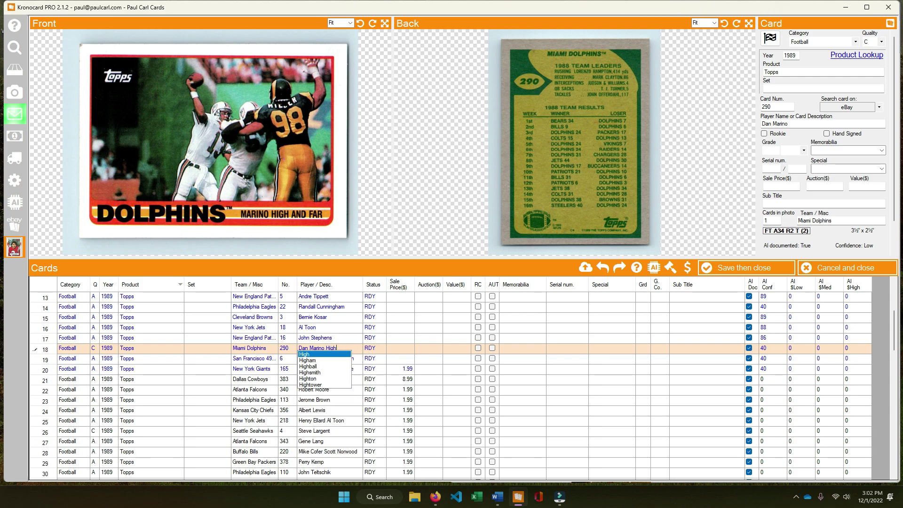
{"action": "type", "text": " and Far"}
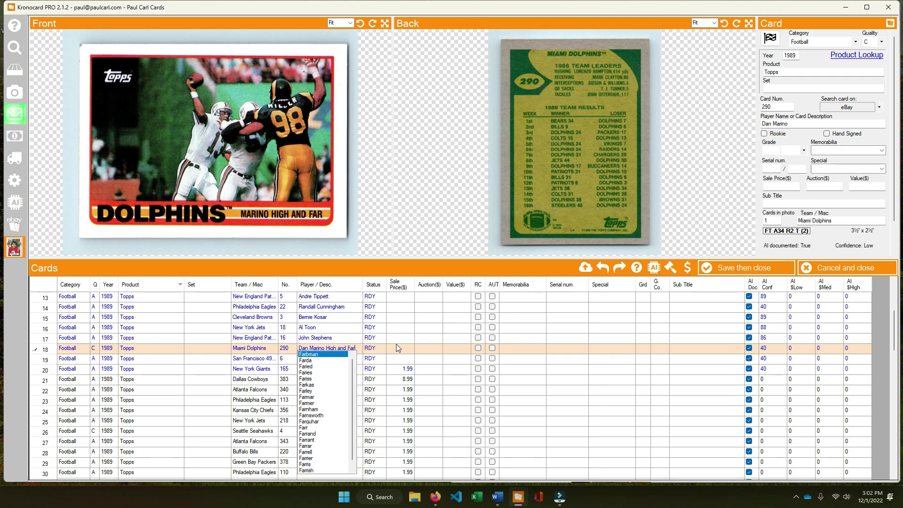
Check eBay asking prices for the Dan Marino High and Far card and set its sale price to 1.75.
{"action": "left_click", "coordinate": [396, 346]}
{"action": "left_click", "coordinate": [846, 107]}
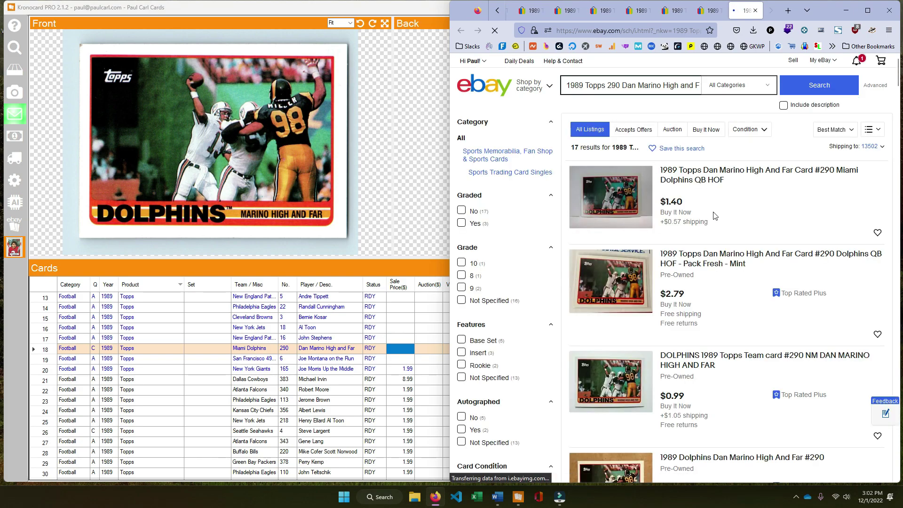
{"action": "scroll", "coordinate": [454, 422], "scroll_direction": "down", "scroll_amount": 2}
{"action": "left_click", "coordinate": [441, 340]}
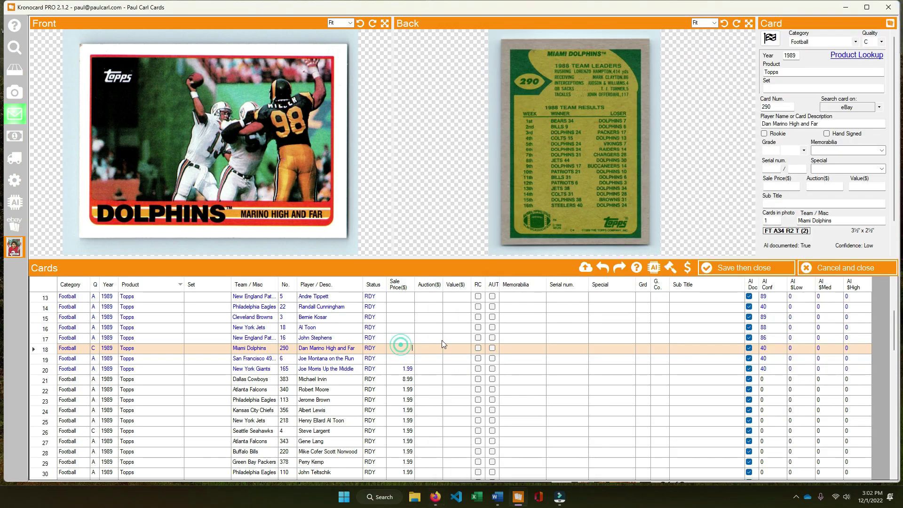
{"action": "type", "text": "1.75"}
{"action": "key", "text": "Up"}
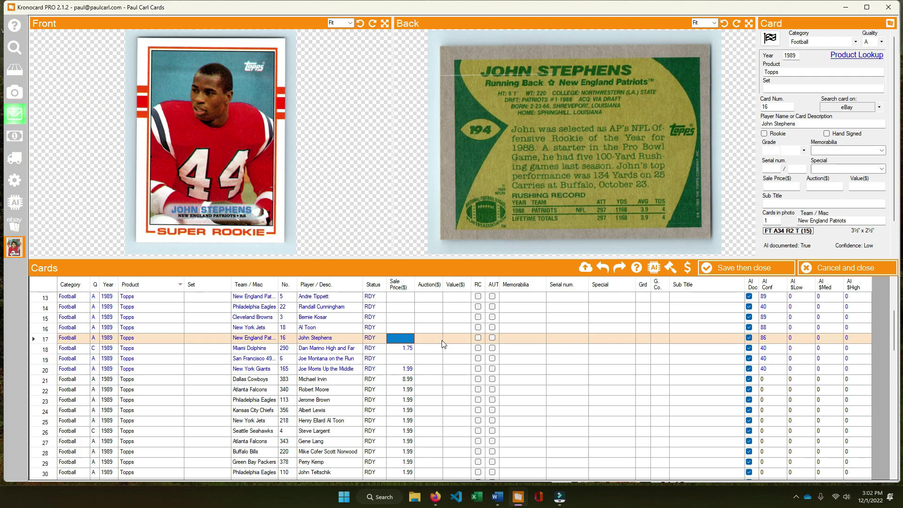
Set the Joe Montana on the Run card's sale price to 1.99.
{"action": "key", "text": "Down"}
{"action": "key", "text": "Down"}
{"action": "type", "text": "1"}
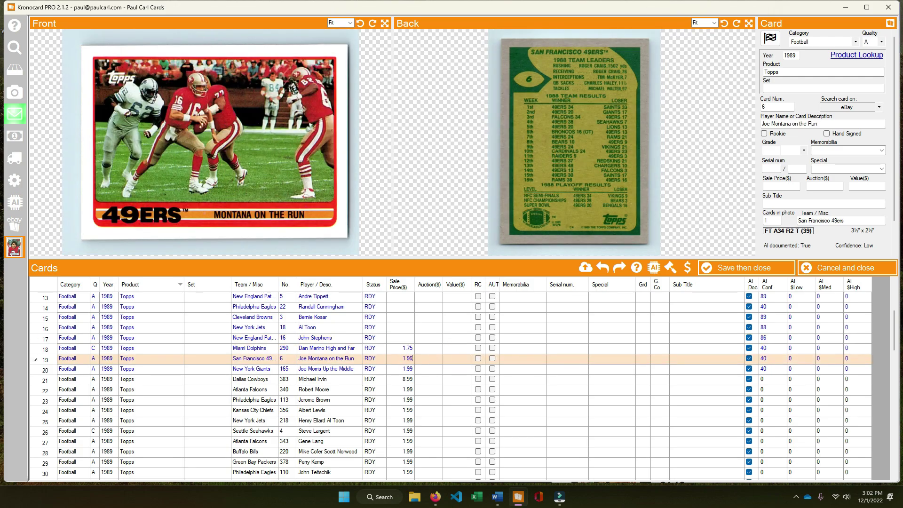
{"action": "key", "text": "Up"}
{"action": "key", "text": "Up"}
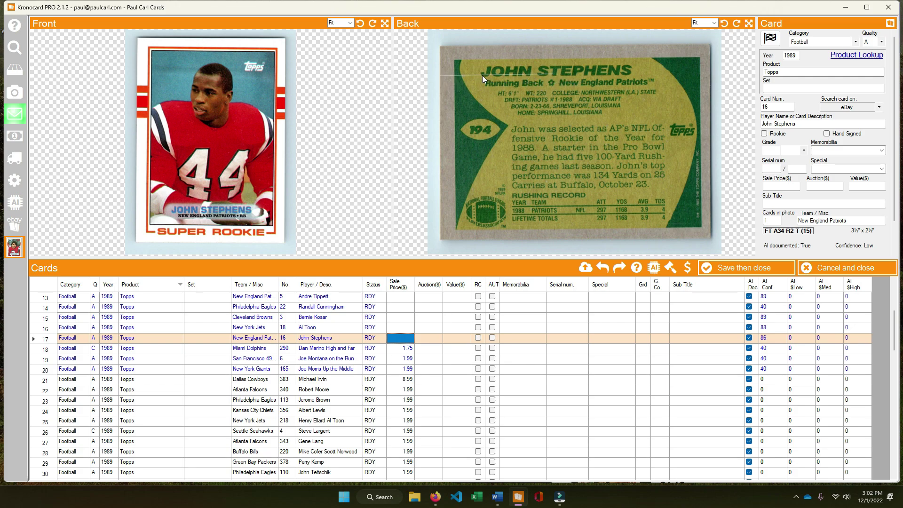
Set the John Stephens card's number to 194 and look up its asking prices on eBay.
{"action": "left_click", "coordinate": [288, 337]}
{"action": "key", "text": "Return"}
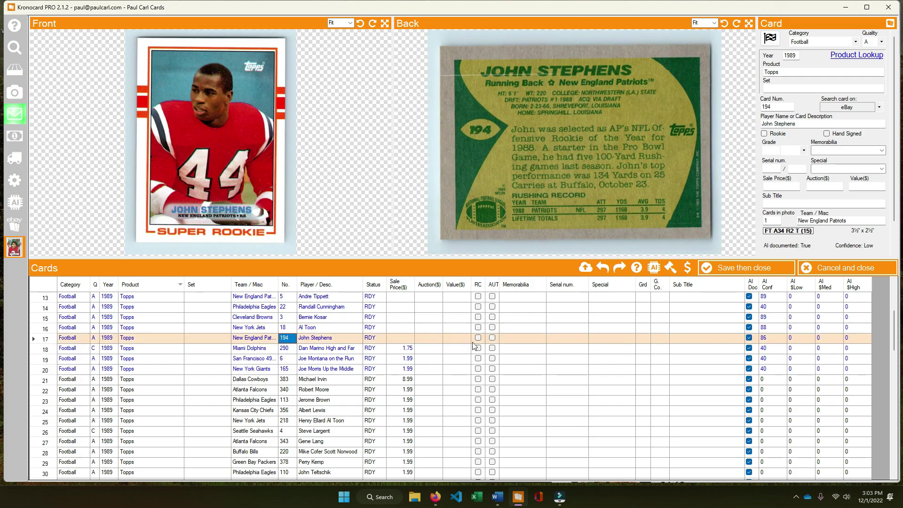
{"action": "left_click", "coordinate": [829, 107]}
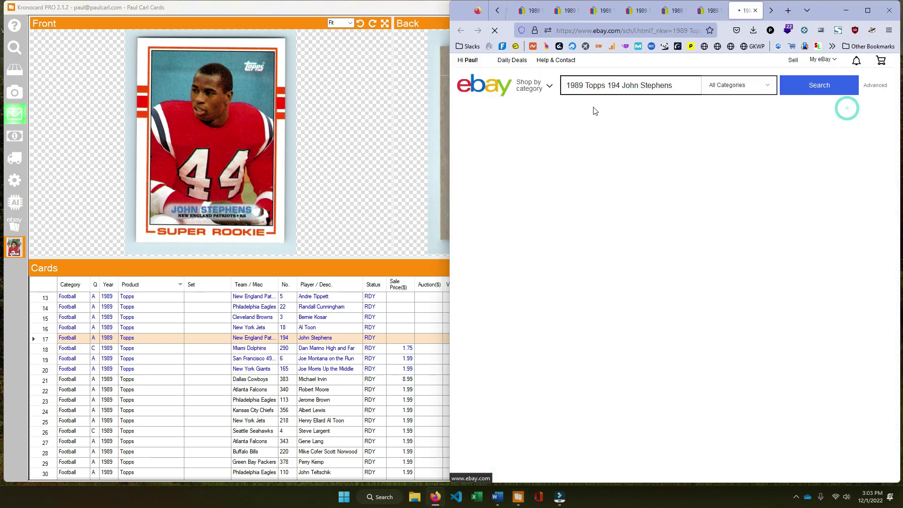
{"action": "scroll", "coordinate": [744, 264], "scroll_direction": "down", "scroll_amount": 4}
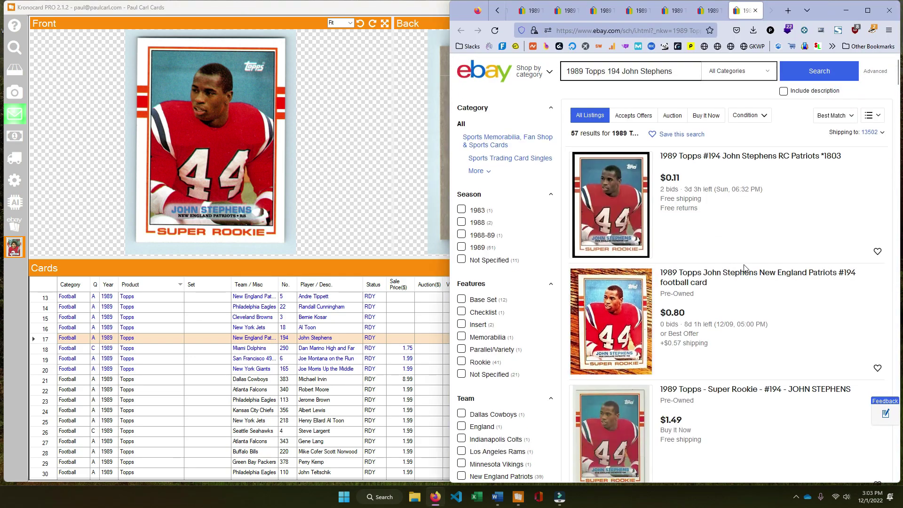
{"action": "scroll", "coordinate": [743, 264], "scroll_direction": "down", "scroll_amount": 5}
Mark the John Stephens card as a rookie card and set its sale price to 1.99.
{"action": "left_click", "coordinate": [405, 337]}
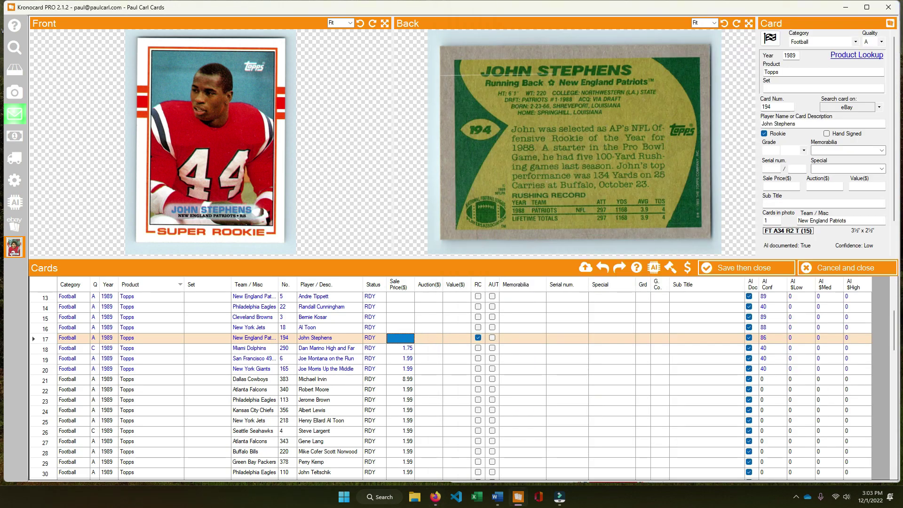
{"action": "type", "text": "1.99"}
{"action": "key", "text": "Up"}
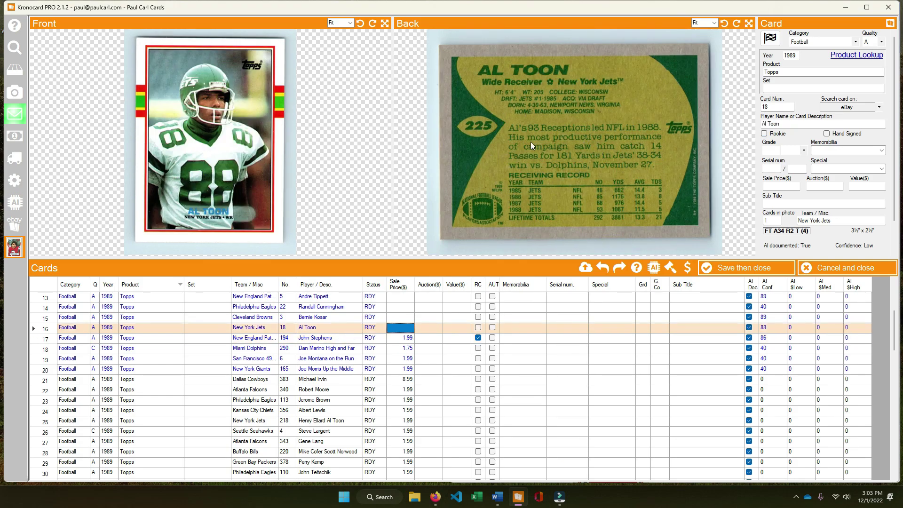
Set the card numbers to 225 for Al Toon and 141 for Bernie Kosar.
{"action": "left_click", "coordinate": [288, 328]}
{"action": "type", "text": "225"}
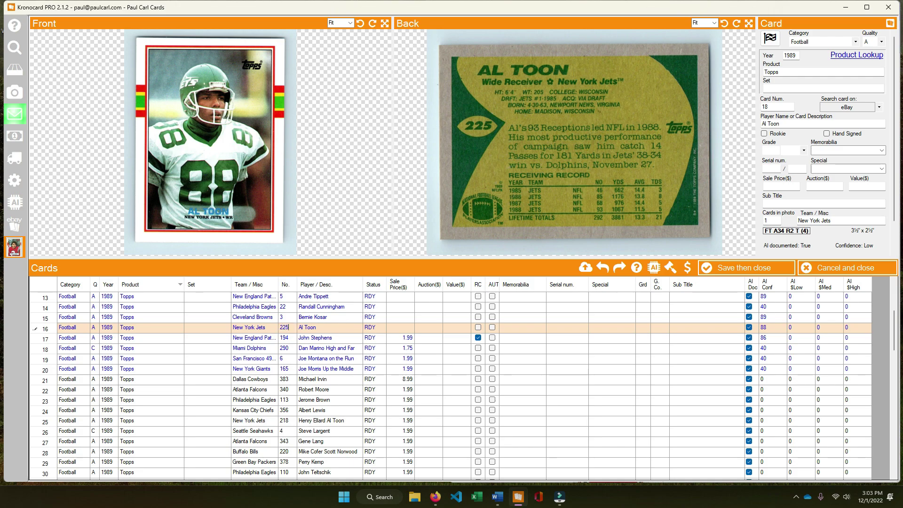
{"action": "key", "text": "Up"}
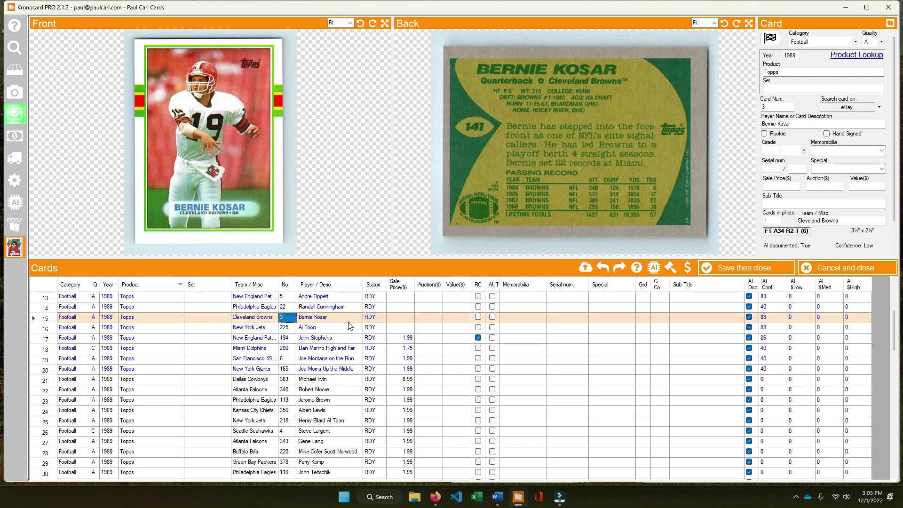
{"action": "type", "text": "141"}
{"action": "key", "text": "Up"}
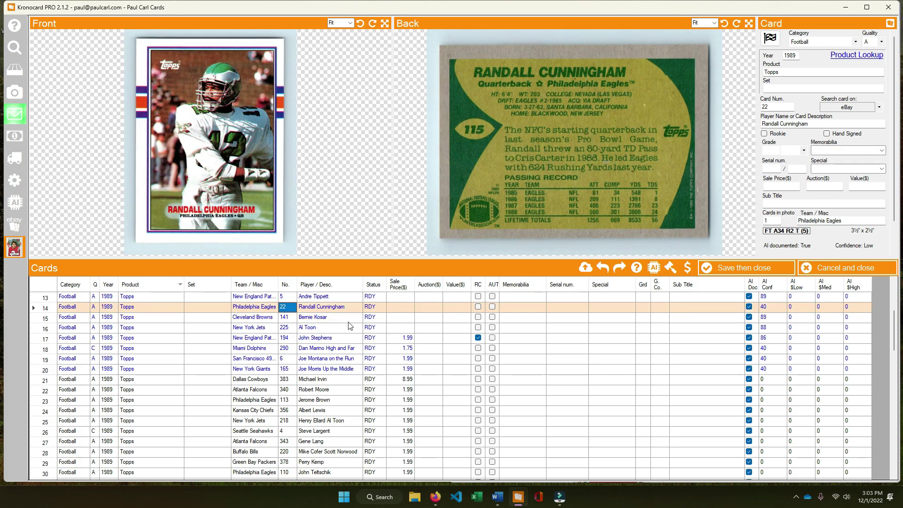
Set the Randall Cunningham card's number to 115 and look up its asking prices on eBay.
{"action": "type", "text": "115"}
{"action": "key", "text": "Up"}
{"action": "key", "text": "Down"}
{"action": "left_click", "coordinate": [846, 108]}
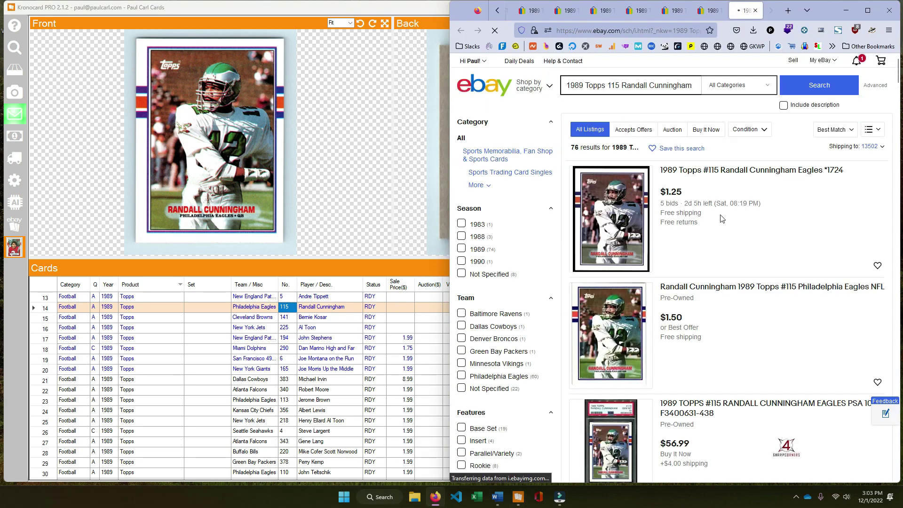
{"action": "scroll", "coordinate": [722, 218], "scroll_direction": "down", "scroll_amount": 9}
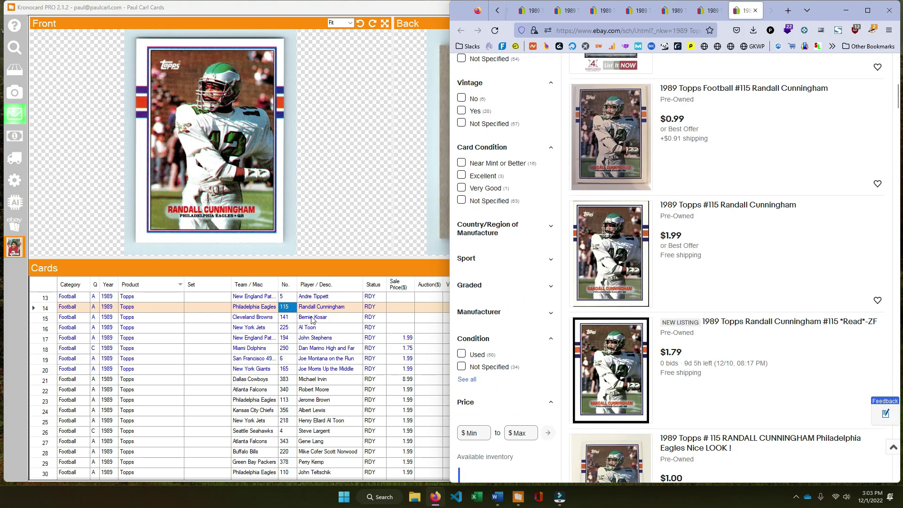
Set the Andre Tippett card's number to 196 and look up its asking prices on eBay.
{"action": "left_click", "coordinate": [311, 320]}
{"action": "key", "text": "Up"}
{"action": "key", "text": "Up"}
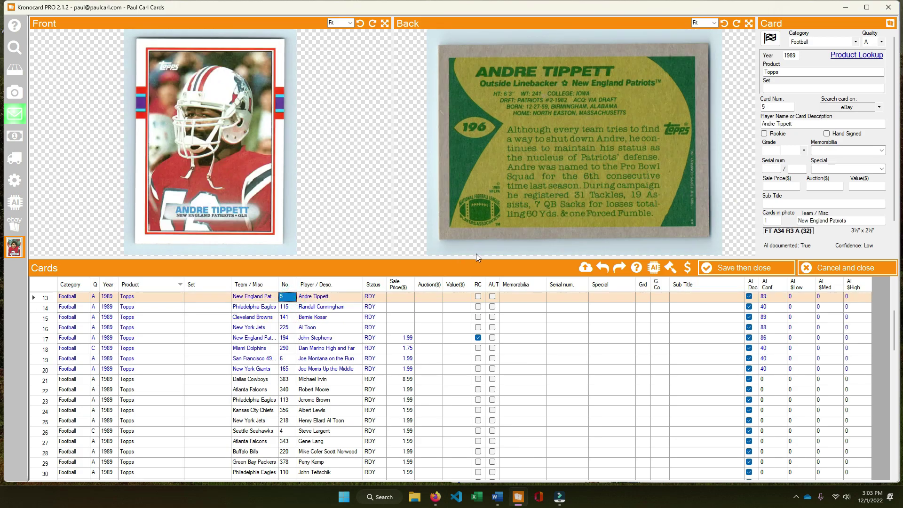
{"action": "type", "text": "196"}
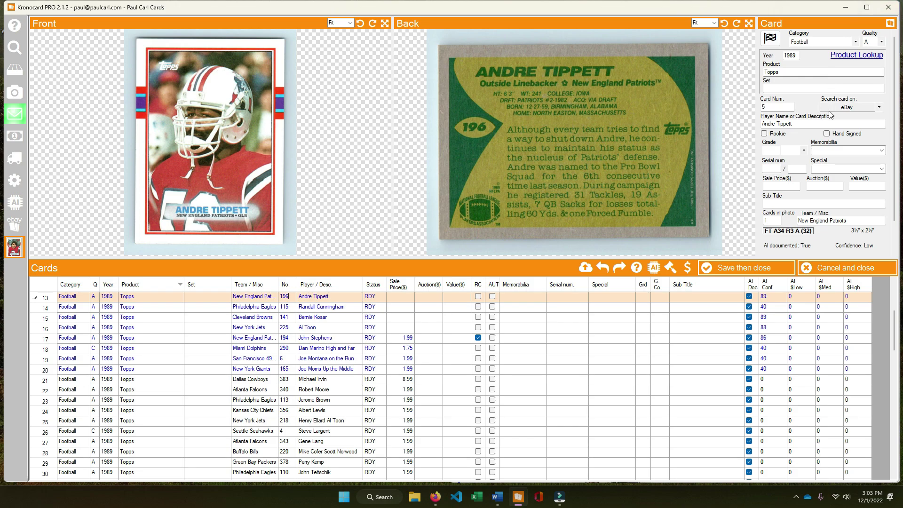
{"action": "left_click", "coordinate": [844, 108]}
{"action": "scroll", "coordinate": [697, 258], "scroll_direction": "down", "scroll_amount": 5}
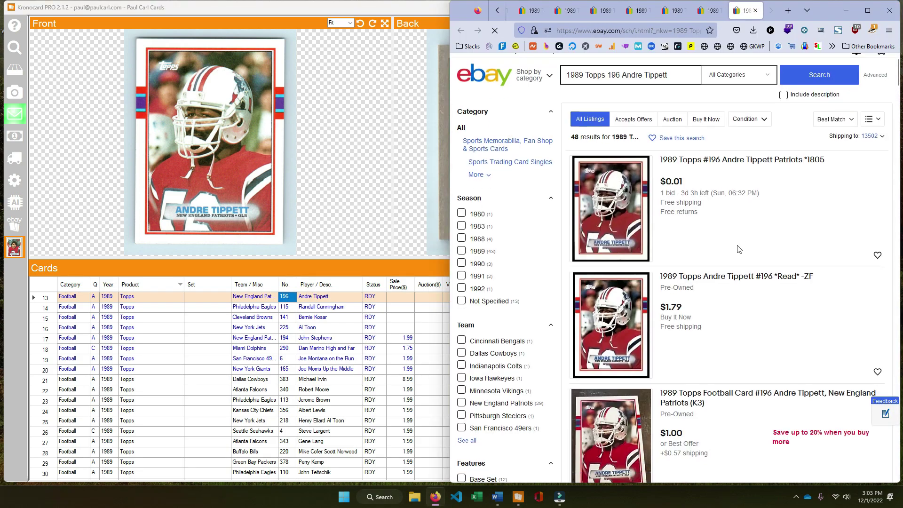
Change the team of the Earnest Byner card in the first row to Cleveland Browns.
{"action": "scroll", "coordinate": [303, 323], "scroll_direction": "up", "scroll_amount": 3}
{"action": "left_click", "coordinate": [288, 380]}
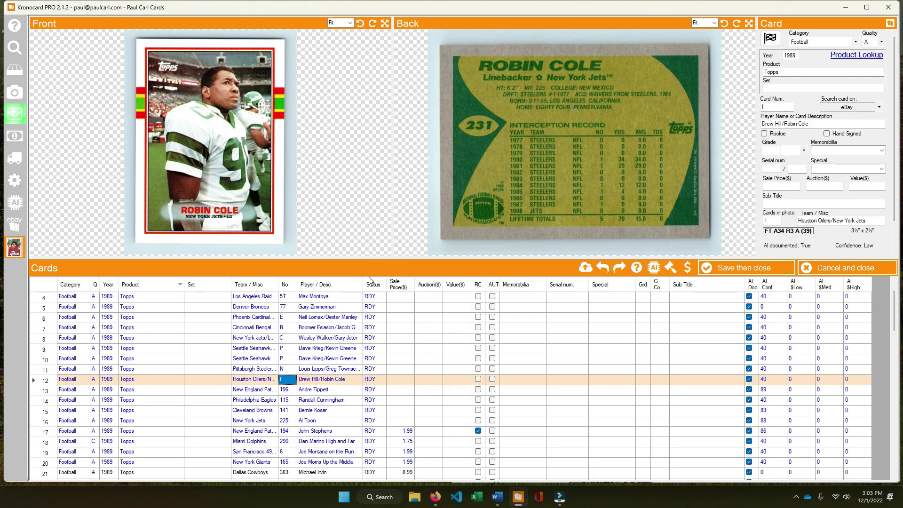
{"action": "scroll", "coordinate": [301, 310], "scroll_direction": "up", "scroll_amount": 1}
{"action": "left_click", "coordinate": [286, 300]}
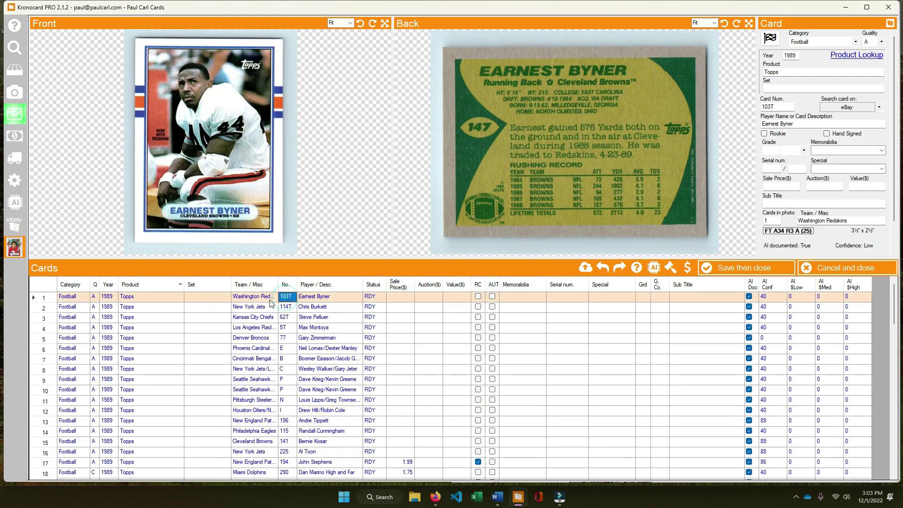
{"action": "key", "text": "Left"}
{"action": "type", "text": "brow"}
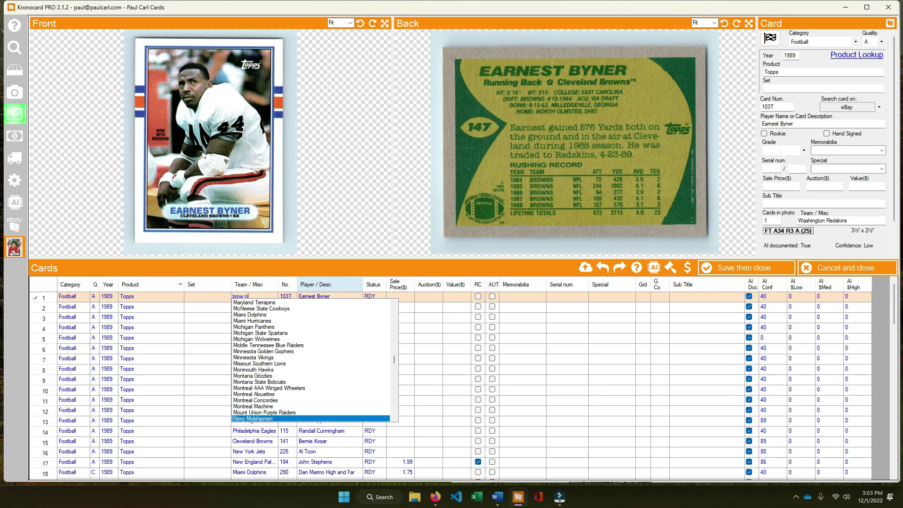
{"action": "key", "text": "Down"}
{"action": "key", "text": "Return"}
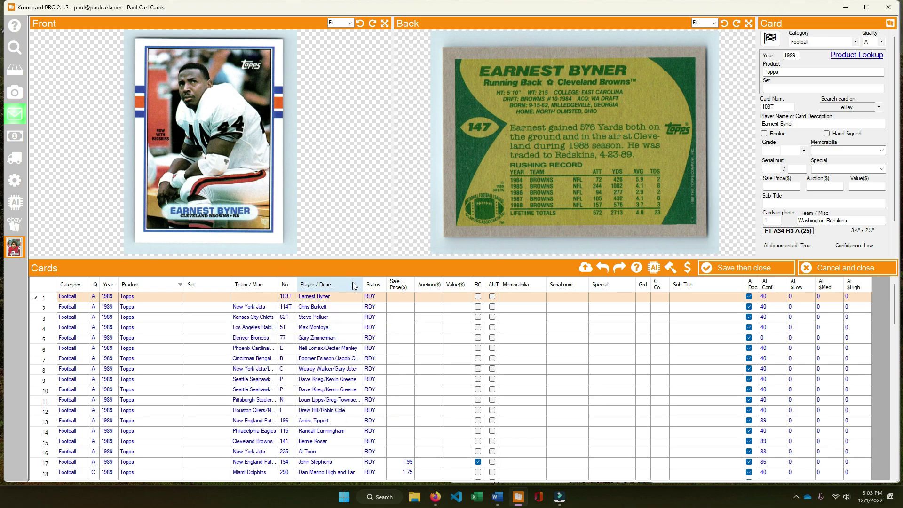
{"action": "key", "text": "Return"}
Change the Chris Burkett card's team to Buffalo Bills.
{"action": "type", "text": "buff"}
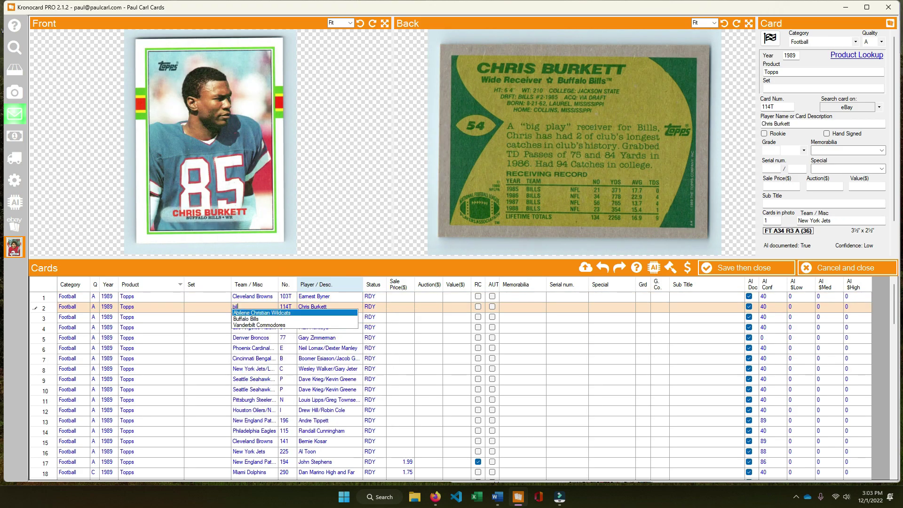
{"action": "key", "text": "Down"}
{"action": "key", "text": "Return"}
{"action": "key", "text": "Return"}
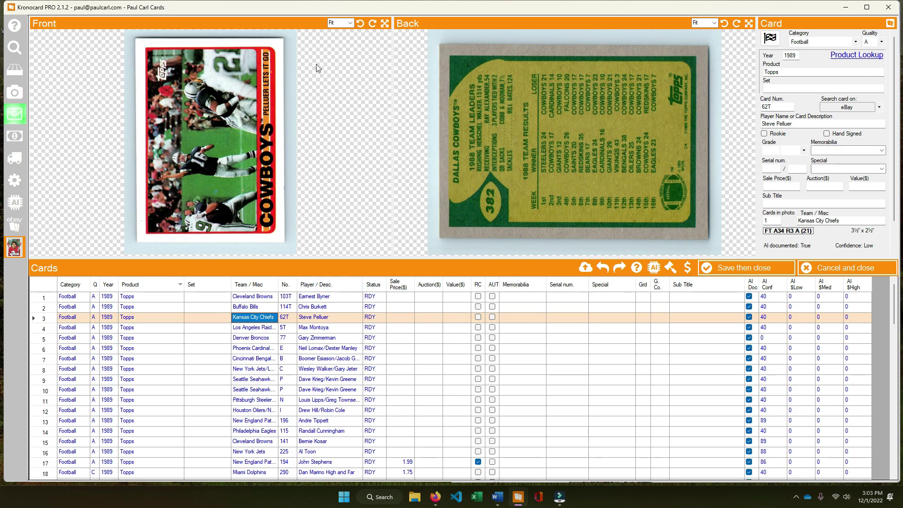
Rotate the Steve Pelluer card's front and back images clockwise to upright and set its team to Dallas Cowboys.
{"action": "left_click", "coordinate": [373, 24]}
{"action": "left_click", "coordinate": [736, 23]}
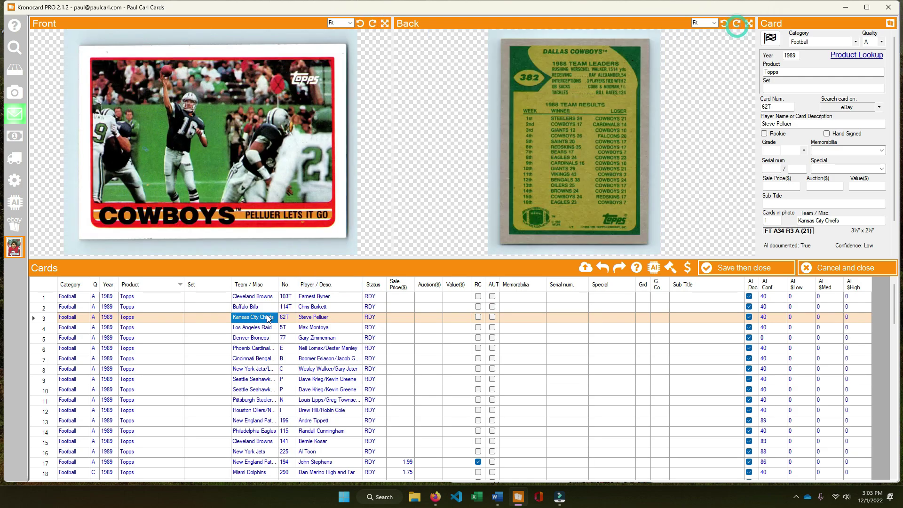
{"action": "left_click", "coordinate": [266, 317]}
{"action": "type", "text": "dal"}
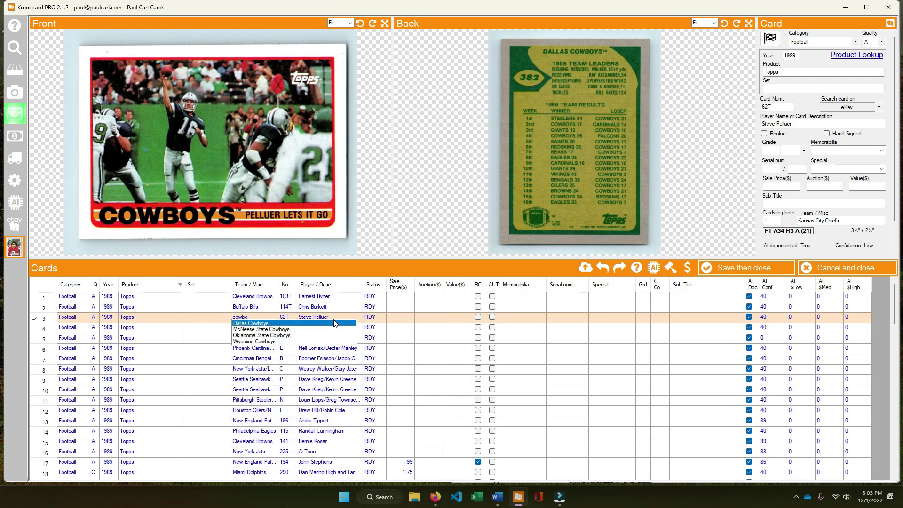
{"action": "key", "text": "Down"}
{"action": "key", "text": "Return"}
{"action": "key", "text": "Return"}
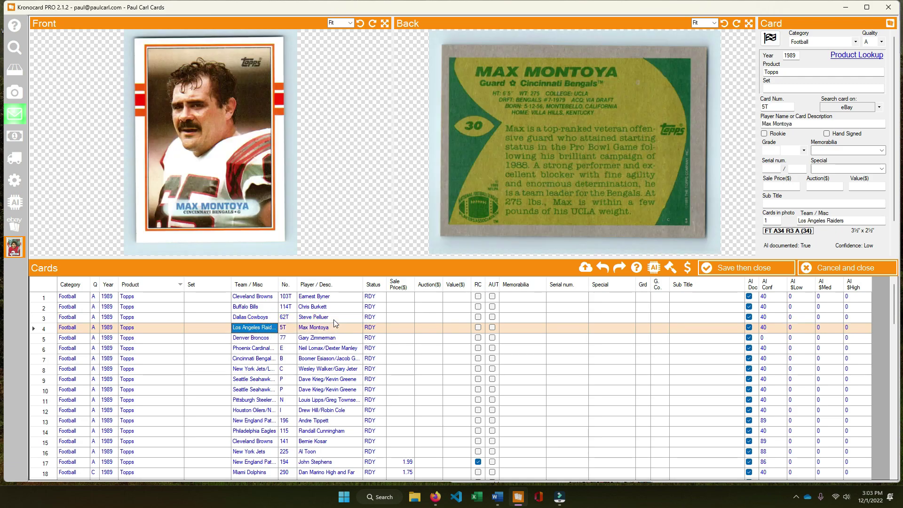
Set the team to Cincinnati Bengals for the Max Montoya card and Minnesota Vikings for the Gary Zimmerman card.
{"action": "type", "text": "cin"}
{"action": "key", "text": "Down"}
{"action": "key", "text": "Down"}
{"action": "key", "text": "Return"}
{"action": "key", "text": "Return"}
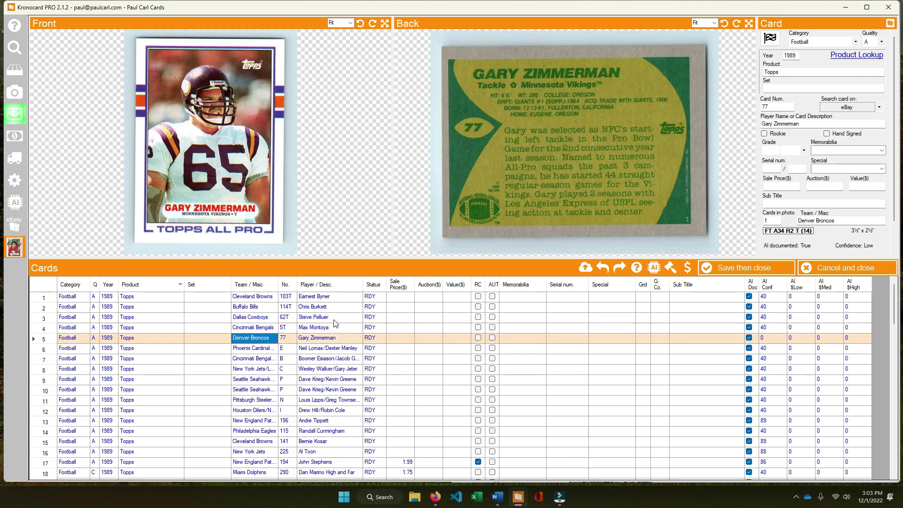
{"action": "type", "text": "min"}
{"action": "key", "text": "Down"}
{"action": "key", "text": "Return"}
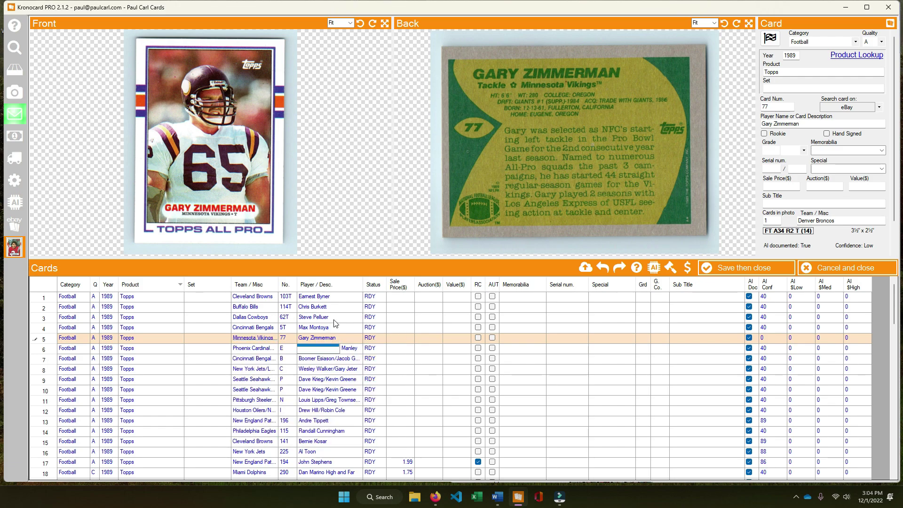
{"action": "key", "text": "Return"}
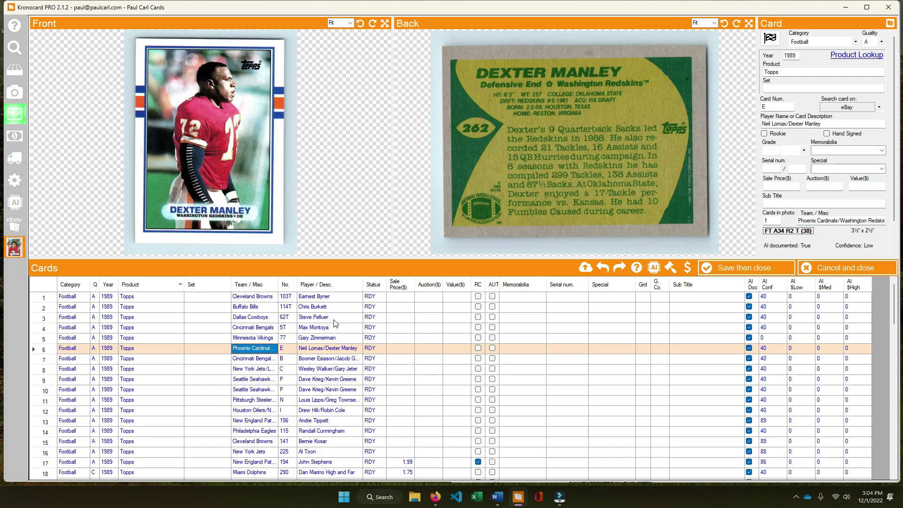
Set the team to Washington Redskins for the Dexter Manley card and Seattle Seahawks for the Jacob Green card.
{"action": "type", "text": "redskin"}
{"action": "key", "text": "Down"}
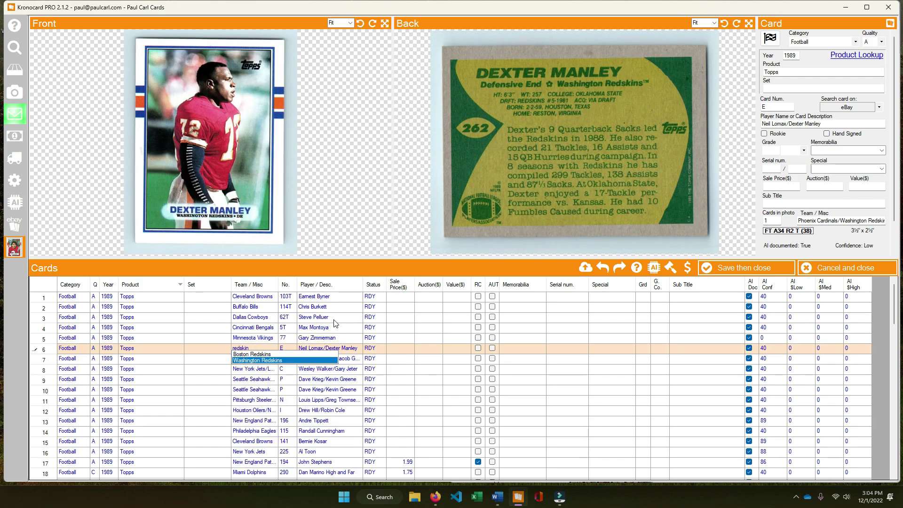
{"action": "key", "text": "Return"}
{"action": "key", "text": "Return"}
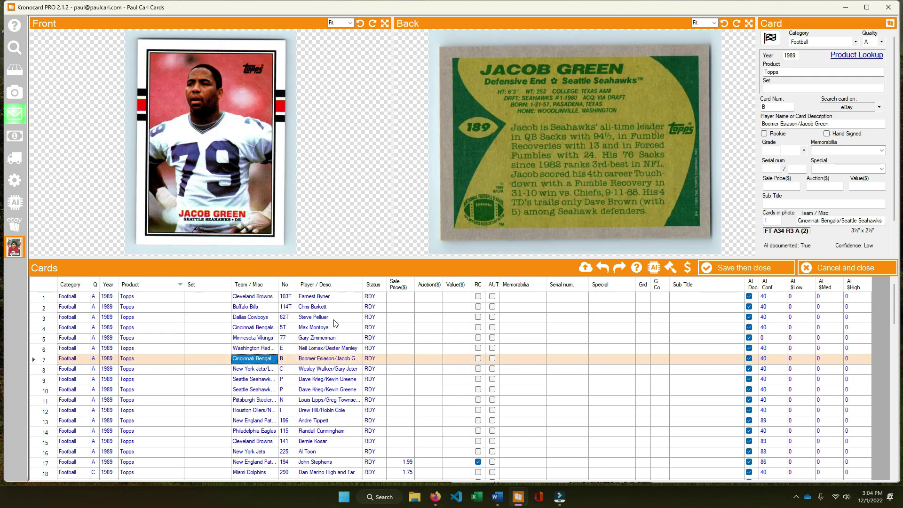
{"action": "type", "text": "seahawk"}
{"action": "key", "text": "Down"}
{"action": "key", "text": "Return"}
{"action": "key", "text": "Return"}
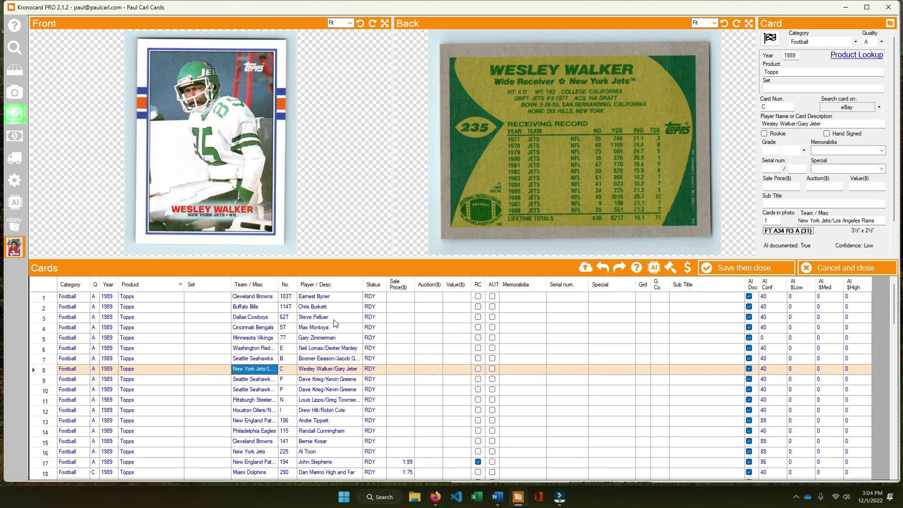
{"action": "type", "text": "new york"}
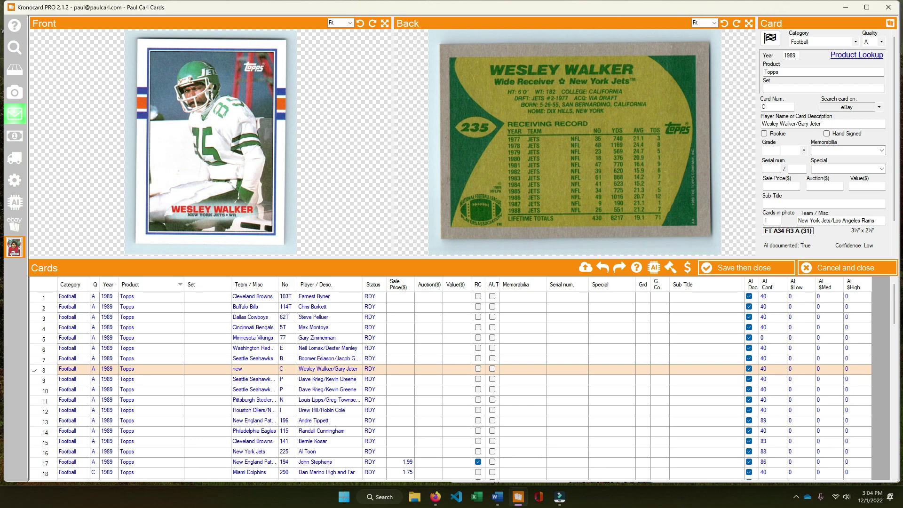
{"action": "key", "text": "Down"}
{"action": "key", "text": "Down"}
{"action": "key", "text": "Return"}
{"action": "left_click_drag", "start_coordinate": [243, 369], "coordinate": [146, 353]}
{"action": "key", "text": "BackSpace"}
{"action": "key", "text": "Return"}
{"action": "key", "text": "Return"}
Set the Wesley Walker card's team to New York Jets.
{"action": "key", "text": "Up"}
{"action": "type", "text": "jets"}
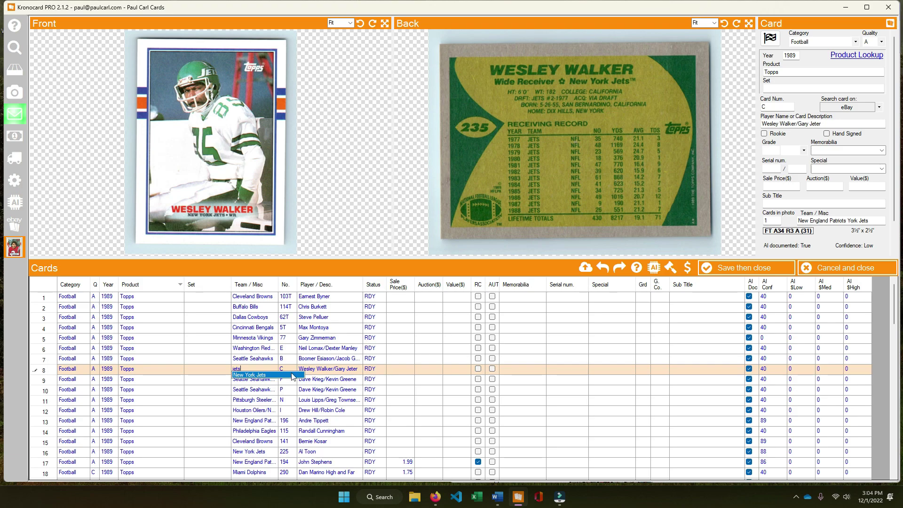
{"action": "key", "text": "Return"}
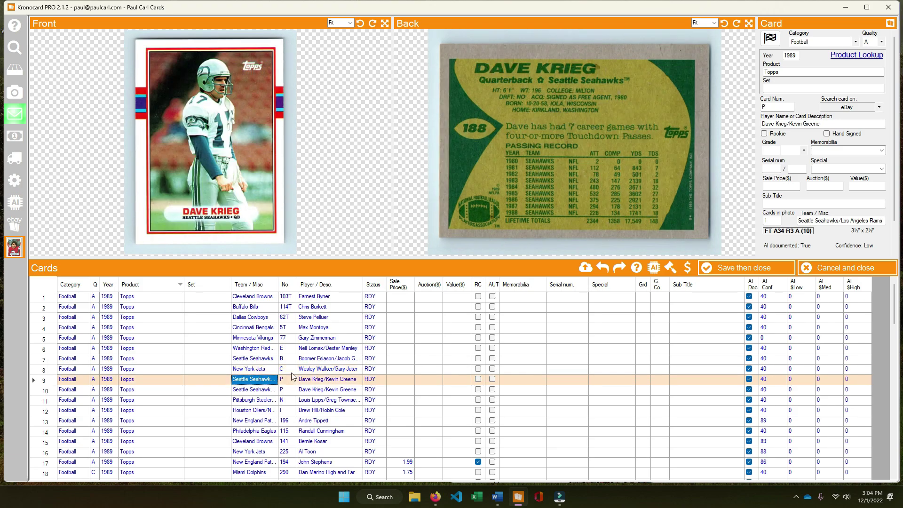
Rotate the front and back images of the "Krieg Winds Up" Seahawks card clockwise to upright.
{"action": "key", "text": "Down"}
{"action": "left_click", "coordinate": [372, 23]}
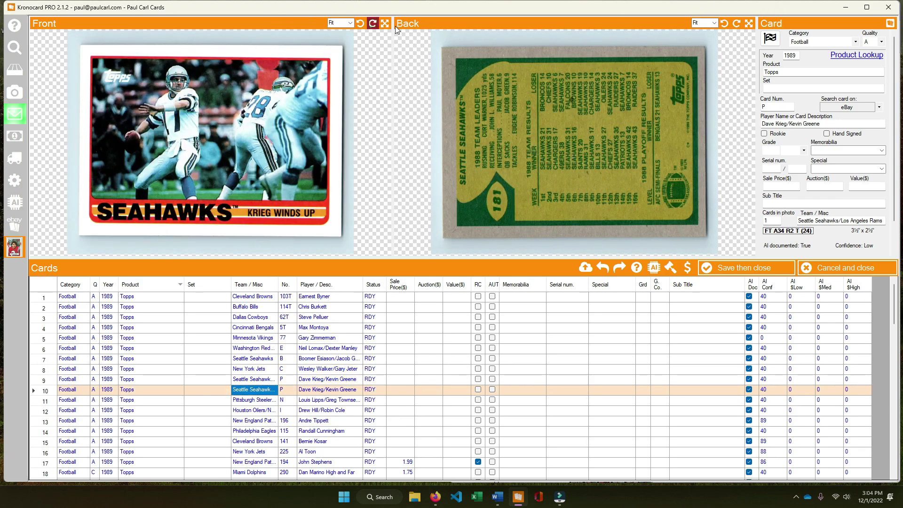
{"action": "left_click", "coordinate": [735, 24]}
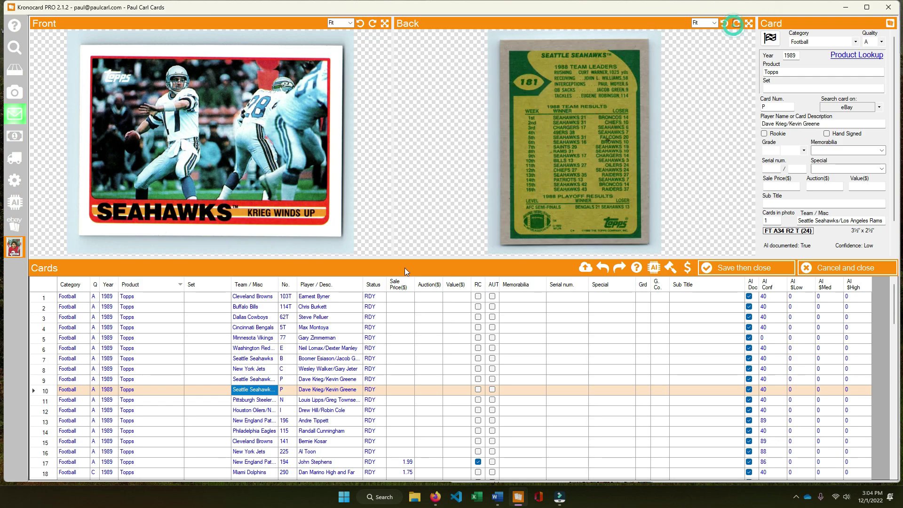
Change the Greg Townsend card's team to Los Angeles Raiders.
{"action": "left_click", "coordinate": [262, 400]}
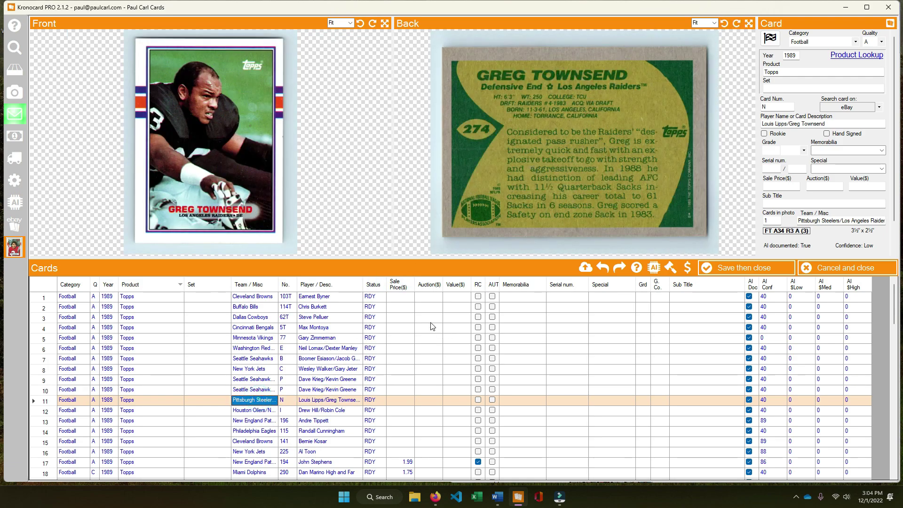
{"action": "type", "text": "raiders"}
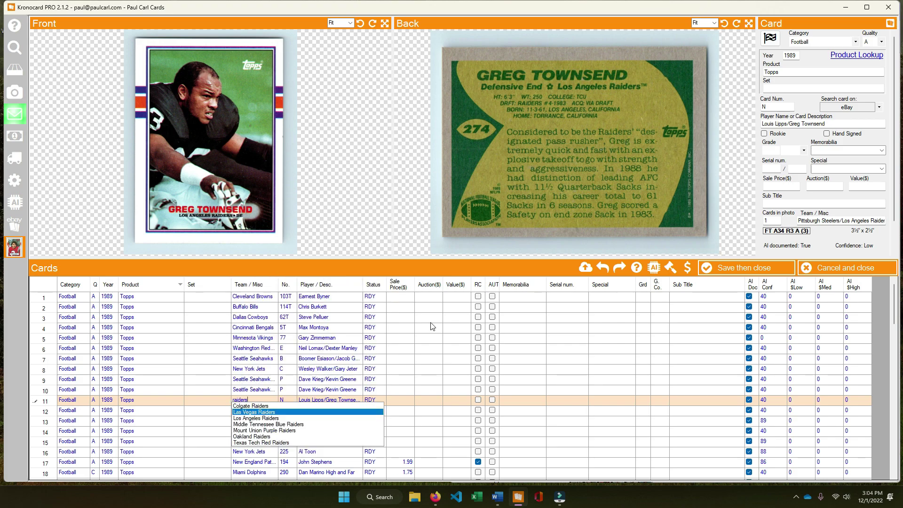
{"action": "key", "text": "Down"}
{"action": "key", "text": "Return"}
{"action": "key", "text": "Return"}
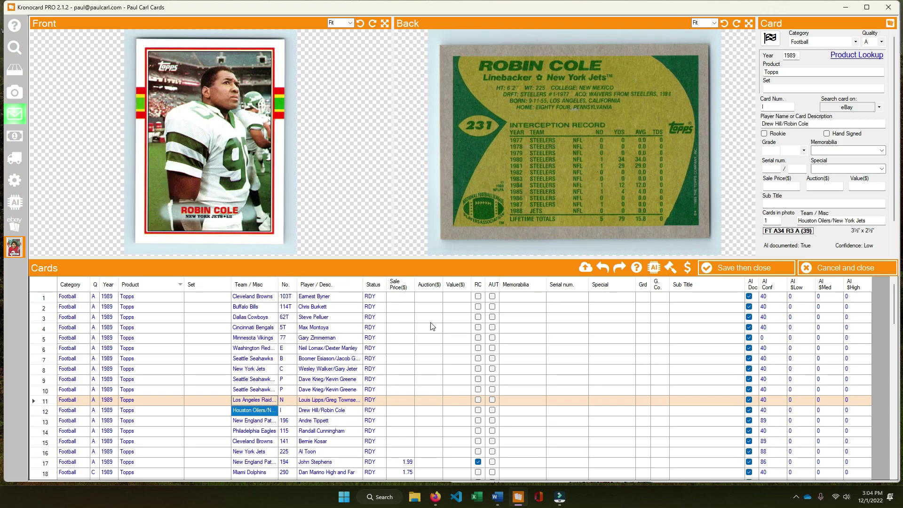
Change the Robin Cole card's team to New York Jets.
{"action": "type", "text": "jets"}
{"action": "key", "text": "Down"}
{"action": "key", "text": "Return"}
{"action": "key", "text": "Return"}
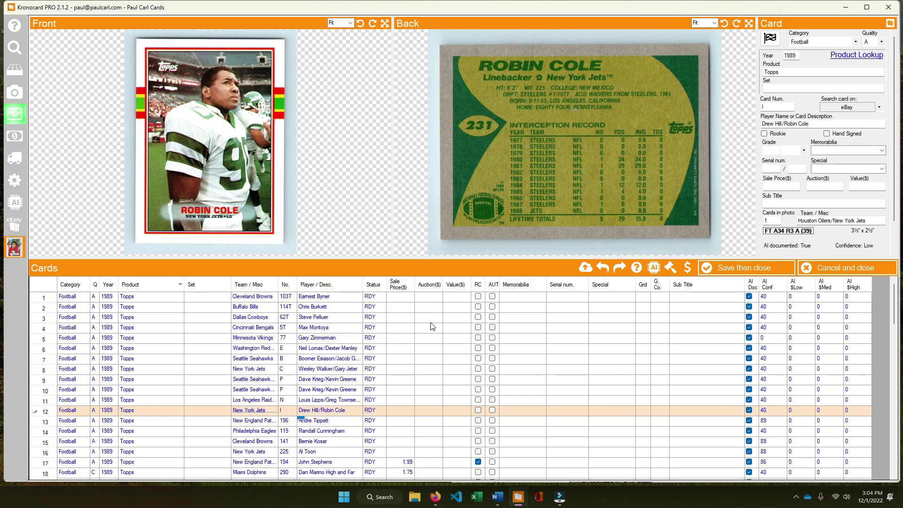
{"action": "type", "text": "patriots"}
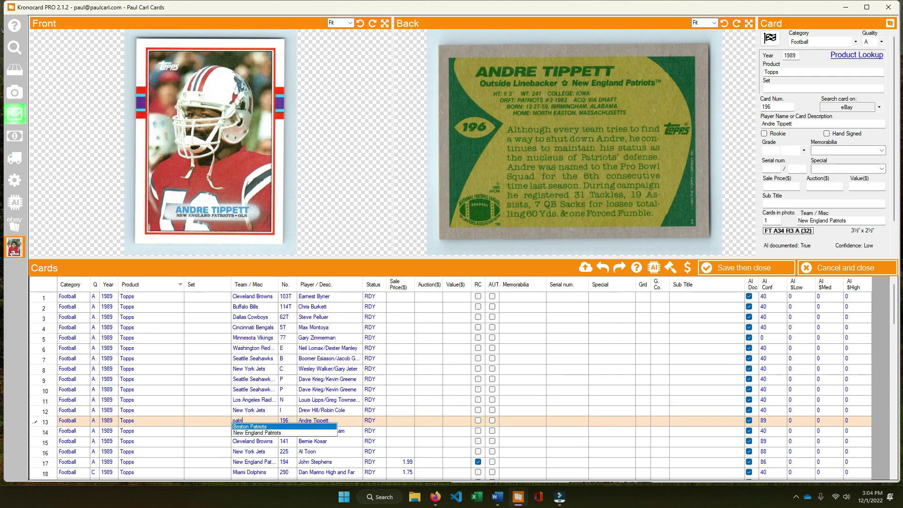
{"action": "key", "text": "Down"}
{"action": "key", "text": "Return"}
{"action": "key", "text": "BackSpace"}
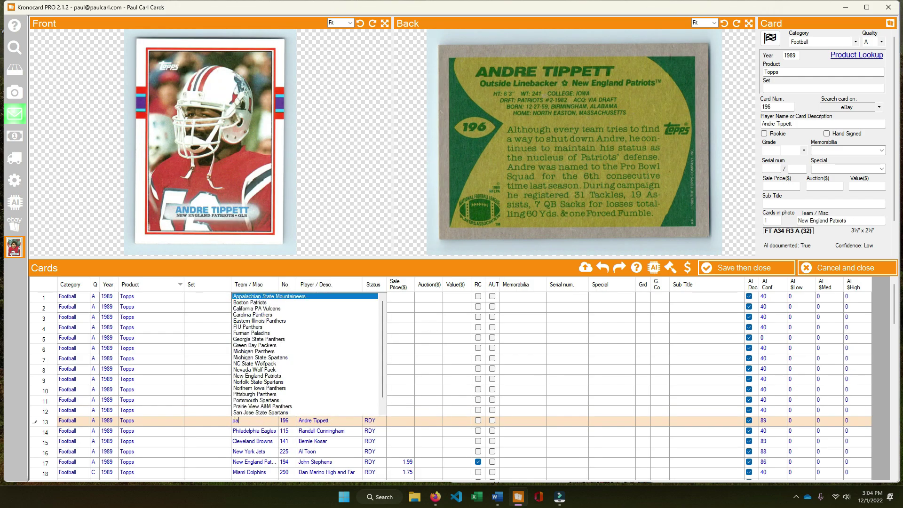
{"action": "key", "text": "Escape"}
{"action": "key", "text": "Return"}
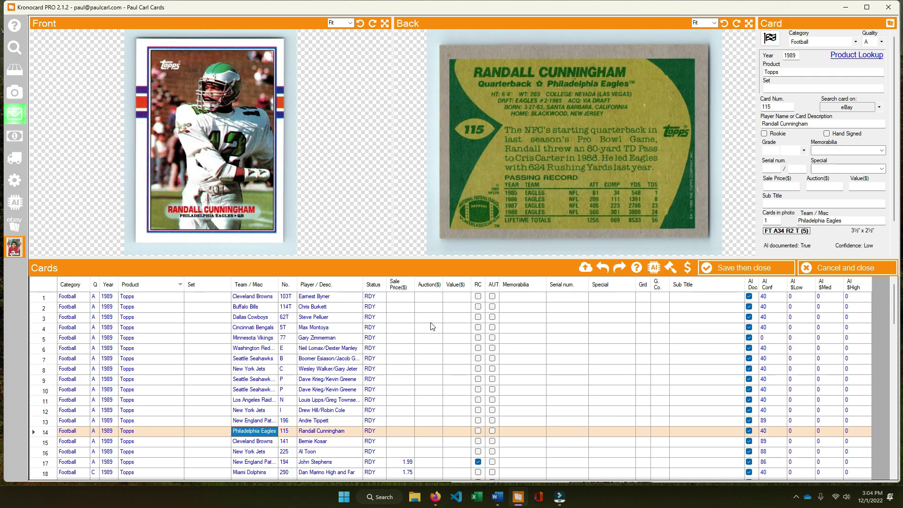
Check the teams of the Randall Cunningham and Bernie Kosar cards and enter New York Jets for Al Toon.
{"action": "key", "text": "Return"}
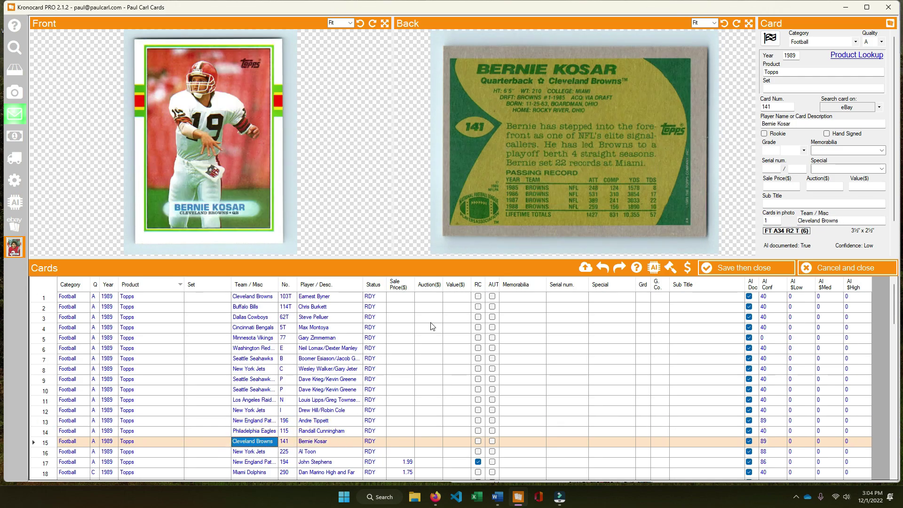
{"action": "key", "text": "Return"}
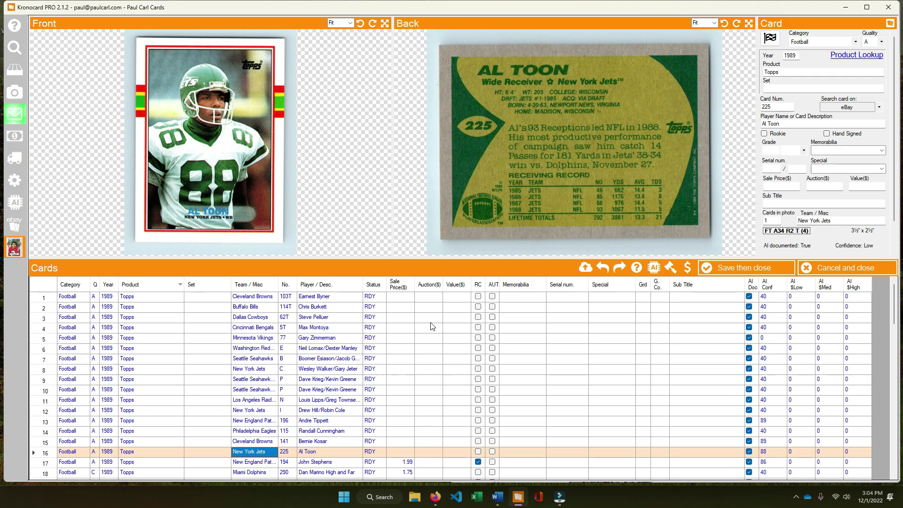
{"action": "type", "text": "jets"}
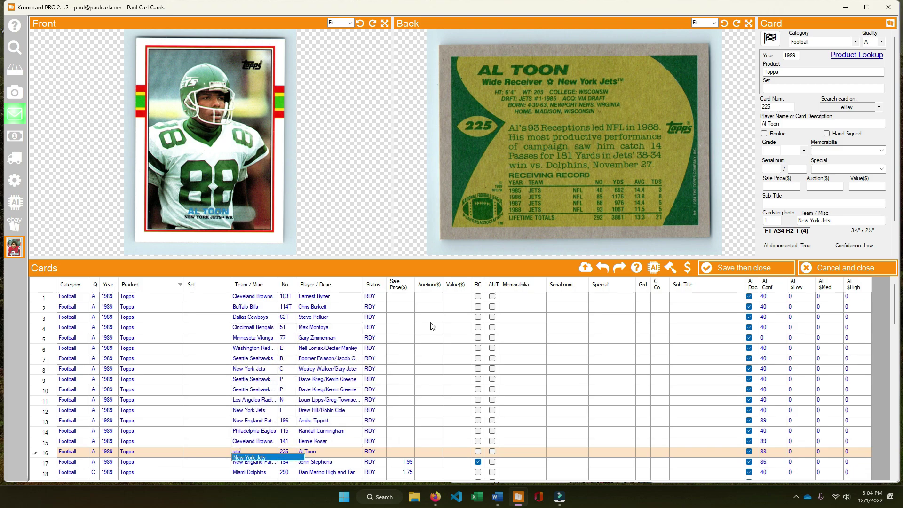
{"action": "key", "text": "Return"}
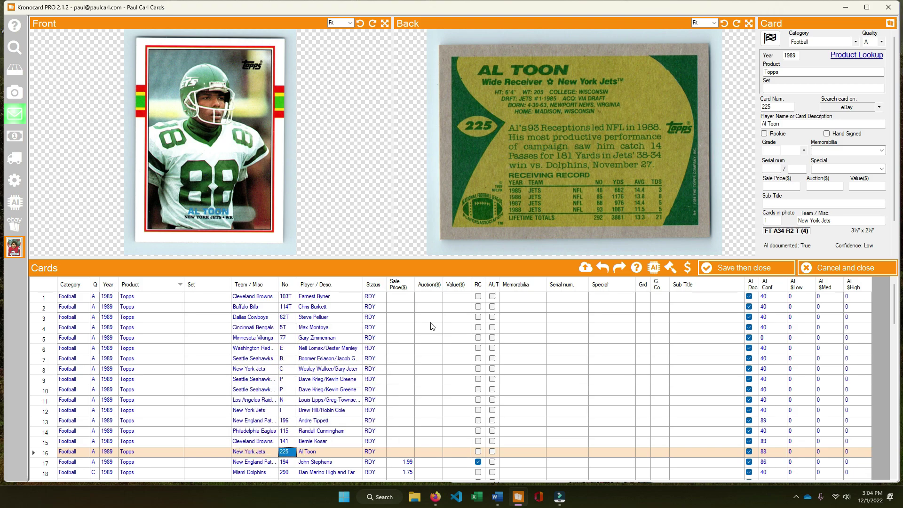
Set the card number to 147 for the Earnest Byner card and 54 for the Chris Burkett card.
{"action": "key", "text": "Tab"}
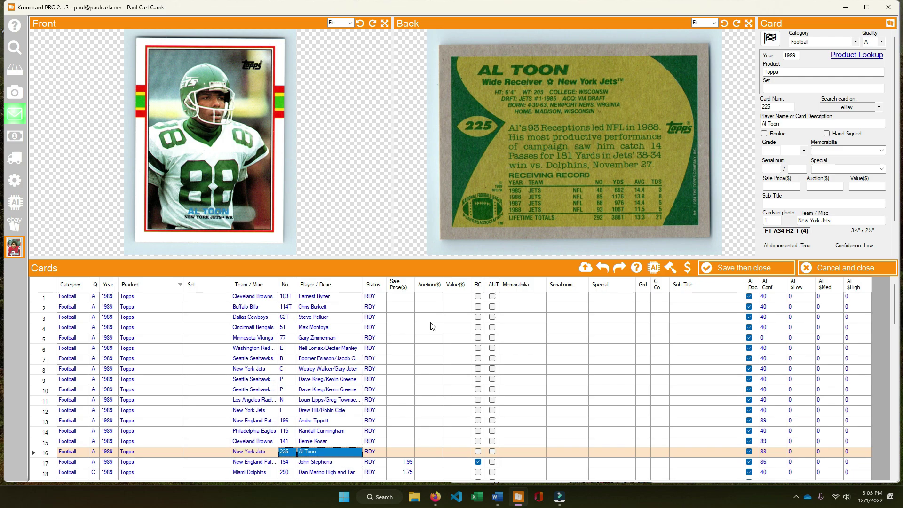
{"action": "key", "text": "Up"}
{"action": "key", "text": "Up"}
{"action": "key", "text": "Up"}
{"action": "key", "text": "Up"}
{"action": "key", "text": "Up"}
{"action": "key", "text": "Up"}
{"action": "key", "text": "Up"}
{"action": "key", "text": "Up"}
{"action": "key", "text": "Up"}
{"action": "key", "text": "Up"}
{"action": "key", "text": "Up"}
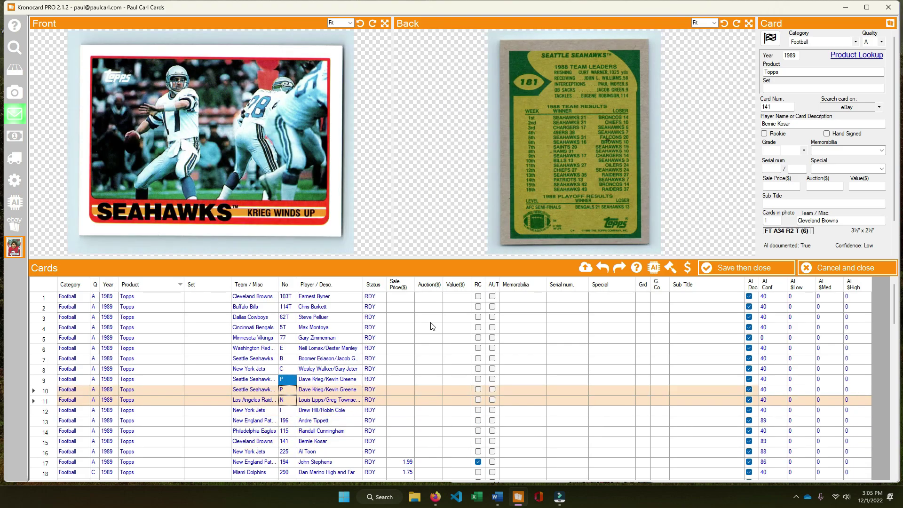
{"action": "key", "text": "Up"}
{"action": "key", "text": "Up"}
{"action": "key", "text": "Up"}
{"action": "key", "text": "Up"}
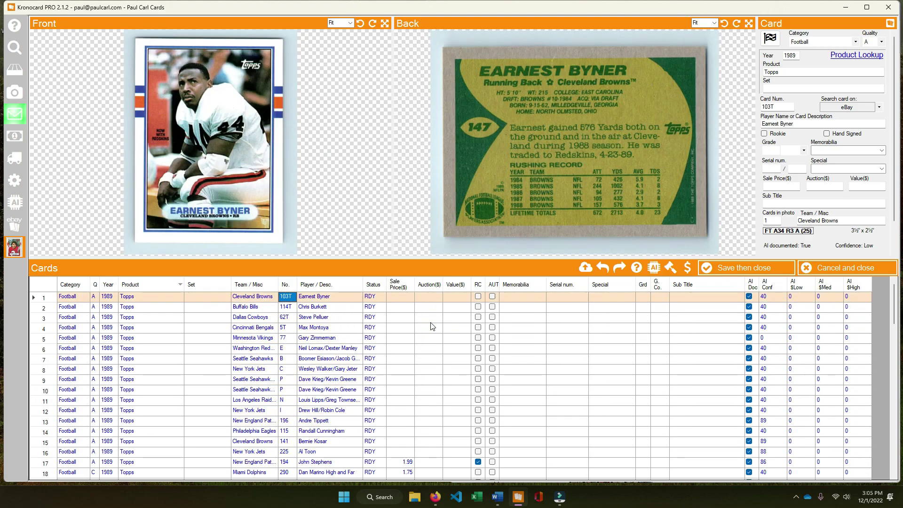
{"action": "type", "text": "147"}
{"action": "key", "text": "Down"}
{"action": "type", "text": "54"}
{"action": "key", "text": "Down"}
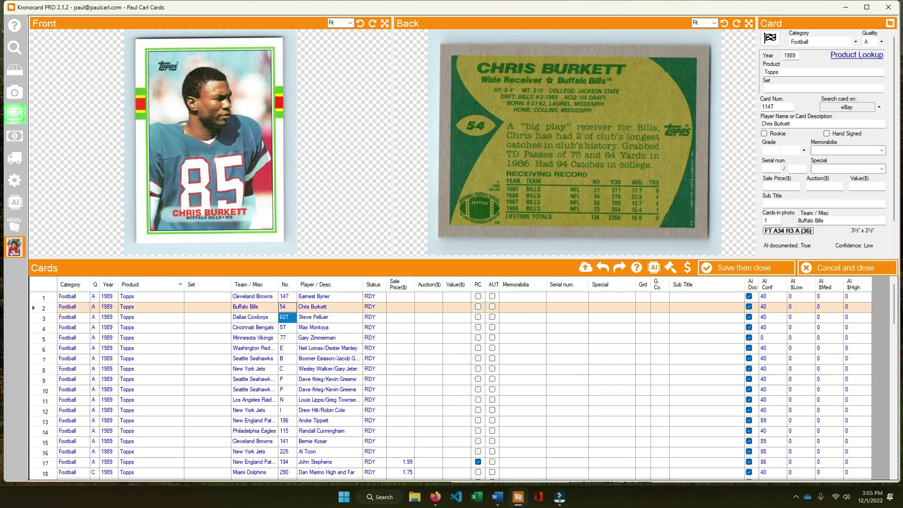
Set the card number to 382 for the Steve Pelluer card and 30 for the Max Montoya card.
{"action": "type", "text": "382"}
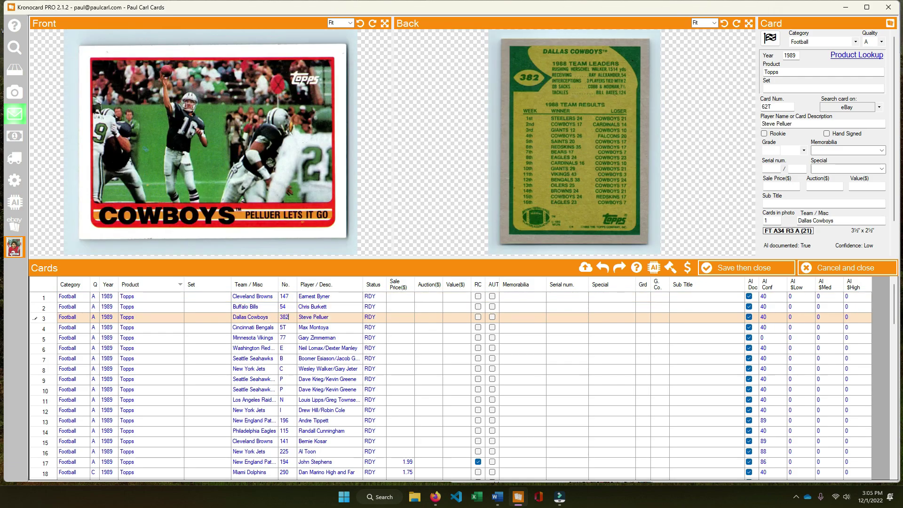
{"action": "key", "text": "Down"}
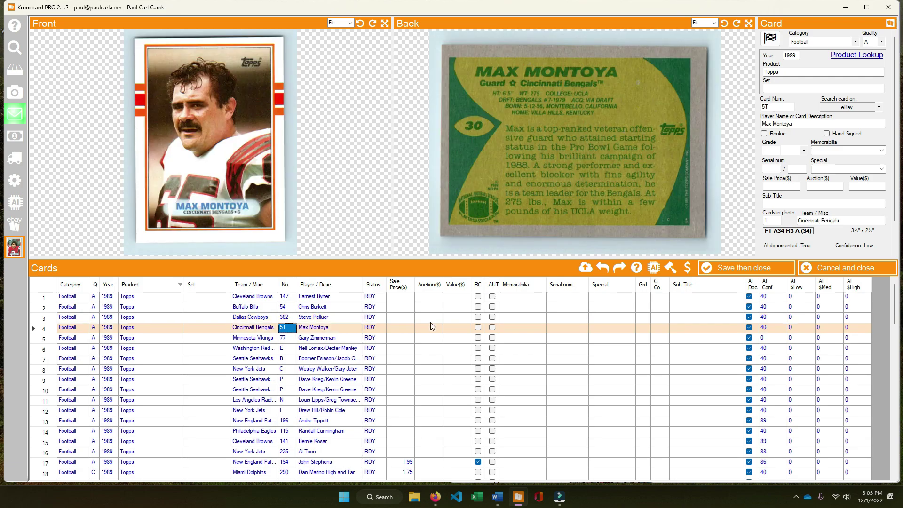
{"action": "type", "text": "30"}
{"action": "key", "text": "Down"}
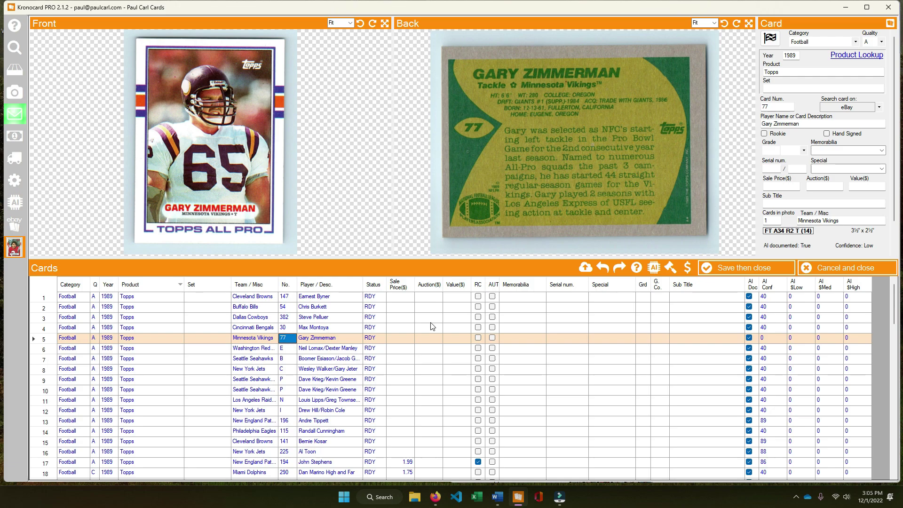
Set the card number to 262 for the Dexter Manley card and 189 for the Jacob Green card.
{"action": "key", "text": "Down"}
{"action": "type", "text": "262"}
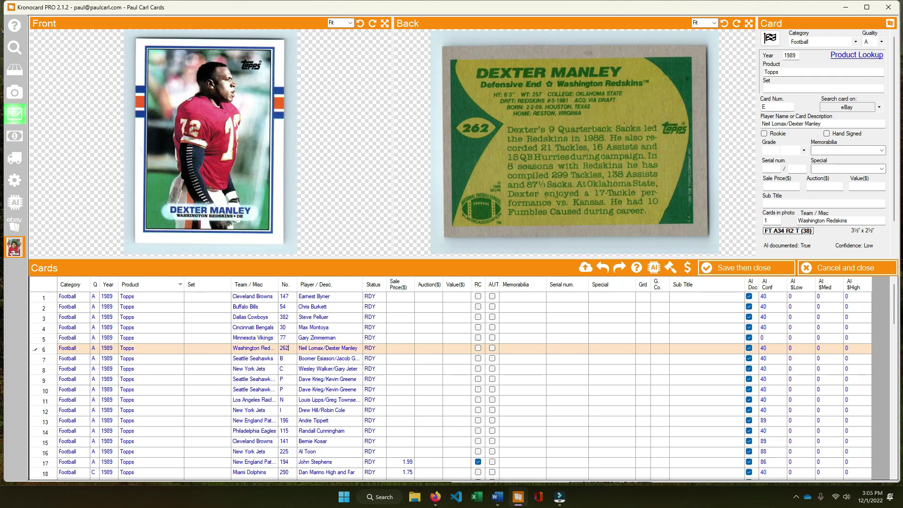
{"action": "key", "text": "Down"}
{"action": "type", "text": "1"}
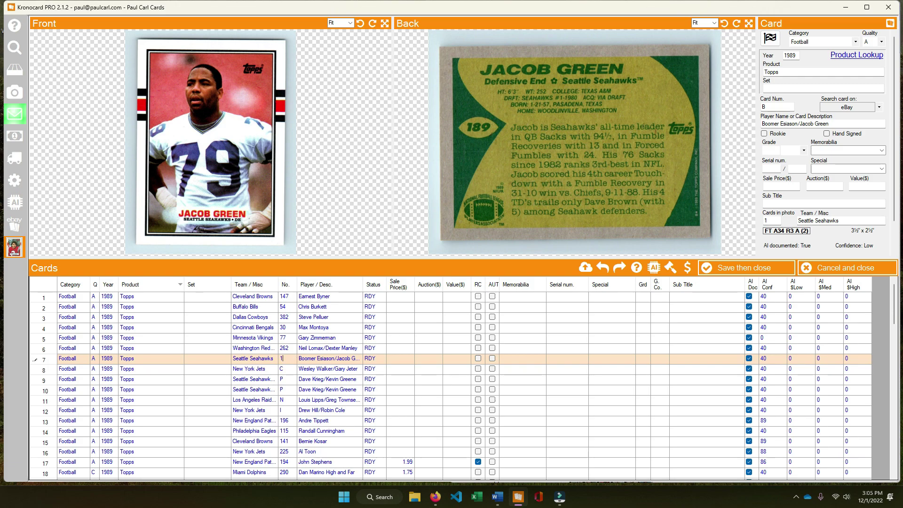
Set the card number to 235 for the Wesley Walker card and 188 for the Dave Krieg player card.
{"action": "key", "text": "Down"}
{"action": "type", "text": "235"}
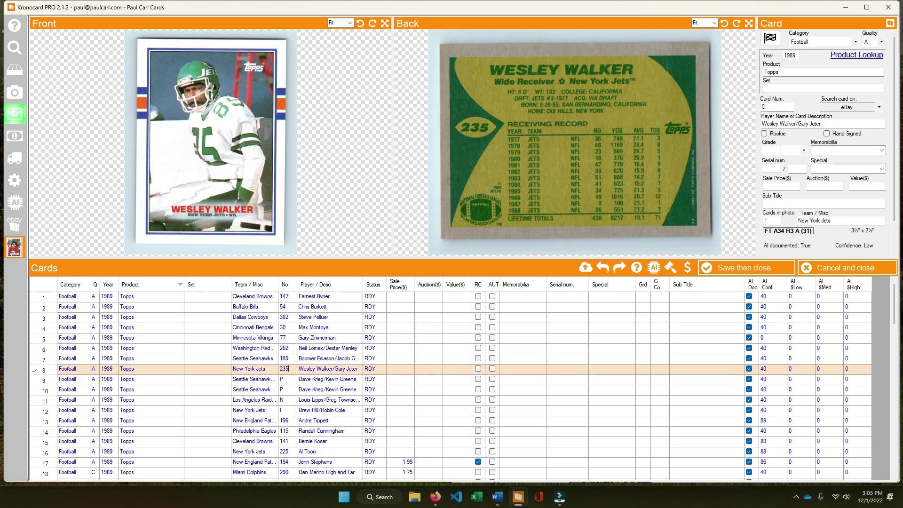
{"action": "key", "text": "Down"}
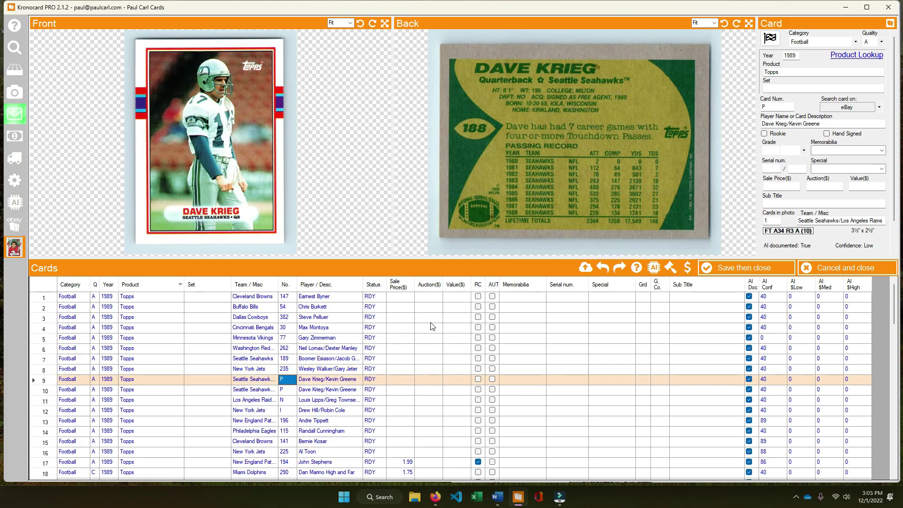
{"action": "type", "text": "188"}
{"action": "key", "text": "Down"}
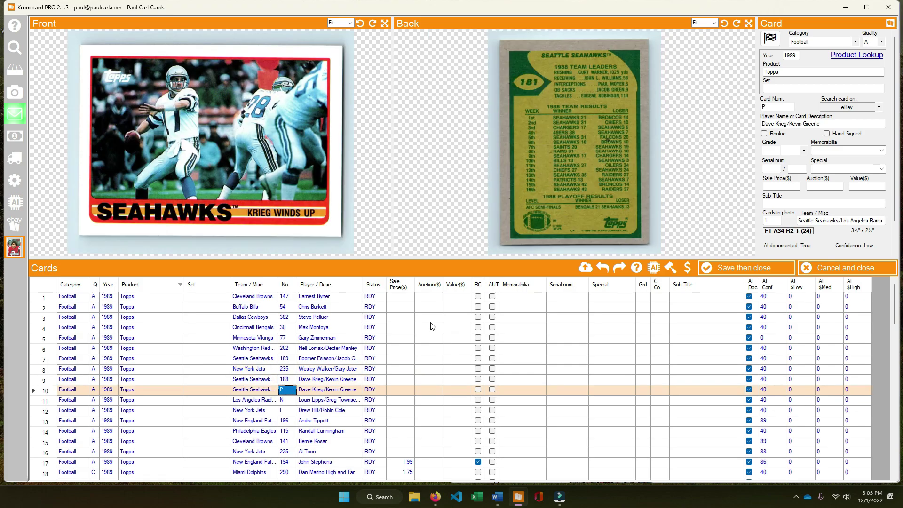
Set the card number to 181 for the "Krieg Winds Up" card and 274 for the Greg Townsend card.
{"action": "type", "text": "181"}
{"action": "key", "text": "Down"}
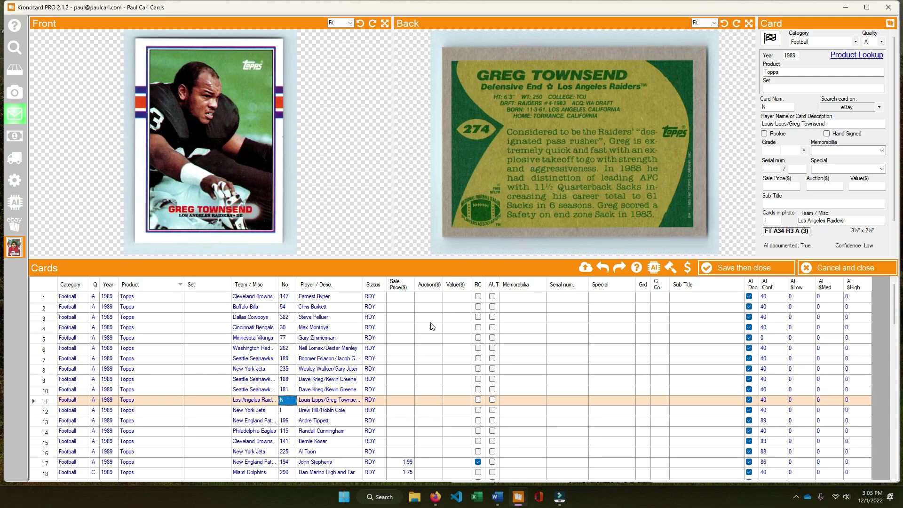
{"action": "type", "text": "274"}
{"action": "key", "text": "Down"}
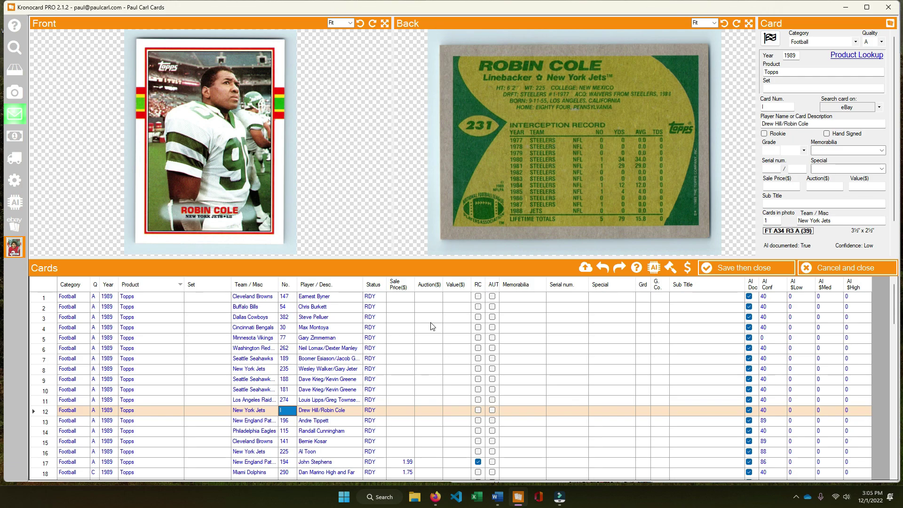
Set the Robin Cole card's number to 231 and check the numbers of the following cards through Al Toon.
{"action": "type", "text": "231"}
{"action": "key", "text": "Down"}
{"action": "key", "text": "Down"}
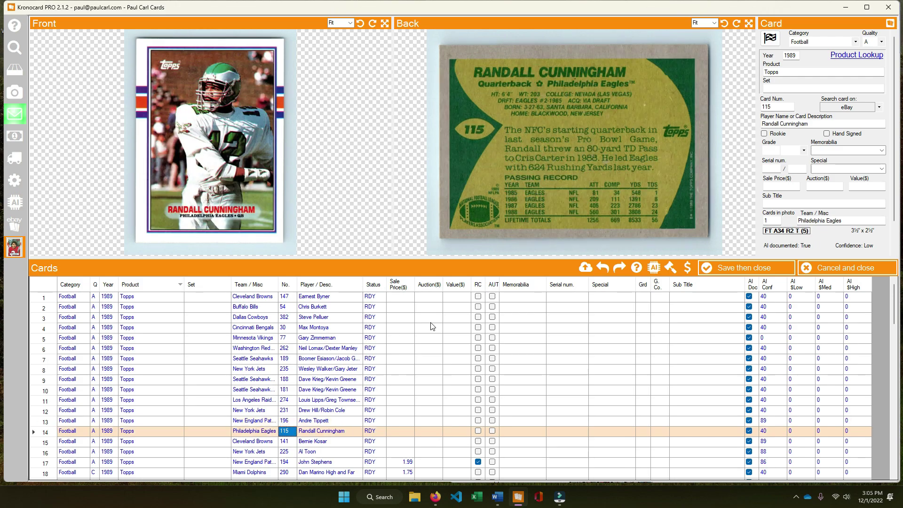
{"action": "key", "text": "Down"}
{"action": "key", "text": "Down"}
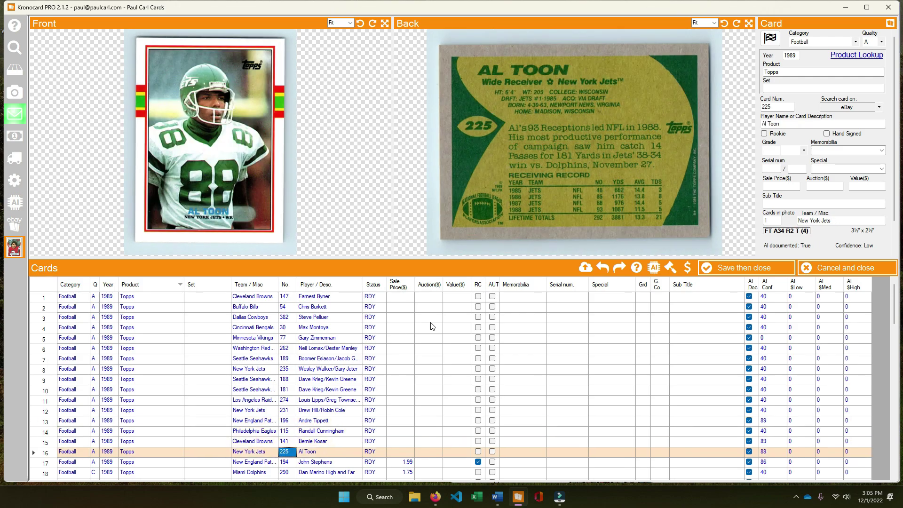
Check the first cards' descriptions and change the Dallas Cowboys card 382 description to "Steve Pelluer Lets It Go".
{"action": "left_click", "coordinate": [333, 300]}
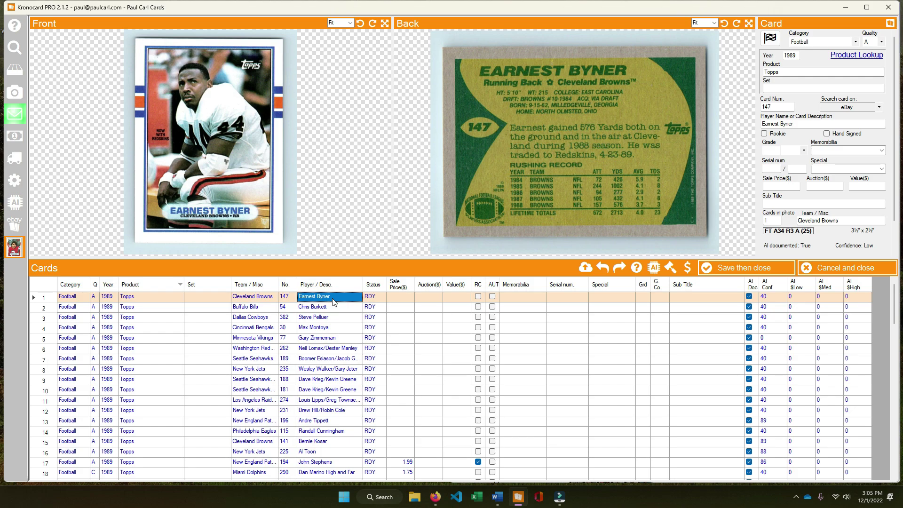
{"action": "key", "text": "Down"}
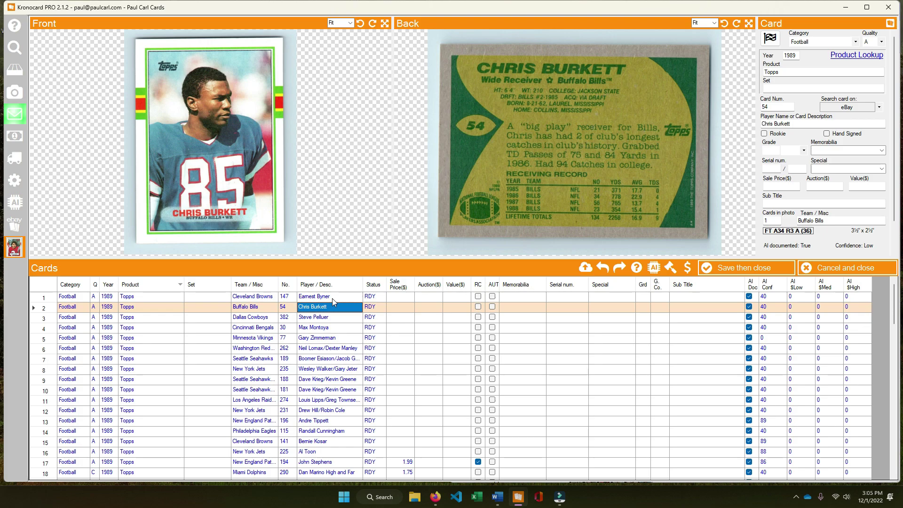
{"action": "key", "text": "Down"}
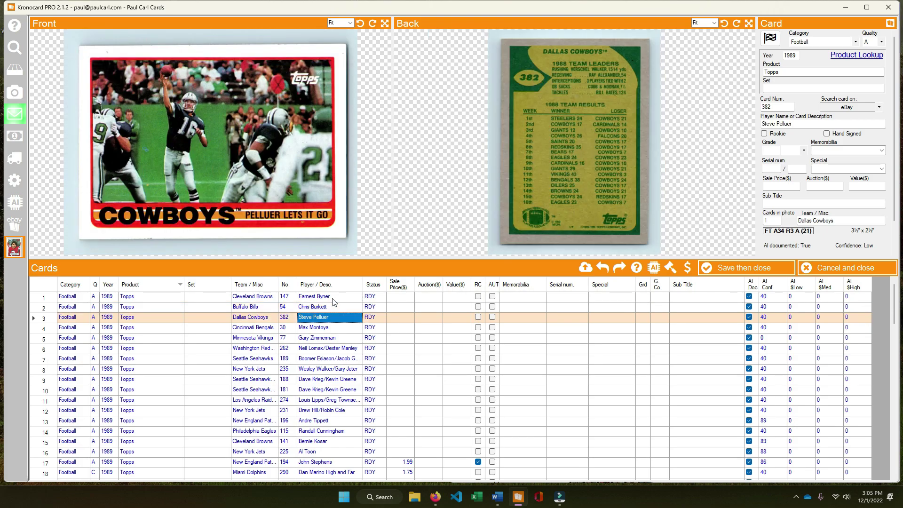
{"action": "left_click", "coordinate": [336, 316]}
{"action": "type", "text": "L"}
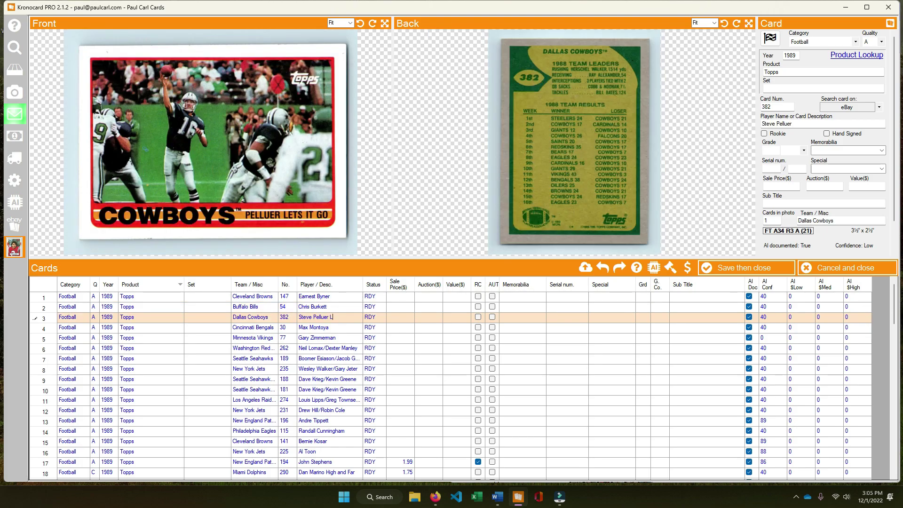
{"action": "type", "text": "et"}
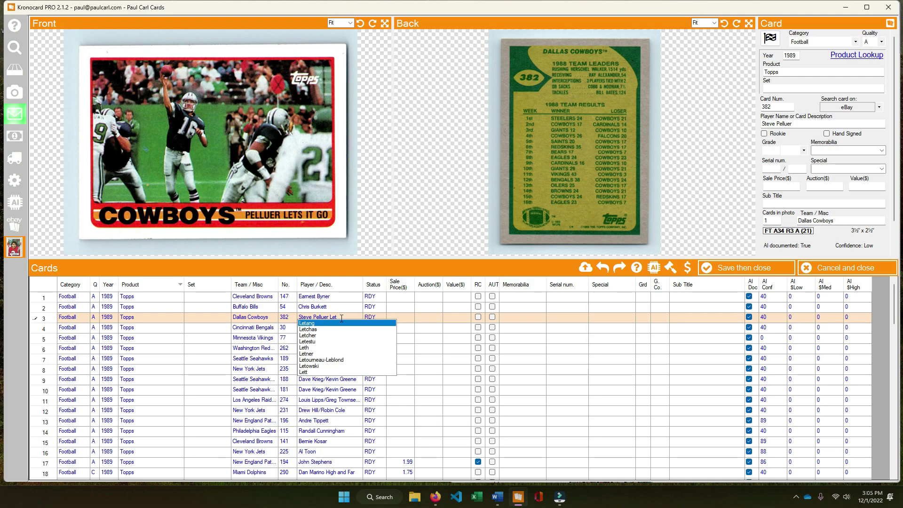
{"action": "type", "text": "s It Go"}
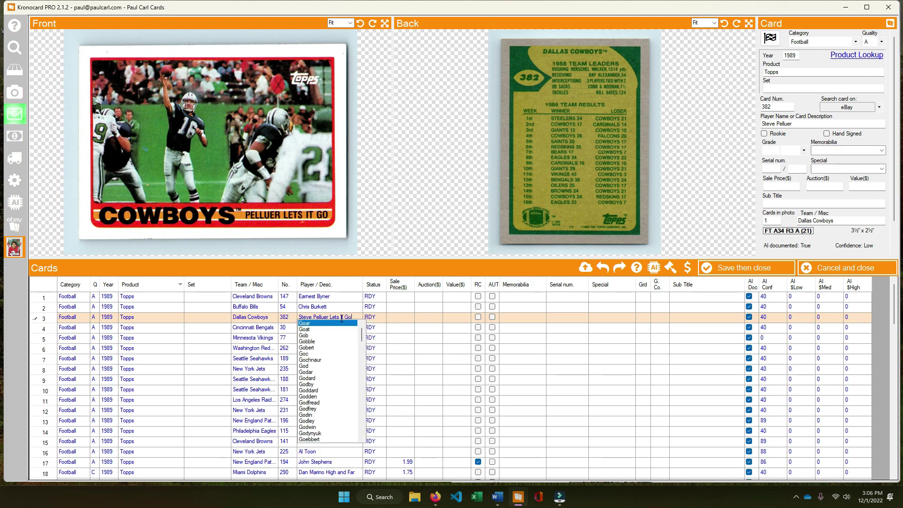
{"action": "left_click", "coordinate": [339, 307]}
{"action": "left_click", "coordinate": [339, 317]}
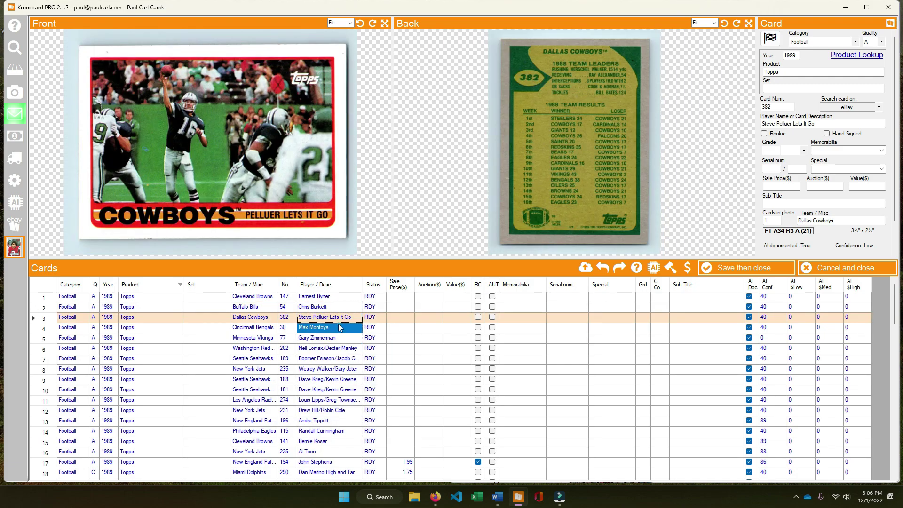
Check the Max Montoya and Gary Zimmerman cards, and set the descriptions of cards 262 and 189 to Dexter Manley and Jacob Green.
{"action": "left_click", "coordinate": [348, 330]}
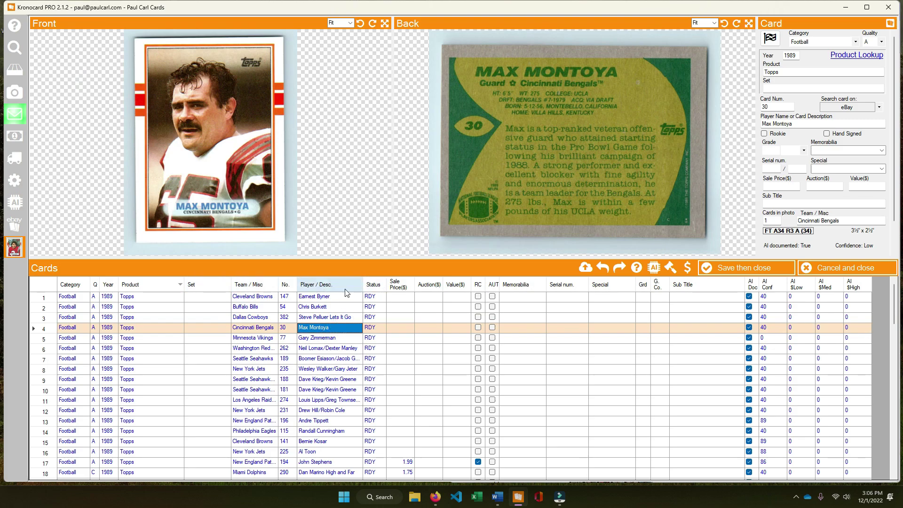
{"action": "left_click", "coordinate": [338, 337]}
{"action": "left_click", "coordinate": [393, 329]}
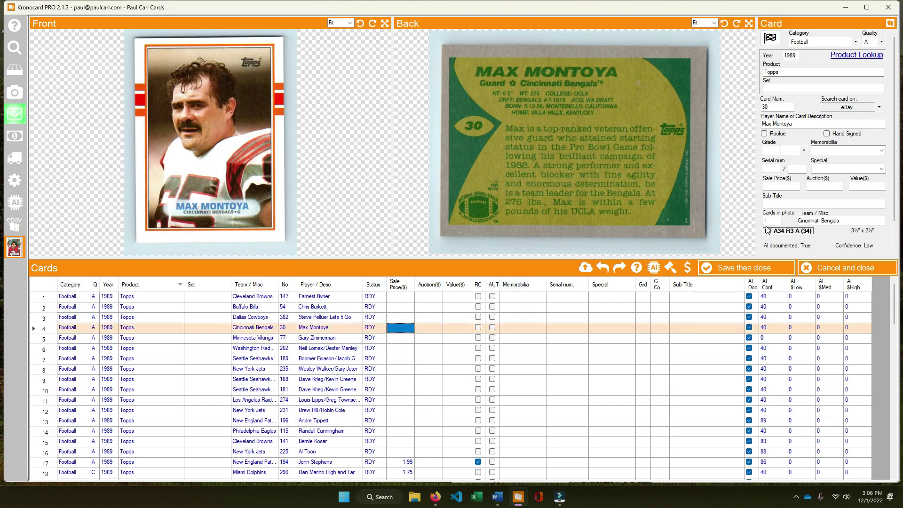
{"action": "left_click", "coordinate": [310, 339]}
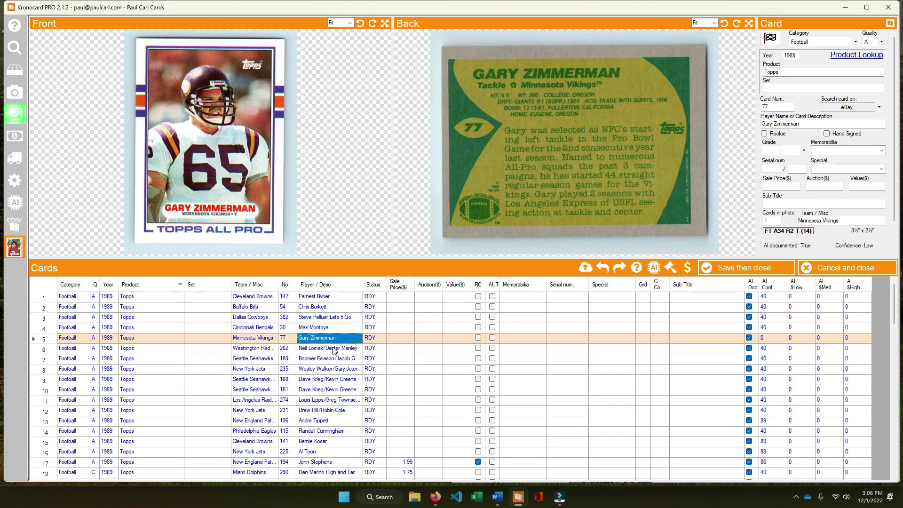
{"action": "left_click", "coordinate": [332, 350]}
{"action": "type", "text": "D"}
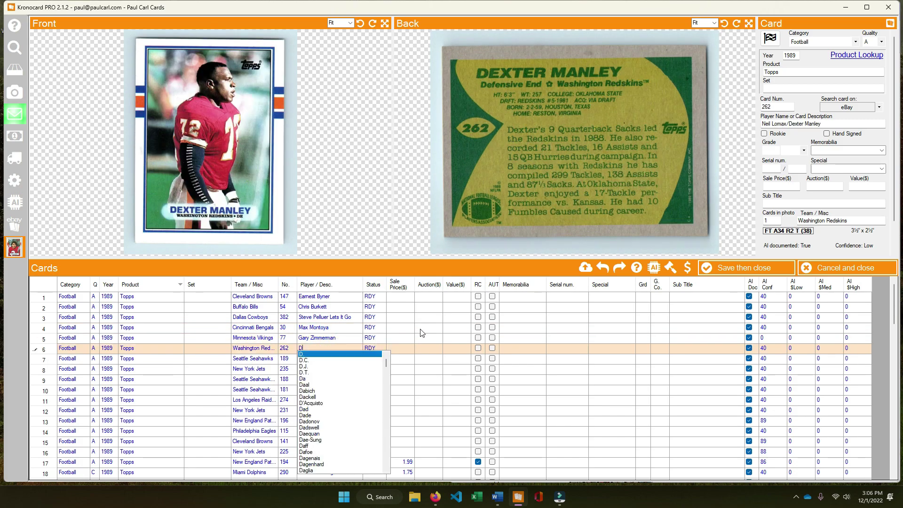
{"action": "type", "text": "exter"}
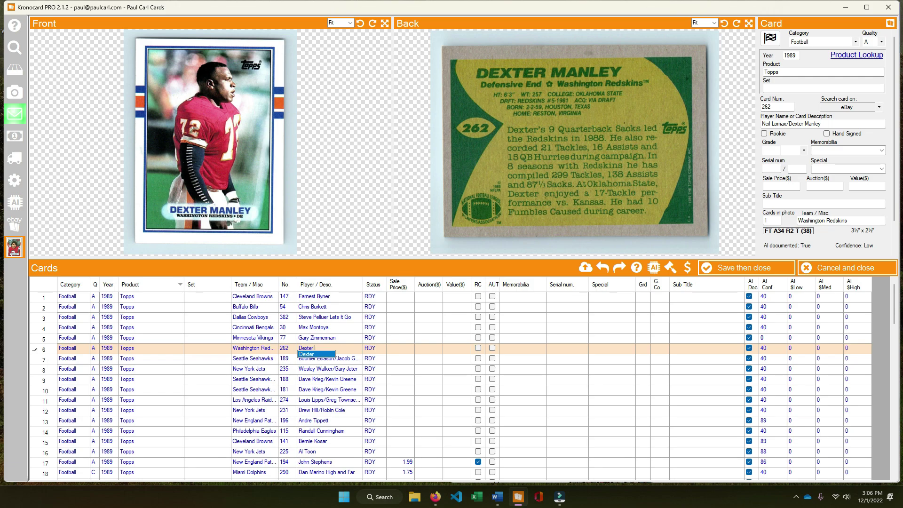
{"action": "type", "text": " Manley"}
{"action": "key", "text": "Return"}
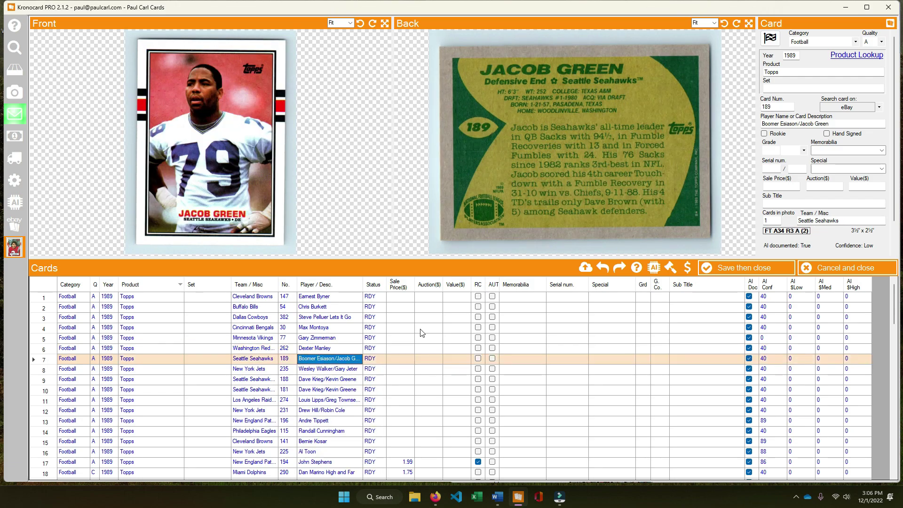
{"action": "type", "text": "Jacob"}
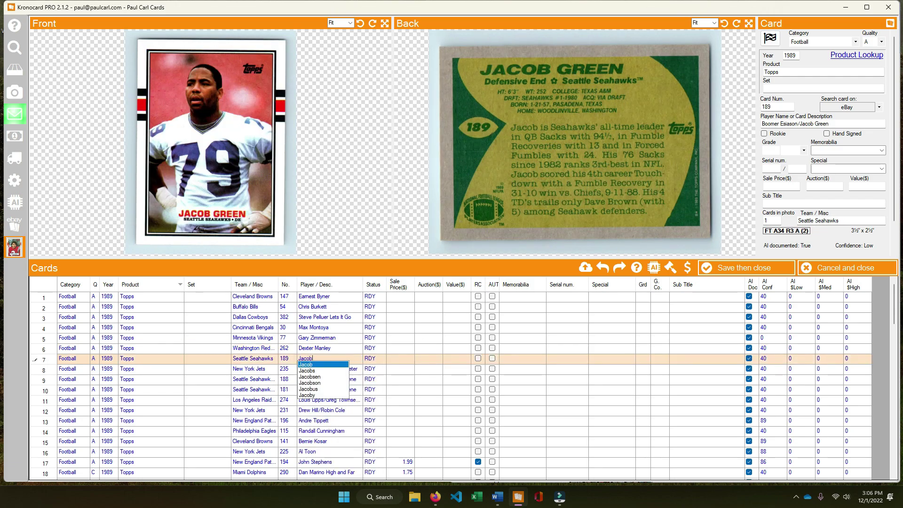
{"action": "type", "text": " Green"}
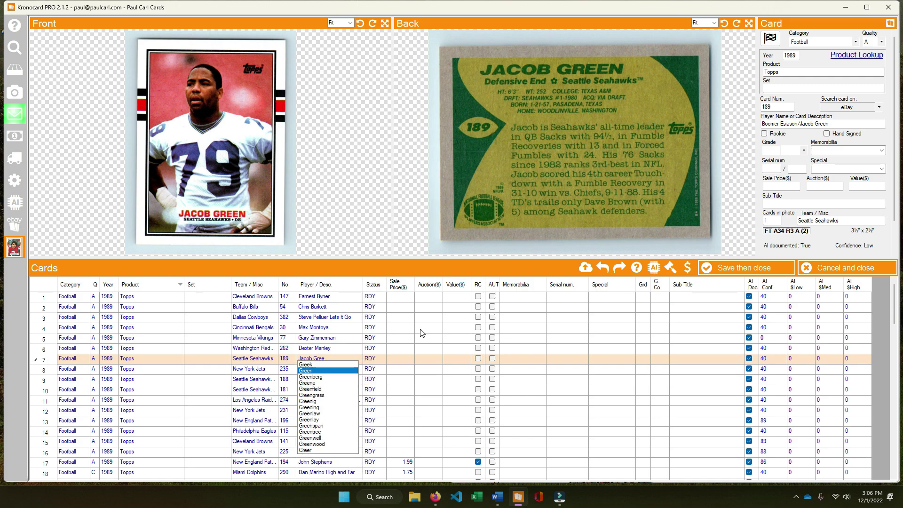
{"action": "key", "text": "Return"}
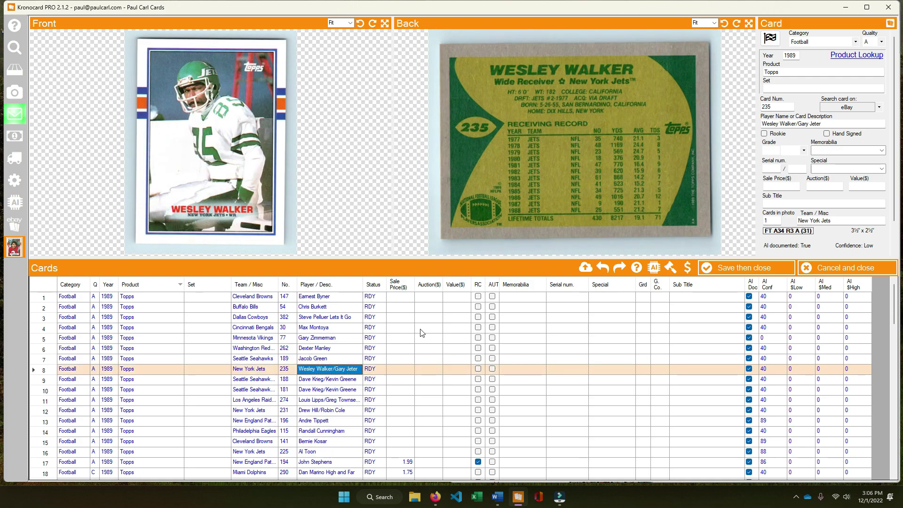
Remove the extra player from cards 235 and 188 so their descriptions read Wesley Walker and Dave Krieg.
{"action": "left_click", "coordinate": [347, 369]}
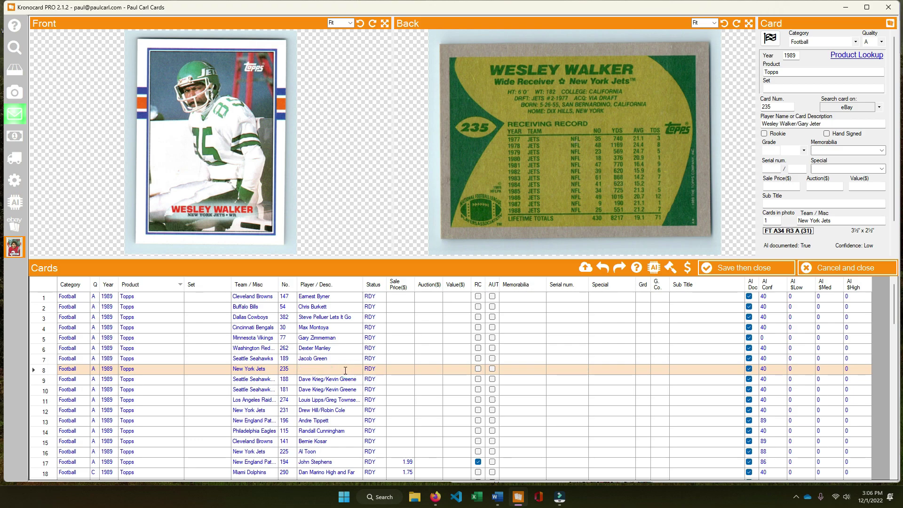
{"action": "left_click_drag", "start_coordinate": [332, 368], "coordinate": [360, 381]}
{"action": "key", "text": "BackSpace"}
{"action": "key", "text": "Return"}
{"action": "left_click_drag", "start_coordinate": [324, 379], "coordinate": [370, 384]}
{"action": "type", "text": "er"}
{"action": "key", "text": "Return"}
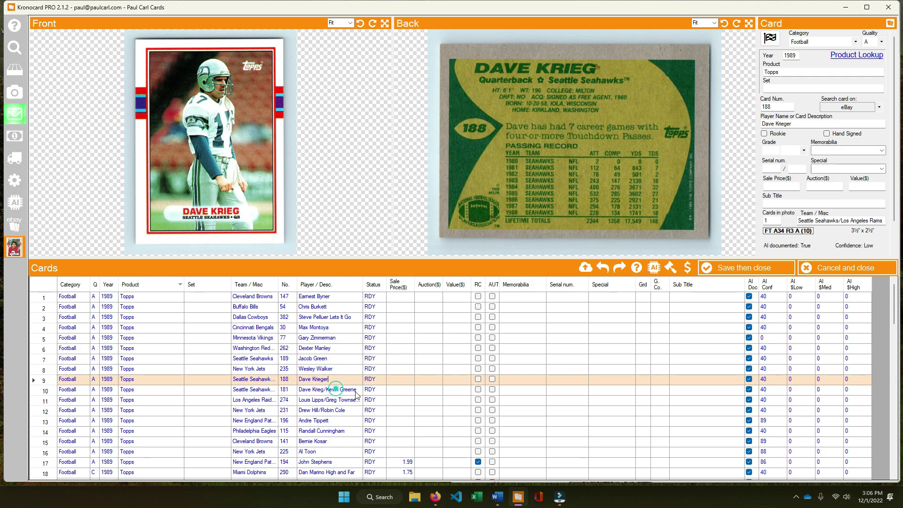
{"action": "key", "text": "BackSpace"}
{"action": "key", "text": "BackSpace"}
{"action": "left_click", "coordinate": [354, 389]}
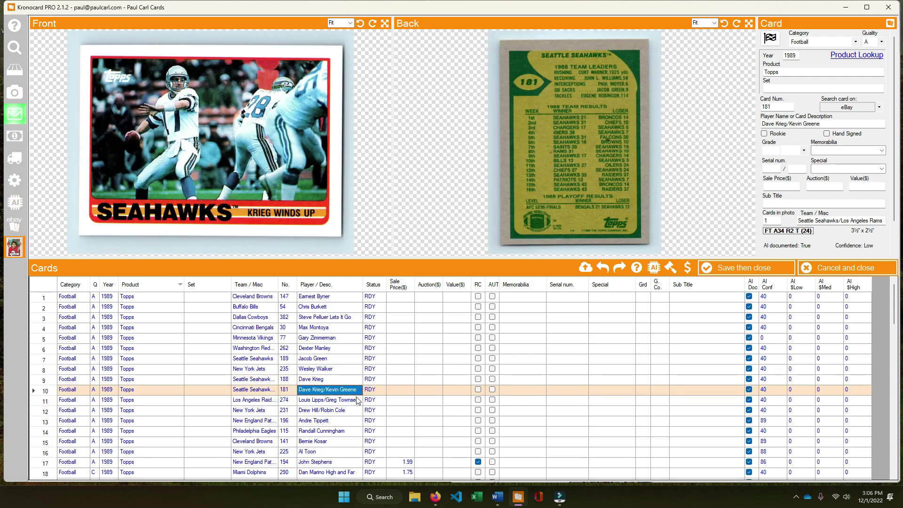
Change the description of Seattle Seahawks card 181 to "Dave Krieg Winds Up".
{"action": "left_click", "coordinate": [330, 392]}
{"action": "left_click_drag", "start_coordinate": [323, 390], "coordinate": [396, 396]}
{"action": "type", "text": "Winds Up"}
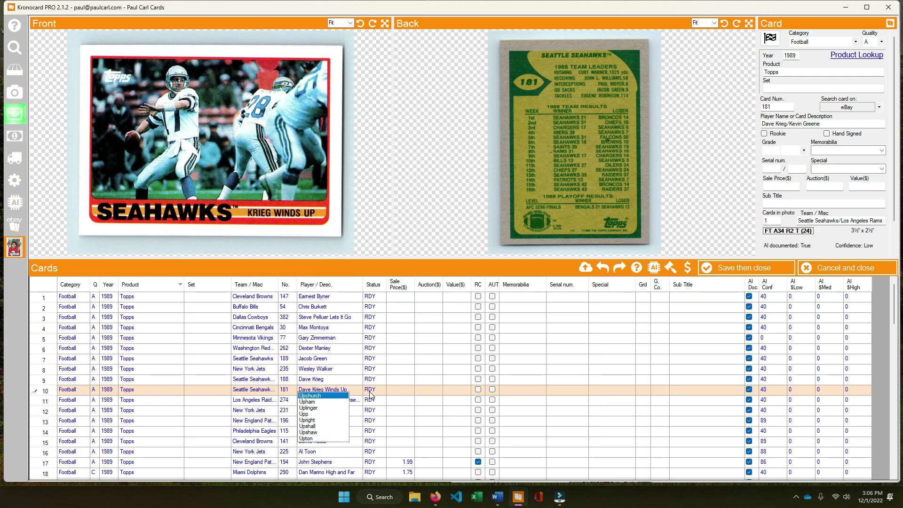
{"action": "key", "text": "Return"}
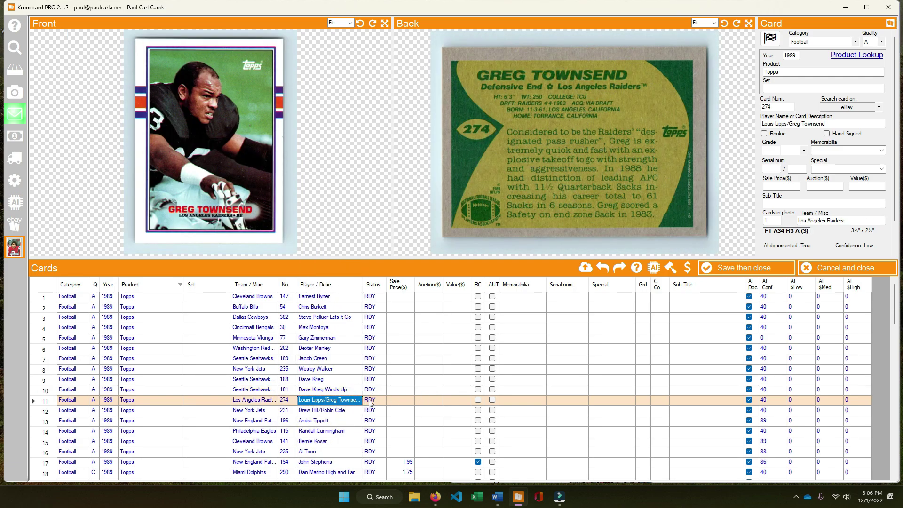
Remove the wrong first player from cards 274 and 231, leaving Greg Townsend and Robin Cole as the descriptions.
{"action": "left_click", "coordinate": [328, 400]}
{"action": "left_click_drag", "start_coordinate": [326, 400], "coordinate": [277, 408]}
{"action": "key", "text": "Delete"}
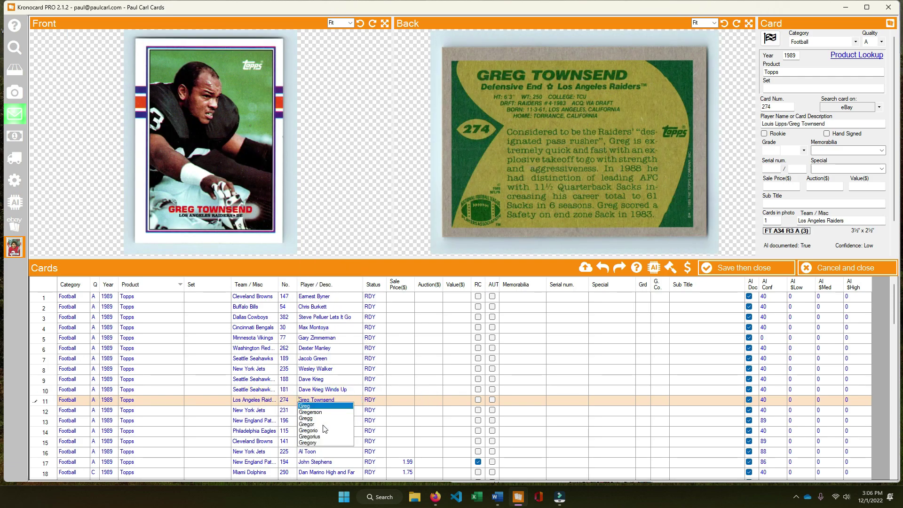
{"action": "left_click", "coordinate": [348, 391]}
{"action": "left_click", "coordinate": [349, 400]}
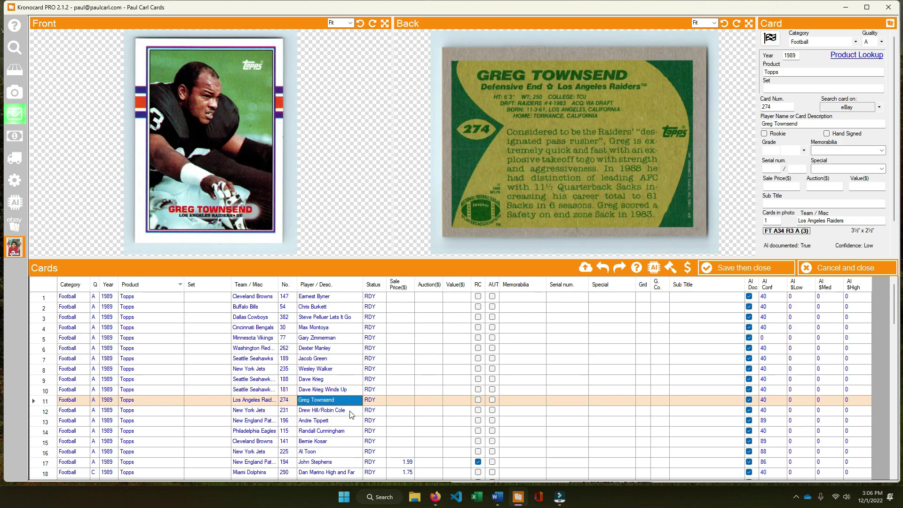
{"action": "left_click", "coordinate": [349, 410]}
{"action": "left_click", "coordinate": [349, 410]}
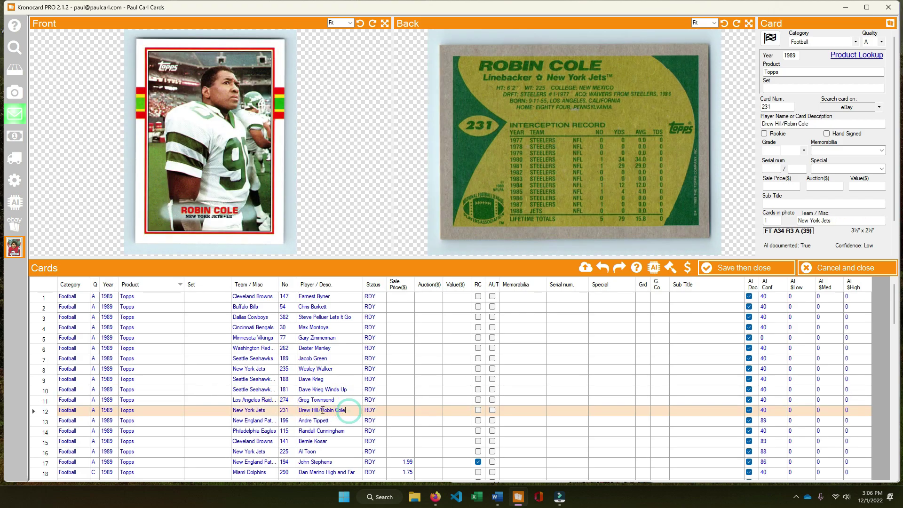
{"action": "left_click_drag", "start_coordinate": [322, 410], "coordinate": [298, 411]}
{"action": "key", "text": "Delete"}
{"action": "left_click", "coordinate": [373, 420]}
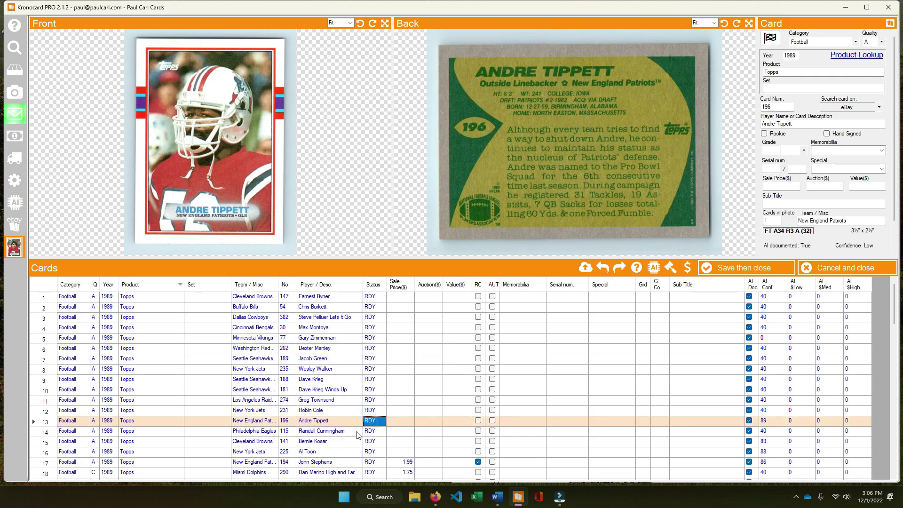
Check the descriptions through Al Toon and set the sale price of the first sixteen cards to 1.99.
{"action": "left_click", "coordinate": [356, 432]}
{"action": "key", "text": "Down"}
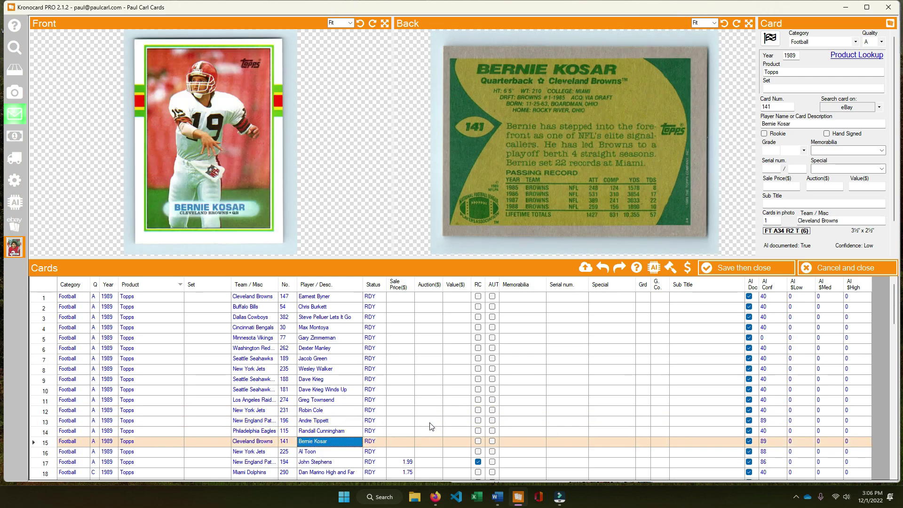
{"action": "key", "text": "Down"}
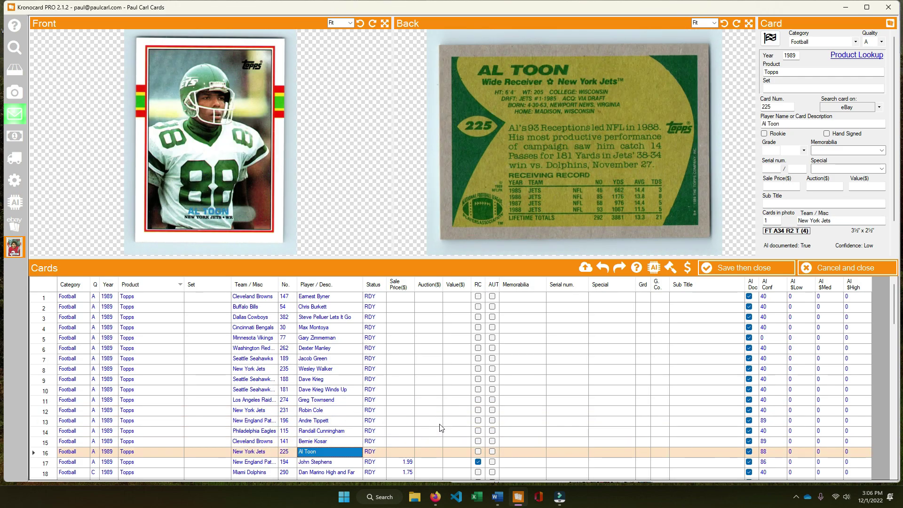
{"action": "left_click_drag", "start_coordinate": [400, 449], "coordinate": [399, 295]}
{"action": "right_click", "coordinate": [399, 295]}
{"action": "left_click", "coordinate": [435, 329]}
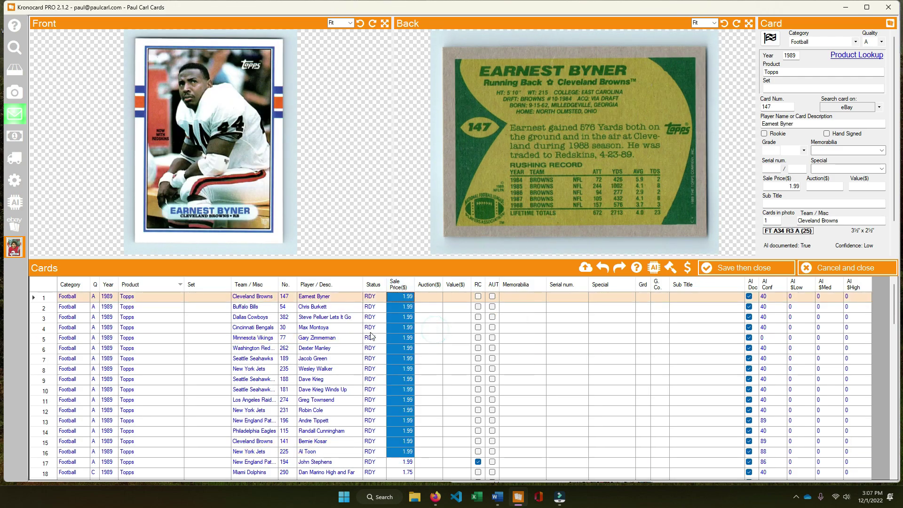
Sort the card list by year with the most recent year first.
{"action": "left_click", "coordinate": [107, 284]}
{"action": "right_click", "coordinate": [110, 284]}
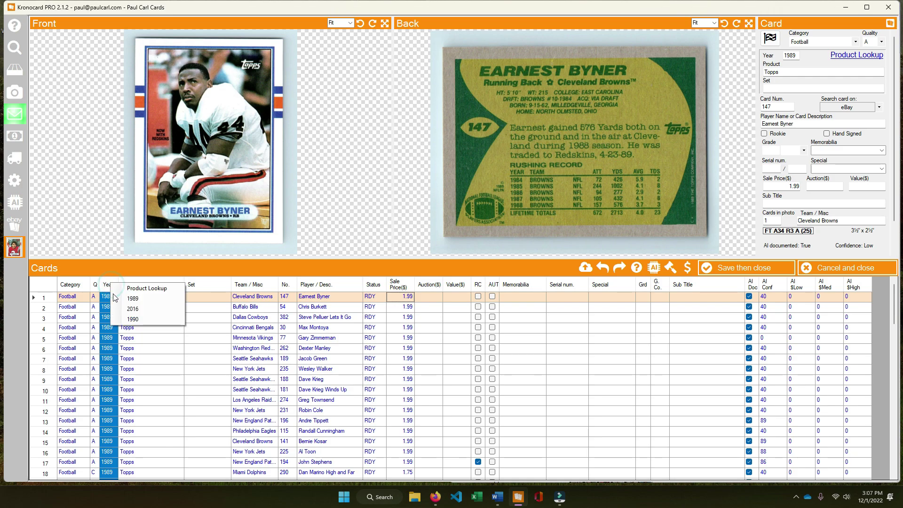
{"action": "left_click", "coordinate": [140, 298]}
{"action": "left_click", "coordinate": [132, 285]}
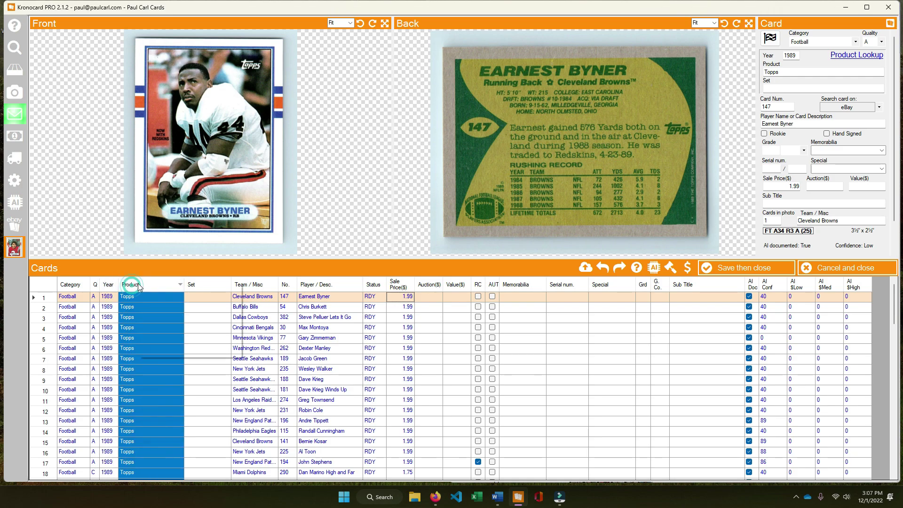
{"action": "right_click", "coordinate": [138, 284]}
{"action": "left_click", "coordinate": [125, 284]}
{"action": "double_click", "coordinate": [110, 284]}
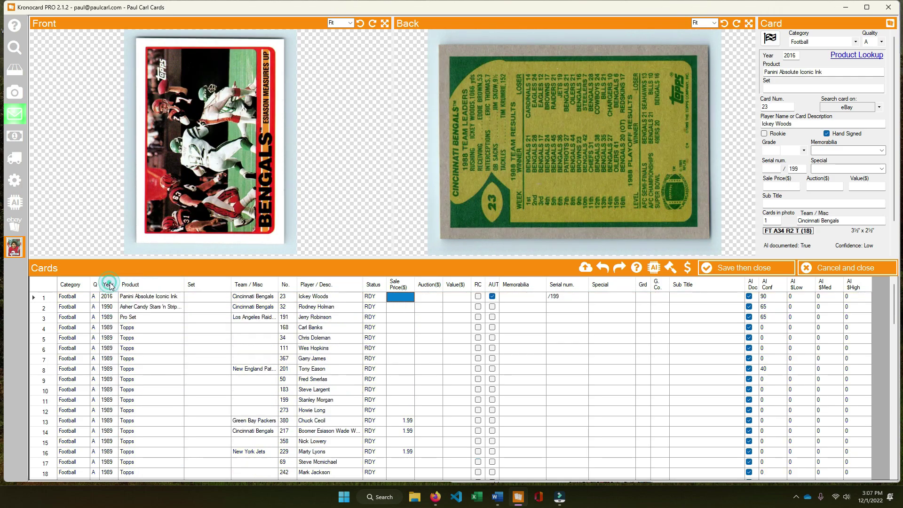
Set the product to Topps and the year to 1989 for the first three cards in the list.
{"action": "left_click_drag", "start_coordinate": [145, 315], "coordinate": [111, 295]}
{"action": "right_click", "coordinate": [134, 299]}
{"action": "left_click", "coordinate": [183, 337]}
{"action": "left_click", "coordinate": [108, 318]}
{"action": "right_click", "coordinate": [112, 295]}
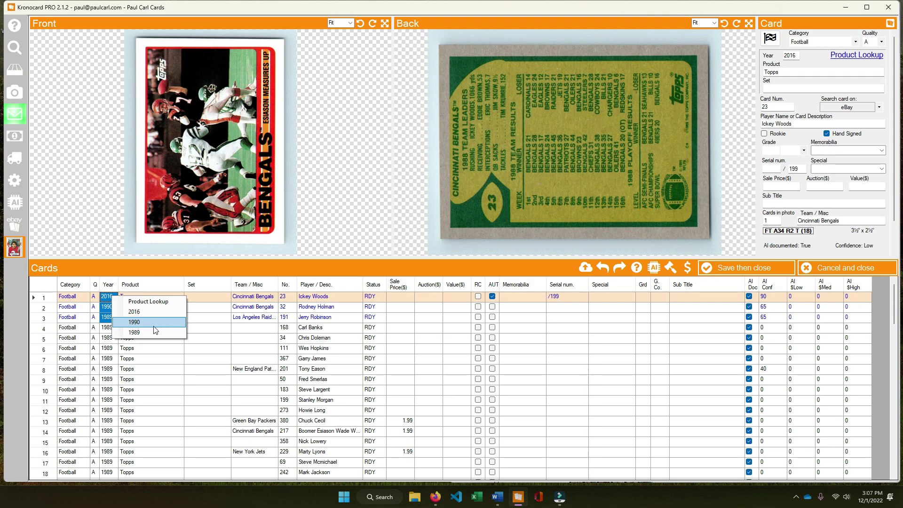
{"action": "left_click", "coordinate": [152, 330]}
Rotate the front and back images of the Bengals card 23 clockwise to upright, without rotating the other selected cards.
{"action": "left_click", "coordinate": [373, 24]}
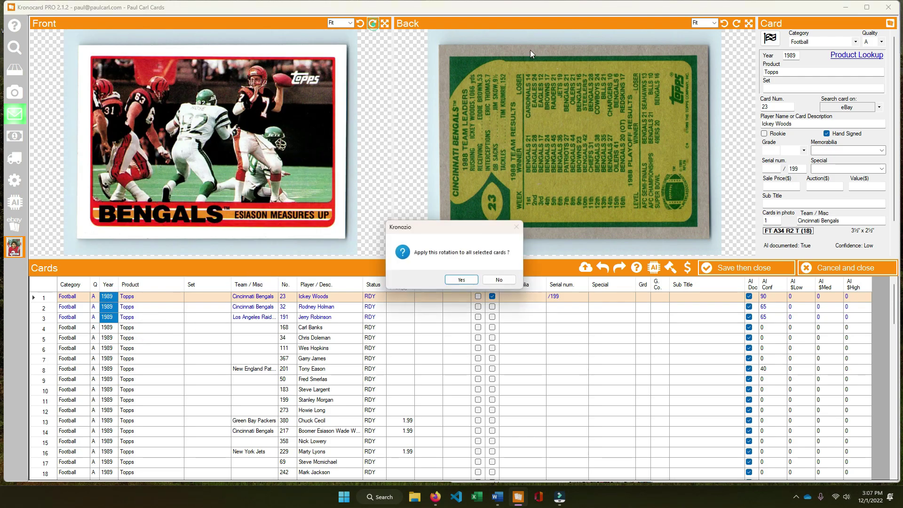
{"action": "left_click", "coordinate": [500, 281]}
{"action": "left_click", "coordinate": [345, 297]}
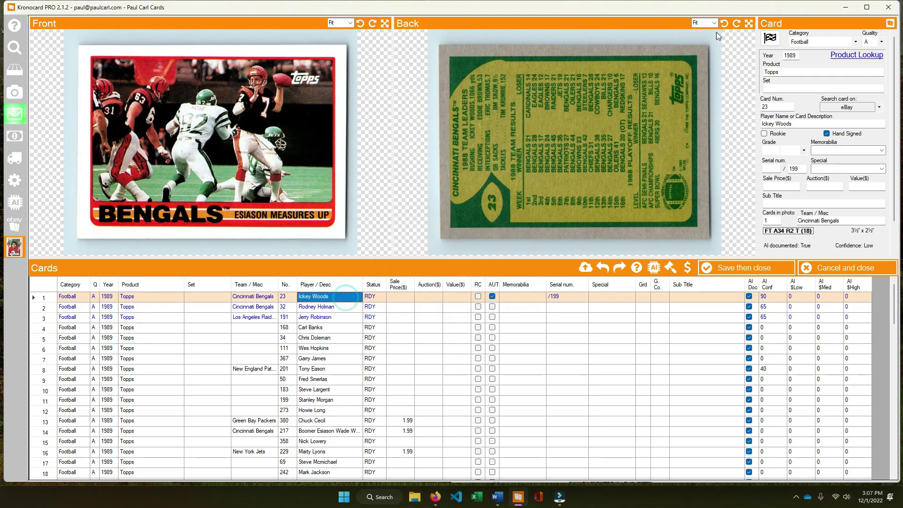
{"action": "left_click", "coordinate": [737, 23]}
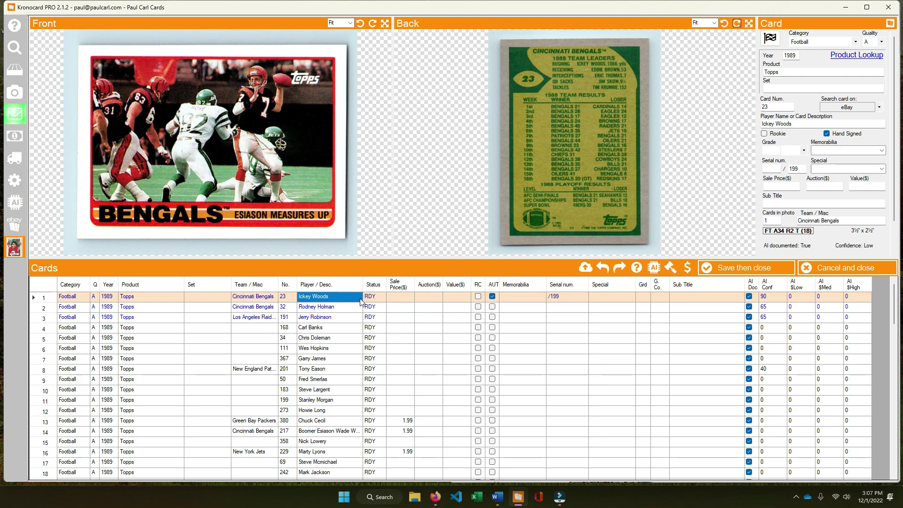
Change the description of Bengals card 23 to "Esiason Measures Up".
{"action": "type", "text": "E"}
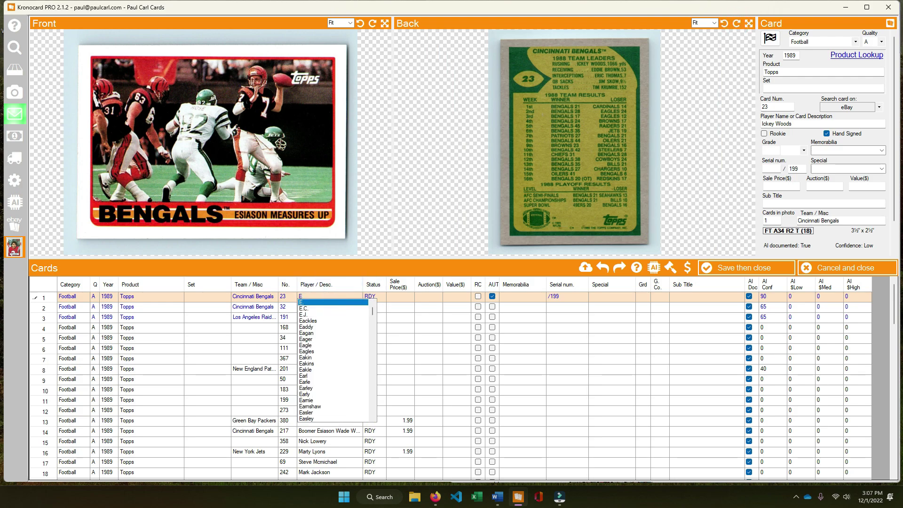
{"action": "type", "text": "sias"}
{"action": "left_click", "coordinate": [370, 298]}
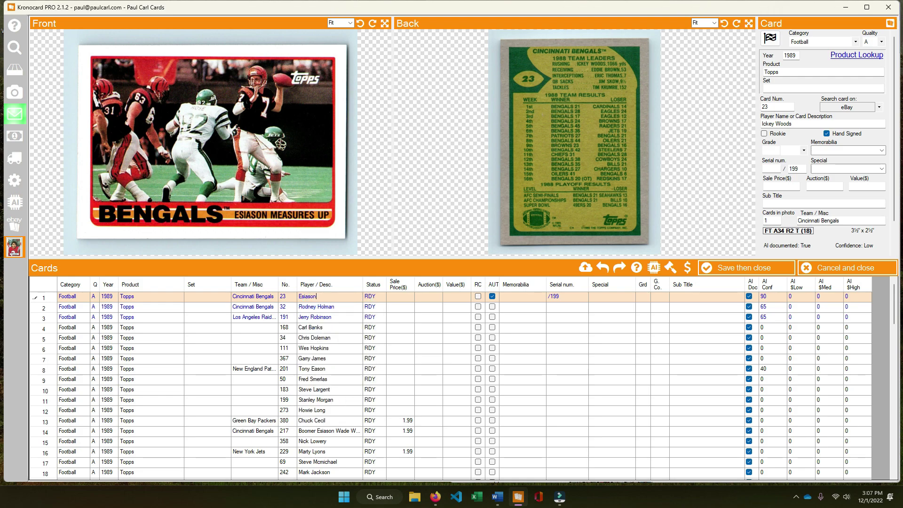
{"action": "type", "text": "on Measures Up"}
{"action": "left_click", "coordinate": [370, 298]}
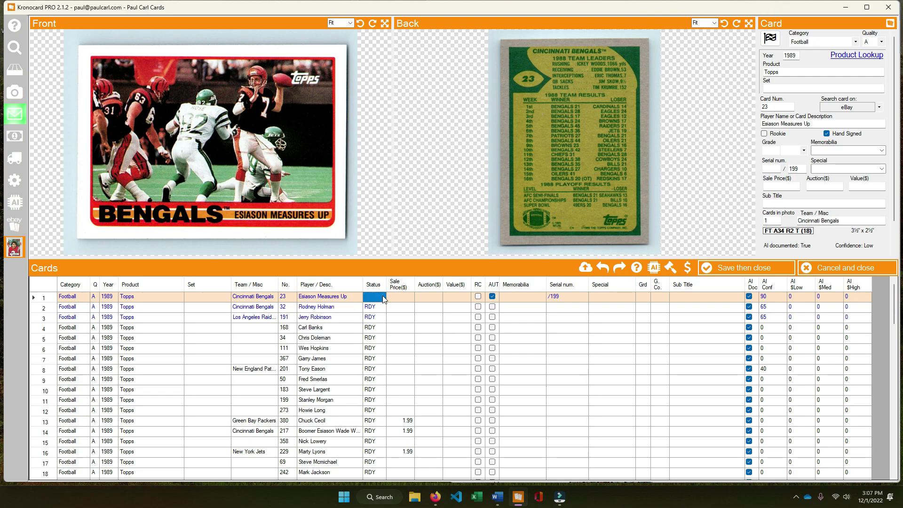
Remove the hand-signed mark from Bengals card 23 and clear the serial number, memorabilia and autograph columns for all cards.
{"action": "left_click", "coordinate": [492, 296]}
{"action": "left_click", "coordinate": [566, 284]}
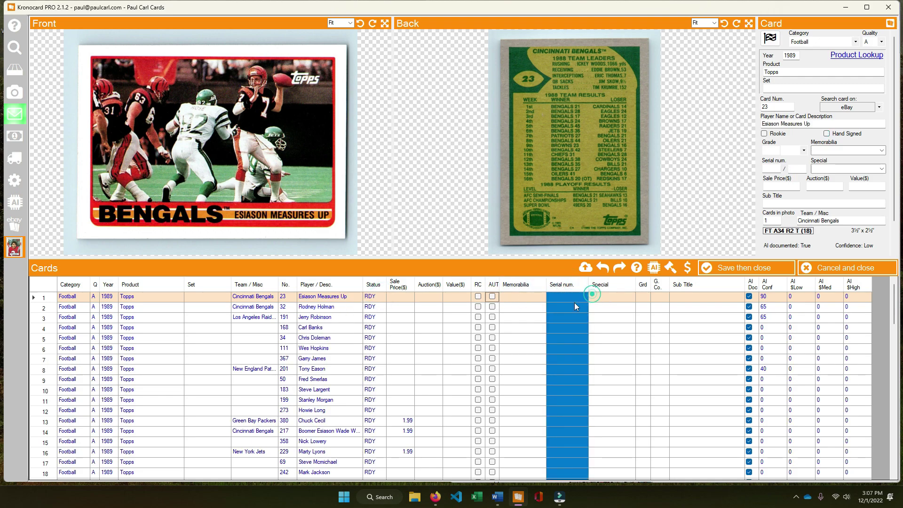
{"action": "left_click", "coordinate": [526, 285]}
{"action": "left_click", "coordinate": [492, 284]}
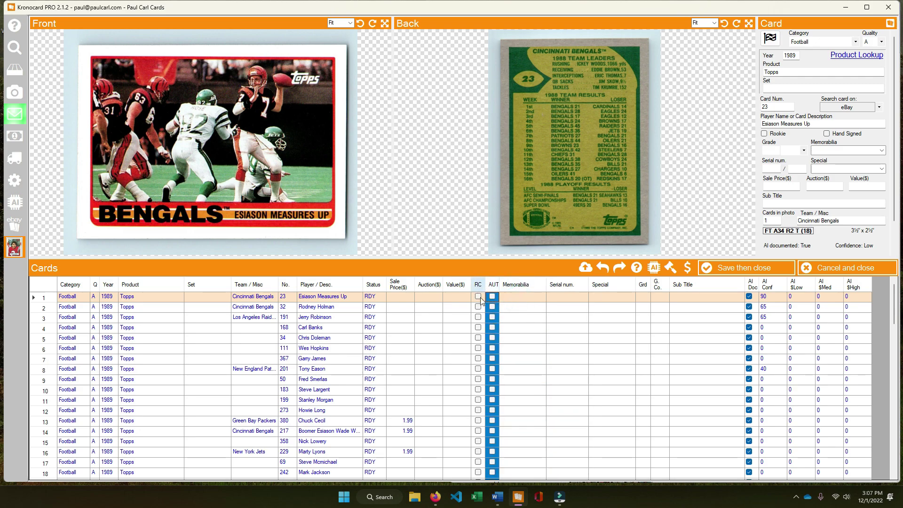
{"action": "left_click", "coordinate": [393, 297]}
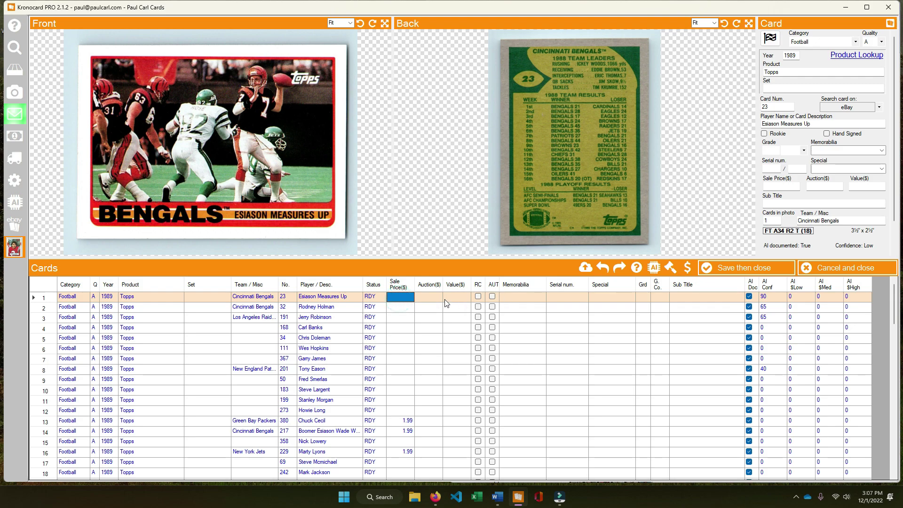
Check the descriptions and teams of the first cards and set the team of card 191 to Seattle Seahawks.
{"action": "left_click", "coordinate": [358, 307]}
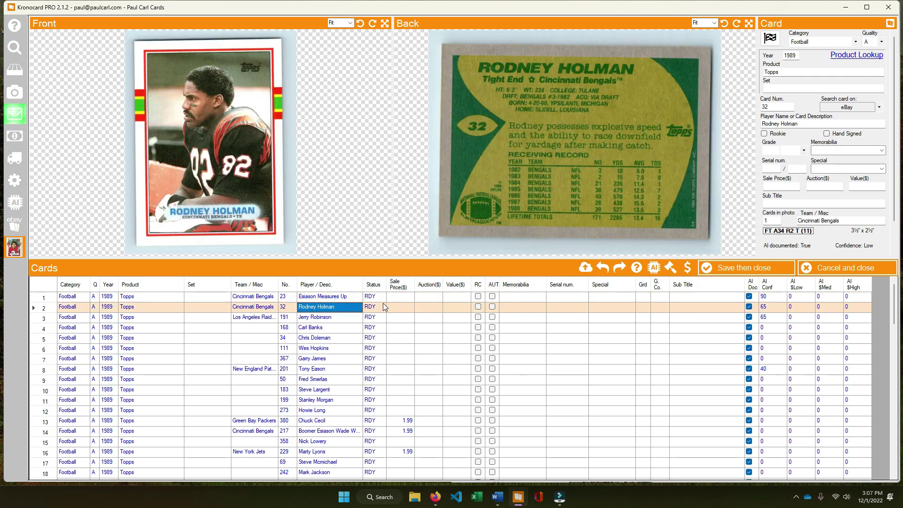
{"action": "key", "text": "Up"}
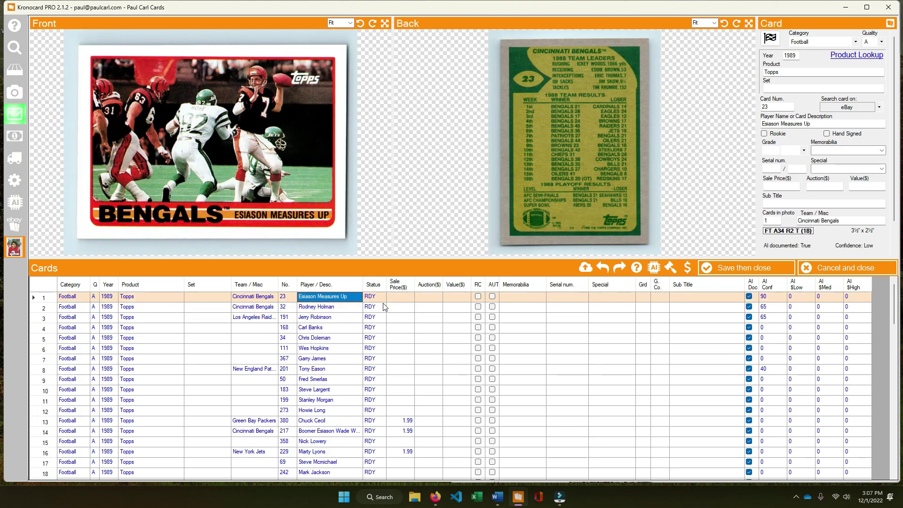
{"action": "key", "text": "Left"}
{"action": "key", "text": "Down"}
{"action": "key", "text": "Down"}
{"action": "key", "text": "Left"}
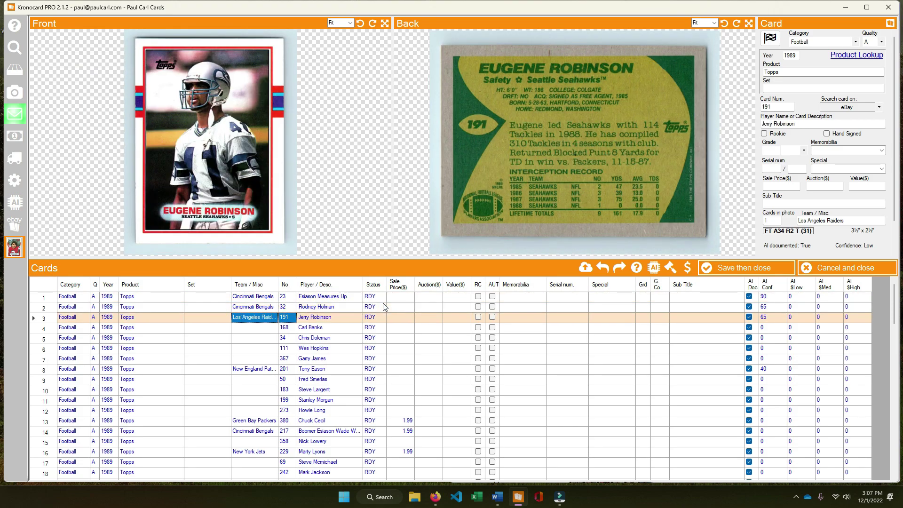
{"action": "type", "text": "sea"}
{"action": "key", "text": "Return"}
{"action": "key", "text": "Down"}
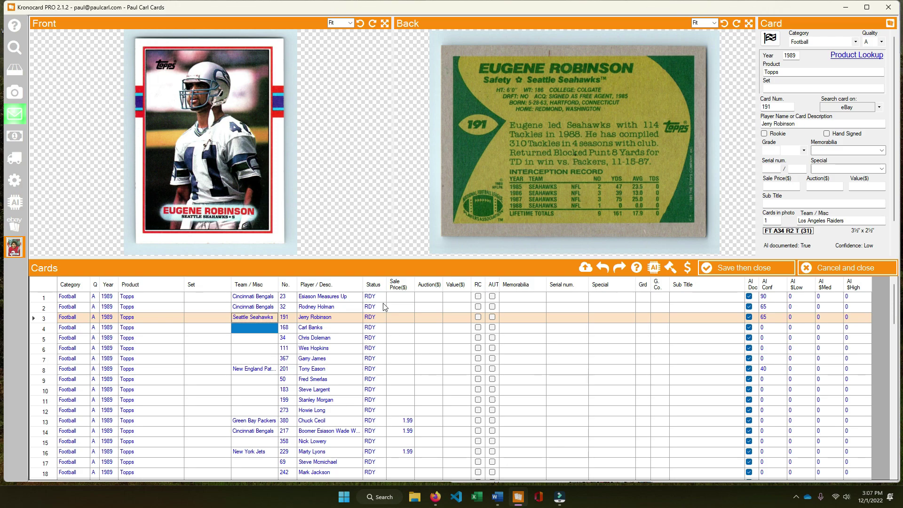
Set the team of card 168 to New York Giants and of the Vikings defensive end's card to Minnesota Vikings.
{"action": "key", "text": "Up"}
{"action": "key", "text": "Down"}
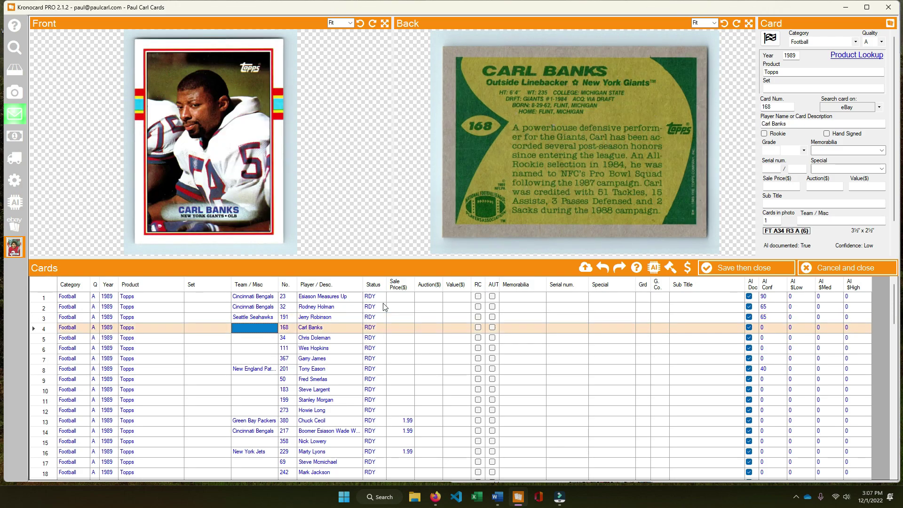
{"action": "type", "text": "new y"}
{"action": "key", "text": "Return"}
{"action": "key", "text": "Down"}
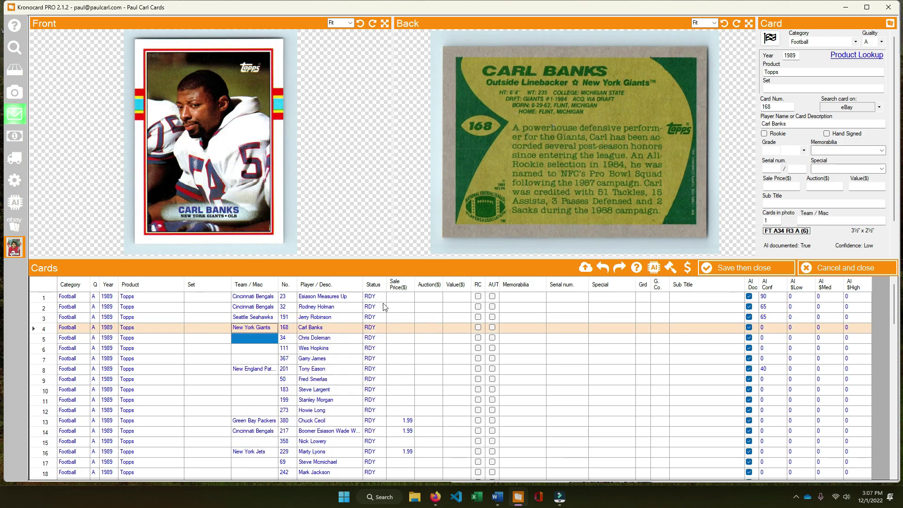
{"action": "type", "text": "v"}
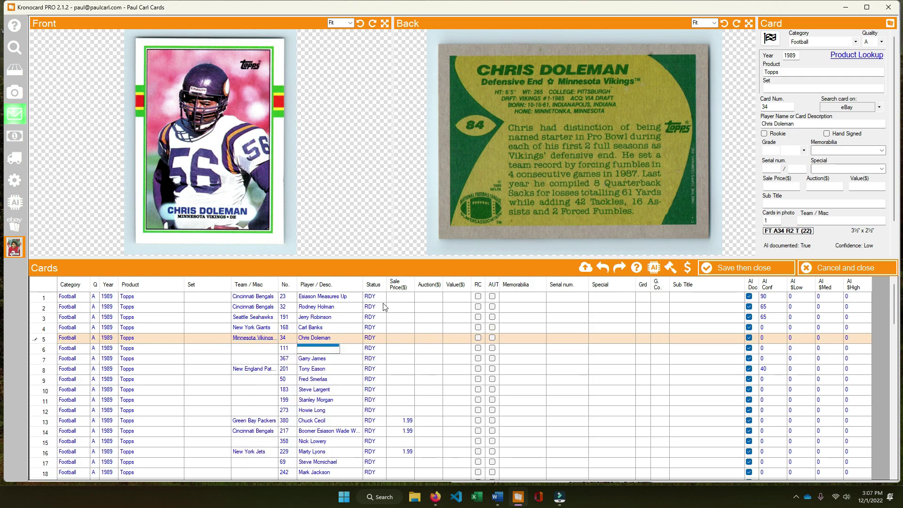
{"action": "key", "text": "Return"}
{"action": "key", "text": "Down"}
Set the team of card 111 to Philadelphia Eagles.
{"action": "type", "text": "eagle"}
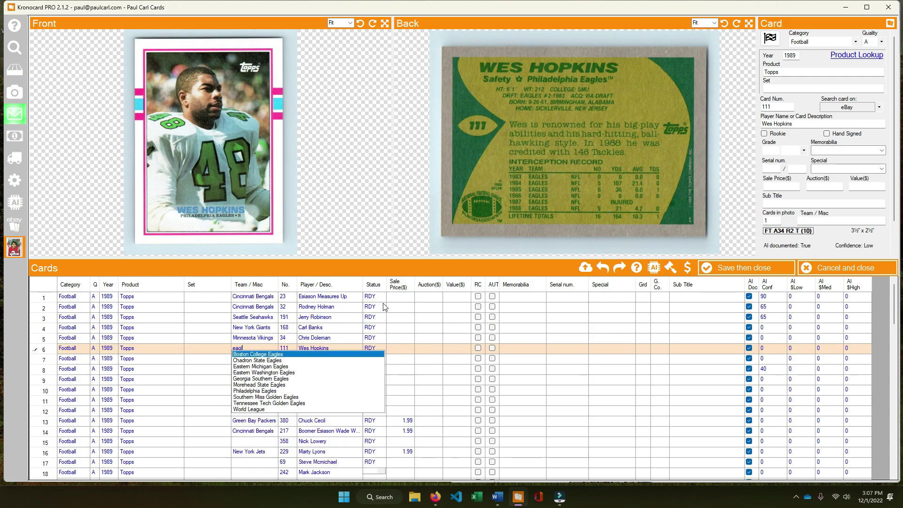
{"action": "key", "text": "Down"}
{"action": "key", "text": "Down"}
{"action": "key", "text": "Down"}
{"action": "key", "text": "Down"}
{"action": "key", "text": "Down"}
{"action": "key", "text": "Down"}
{"action": "key", "text": "Down"}
{"action": "key", "text": "Down"}
{"action": "key", "text": "Up"}
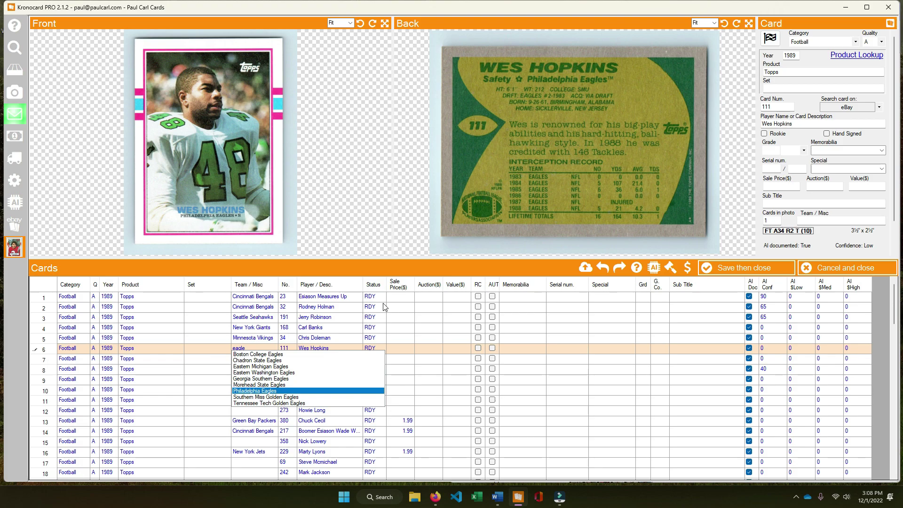
{"action": "key", "text": "Return"}
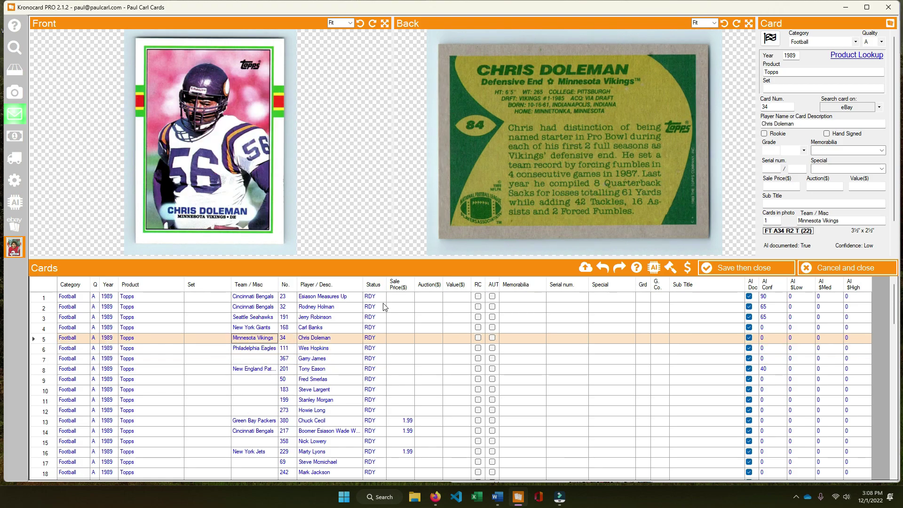
Set the team of card 367 to Detroit Lions.
{"action": "key", "text": "Down"}
{"action": "type", "text": "lion"}
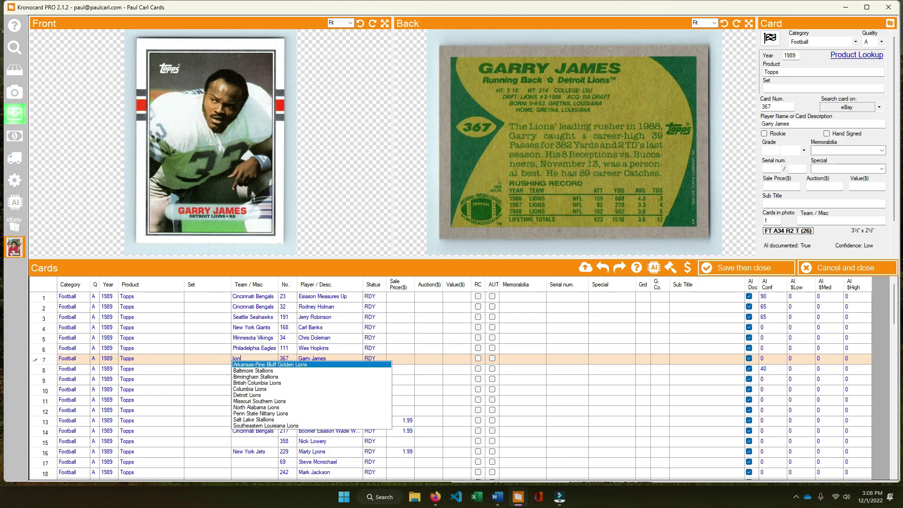
{"action": "key", "text": "Down"}
{"action": "key", "text": "Down"}
{"action": "key", "text": "Down"}
{"action": "key", "text": "Down"}
{"action": "key", "text": "Down"}
{"action": "key", "text": "Down"}
{"action": "key", "text": "Return"}
{"action": "key", "text": "Down"}
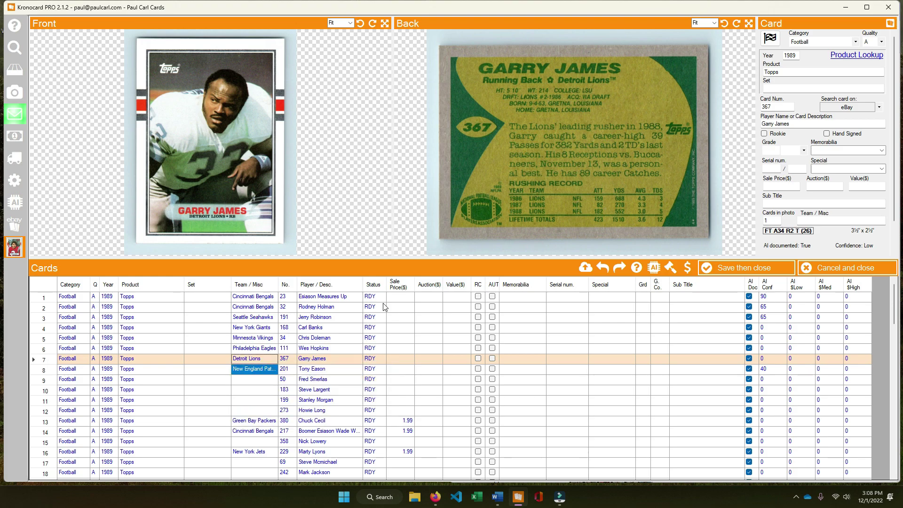
Rotate the front and back images of the Patriots team leaders card clockwise to upright.
{"action": "left_click", "coordinate": [371, 24]}
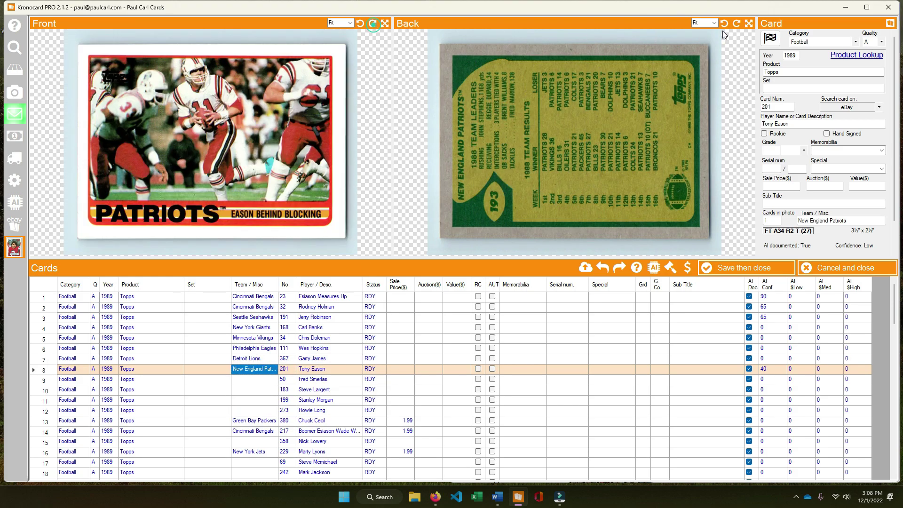
{"action": "left_click", "coordinate": [749, 23]}
{"action": "left_click", "coordinate": [749, 23]}
{"action": "left_click", "coordinate": [736, 23]}
Set the team of card 50 to Buffalo Bills and of card 183 to Seattle Seahawks.
{"action": "left_click", "coordinate": [258, 380]}
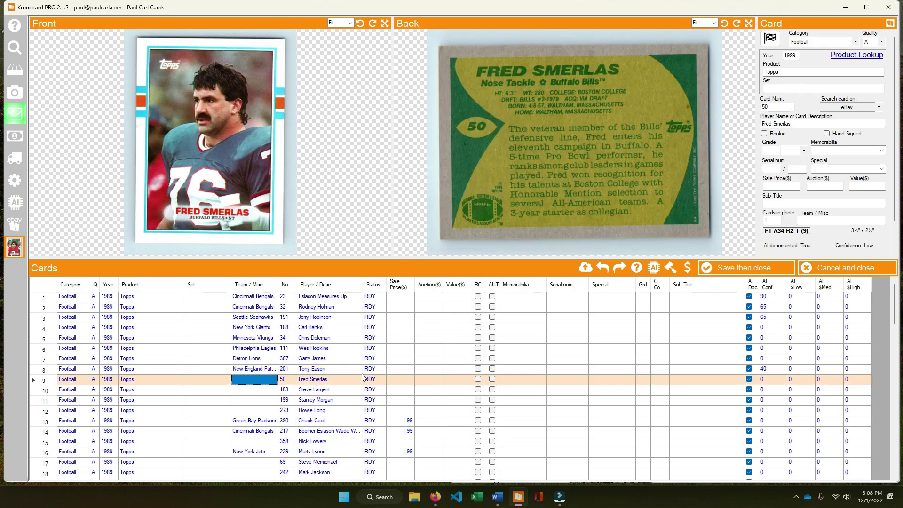
{"action": "type", "text": "Buf"}
{"action": "key", "text": "Return"}
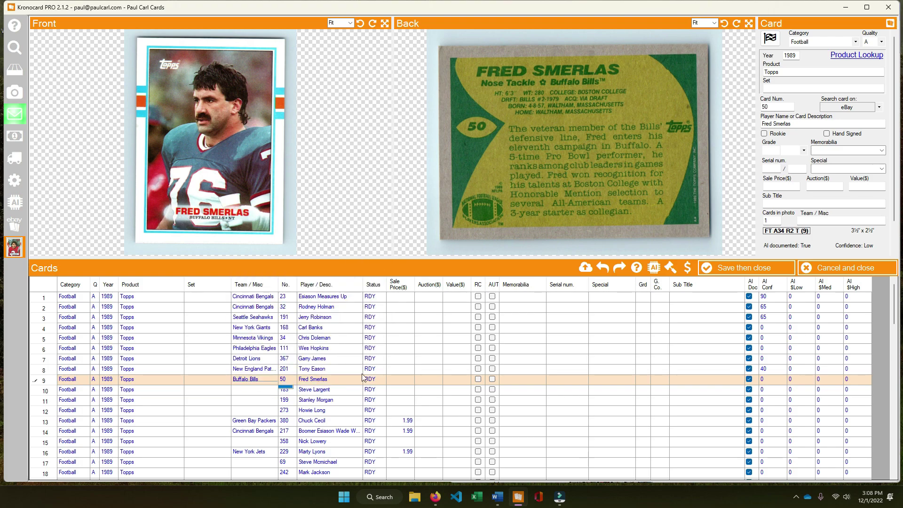
{"action": "type", "text": "seahawk"}
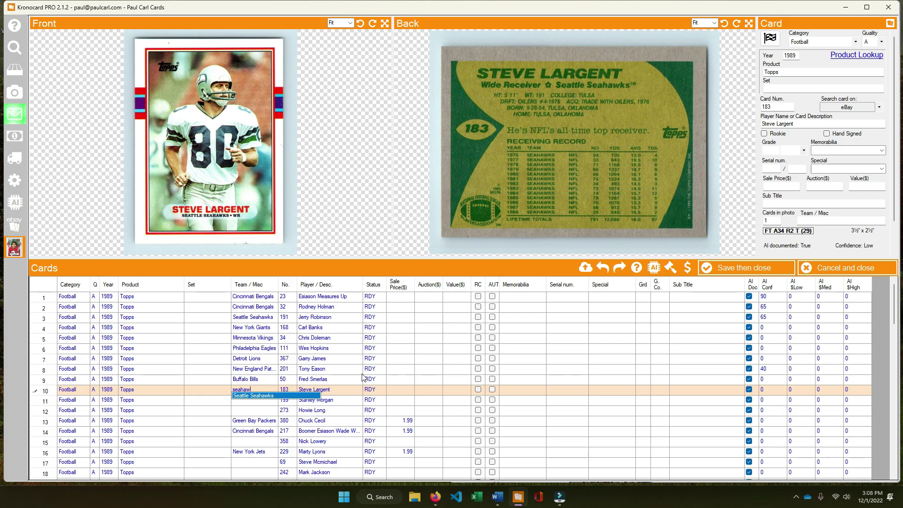
{"action": "key", "text": "Return"}
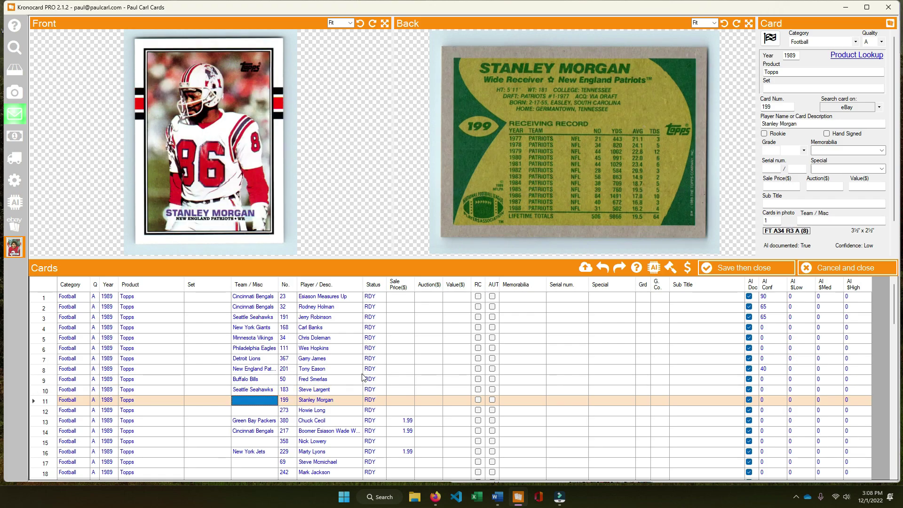
Set the team of card 199 to New England Patriots.
{"action": "type", "text": "bos"}
{"action": "key", "text": "Down"}
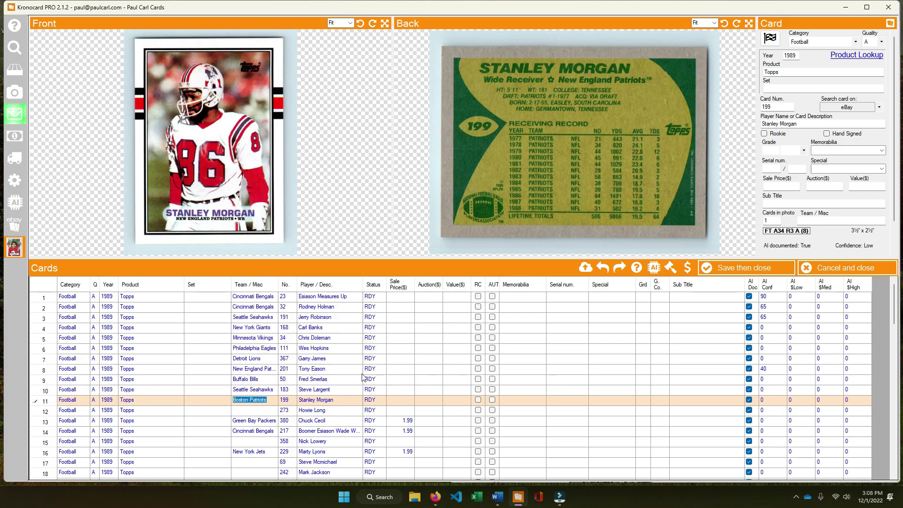
{"action": "type", "text": "new eng"}
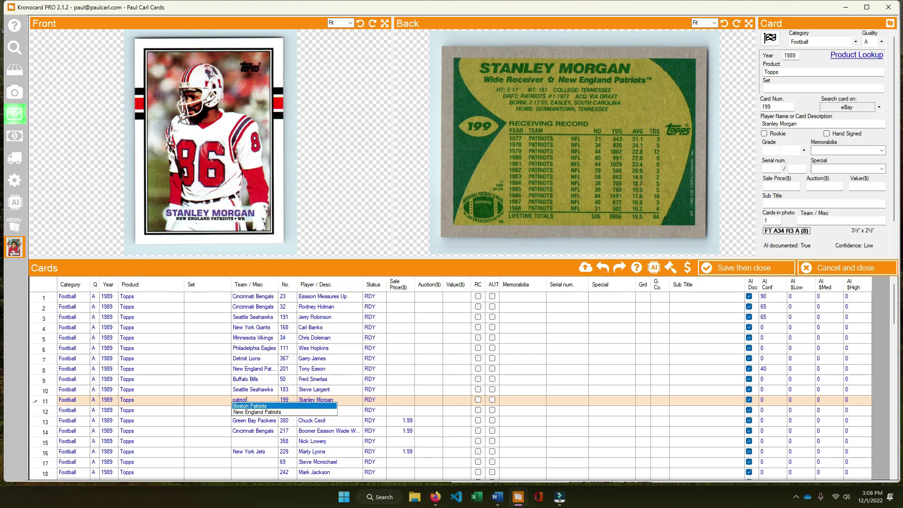
{"action": "key", "text": "Down"}
{"action": "key", "text": "Return"}
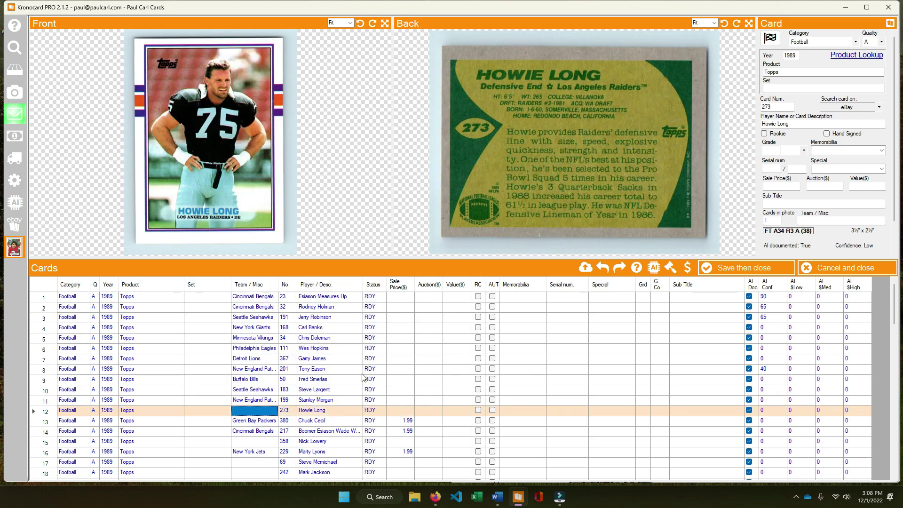
Set the team of card 273 to Los Angeles Raiders.
{"action": "type", "text": "raid"}
{"action": "key", "text": "Down"}
{"action": "key", "text": "Down"}
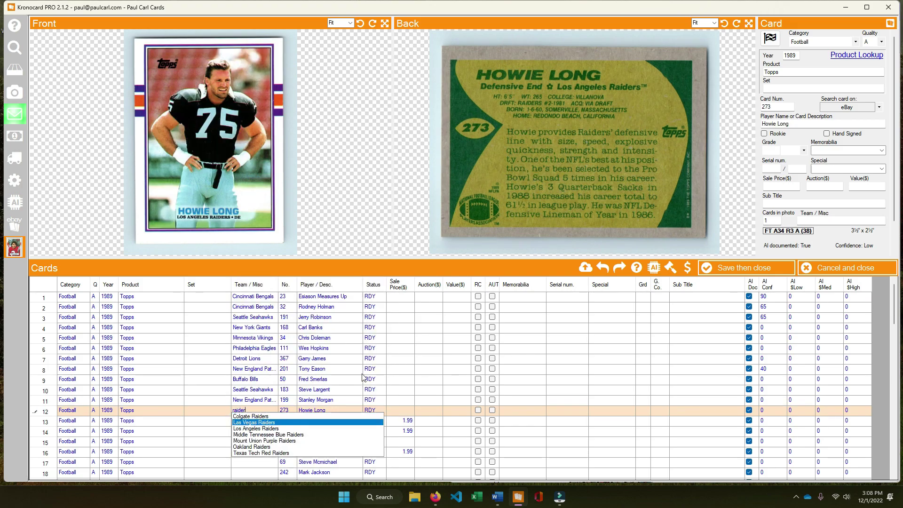
{"action": "key", "text": "Return"}
{"action": "key", "text": "Return"}
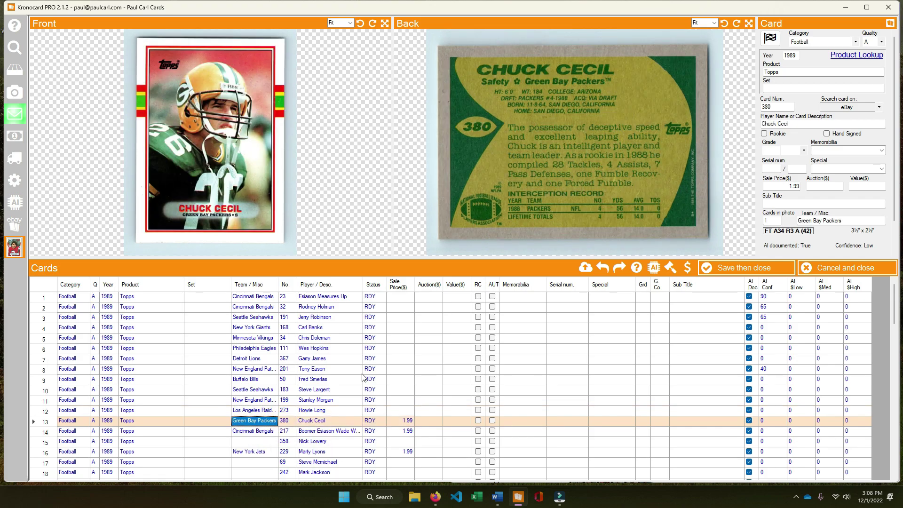
Check the teams of cards 380, 217 and 229, and set the team of card 358 to Kansas City Chiefs.
{"action": "key", "text": "Return"}
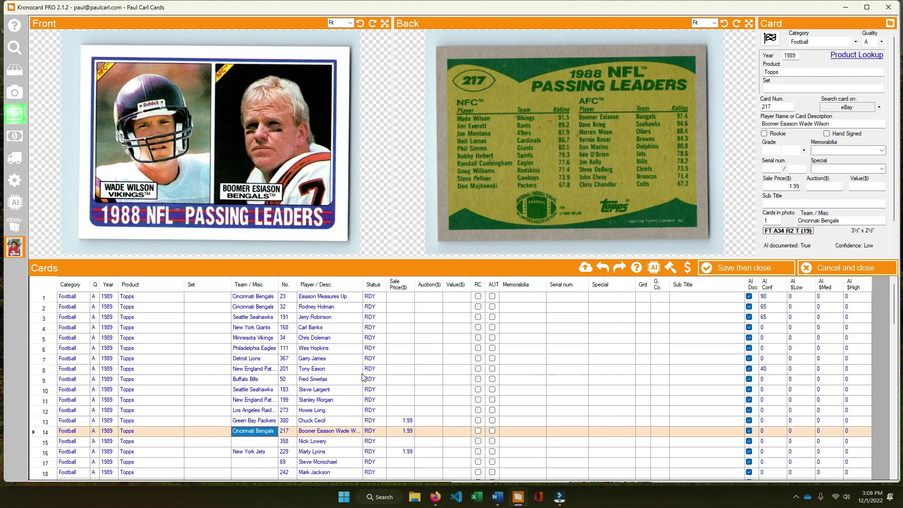
{"action": "key", "text": "Return"}
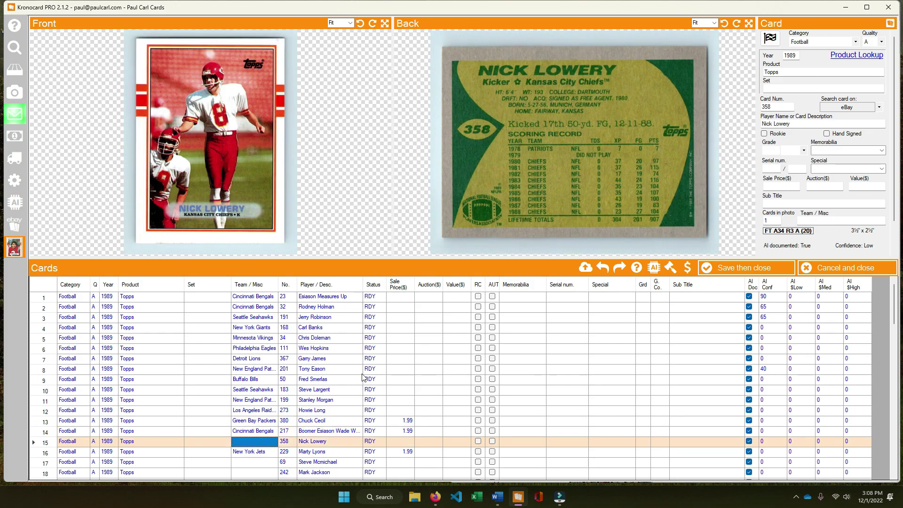
{"action": "type", "text": "chief"}
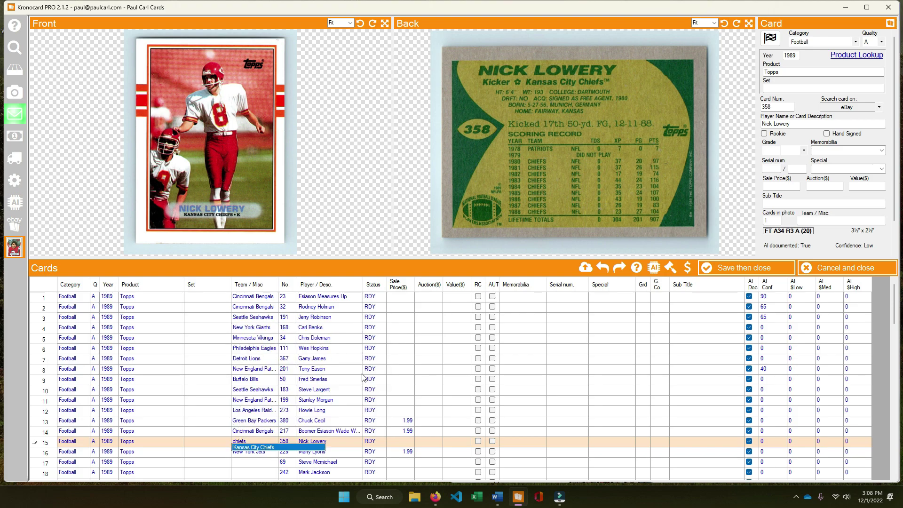
{"action": "type", "text": "s"}
{"action": "key", "text": "Return"}
{"action": "key", "text": "Return"}
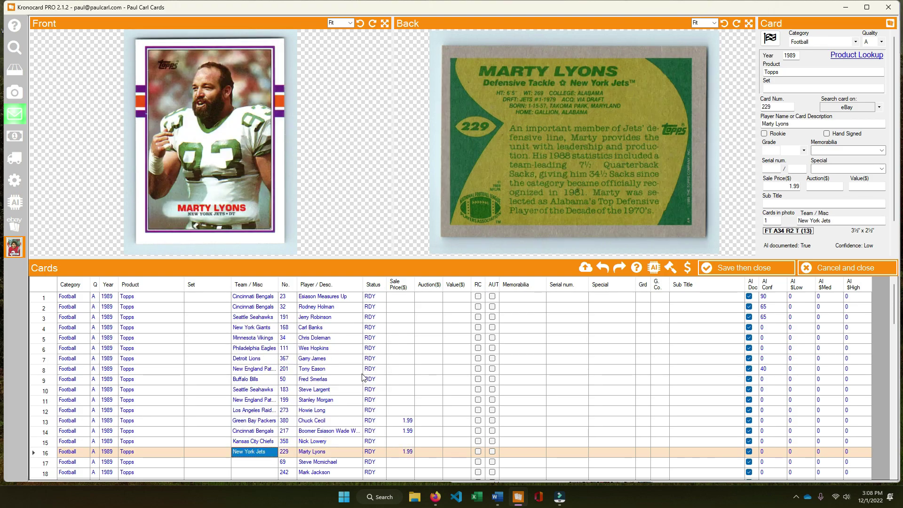
{"action": "key", "text": "Return"}
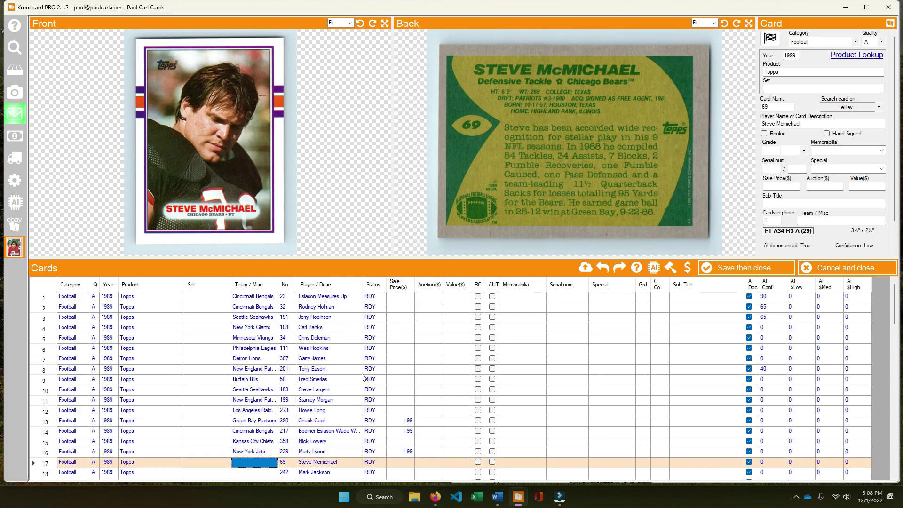
Review cards 229, 358 and 217, and set the sale price of cards 358, 229 and 69 to 1.99.
{"action": "left_click", "coordinate": [282, 452]}
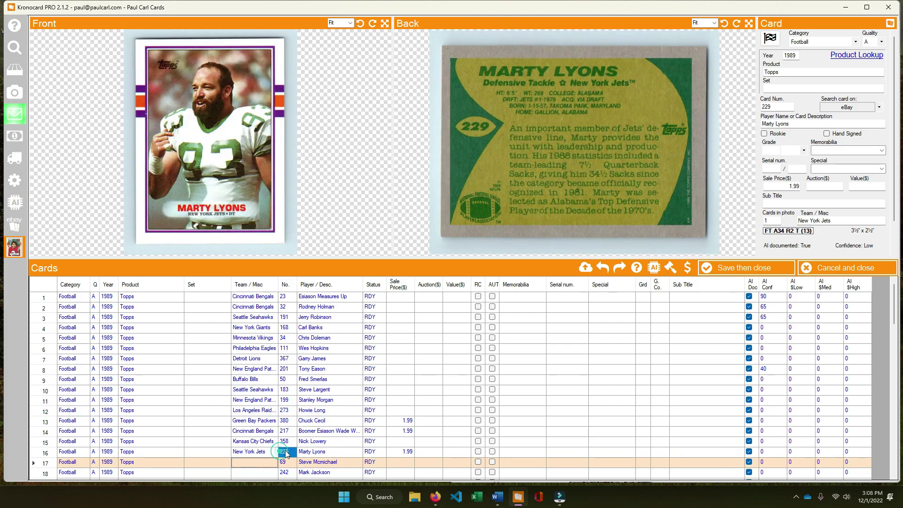
{"action": "key", "text": "Up"}
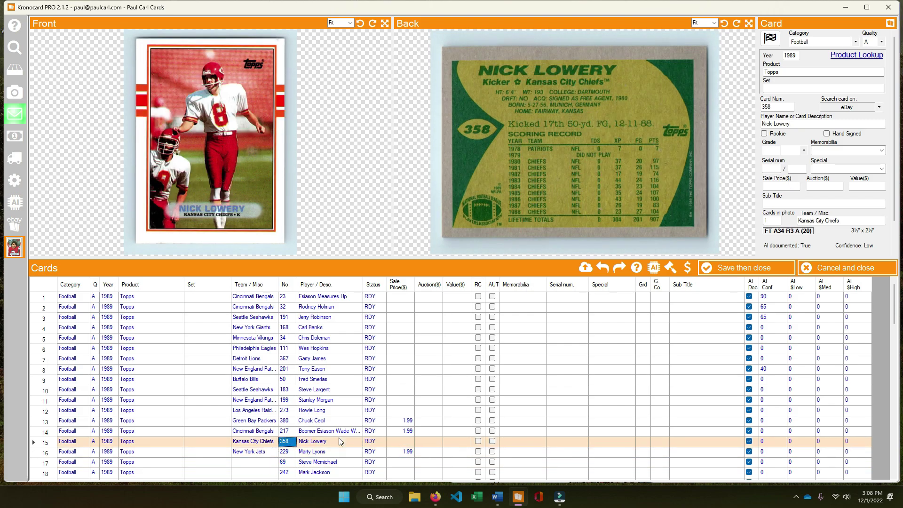
{"action": "key", "text": "Up"}
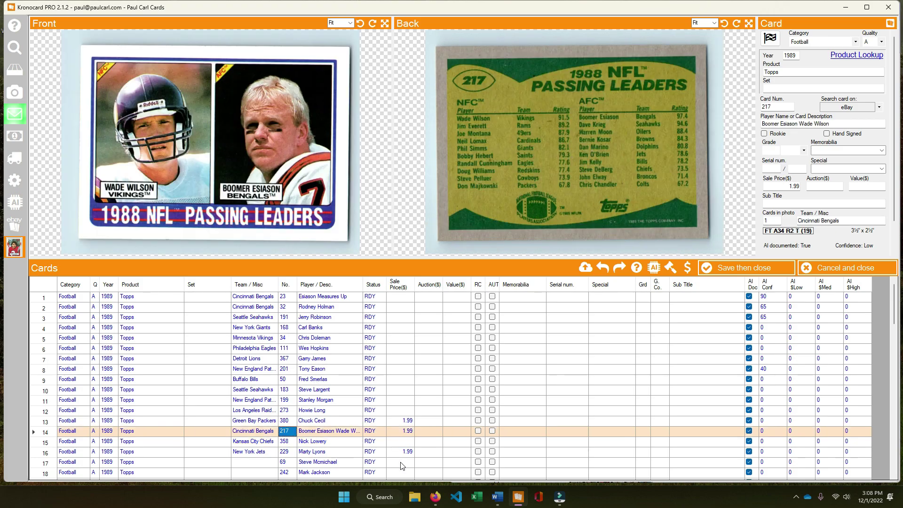
{"action": "left_click", "coordinate": [402, 459]}
{"action": "left_click", "coordinate": [402, 441]}
{"action": "right_click", "coordinate": [403, 441]}
{"action": "left_click", "coordinate": [425, 457]}
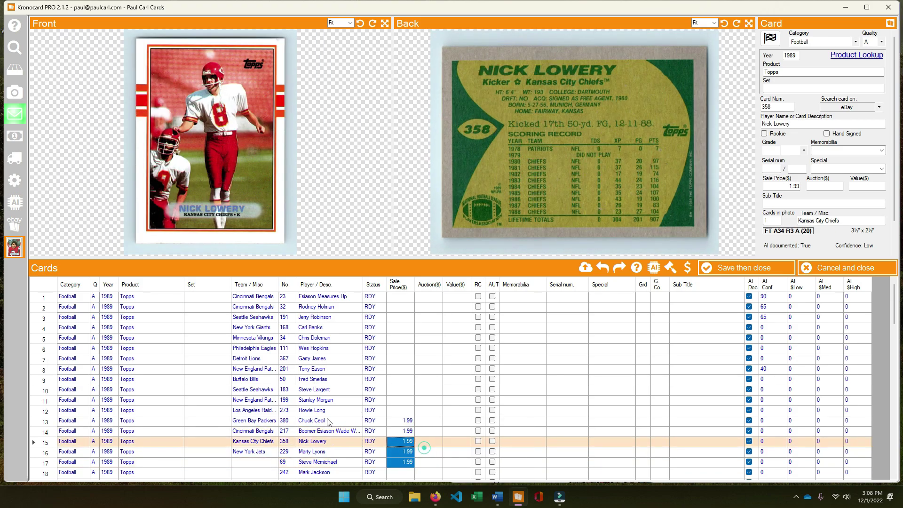
Set the quality of card 183 to C and its sale price to 1.60.
{"action": "left_click", "coordinate": [329, 415]}
{"action": "left_click", "coordinate": [330, 410]}
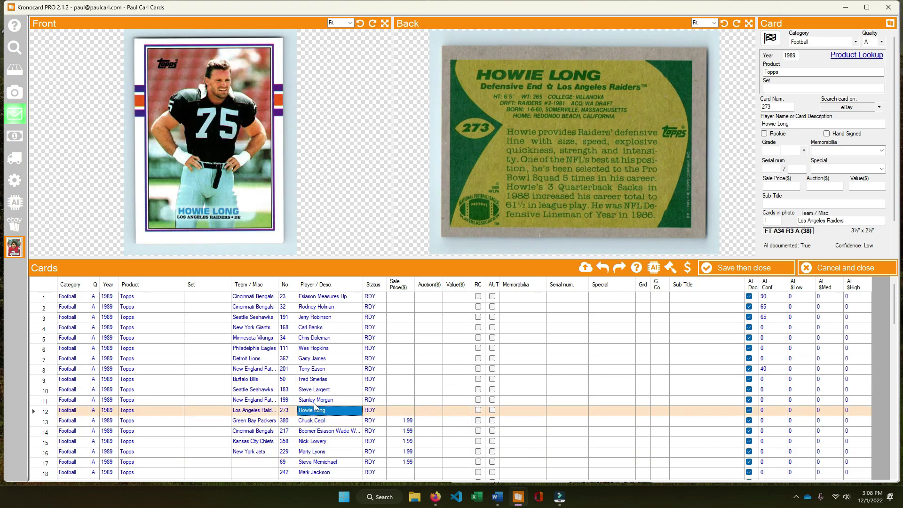
{"action": "left_click", "coordinate": [394, 413]}
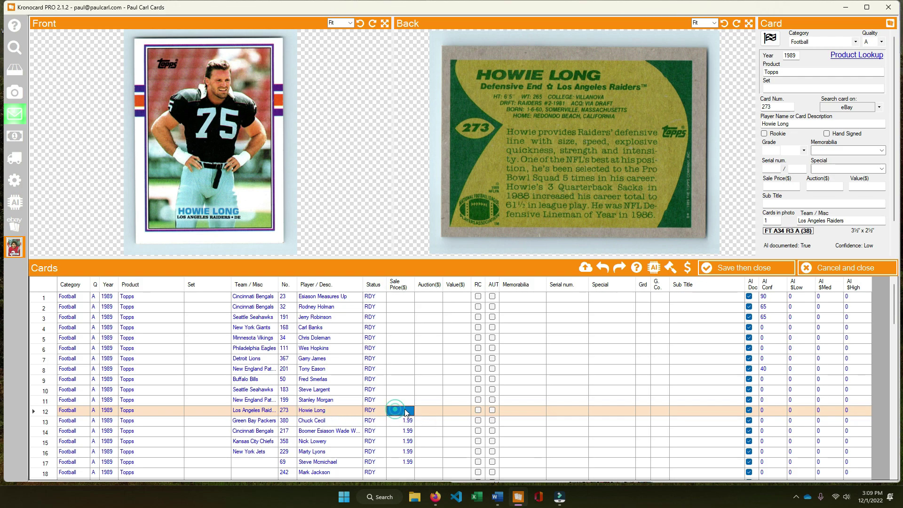
{"action": "key", "text": "Up"}
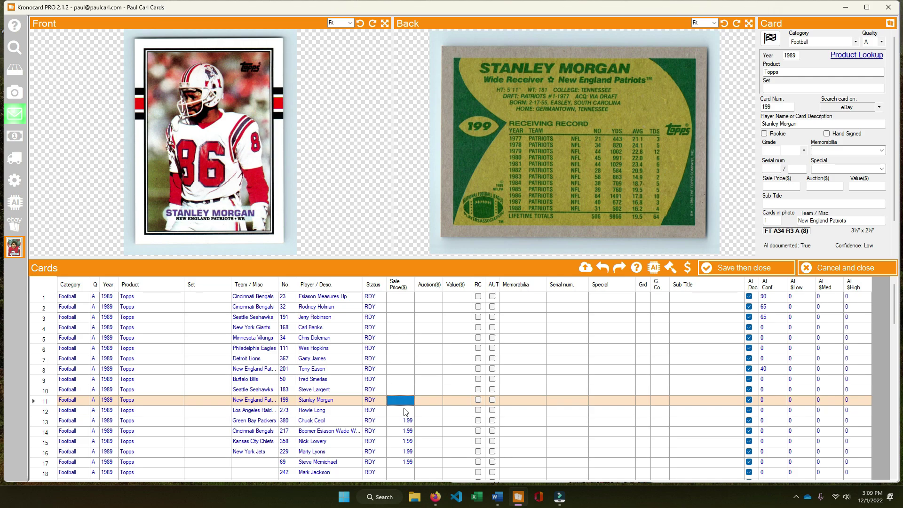
{"action": "key", "text": "Up"}
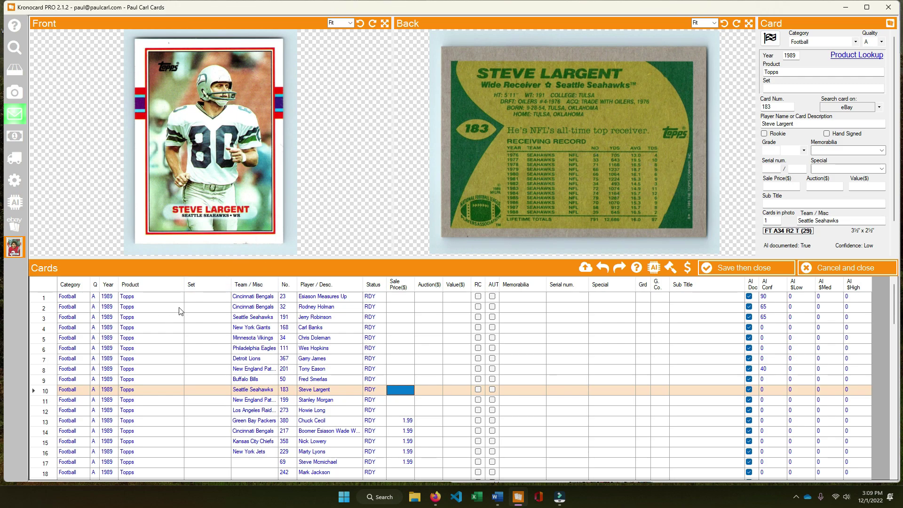
{"action": "left_click", "coordinate": [93, 390]}
{"action": "left_click", "coordinate": [93, 389]}
{"action": "left_click", "coordinate": [101, 413]}
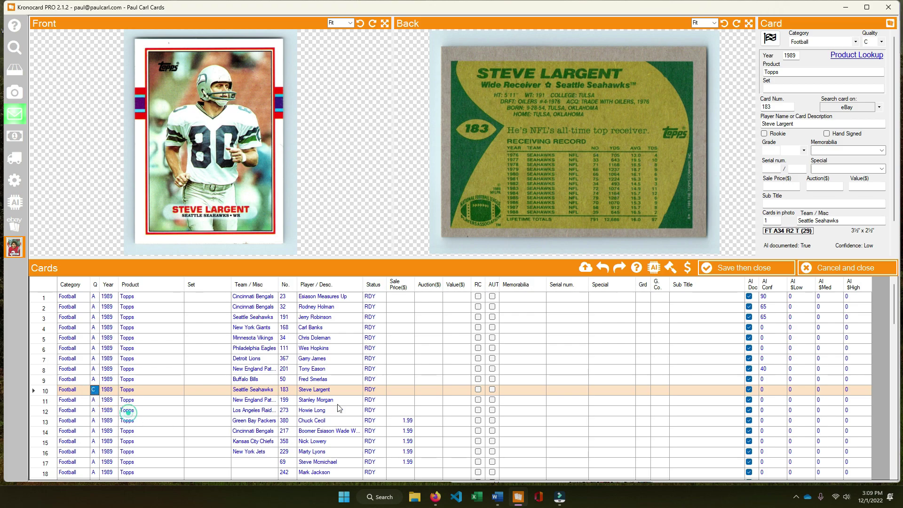
{"action": "left_click", "coordinate": [401, 391]}
{"action": "left_click", "coordinate": [401, 391]}
{"action": "type", "text": "1.6"}
Set the sale price of cards 199 and 273 to 1.99.
{"action": "left_click", "coordinate": [417, 402]}
{"action": "left_click_drag", "start_coordinate": [409, 402], "coordinate": [408, 410]}
{"action": "right_click", "coordinate": [408, 410]}
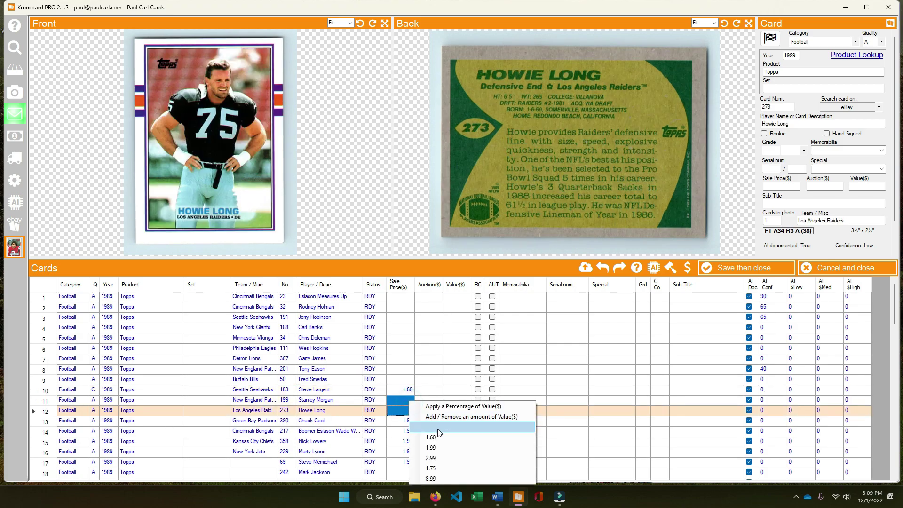
{"action": "left_click", "coordinate": [449, 444]}
Correct the card number of the Tony Eason New England Patriots card to 193.
{"action": "left_click", "coordinate": [337, 389]}
{"action": "left_click", "coordinate": [310, 379]}
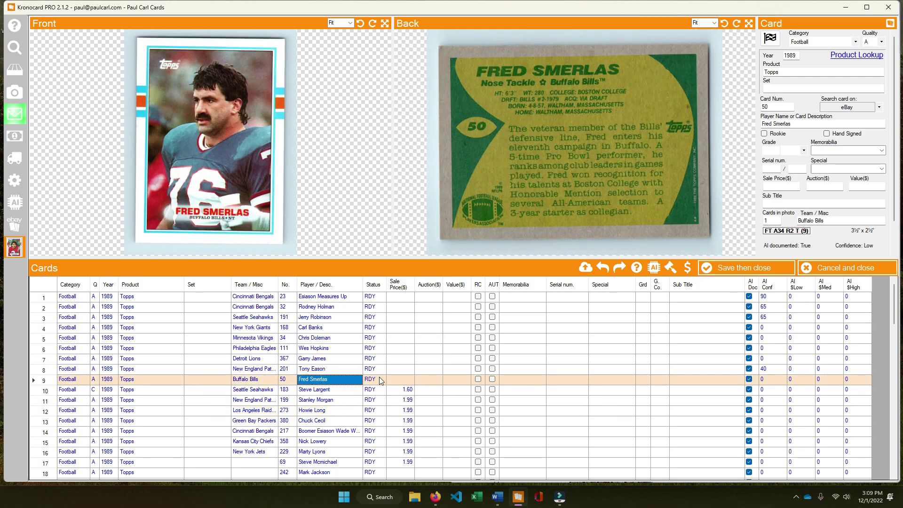
{"action": "key", "text": "Up"}
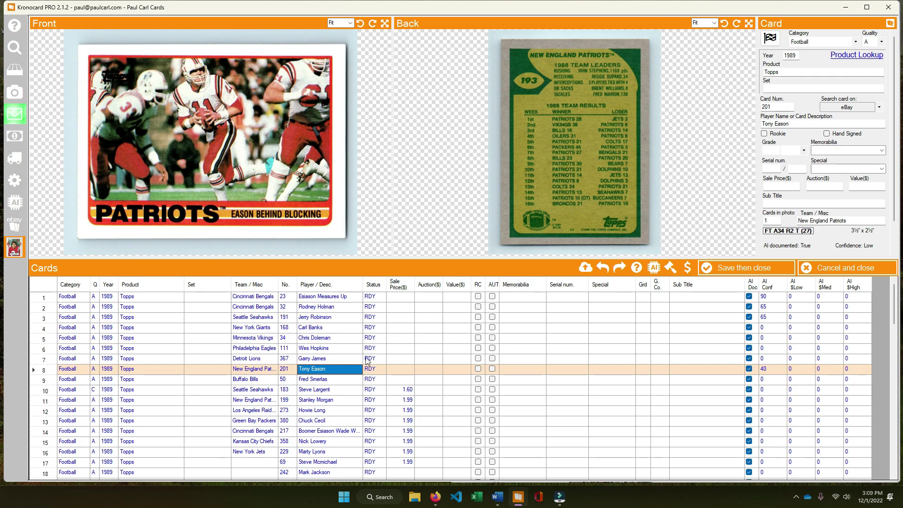
{"action": "left_click", "coordinate": [311, 380]}
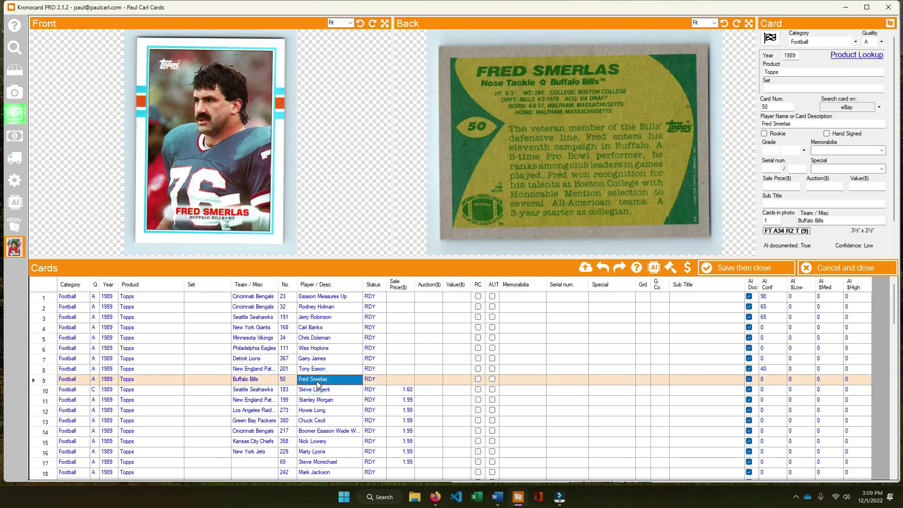
{"action": "left_click", "coordinate": [292, 372]}
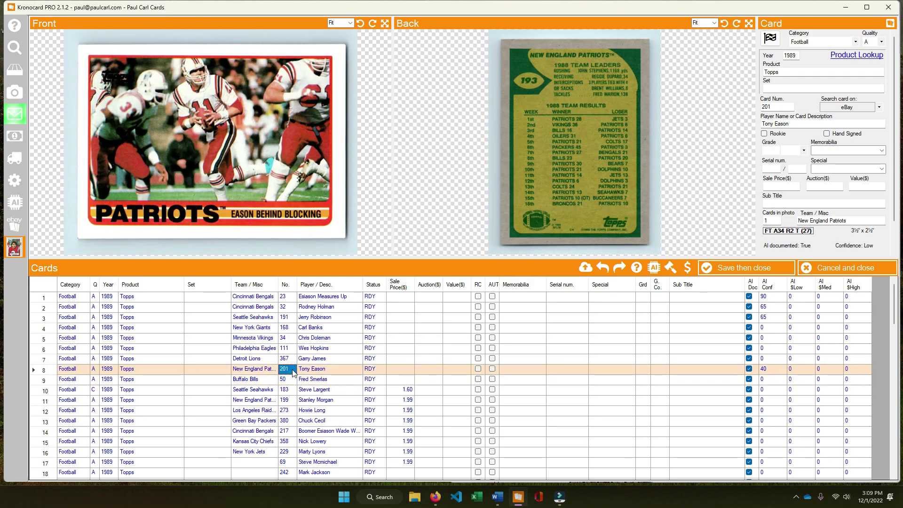
{"action": "type", "text": "193"}
{"action": "key", "text": "Tab"}
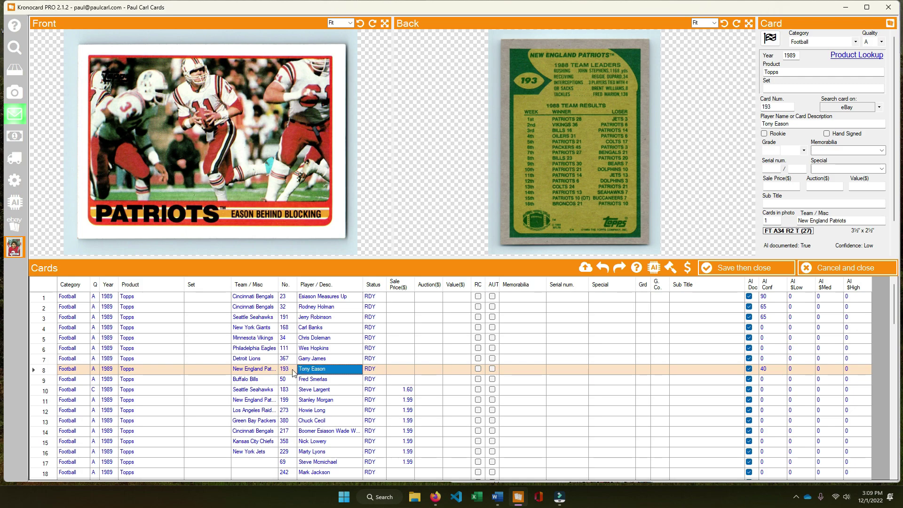
Extend the description of card 193 to "Tony Eason Behind Blocking".
{"action": "left_click", "coordinate": [343, 375]}
{"action": "left_click", "coordinate": [339, 369]}
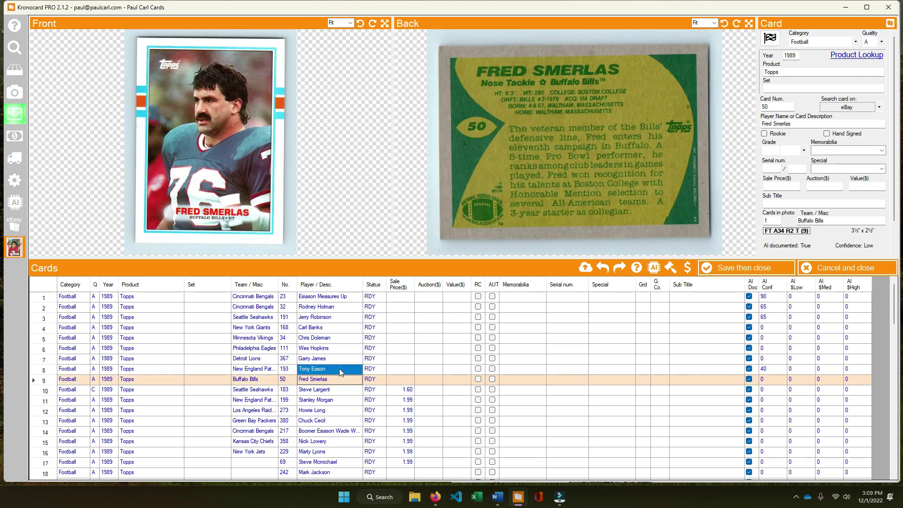
{"action": "left_click", "coordinate": [340, 368]}
{"action": "left_click", "coordinate": [340, 369]}
{"action": "type", "text": "Behind"}
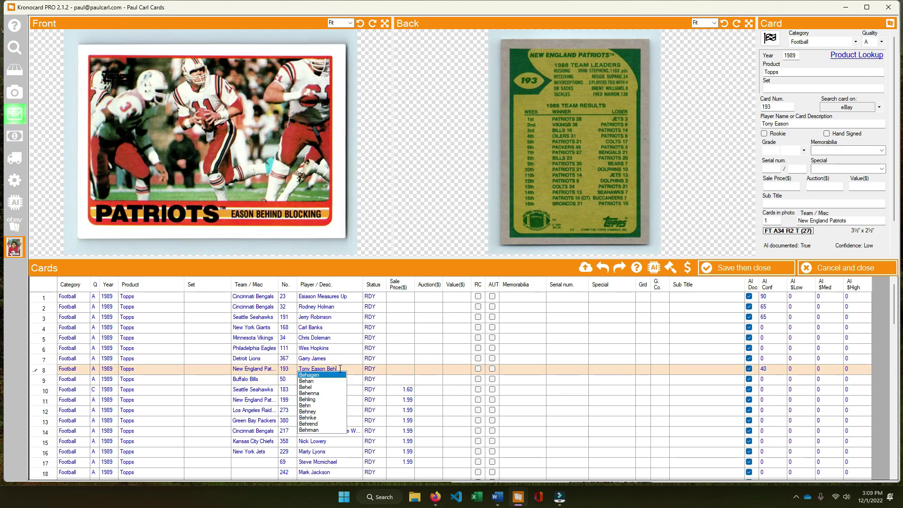
{"action": "type", "text": " Bl"}
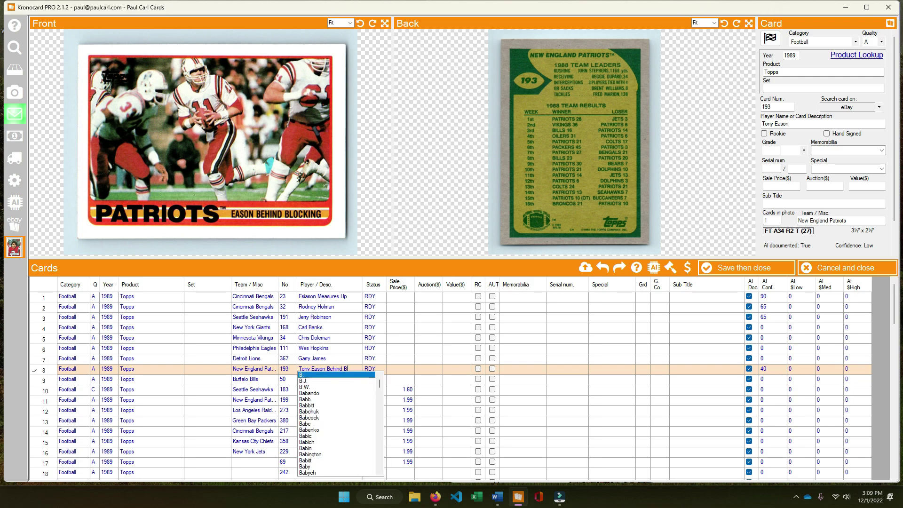
{"action": "type", "text": "ockin"}
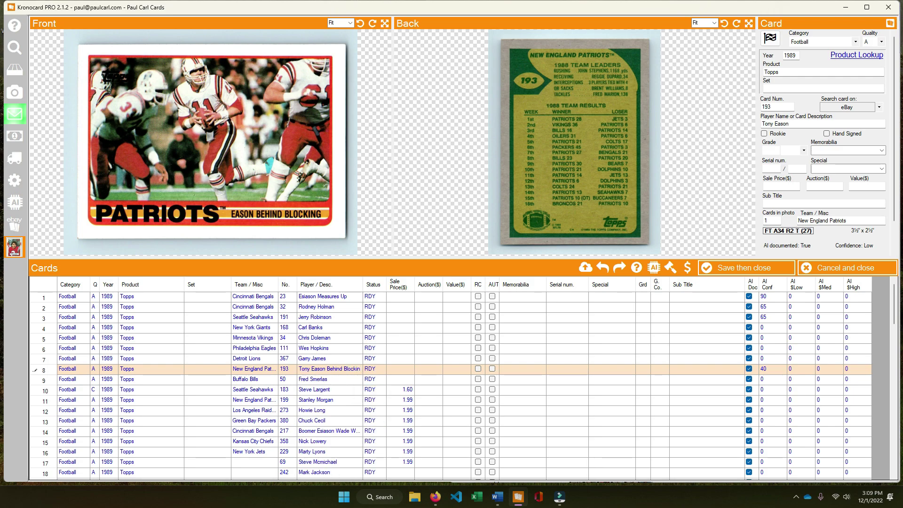
{"action": "type", "text": "g"}
{"action": "key", "text": "Tab"}
Look up card 193 on eBay to compare listing prices, and return to the card list.
{"action": "left_click", "coordinate": [856, 109]}
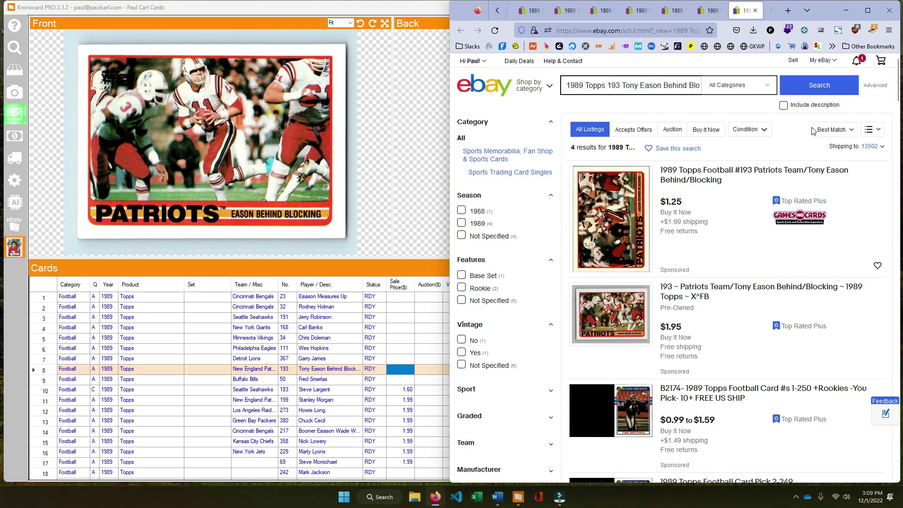
{"action": "left_click", "coordinate": [390, 350]}
{"action": "left_click", "coordinate": [405, 362]}
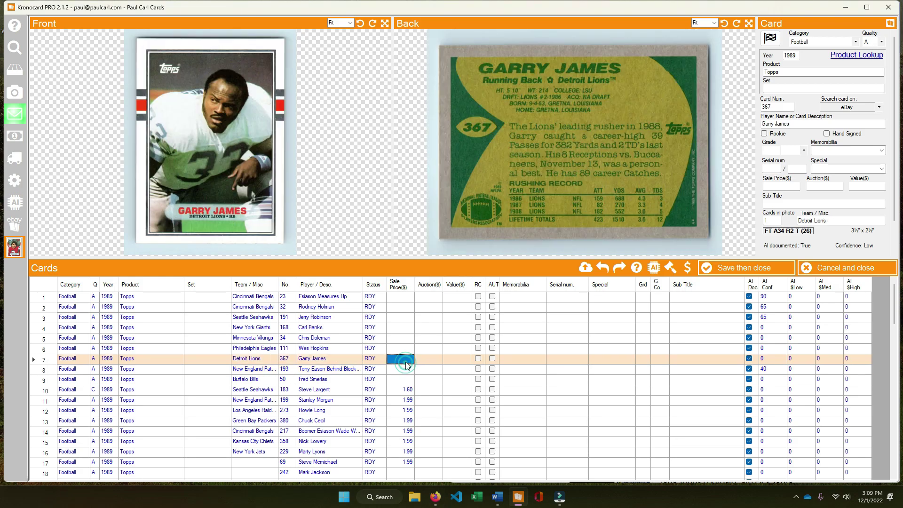
Correct the card number of the Chris Doleman card to 84.
{"action": "left_click", "coordinate": [286, 348]}
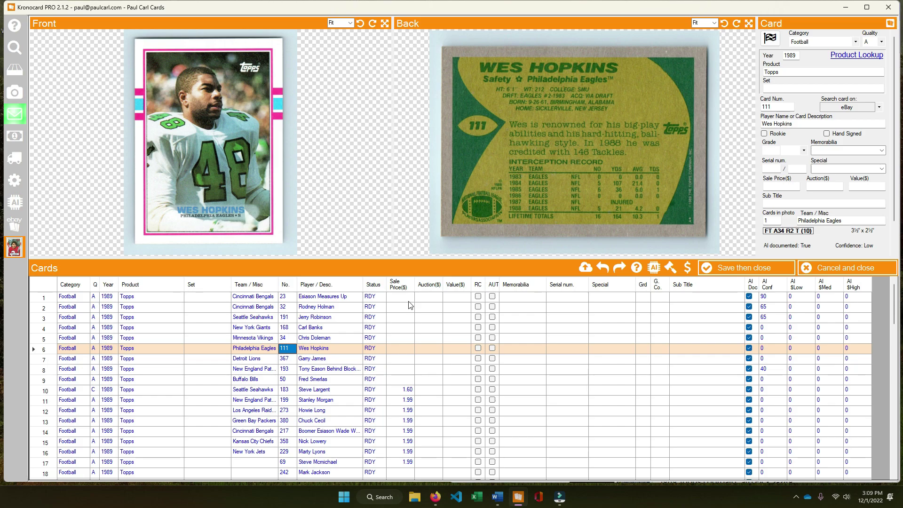
{"action": "key", "text": "Up"}
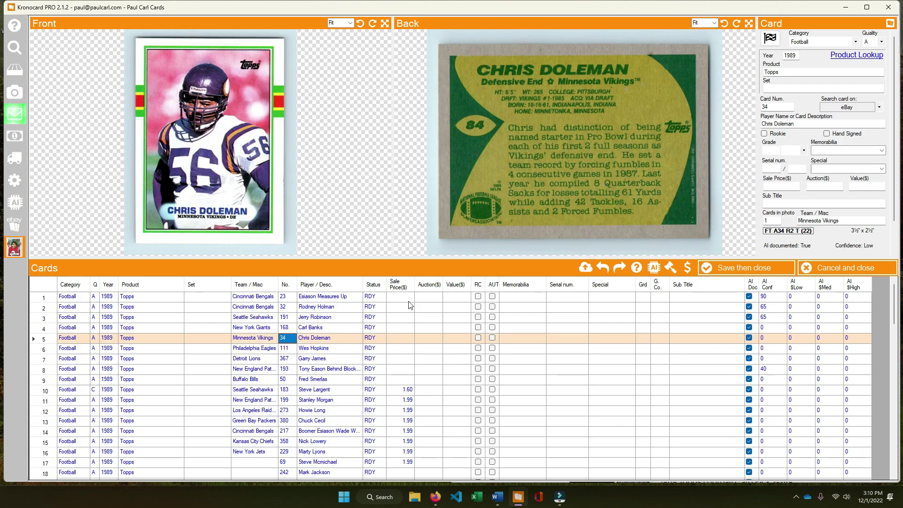
{"action": "type", "text": "84"}
{"action": "key", "text": "Up"}
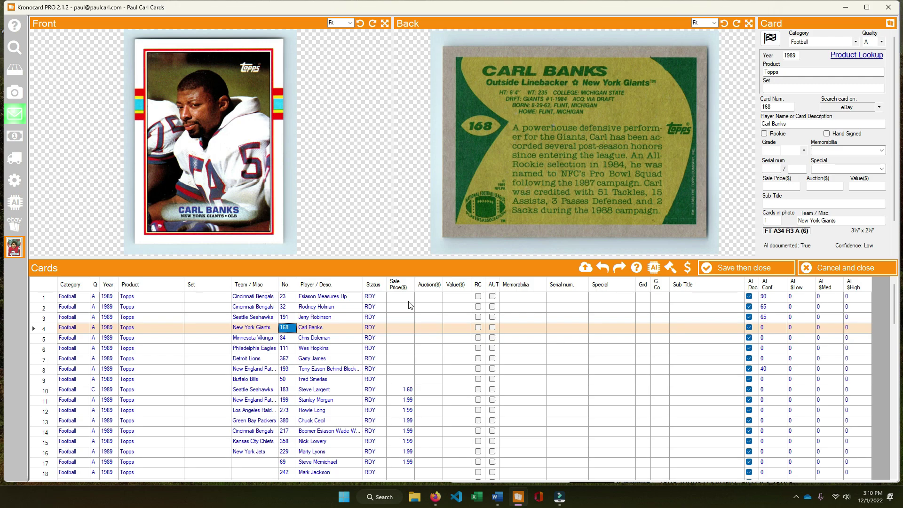
Correct the player name of card 191 to Eugene Robinson.
{"action": "key", "text": "Up"}
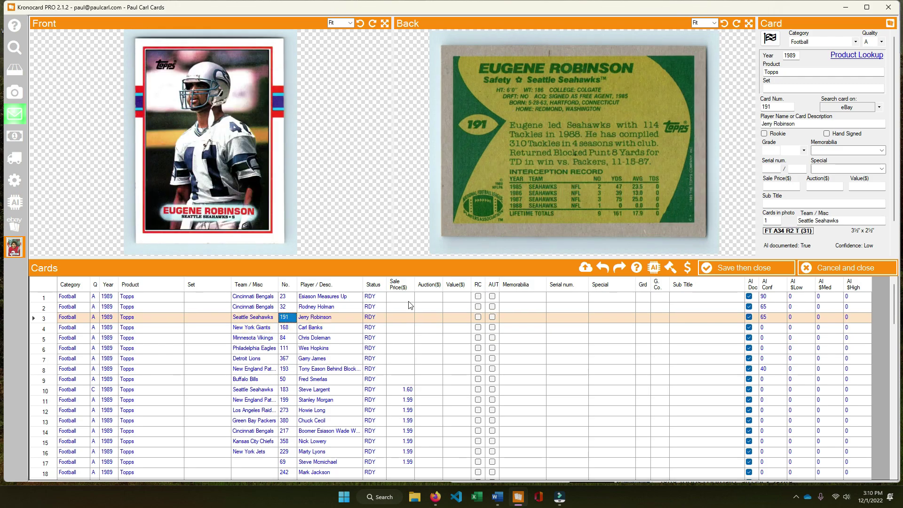
{"action": "key", "text": "Tab"}
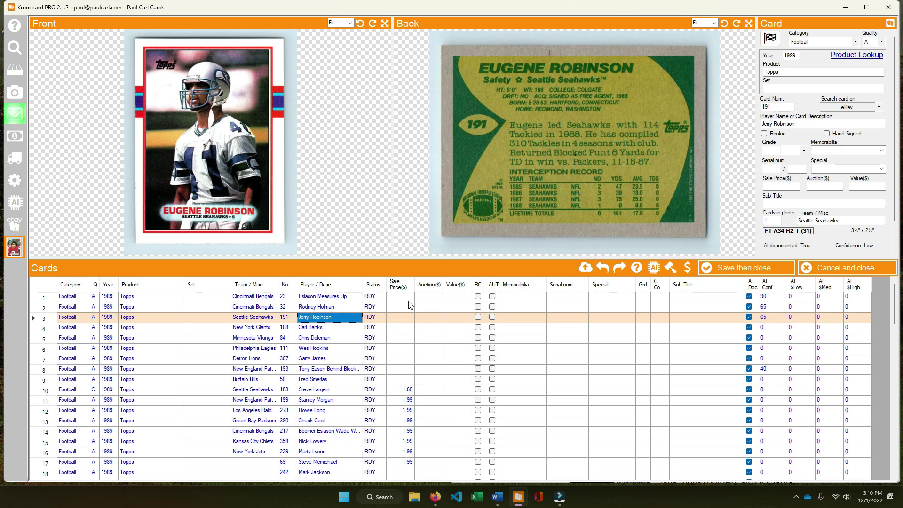
{"action": "type", "text": "Eugene "}
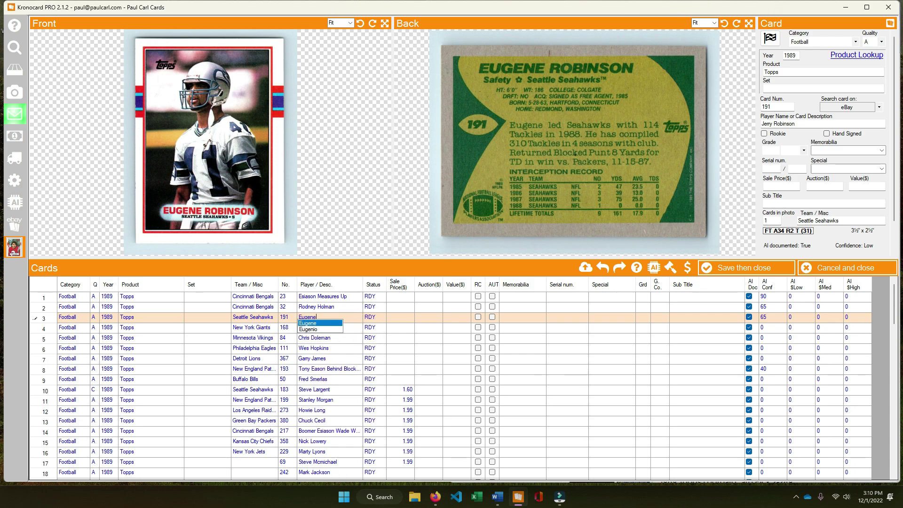
{"action": "type", "text": "Robinson"}
{"action": "key", "text": "Up"}
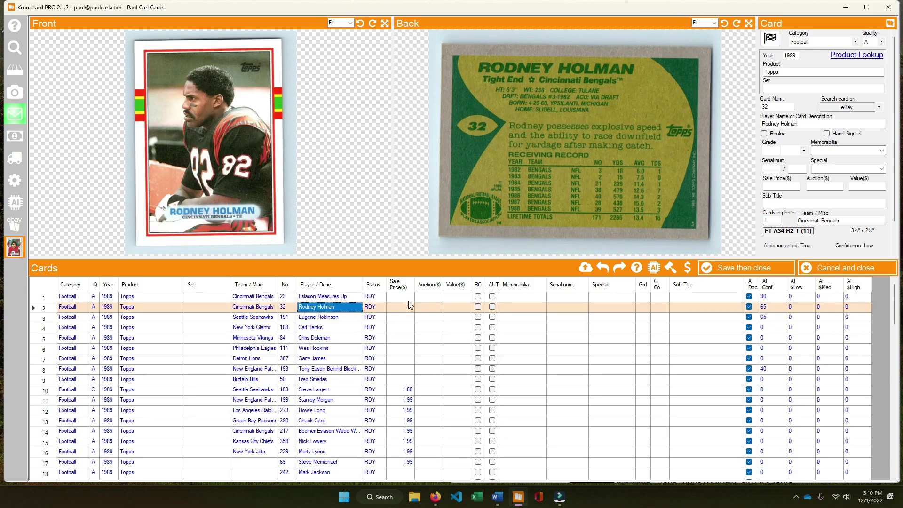
Set the sale price of the first nine cards, from card 23 through card 50, to 1.99.
{"action": "key", "text": "Up"}
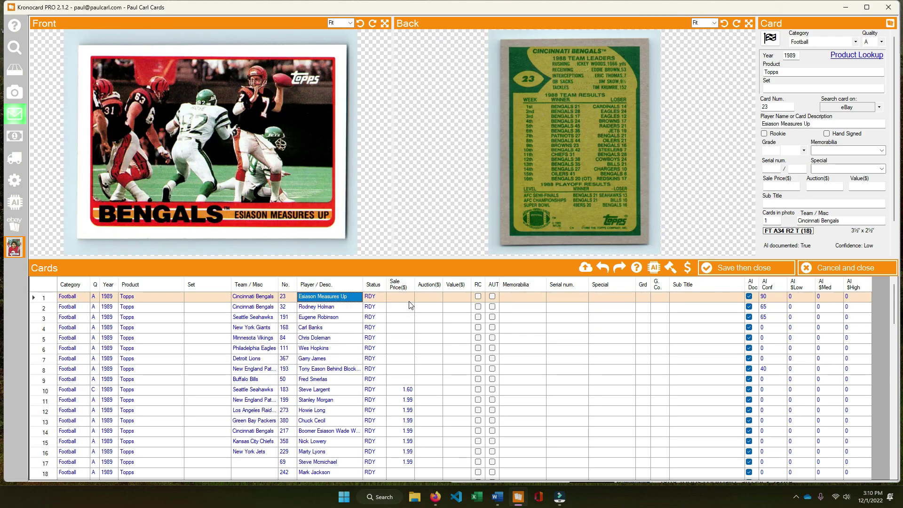
{"action": "left_click_drag", "start_coordinate": [405, 299], "coordinate": [407, 379]}
{"action": "right_click", "coordinate": [408, 380]}
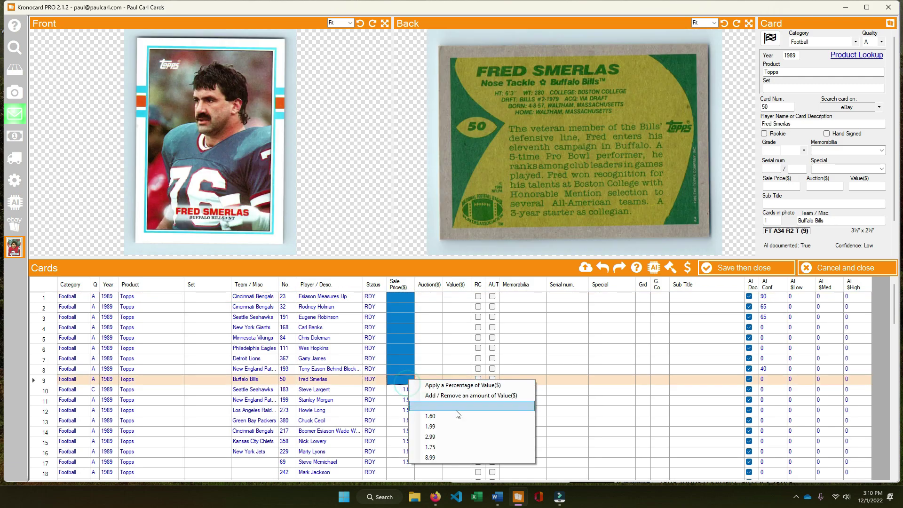
{"action": "left_click", "coordinate": [447, 426]}
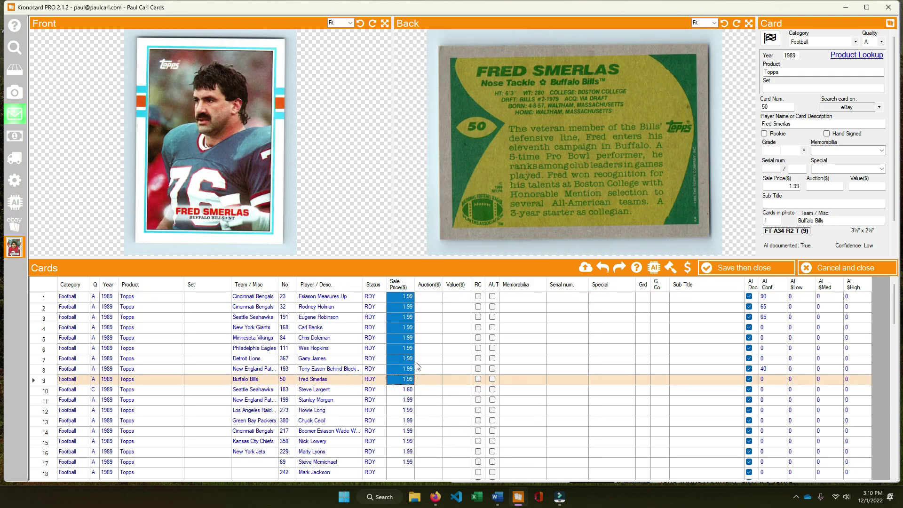
Set the team of card 69 to Chicago Bears.
{"action": "scroll", "coordinate": [407, 396], "scroll_direction": "down", "scroll_amount": 2}
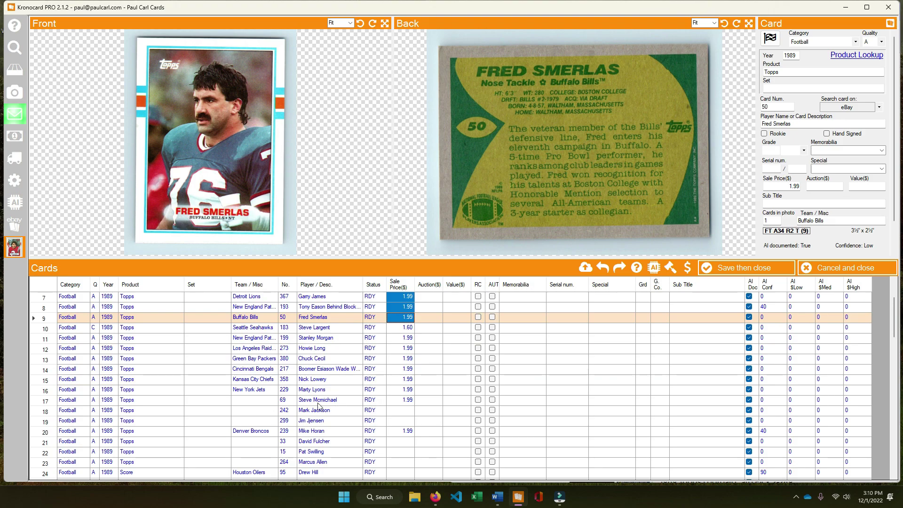
{"action": "left_click", "coordinate": [262, 401]}
{"action": "type", "text": "bears"}
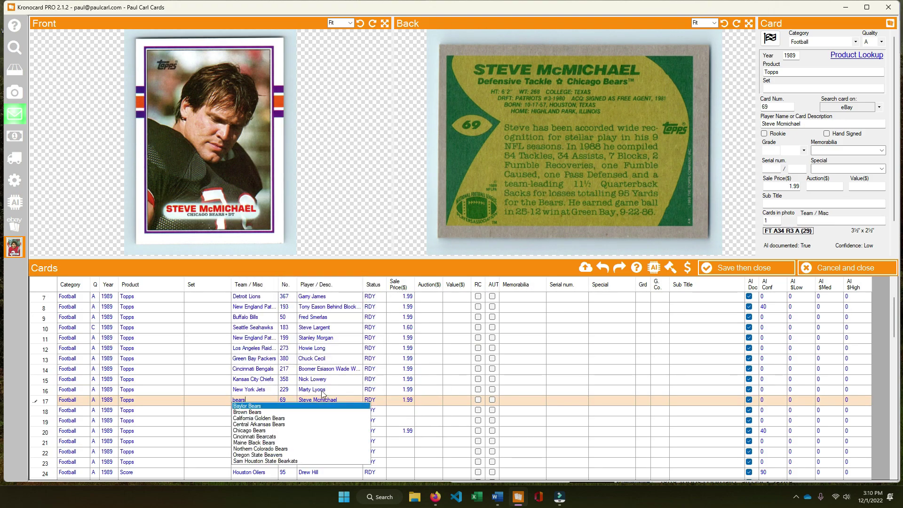
{"action": "key", "text": "Down"}
{"action": "key", "text": "Down"}
{"action": "key", "text": "Down"}
{"action": "key", "text": "Down"}
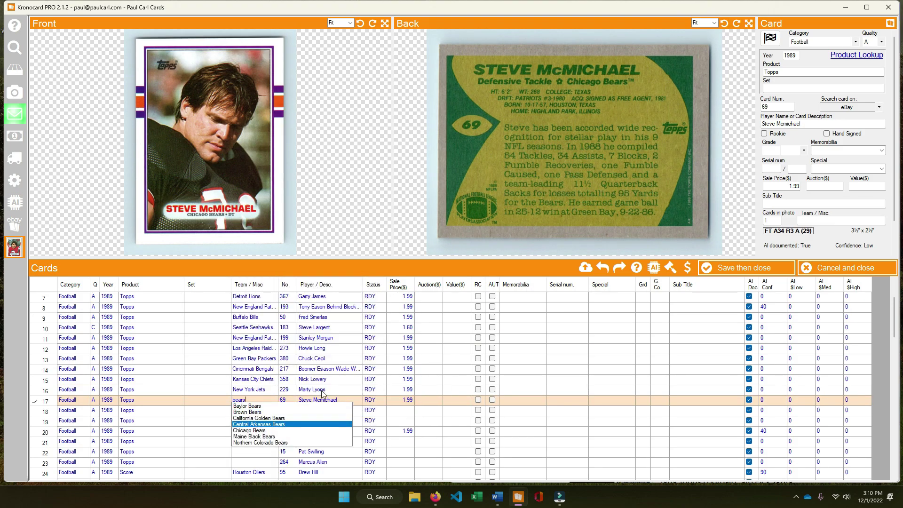
{"action": "key", "text": "Return"}
{"action": "key", "text": "Return"}
Set the team of card 242 to Denver Broncos.
{"action": "type", "text": "broncos"}
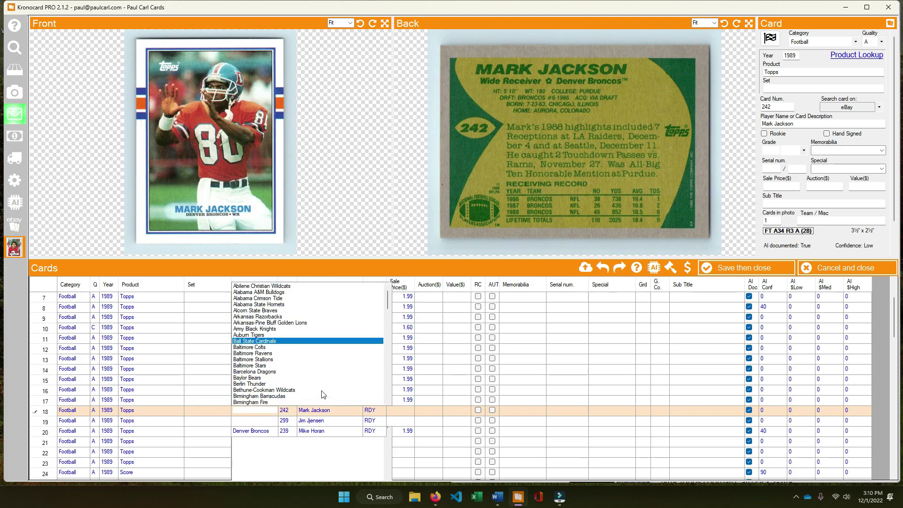
{"action": "key", "text": "Down"}
{"action": "key", "text": "Return"}
{"action": "key", "text": "Return"}
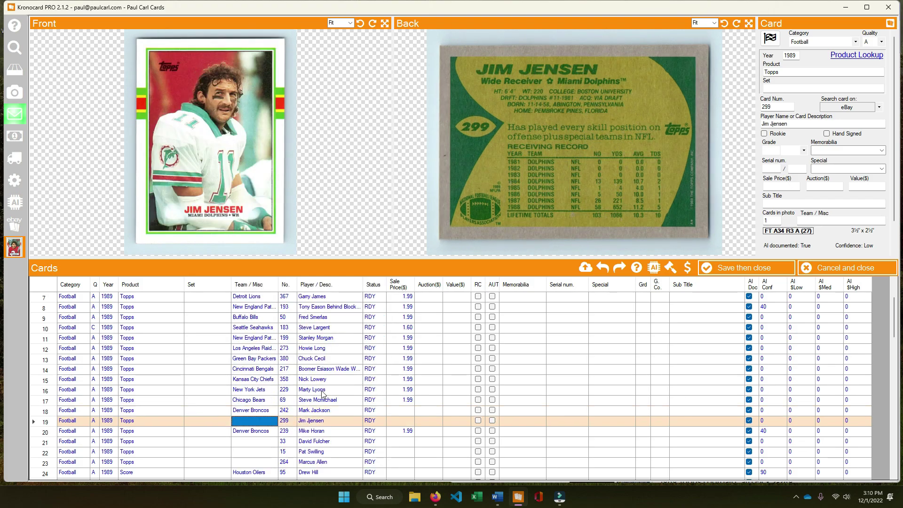
Set the team of card 299 to Miami Dolphins and review its number against card 242.
{"action": "type", "text": "mia"}
{"action": "key", "text": "Down"}
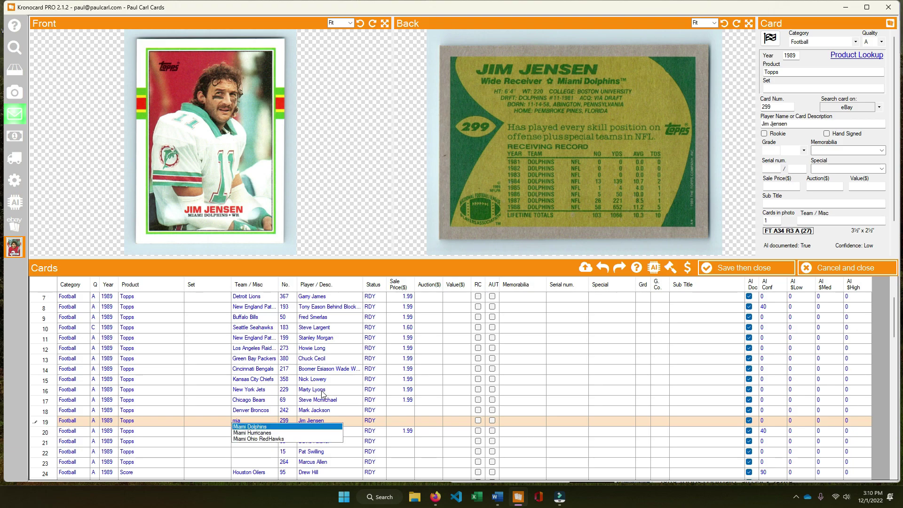
{"action": "key", "text": "Return"}
{"action": "key", "text": "Return"}
{"action": "key", "text": "Up"}
{"action": "key", "text": "Tab"}
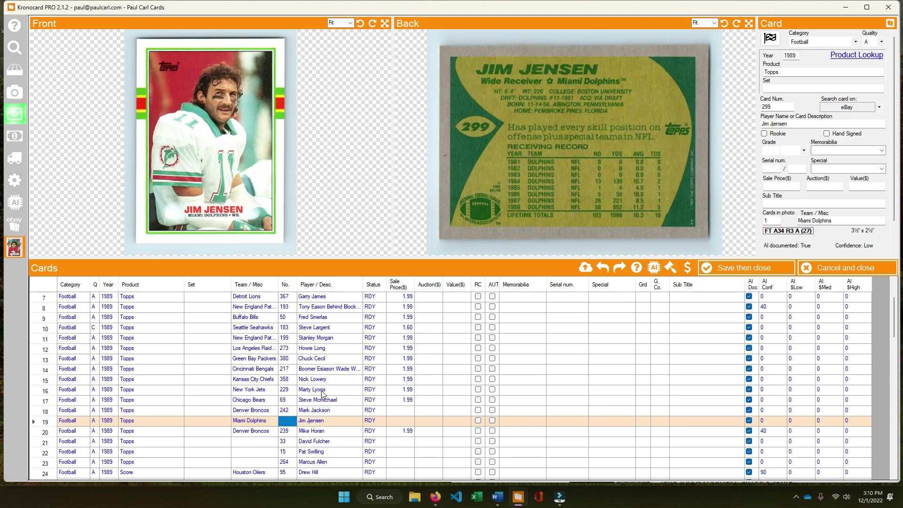
{"action": "key", "text": "Up"}
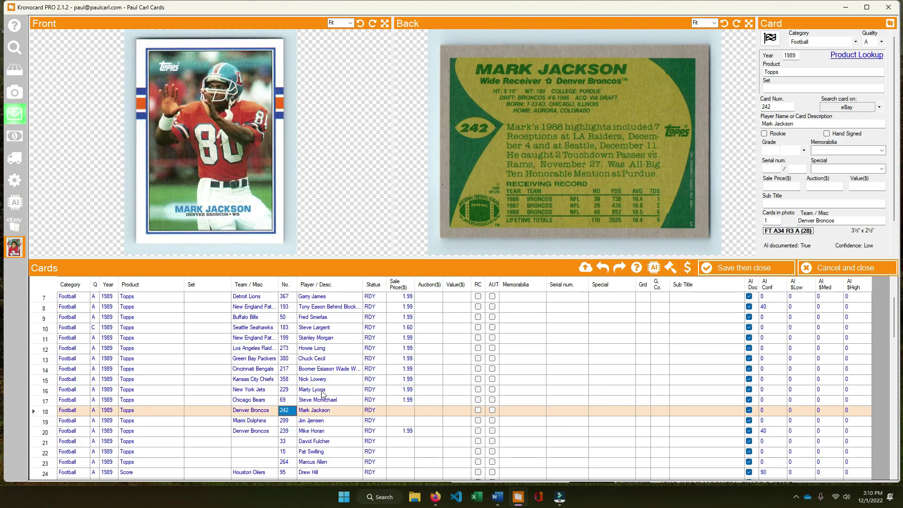
{"action": "key", "text": "Down"}
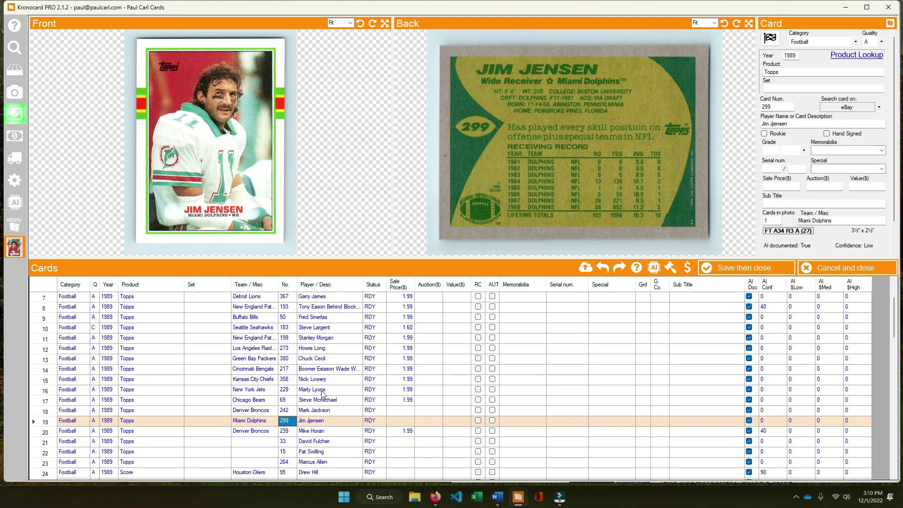
Set the sale price of cards 242 and 299 to 1.99.
{"action": "left_click", "coordinate": [413, 410]}
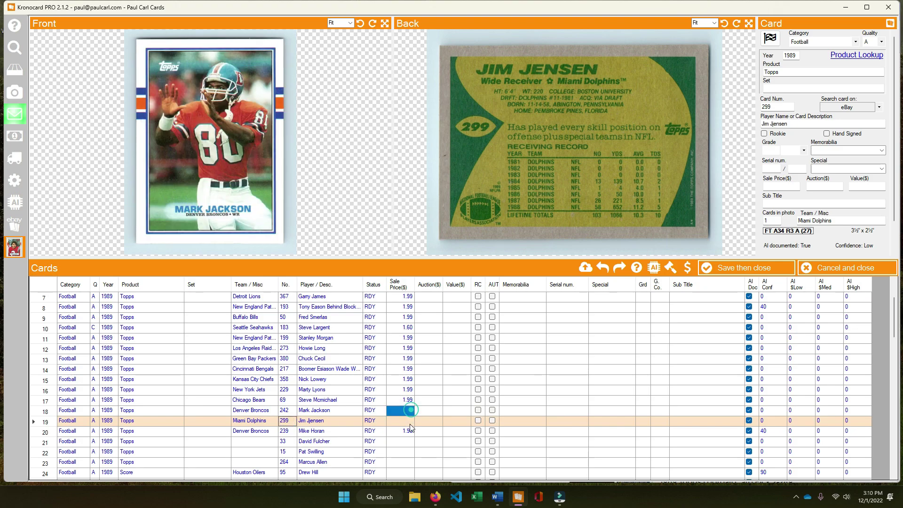
{"action": "left_click", "coordinate": [410, 424], "text": "shift"}
{"action": "right_click", "coordinate": [410, 424]}
{"action": "left_click", "coordinate": [450, 428]}
Check the Drew Hill and Henry Ellard cards and set the product of both to Topps.
{"action": "scroll", "coordinate": [333, 423], "scroll_direction": "down", "scroll_amount": 2}
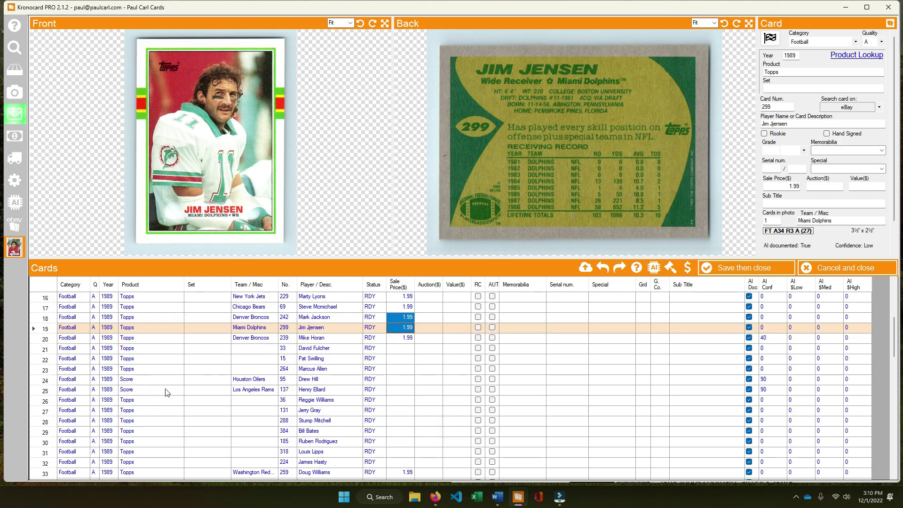
{"action": "left_click", "coordinate": [249, 380]}
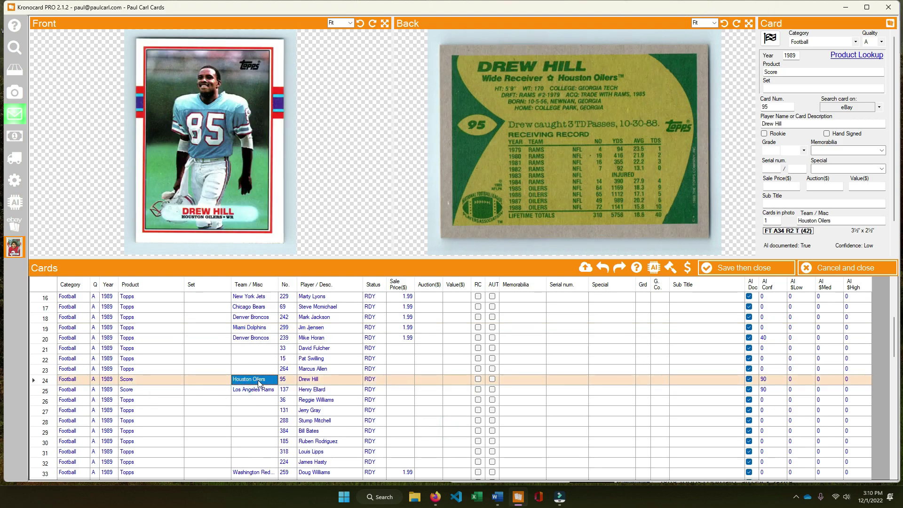
{"action": "left_click", "coordinate": [256, 389]}
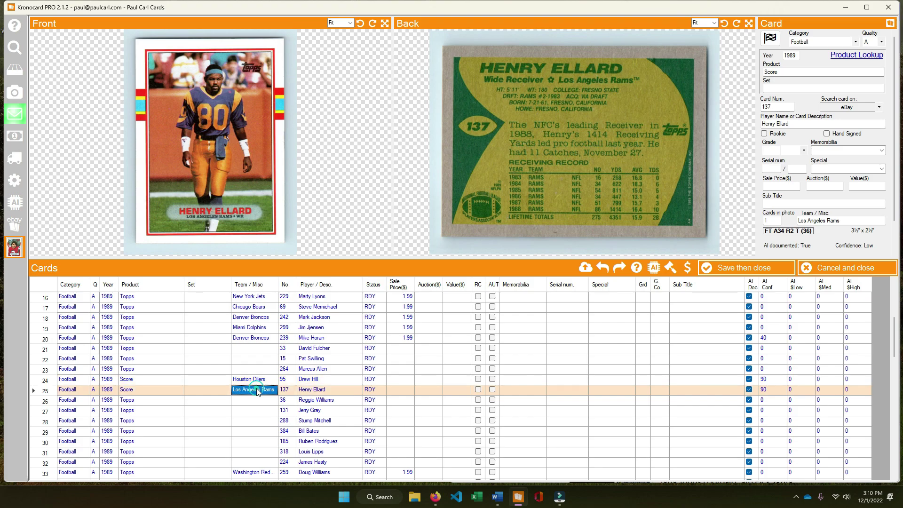
{"action": "left_click", "coordinate": [131, 382]}
{"action": "right_click", "coordinate": [132, 388]}
{"action": "left_click", "coordinate": [151, 403]}
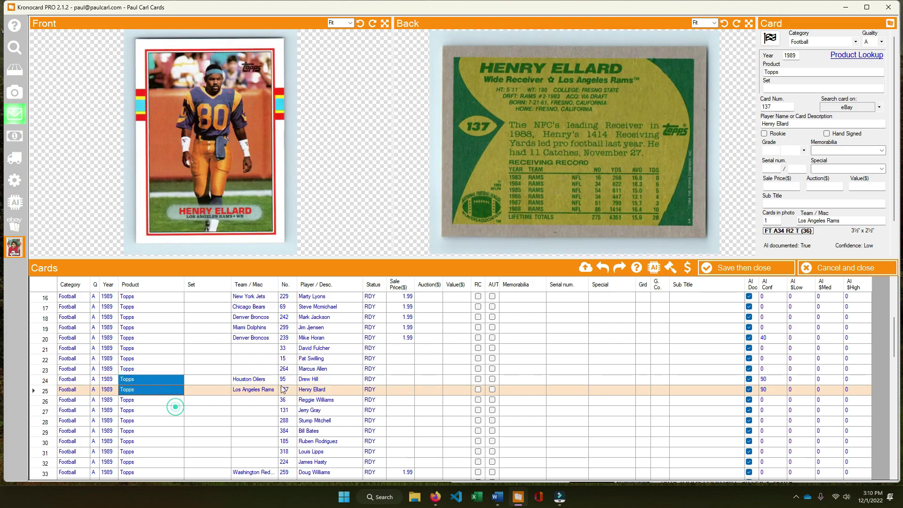
{"action": "left_click", "coordinate": [302, 382]}
{"action": "left_click", "coordinate": [286, 389]}
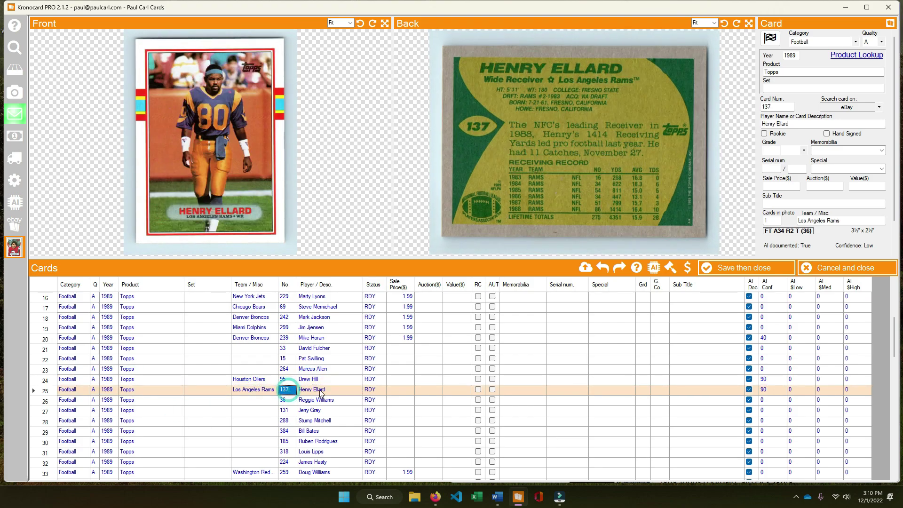
Set the team of card 33 to Cincinnati Bengals and of the Pat Swilling card to New Orleans Saints.
{"action": "left_click", "coordinate": [254, 348]}
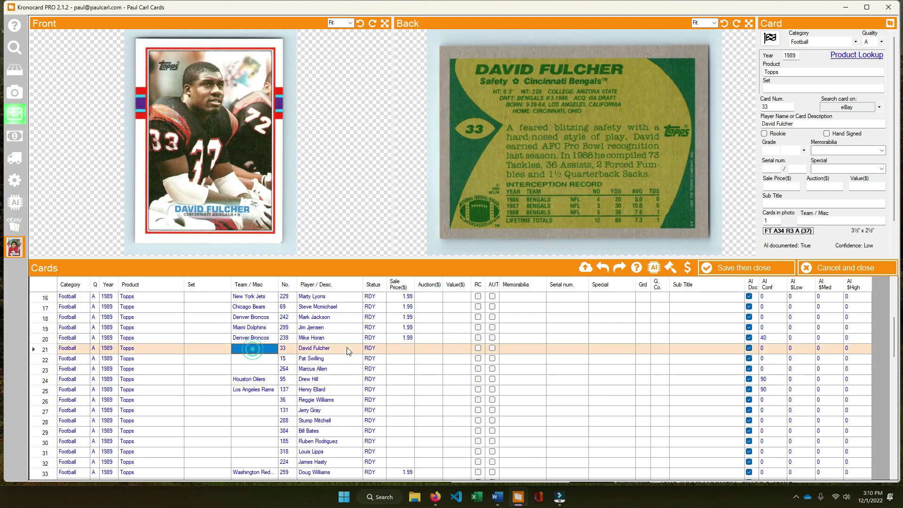
{"action": "type", "text": "Cincinnati Bengals"}
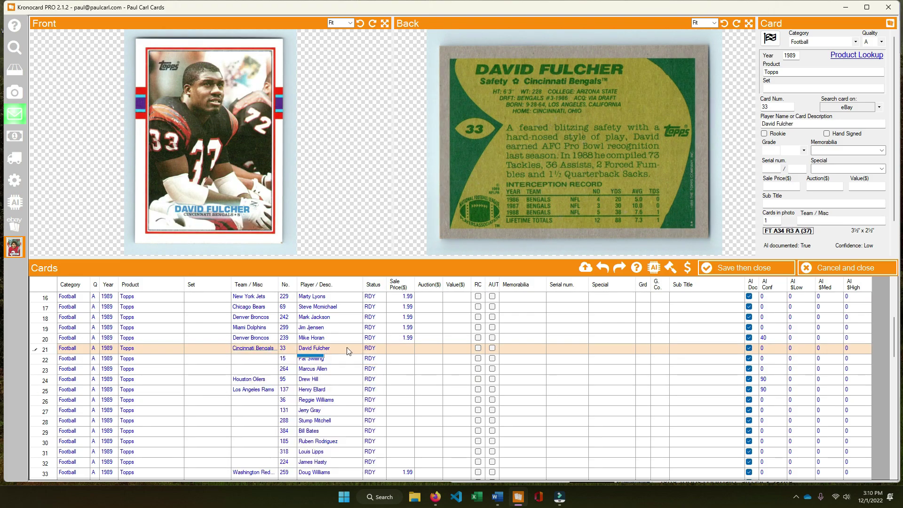
{"action": "key", "text": "Return"}
{"action": "type", "text": "New Orleans Saints"}
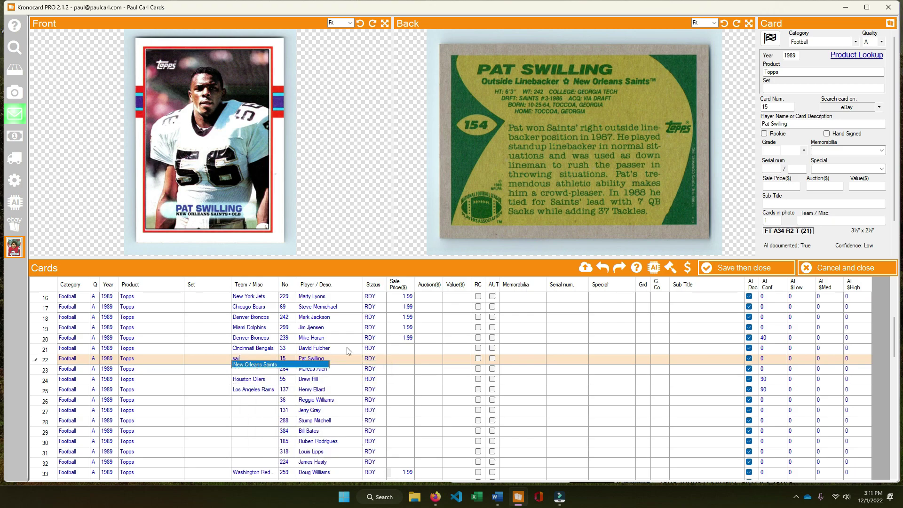
{"action": "key", "text": "Return"}
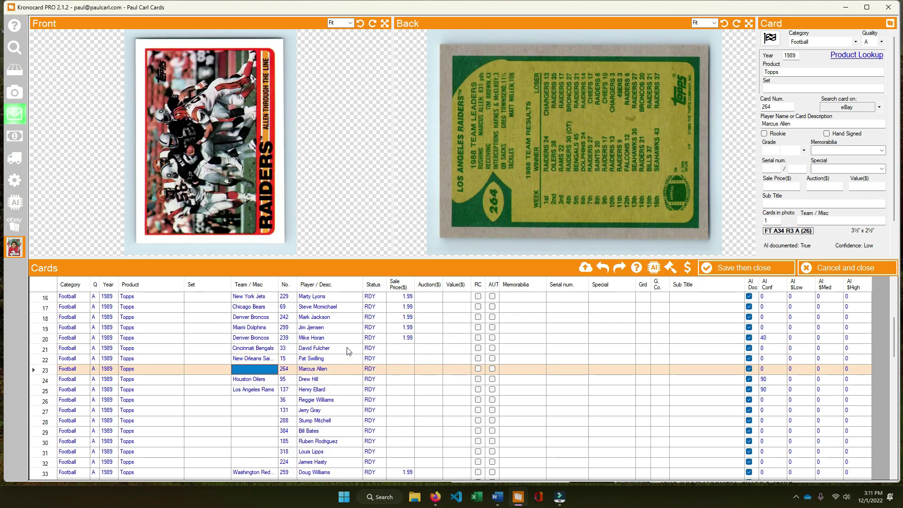
Set the team of card 264 to Los Angeles Raiders.
{"action": "type", "text": "raiders"}
{"action": "key", "text": "Down"}
{"action": "key", "text": "Down"}
{"action": "key", "text": "Return"}
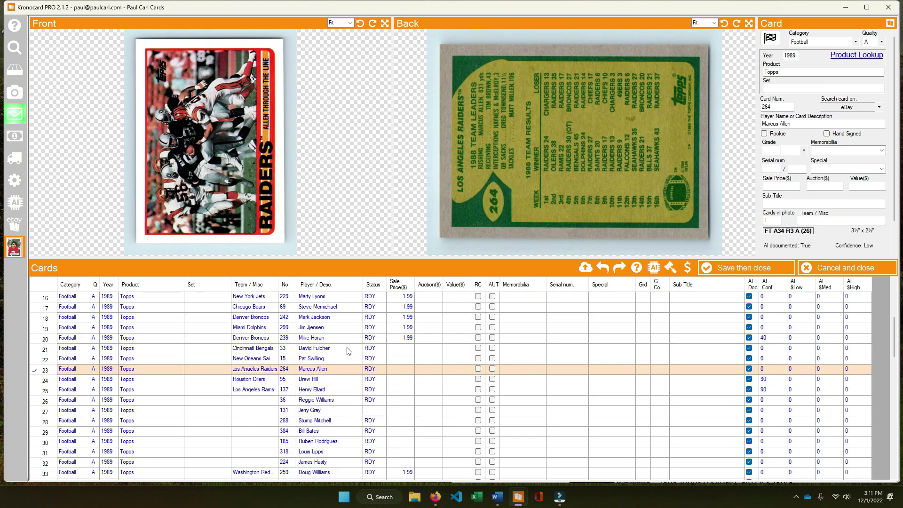
Rotate the front and back images of card 264 upright and extend its description to "Marcus Allen Through the Line".
{"action": "left_click", "coordinate": [372, 23]}
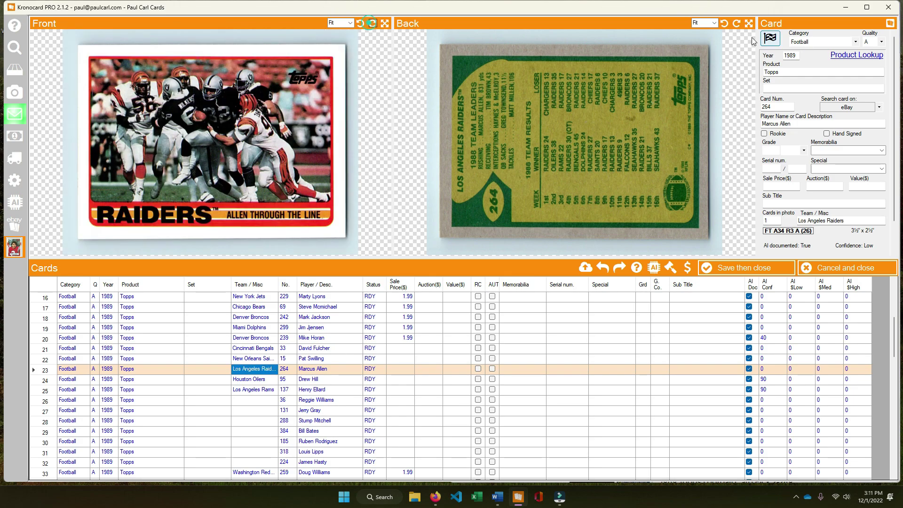
{"action": "left_click", "coordinate": [736, 23]}
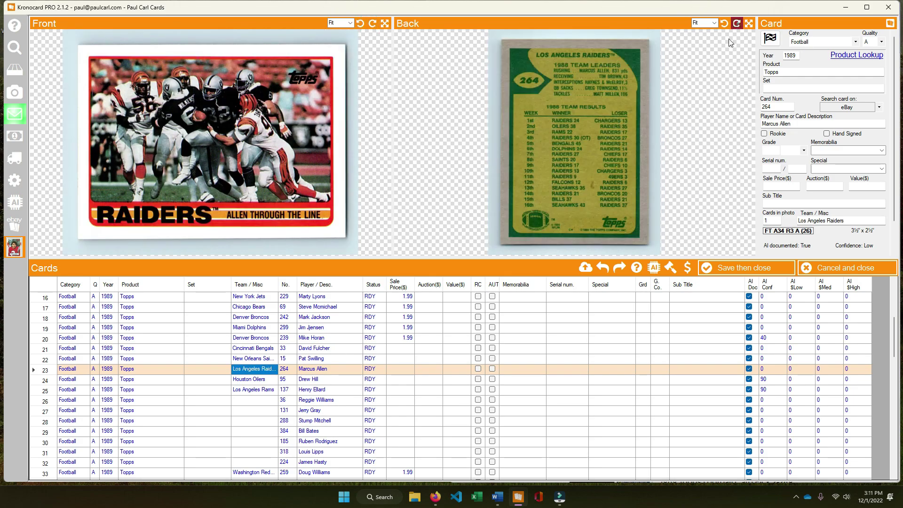
{"action": "left_click", "coordinate": [333, 373]}
{"action": "type", "text": "Thro"}
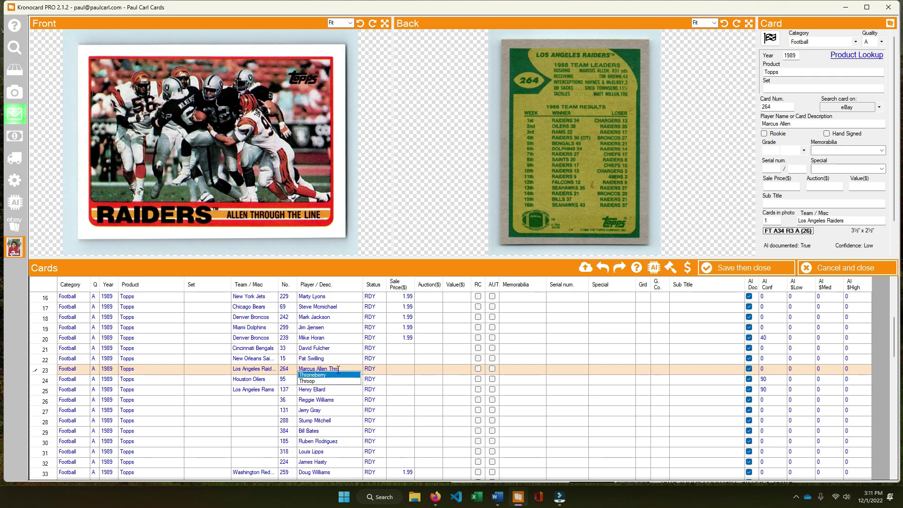
{"action": "type", "text": "ugh the Line"}
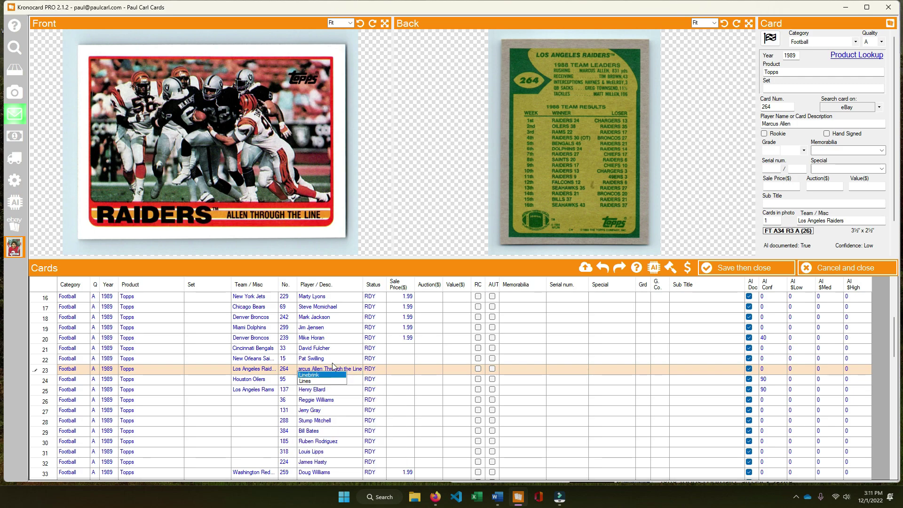
{"action": "left_click", "coordinate": [332, 361]}
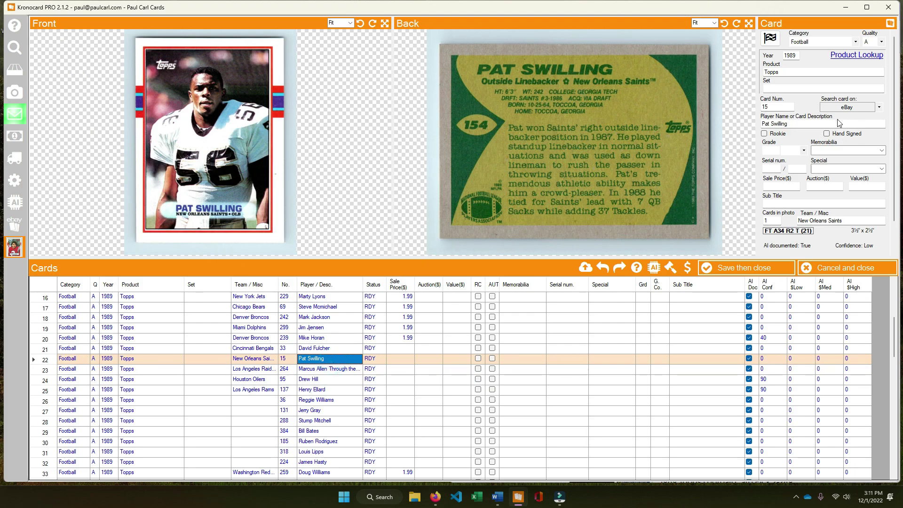
Correct the card number of the Pat Swilling card to 154.
{"action": "left_click", "coordinate": [290, 351]}
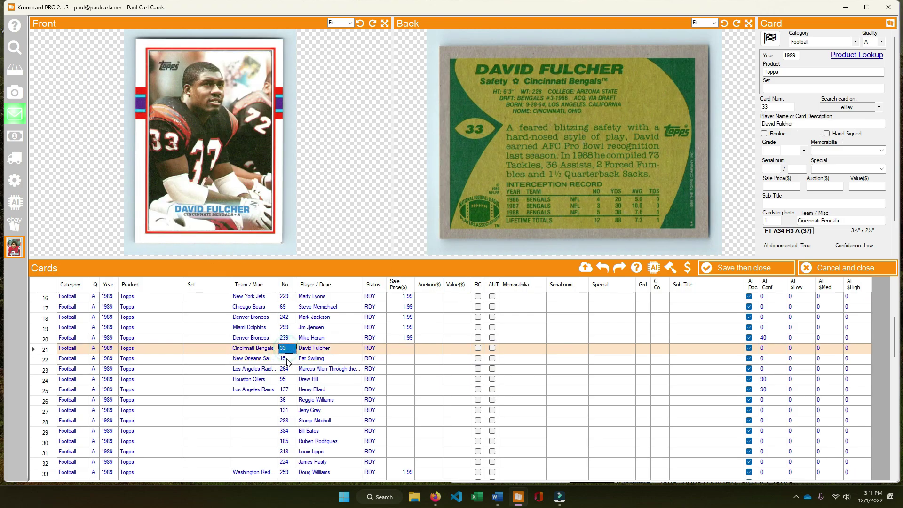
{"action": "left_click", "coordinate": [290, 360]}
{"action": "type", "text": "1"}
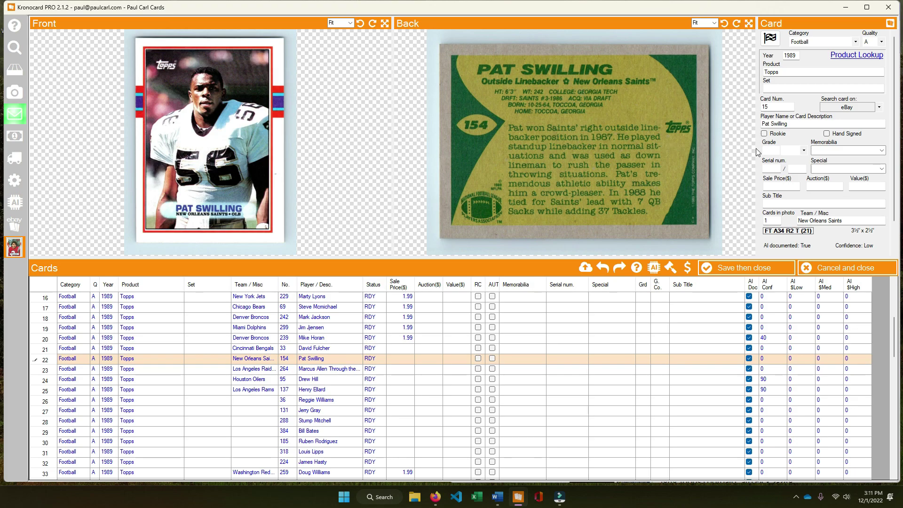
Look up the eBay listings for cards 154, 264 and 95 to compare asking prices.
{"action": "left_click", "coordinate": [849, 108]}
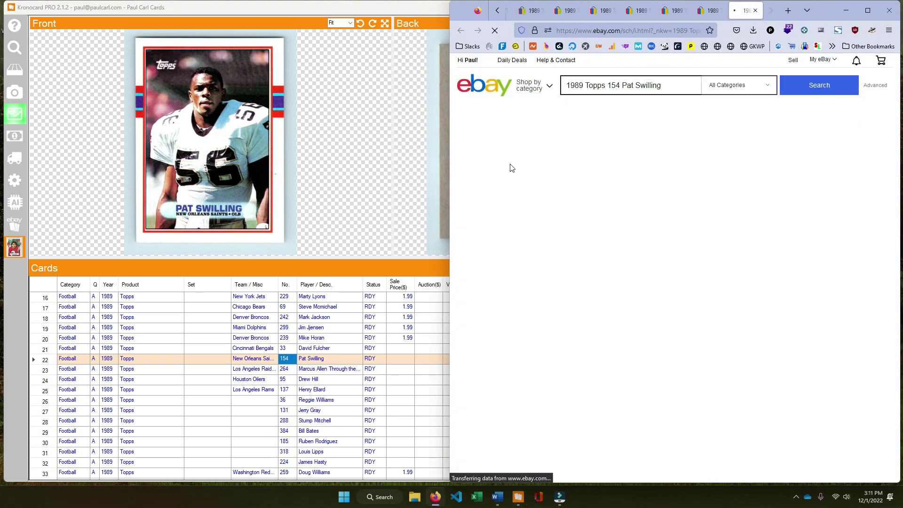
{"action": "left_click", "coordinate": [338, 372]}
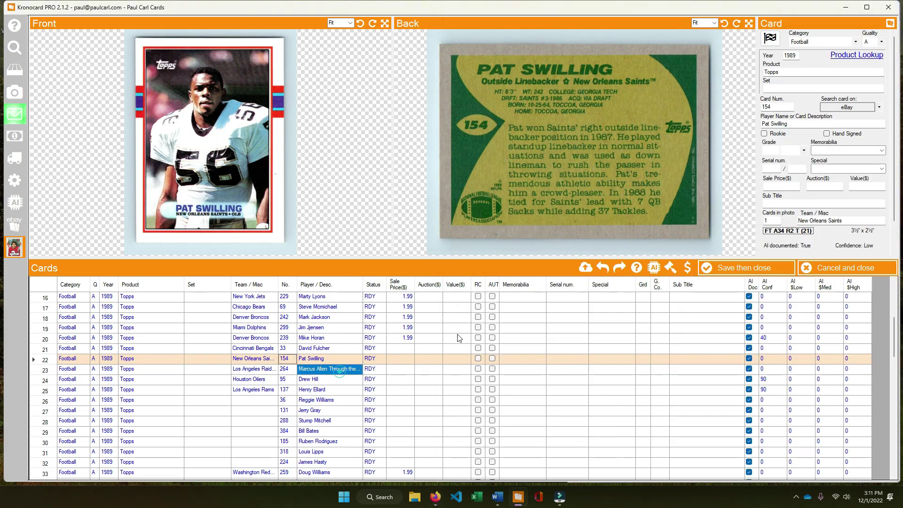
{"action": "left_click", "coordinate": [843, 108]}
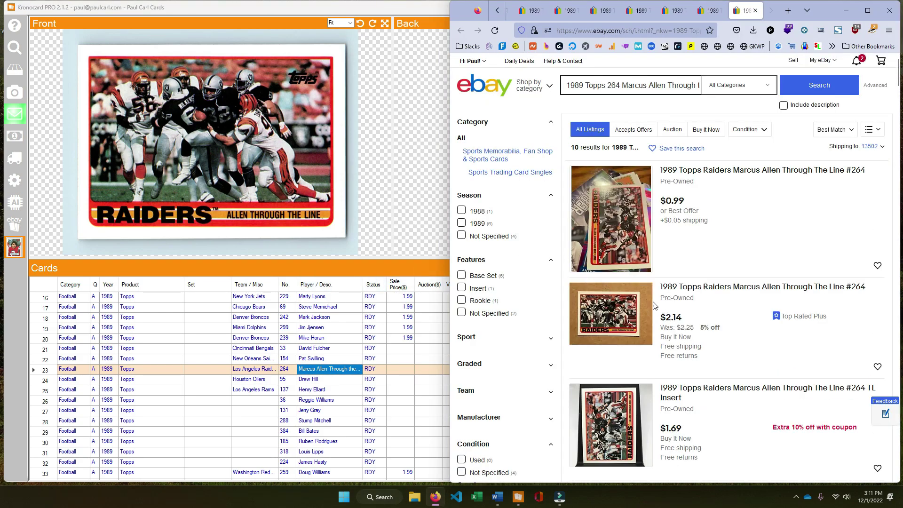
{"action": "scroll", "coordinate": [653, 308], "scroll_direction": "down", "scroll_amount": 3}
{"action": "left_click", "coordinate": [329, 382]}
{"action": "left_click", "coordinate": [327, 380]}
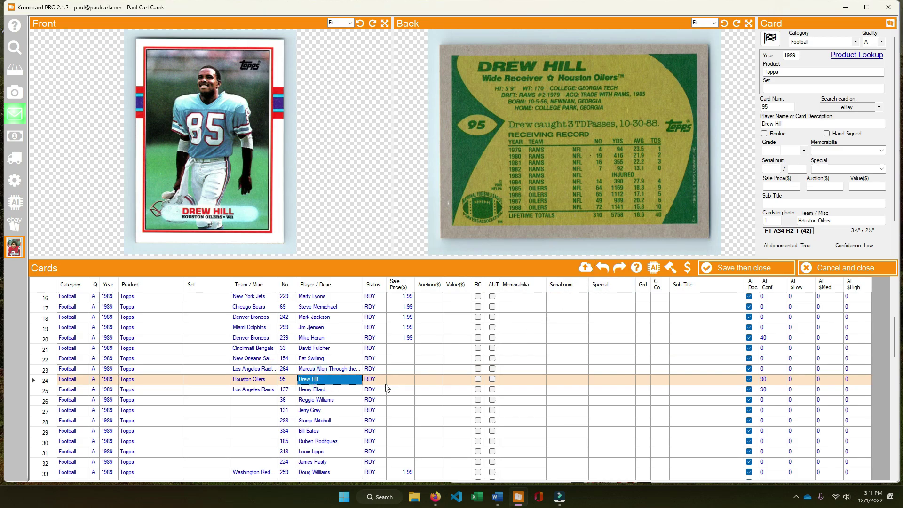
{"action": "left_click", "coordinate": [846, 107]}
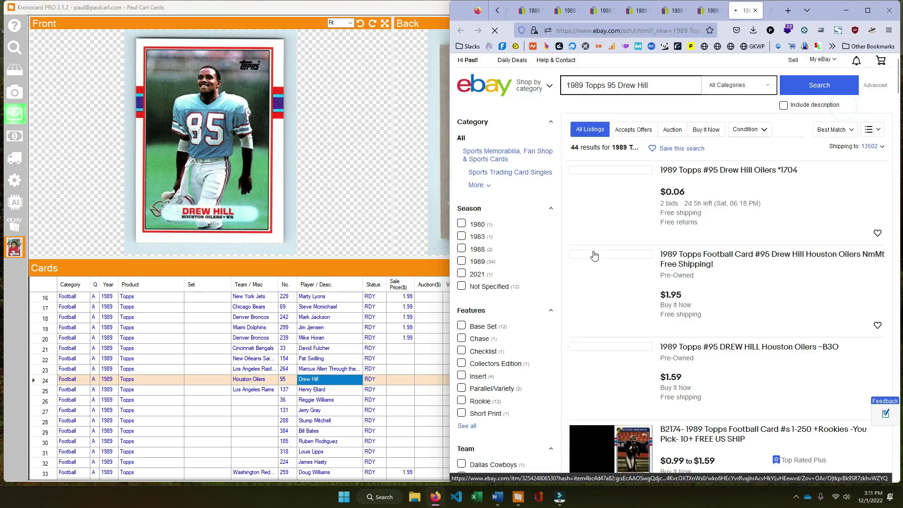
{"action": "scroll", "coordinate": [708, 320], "scroll_direction": "down", "scroll_amount": 3}
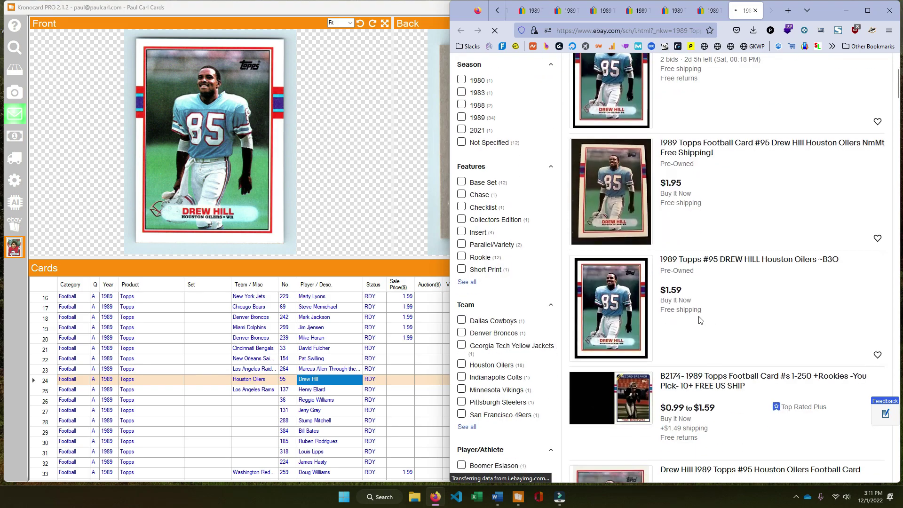
Set the sale price of the five cards from card 33 through card 137 to 1.99.
{"action": "left_click_drag", "start_coordinate": [405, 347], "coordinate": [400, 380]}
{"action": "right_click", "coordinate": [400, 380]}
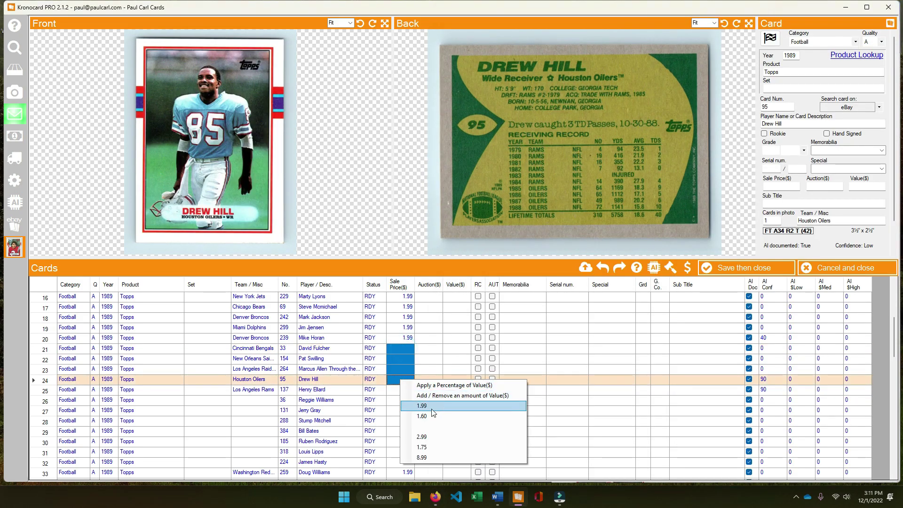
{"action": "left_click", "coordinate": [428, 406]}
{"action": "left_click", "coordinate": [392, 391]}
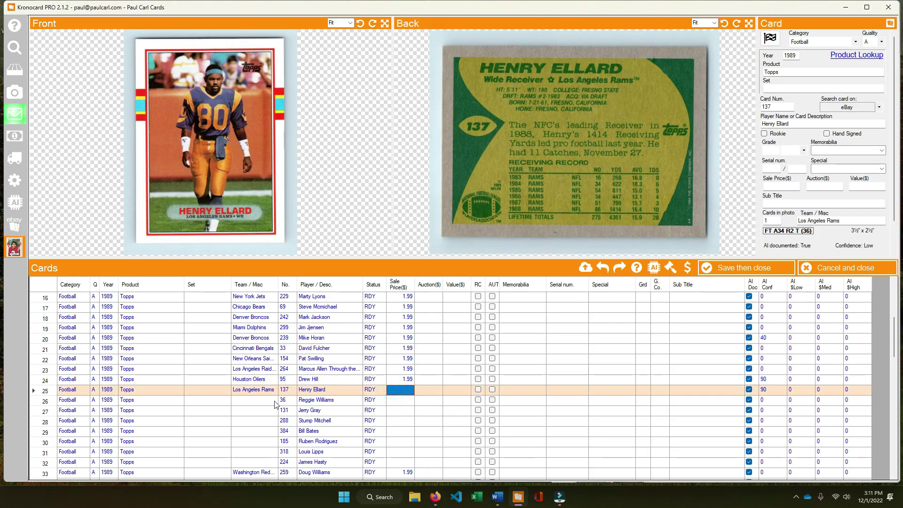
{"action": "left_click", "coordinate": [274, 399]}
{"action": "left_click", "coordinate": [405, 393]}
{"action": "right_click", "coordinate": [404, 391]}
{"action": "left_click", "coordinate": [433, 418]}
Set the team of card 36 to Cincinnati Bengals.
{"action": "left_click", "coordinate": [255, 403]}
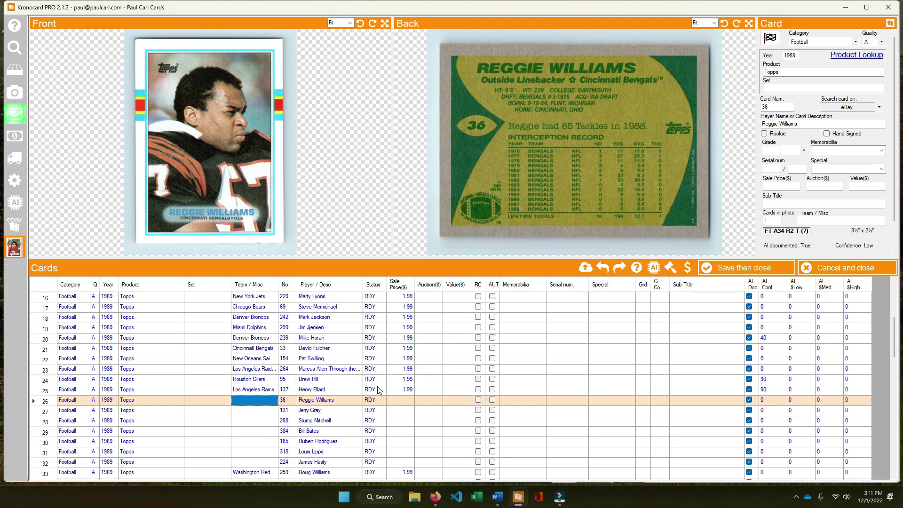
{"action": "type", "text": "Cincinnati Bengals"}
{"action": "key", "text": "Return"}
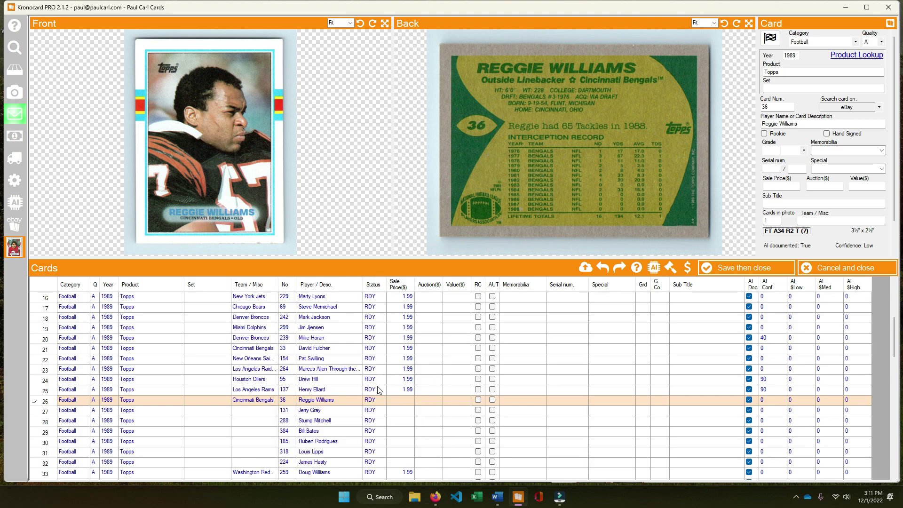
{"action": "key", "text": "Return"}
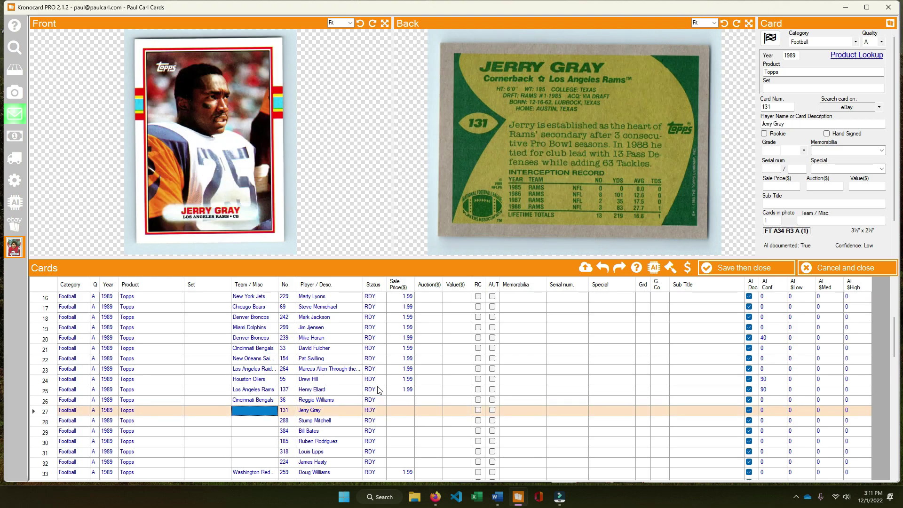
Set the team of card 131 to Los Angeles Rams.
{"action": "type", "text": "j"}
{"action": "key", "text": "BackSpace"}
{"action": "type", "text": "rams"}
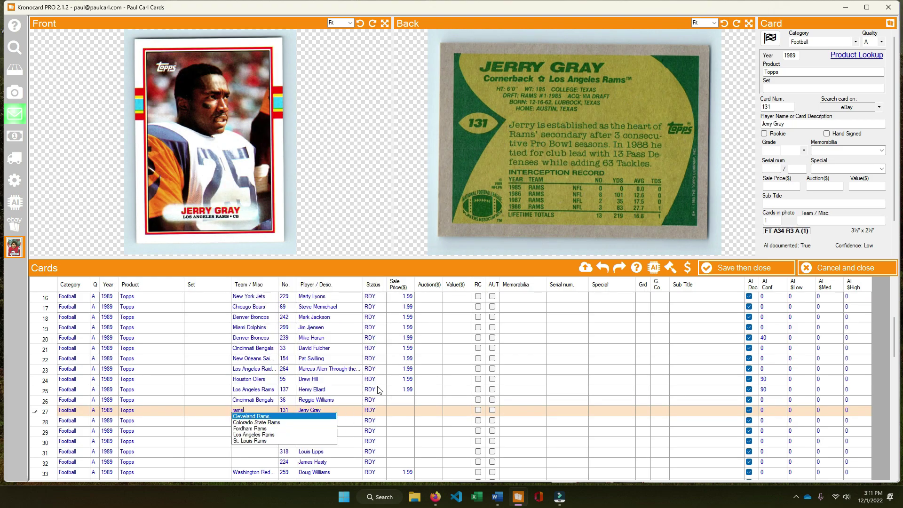
{"action": "key", "text": "Down"}
{"action": "key", "text": "Down"}
{"action": "key", "text": "Return"}
{"action": "key", "text": "Tab"}
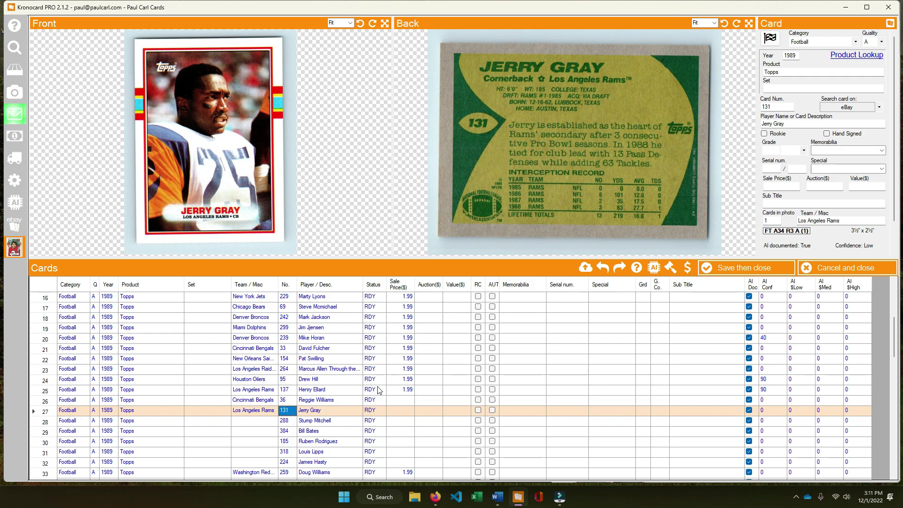
Set the team of card 288 to Phoenix Cardinals.
{"action": "key", "text": "Up"}
{"action": "key", "text": "Down"}
{"action": "key", "text": "Down"}
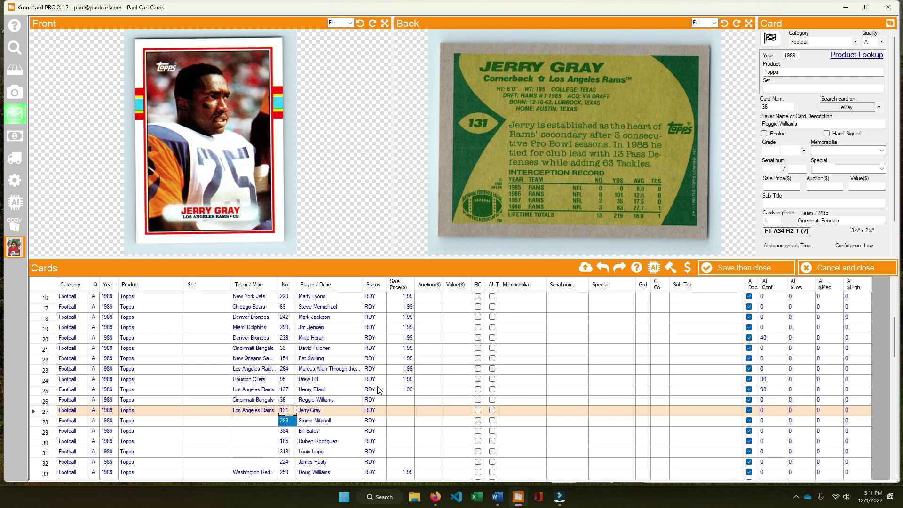
{"action": "key", "text": "Left"}
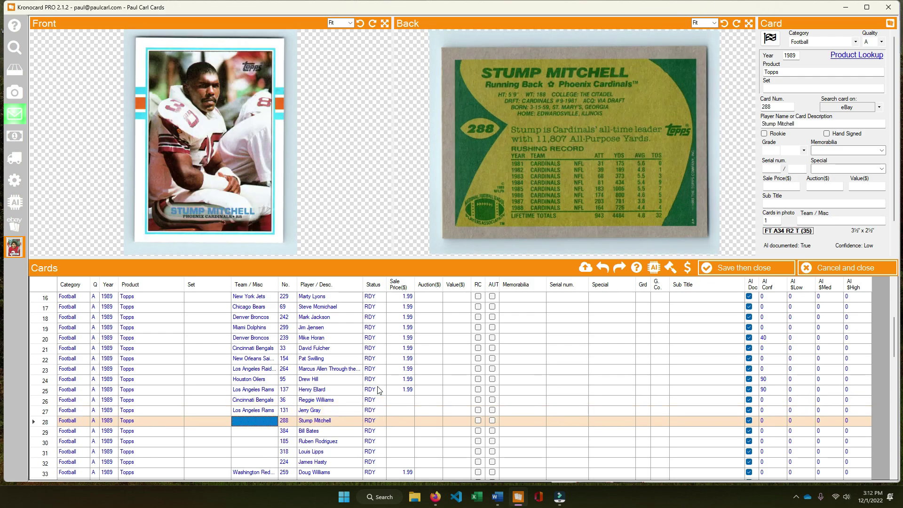
{"action": "type", "text": "cardin"}
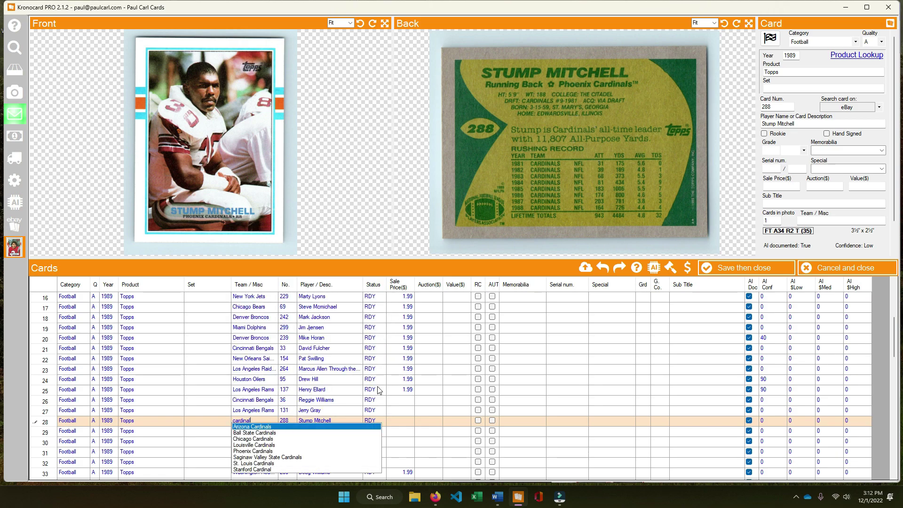
{"action": "type", "text": "al"}
{"action": "key", "text": "Down"}
{"action": "key", "text": "Down"}
{"action": "key", "text": "Down"}
{"action": "key", "text": "Down"}
{"action": "key", "text": "Return"}
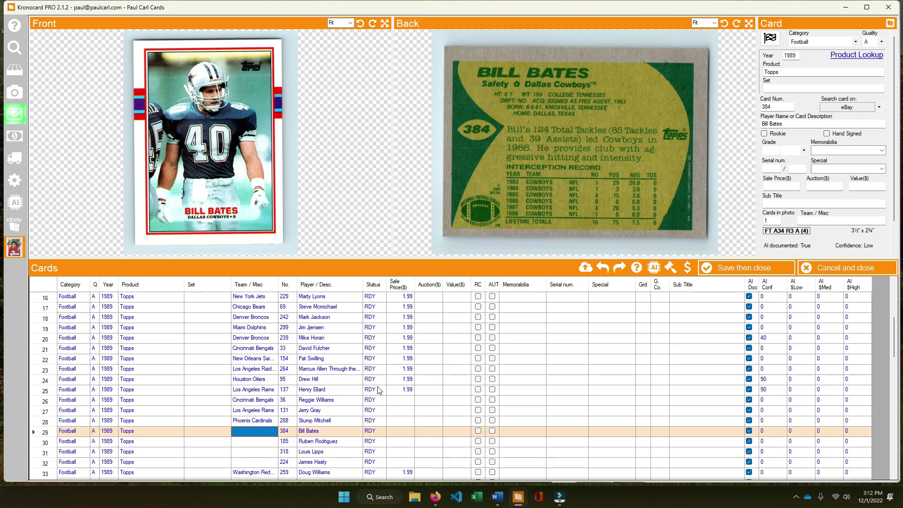
Set the team of card 384 to Dallas Cowboys and of card 185 to Seattle Seahawks.
{"action": "type", "text": "dal"}
{"action": "key", "text": "Return"}
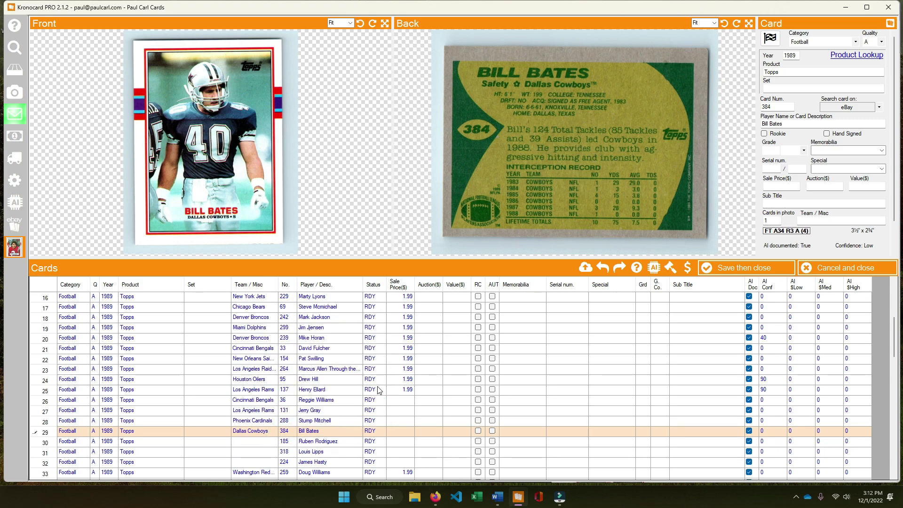
{"action": "key", "text": "Return"}
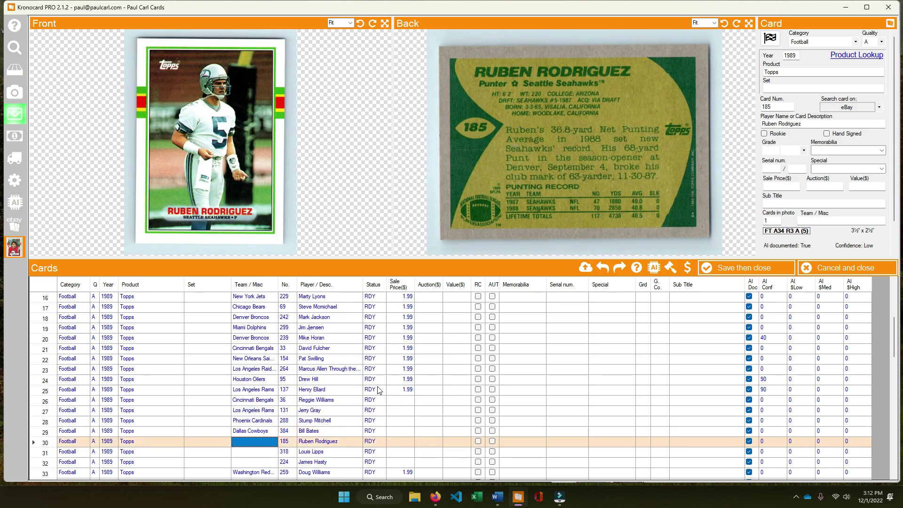
{"action": "type", "text": "seahawlks"}
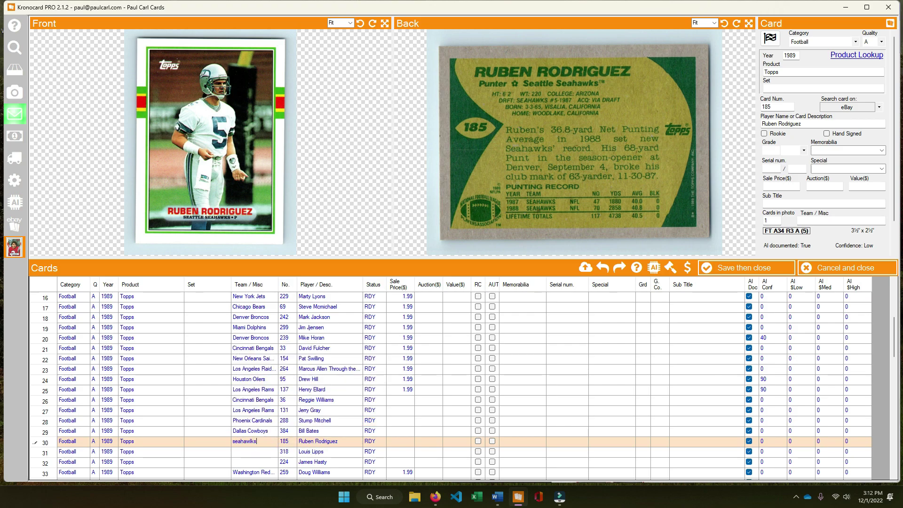
{"action": "key", "text": "BackSpace"}
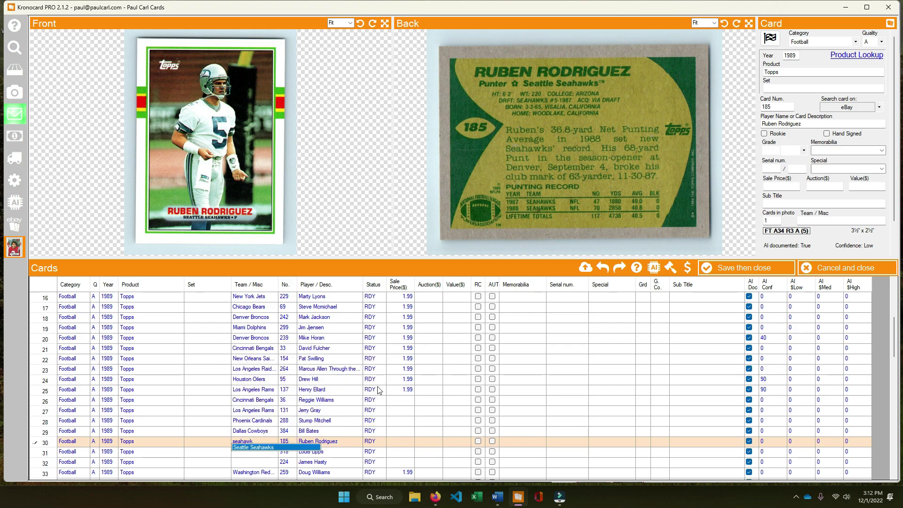
{"action": "type", "text": "k"}
{"action": "key", "text": "Return"}
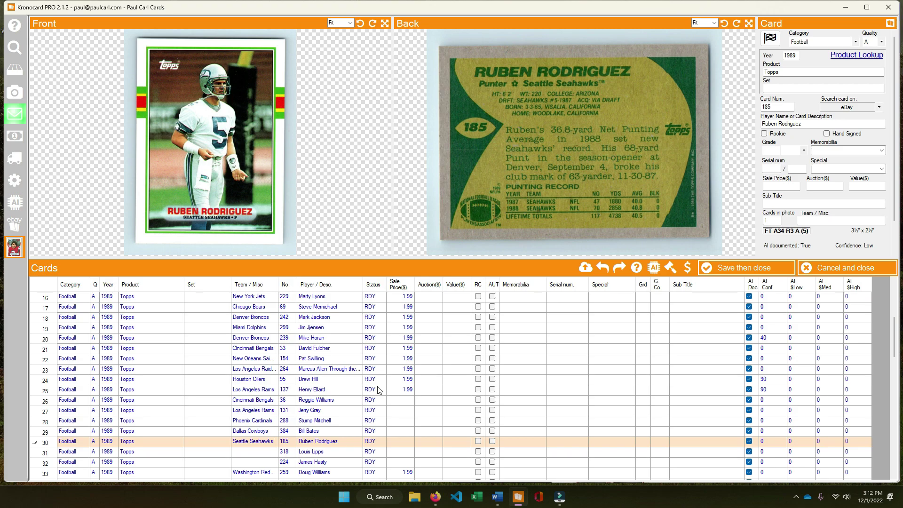
Set the team of card 318 to Pittsburgh Steelers.
{"action": "key", "text": "Return"}
{"action": "key", "text": "F2"}
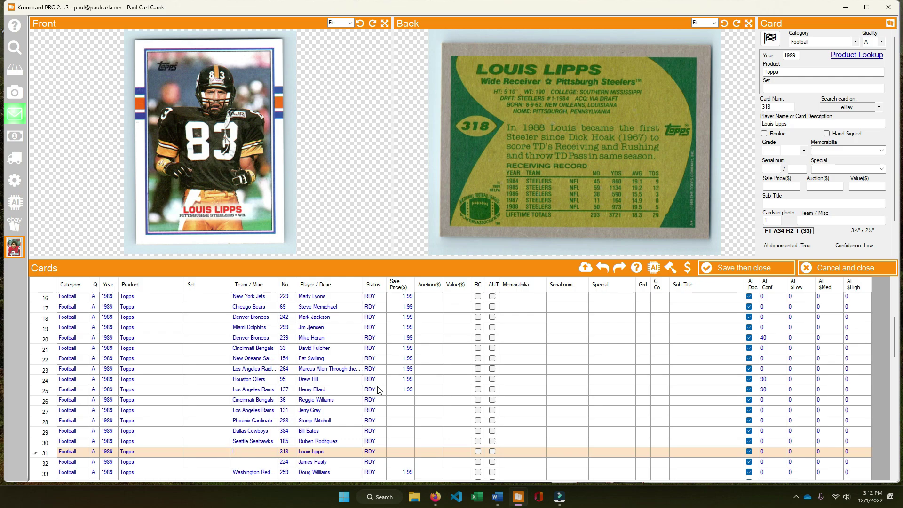
{"action": "type", "text": "sburgh Steele"}
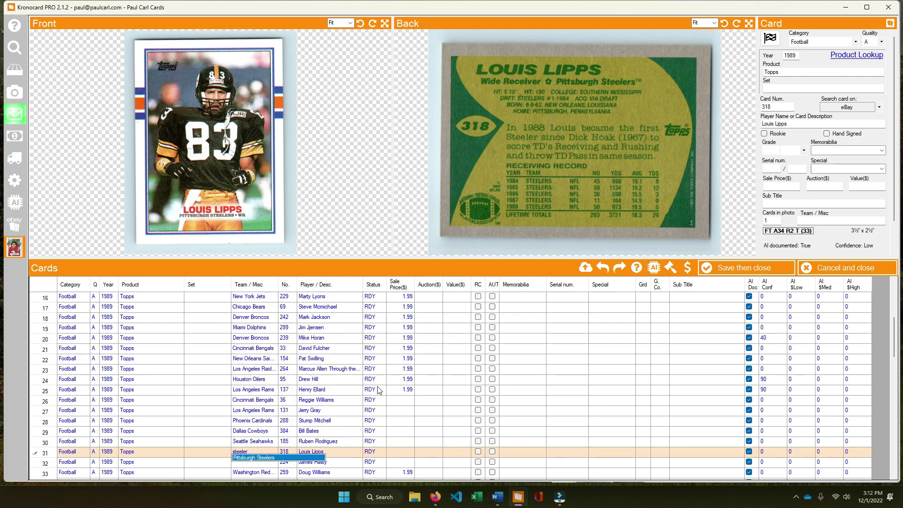
{"action": "type", "text": "r"}
{"action": "key", "text": "Return"}
{"action": "key", "text": "Return"}
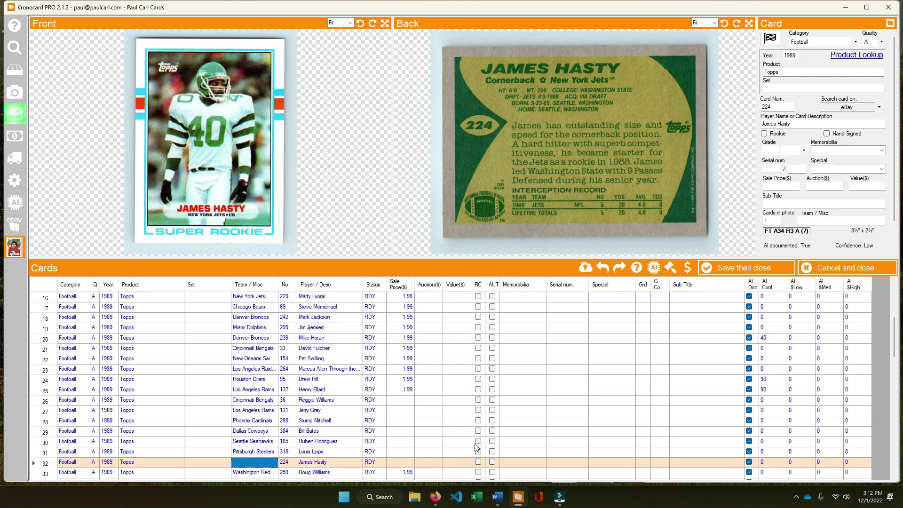
Mark card 224 as a rookie card and set its team to New York Jets.
{"action": "left_click", "coordinate": [477, 461]}
{"action": "type", "text": "jets"}
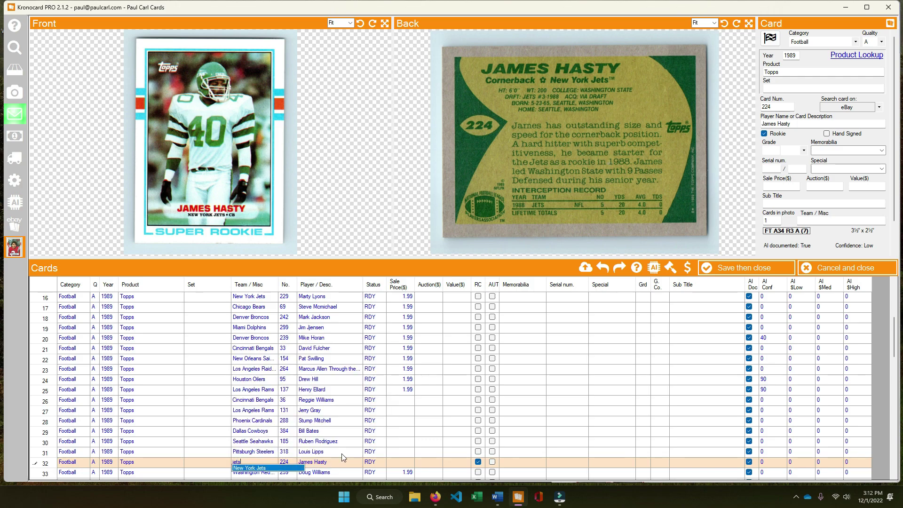
{"action": "key", "text": "Return"}
{"action": "key", "text": "Tab"}
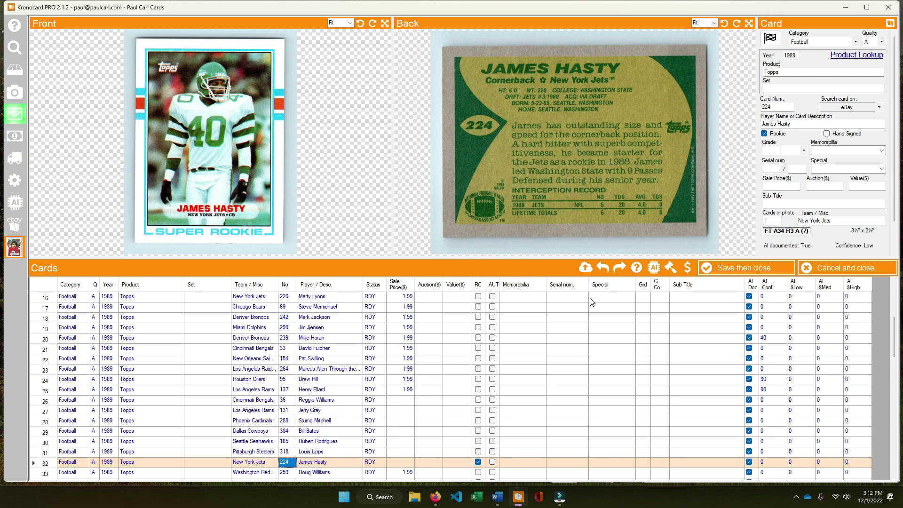
Check eBay listings for card 224 and set the sale price of the seven cards from card 36 through card 224 to 1.99.
{"action": "left_click", "coordinate": [846, 108]}
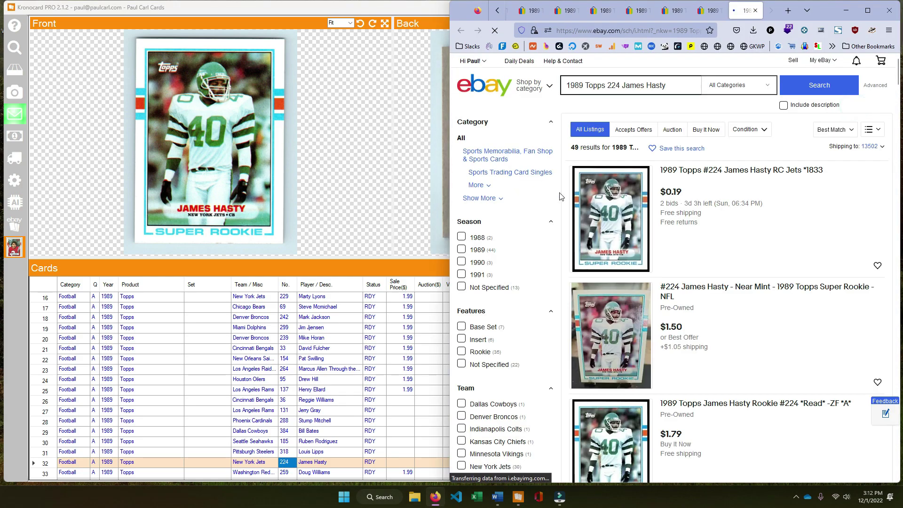
{"action": "scroll", "coordinate": [724, 219], "scroll_direction": "down", "scroll_amount": 10}
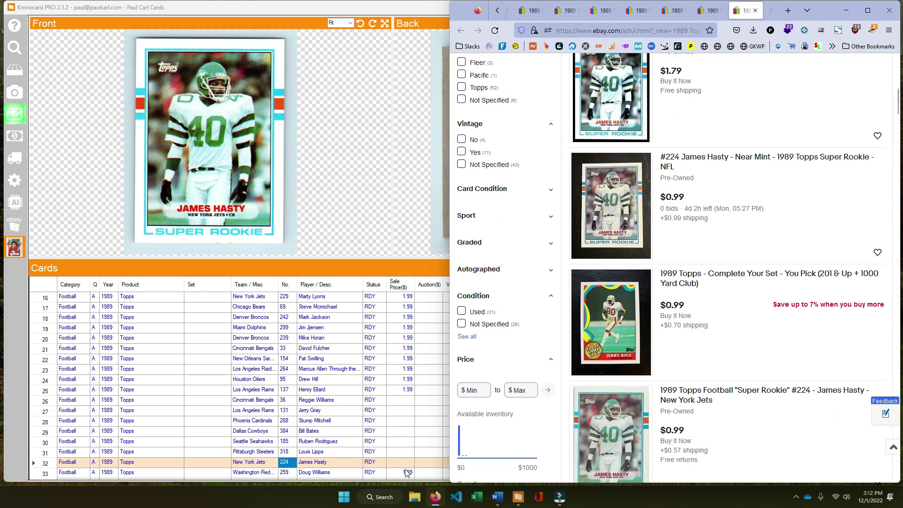
{"action": "left_click", "coordinate": [404, 462]}
{"action": "left_click", "coordinate": [406, 399], "text": "shift"}
{"action": "right_click", "coordinate": [406, 398]}
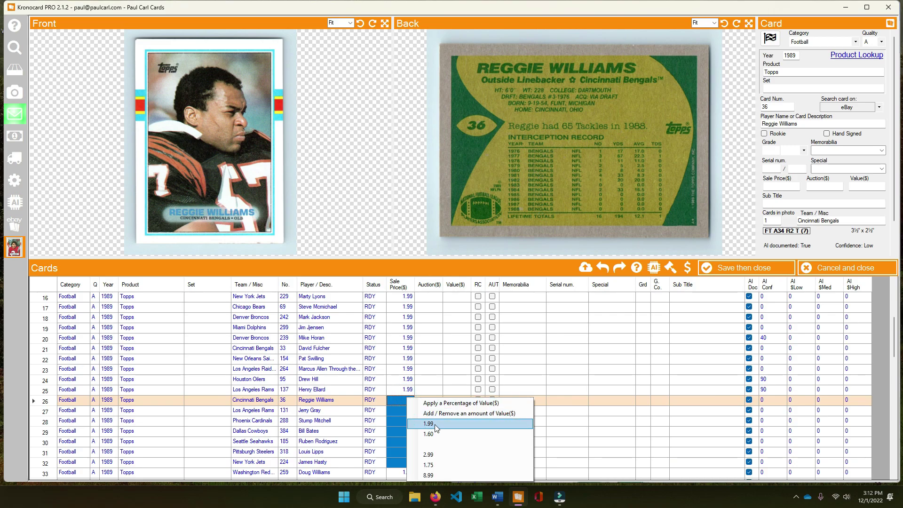
{"action": "left_click", "coordinate": [434, 424]}
Rotate the front and back images of card 152 counterclockwise so both read upright.
{"action": "scroll", "coordinate": [402, 343], "scroll_direction": "down", "scroll_amount": 4}
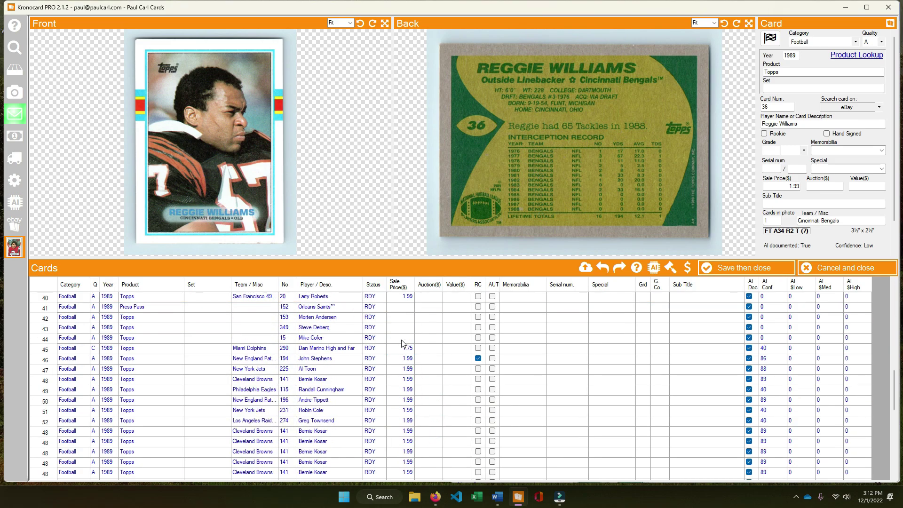
{"action": "left_click", "coordinate": [102, 423]}
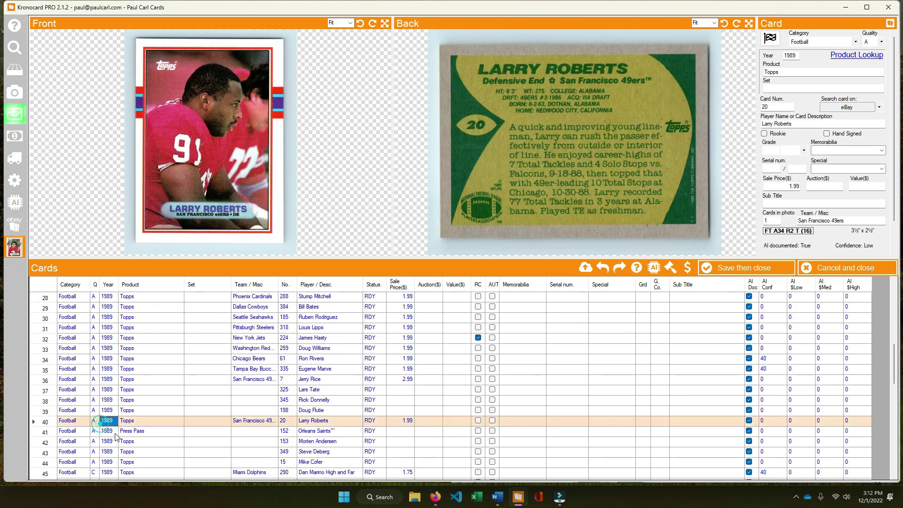
{"action": "left_click", "coordinate": [103, 430]}
{"action": "left_click", "coordinate": [360, 23]}
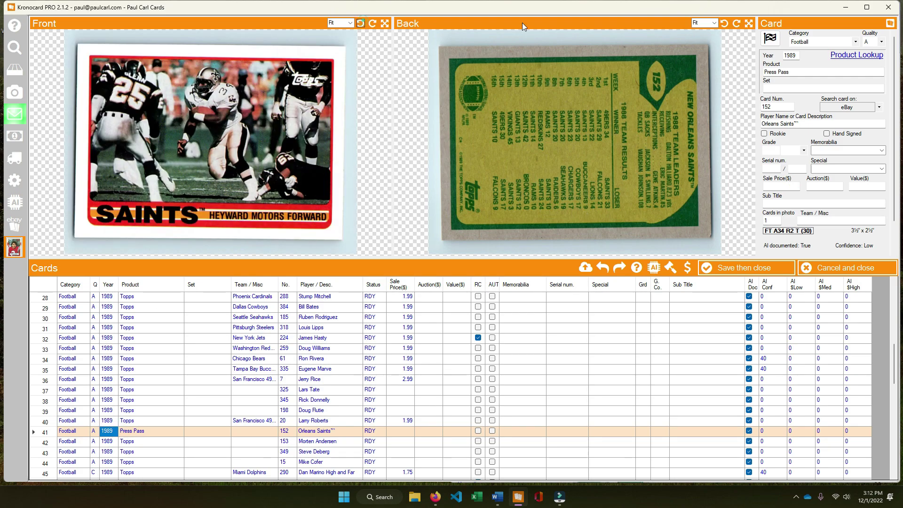
{"action": "left_click", "coordinate": [724, 23]}
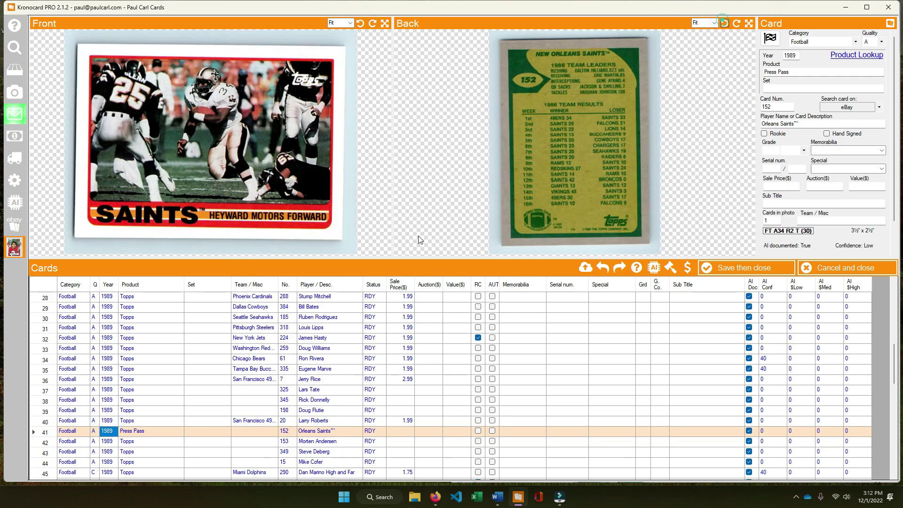
Correct the product of card 152 to Topps and set its team to New Orleans Saints.
{"action": "left_click", "coordinate": [132, 431]}
{"action": "right_click", "coordinate": [148, 429]}
{"action": "left_click", "coordinate": [181, 446]}
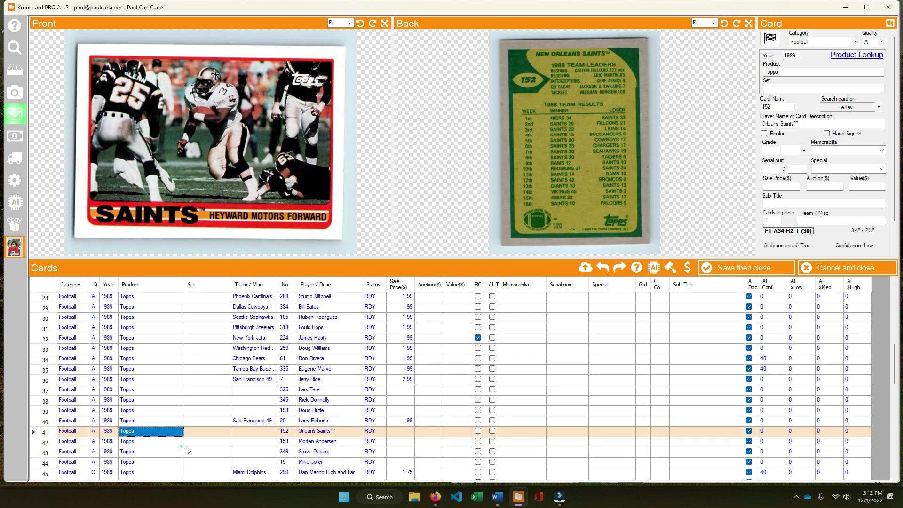
{"action": "left_click", "coordinate": [263, 430]}
{"action": "type", "text": "saints\\"}
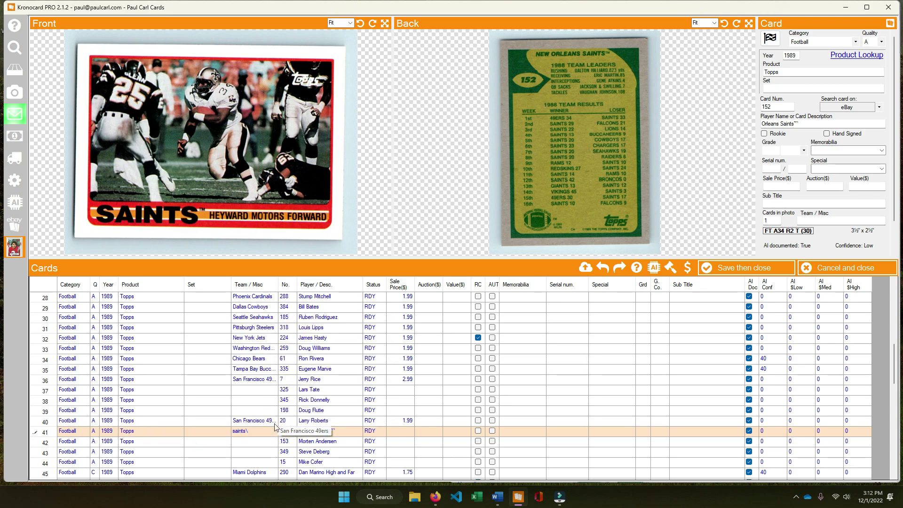
{"action": "key", "text": "Tab"}
{"action": "key", "text": "Tab"}
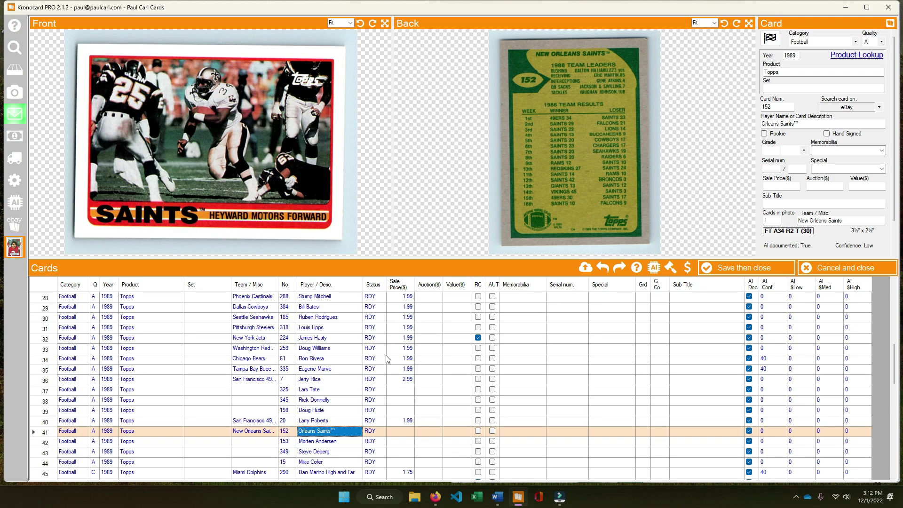
Change the description of card 152 to "Heyward Motors Forward" and set its sale price to 1.99.
{"action": "type", "text": "Heyward "}
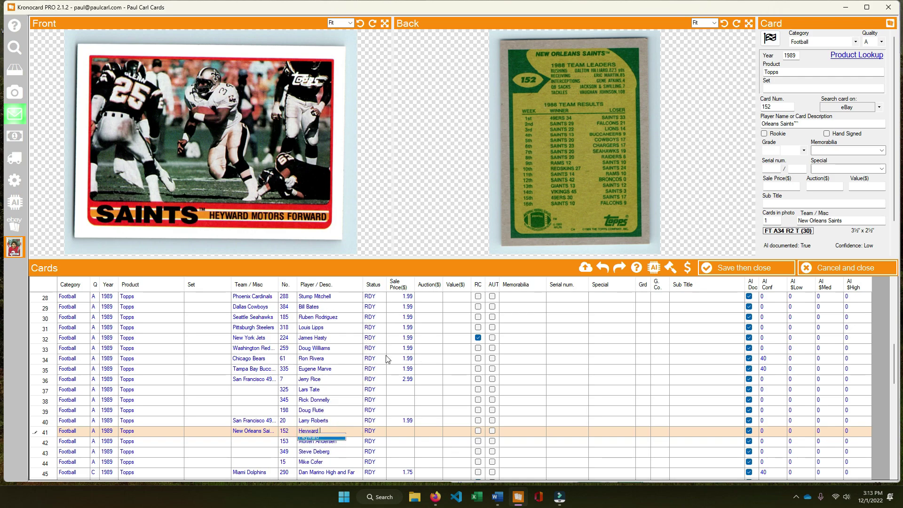
{"action": "type", "text": "Motors Forward"}
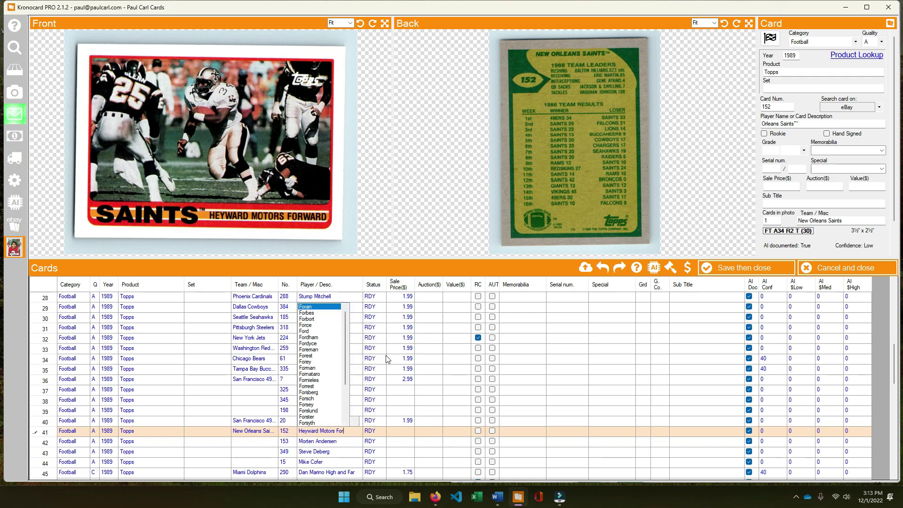
{"action": "left_click", "coordinate": [401, 430]}
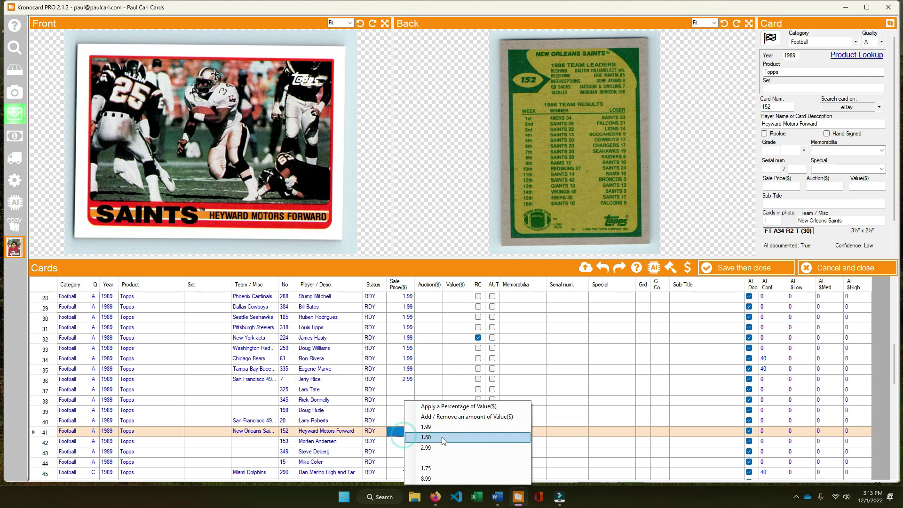
{"action": "left_click", "coordinate": [441, 430]}
Sort the card list by team in ascending order so the cards without a team come first.
{"action": "scroll", "coordinate": [292, 358], "scroll_direction": "up", "scroll_amount": 9}
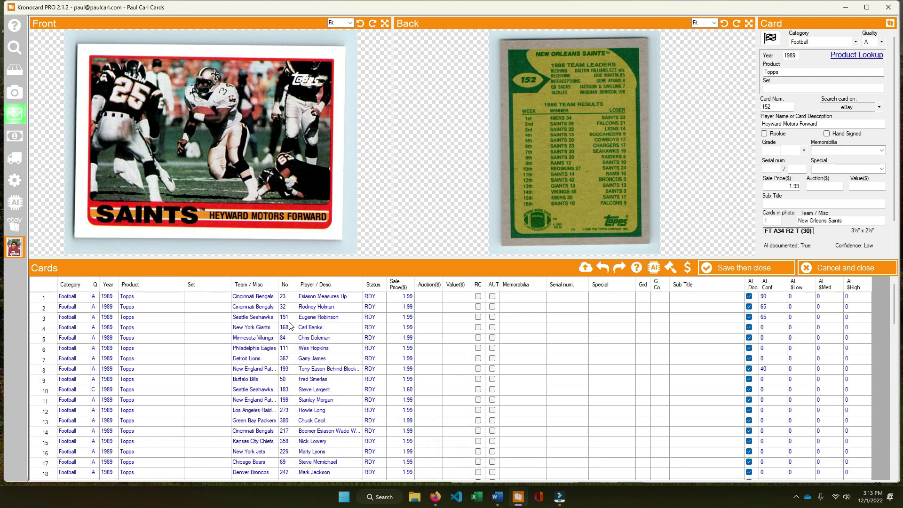
{"action": "left_click", "coordinate": [108, 284]}
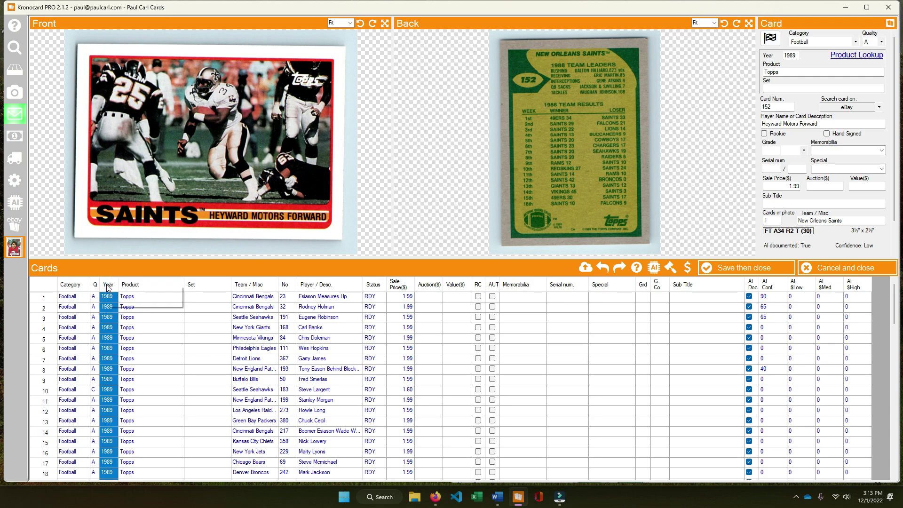
{"action": "left_click", "coordinate": [149, 283]}
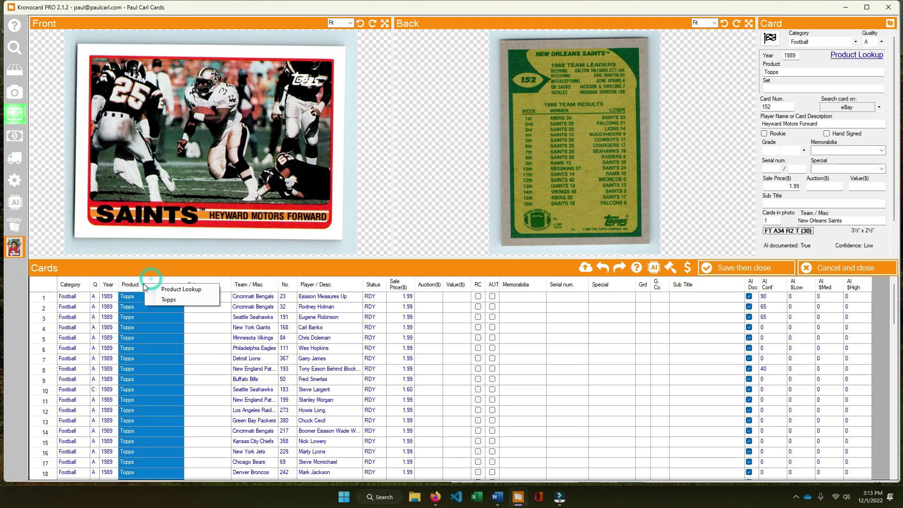
{"action": "left_click", "coordinate": [284, 284]}
{"action": "left_click", "coordinate": [256, 284]}
{"action": "left_click", "coordinate": [252, 284]}
{"action": "left_click", "coordinate": [258, 285]}
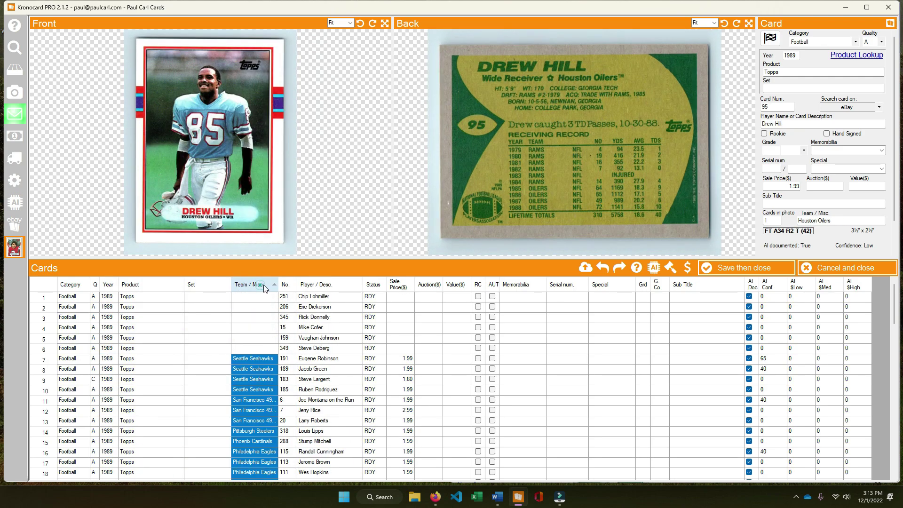
Set the sale price of card 105 to 1.99.
{"action": "left_click", "coordinate": [406, 462]}
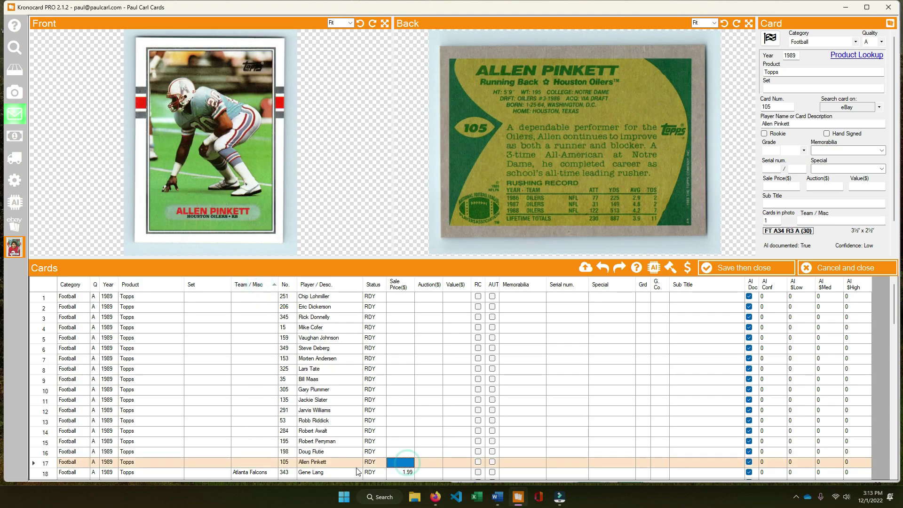
{"action": "type", "text": ".99"}
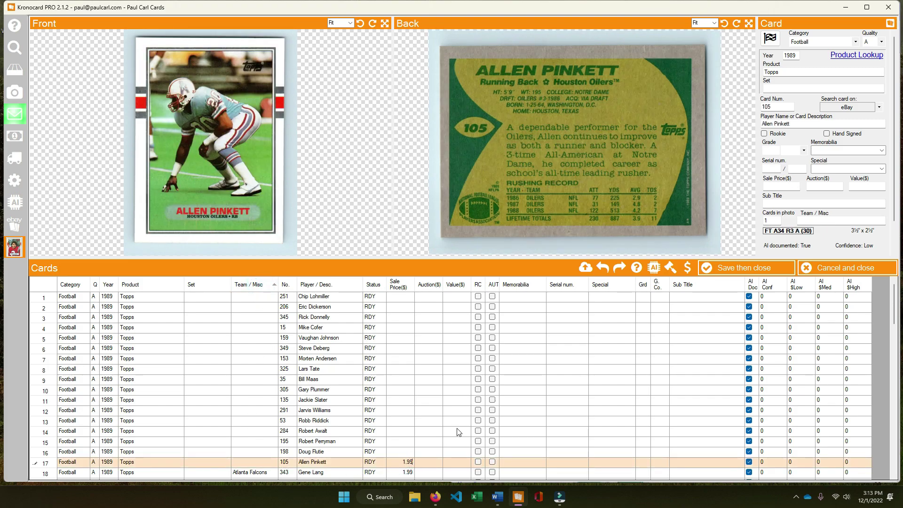
{"action": "left_click", "coordinate": [261, 460]}
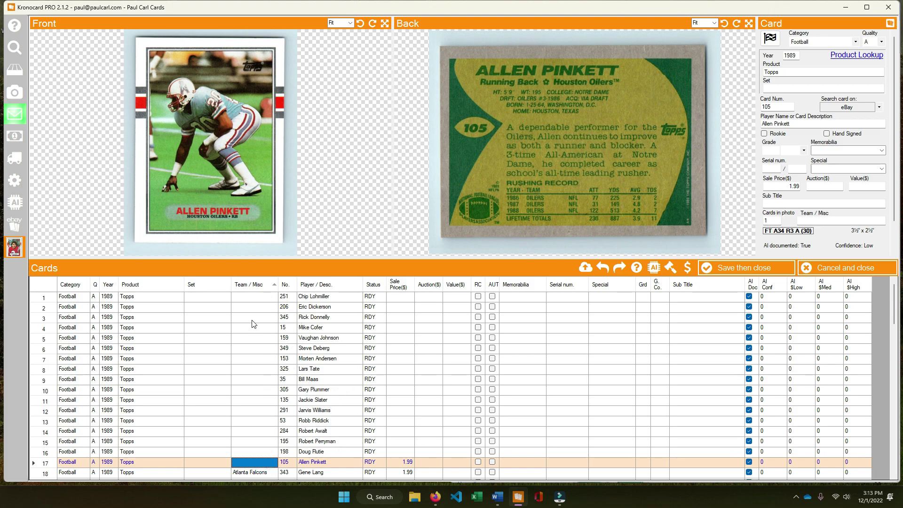
Flag card 251 as a rookie card.
{"action": "left_click", "coordinate": [251, 296]}
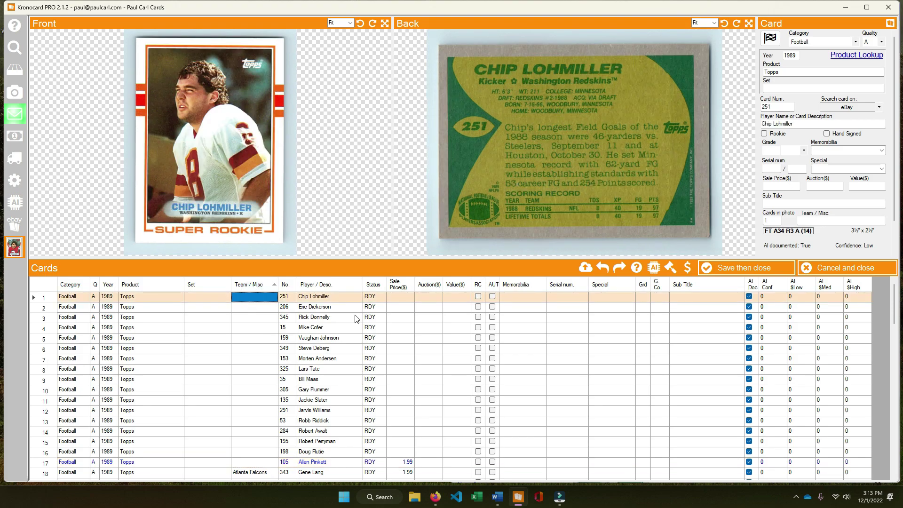
{"action": "left_click", "coordinate": [478, 296]}
{"action": "left_click", "coordinate": [260, 296]}
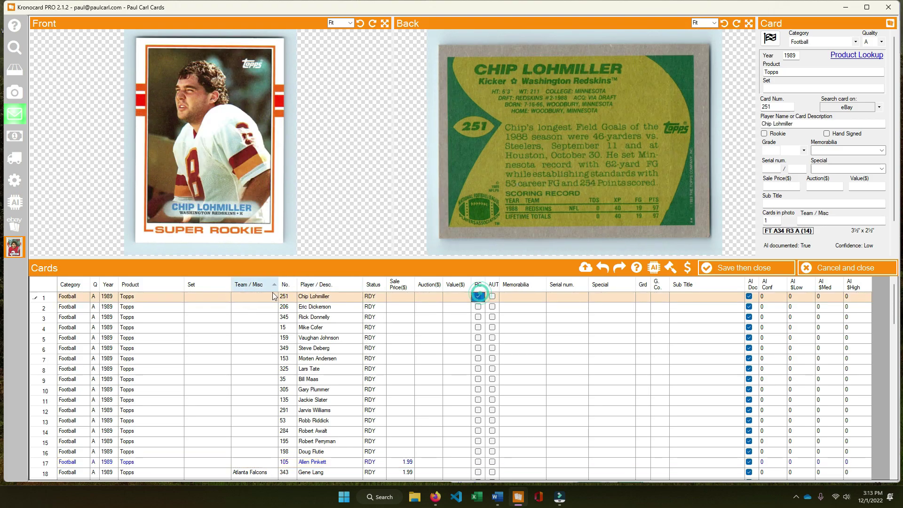
{"action": "type", "text": "Boston Redskins"}
{"action": "key", "text": "Down"}
{"action": "key", "text": "Return"}
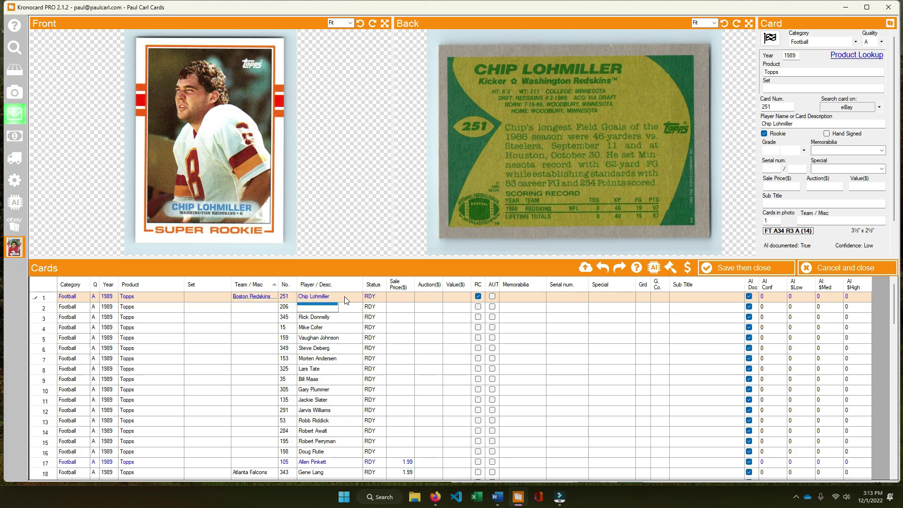
Set the team of card 251 to Washington Redskins and look the card up on eBay.
{"action": "type", "text": "red"}
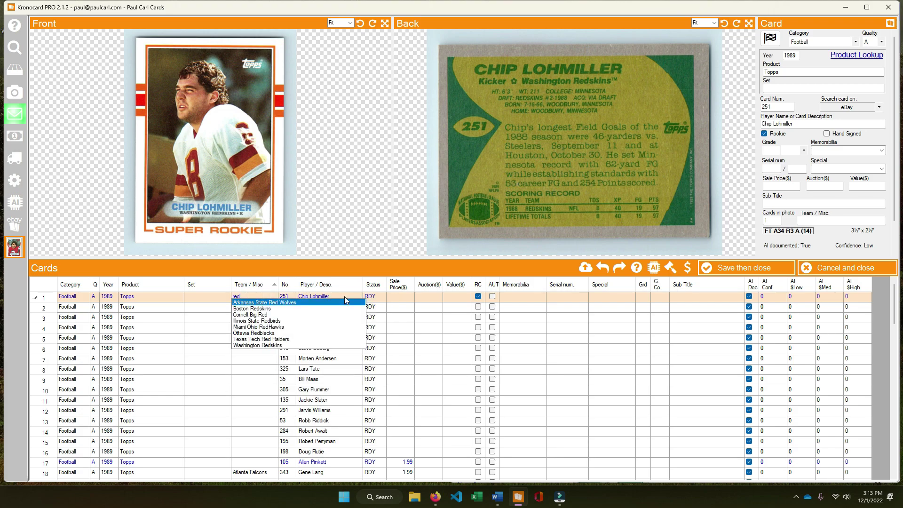
{"action": "key", "text": "Down"}
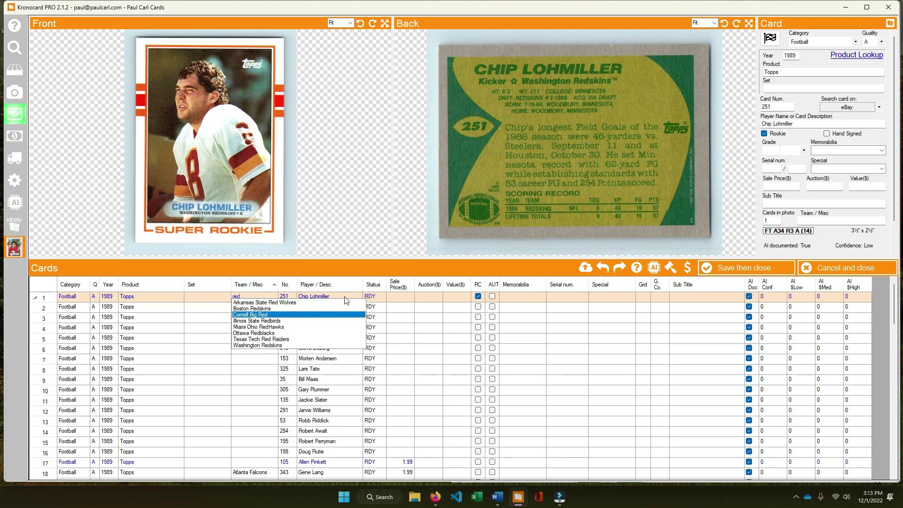
{"action": "key", "text": "Down"}
{"action": "key", "text": "Down"}
{"action": "key", "text": "Down"}
{"action": "key", "text": "Down"}
{"action": "key", "text": "Down"}
{"action": "key", "text": "Return"}
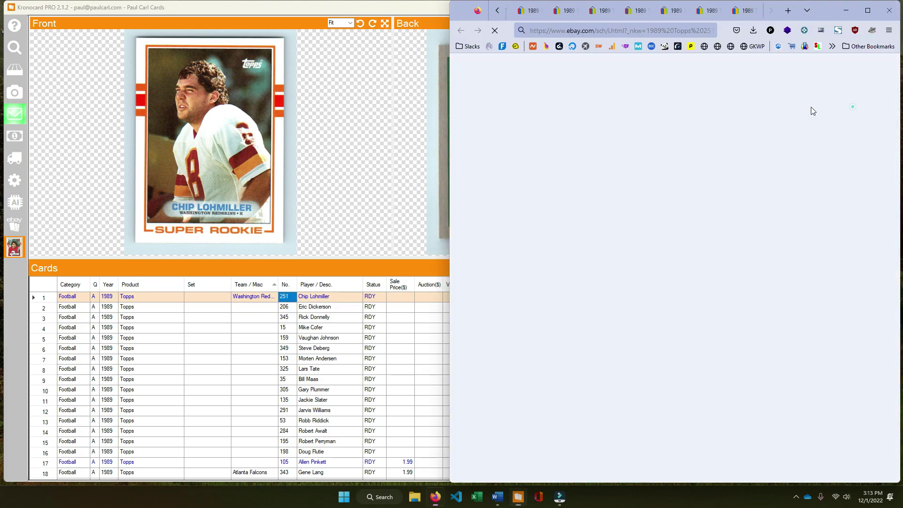
{"action": "left_click", "coordinate": [853, 107]}
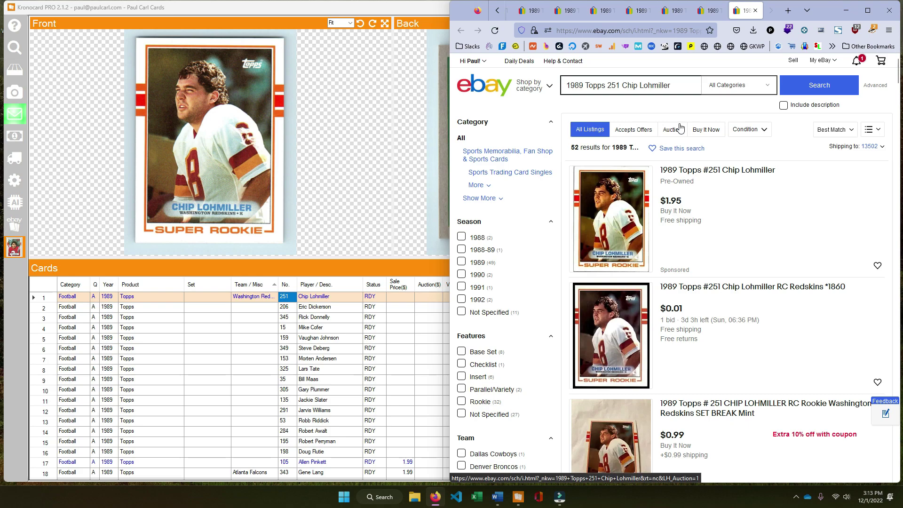
Return to the card list and set the team of card 206 to Indianapolis Colts.
{"action": "left_click", "coordinate": [270, 308]}
{"action": "left_click", "coordinate": [258, 310]}
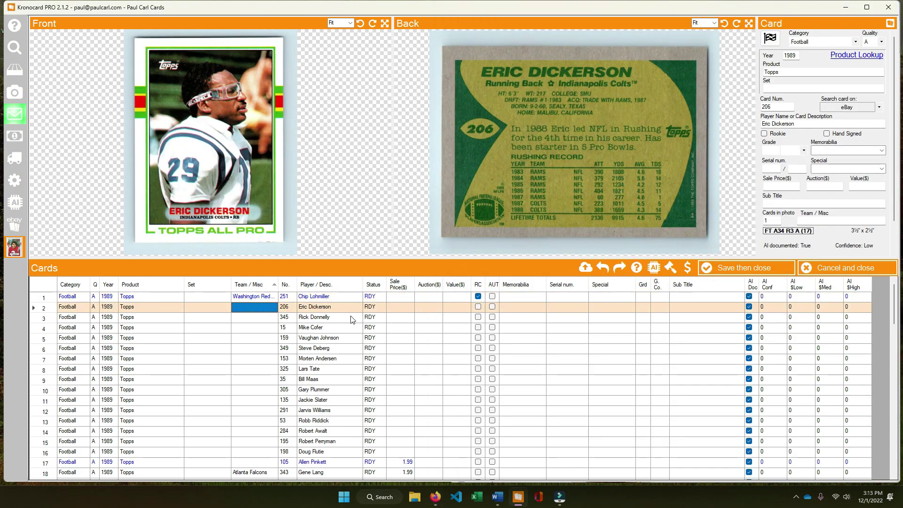
{"action": "type", "text": "Indianapolis Colts"}
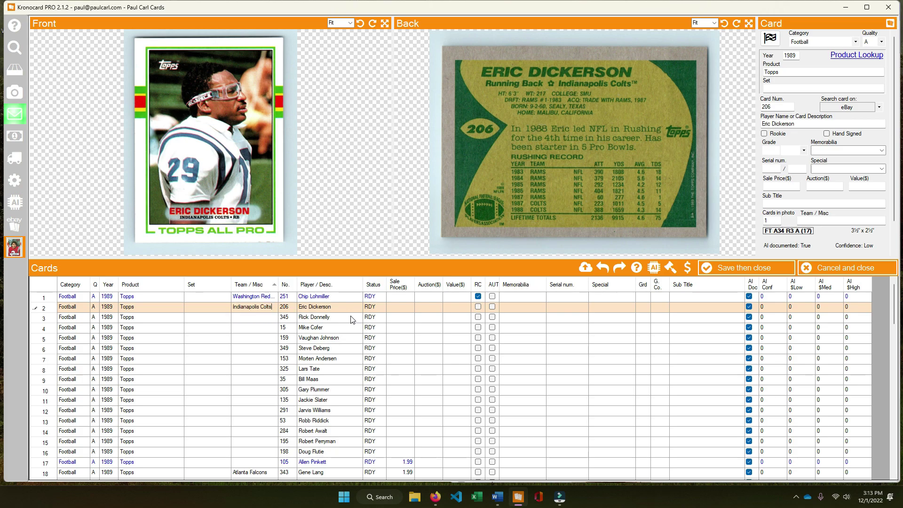
{"action": "key", "text": "ctrl+a"}
{"action": "key", "text": "ctrl+c"}
{"action": "key", "text": "Return"}
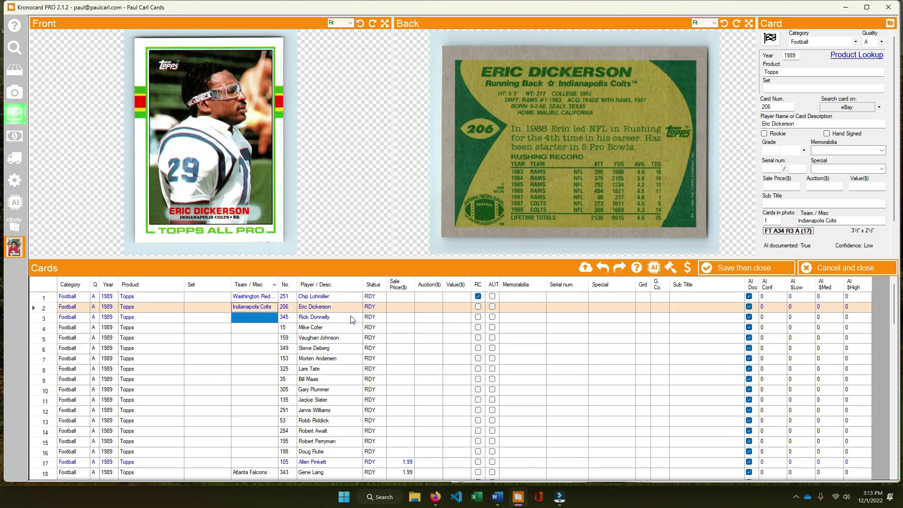
Set the team of card 345 to Atlanta Falcons and the team of card 15 to San Francisco 49ers.
{"action": "key", "text": "Up"}
{"action": "key", "text": "Down"}
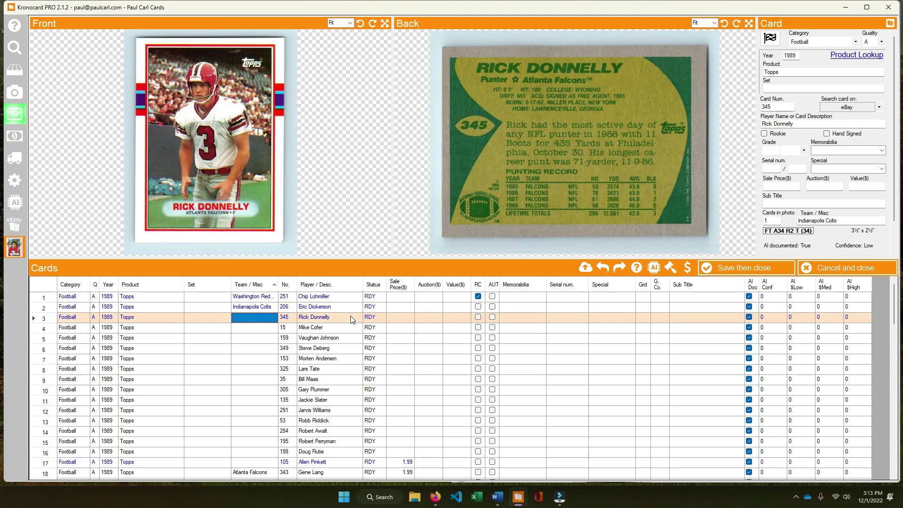
{"action": "key", "text": "ctrl+v"}
{"action": "type", "text": "Atlanta Falcons"}
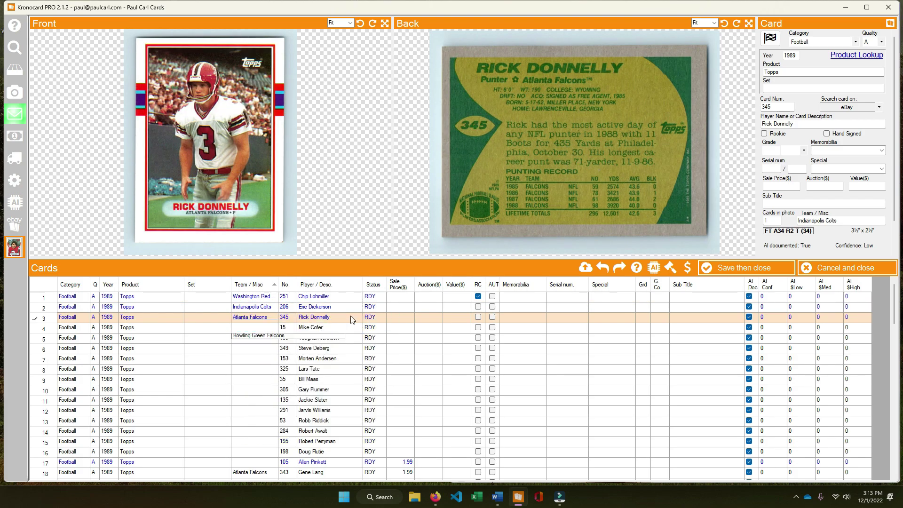
{"action": "key", "text": "Return"}
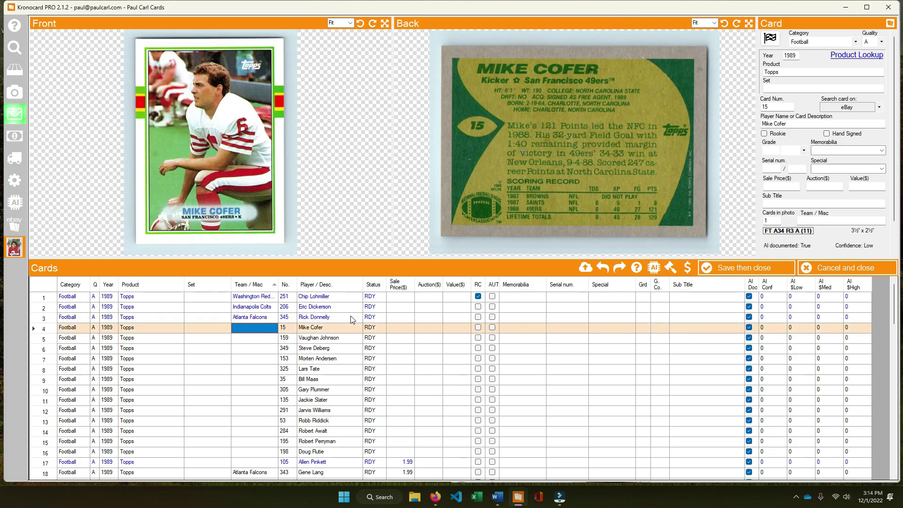
{"action": "type", "text": "San Francisco 49ers"}
{"action": "key", "text": "Return"}
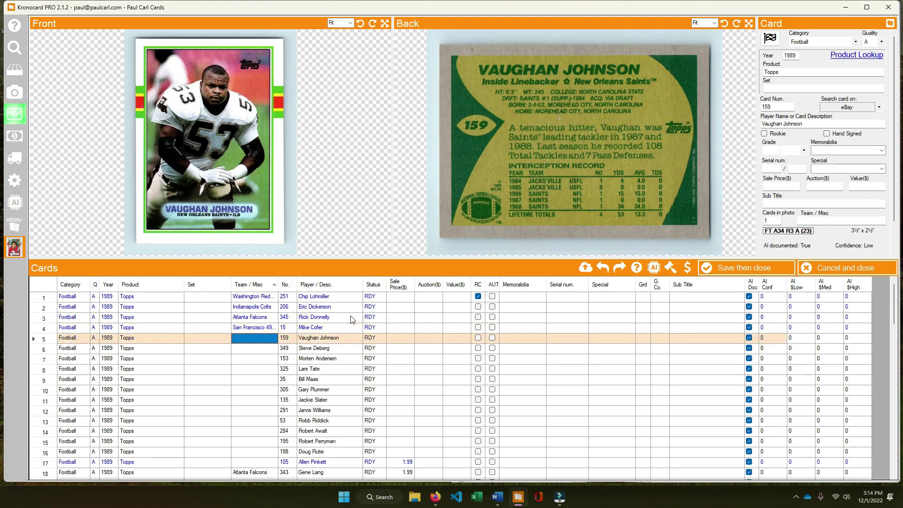
Set the team of card 159 to New Orleans Saints and the team of card 349 to Kansas City Chiefs.
{"action": "type", "text": "saint"}
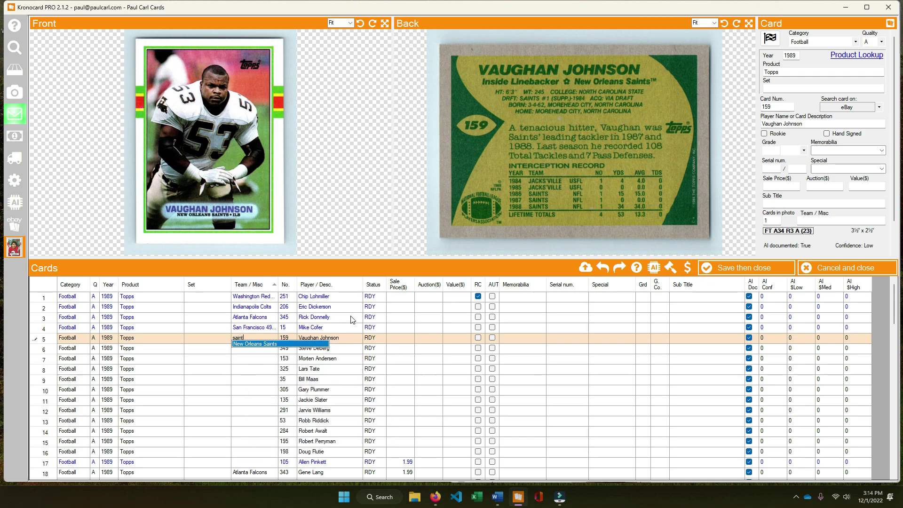
{"action": "key", "text": "Return"}
{"action": "key", "text": "Return"}
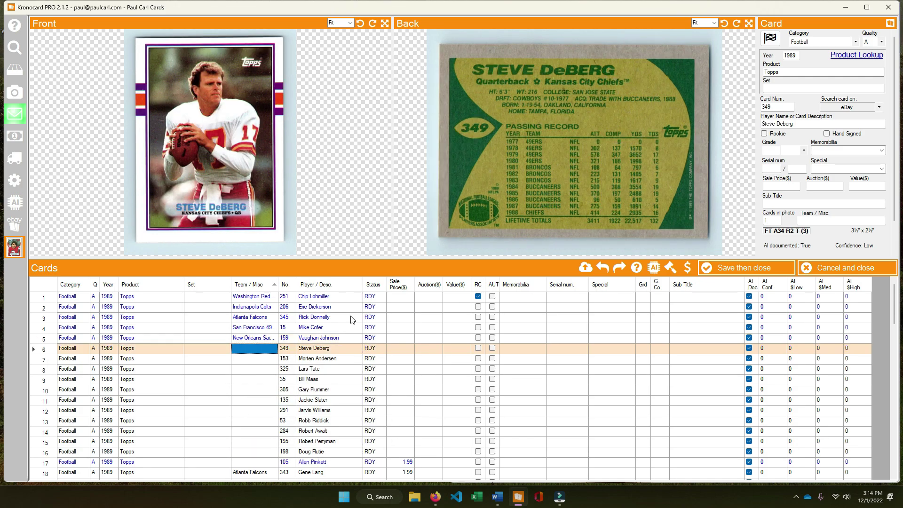
{"action": "type", "text": "kansas"}
{"action": "key", "text": "Return"}
{"action": "key", "text": "Return"}
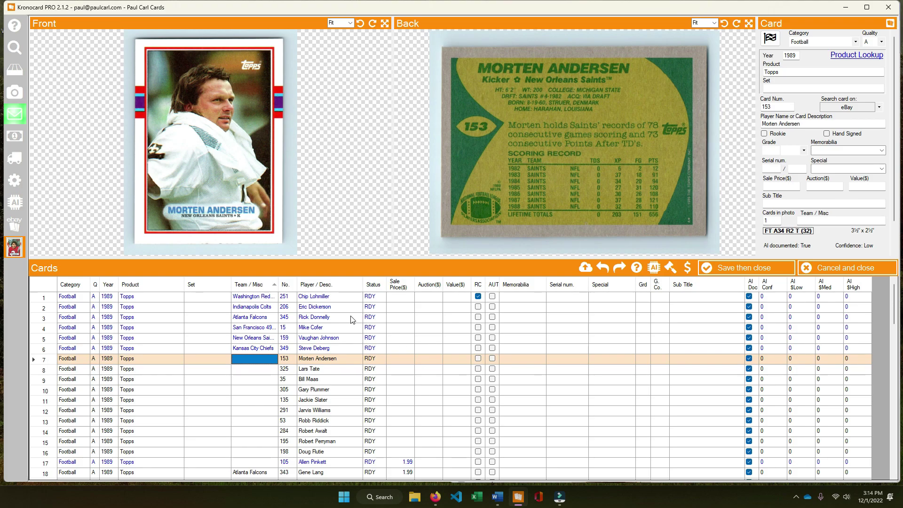
Set the team of card 153 to New Orleans Saints.
{"action": "type", "text": "saint"}
{"action": "key", "text": "Return"}
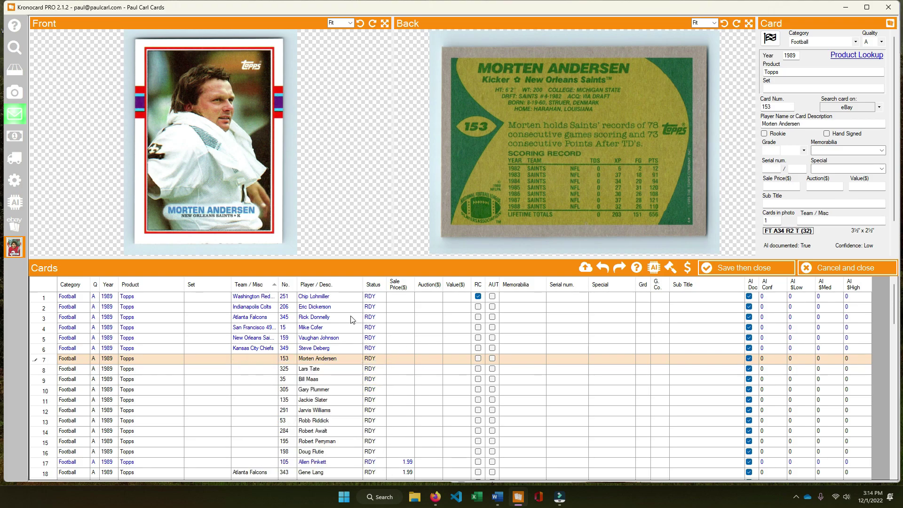
{"action": "key", "text": "Return"}
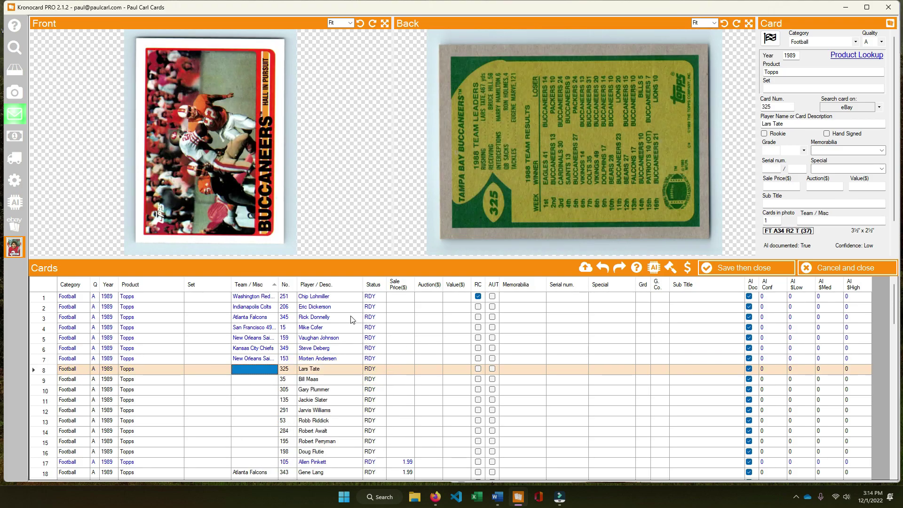
Rotate the front and back images of card 325 clockwise and set its team to Tampa Bay Buccaneers.
{"action": "left_click", "coordinate": [373, 24]}
{"action": "left_click", "coordinate": [736, 24]}
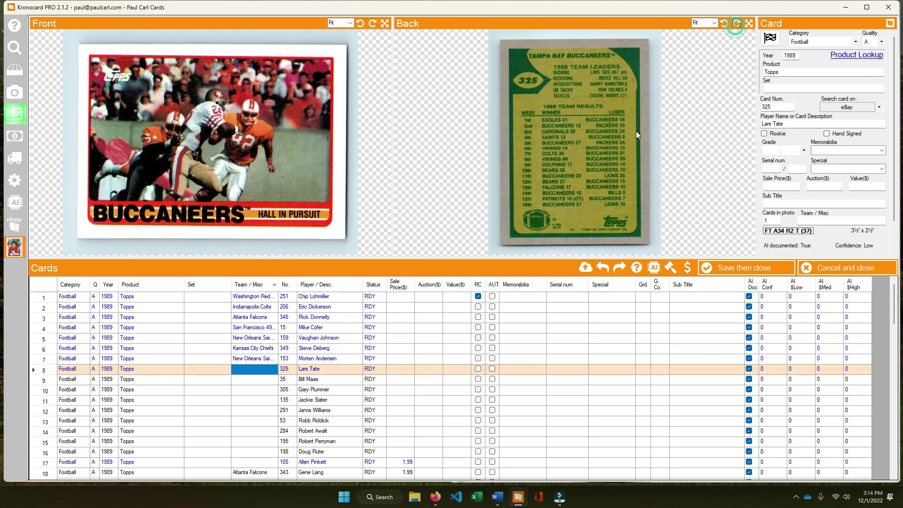
{"action": "left_click", "coordinate": [258, 368]}
{"action": "type", "text": "bucc"}
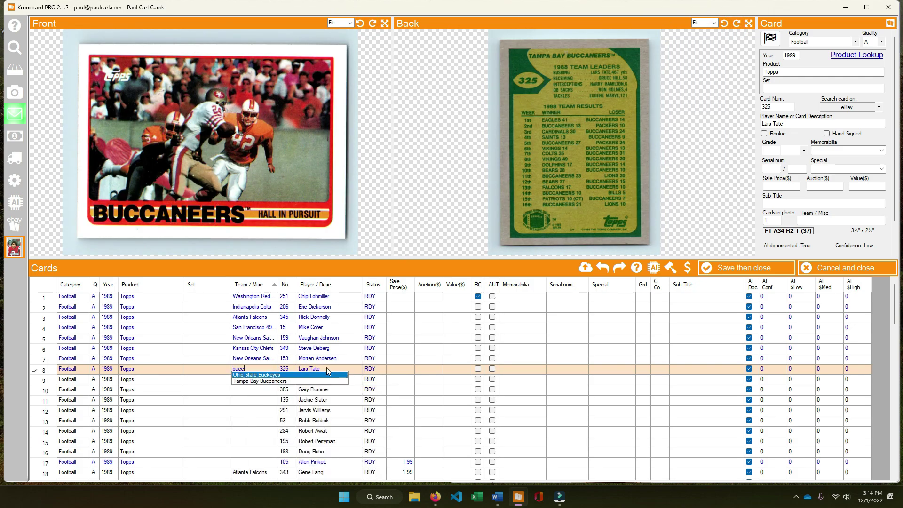
{"action": "key", "text": "Down"}
{"action": "key", "text": "Return"}
{"action": "key", "text": "Return"}
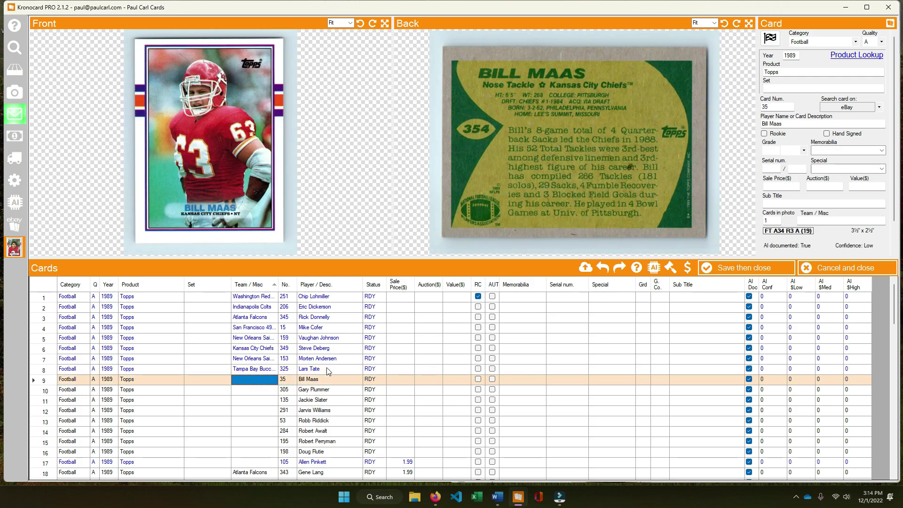
Set the team of card 35 to Kansas City Chiefs and the team of card 305 to San Diego Chargers.
{"action": "type", "text": "ka"}
{"action": "key", "text": "Down"}
{"action": "key", "text": "Return"}
{"action": "key", "text": "Return"}
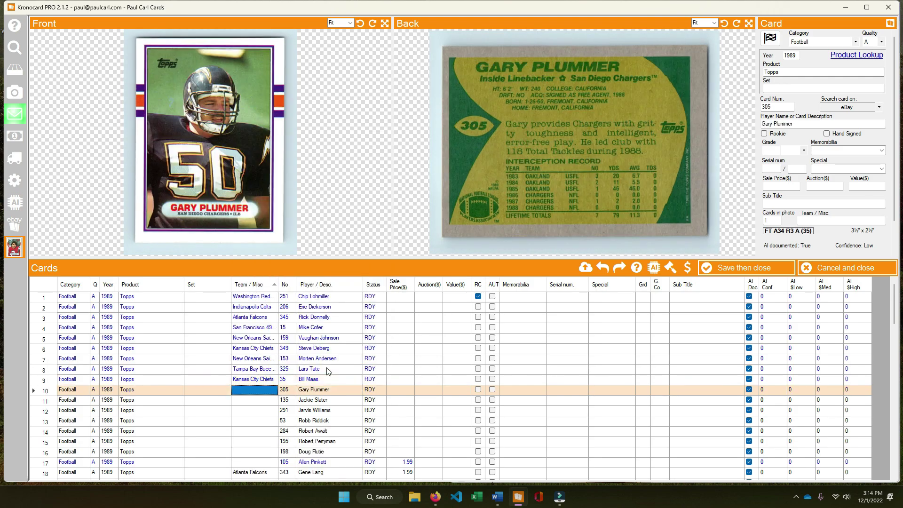
{"action": "type", "text": "san d"}
{"action": "key", "text": "Down"}
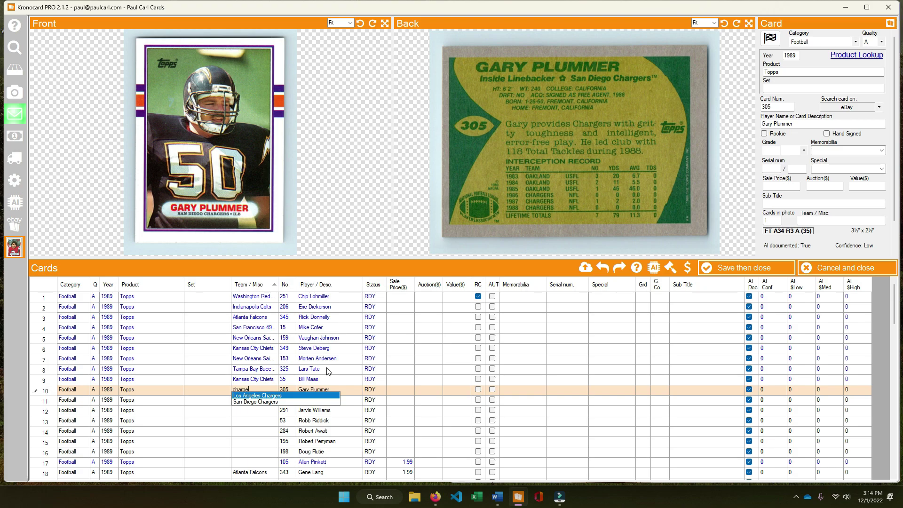
{"action": "key", "text": "Return"}
{"action": "key", "text": "Return"}
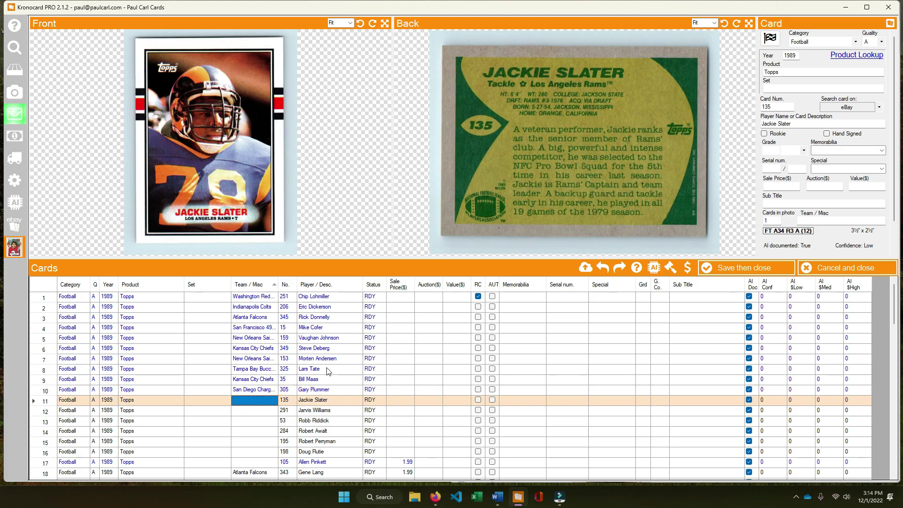
Set the team of card 135 to Los Angeles Rams.
{"action": "type", "text": "los"}
{"action": "key", "text": "Down"}
{"action": "key", "text": "Return"}
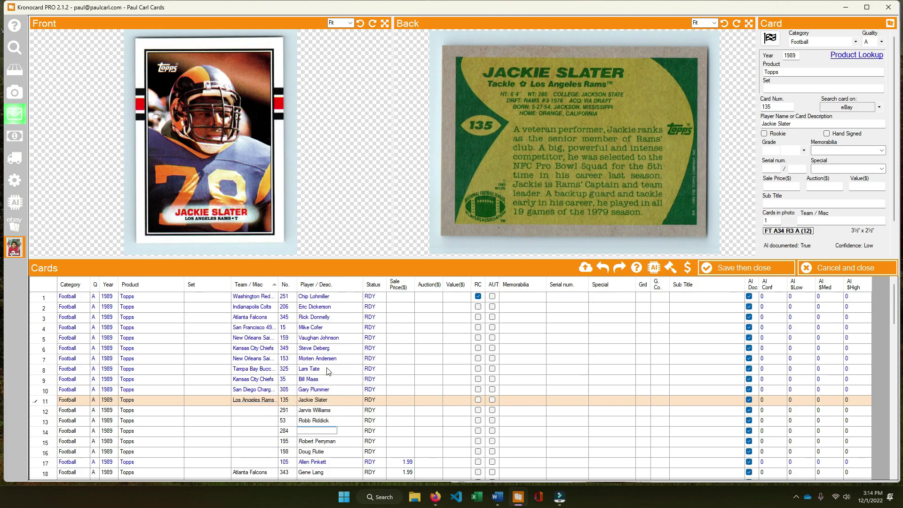
{"action": "key", "text": "Return"}
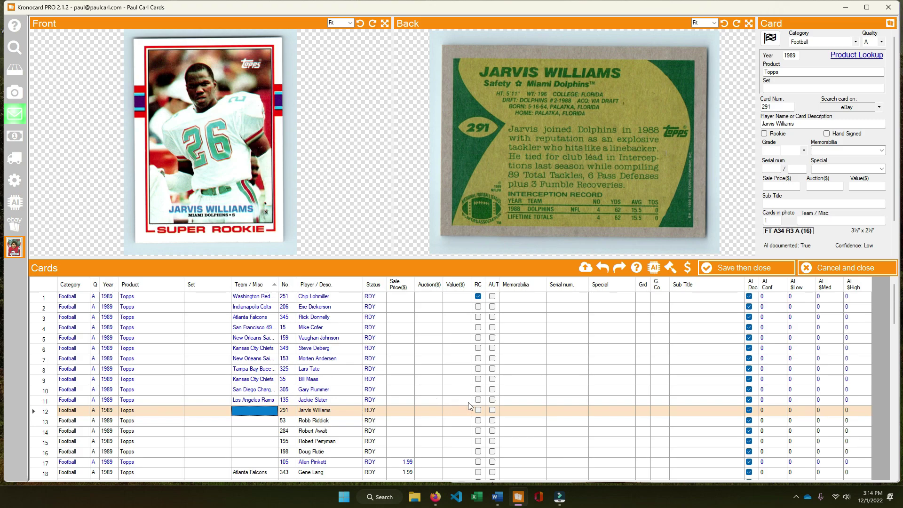
Flag card 291 as a rookie card and set its team to Miami Dolphins.
{"action": "left_click", "coordinate": [478, 409]}
{"action": "left_click", "coordinate": [253, 412]}
{"action": "type", "text": "Miami Dolphins"}
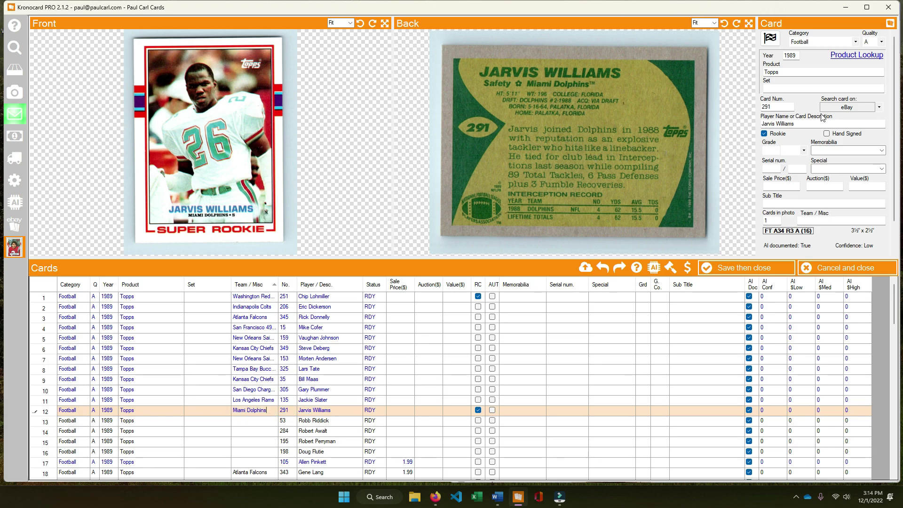
Look card 291 up on eBay and browse the listing prices before returning to the card list.
{"action": "left_click", "coordinate": [841, 107]}
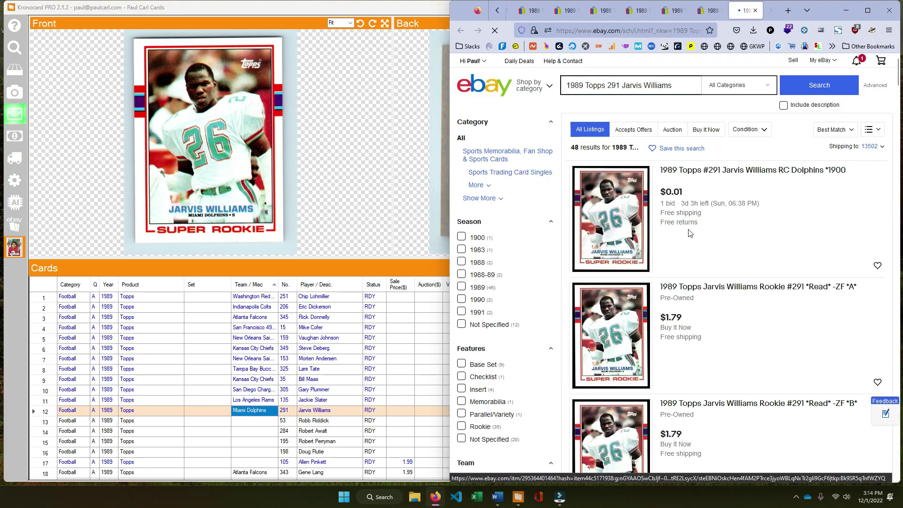
{"action": "scroll", "coordinate": [729, 272], "scroll_direction": "down", "scroll_amount": 7}
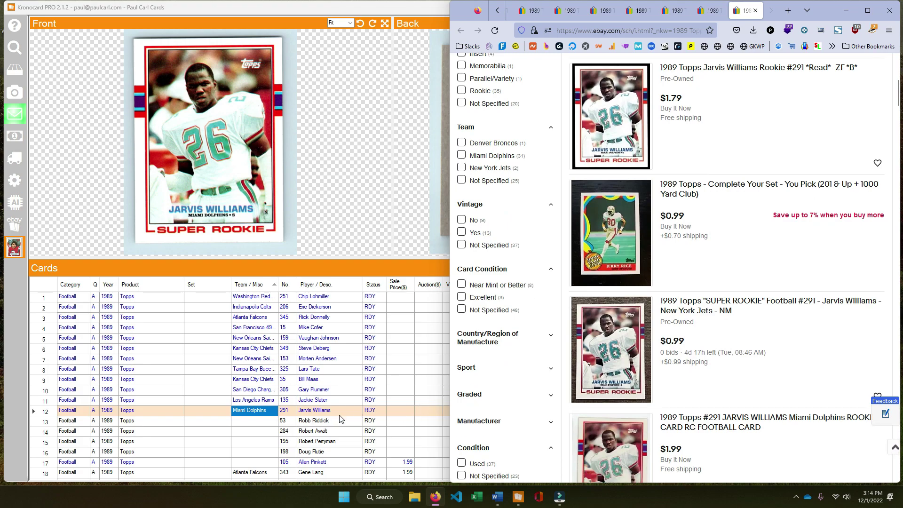
{"action": "left_click", "coordinate": [389, 410]}
Set the team of card 53 to Buffalo Bills in the card list.
{"action": "left_click", "coordinate": [251, 421]}
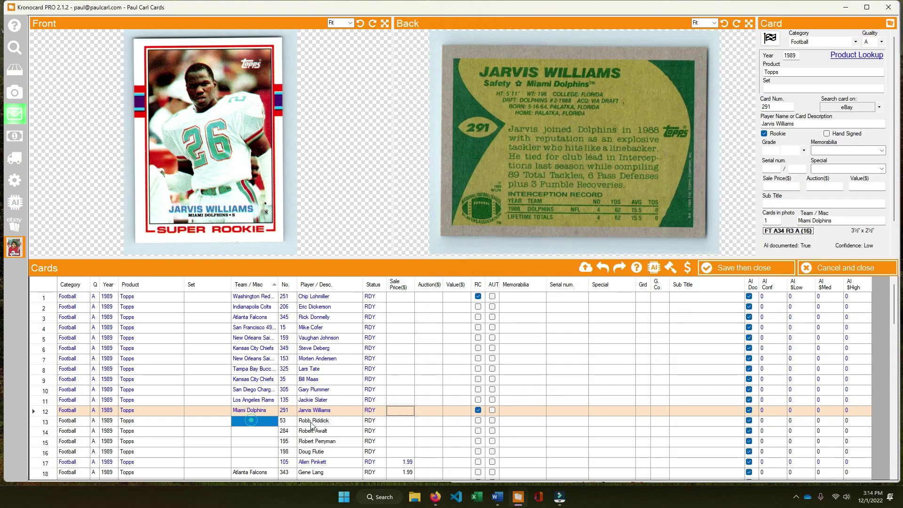
{"action": "type", "text": "Buffalo Bills"}
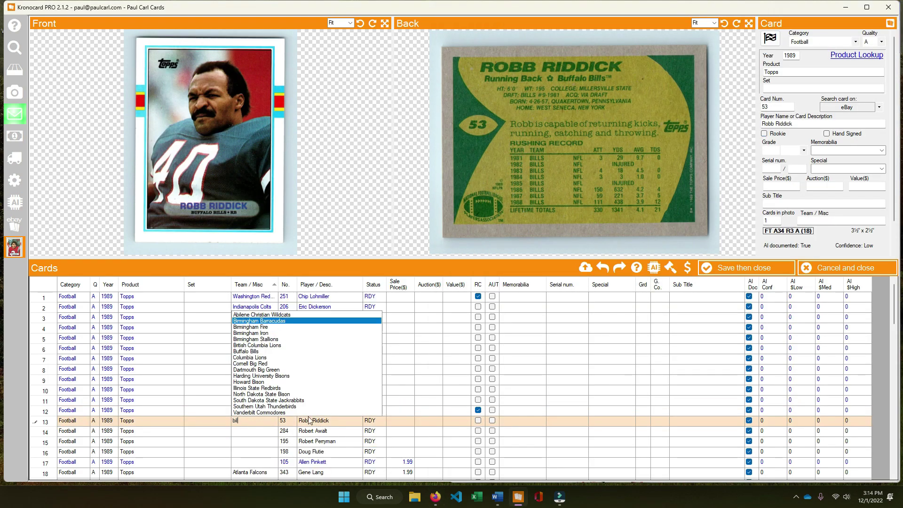
{"action": "key", "text": "Return"}
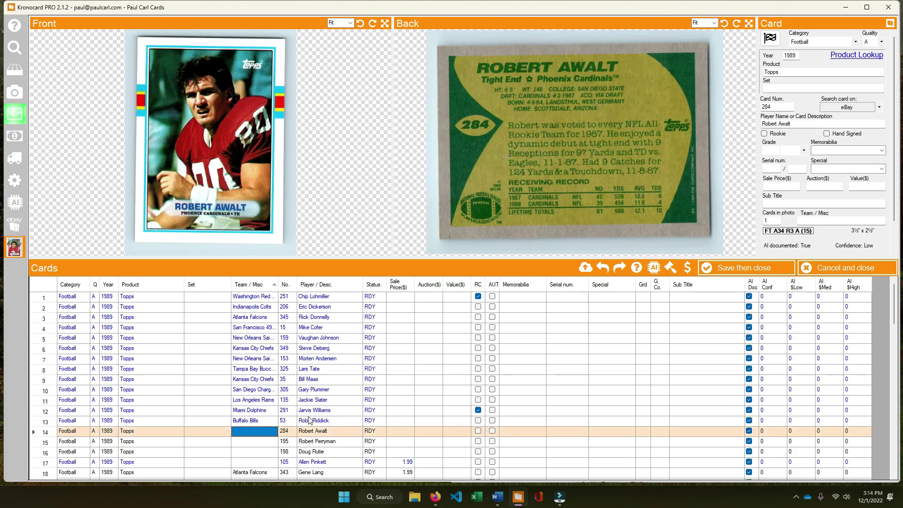
Set the team of card 284 to Phoenix Cardinals.
{"action": "type", "text": "cardin"}
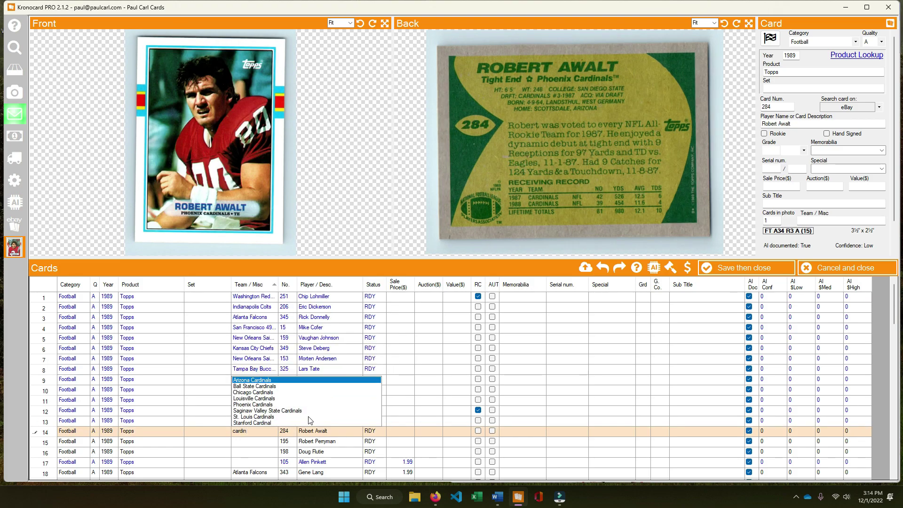
{"action": "key", "text": "Down"}
{"action": "key", "text": "Down"}
{"action": "key", "text": "Down"}
{"action": "key", "text": "Down"}
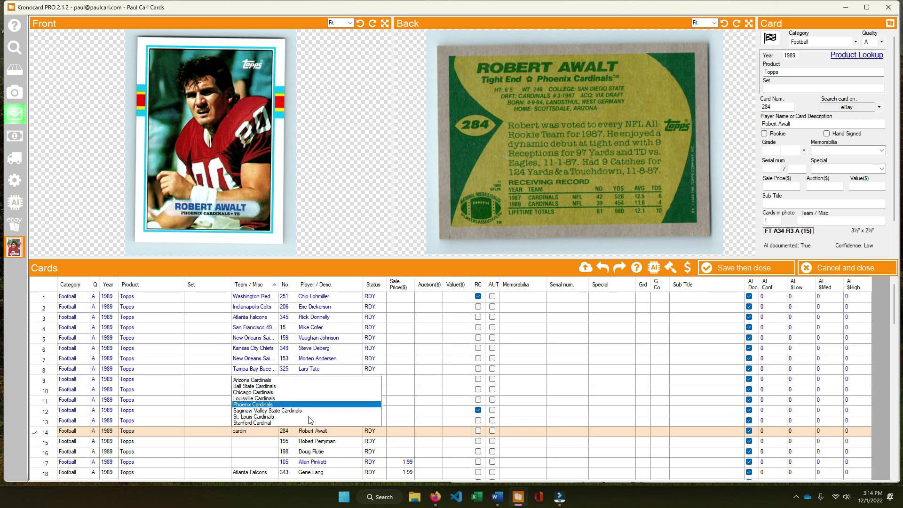
{"action": "key", "text": "Return"}
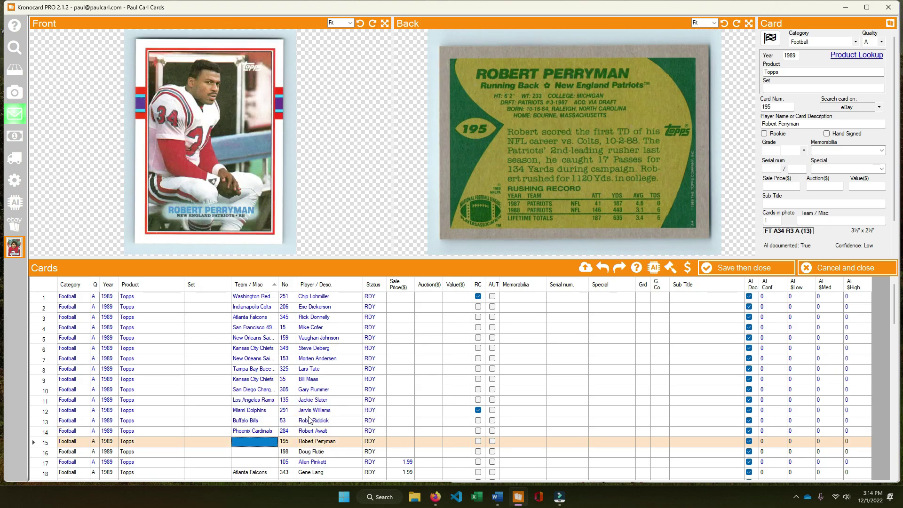
Set the team of card 195 to New England Patriots.
{"action": "key", "text": "BackSpace"}
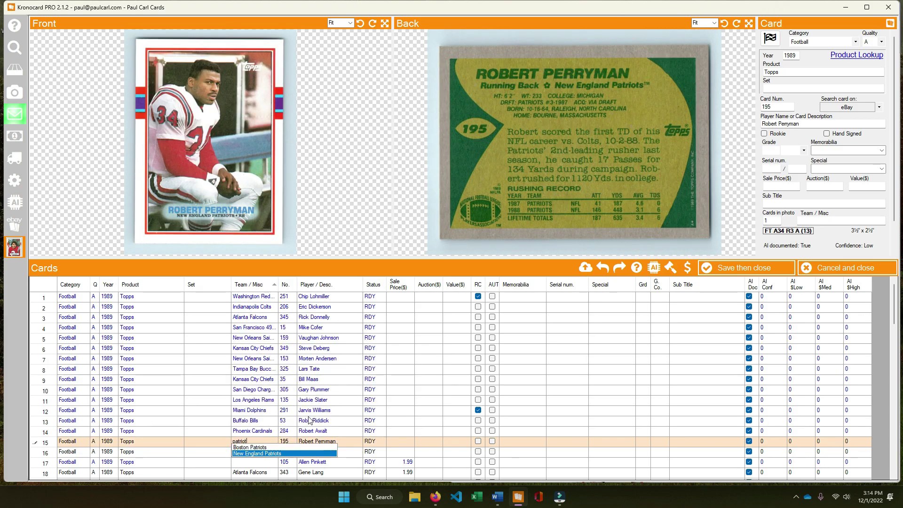
{"action": "type", "text": "New England Patriots"}
{"action": "key", "text": "Return"}
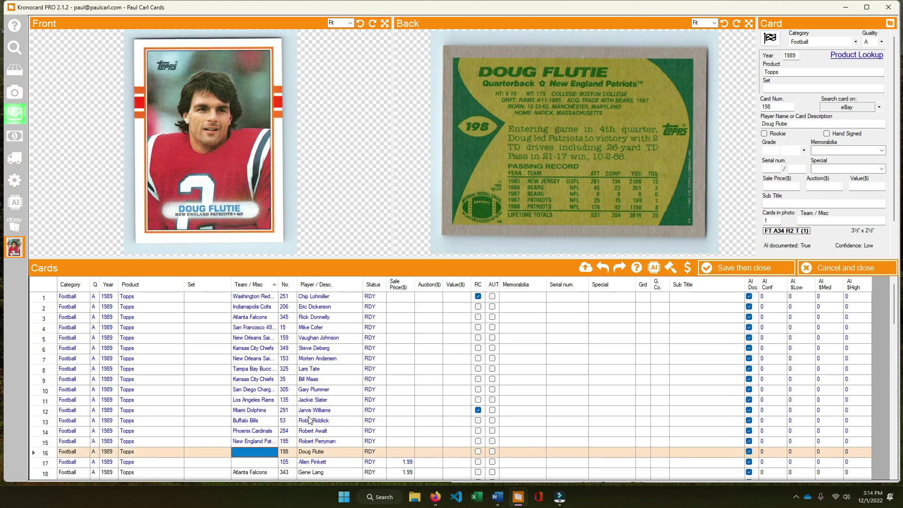
Set the team of card 198 to New England Patriots and the team of card 105 to Houston Oilers.
{"action": "type", "text": "patr"}
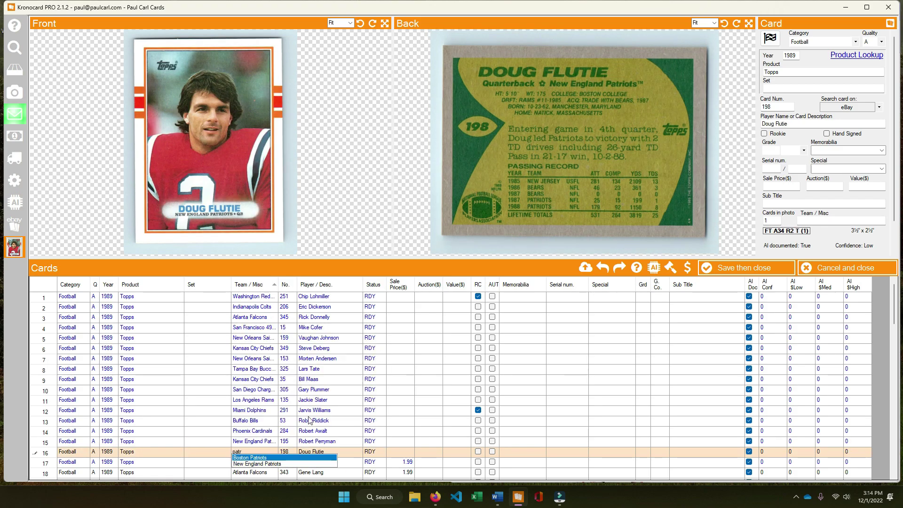
{"action": "type", "text": "iuo"}
{"action": "key", "text": "Down"}
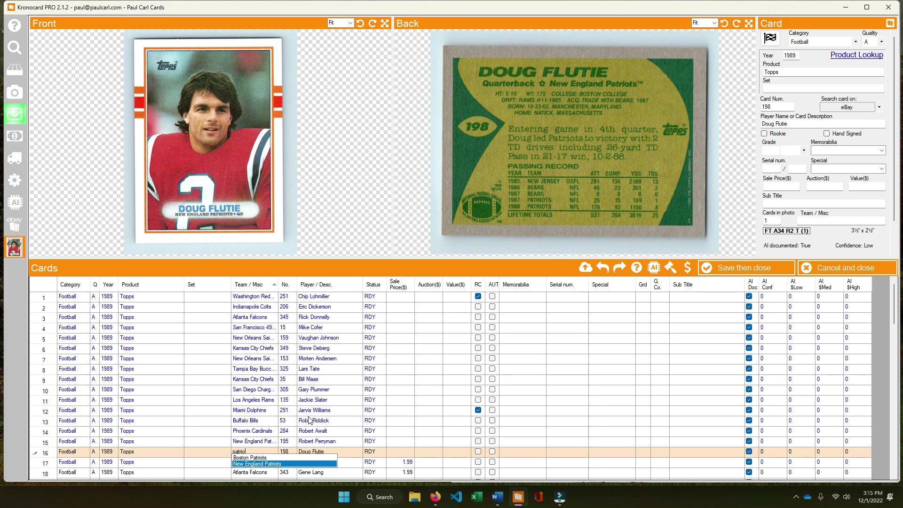
{"action": "key", "text": "Return"}
{"action": "key", "text": "Return"}
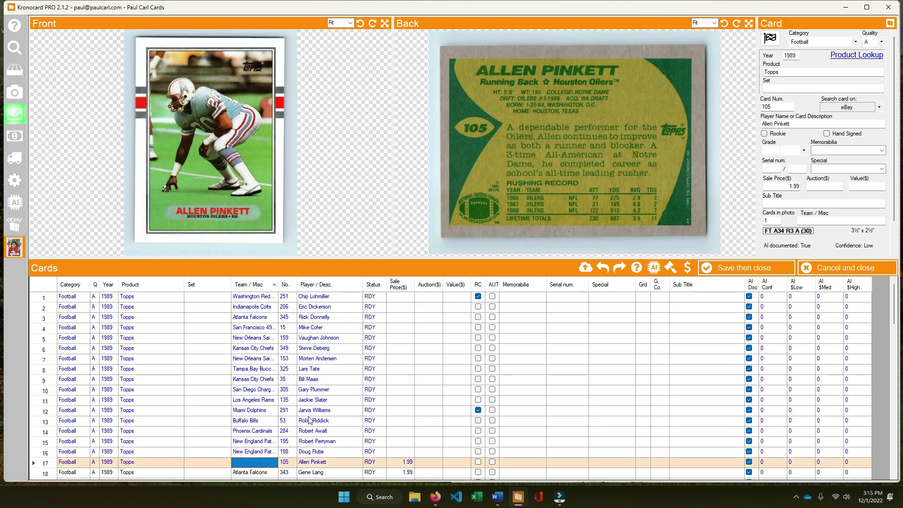
{"action": "type", "text": "oiler"}
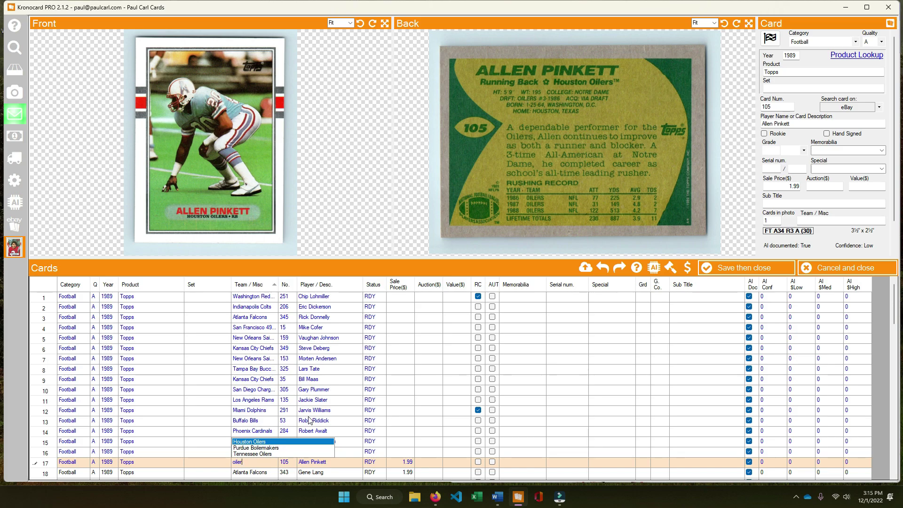
{"action": "key", "text": "Tab"}
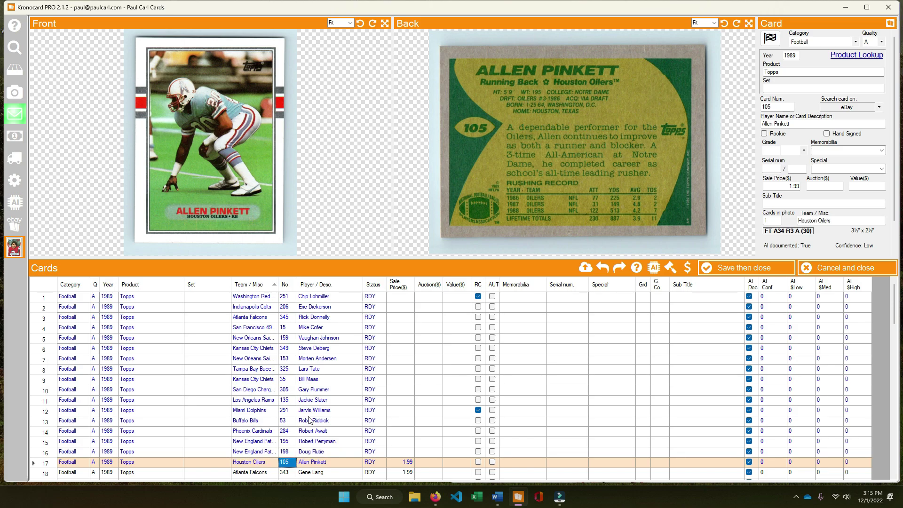
Check the card numbers against the scanned backs from row 16 up to row 9, and correct Kansas City Chiefs card number 35 to 354.
{"action": "key", "text": "Up"}
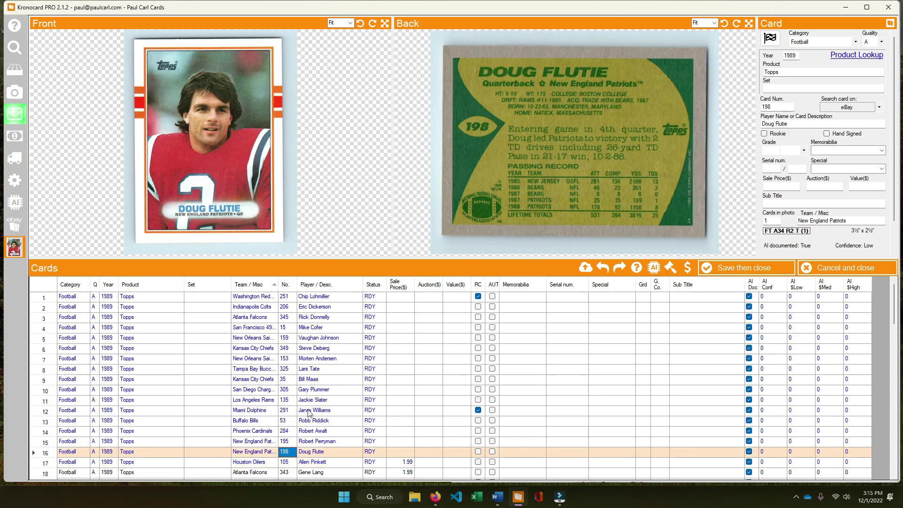
{"action": "type", "text": "1"}
{"action": "key", "text": "Up"}
{"action": "key", "text": "Up"}
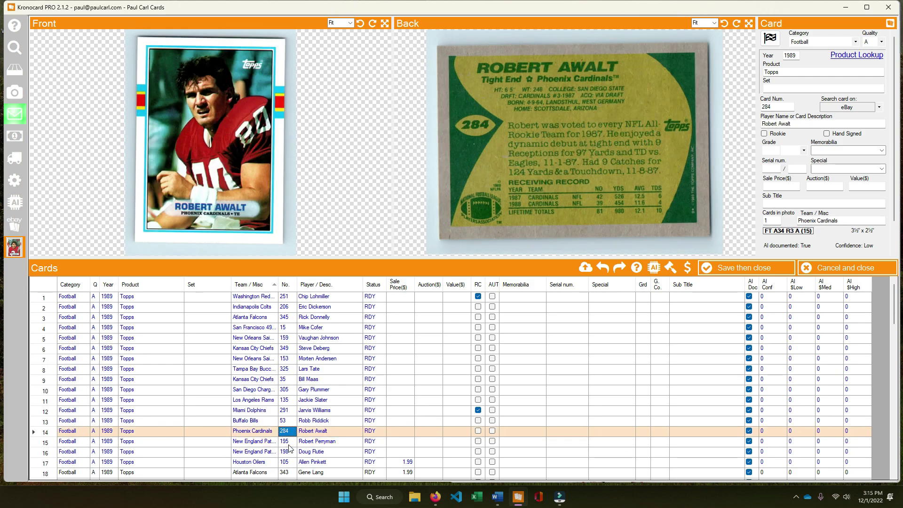
{"action": "key", "text": "Up"}
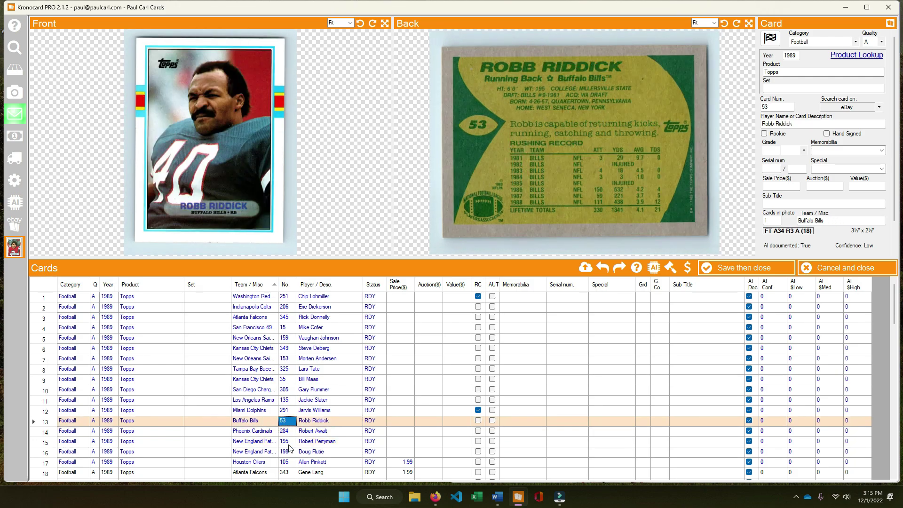
{"action": "key", "text": "Up"}
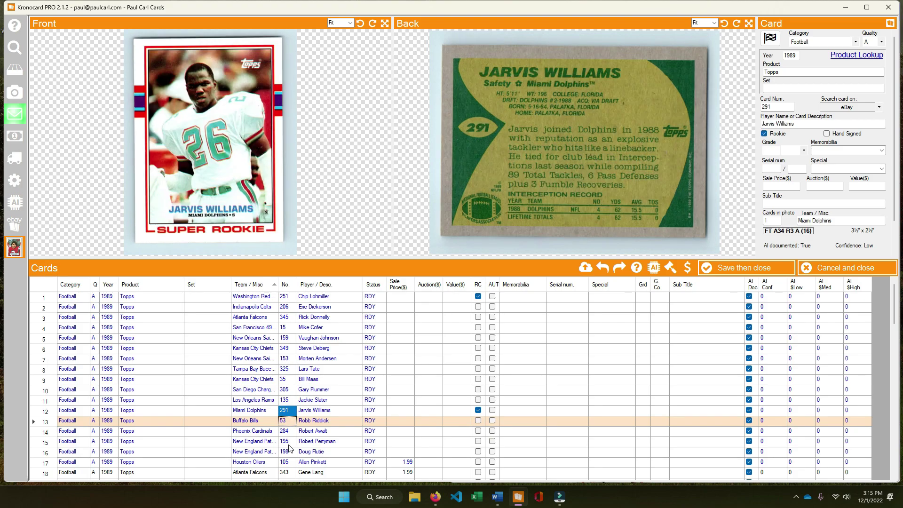
{"action": "key", "text": "Up"}
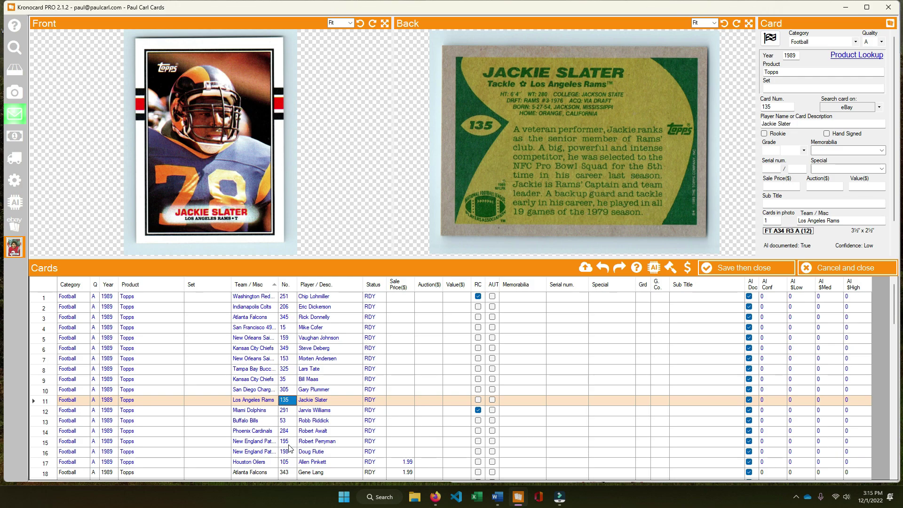
{"action": "key", "text": "Up"}
{"action": "key", "text": "Up"}
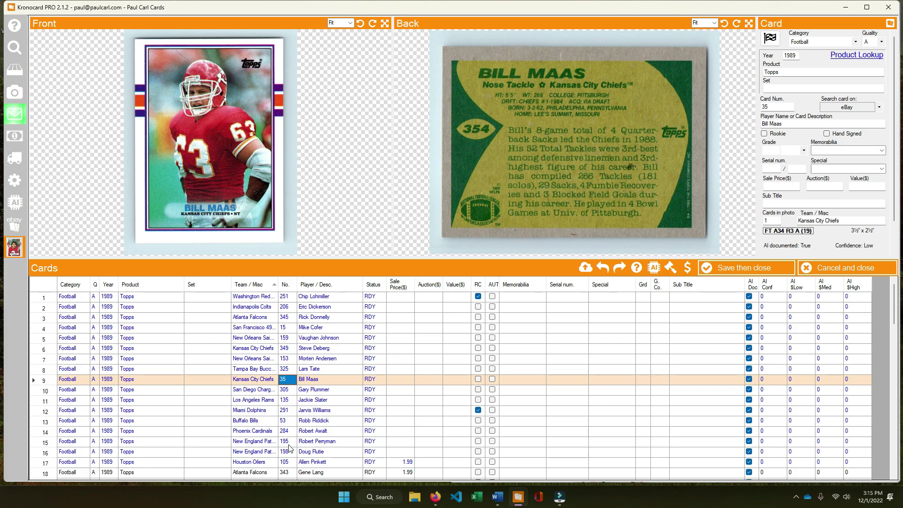
{"action": "type", "text": "354"}
Check the card numbers in rows 8 to 1 against the numbers on the scanned card backs.
{"action": "key", "text": "Up"}
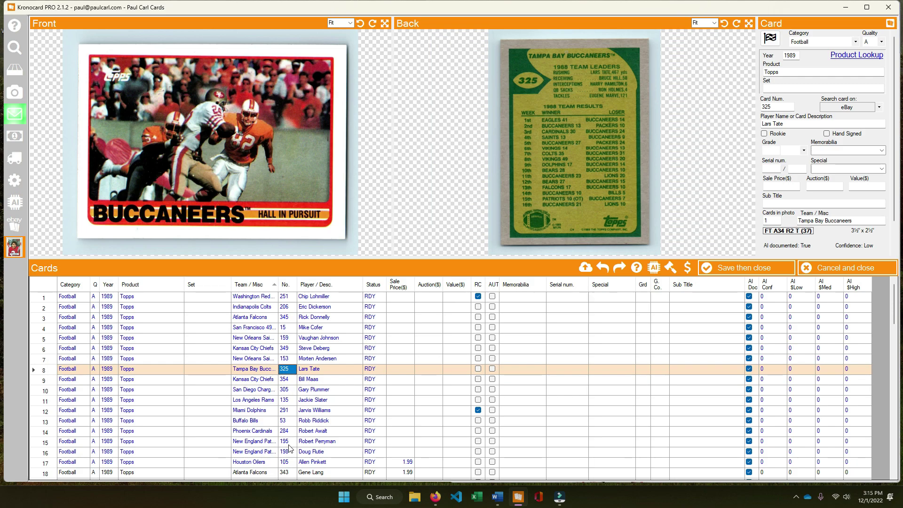
{"action": "key", "text": "Up"}
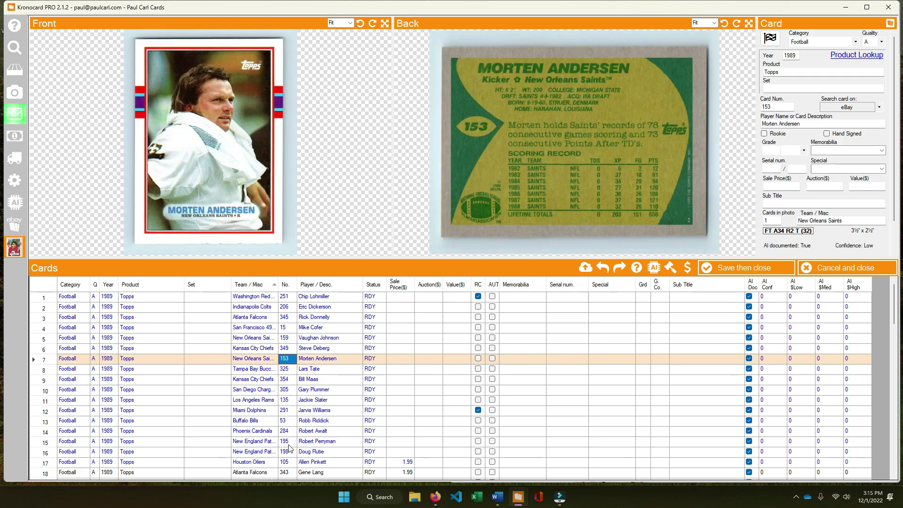
{"action": "key", "text": "Up"}
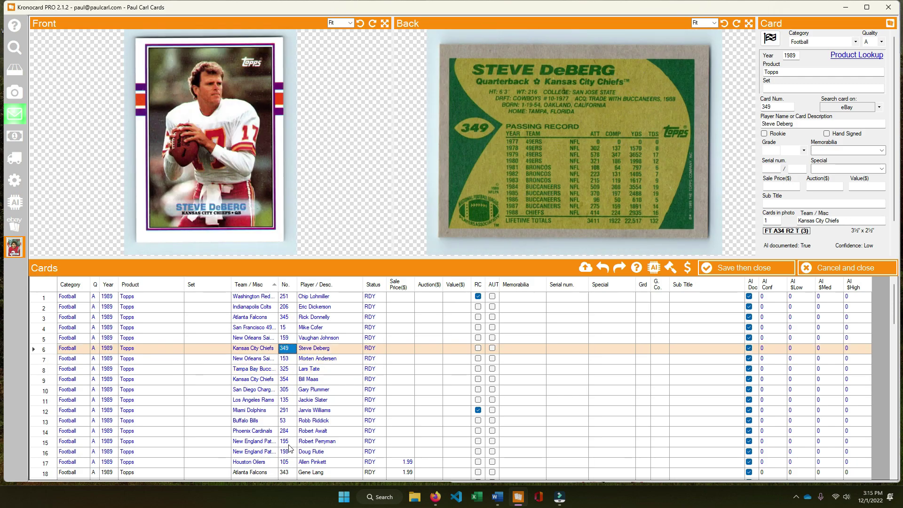
{"action": "key", "text": "Up"}
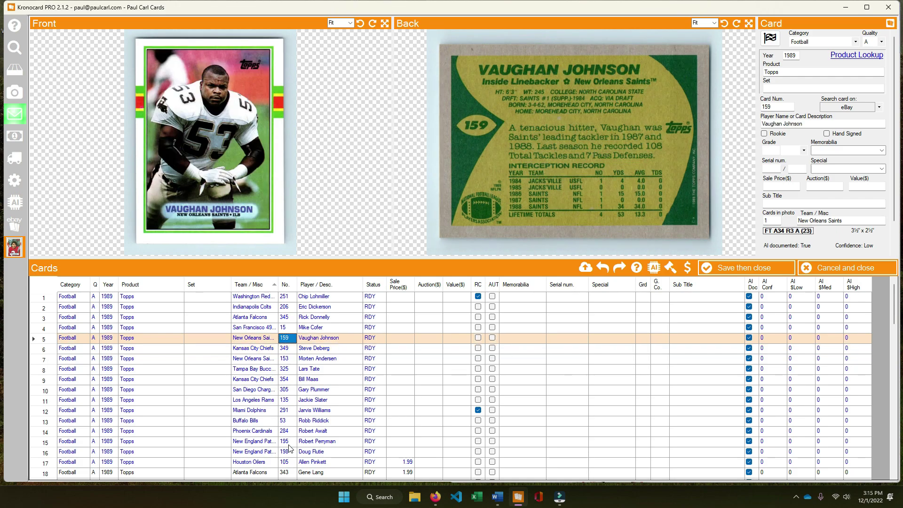
{"action": "key", "text": "Up"}
{"action": "key", "text": "Up"}
{"action": "key", "text": "Up"}
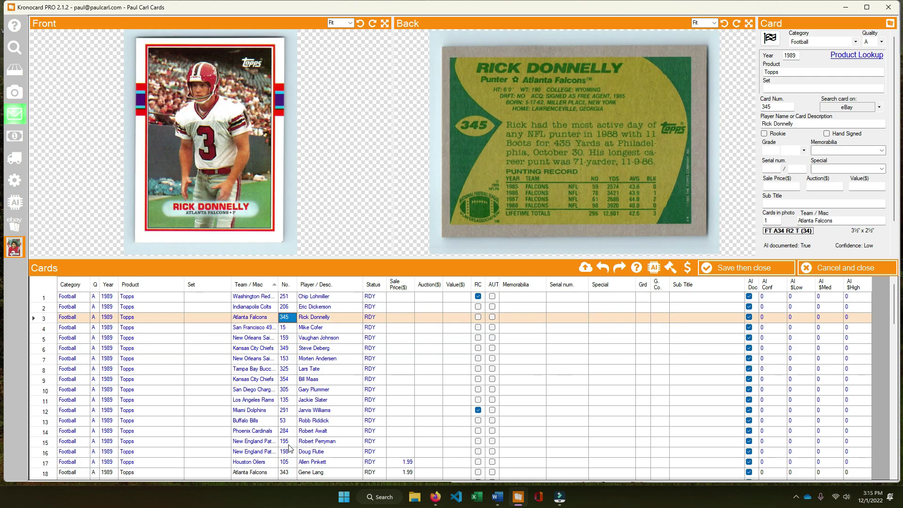
{"action": "key", "text": "Up"}
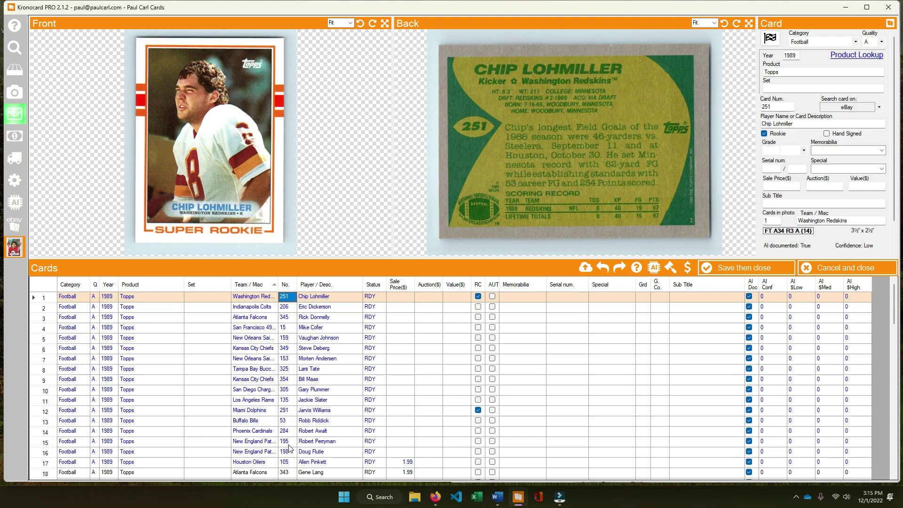
Set the sale price of all cards in rows 1 to 16 to 1.99.
{"action": "left_click", "coordinate": [404, 298]}
{"action": "left_click", "coordinate": [407, 450], "text": "shift"}
{"action": "right_click", "coordinate": [407, 451]}
{"action": "left_click", "coordinate": [447, 437]}
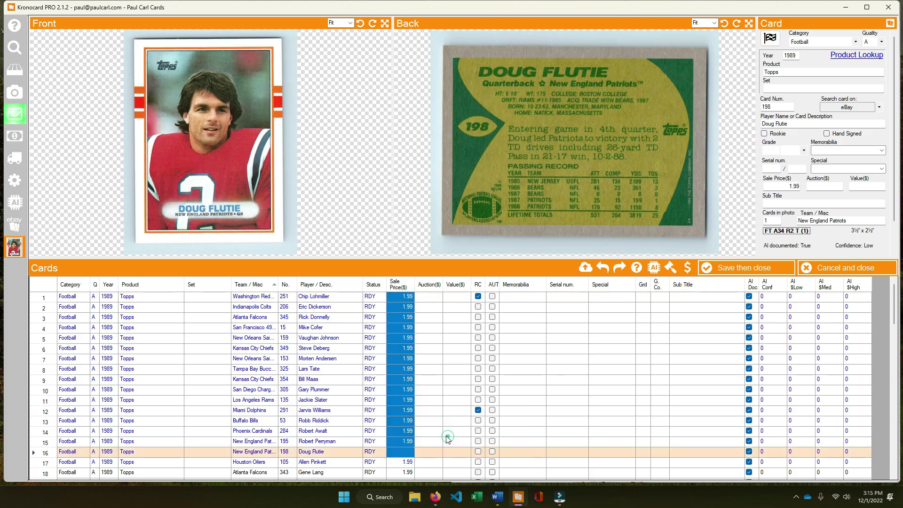
Review the details and sale prices of the whole card list, sorting it by status and by descending card number.
{"action": "scroll", "coordinate": [415, 397], "scroll_direction": "down", "scroll_amount": 9}
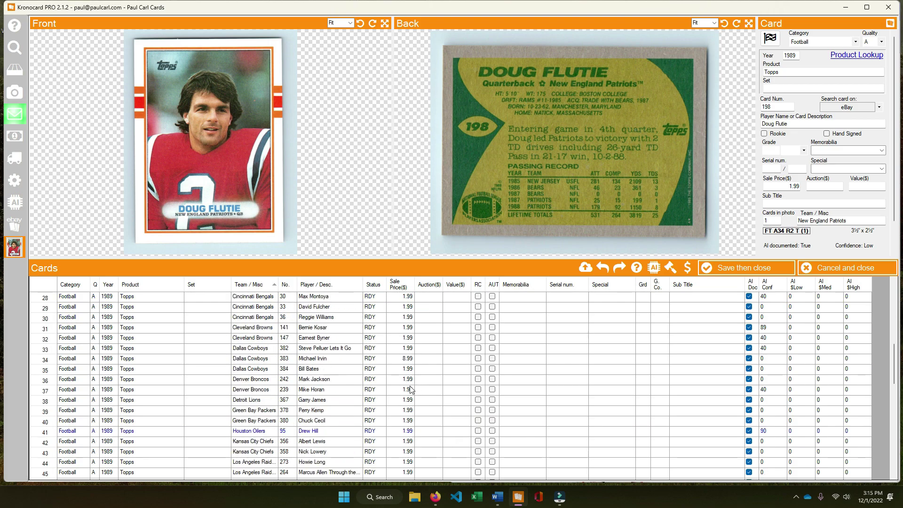
{"action": "scroll", "coordinate": [410, 390], "scroll_direction": "down", "scroll_amount": 13}
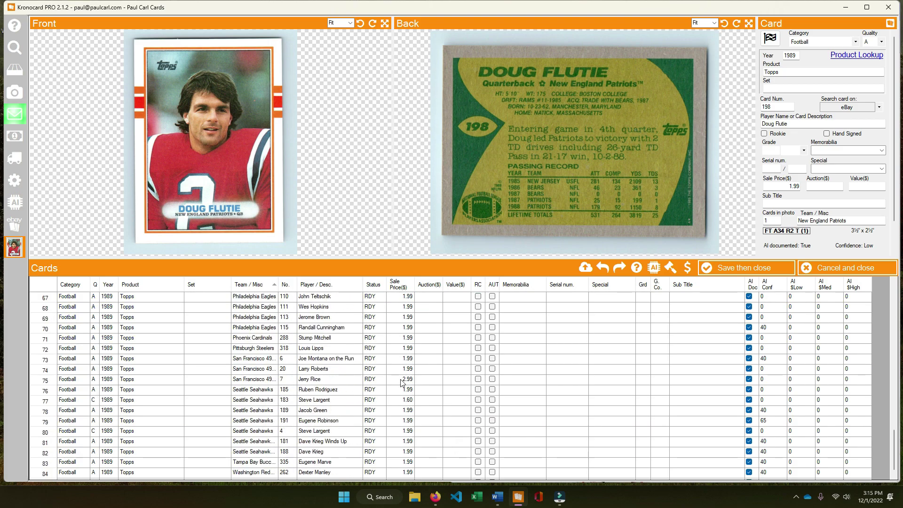
{"action": "scroll", "coordinate": [401, 383], "scroll_direction": "up", "scroll_amount": 20}
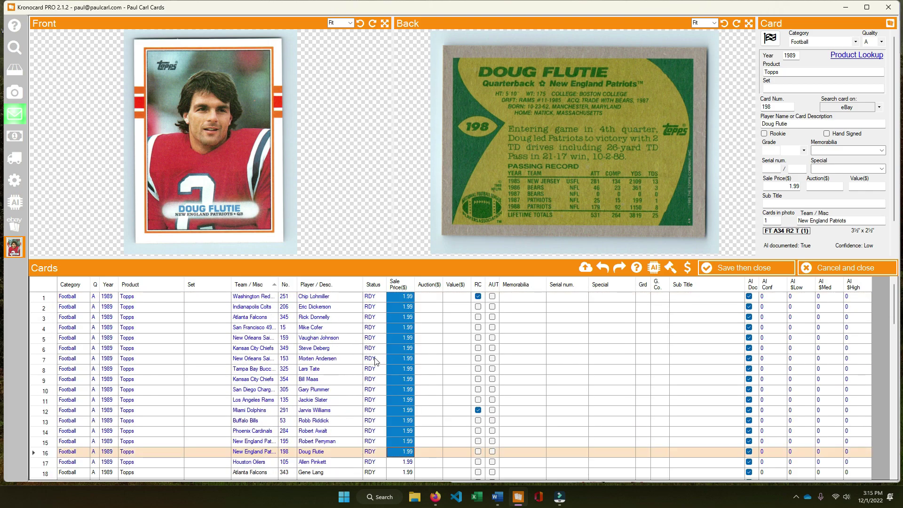
{"action": "left_click", "coordinate": [374, 285]}
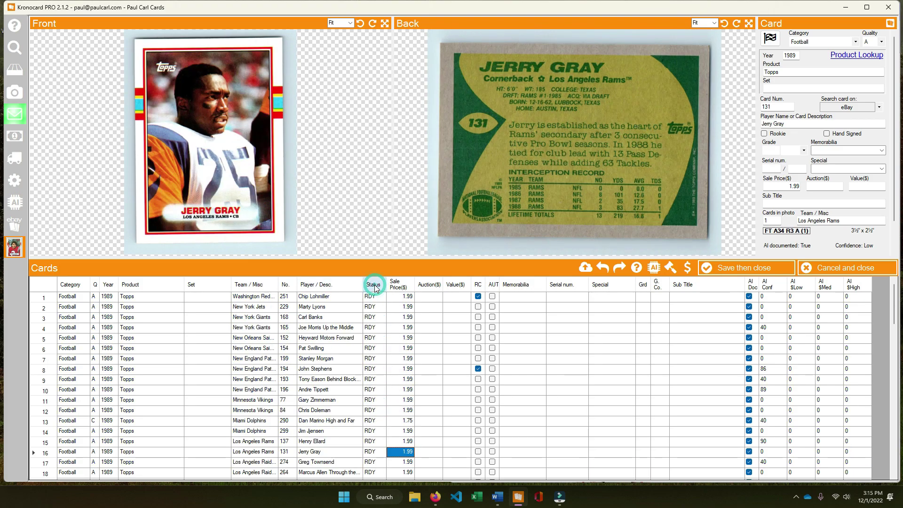
{"action": "left_click", "coordinate": [288, 285]}
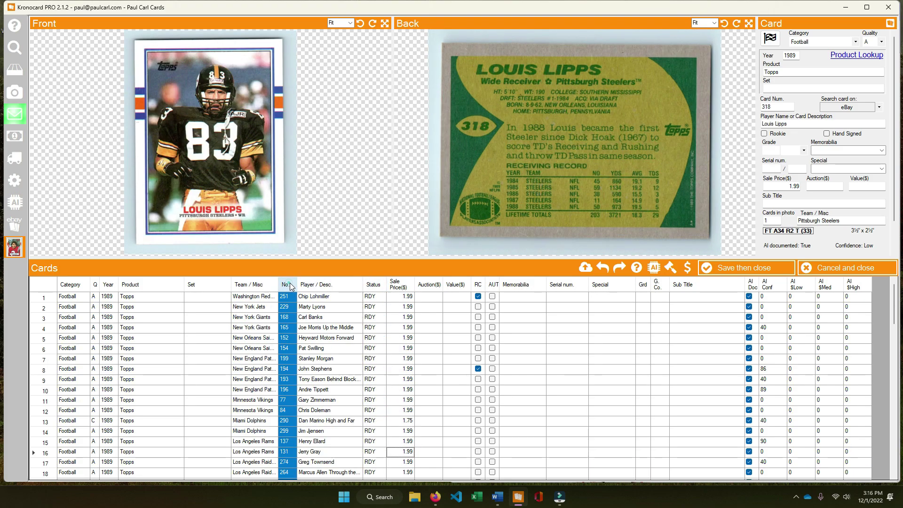
{"action": "scroll", "coordinate": [410, 323], "scroll_direction": "down", "scroll_amount": 7}
{"action": "scroll", "coordinate": [410, 323], "scroll_direction": "up", "scroll_amount": 4}
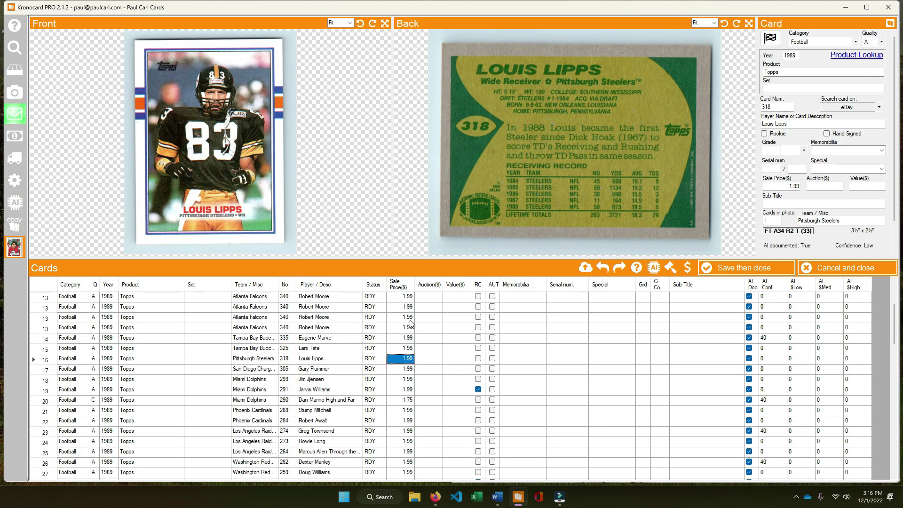
{"action": "scroll", "coordinate": [410, 323], "scroll_direction": "down", "scroll_amount": 18}
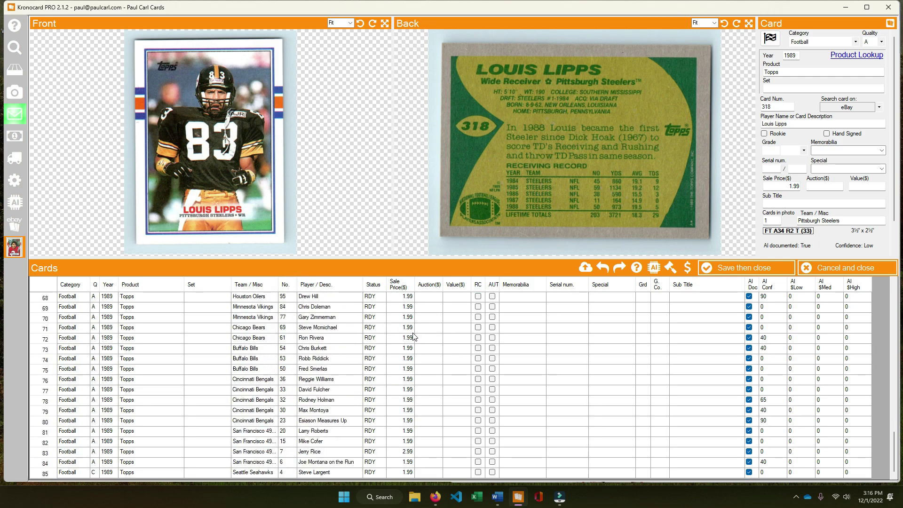
{"action": "scroll", "coordinate": [412, 465], "scroll_direction": "up", "scroll_amount": 2}
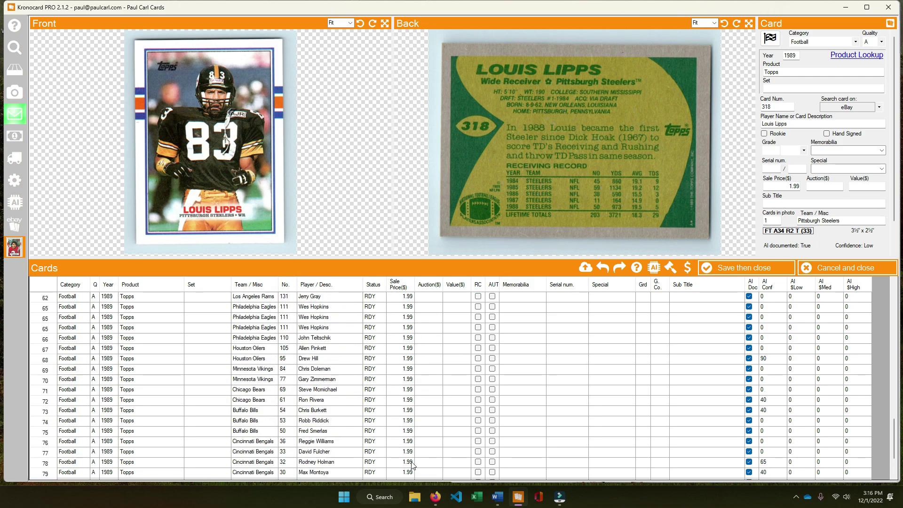
{"action": "scroll", "coordinate": [412, 465], "scroll_direction": "up", "scroll_amount": 20}
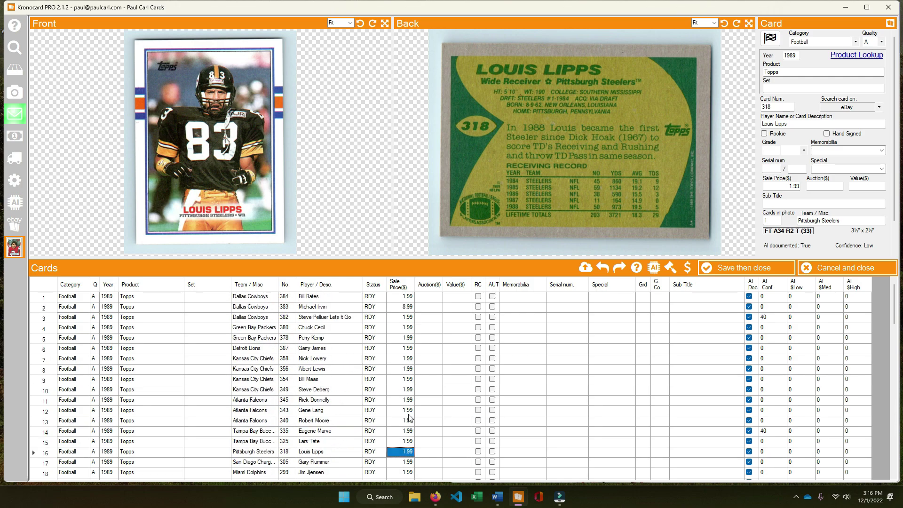
Set the status of every card in the list to EBF, and save and close the batch.
{"action": "left_click", "coordinate": [374, 284]}
{"action": "right_click", "coordinate": [376, 286]}
{"action": "left_click", "coordinate": [425, 335]}
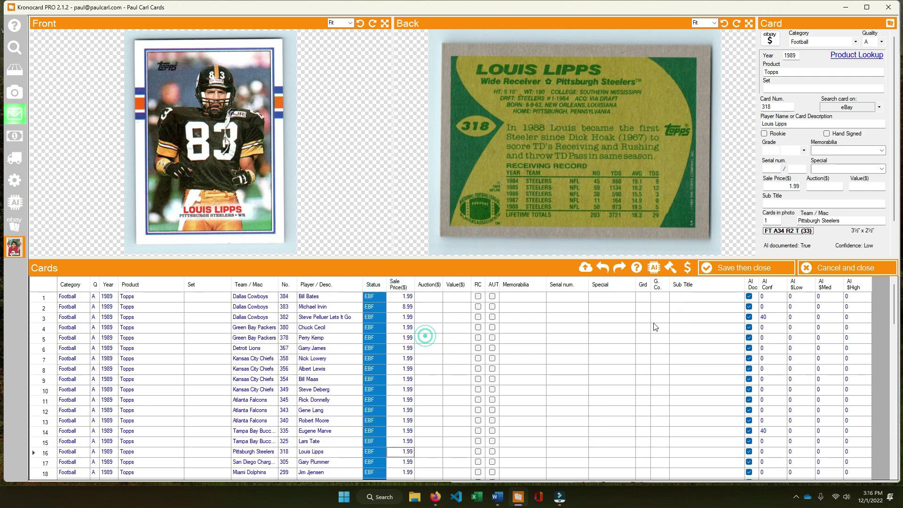
{"action": "left_click", "coordinate": [744, 267]}
{"action": "left_click", "coordinate": [653, 326]}
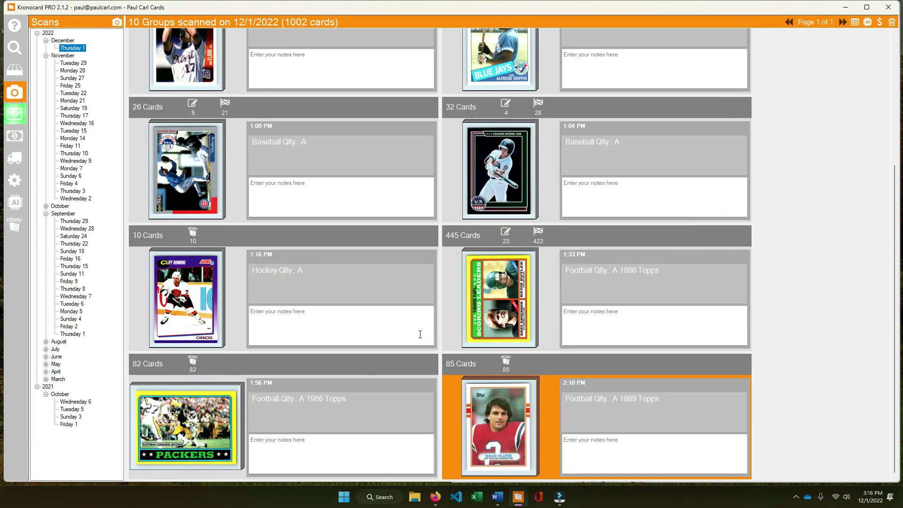
{"action": "scroll", "coordinate": [358, 282], "scroll_direction": "up", "scroll_amount": 3}
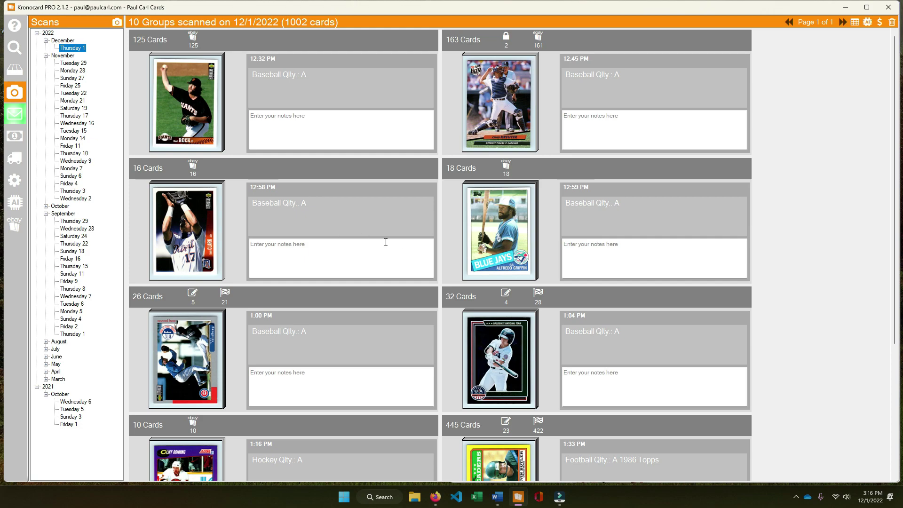
{"action": "scroll", "coordinate": [494, 277], "scroll_direction": "down", "scroll_amount": 3}
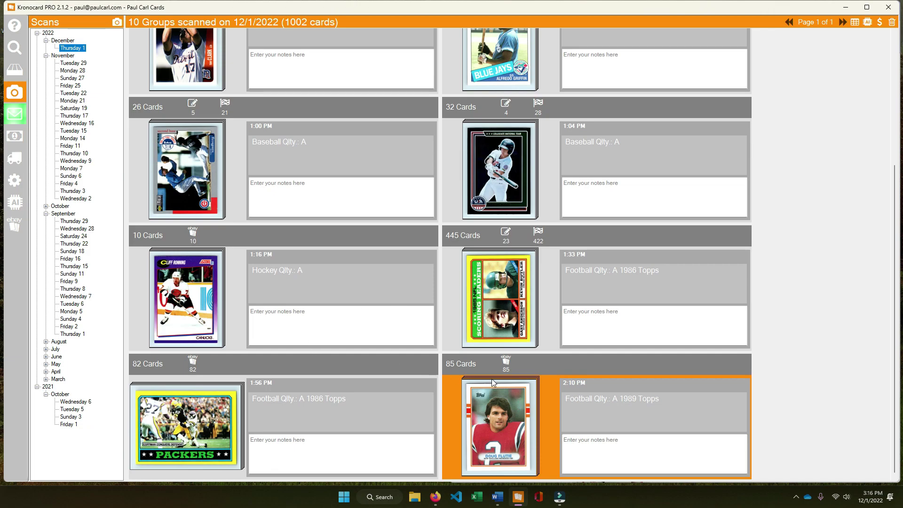